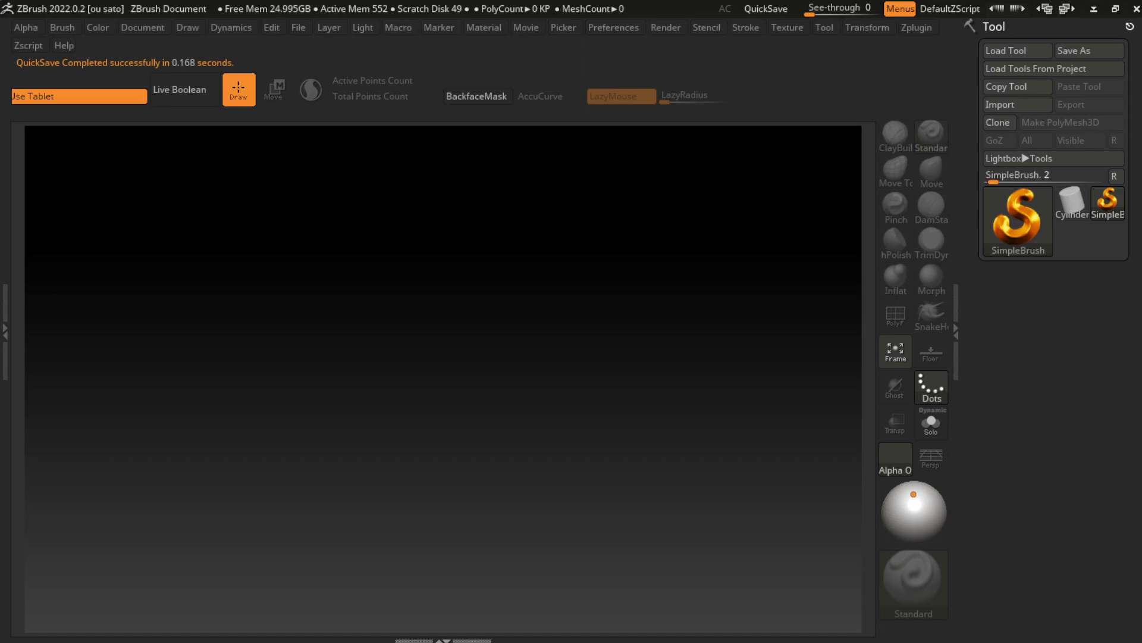
Draw a Cylinder3D on the canvas and convert it to an editable PolyMesh3D
click(1071, 202)
drag(399, 343, 412, 506)
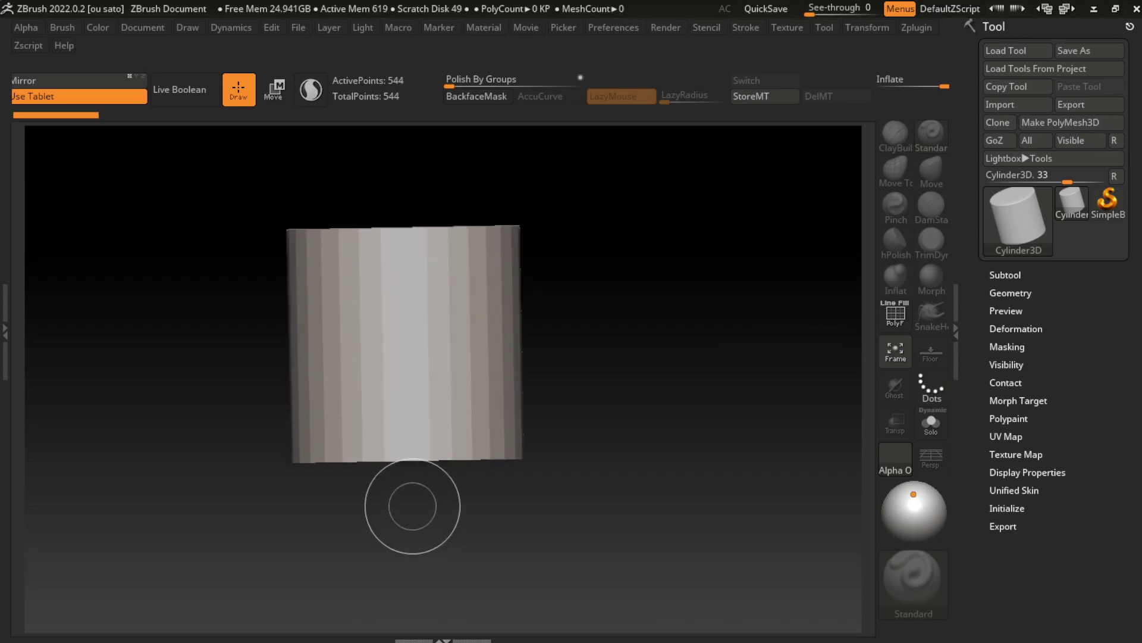
right_click(413, 506)
click(437, 534)
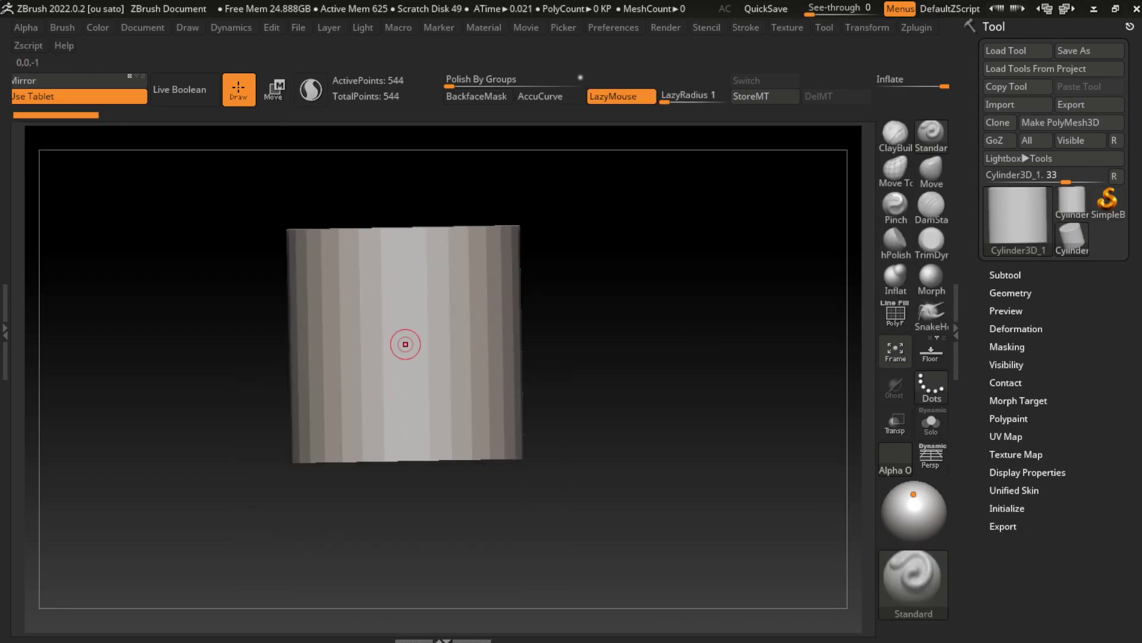
click(1060, 122)
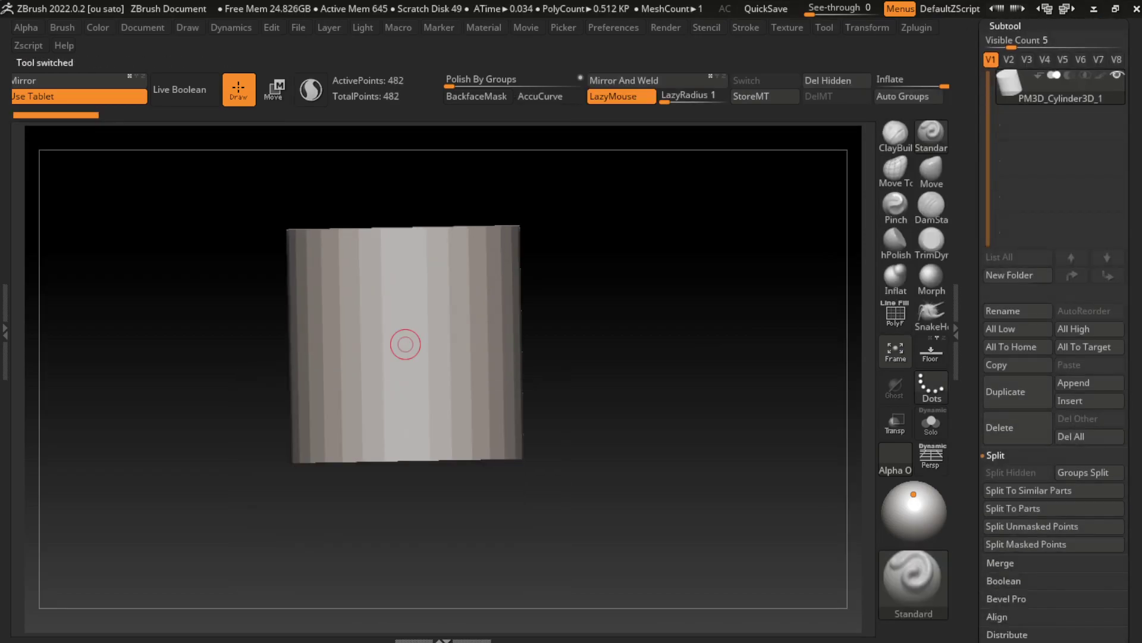
Append a Sphere3D subtool and make it the active part
click(1088, 382)
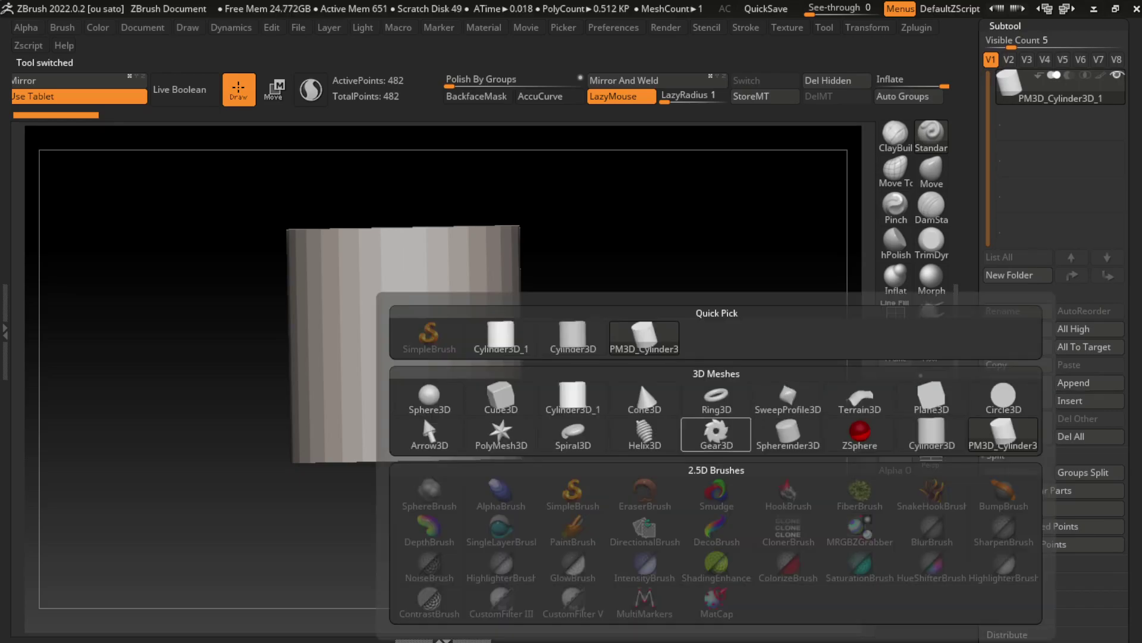
click(429, 434)
alt+click(405, 344)
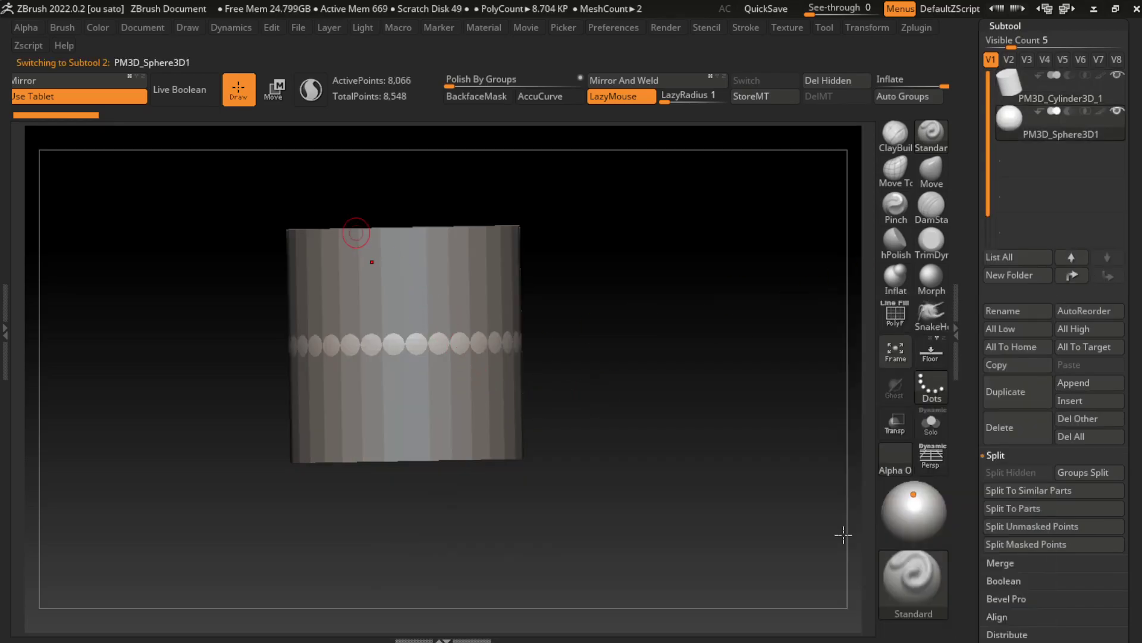
Hide the cylinder subtool and shift the sphere rightward with the Transpose gizmo
key(w)
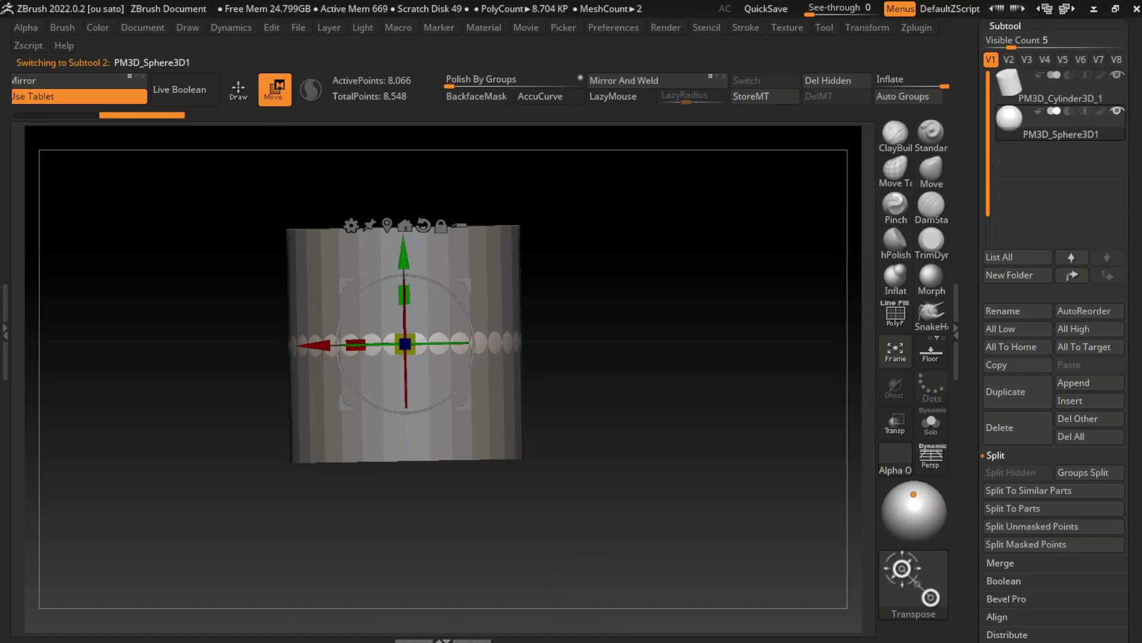
click(1117, 75)
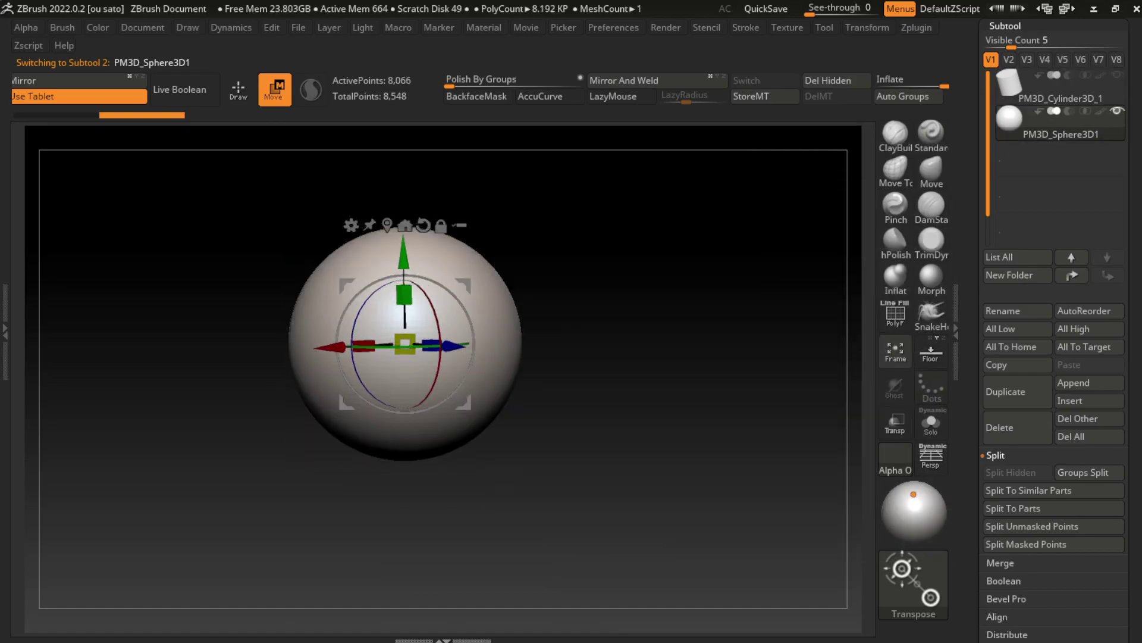
drag(405, 344, 555, 357)
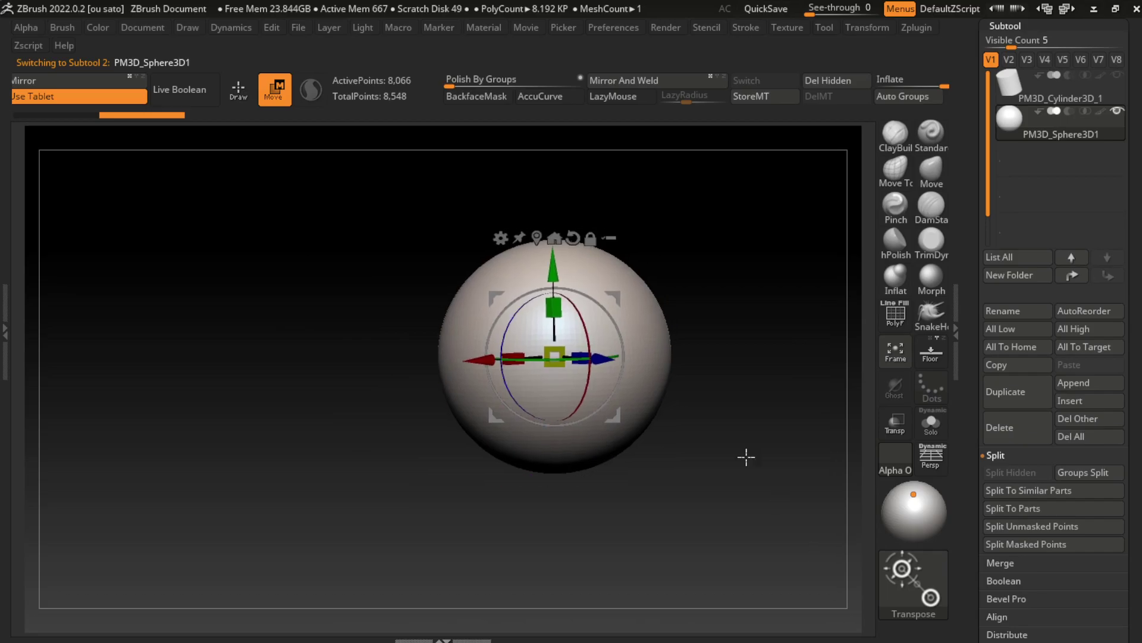
click(142, 27)
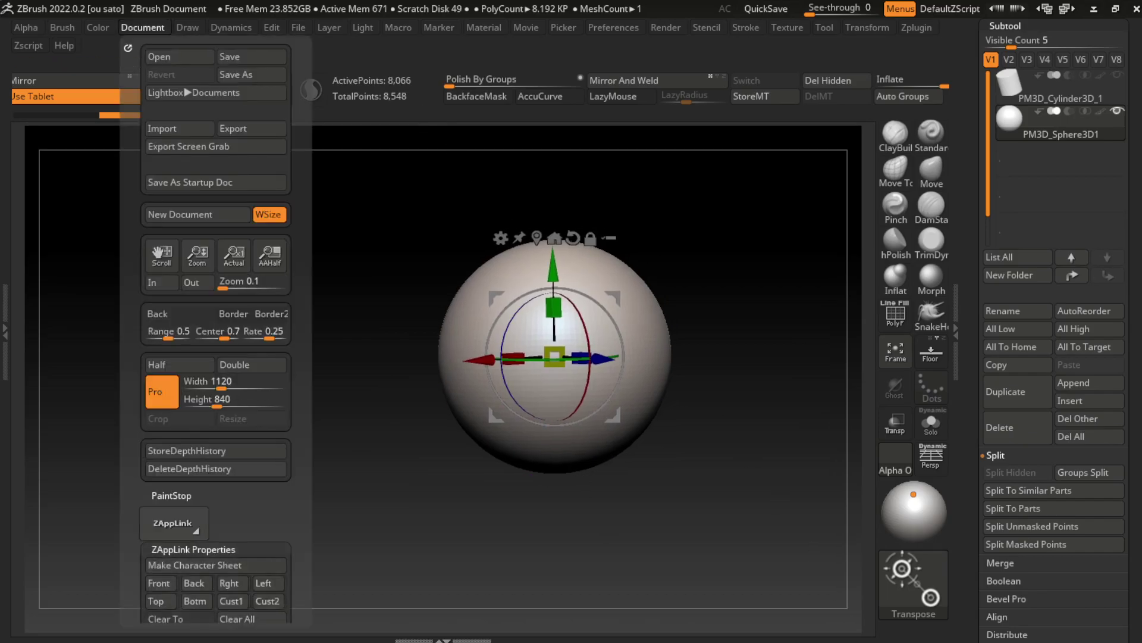
key(q)
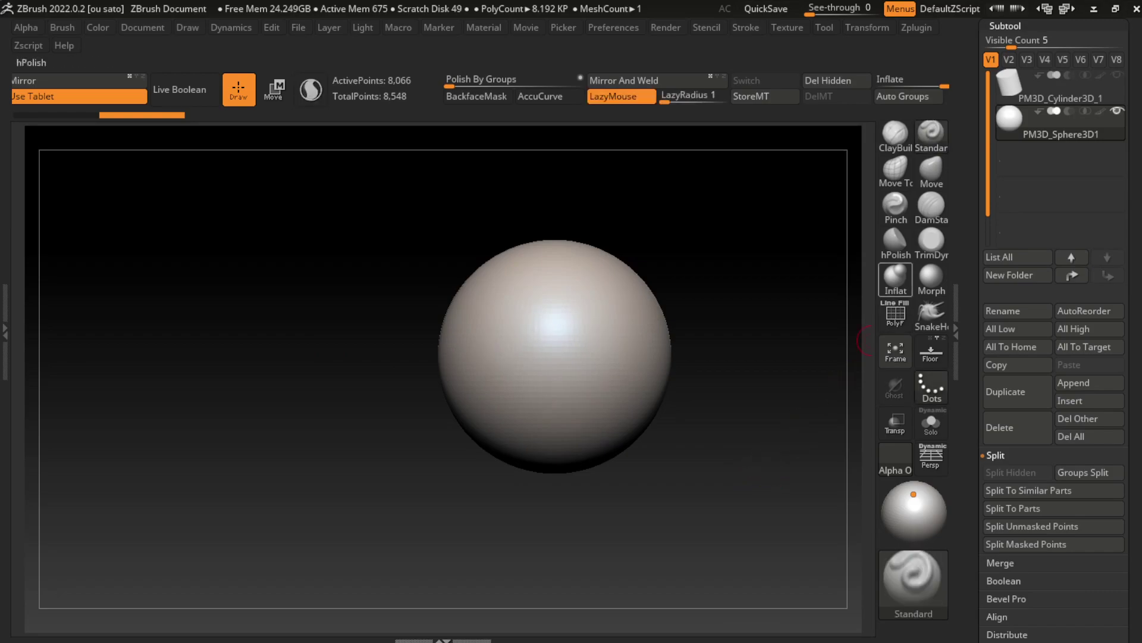
With an enlarged Move brush, pull a lump out of the sphere's right side
click(932, 169)
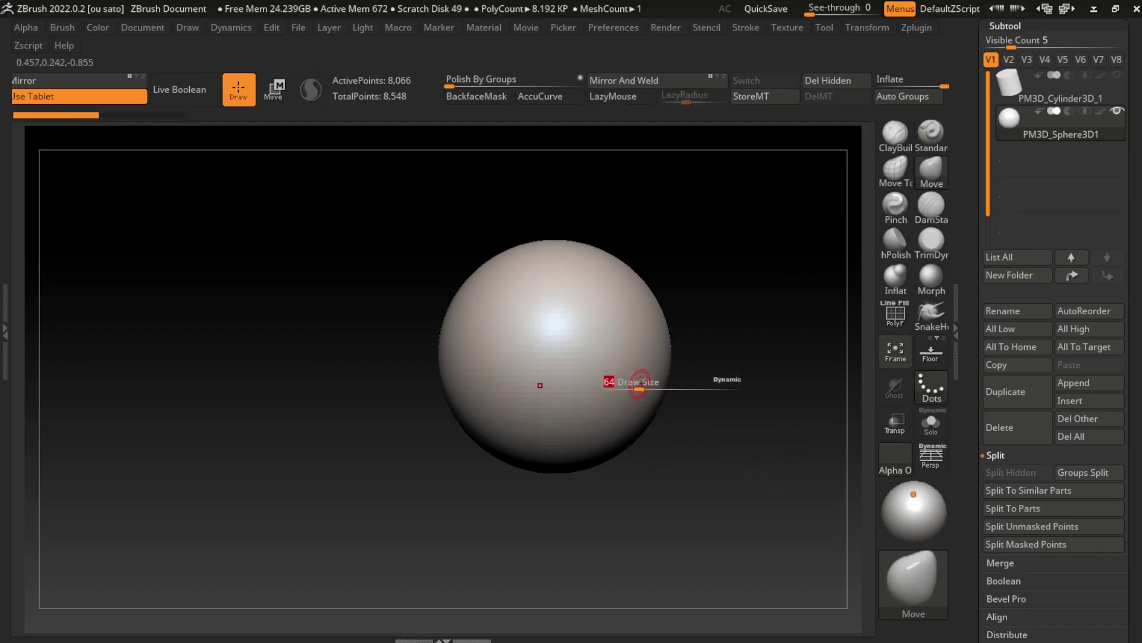
mouse_move(639, 388)
mouse_down()
mouse_move(720, 392)
mouse_move(650, 357)
mouse_up()
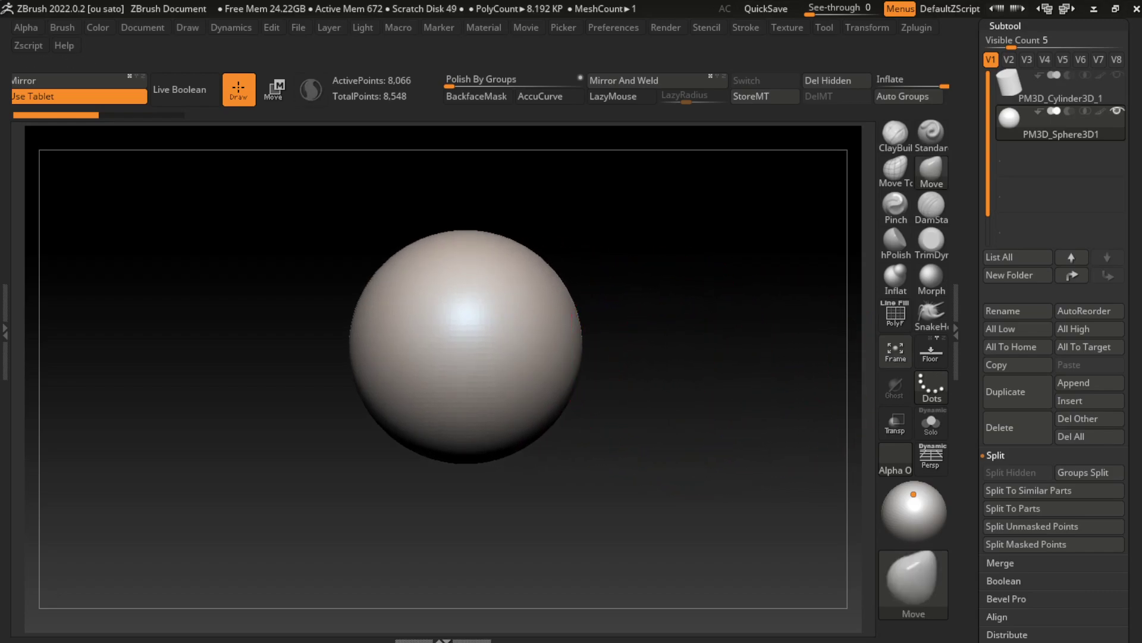
drag(595, 357, 672, 386)
key(ctrl+z)
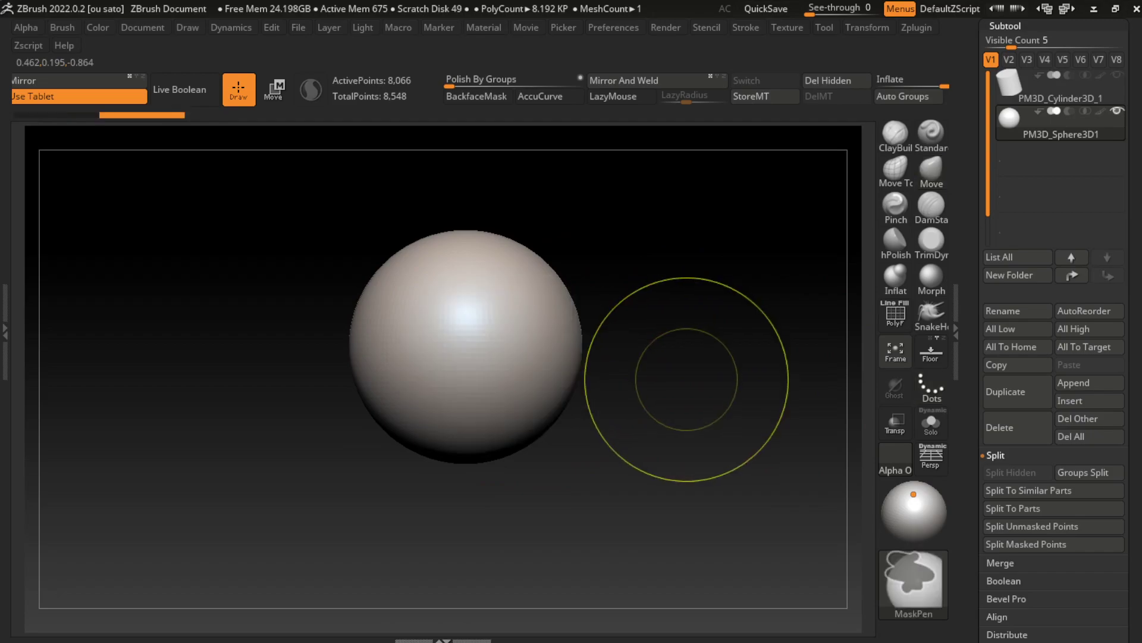
mouse_move(574, 375)
mouse_down()
mouse_move(672, 384)
mouse_move(619, 331)
mouse_up()
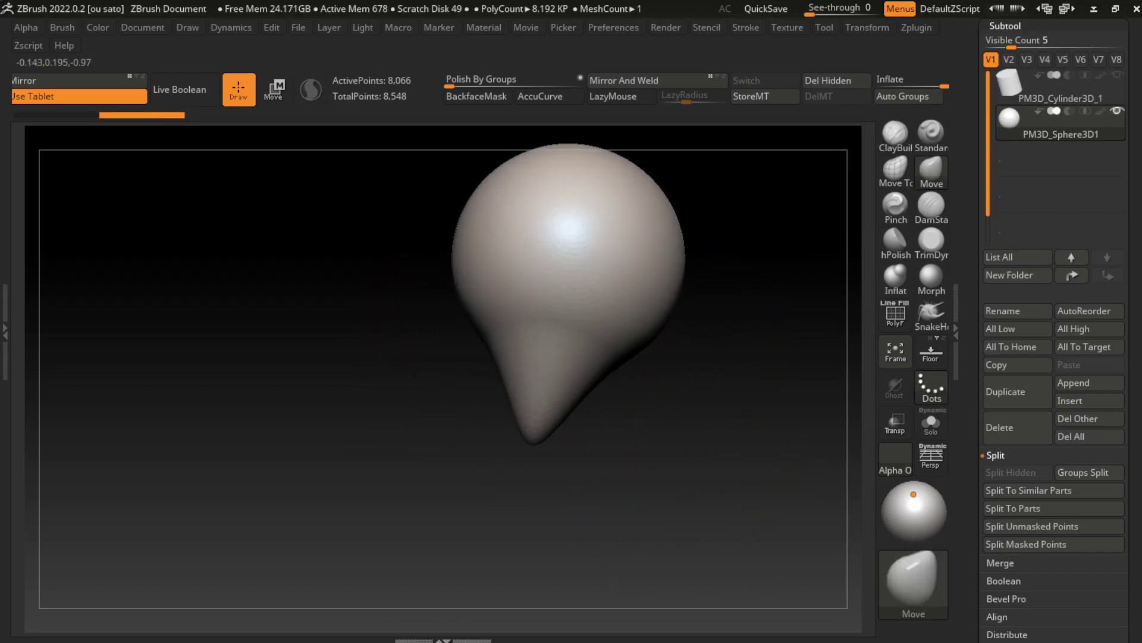
Reshape the snout lump's top edge, upper contour and lower side from a lower-right view
drag(663, 458, 660, 369)
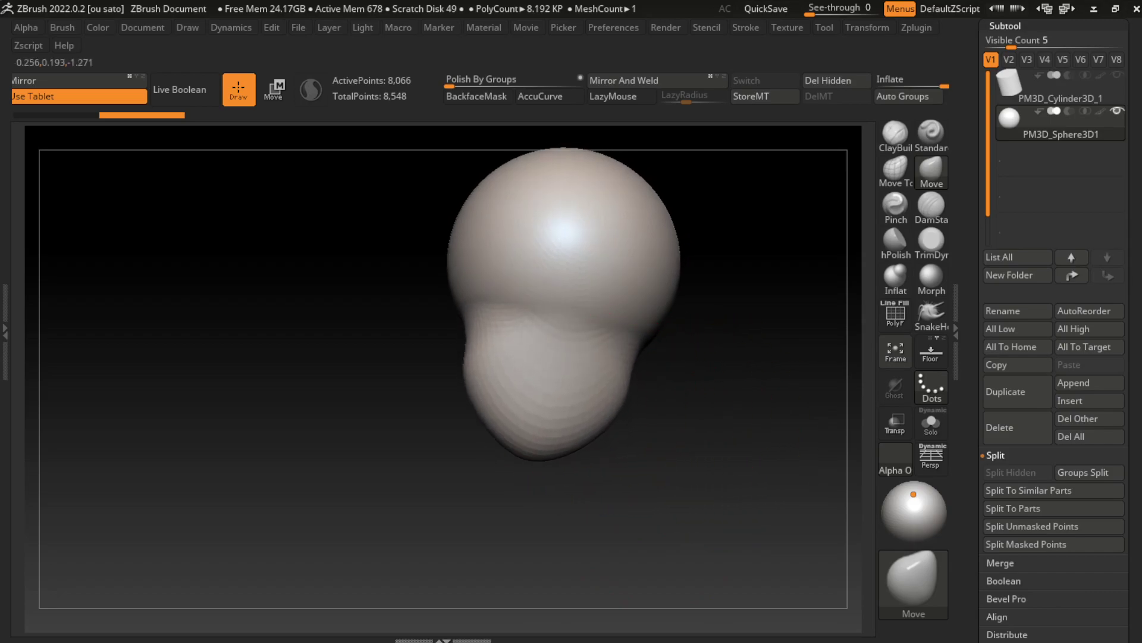
drag(471, 484, 749, 399)
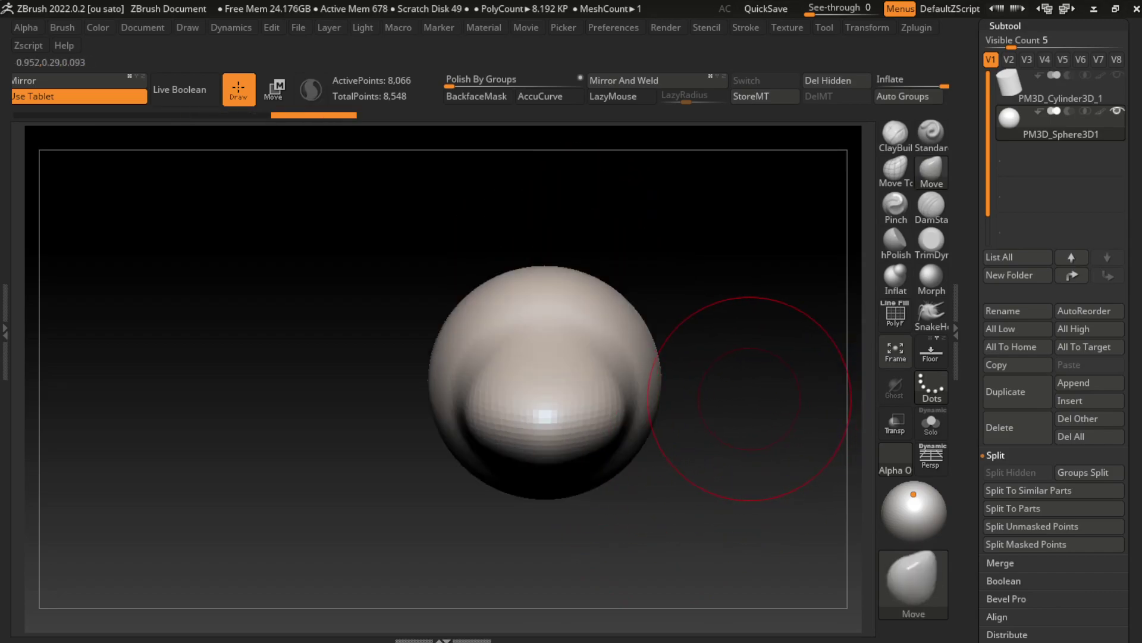
drag(714, 357, 774, 410)
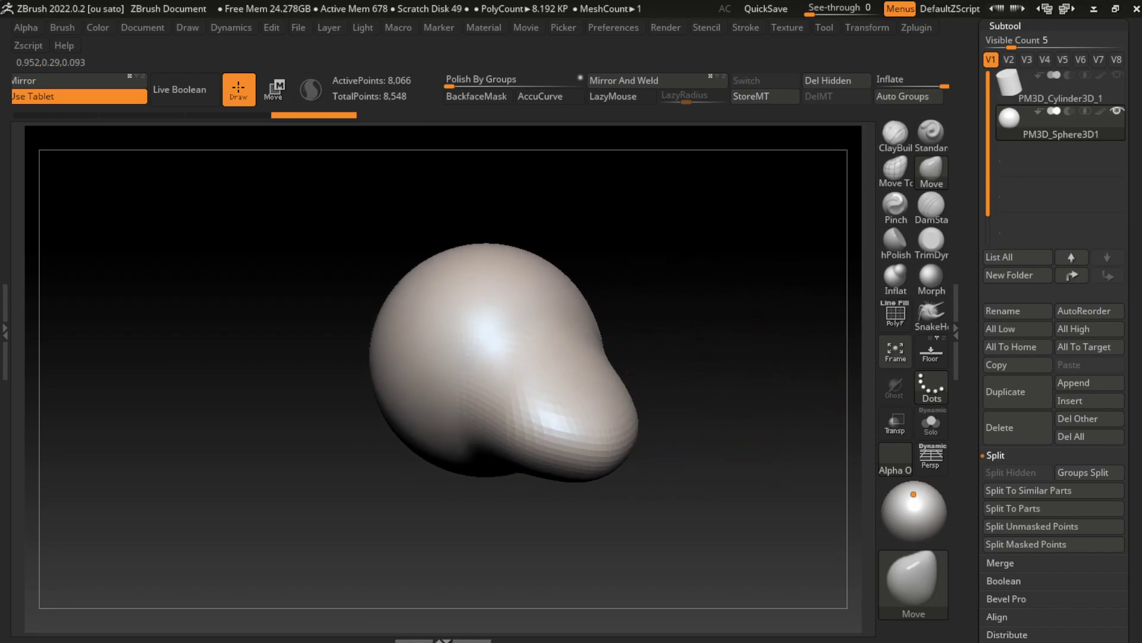
mouse_move(684, 476)
mouse_down()
mouse_move(551, 466)
mouse_move(543, 484)
mouse_move(571, 464)
mouse_up()
drag(571, 387, 580, 369)
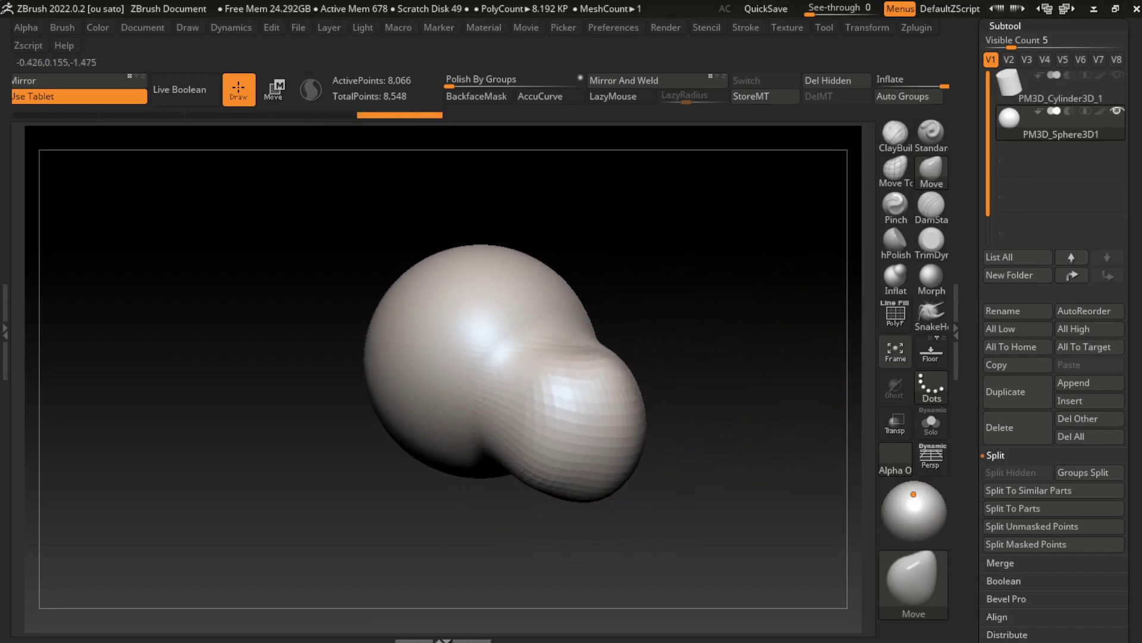
drag(574, 464, 577, 449)
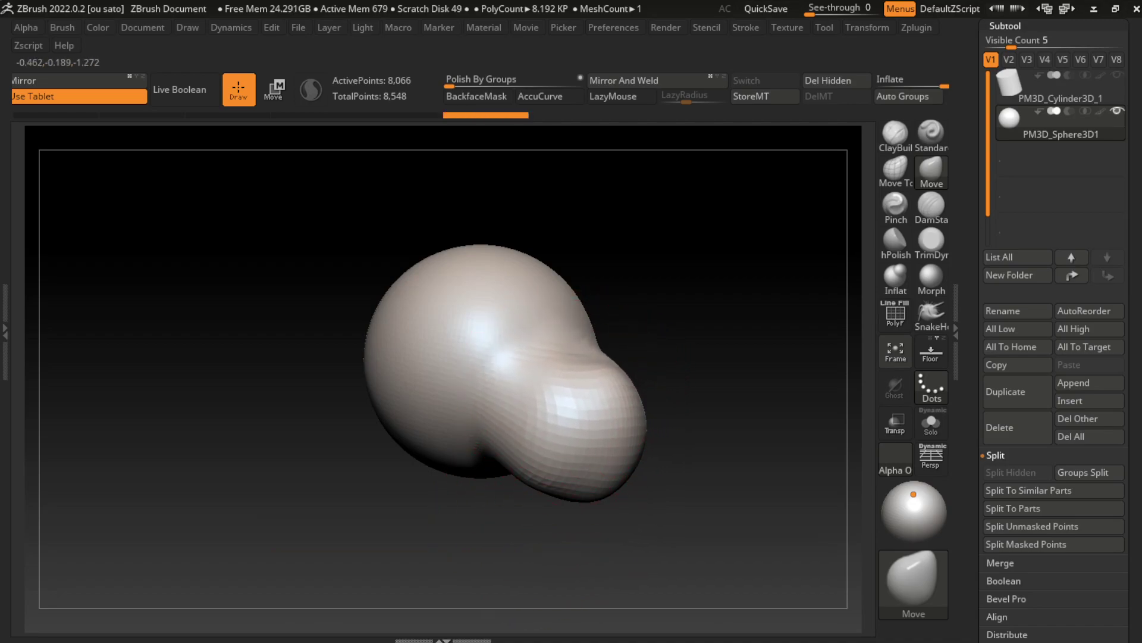
drag(517, 381, 492, 497)
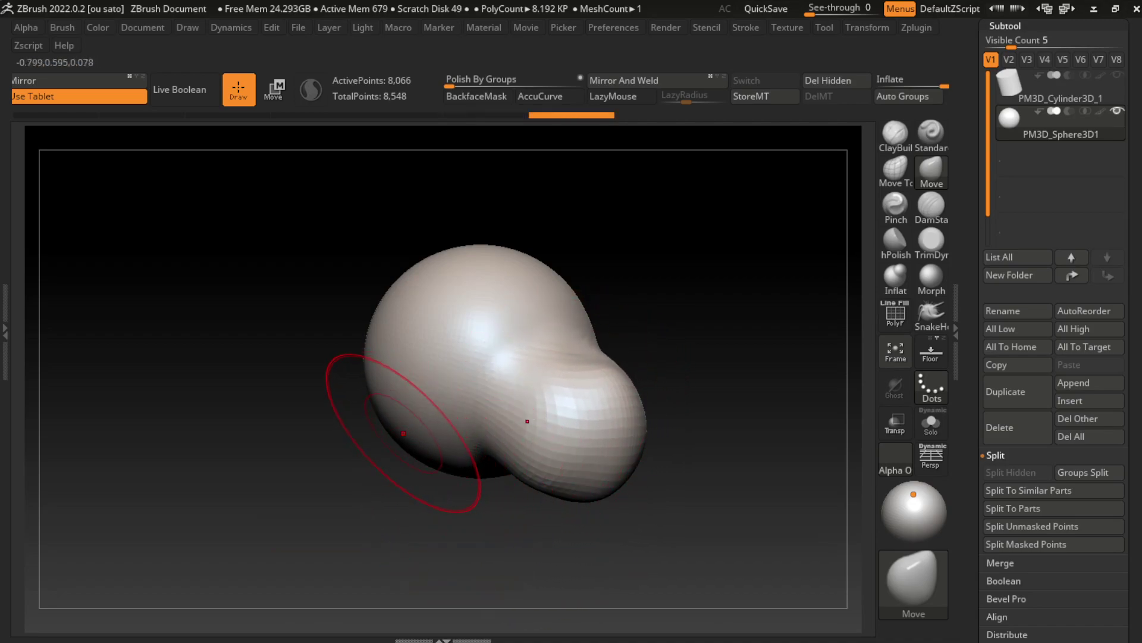
drag(403, 432, 382, 452)
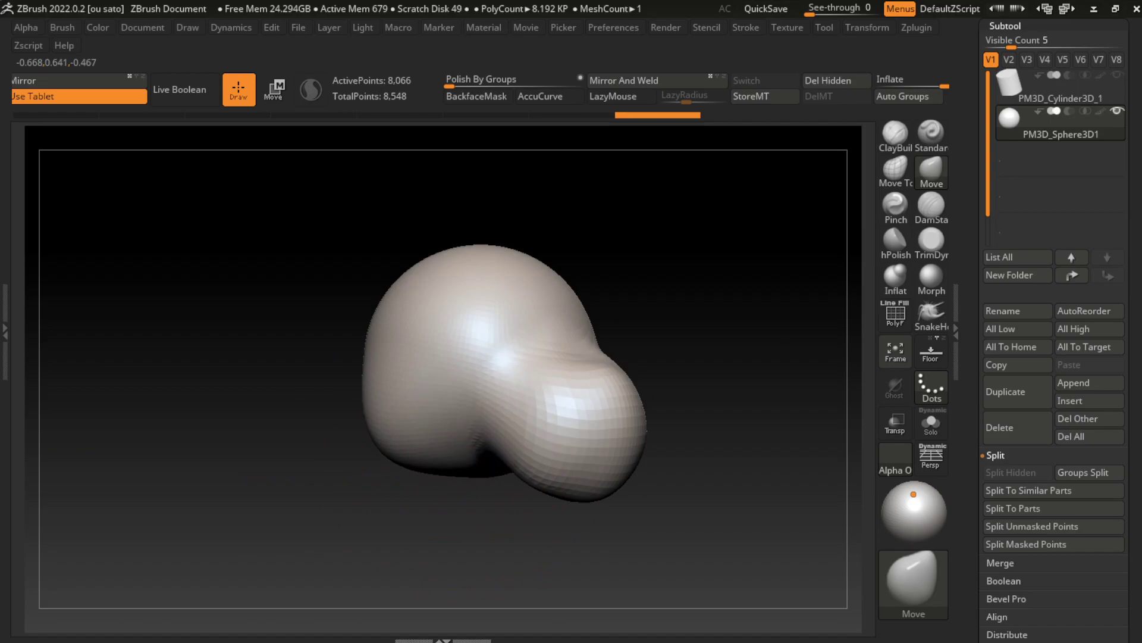
key(ctrl+z)
key(ctrl+z)
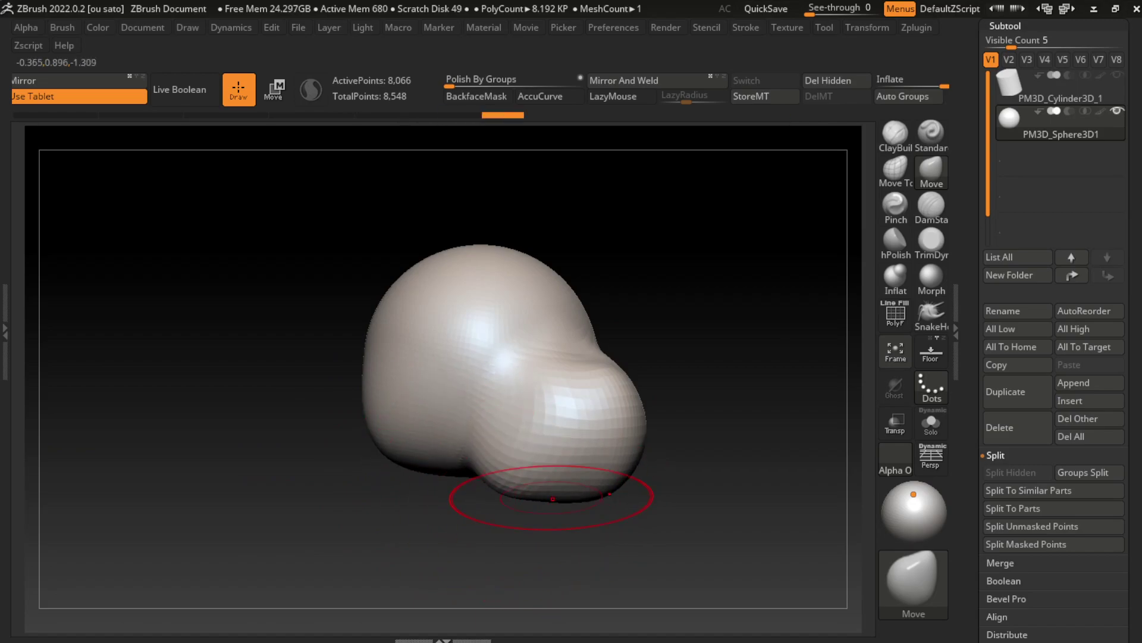
mouse_move(740, 380)
alt+mouse_down()
mouse_move(755, 380)
mouse_move(714, 354)
alt+mouse_up()
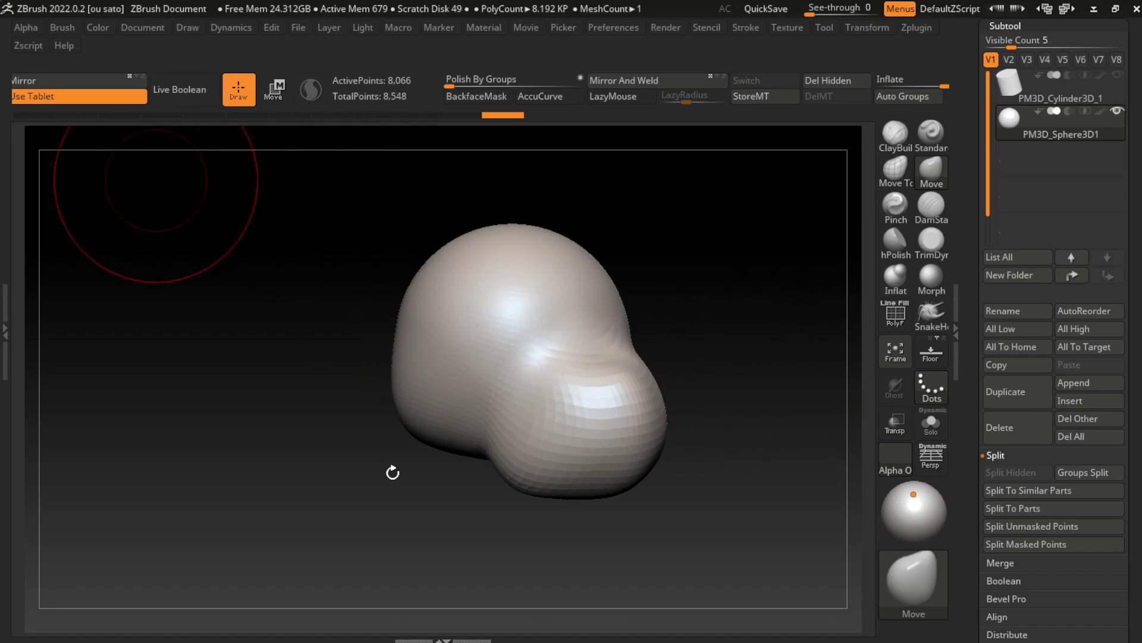
Show the cylinder, turn it onto its side, scale it and place it behind the head
click(143, 28)
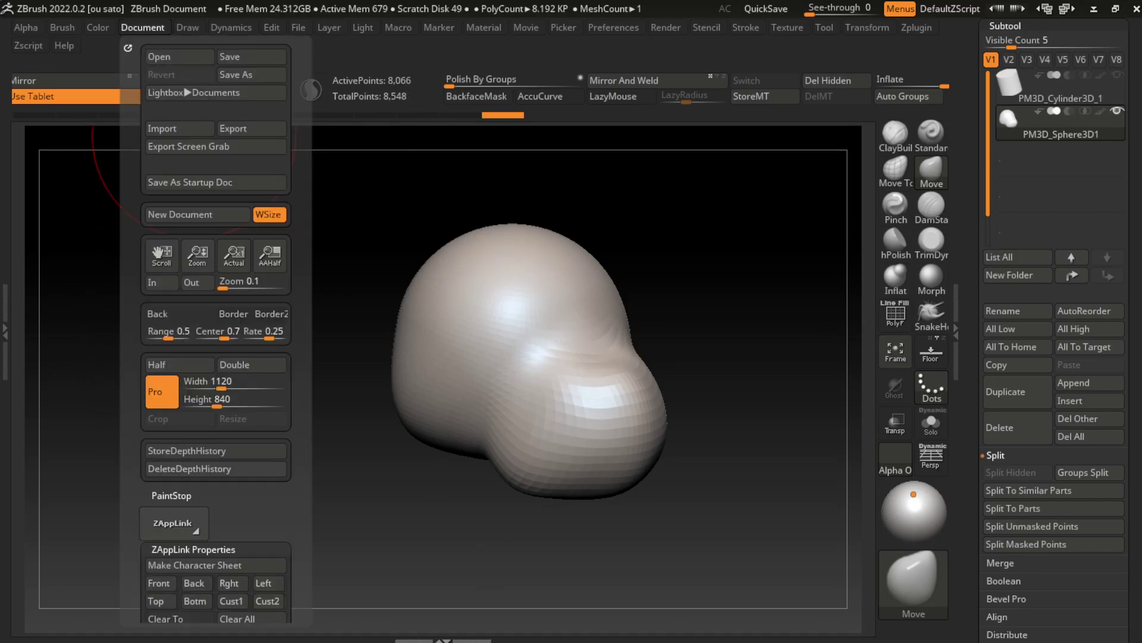
alt+drag(580, 479, 584, 457)
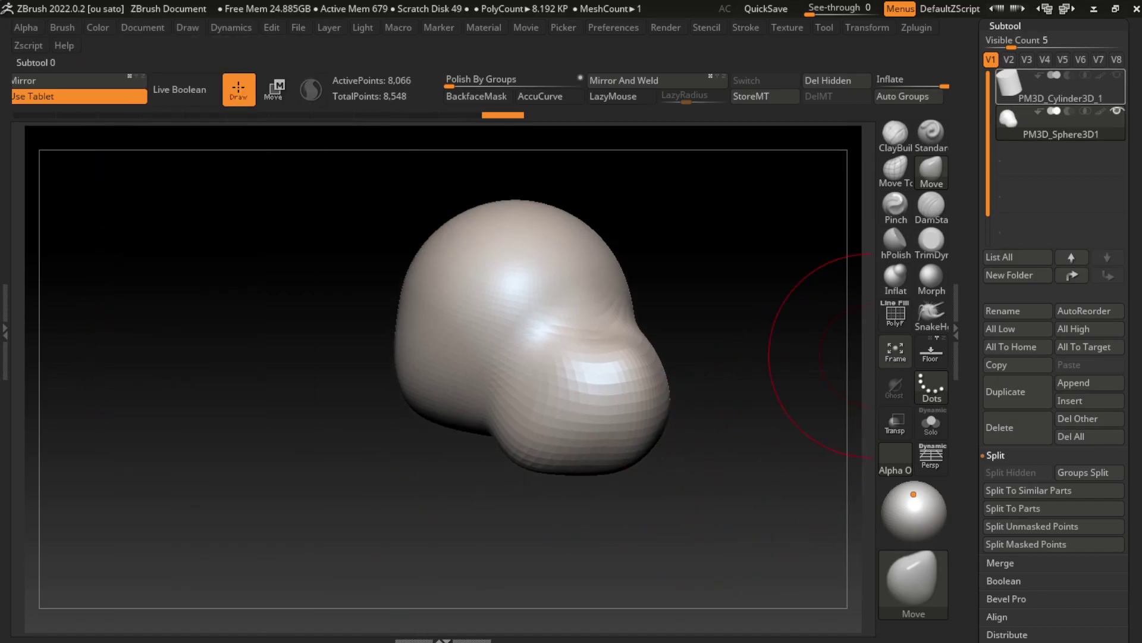
click(274, 89)
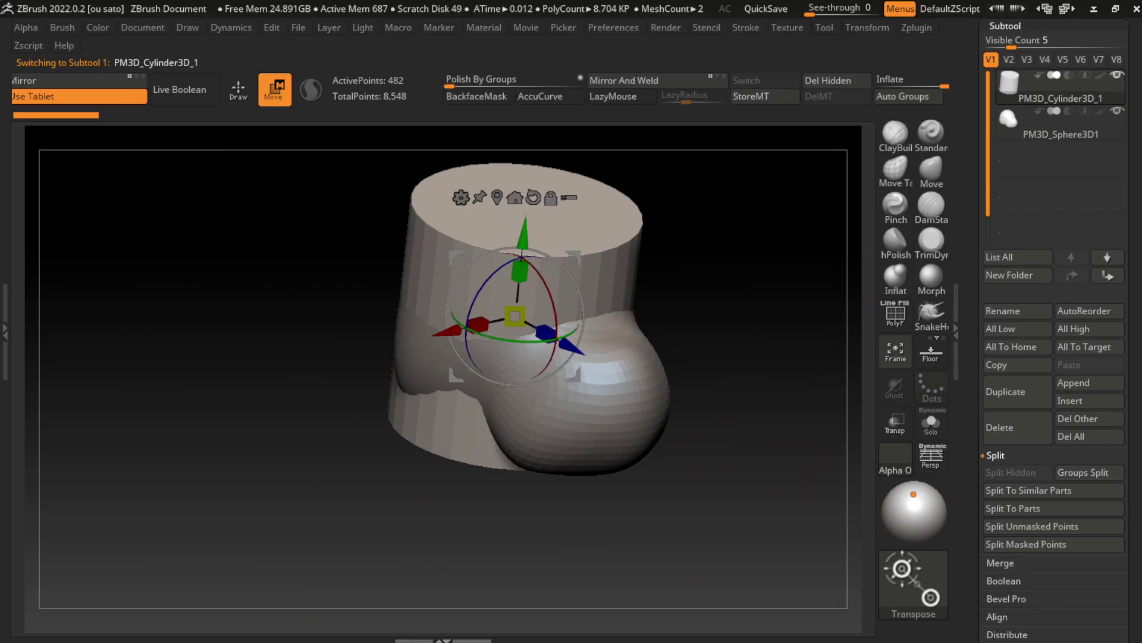
shift+drag(178, 417, 203, 417)
drag(515, 315, 279, 338)
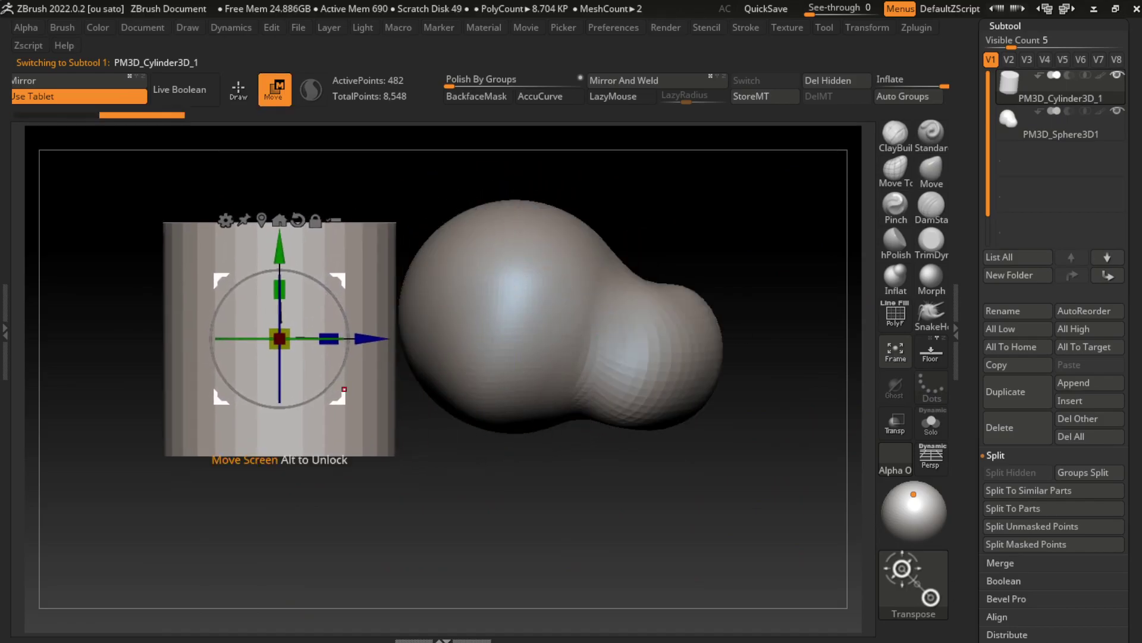
mouse_move(279, 270)
mouse_down()
mouse_move(324, 284)
mouse_move(348, 338)
mouse_move(222, 341)
mouse_up()
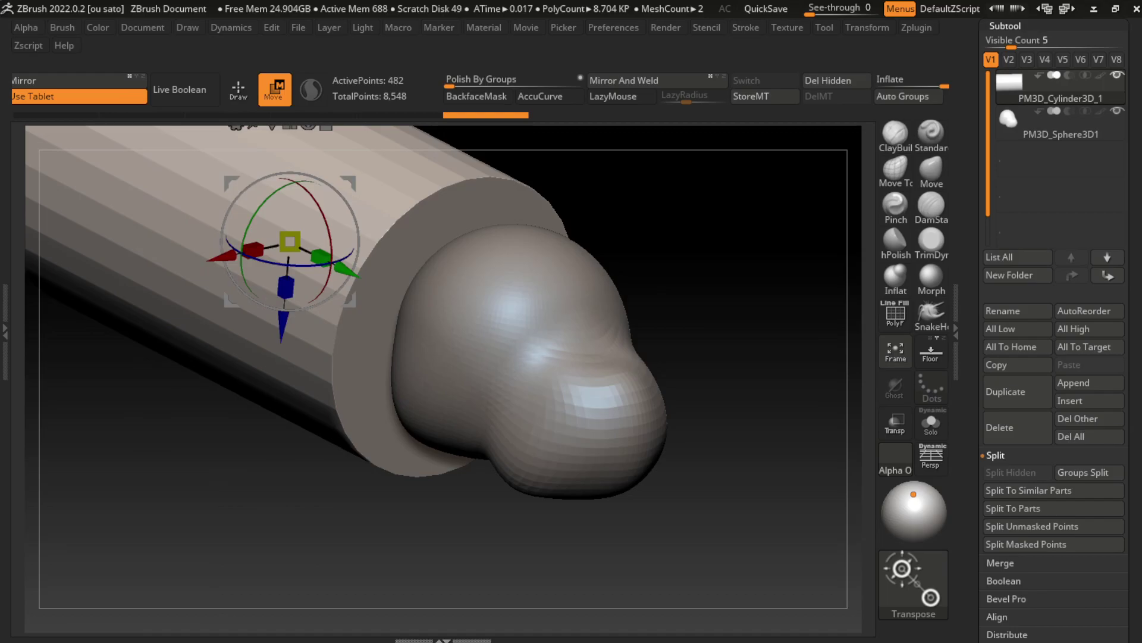
drag(321, 257, 764, 622)
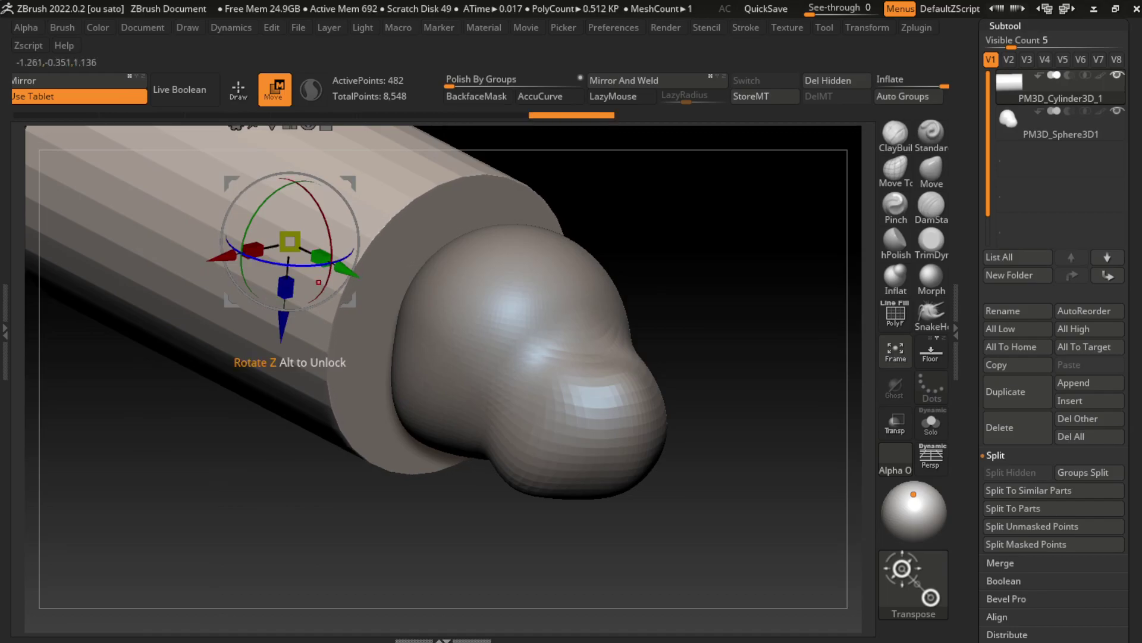
drag(322, 262, 351, 274)
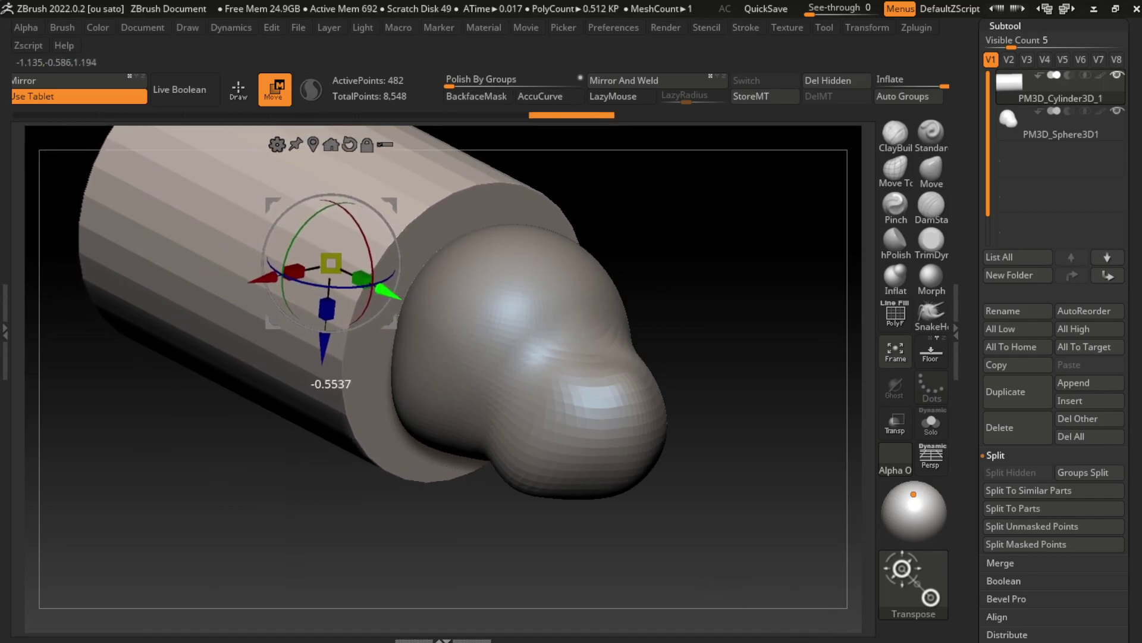
In perspective view, shift, tilt and enlarge the cylinder body to fit snugly around the head
key(p)
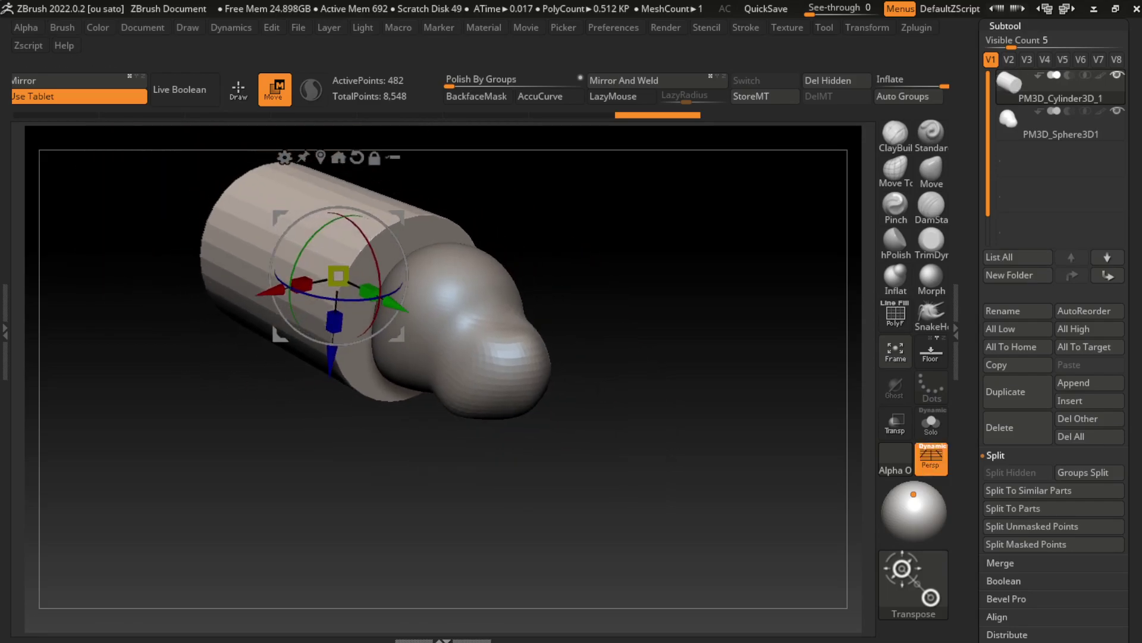
drag(366, 387, 373, 425)
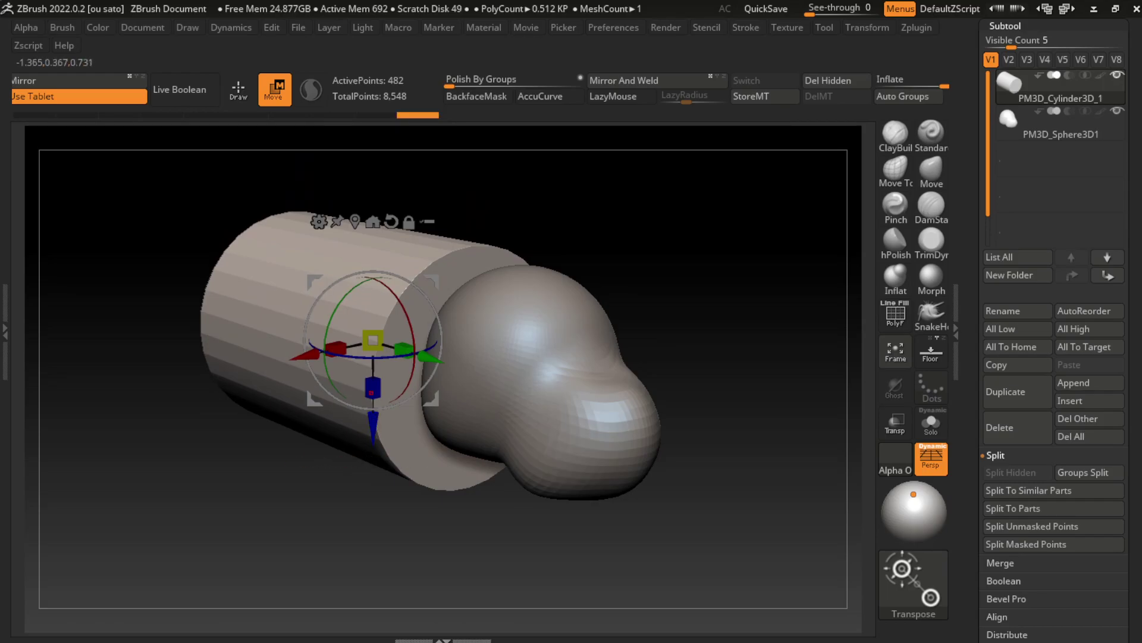
mouse_move(373, 439)
mouse_down()
mouse_move(403, 448)
mouse_move(390, 439)
mouse_up()
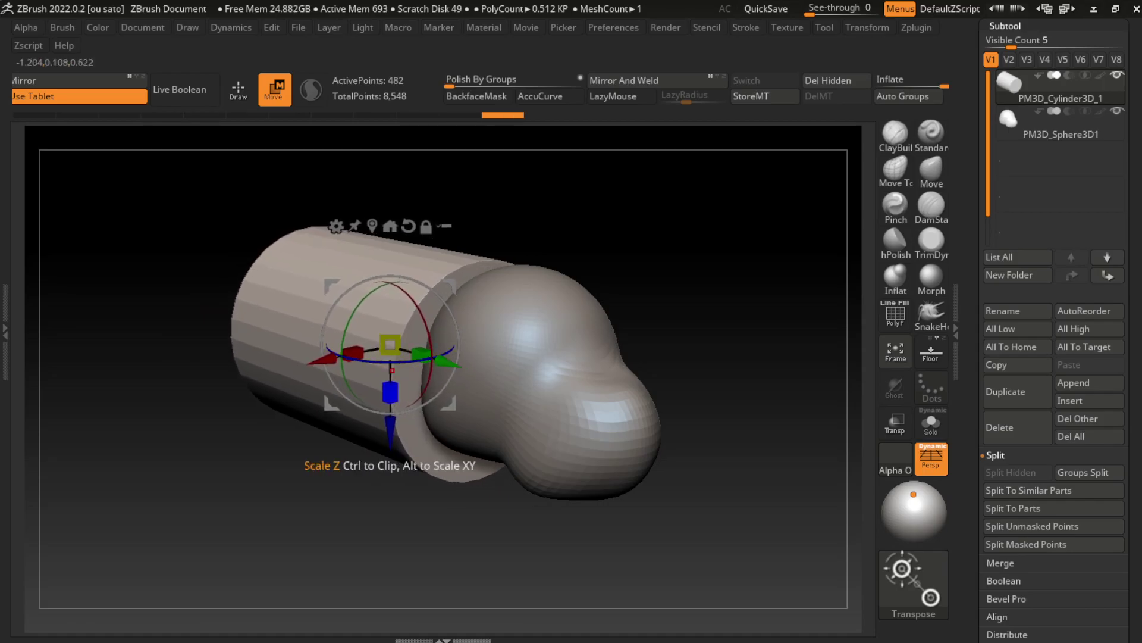
drag(391, 440, 384, 447)
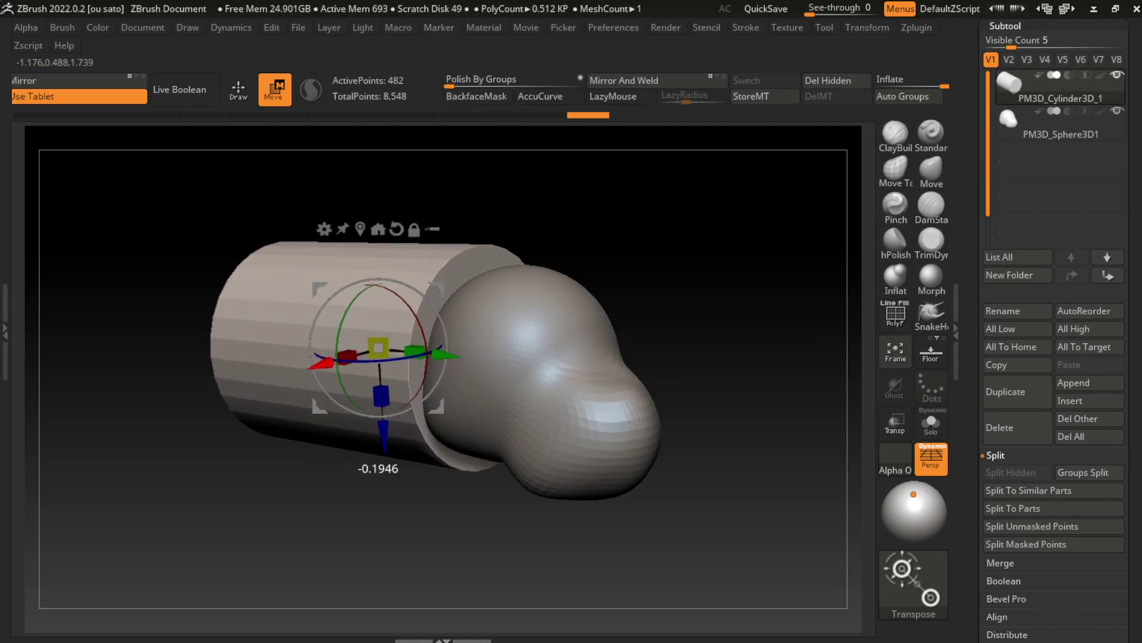
drag(386, 353, 404, 357)
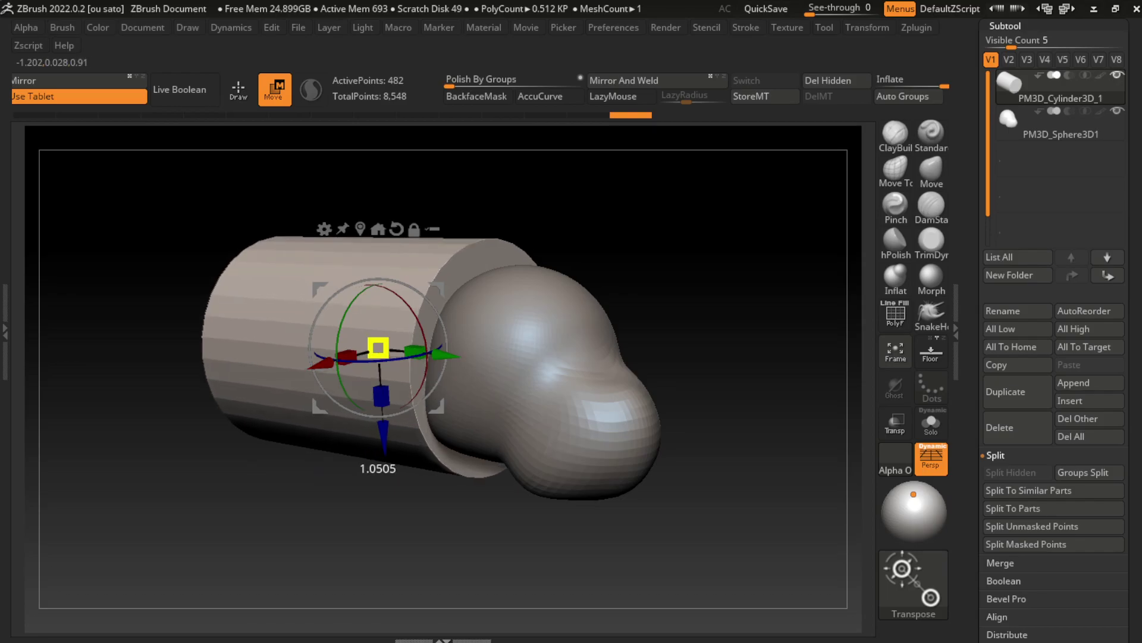
drag(384, 437, 374, 446)
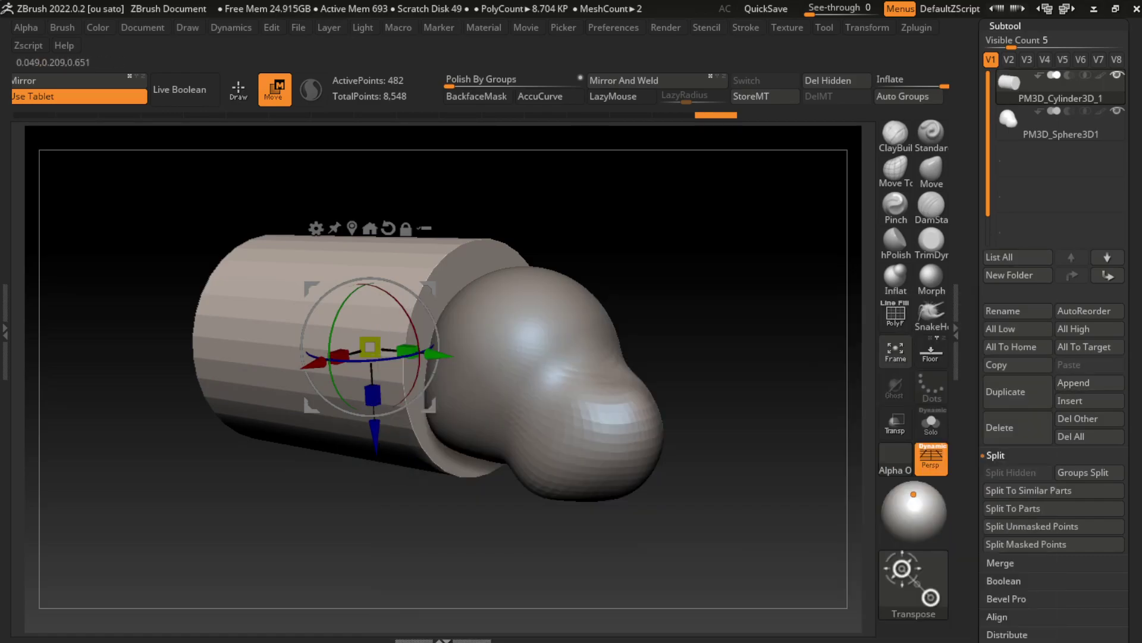
Append a new cylinder below the head, enlarged and stretched into a long leg
click(1089, 383)
click(531, 333)
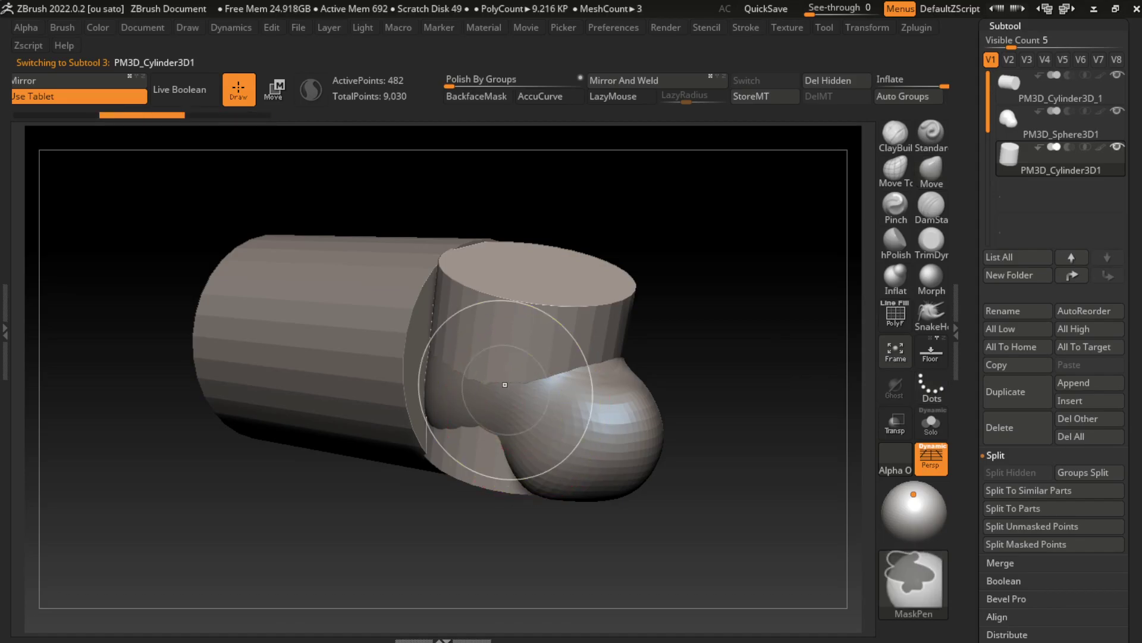
drag(523, 362, 502, 552)
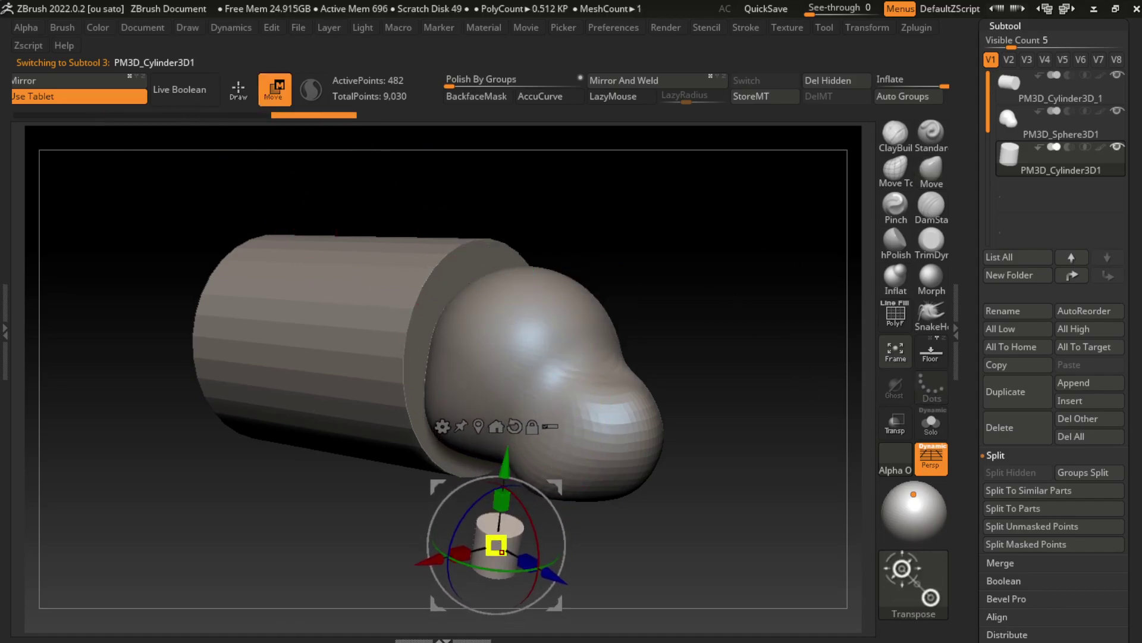
shift+drag(744, 417, 595, 393)
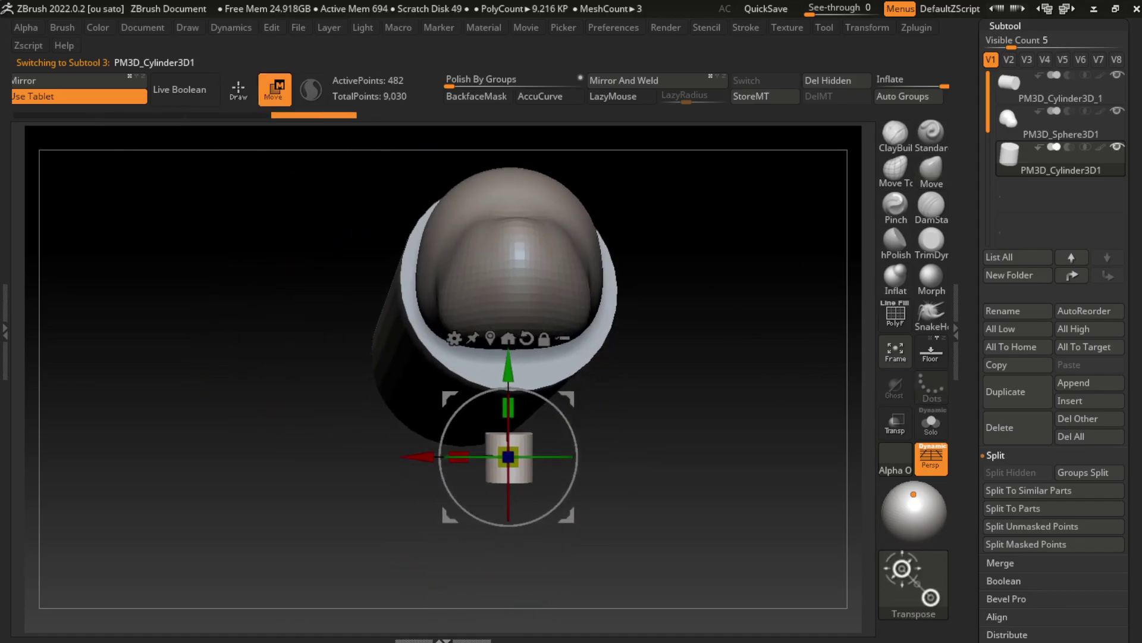
drag(508, 456, 523, 456)
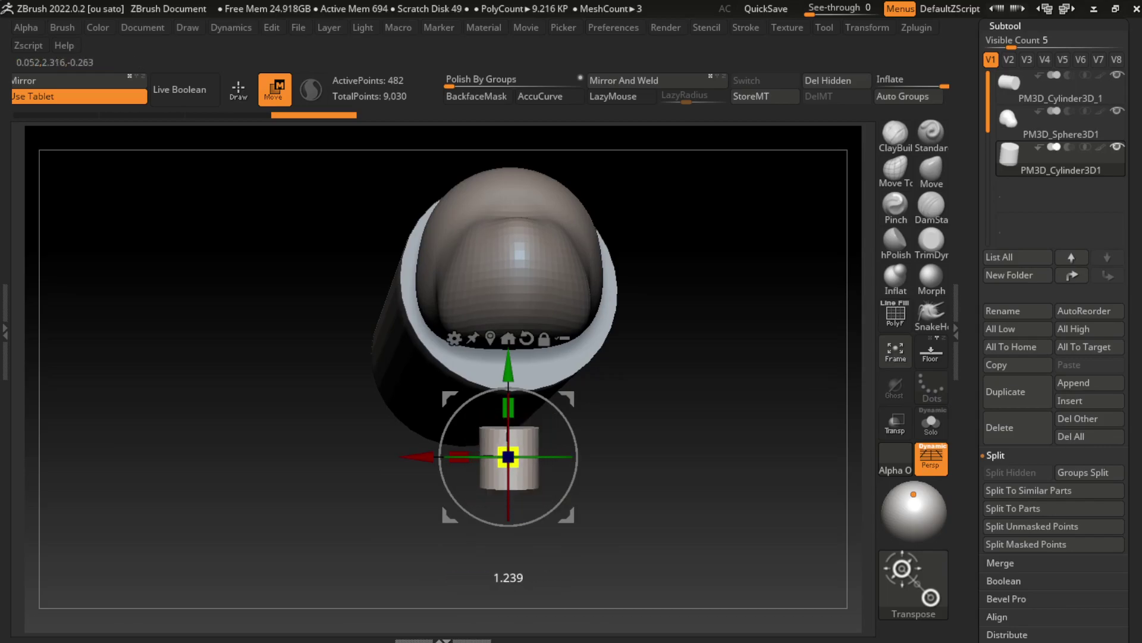
drag(508, 407, 508, 381)
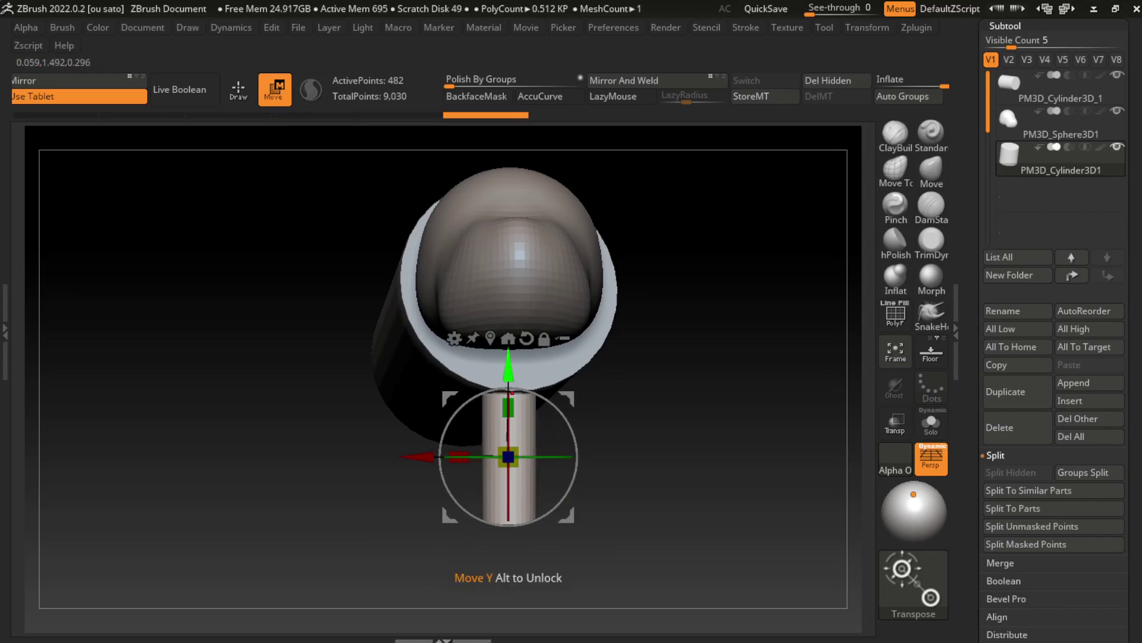
Slide the leg cylinder sideways and up under the body, nudged along its length
mouse_move(744, 476)
mouse_down()
mouse_move(684, 464)
mouse_move(684, 476)
mouse_move(773, 476)
mouse_move(714, 476)
mouse_up()
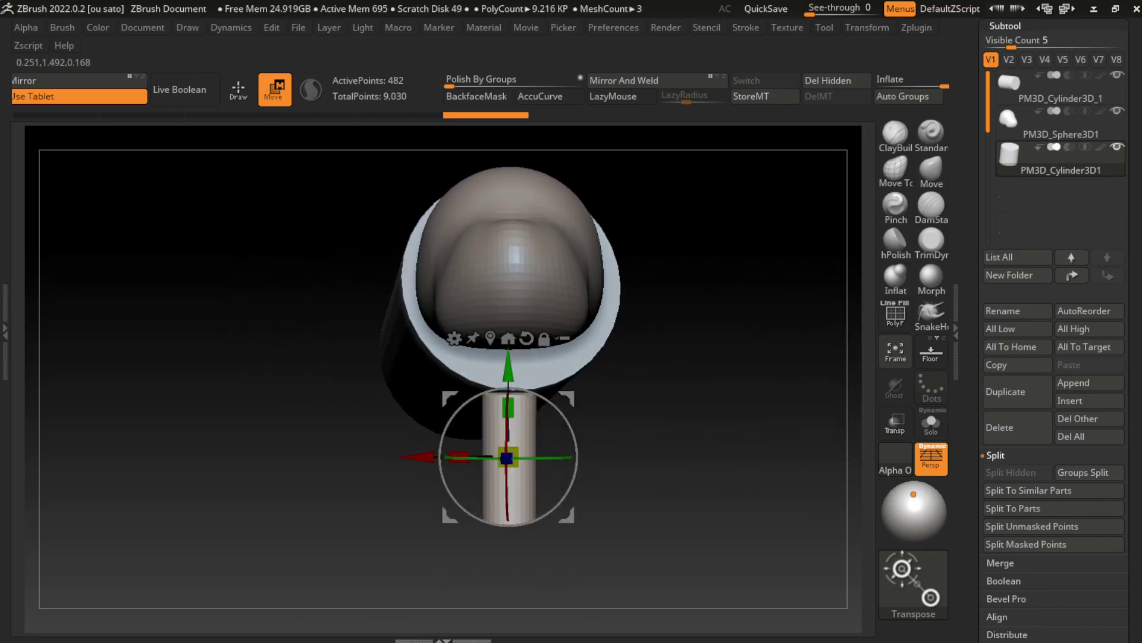
drag(458, 456, 385, 456)
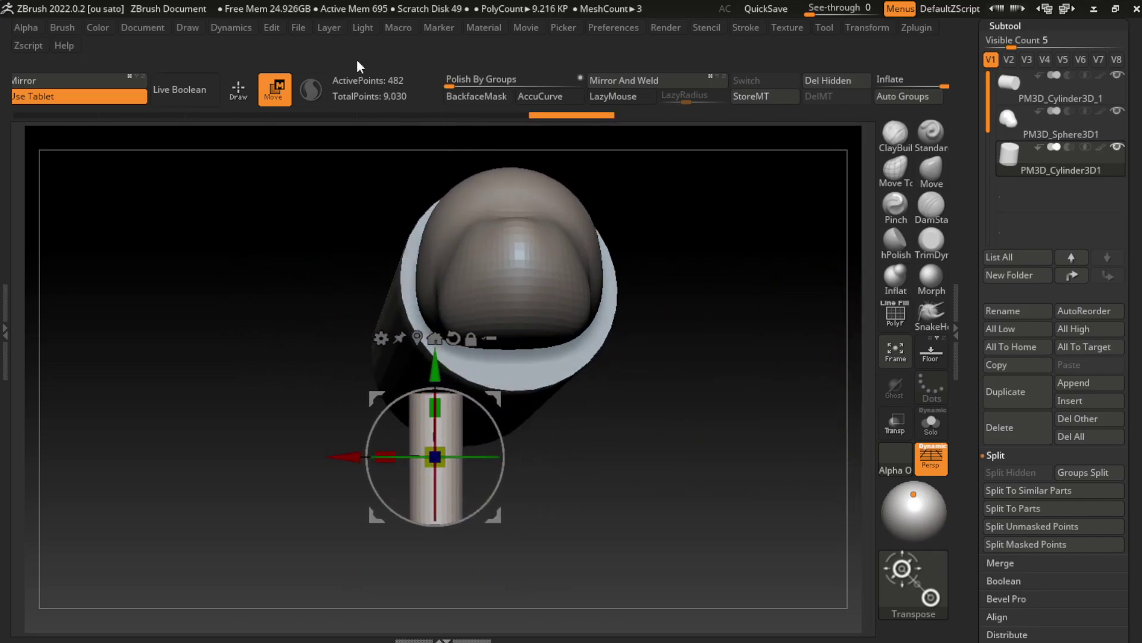
click(143, 27)
drag(744, 476, 666, 470)
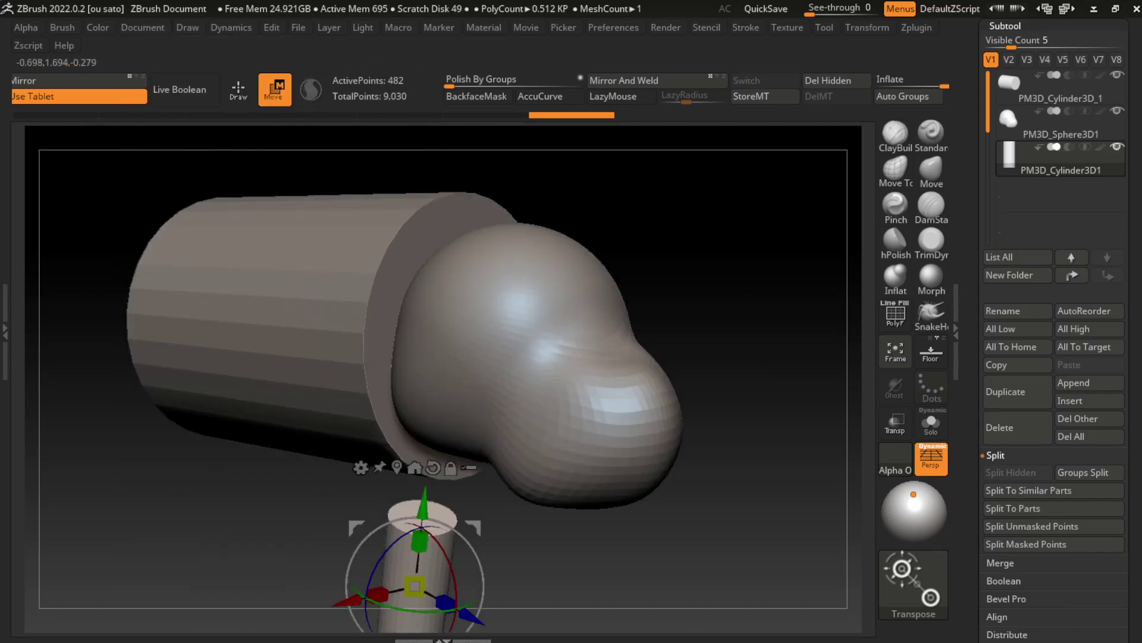
mouse_move(415, 586)
mouse_down()
mouse_move(360, 458)
mouse_move(369, 504)
mouse_move(416, 523)
mouse_move(421, 511)
mouse_move(421, 523)
mouse_up()
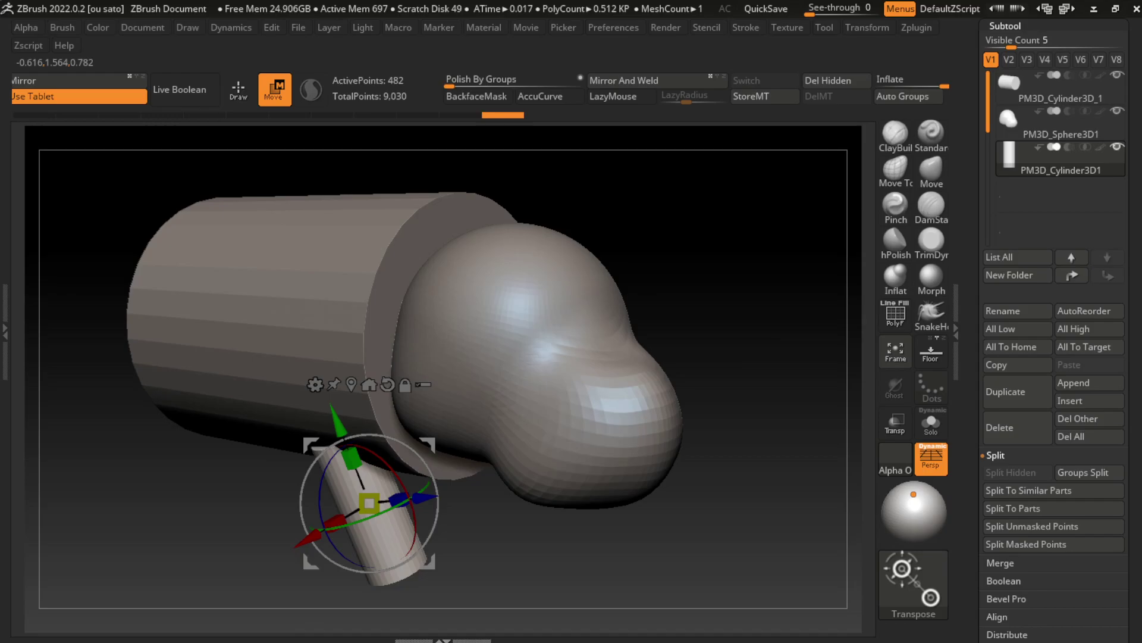
drag(425, 497, 455, 497)
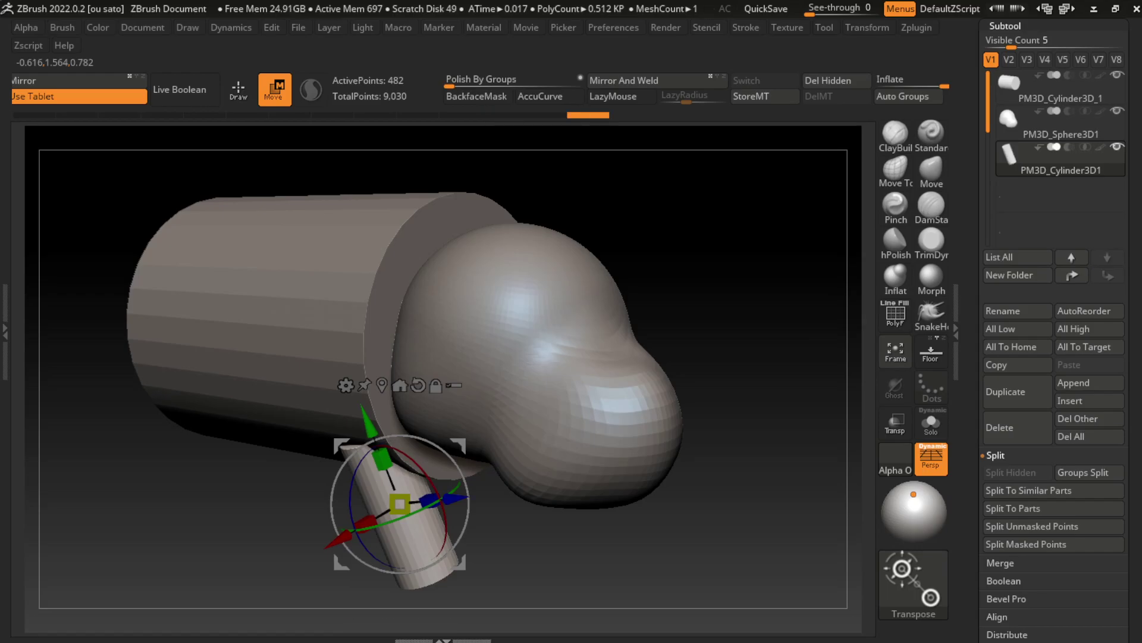
alt+click(535, 298)
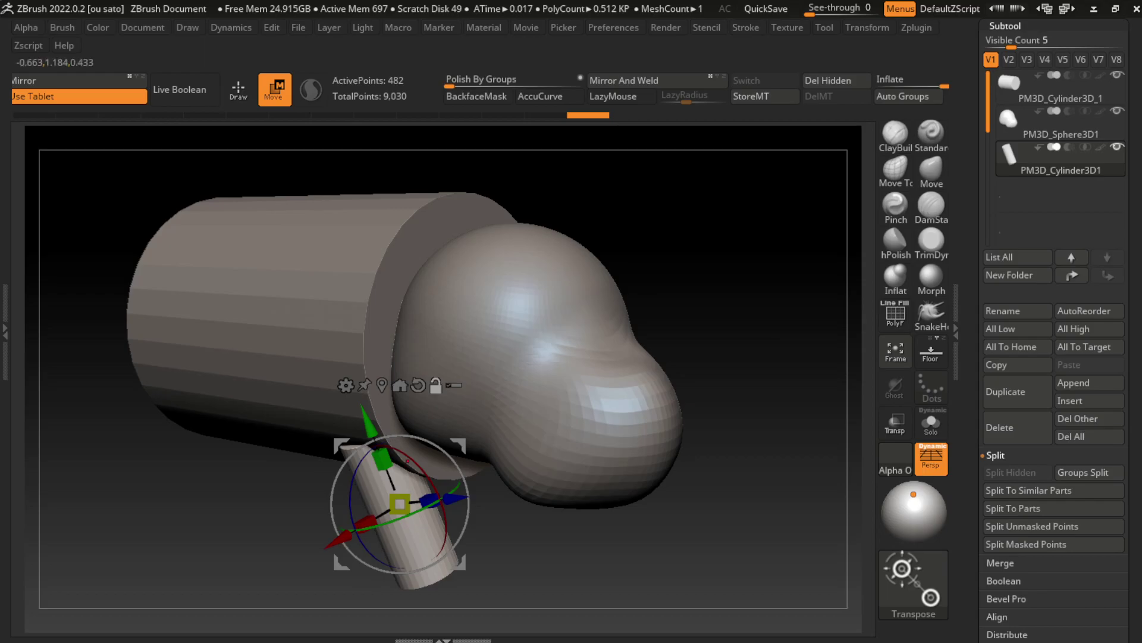
drag(773, 178, 732, 196)
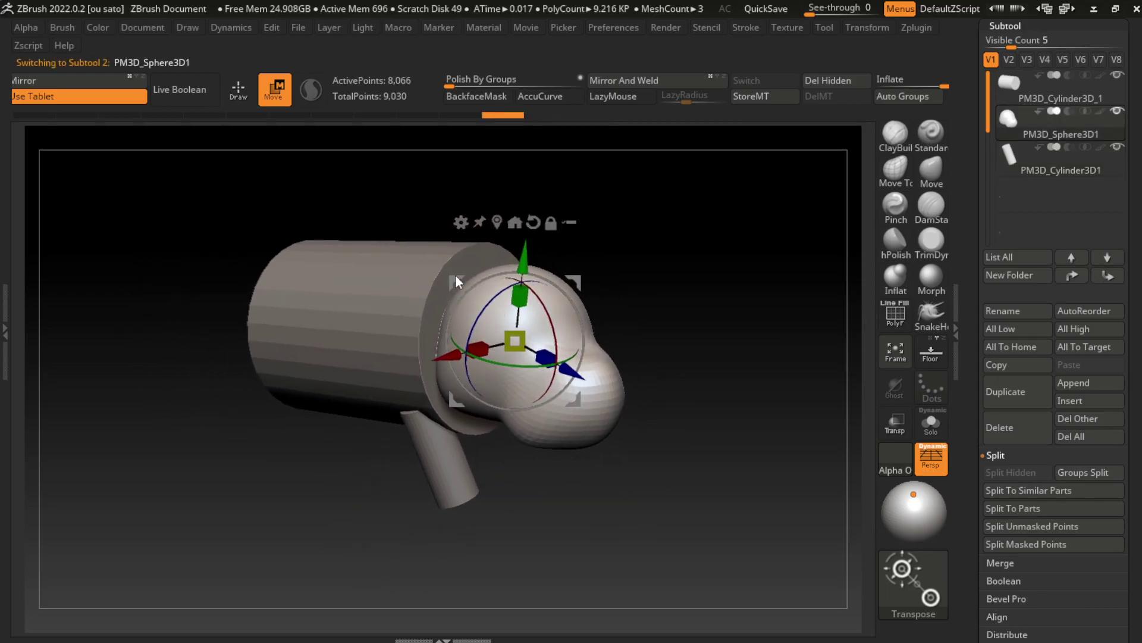
Select the sphere head, return to Draw mode and reveal the Tool palette's subpalettes
click(143, 27)
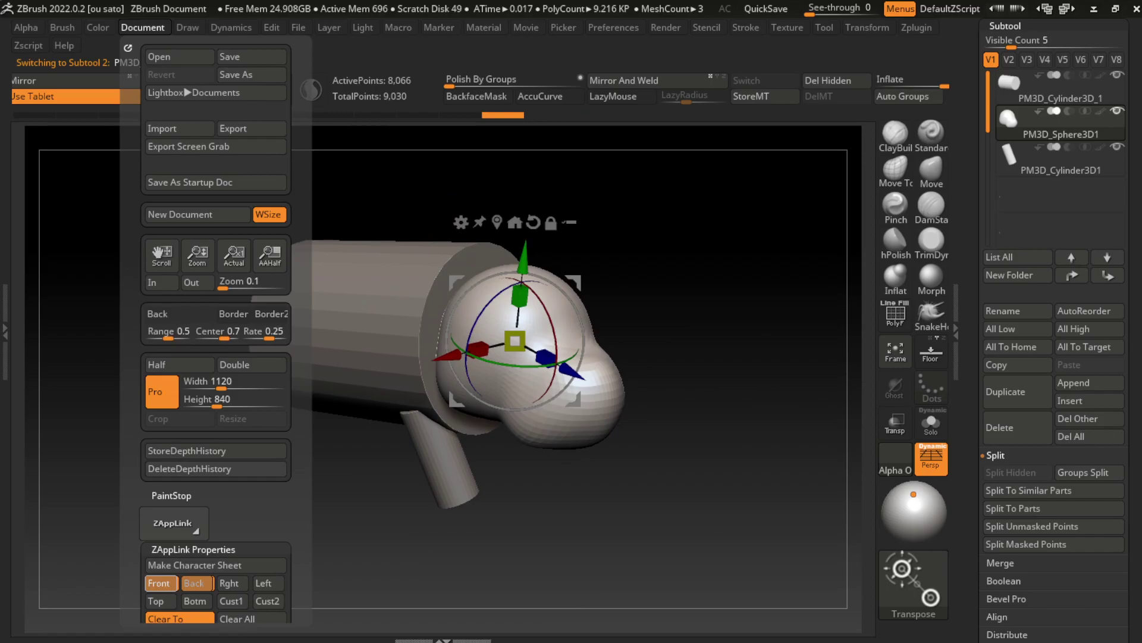
click(605, 432)
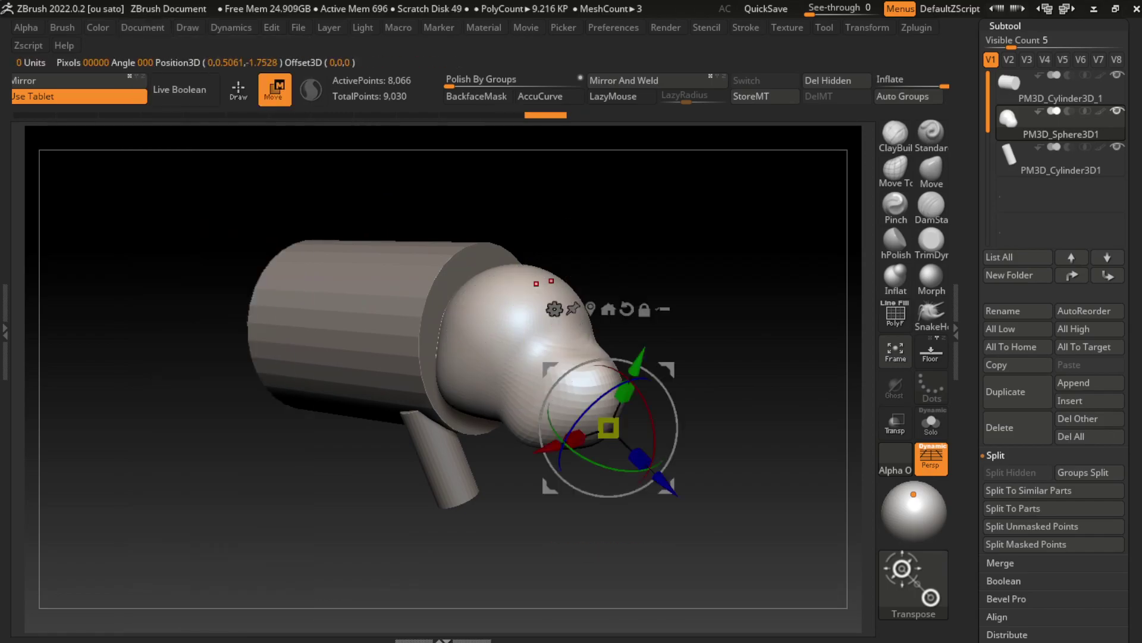
key(q)
scroll(1048, 178, up, 3)
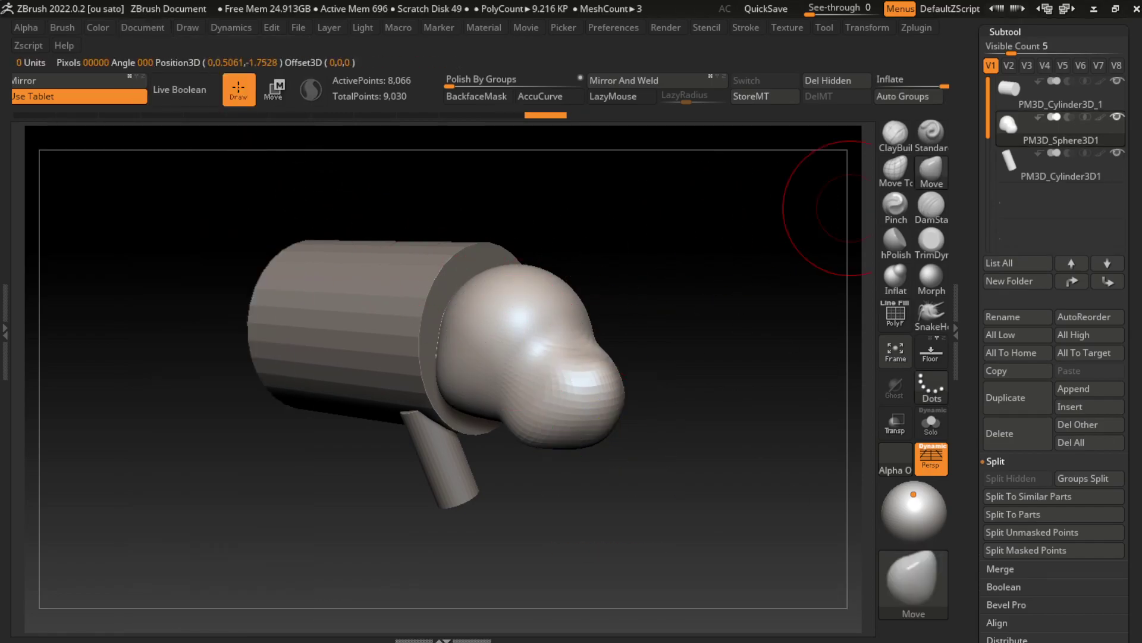
click(1005, 122)
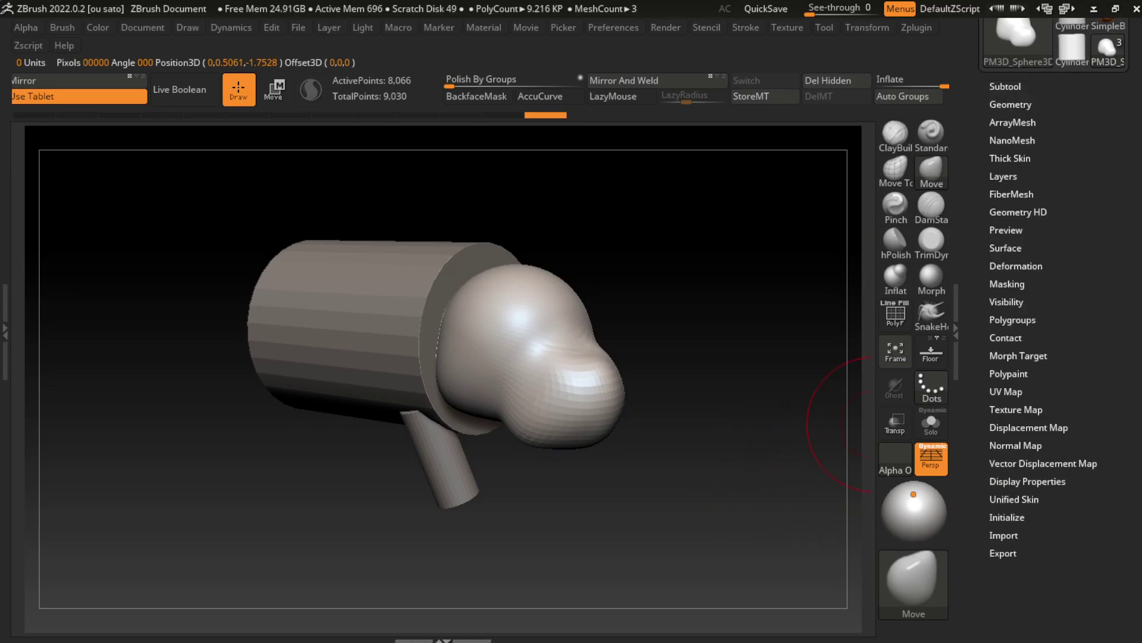
Subdivide the head to about 130,050 points, drop lower levels, and pick ClayBuildup with LazyMouse
click(1019, 104)
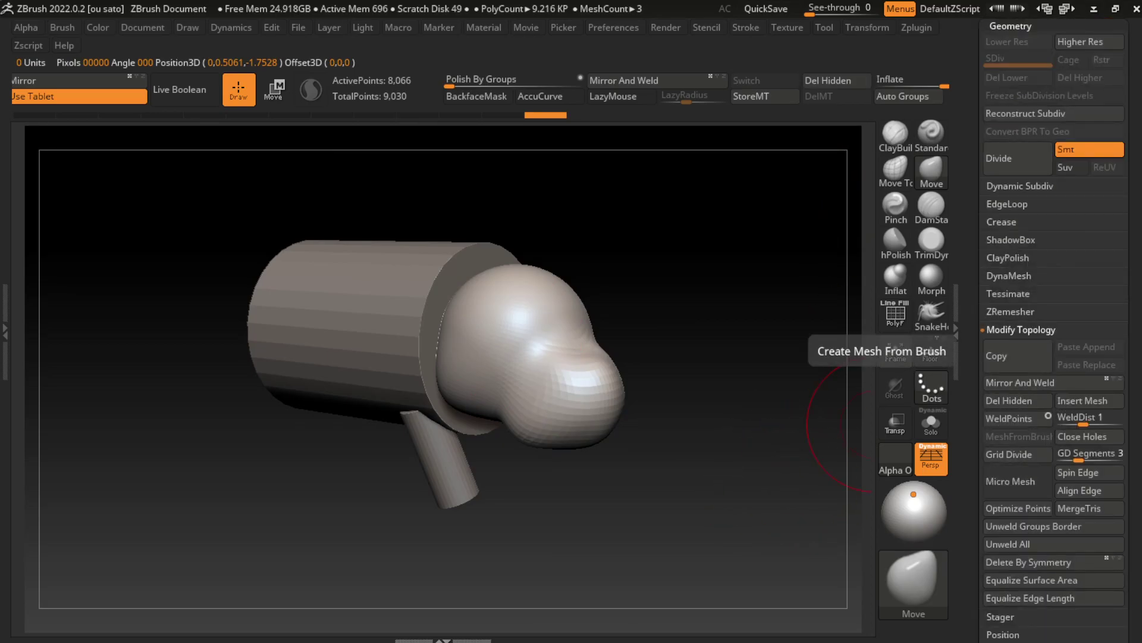
key(ctrl+d)
key(ctrl+d)
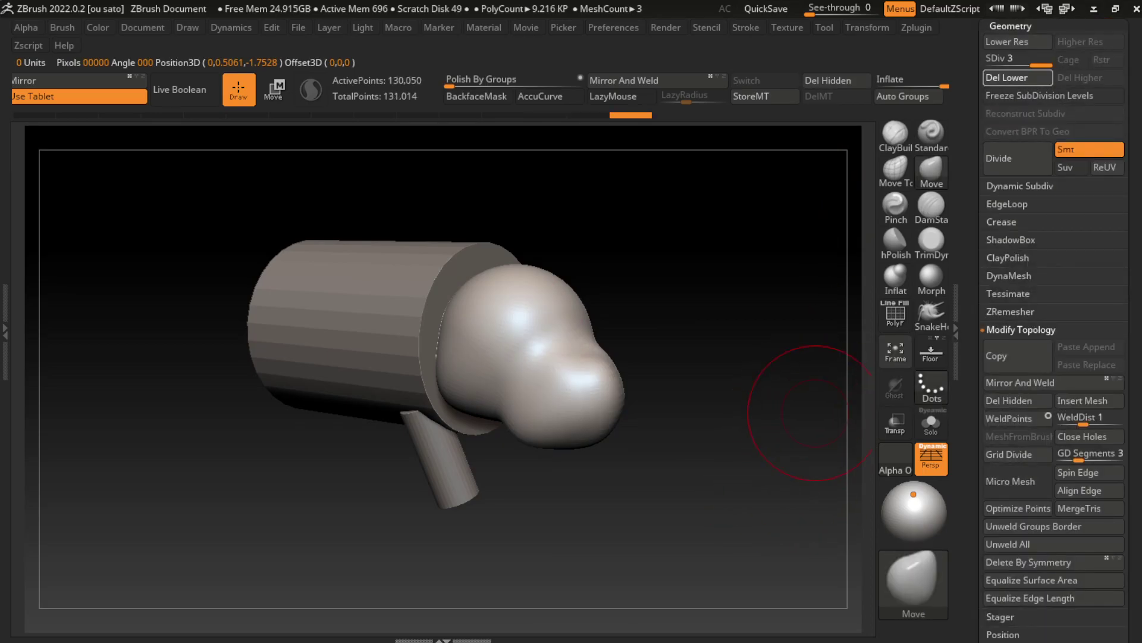
key(shift+d)
key(shift+d)
key(w)
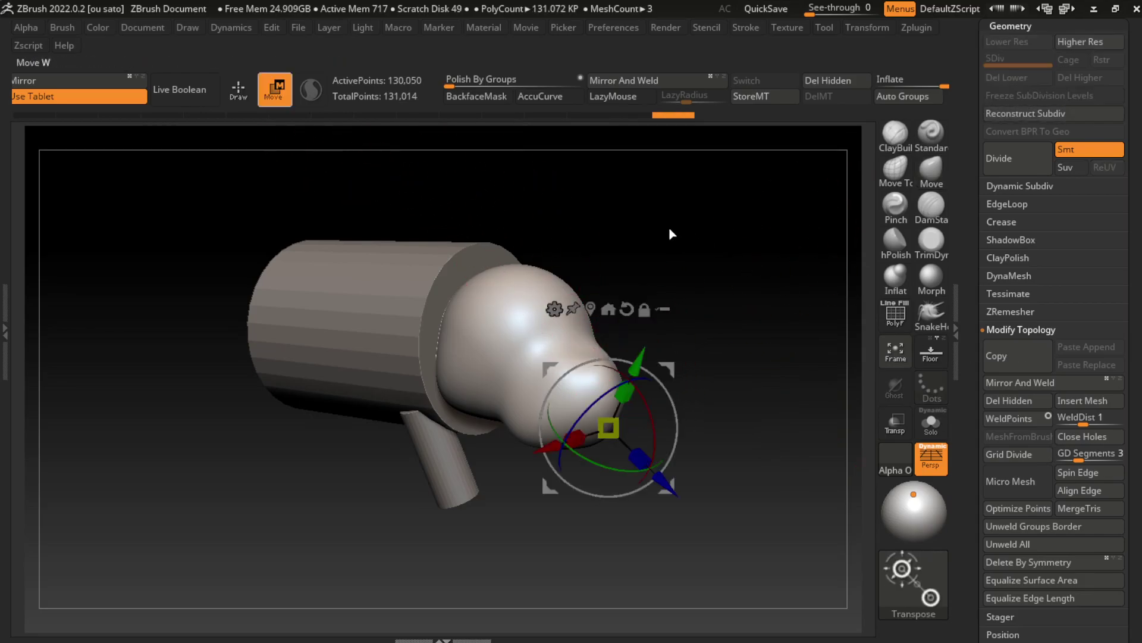
key(q)
key(b)
key(c)
key(b)
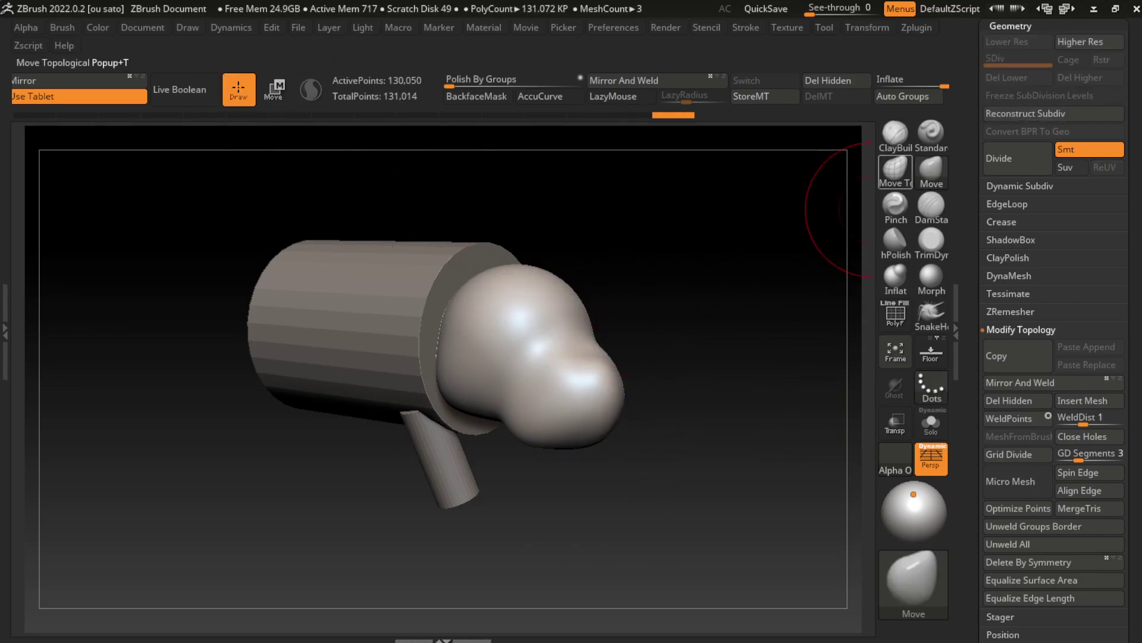
key(l)
key(space)
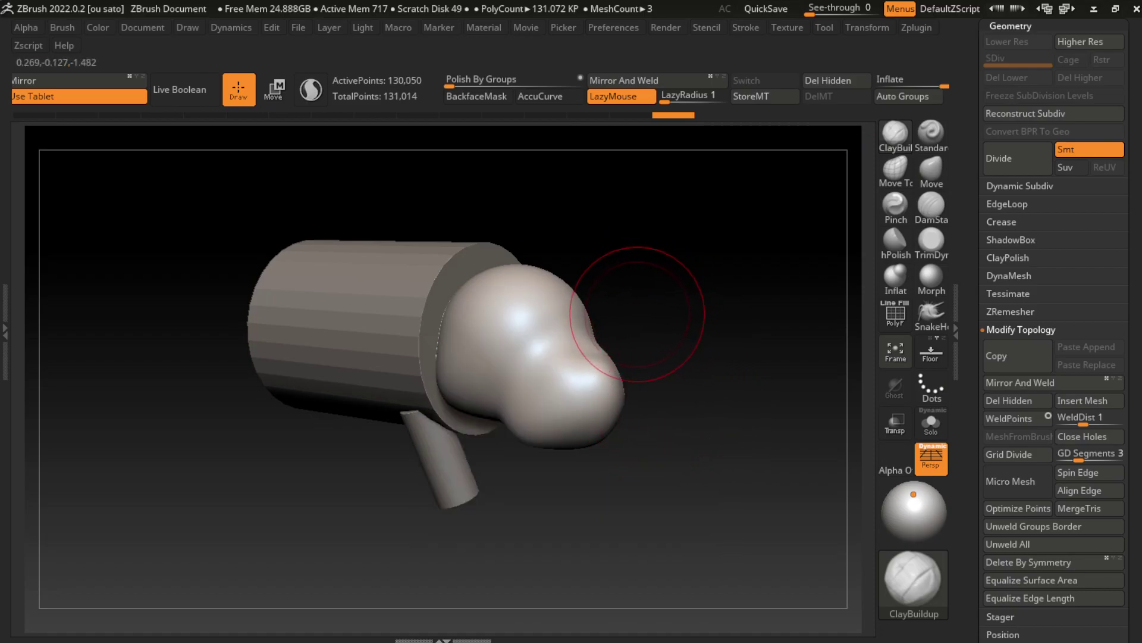
Carve nostril dents with DamStandard and build up clay around and under the snout
key(s)
drag(630, 315, 651, 326)
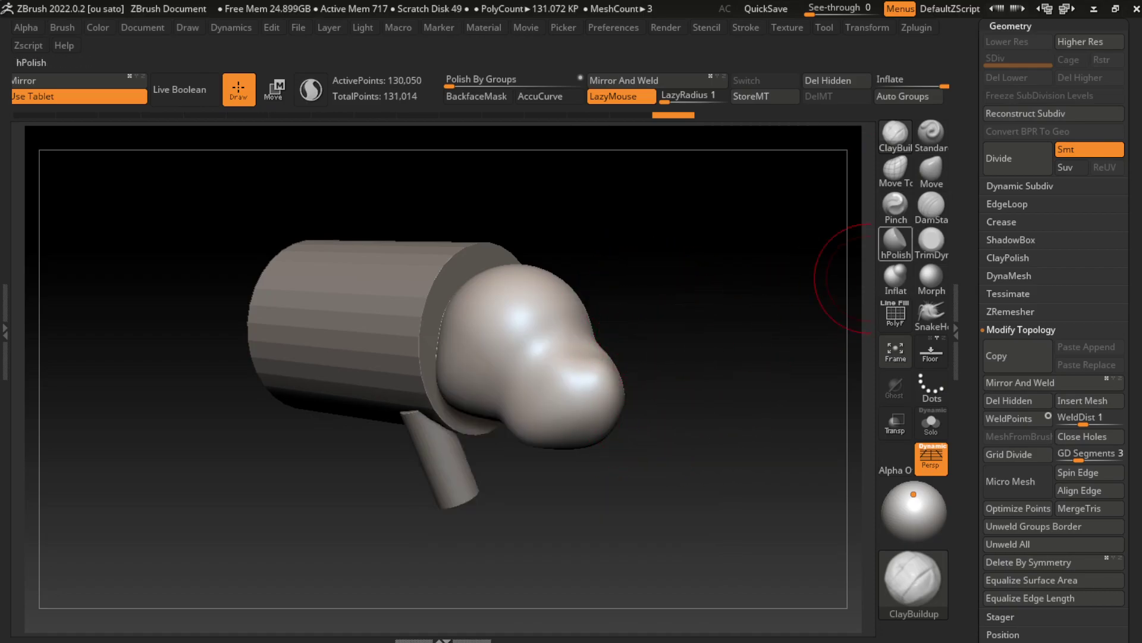
click(931, 206)
key(space)
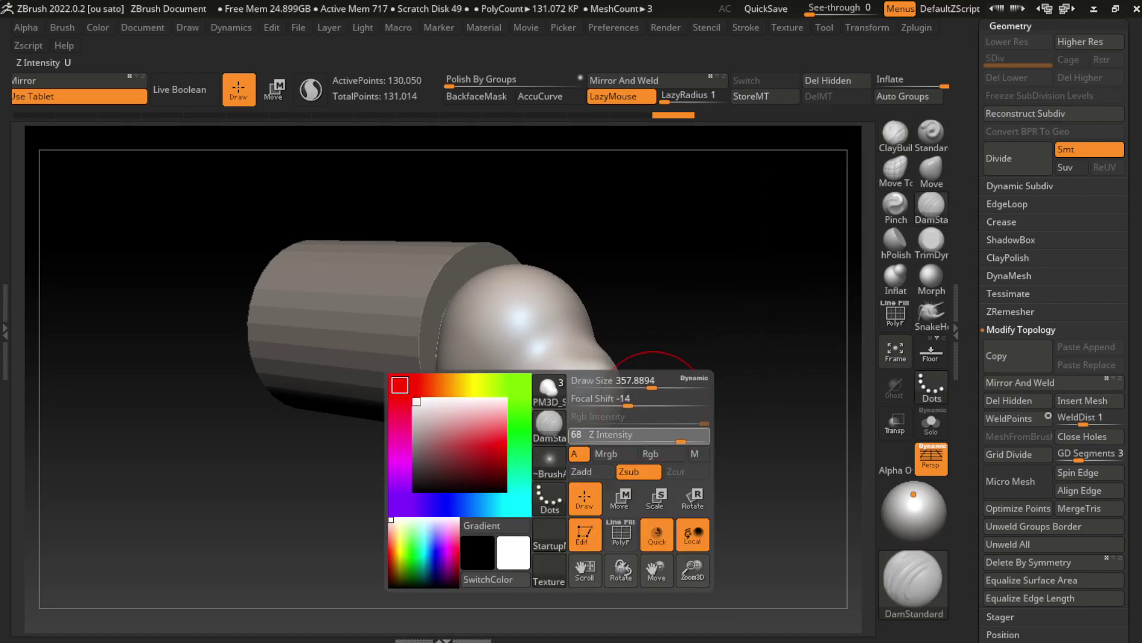
click(546, 309)
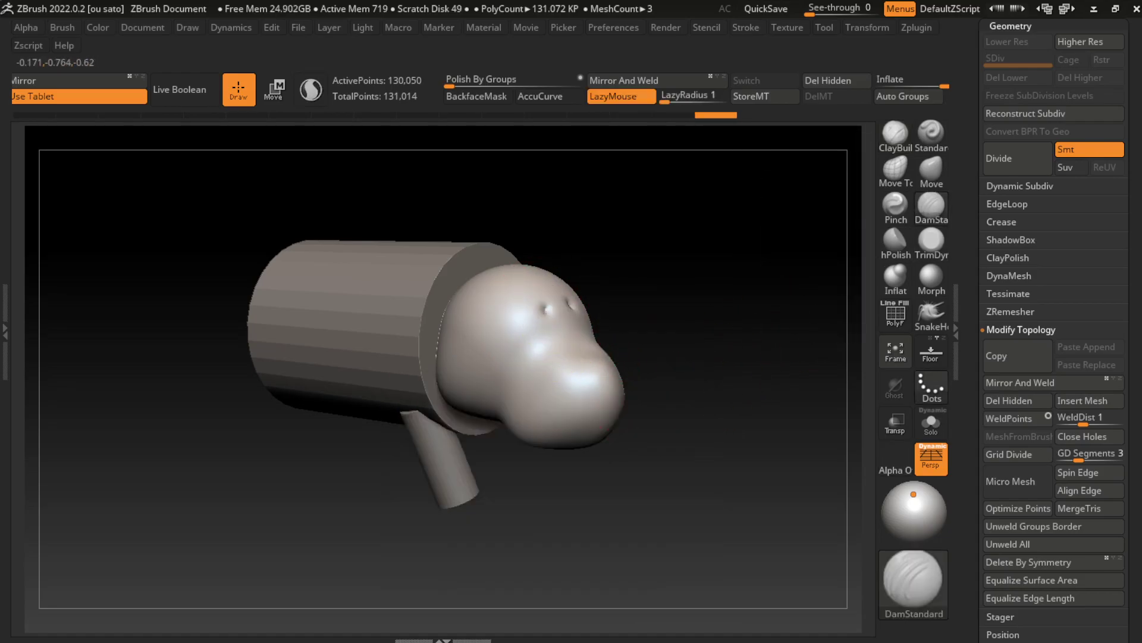
mouse_move(545, 310)
mouse_down()
mouse_move(542, 347)
mouse_move(510, 336)
mouse_up()
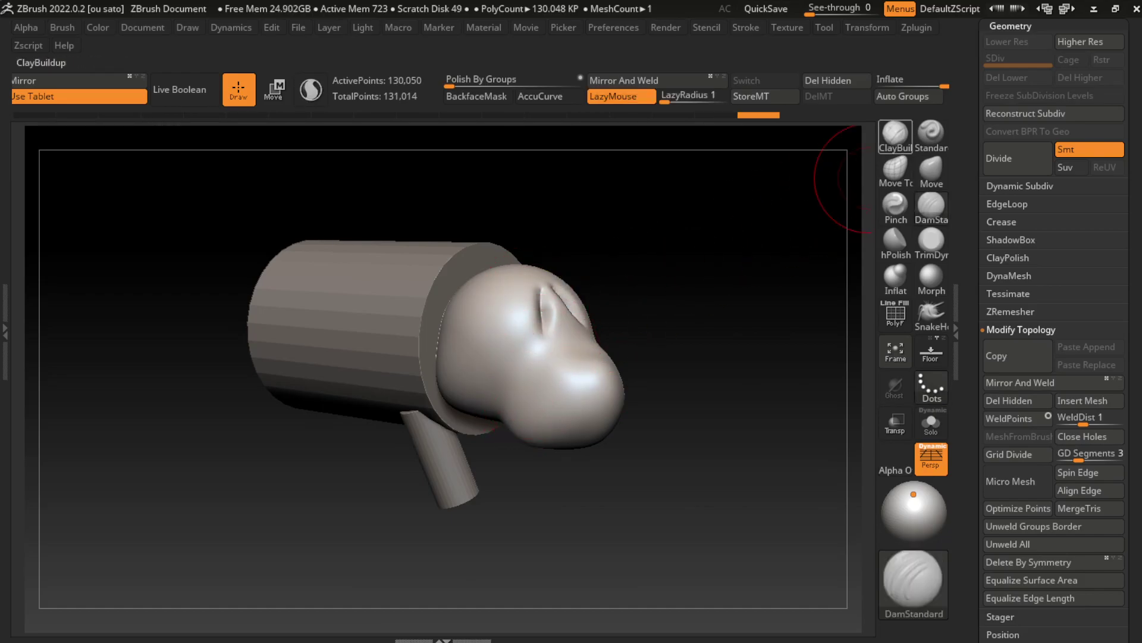
click(896, 135)
mouse_move(555, 311)
mouse_down()
mouse_move(548, 280)
mouse_move(574, 301)
mouse_move(553, 302)
mouse_up()
drag(530, 473, 610, 420)
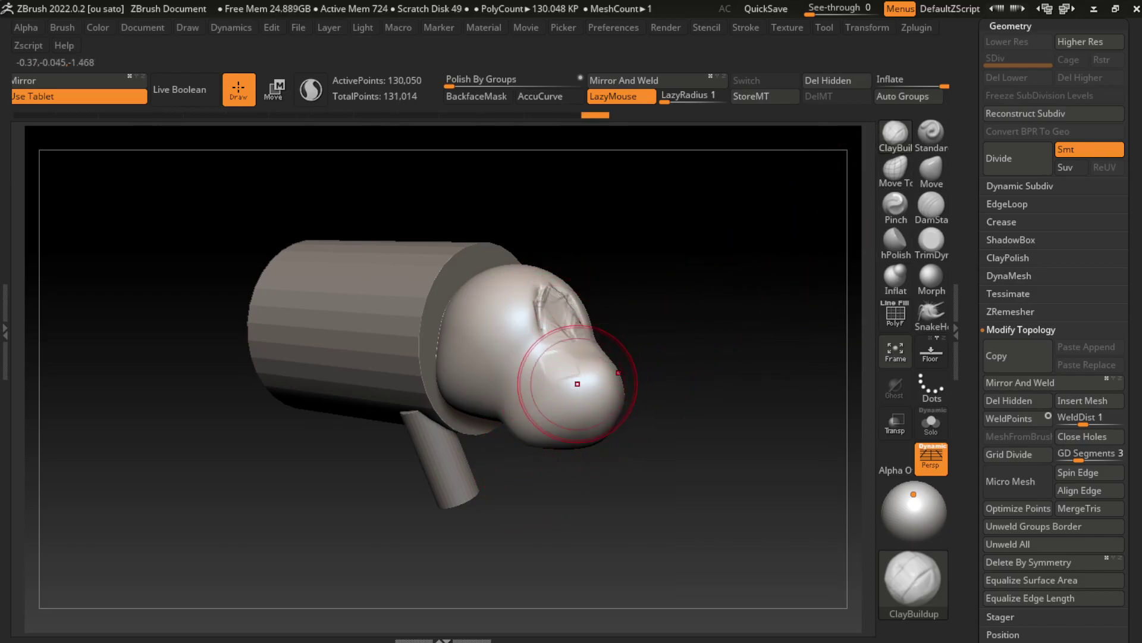
mouse_move(554, 394)
mouse_down()
mouse_move(570, 402)
mouse_move(616, 375)
mouse_up()
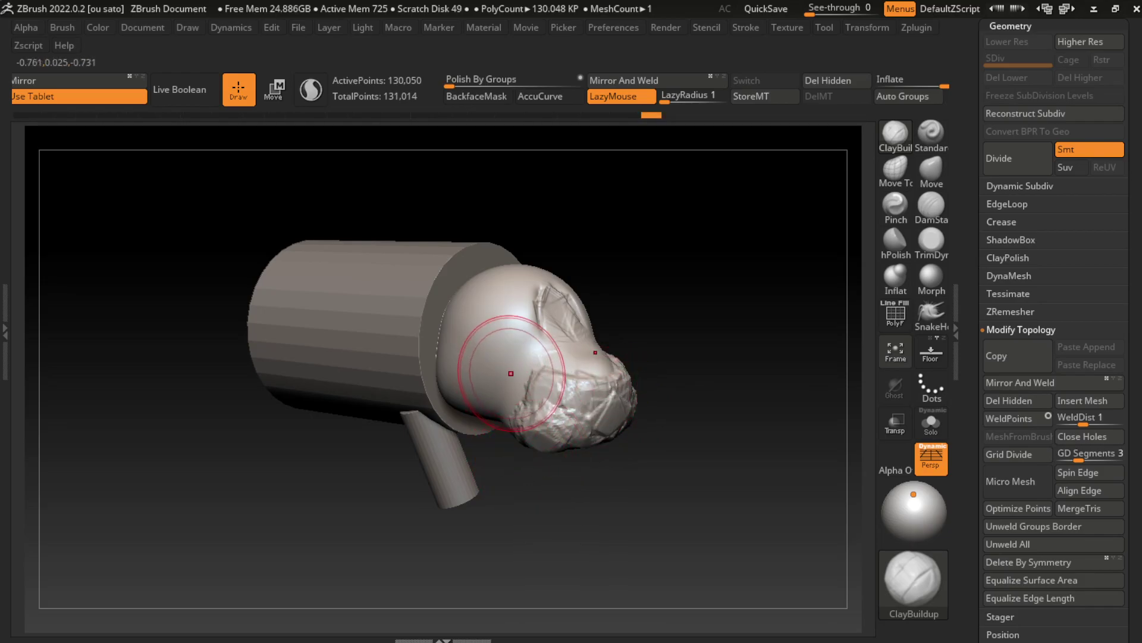
Carve a cheek crease and a circular eye-socket fold, sharpening the cheek line with DamStandard
drag(539, 349, 506, 363)
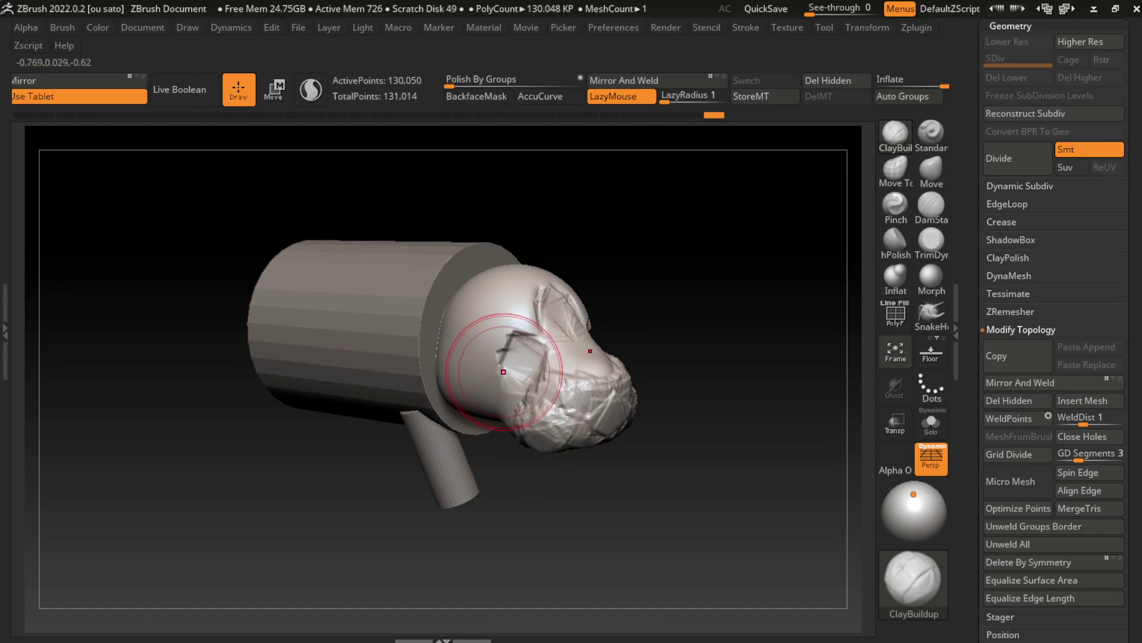
key(s)
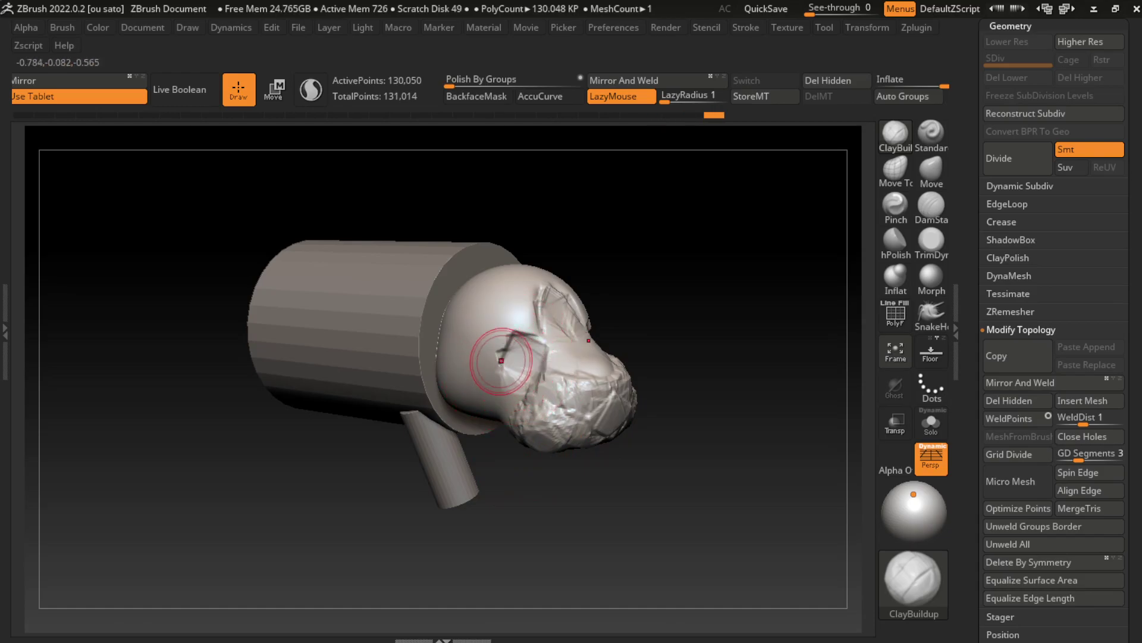
drag(499, 333, 519, 321)
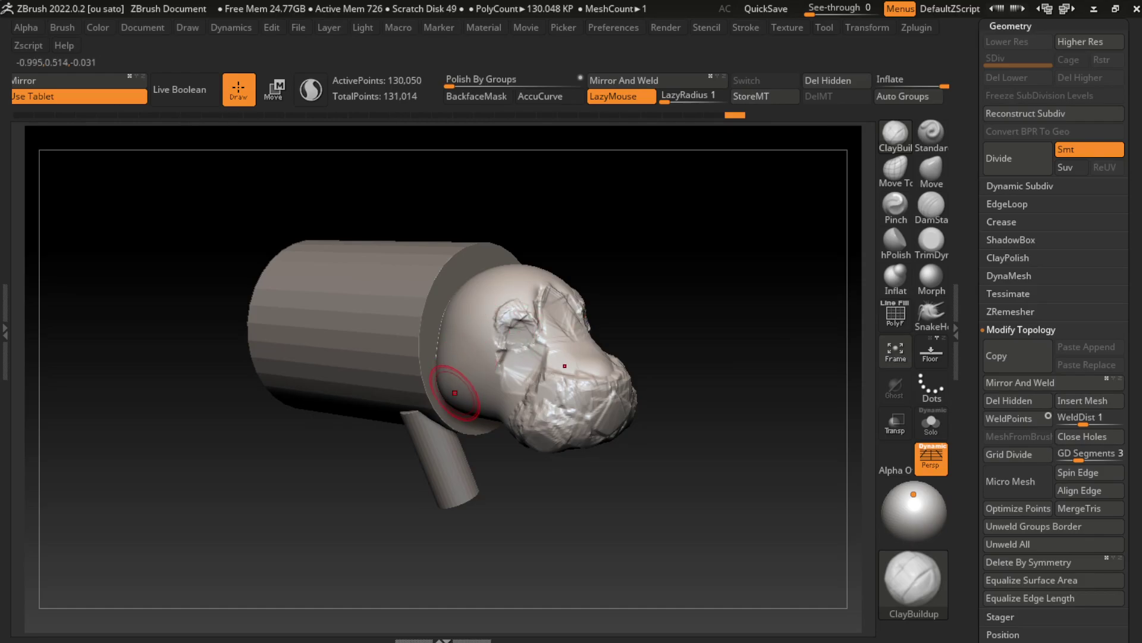
click(932, 204)
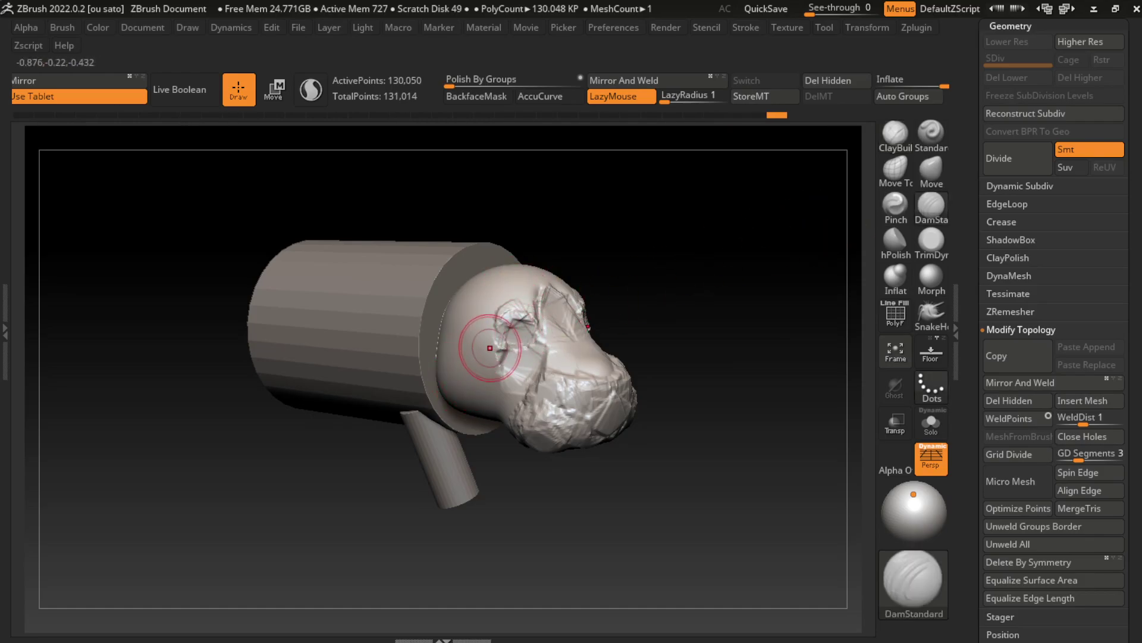
drag(518, 377, 504, 368)
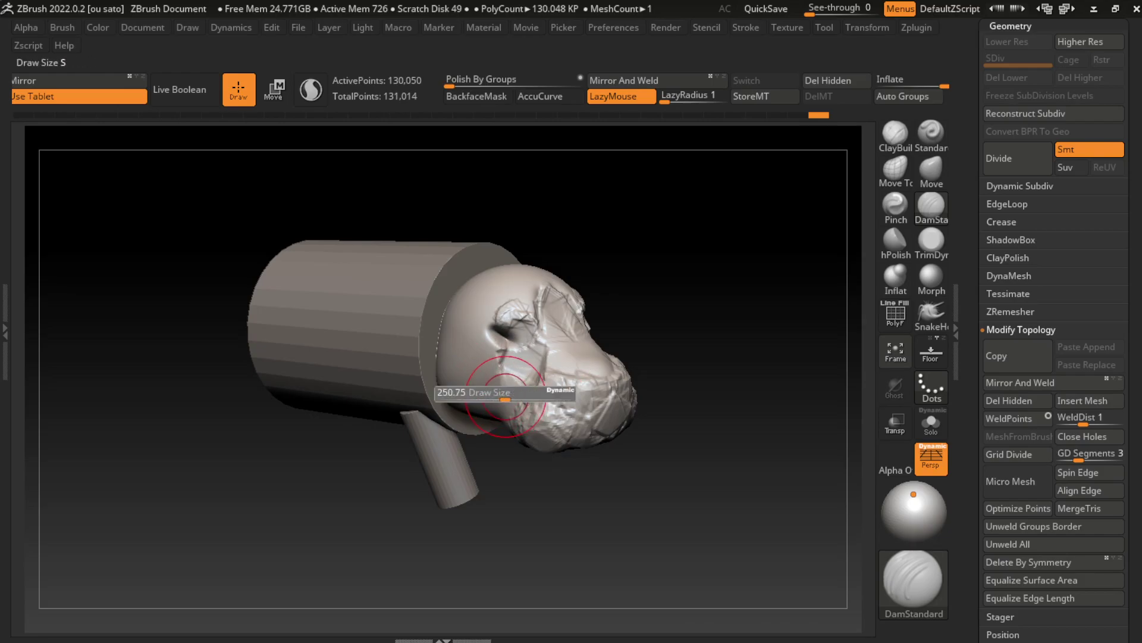
key(b)
key(m)
key(v)
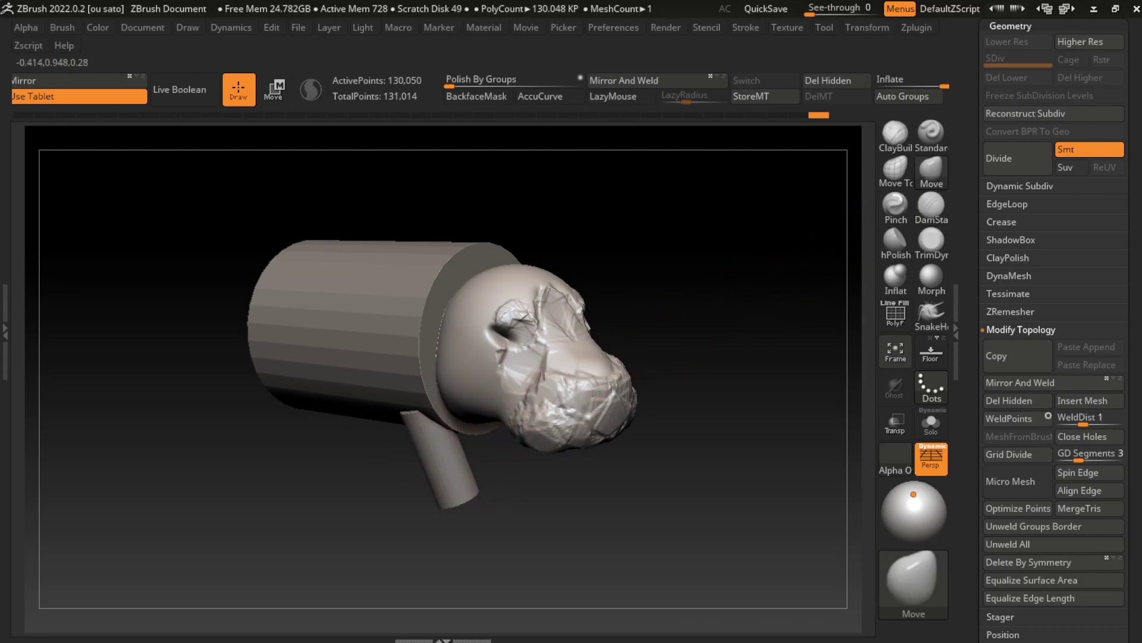
Bulge the head's underside down and pull its back edge over the body cylinder seam
drag(467, 414, 467, 438)
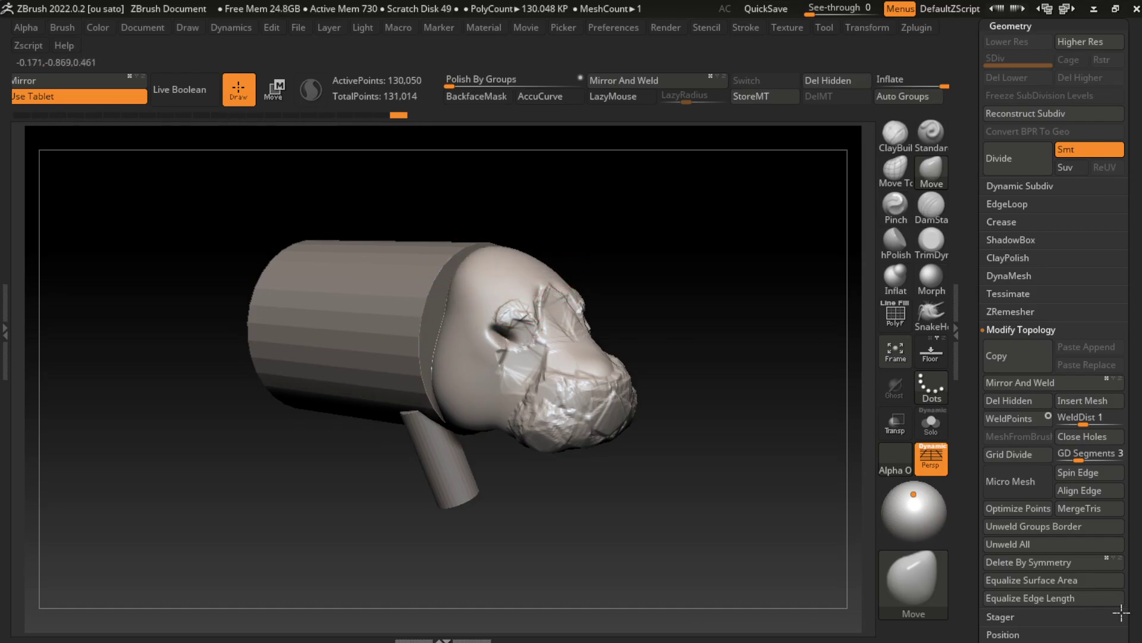
drag(445, 303, 421, 305)
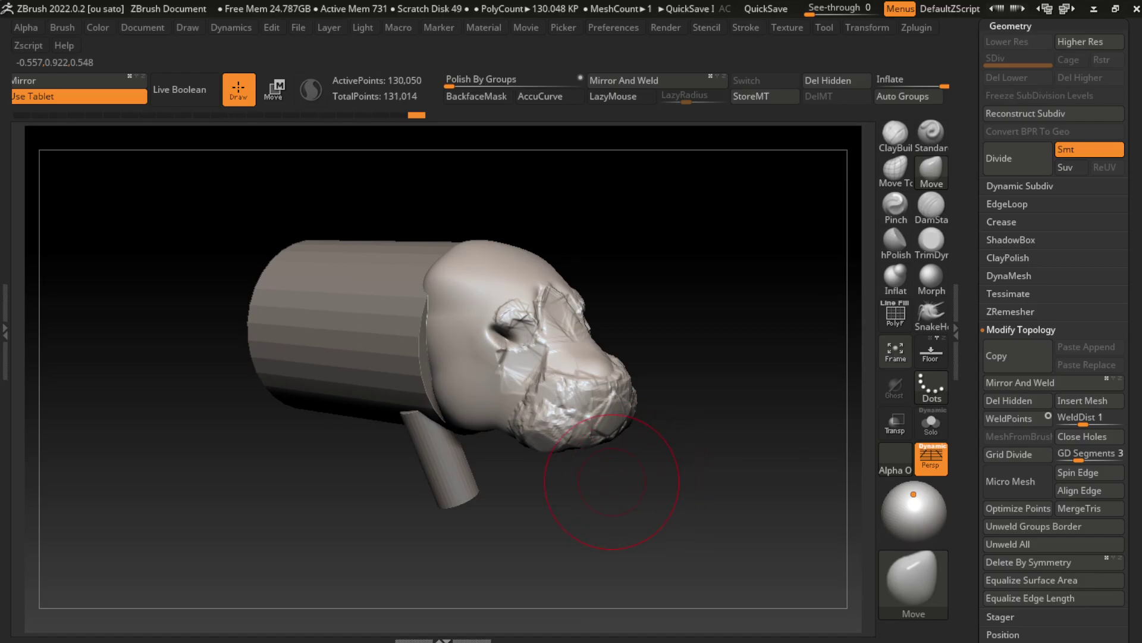
mouse_move(677, 404)
mouse_down()
mouse_move(703, 452)
mouse_move(727, 370)
mouse_move(737, 394)
mouse_up()
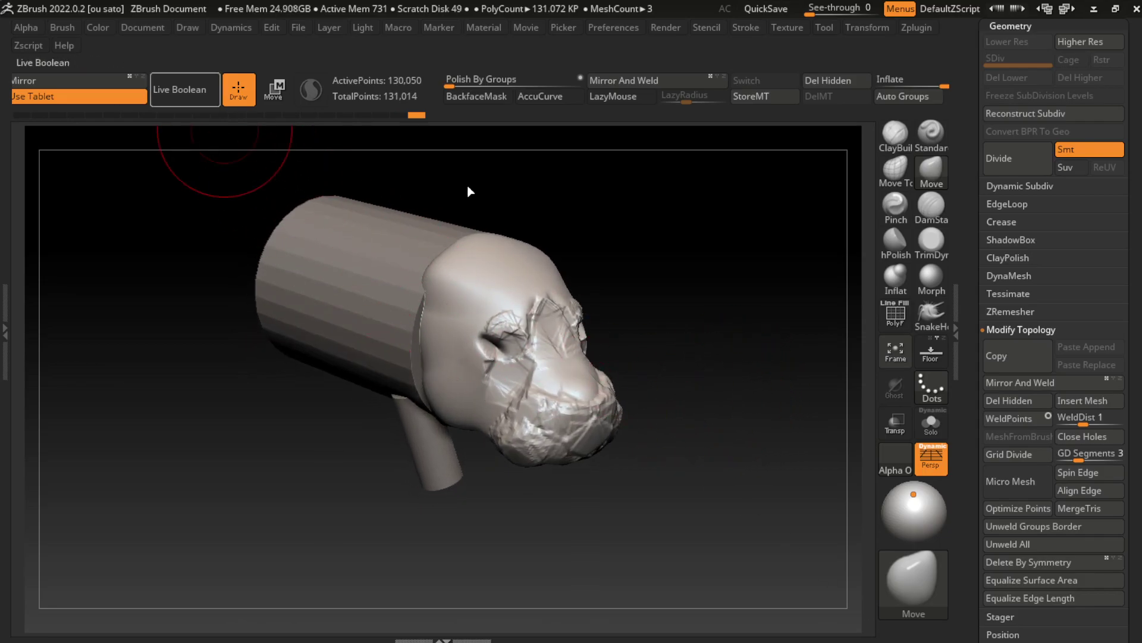
click(143, 27)
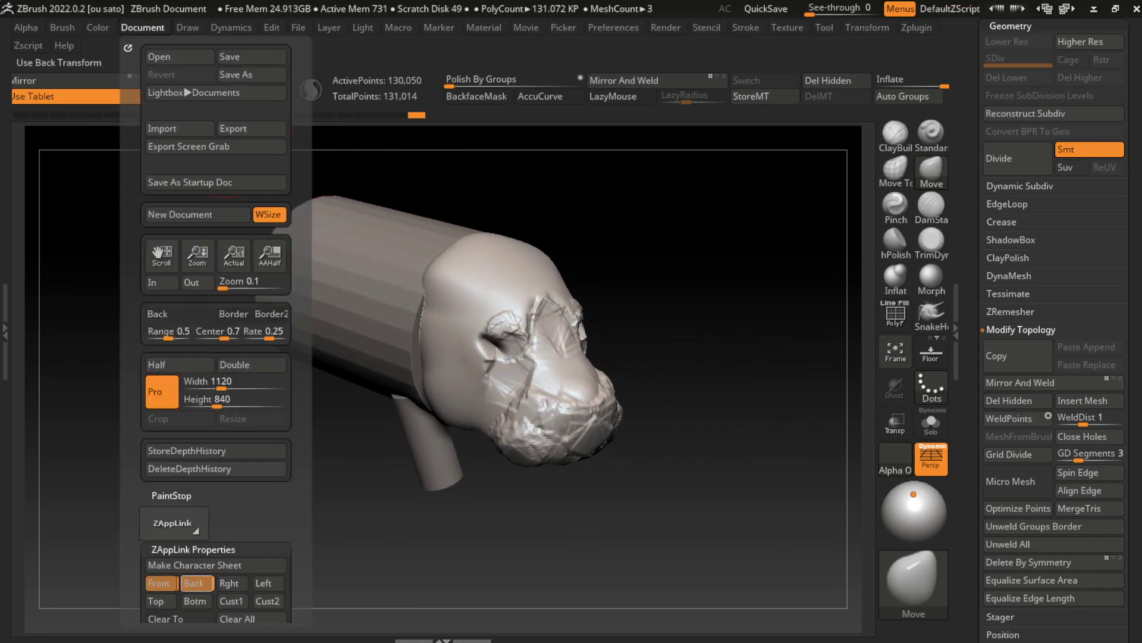
In straight front view, deepen the eye sockets and smooth the nose and muzzle
shift+drag(760, 313, 667, 297)
key(s)
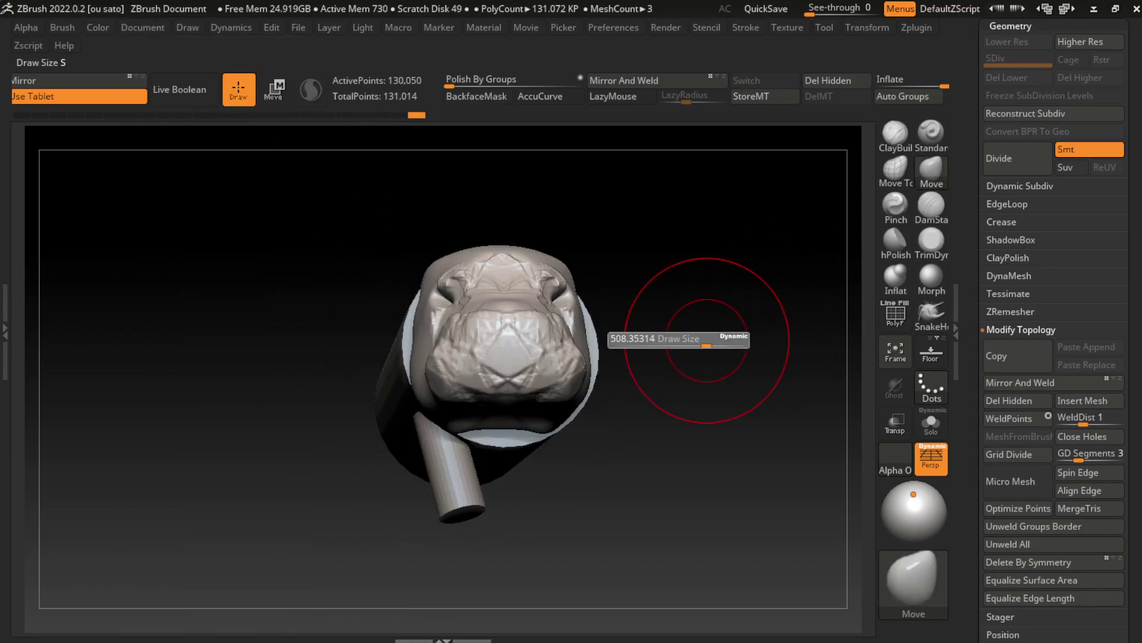
key(s)
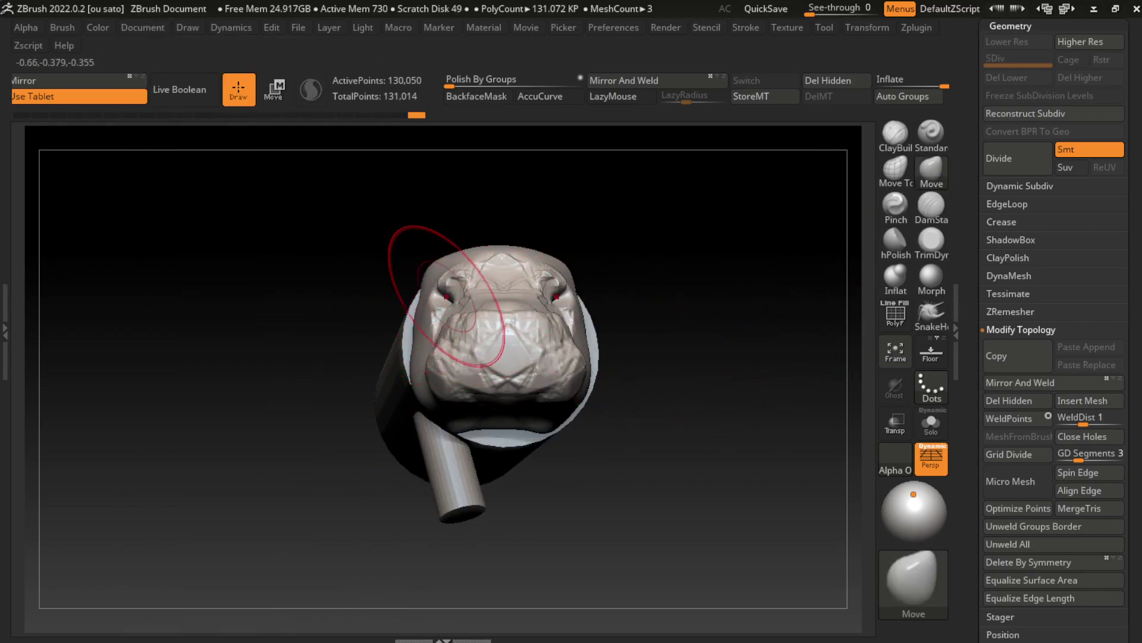
drag(455, 283, 462, 295)
key(ctrl+z)
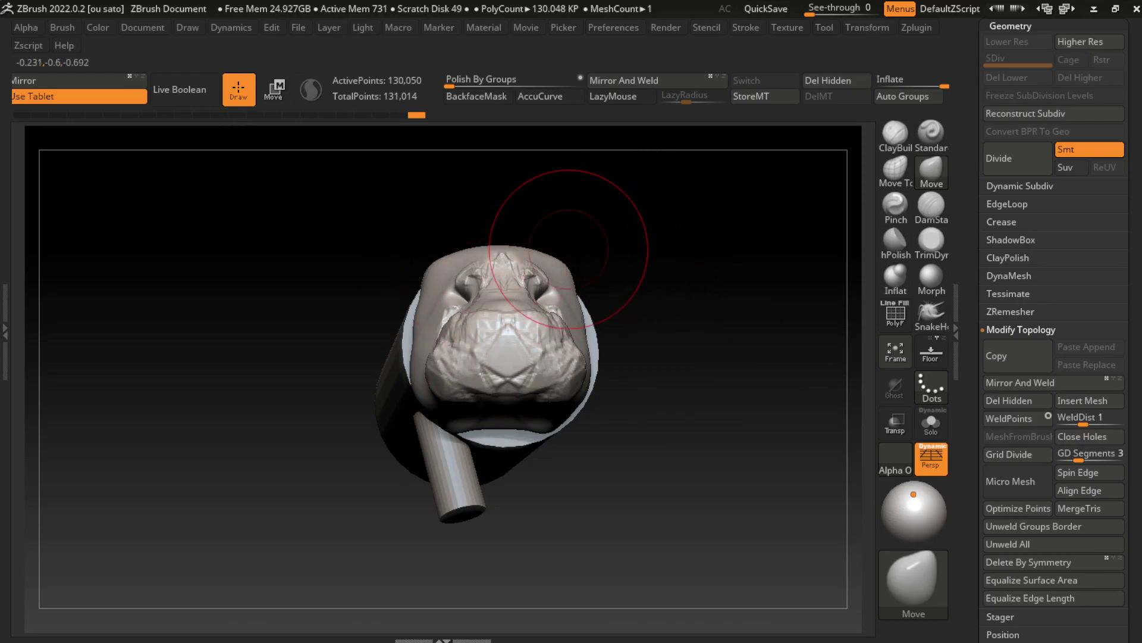
drag(446, 357, 484, 332)
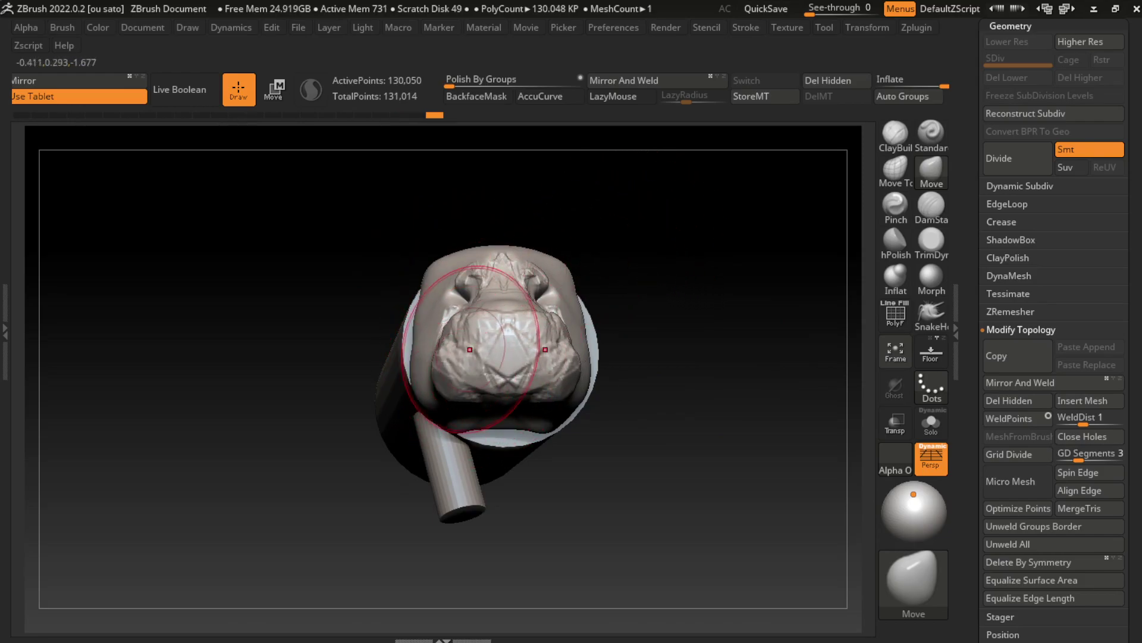
click(143, 28)
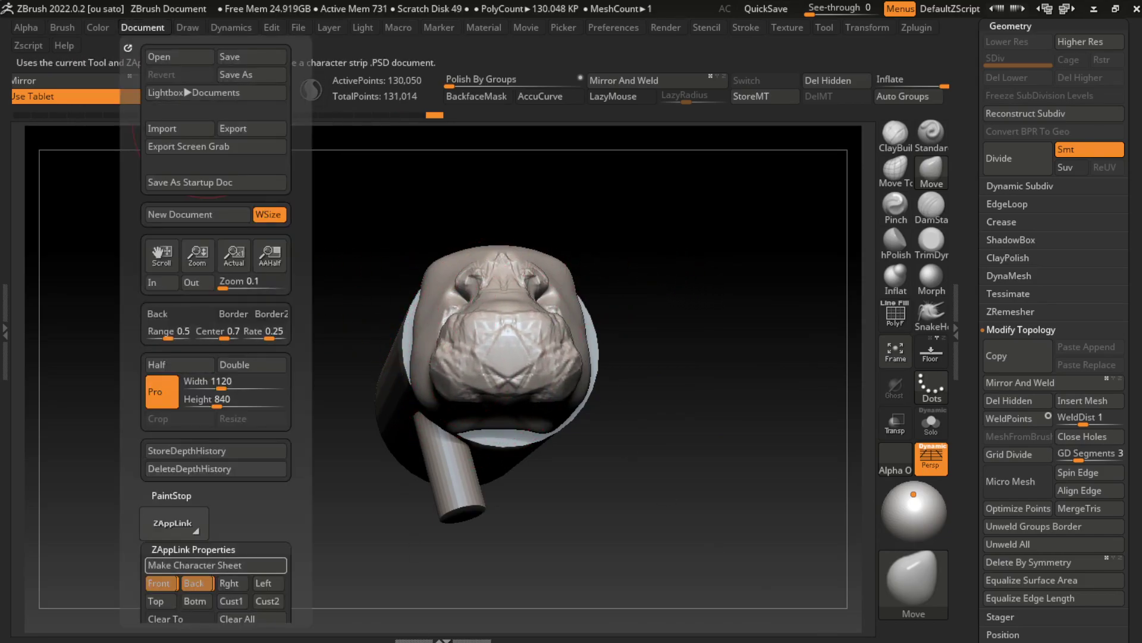
drag(333, 512, 493, 525)
key(s)
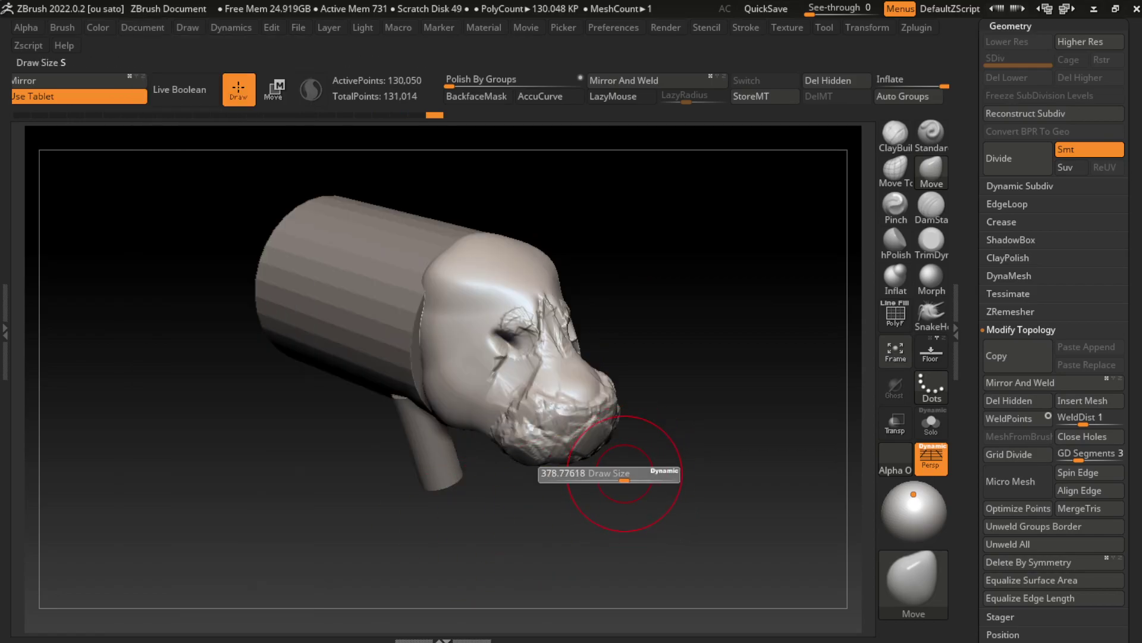
key(space)
Build up clay strokes on the head with ClayBuildup, shrinking the brush size
click(896, 134)
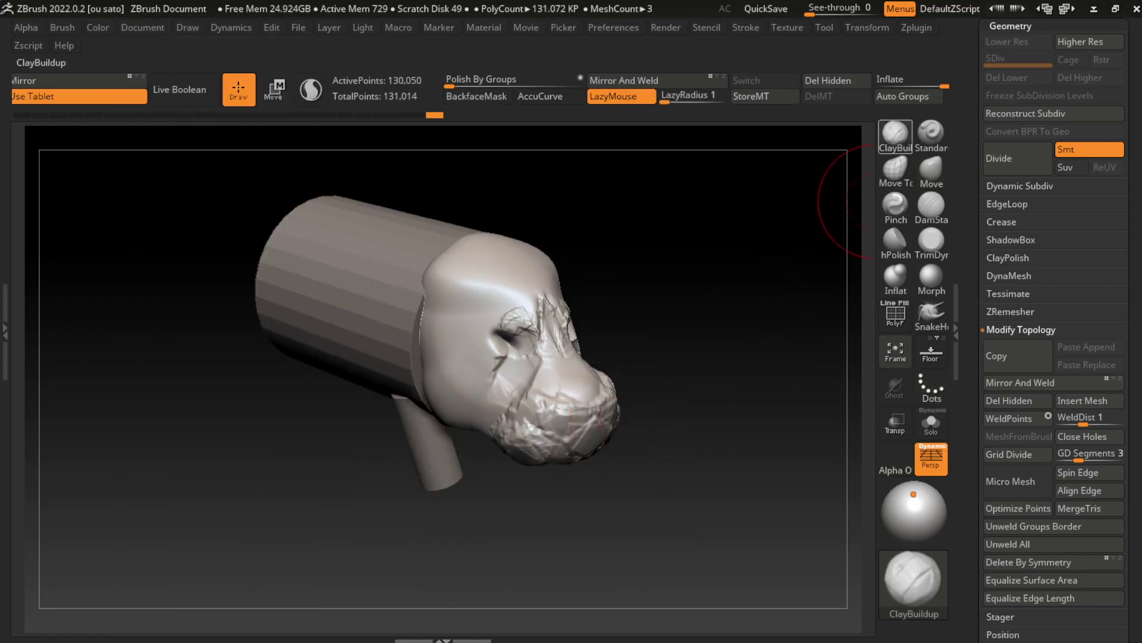
key(space)
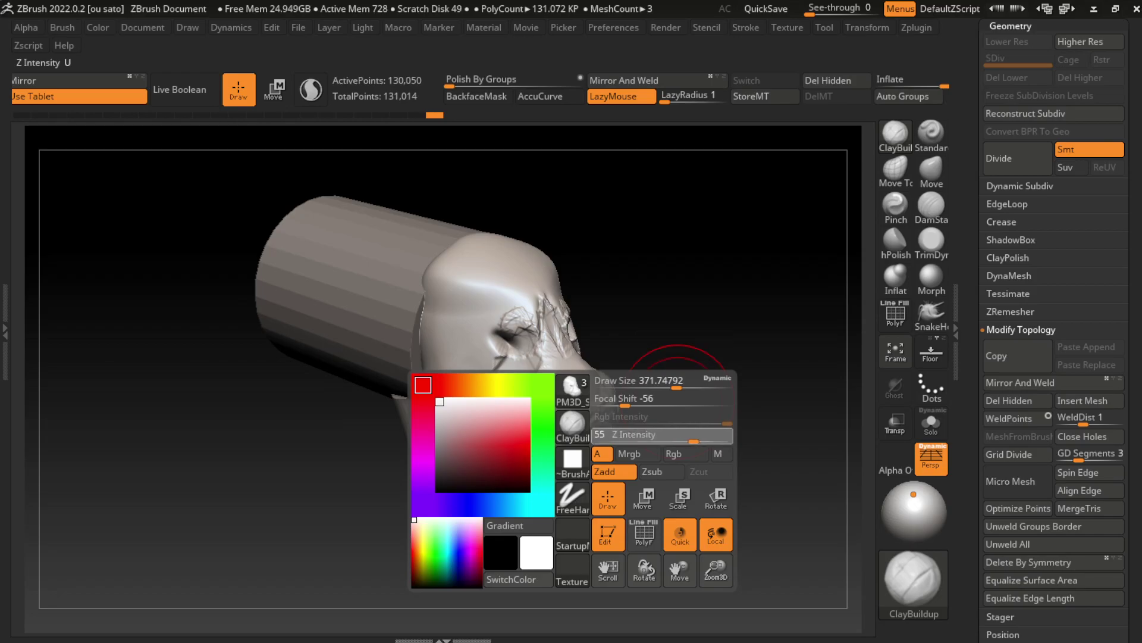
key(s)
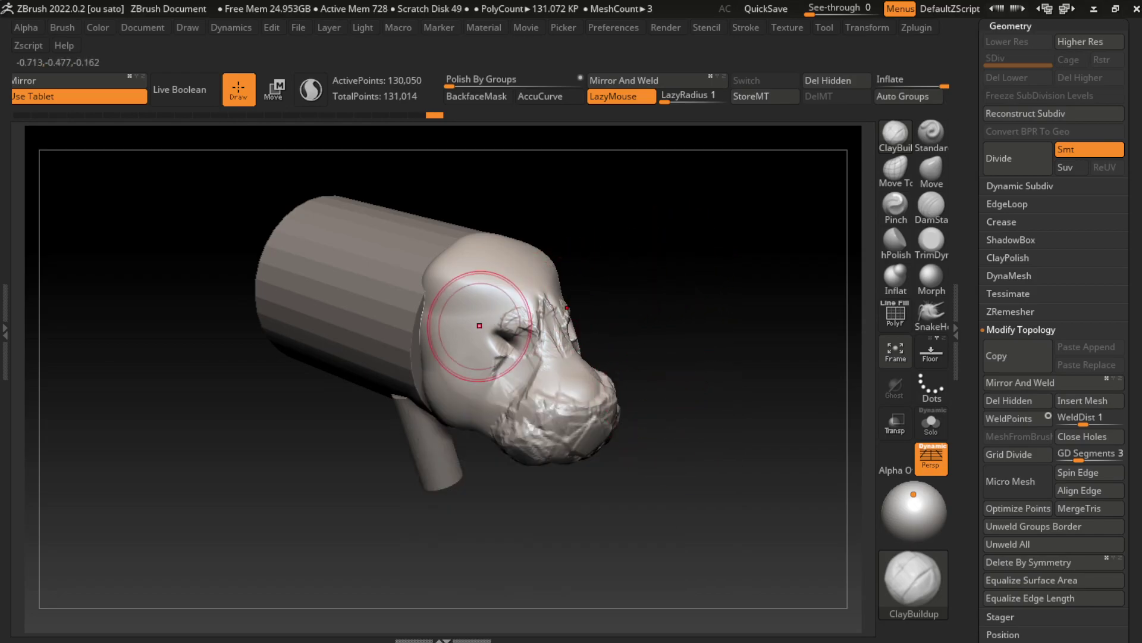
key(ctrl)
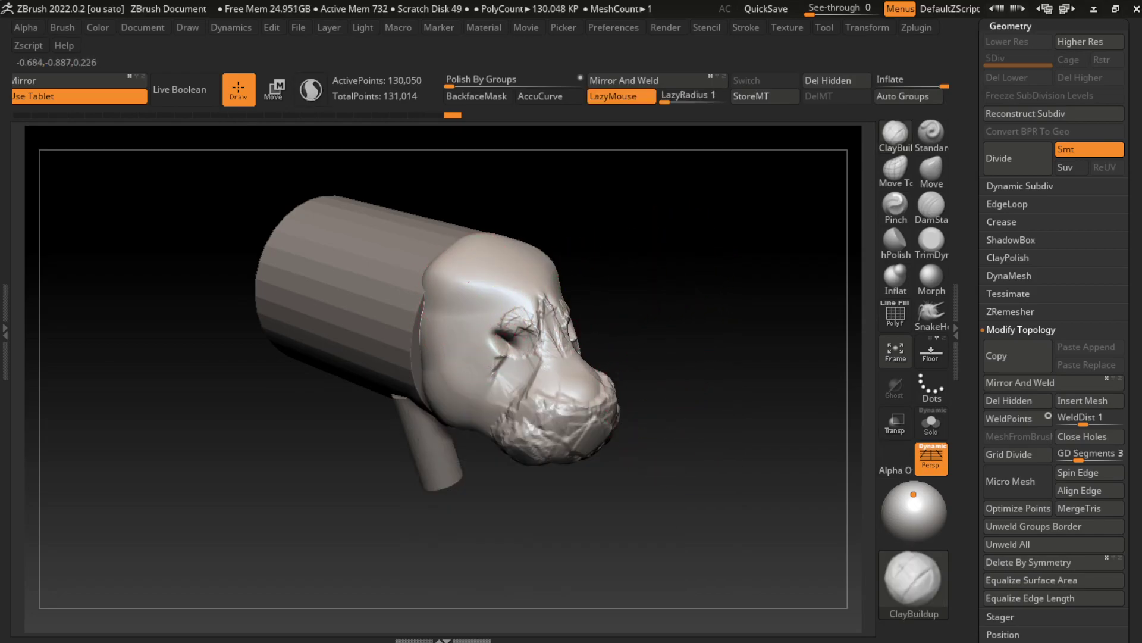
mouse_move(474, 299)
mouse_down()
mouse_move(455, 270)
mouse_move(582, 255)
mouse_move(496, 319)
mouse_up()
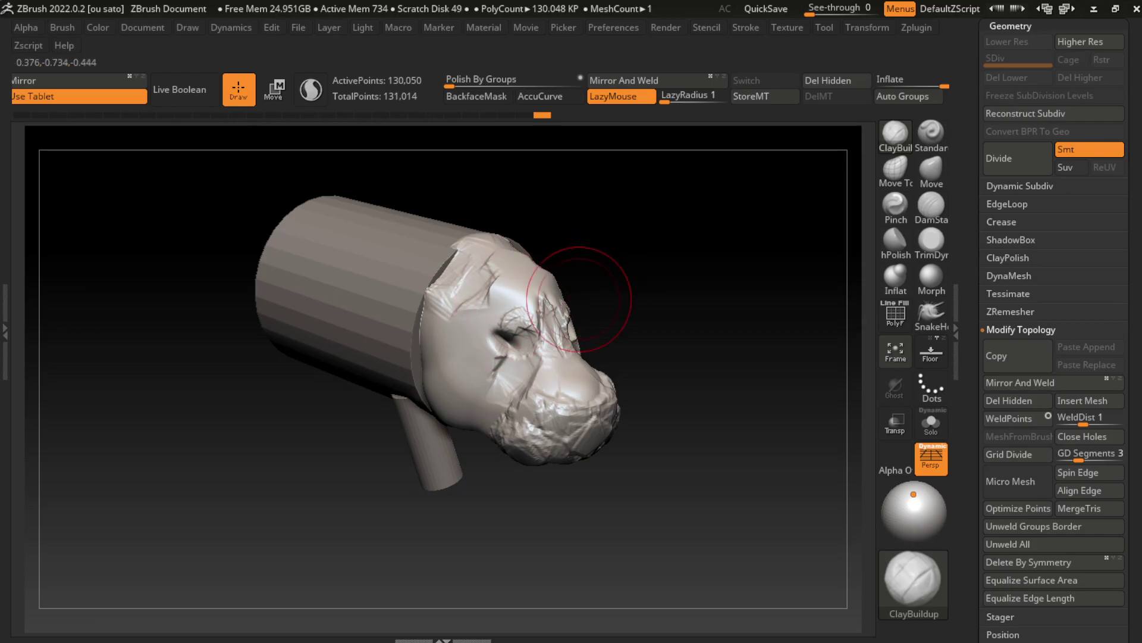
key(s)
drag(587, 292, 554, 291)
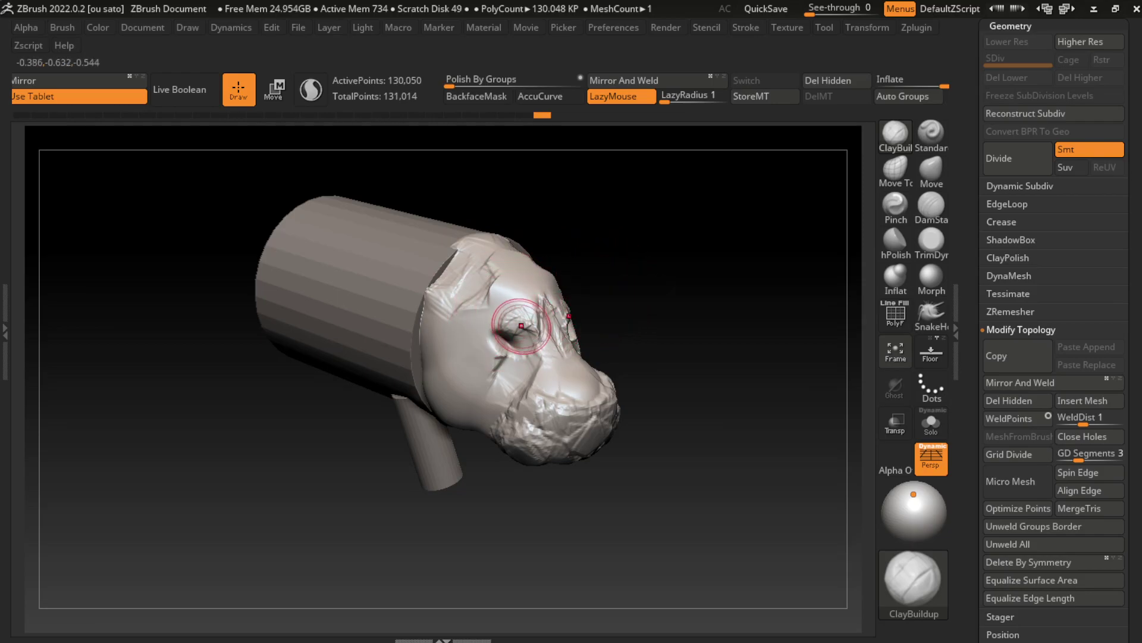
Try a DamStandard line beside the eye, then undo the unwanted ridge
key(b)
key(d)
key(s)
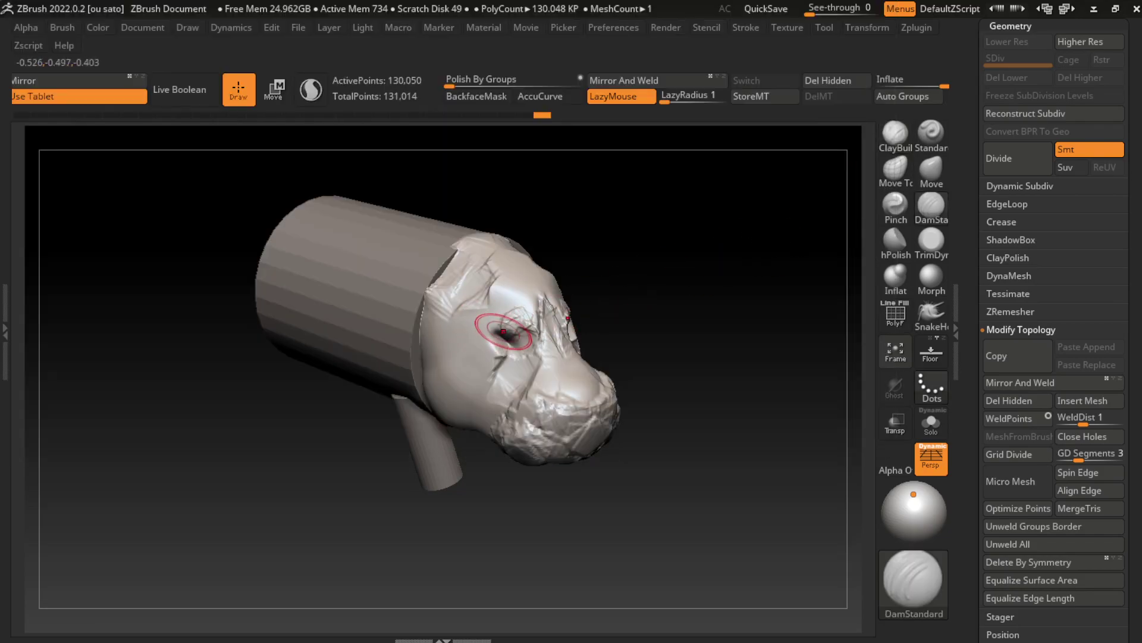
drag(508, 331, 500, 307)
key(ctrl)
key(ctrl+z)
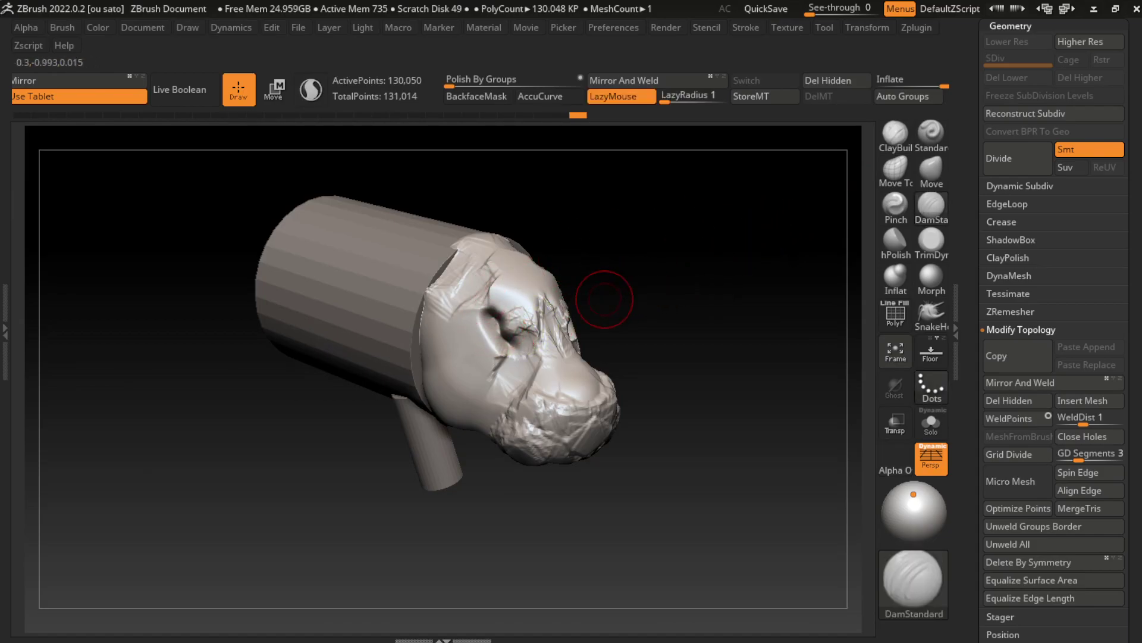
Build up clay around the left eye socket and sculpt streaky folds along the cheek and muzzle
click(896, 134)
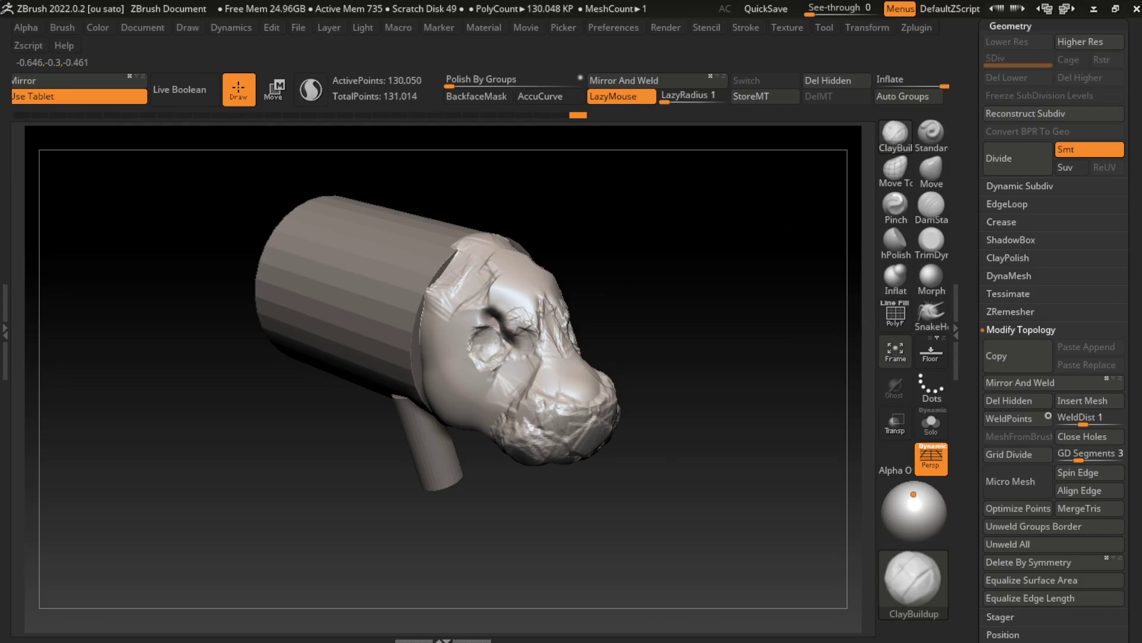
drag(464, 363, 506, 321)
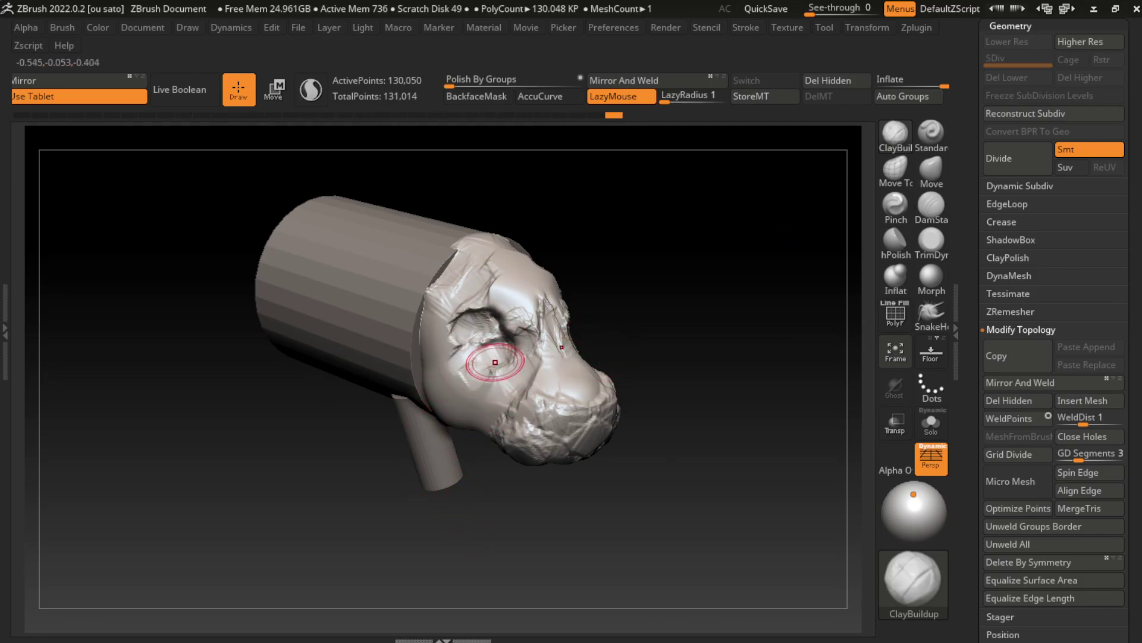
mouse_move(470, 390)
mouse_down()
mouse_move(484, 356)
mouse_move(488, 386)
mouse_move(485, 375)
mouse_up()
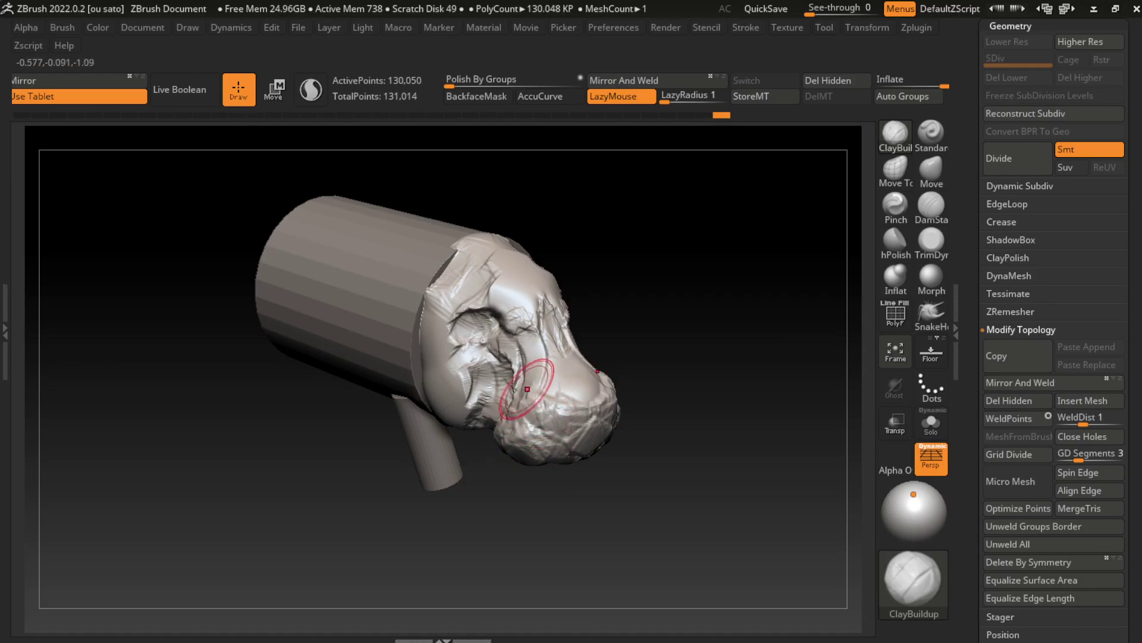
drag(527, 389, 575, 357)
key(s)
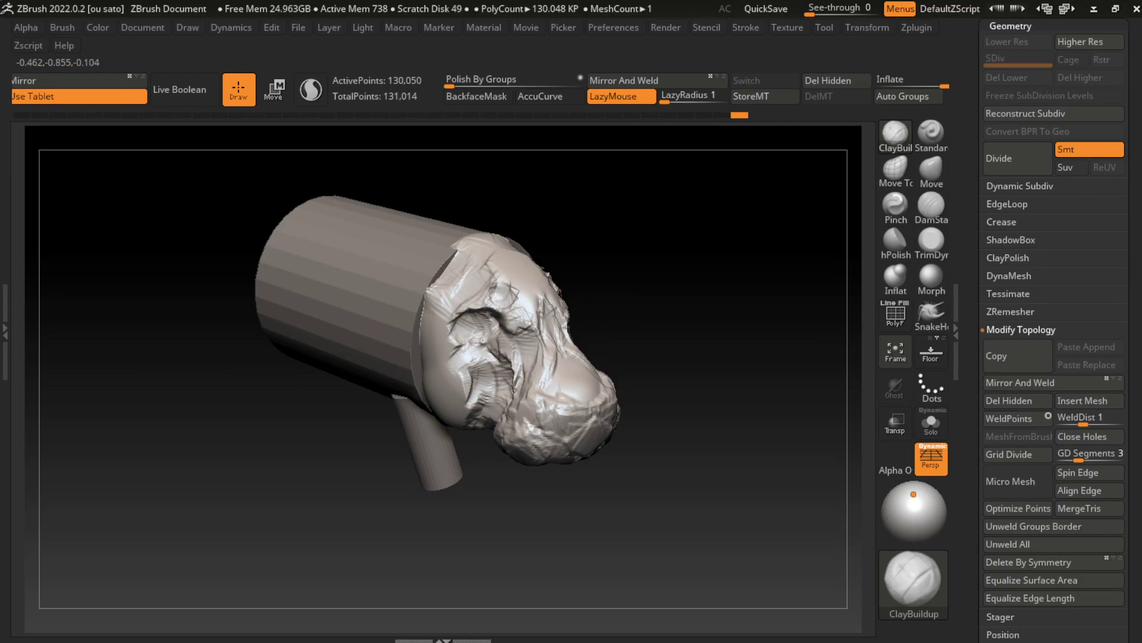
drag(469, 397, 523, 319)
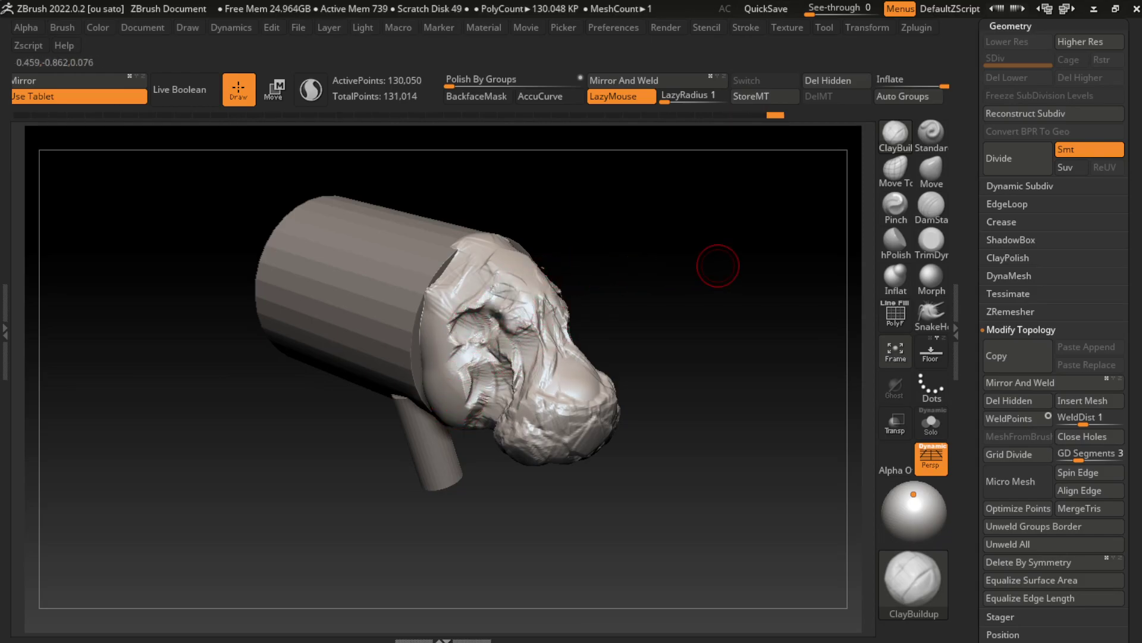
Select DamStandard, adjust its size, and bring up the Document options
key(b)
key(d)
key(s)
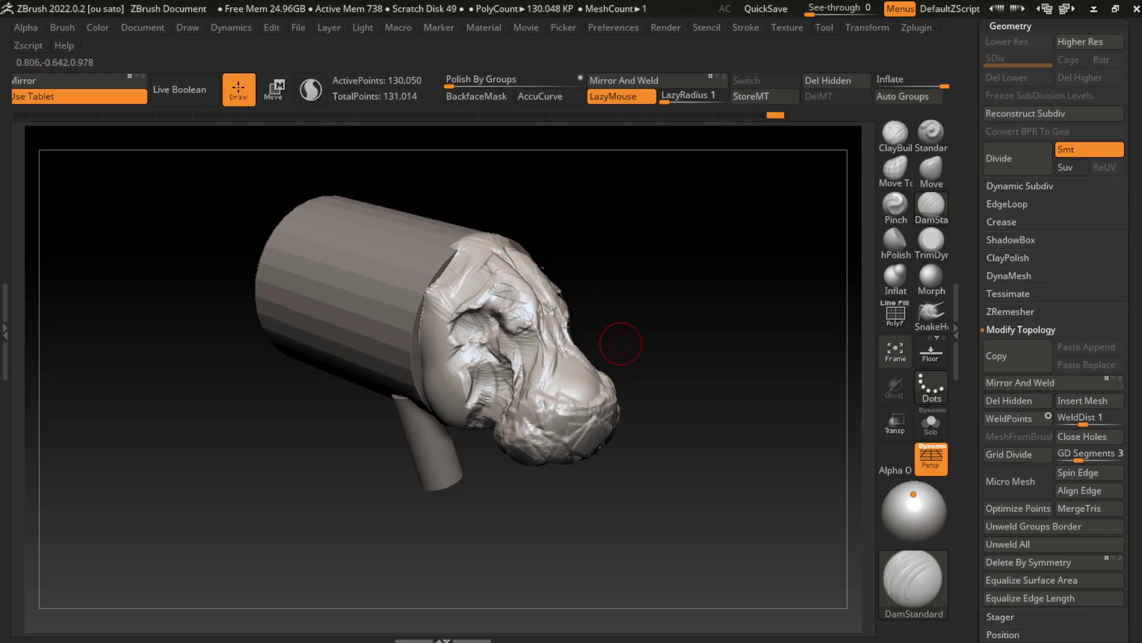
key(s)
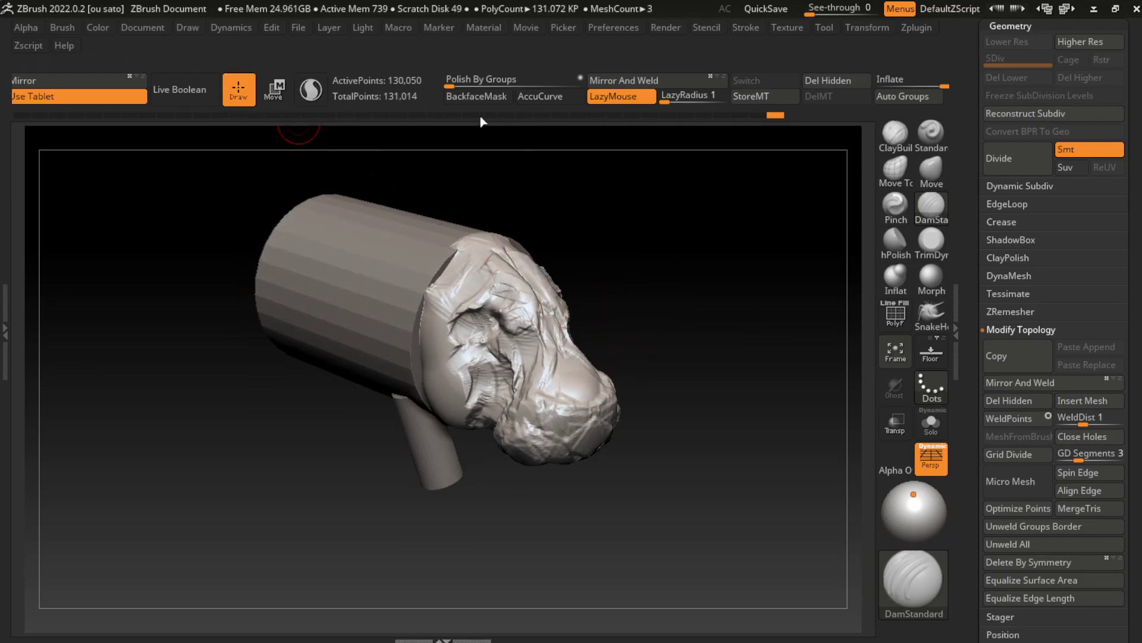
click(143, 27)
Move and scale the body cylinder against the head's back, subdivide it, and return to Draw
alt+click(378, 247)
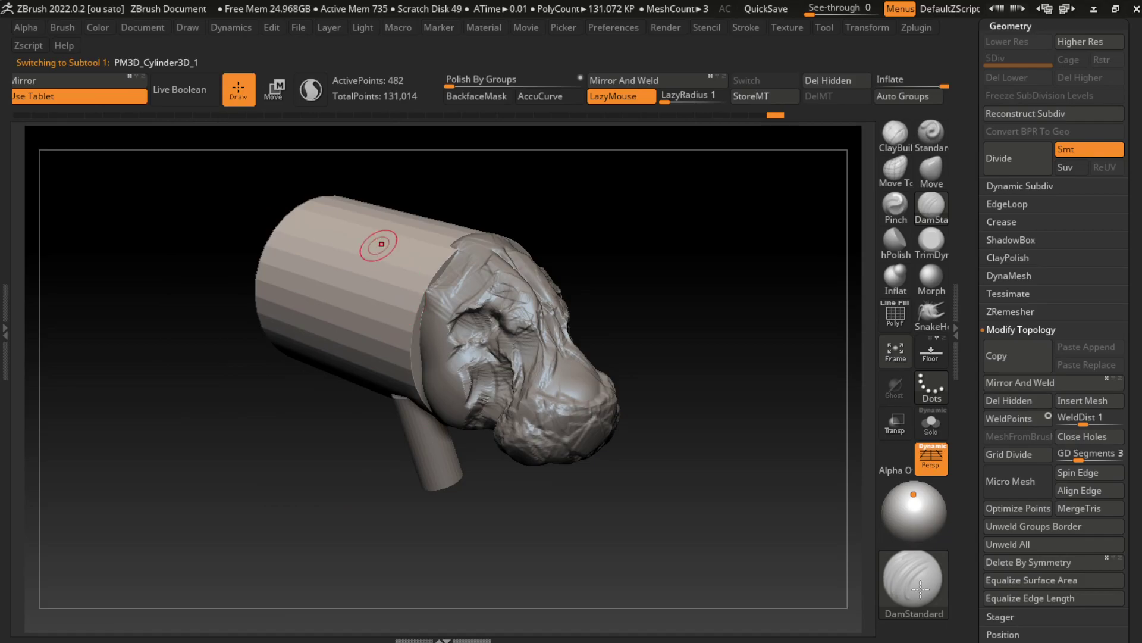
key(w)
drag(396, 387, 332, 350)
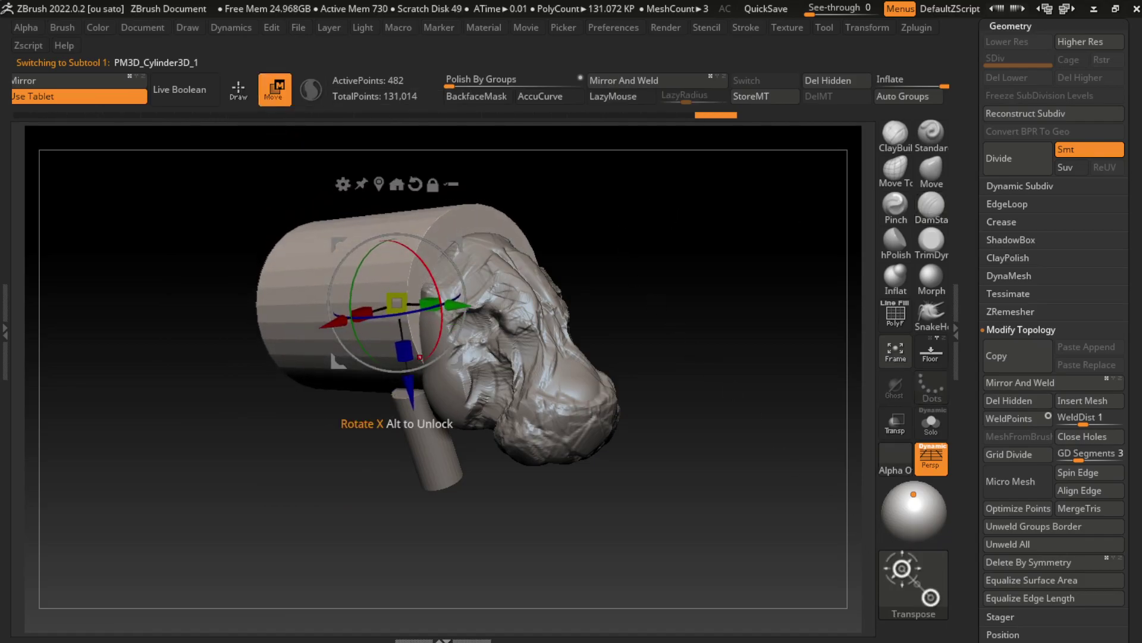
drag(409, 381, 413, 438)
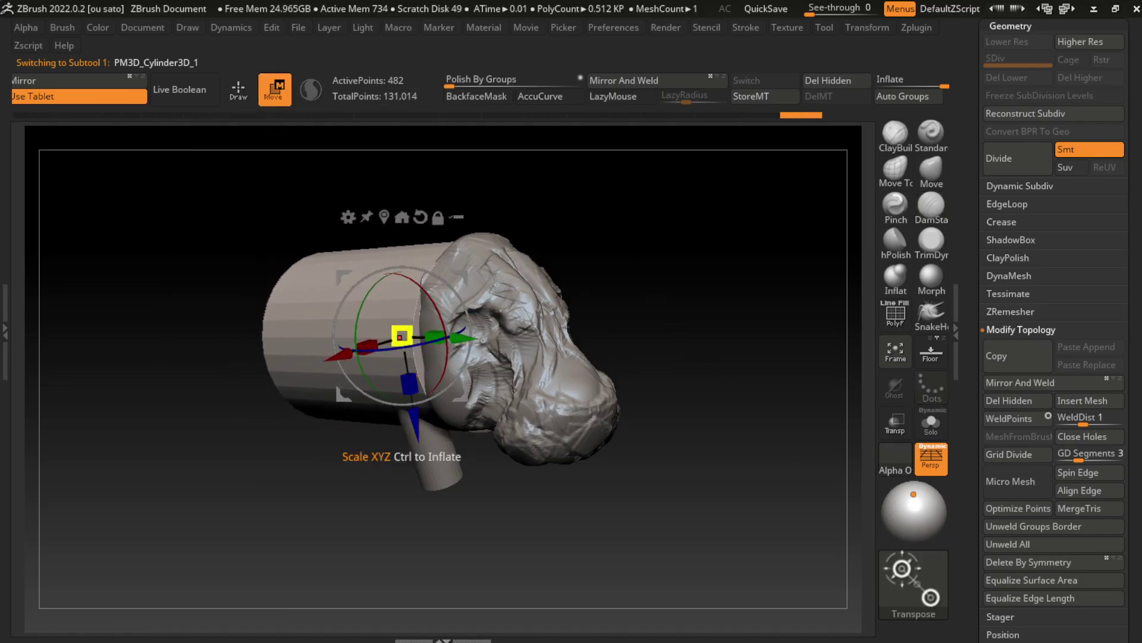
drag(401, 335, 409, 338)
drag(410, 384, 391, 383)
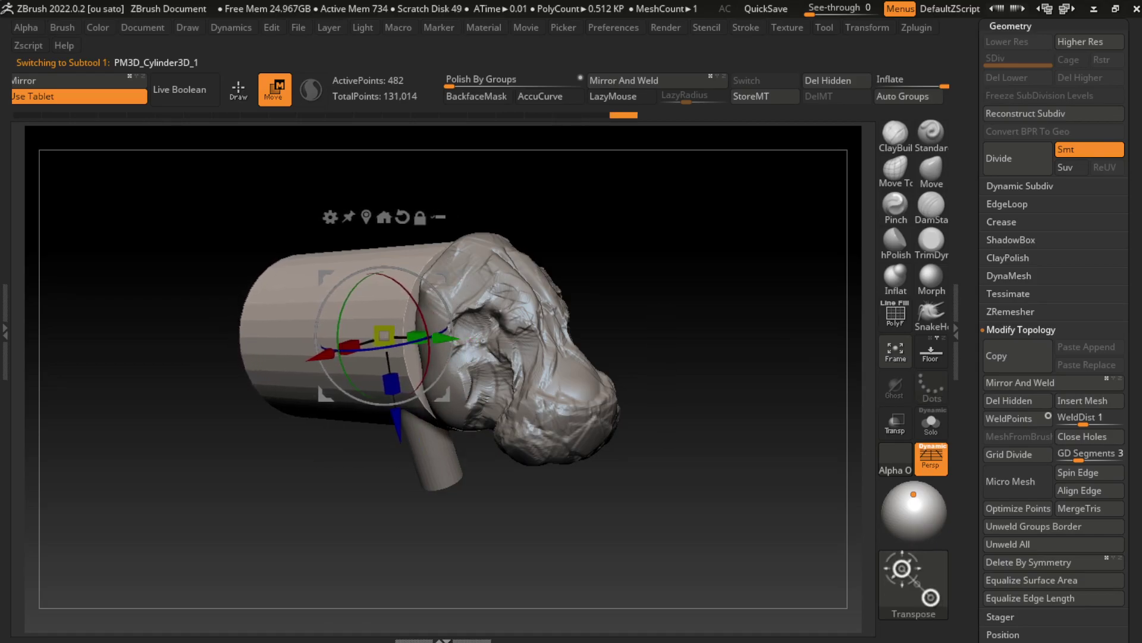
key(ctrl+d)
key(ctrl+d)
key(q)
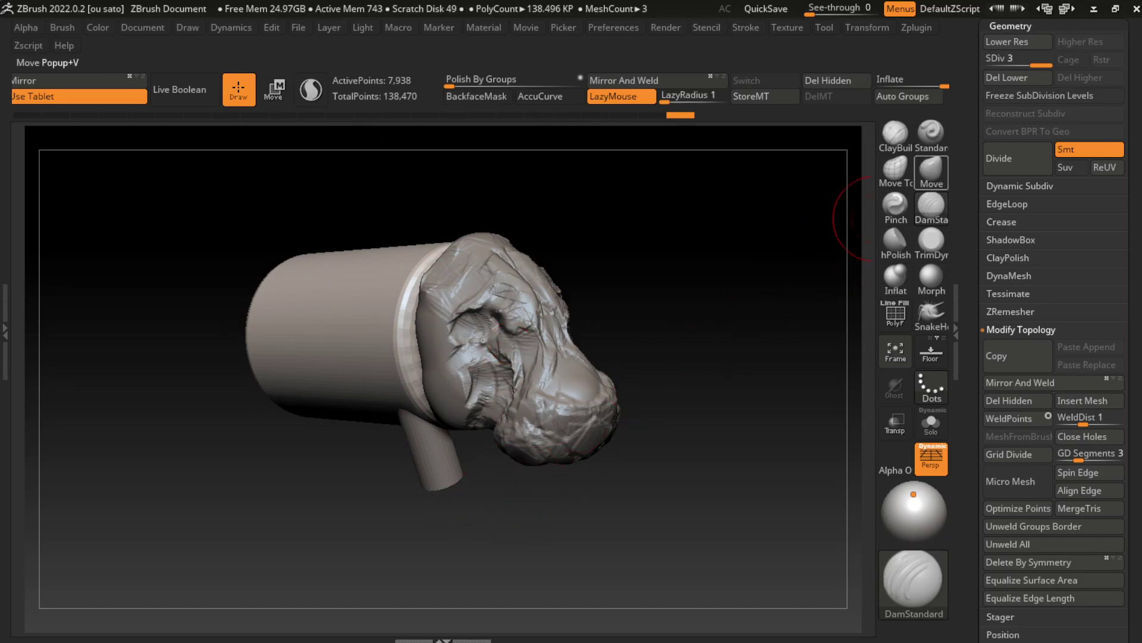
Delete the body's lower subdivision levels and set up a large Move brush
click(1018, 78)
key(s)
drag(612, 191, 636, 191)
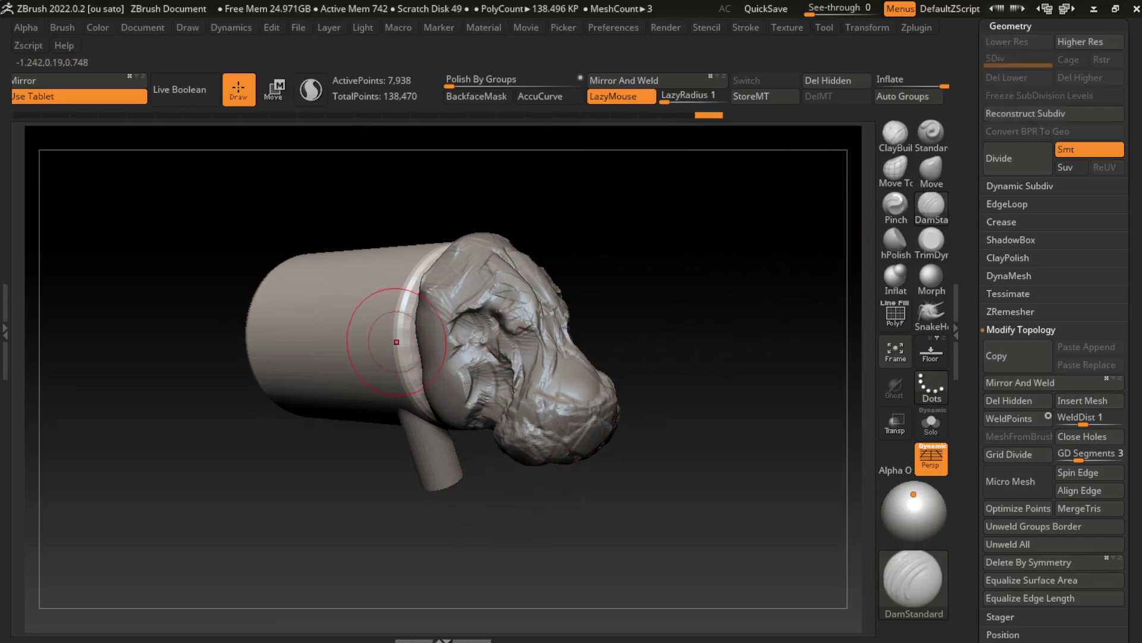
click(931, 169)
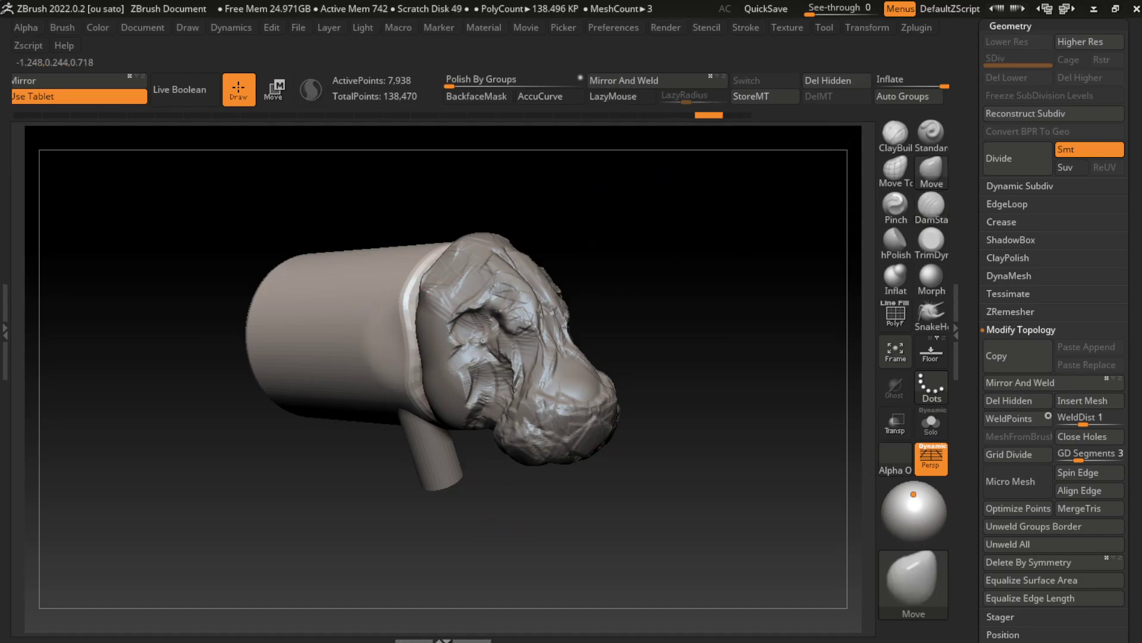
key(s)
drag(441, 343, 470, 343)
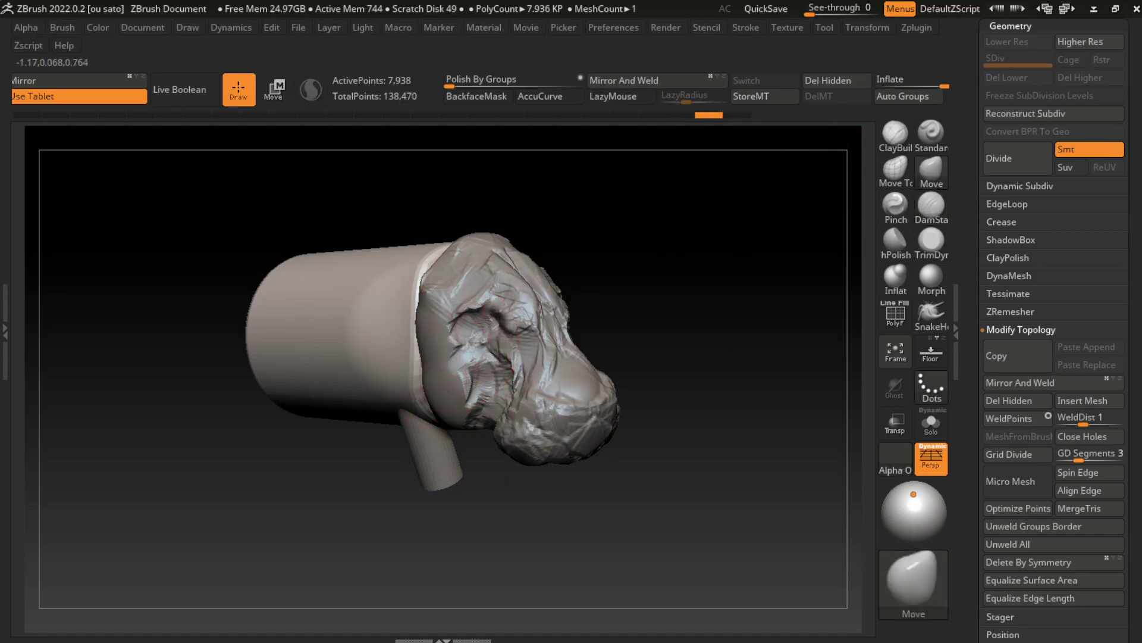
Pull the rear into a bulging barrel, raise the neck, and fill out the belly
drag(307, 256, 244, 202)
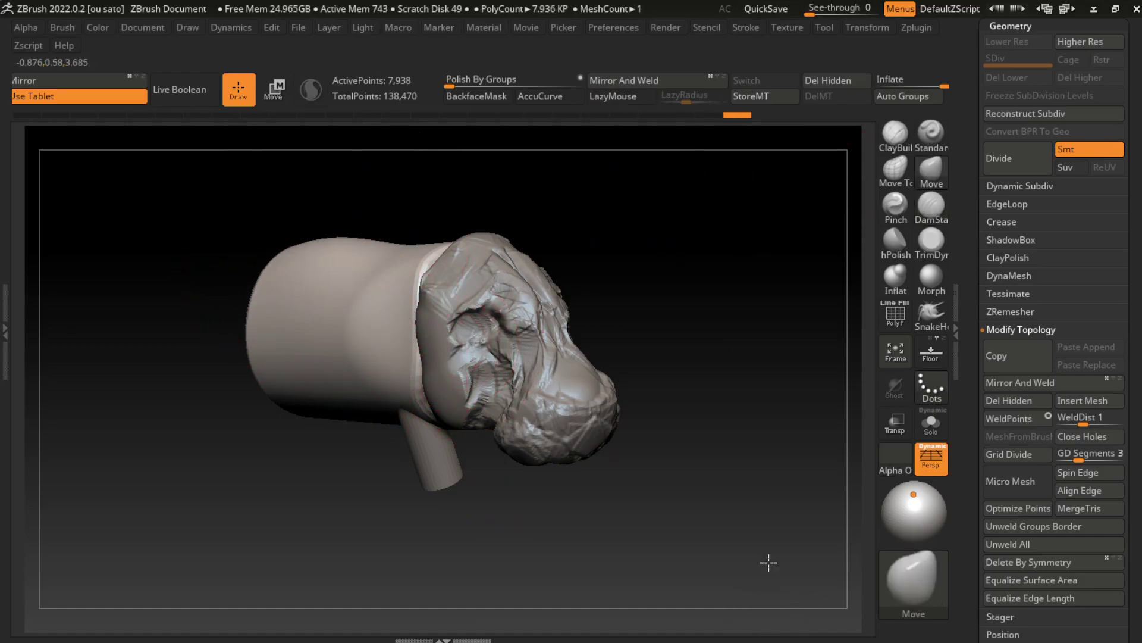
drag(417, 253, 445, 223)
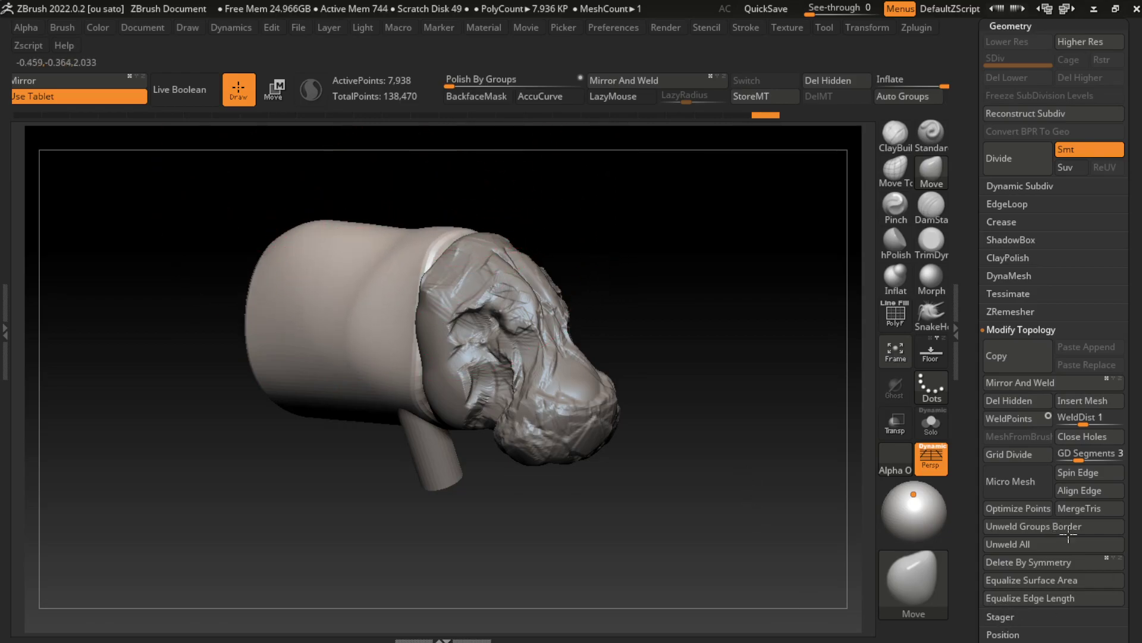
drag(387, 262, 375, 241)
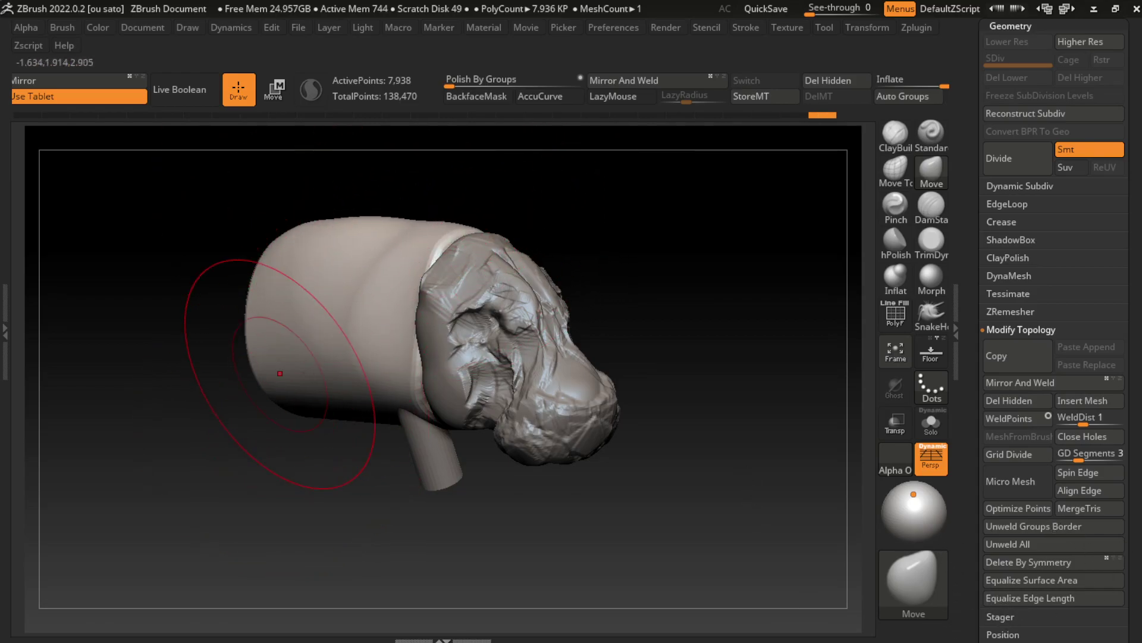
drag(321, 333, 280, 393)
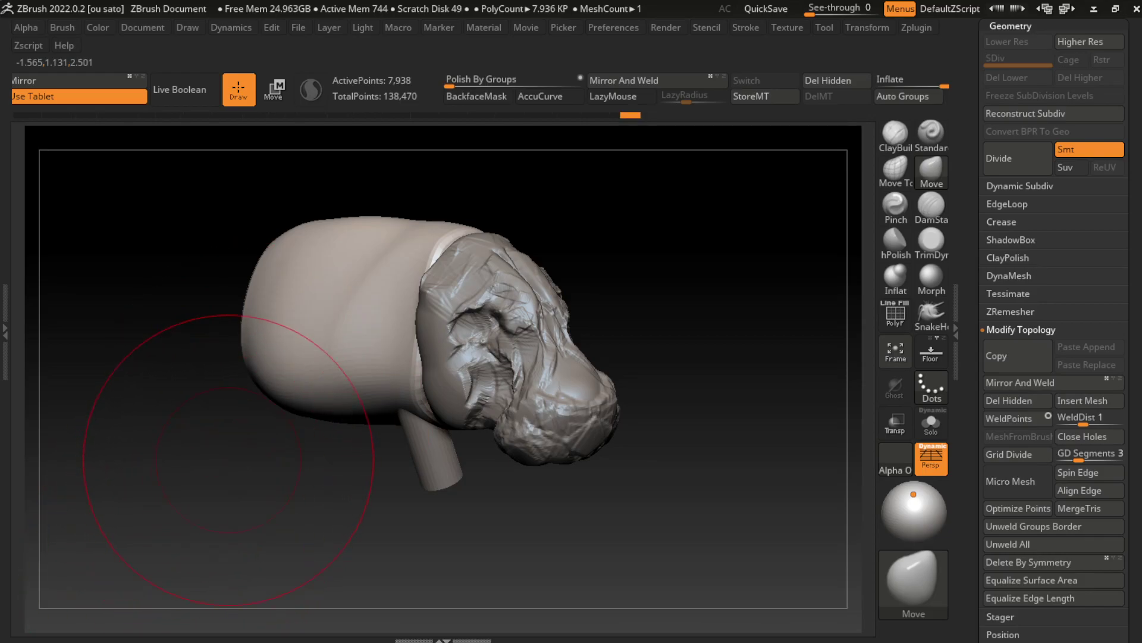
drag(238, 286, 226, 238)
drag(218, 357, 229, 595)
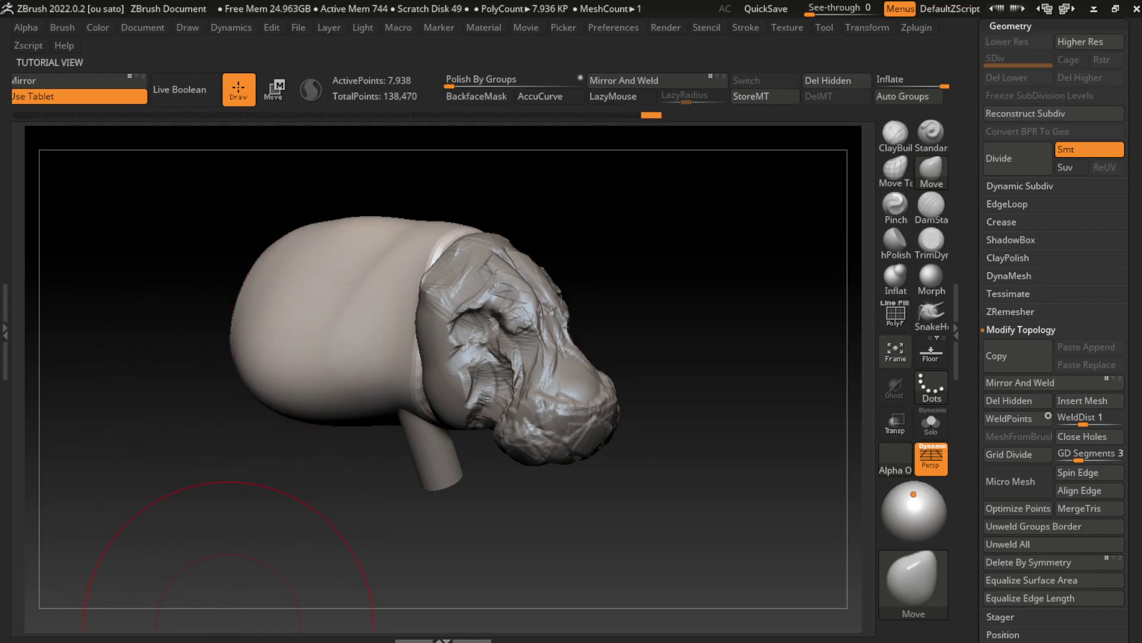
mouse_move(384, 449)
mouse_down()
mouse_move(387, 404)
mouse_move(414, 426)
mouse_up()
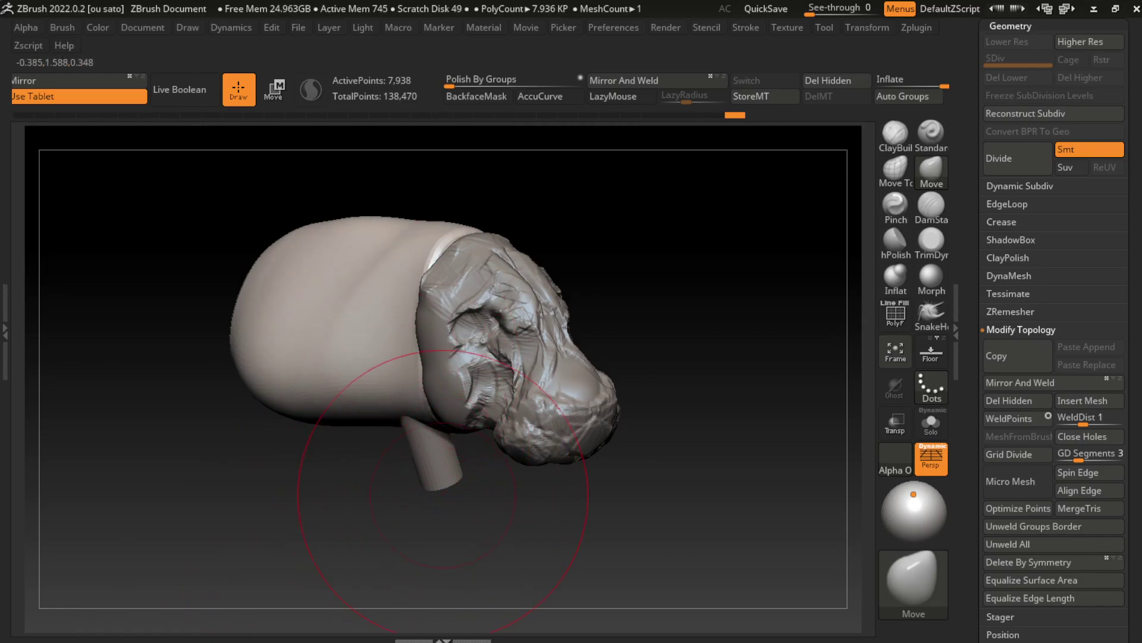
alt+click(441, 476)
Slide the leg piece slightly left along X under the body and subdivide it with Ctrl+D
key(w)
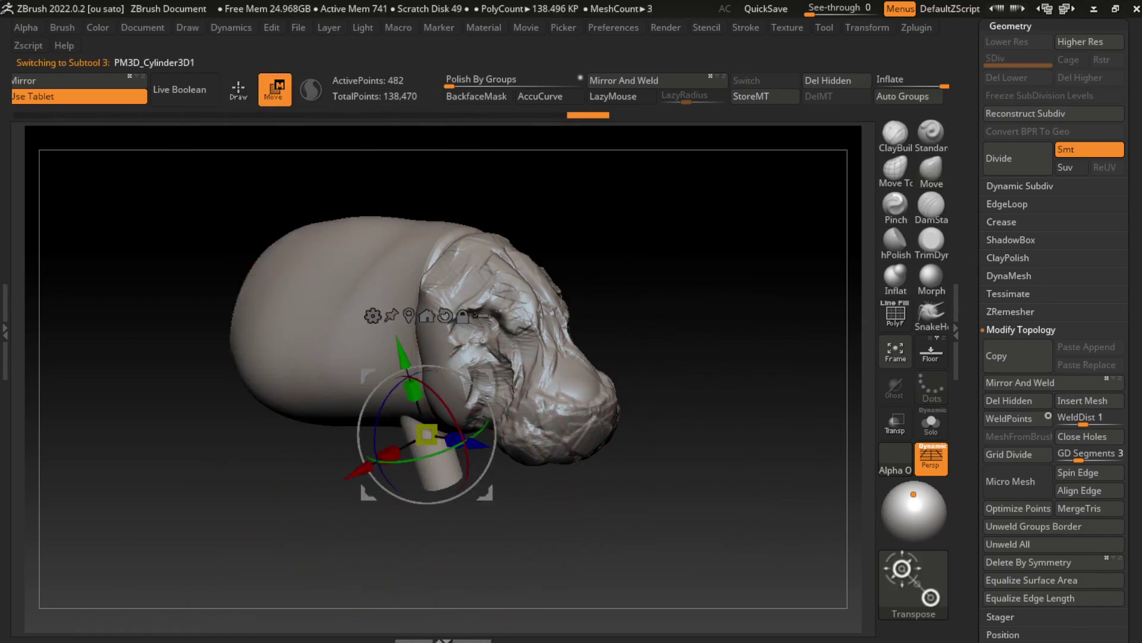
drag(714, 357, 595, 346)
key(q)
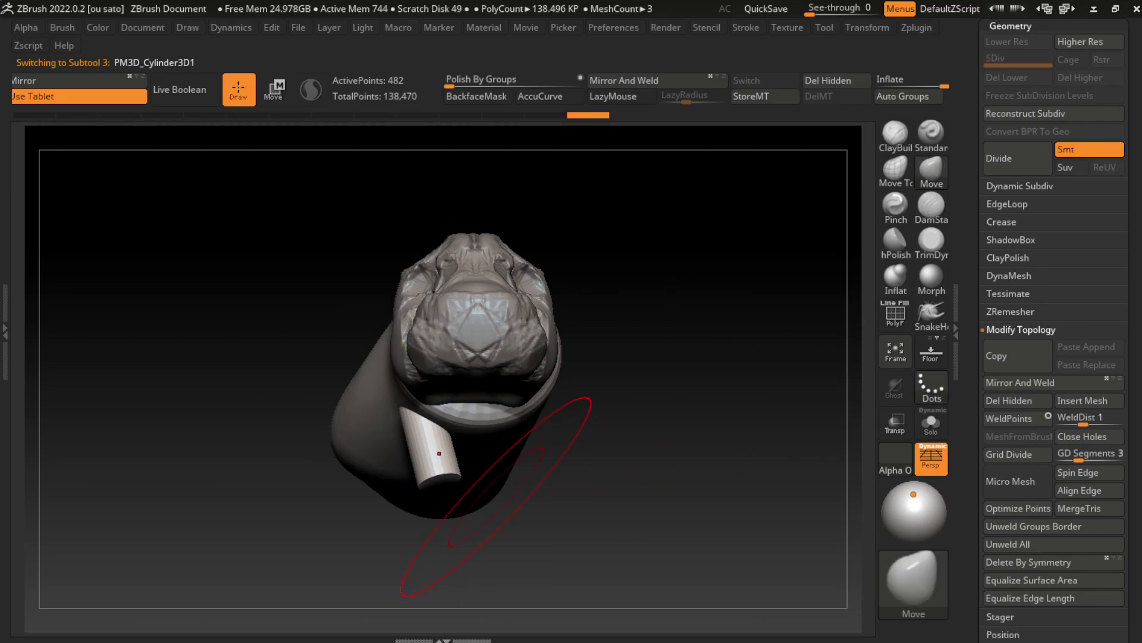
key(w)
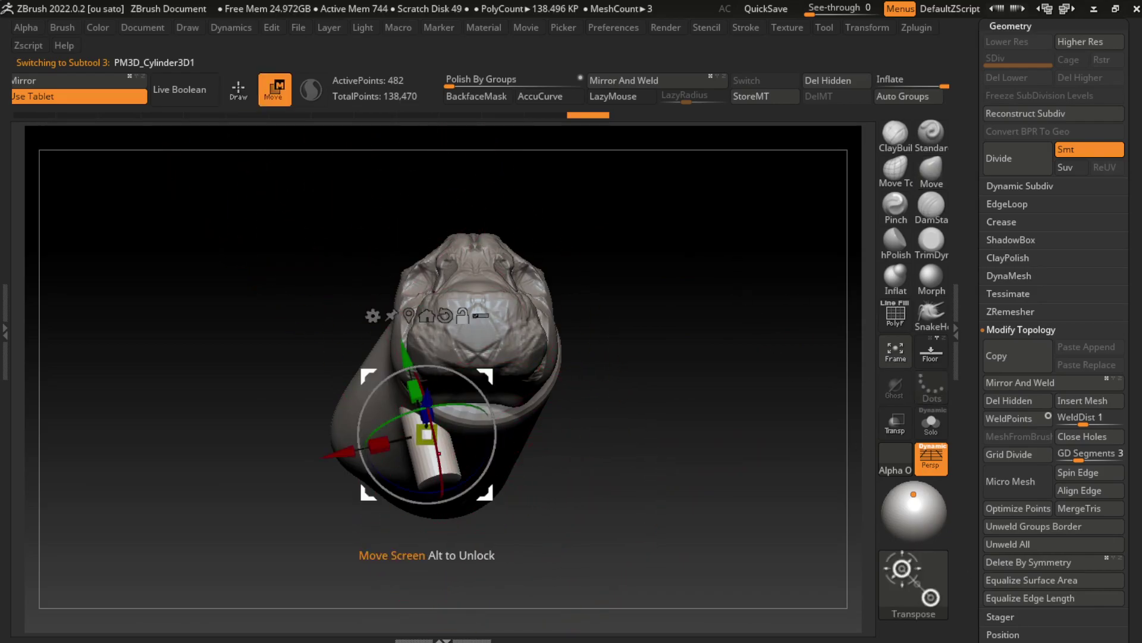
alt+click(473, 387)
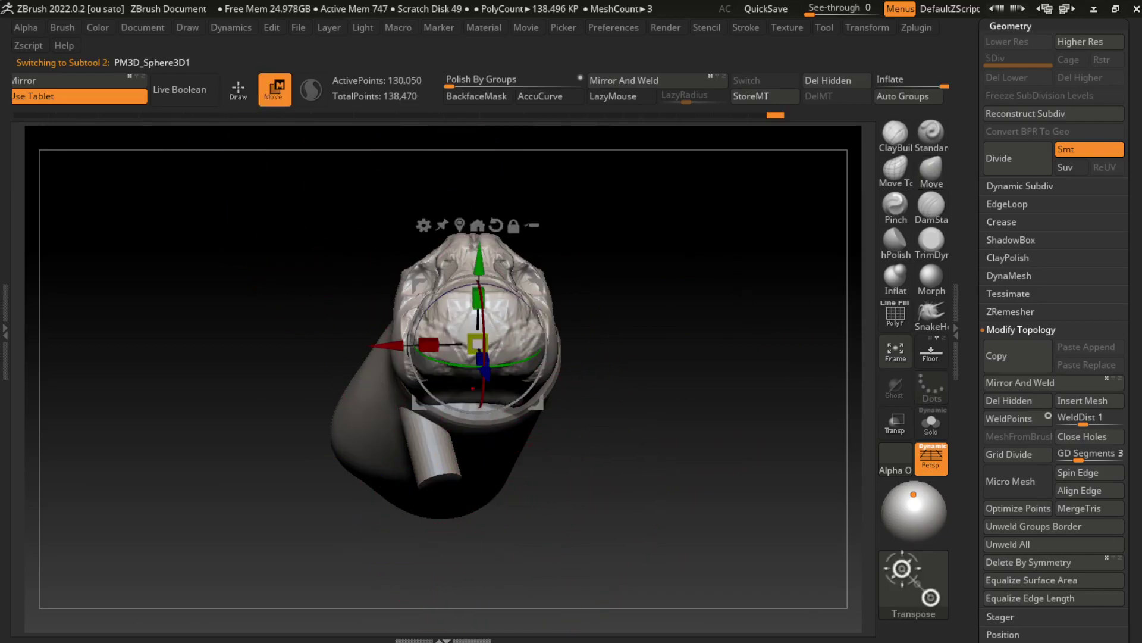
alt+click(447, 455)
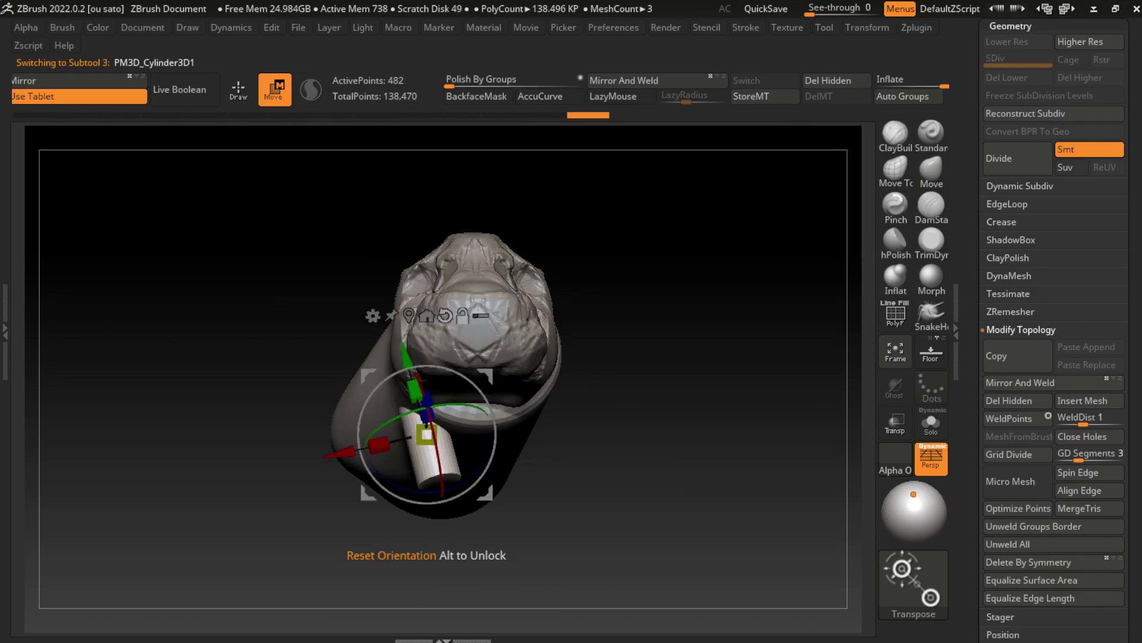
drag(376, 434, 366, 434)
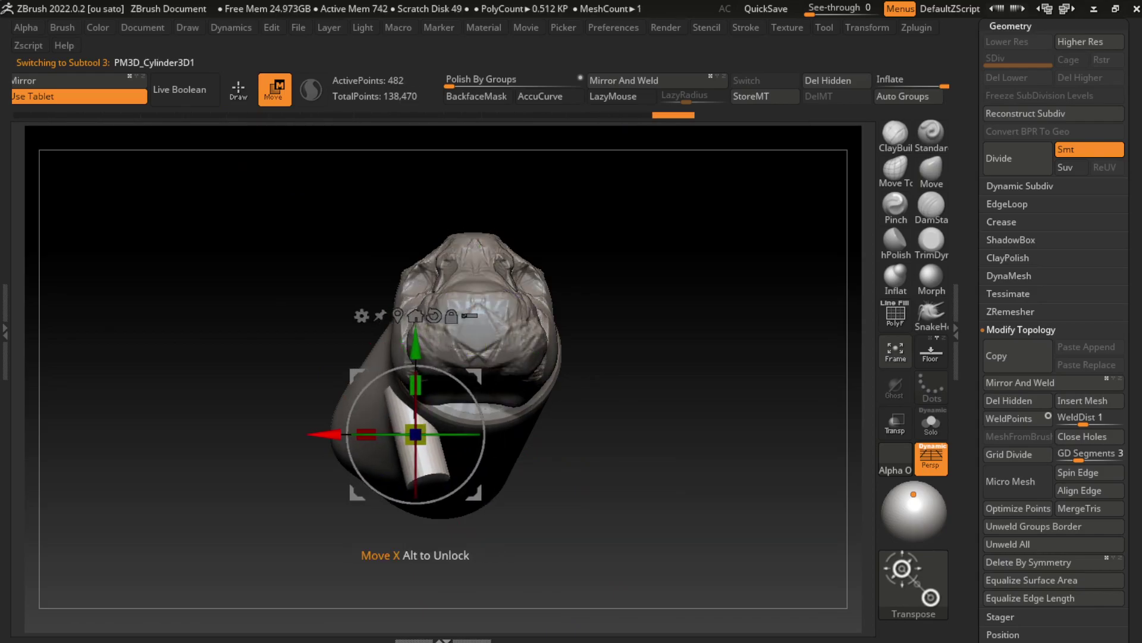
click(143, 27)
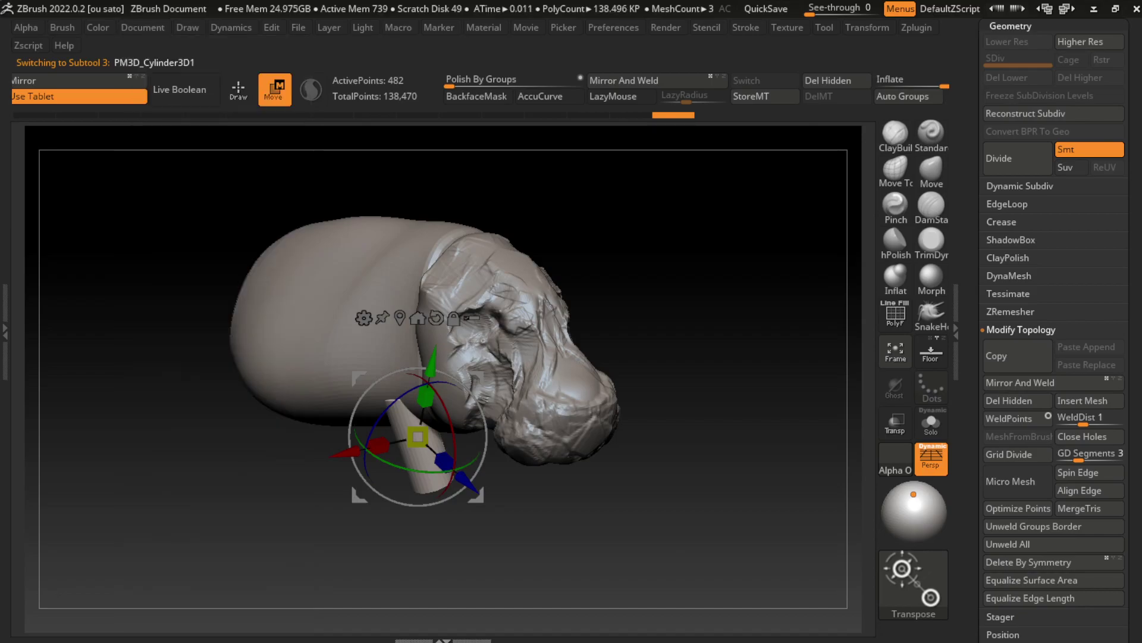
key(ctrl+d)
key(ctrl+d)
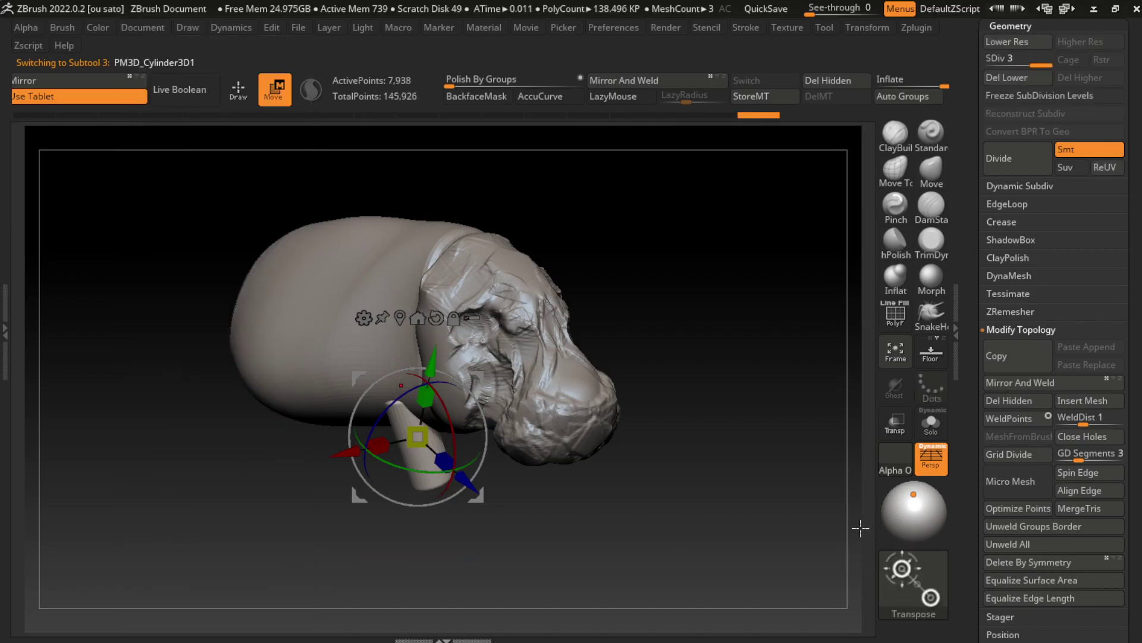
key(q)
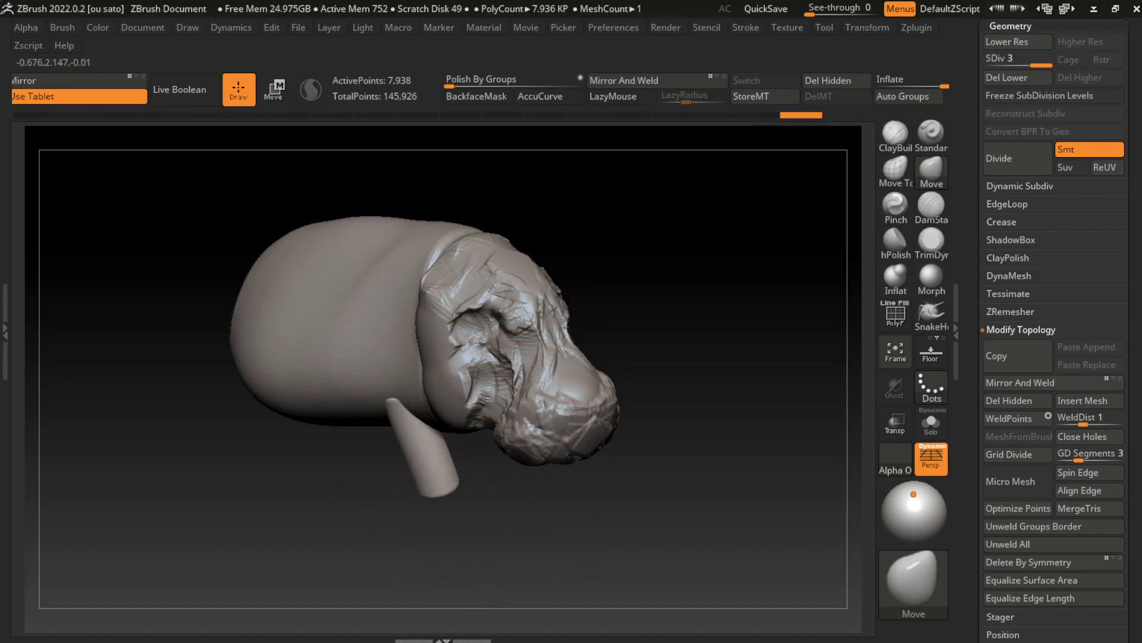
Adjust brush size, tilt the view, open the Document menu, and pick MaskPen via B
key(s)
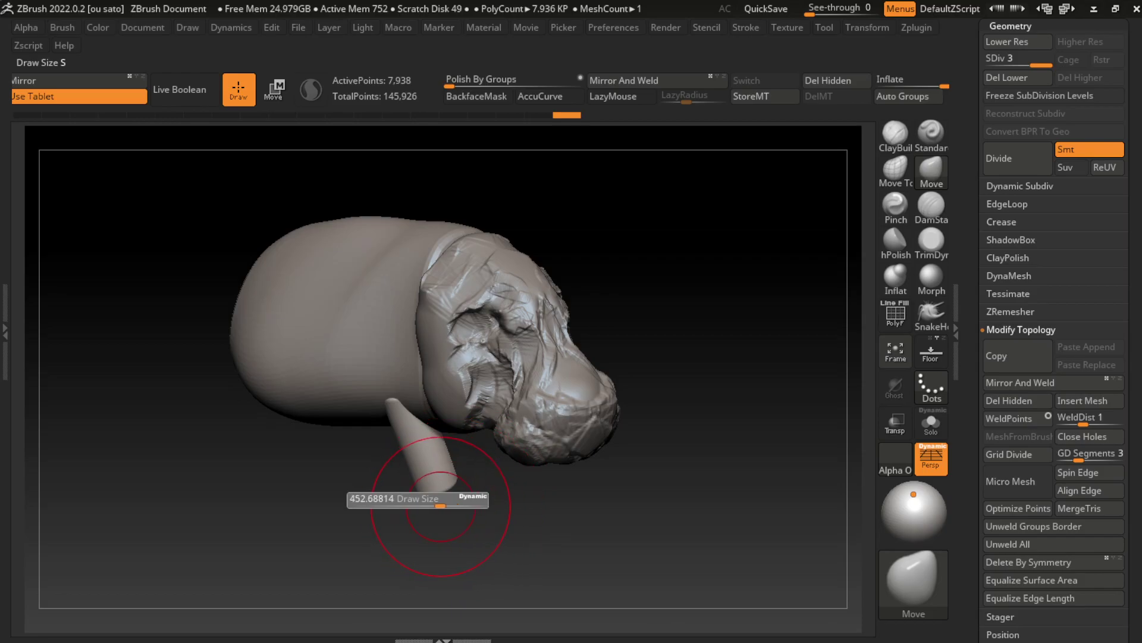
right_drag(438, 494, 443, 480)
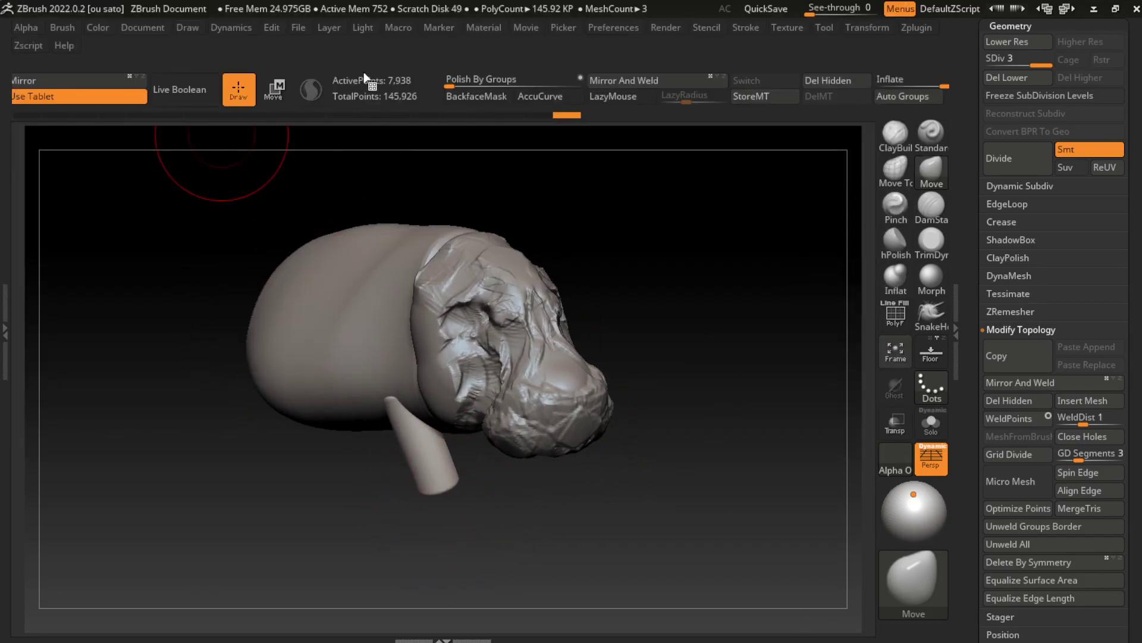
click(143, 28)
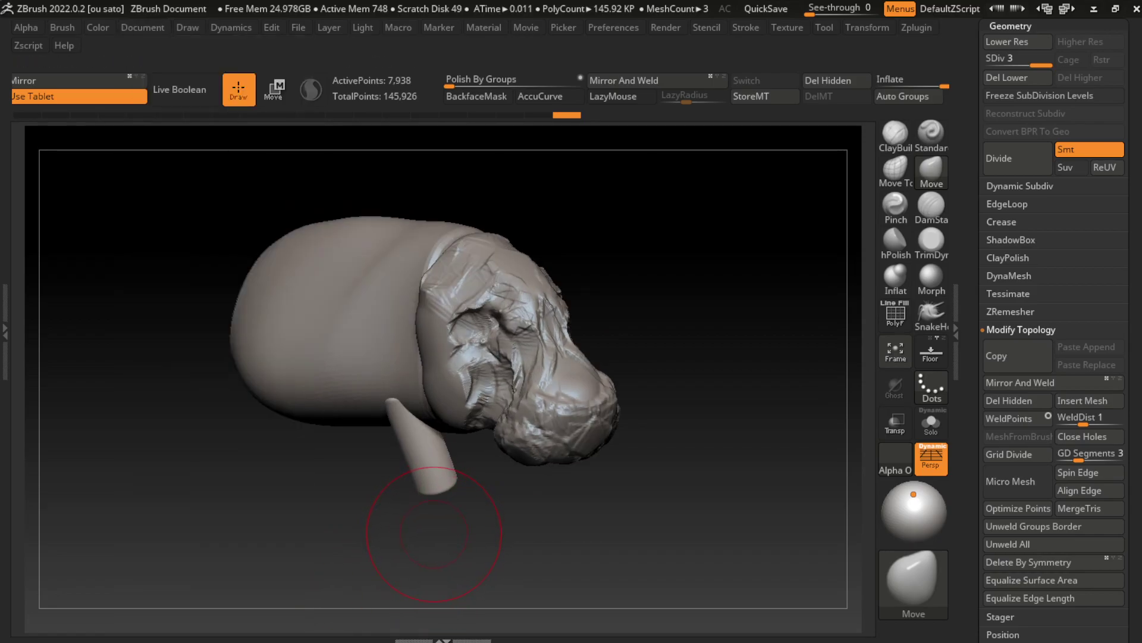
drag(482, 522, 482, 519)
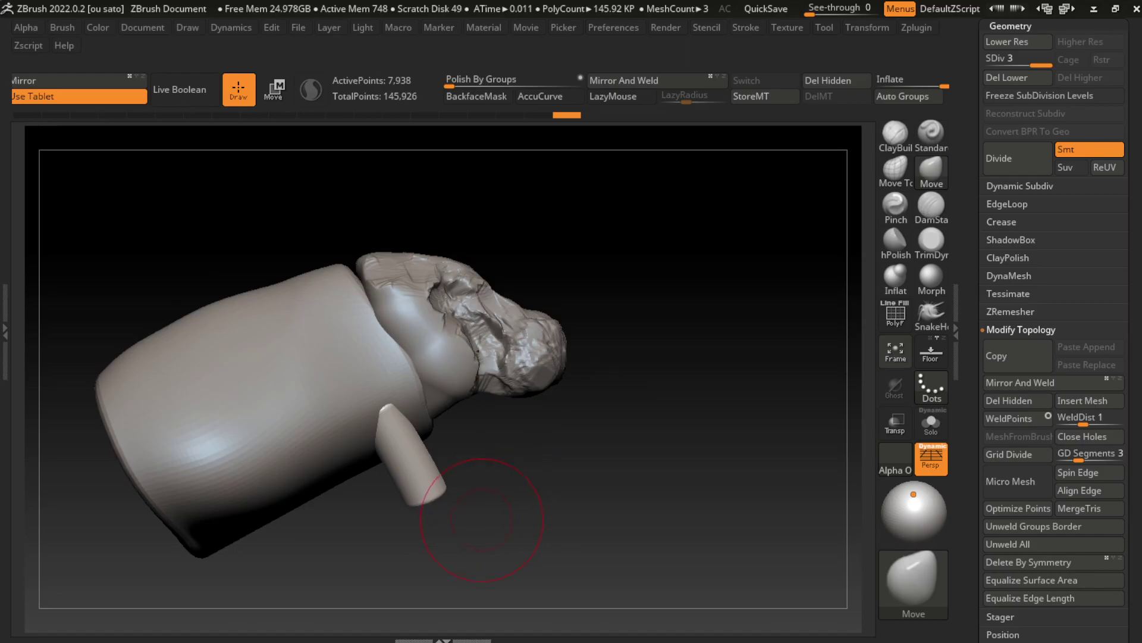
key(b)
key(m)
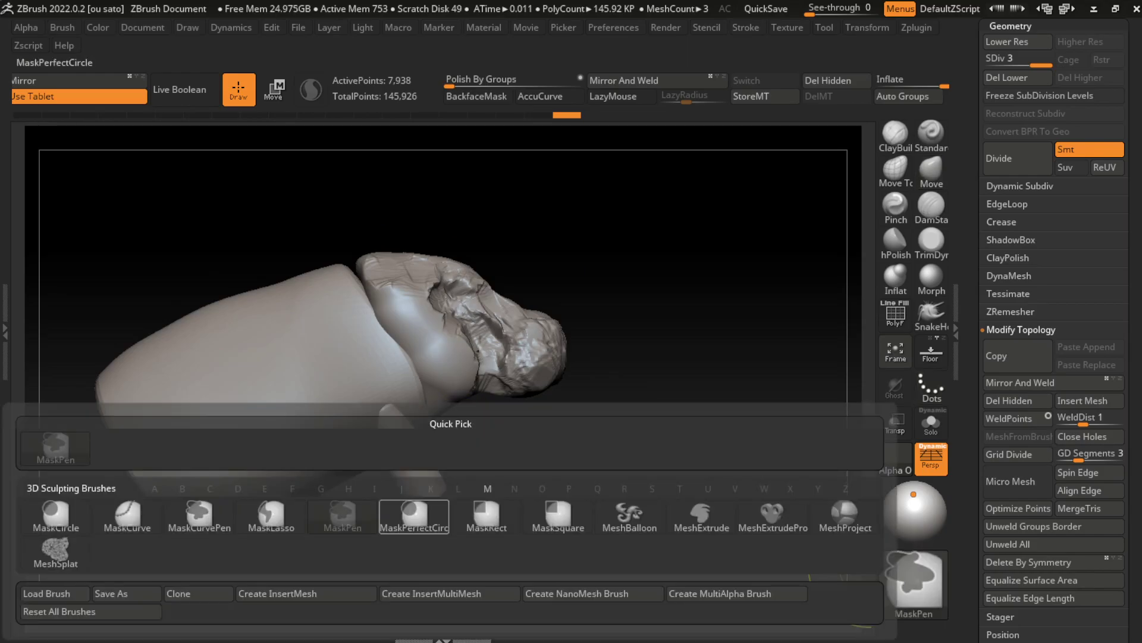
key(p)
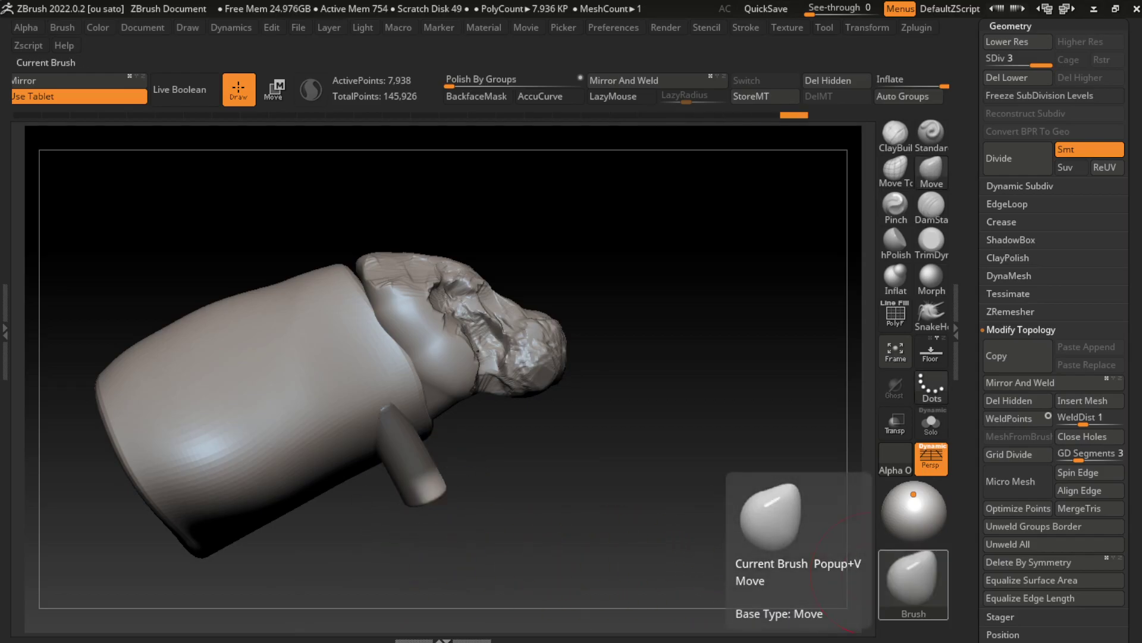
Move the cone leg down and right and tilt it around its axis
click(142, 28)
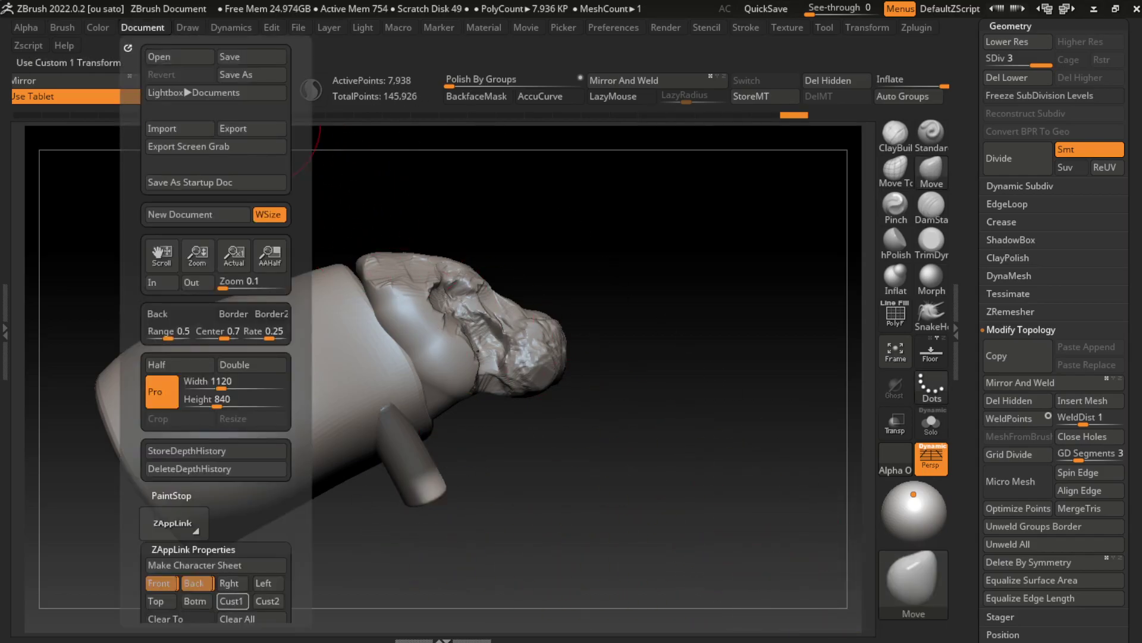
key(w)
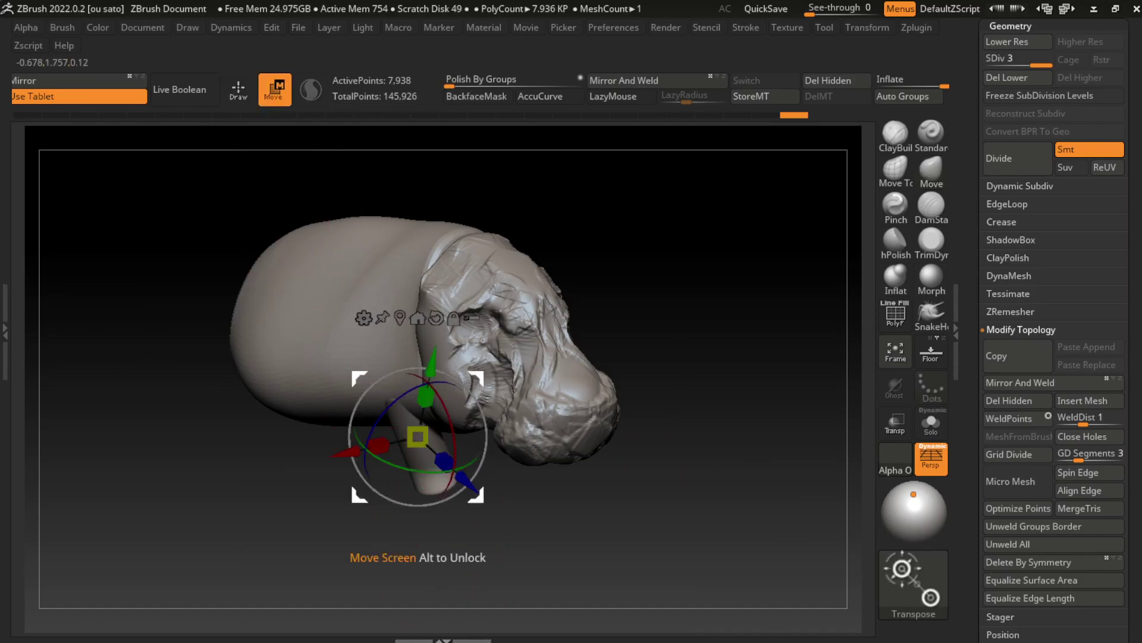
drag(444, 461, 459, 498)
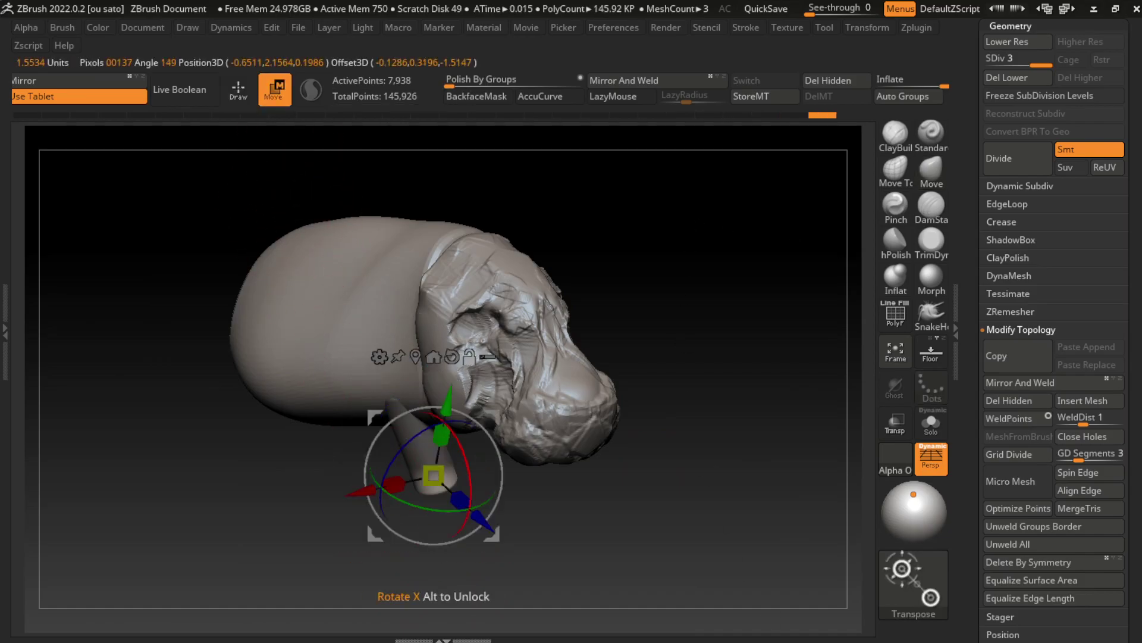
alt+click(447, 363)
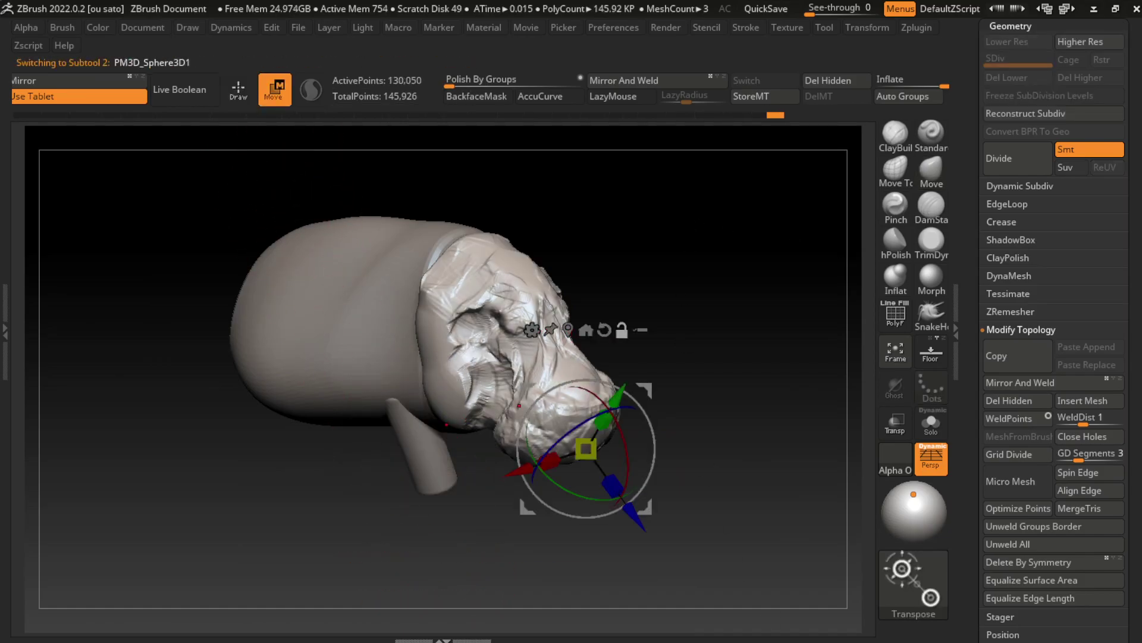
alt+click(425, 458)
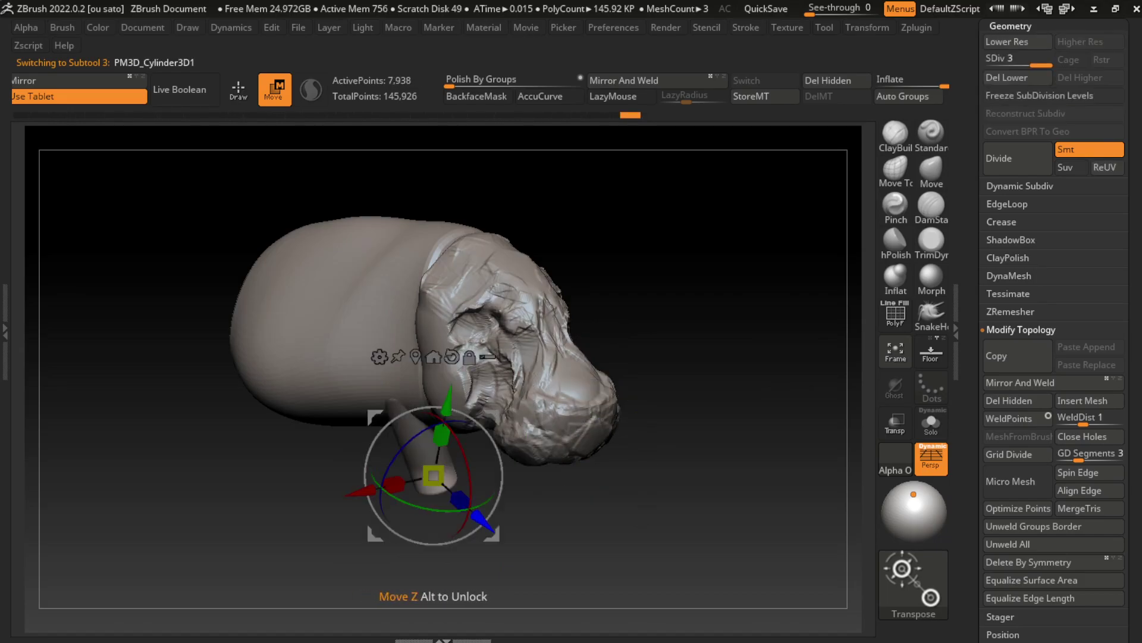
mouse_move(471, 470)
mouse_down()
mouse_move(471, 497)
mouse_move(485, 495)
mouse_move(421, 497)
mouse_up()
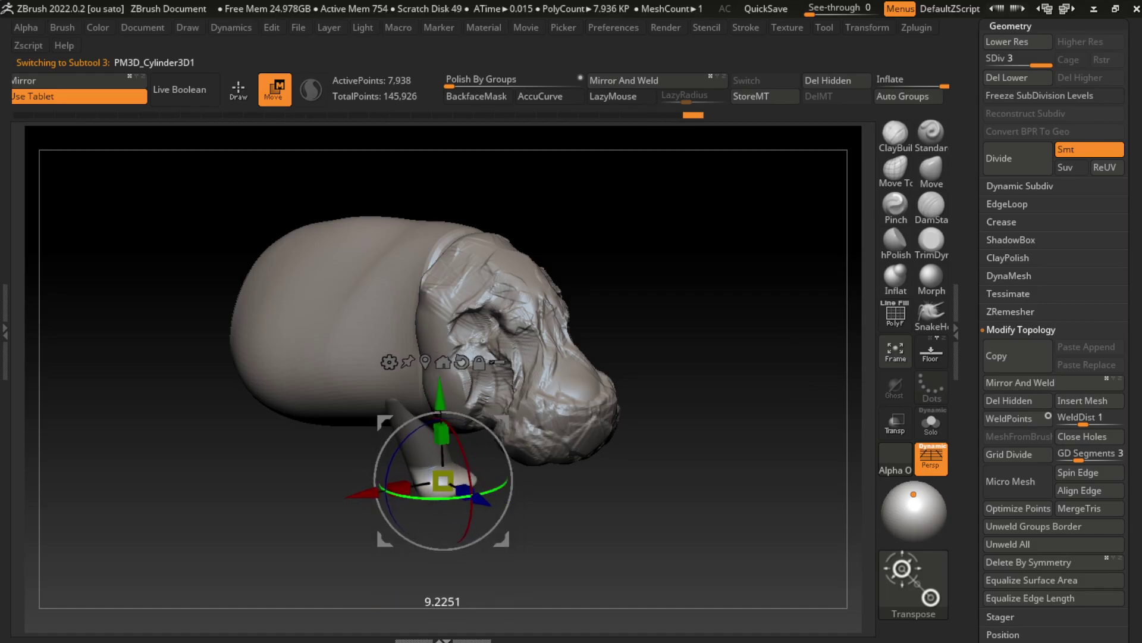
Shift the cone leg right, lower it, and tilt its tip left under the chest
mouse_move(333, 536)
mouse_down()
mouse_move(381, 518)
mouse_move(363, 485)
mouse_up()
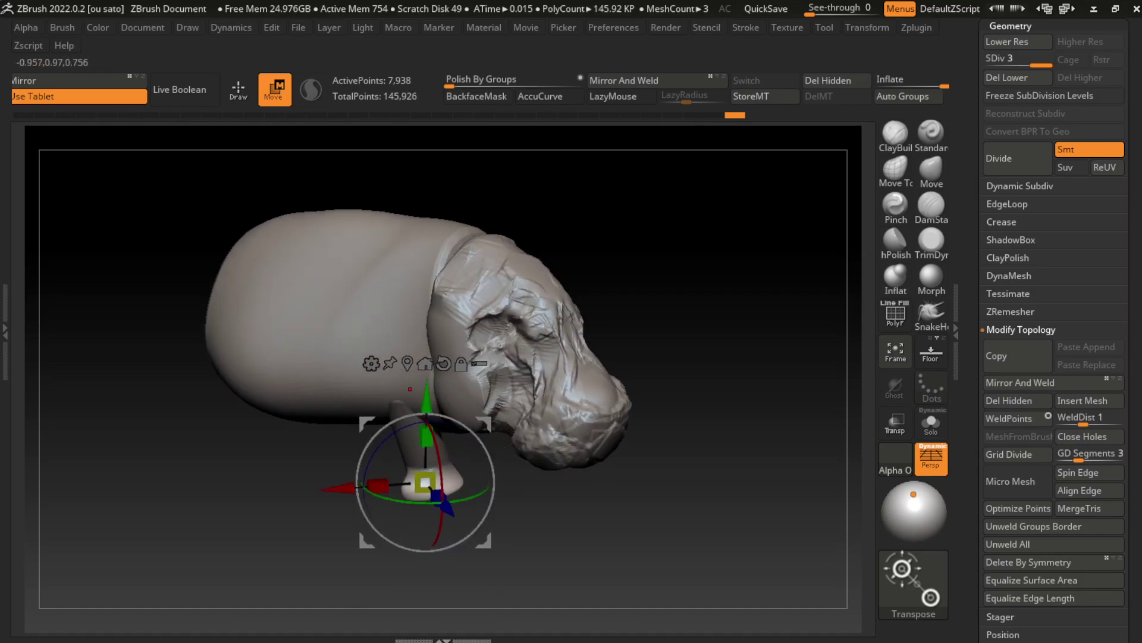
click(142, 27)
drag(684, 268, 649, 274)
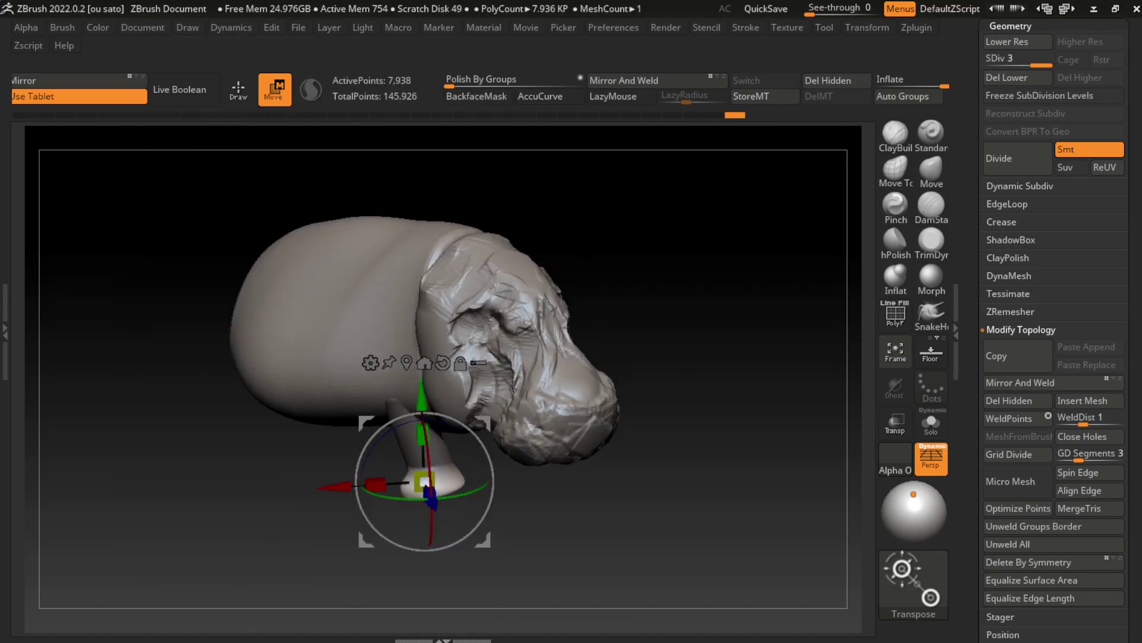
drag(375, 483, 386, 476)
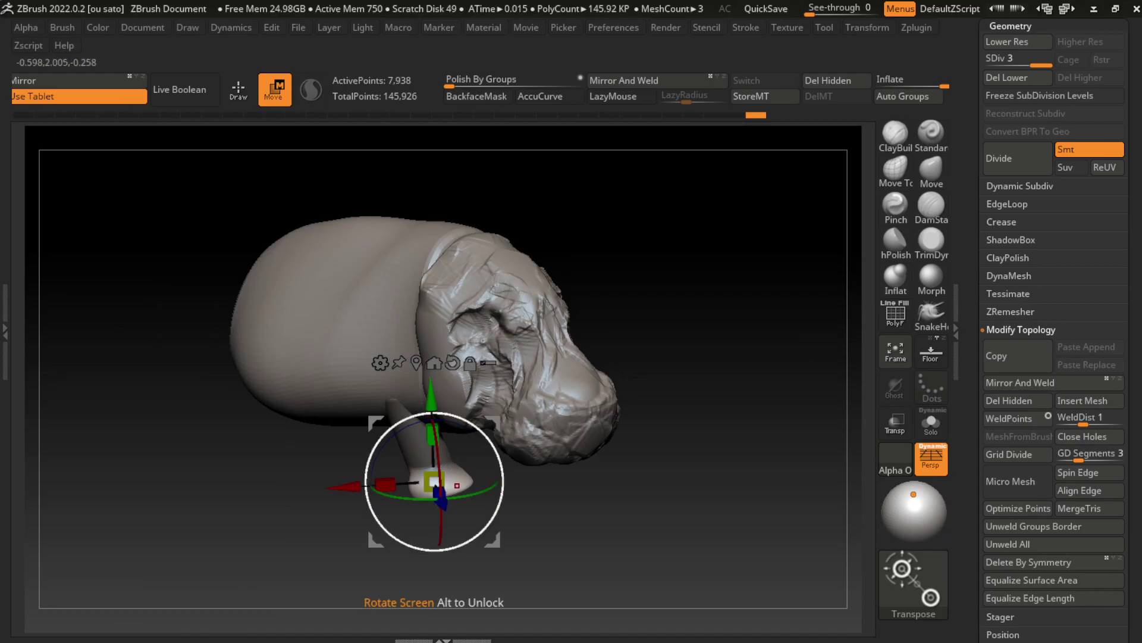
drag(431, 524, 441, 517)
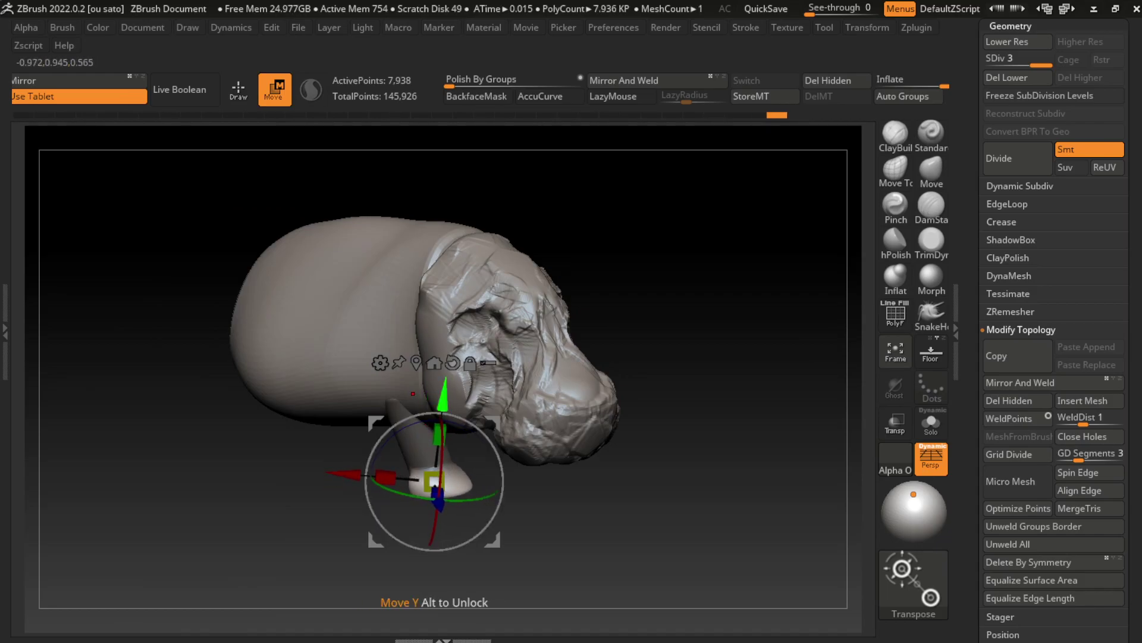
drag(440, 428, 440, 435)
drag(501, 470, 497, 452)
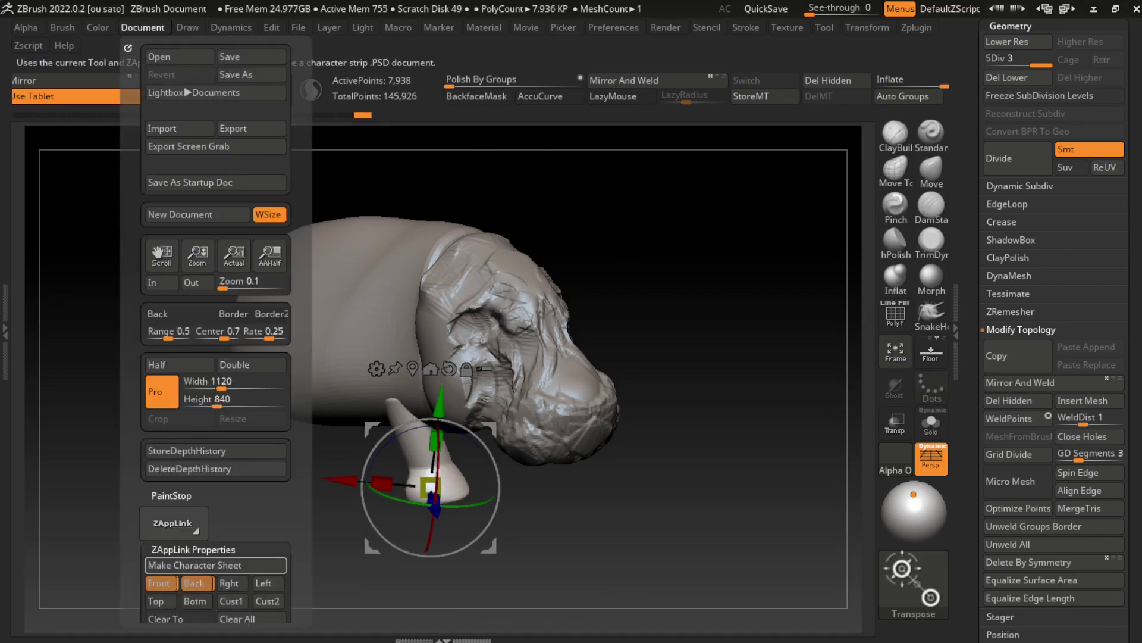
Toggle Draw and Move modes, then try Geometry > Del Lower on the leg, which ZBrush cancels
key(q)
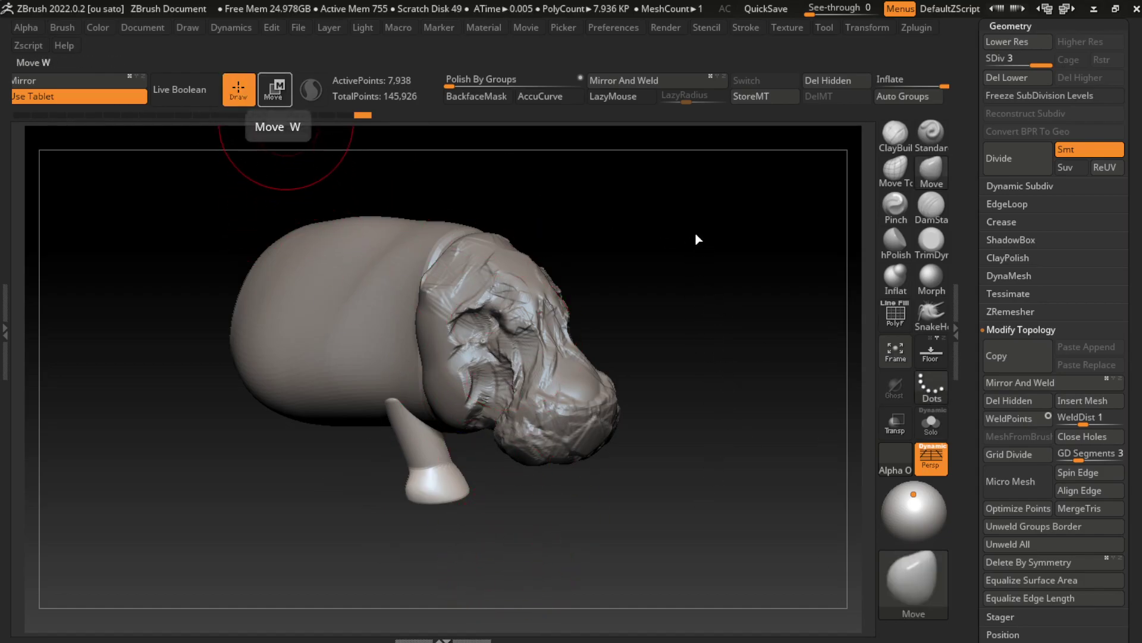
key(w)
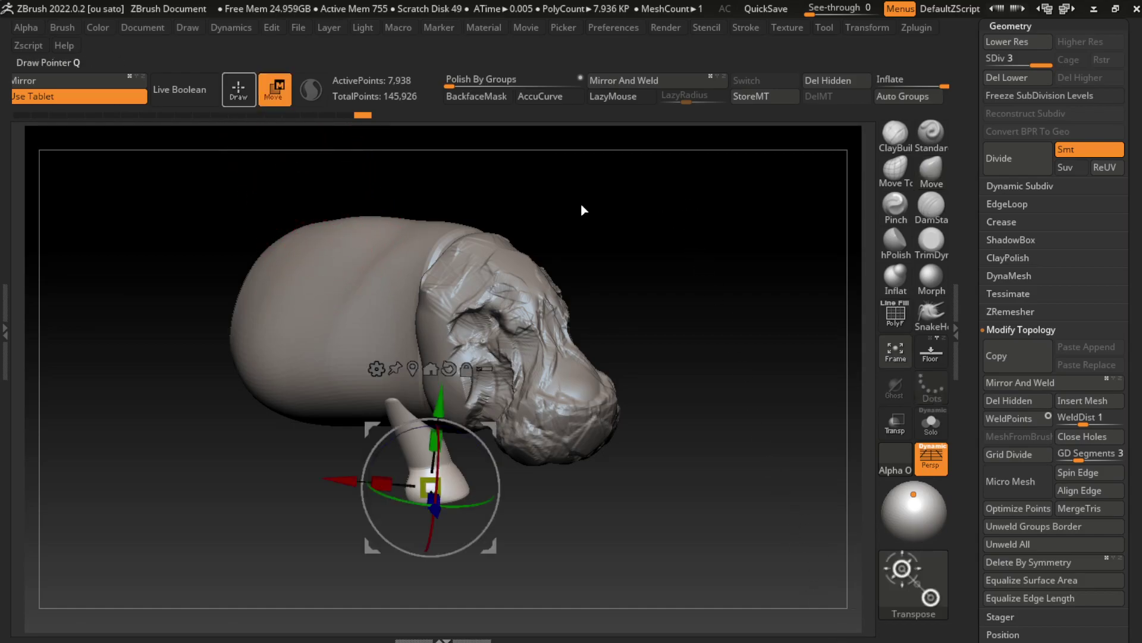
key(ctrl)
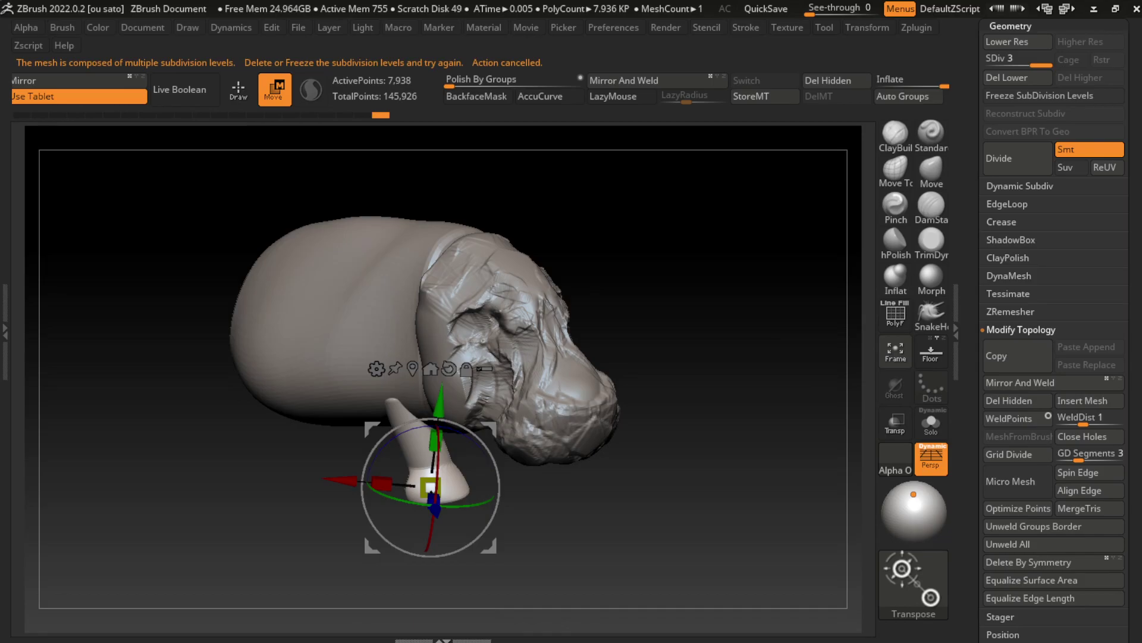
click(1018, 77)
Open the Subtool palette and duplicate the front leg as a new subtool
scroll(1053, 327, up, 3)
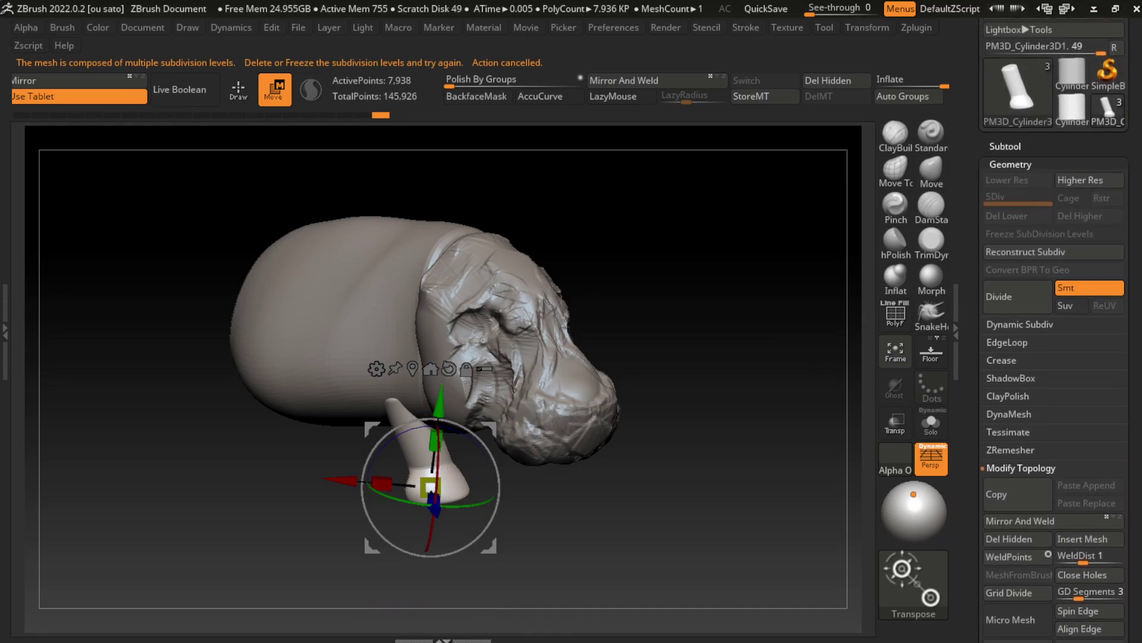
click(1010, 164)
click(1005, 26)
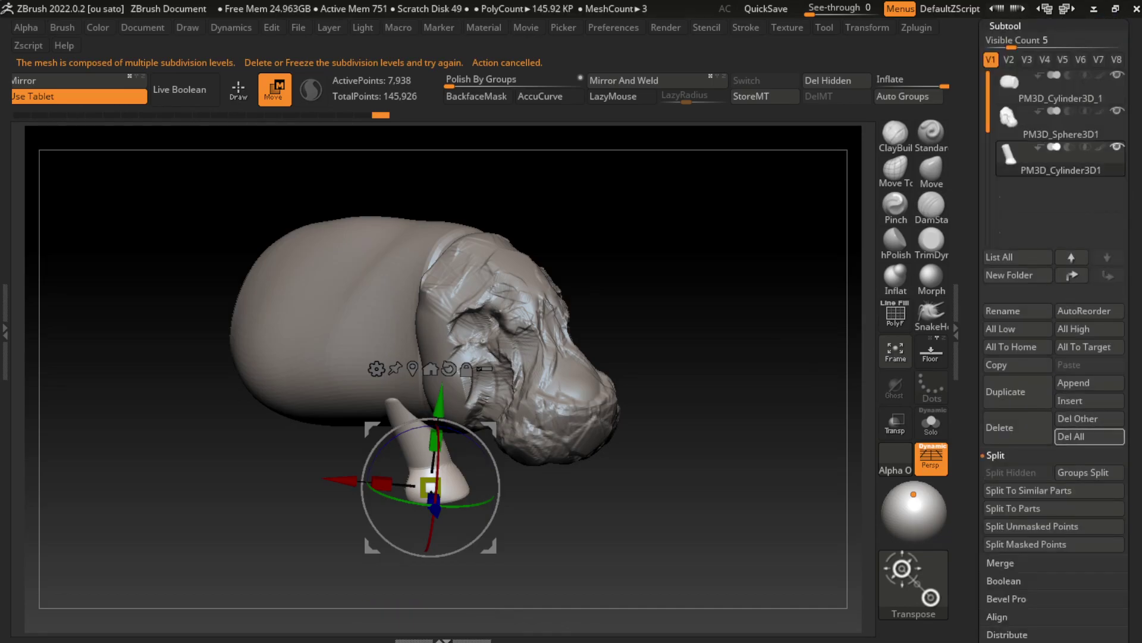
click(1018, 392)
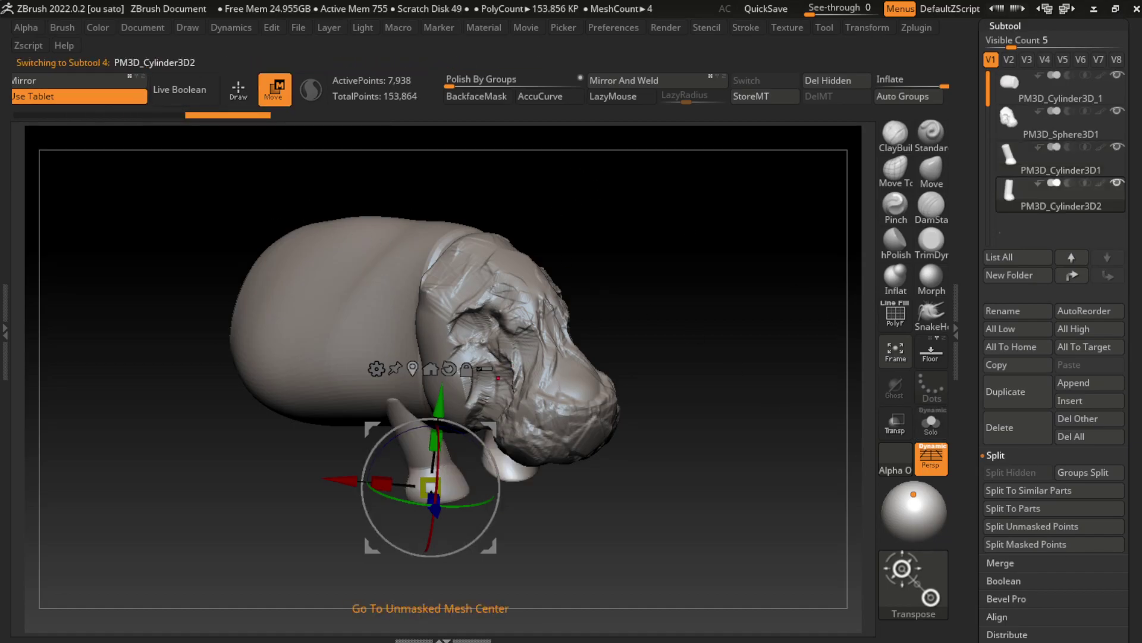
Move the copied leg beside the first and tilt it about its X axis
drag(497, 381, 381, 387)
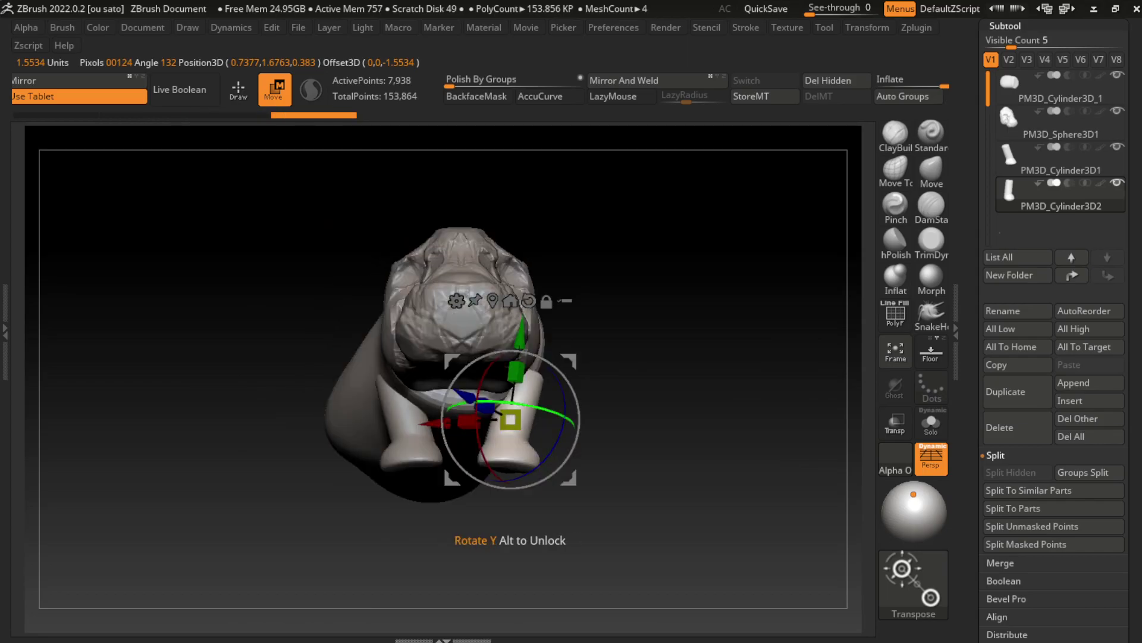
drag(381, 387, 452, 363)
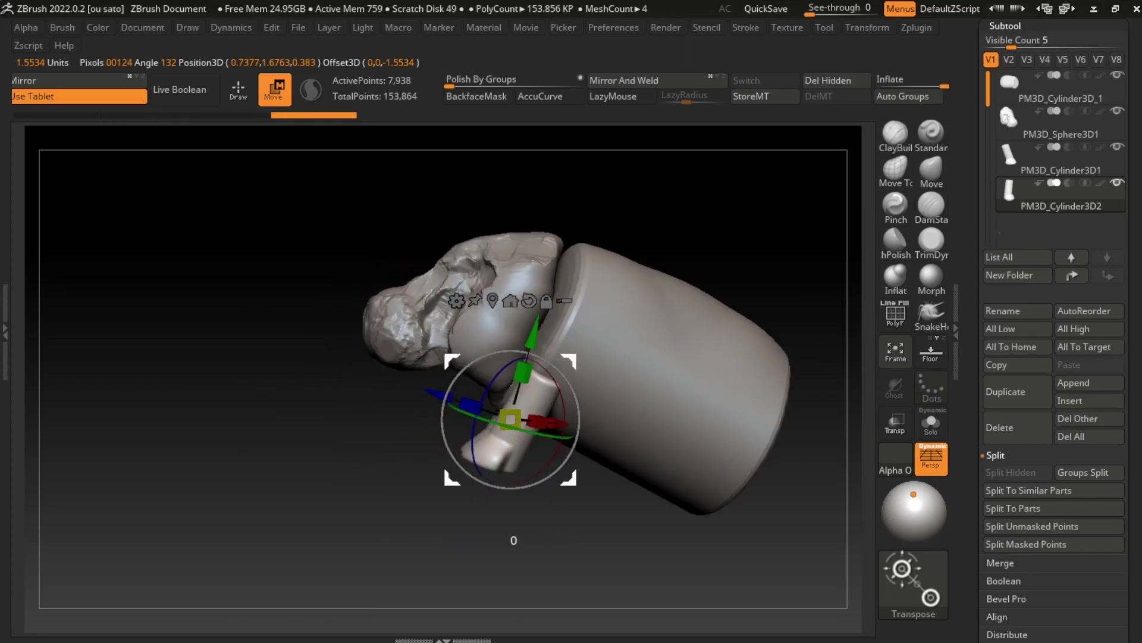
drag(511, 420, 551, 432)
mouse_move(595, 393)
mouse_down()
mouse_move(601, 418)
mouse_move(544, 379)
mouse_up()
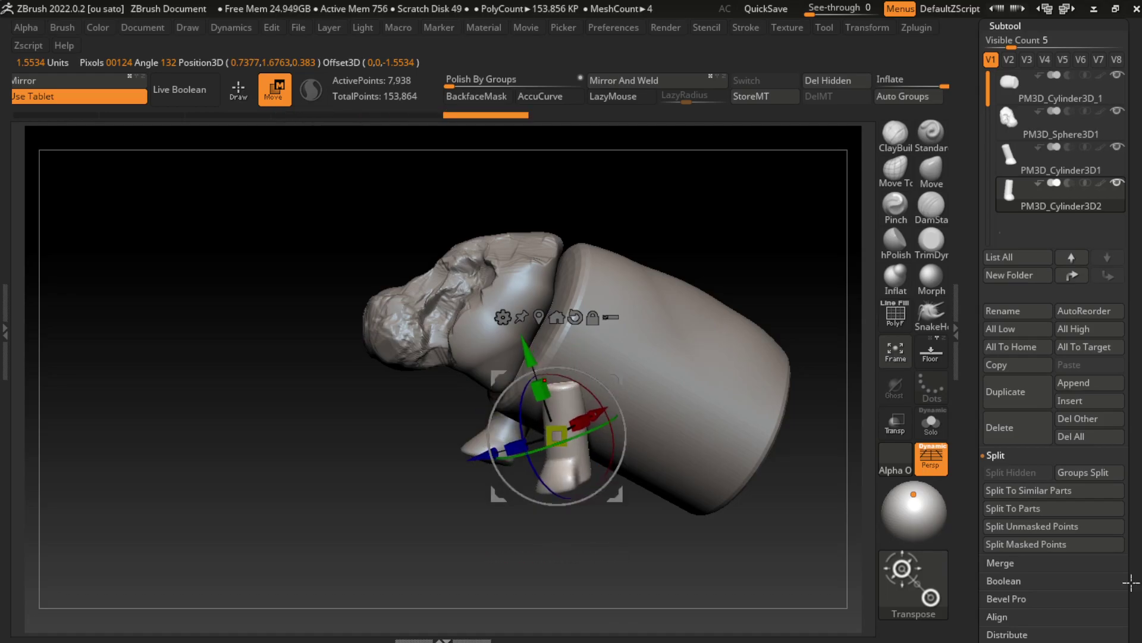
click(143, 28)
click(161, 583)
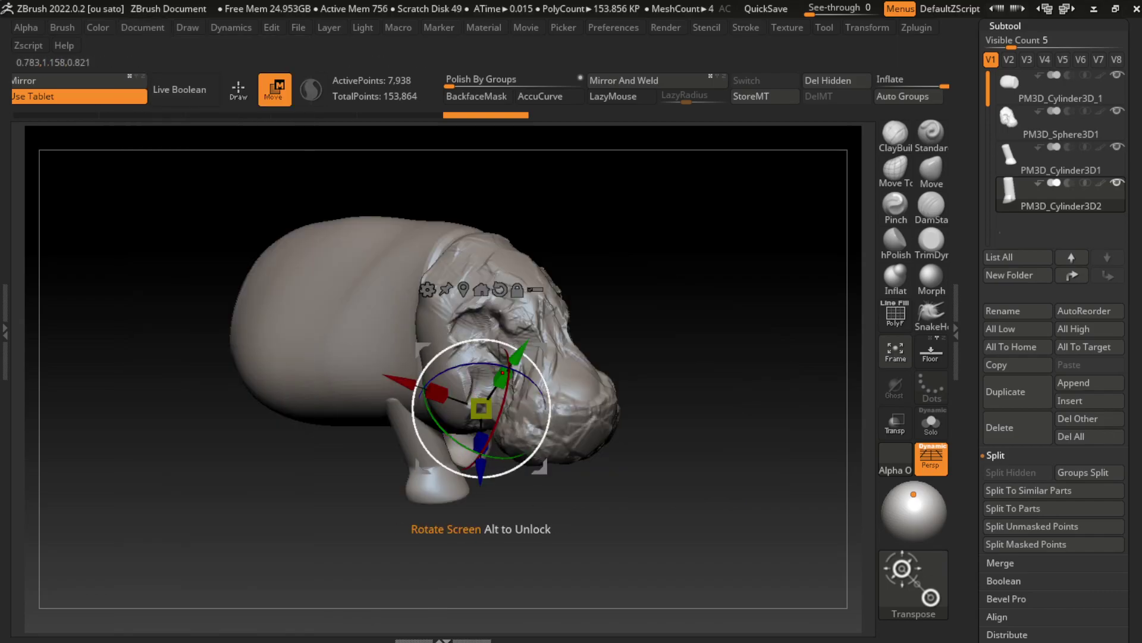
alt+drag(472, 396, 418, 416)
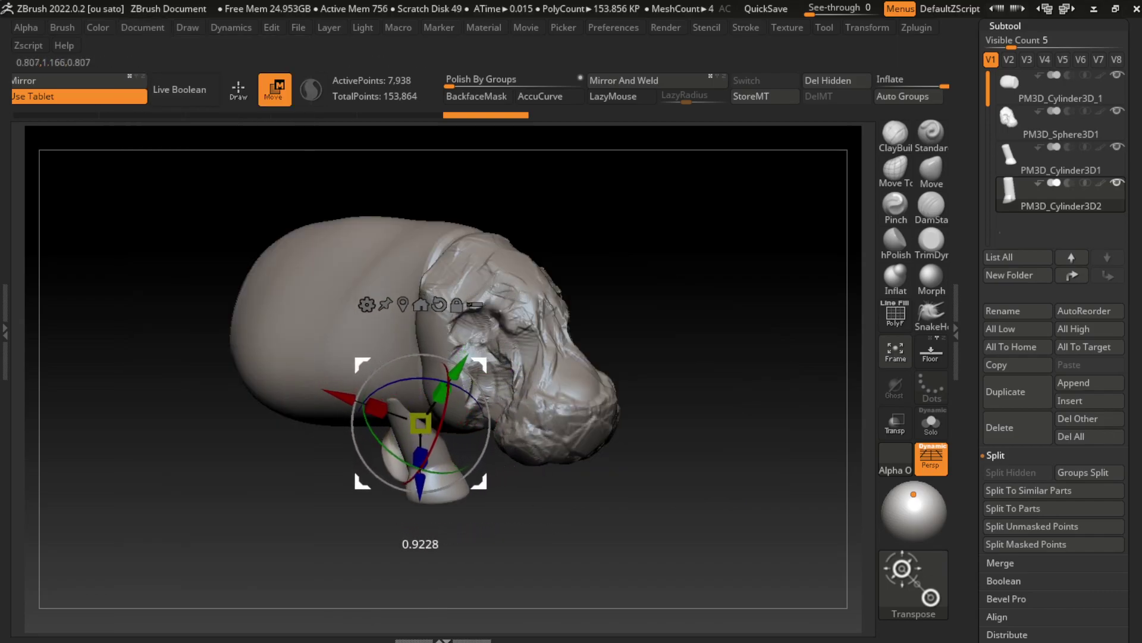
mouse_move(453, 393)
mouse_down()
mouse_move(440, 458)
mouse_move(442, 439)
mouse_move(405, 428)
mouse_up()
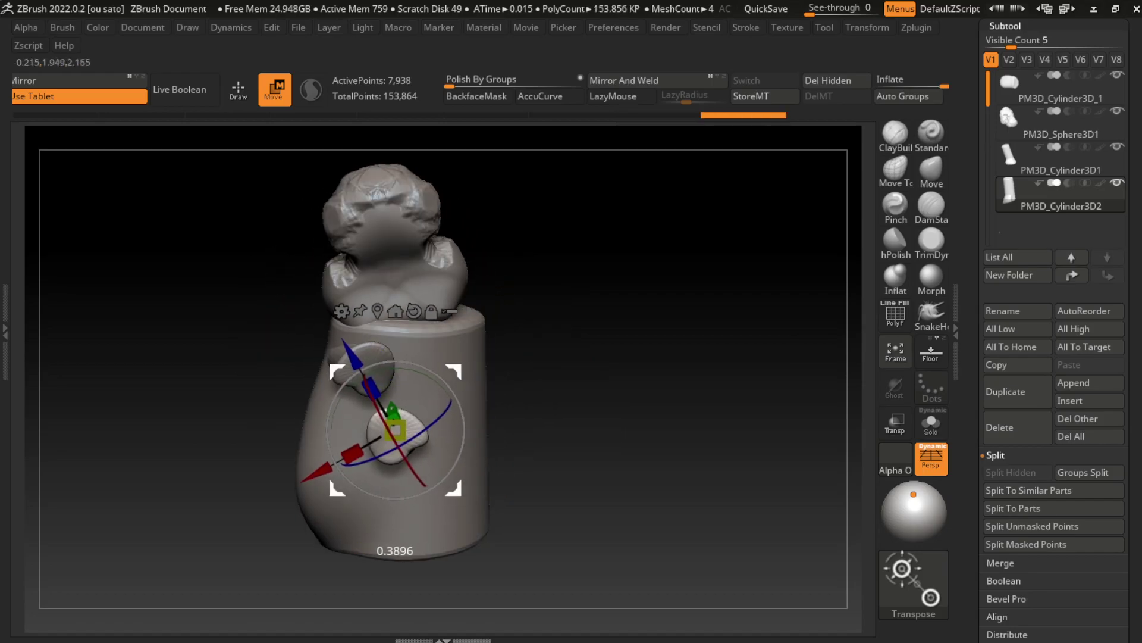
click(143, 27)
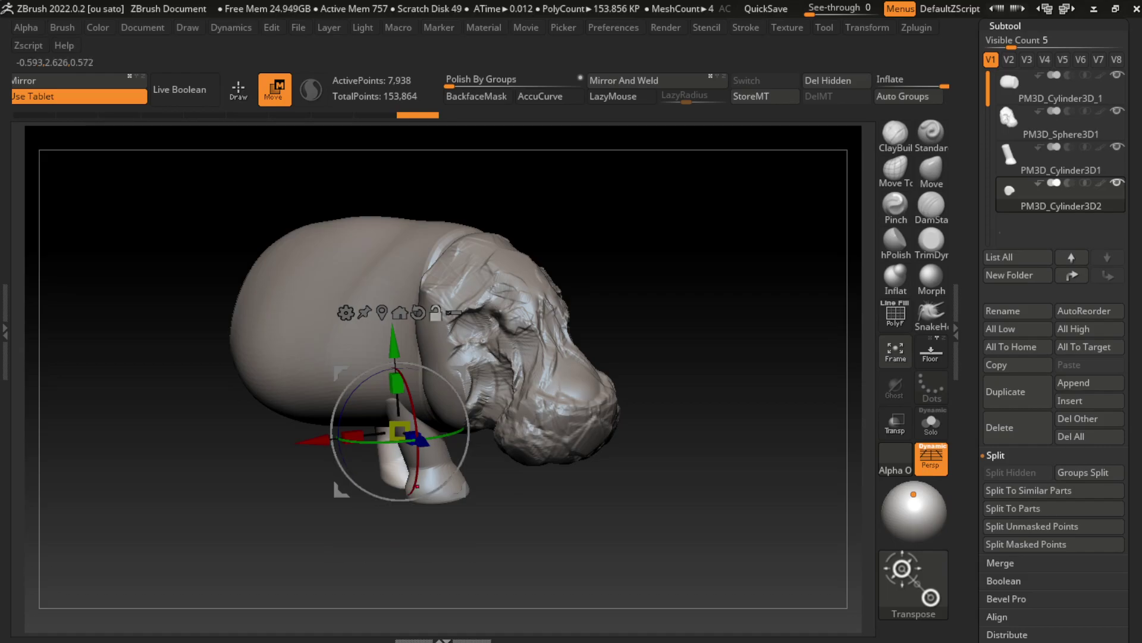
key(Up)
Duplicate the leg, move the copy toward the rear, and stand it upright
click(1018, 392)
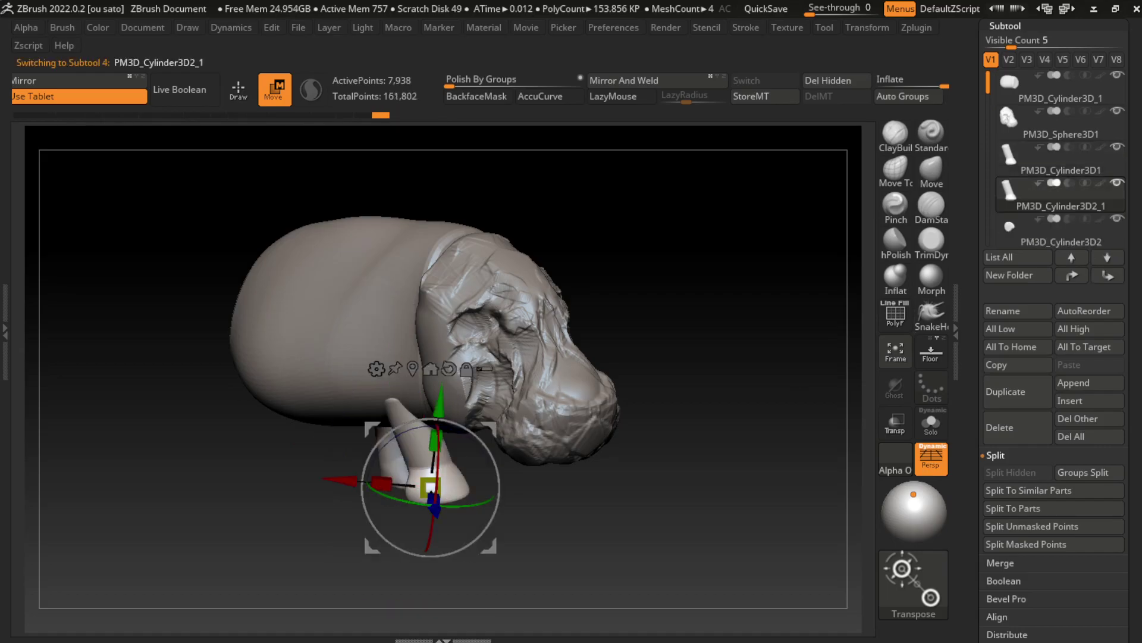
drag(381, 482, 214, 479)
drag(262, 526, 298, 506)
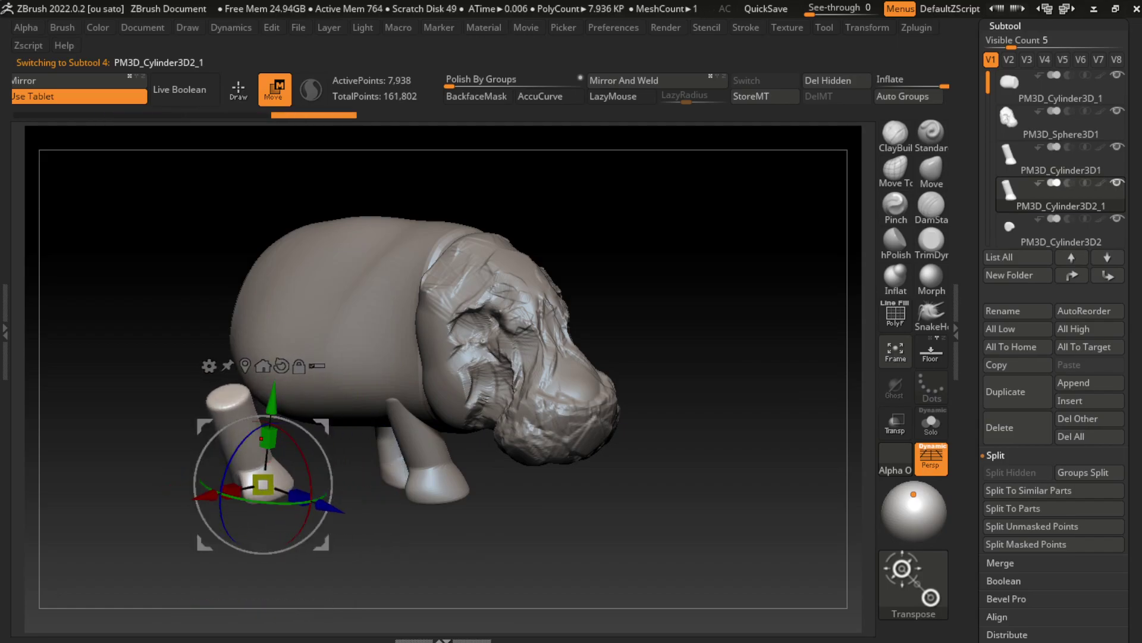
drag(196, 505, 203, 452)
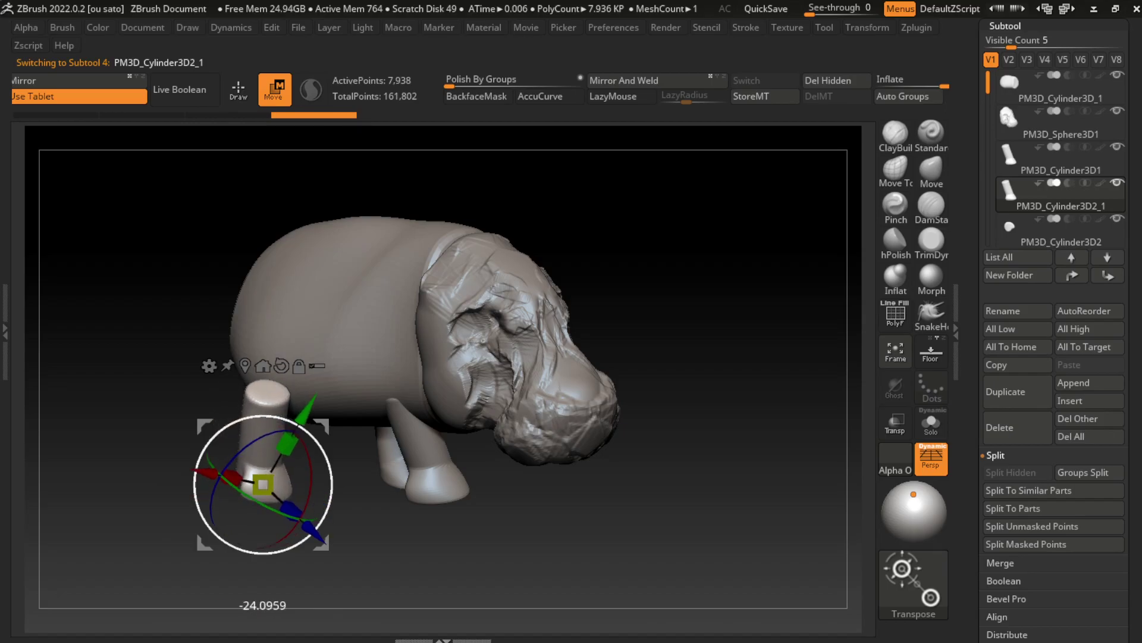
drag(263, 484, 262, 476)
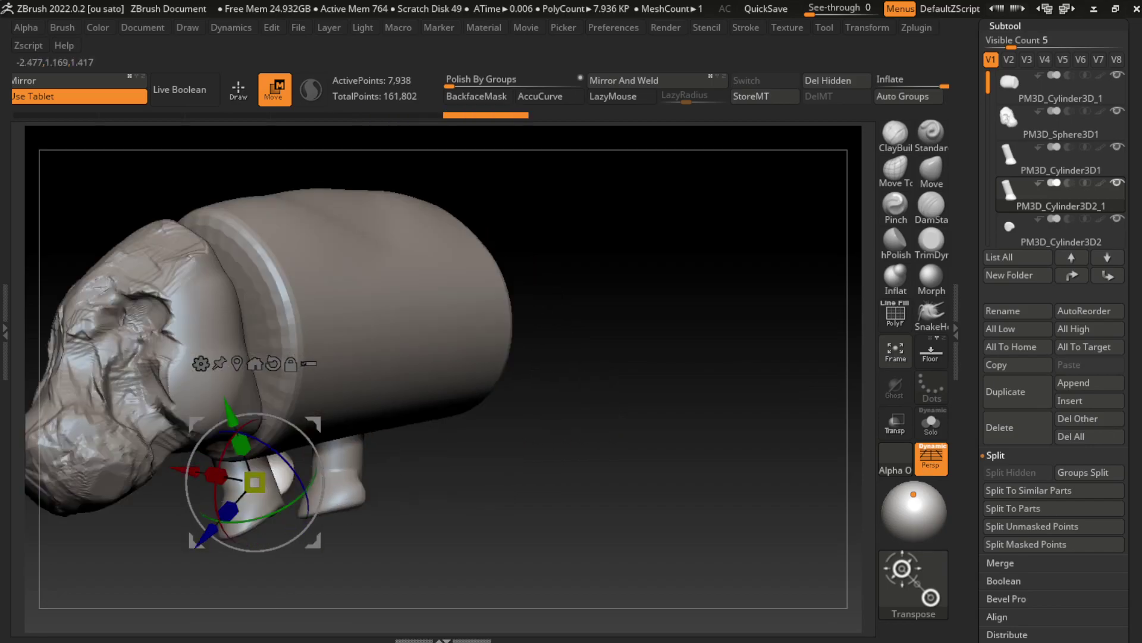
drag(536, 565, 417, 417)
Lower the hind leg under the body's back end and fine-tune its position and angle
drag(254, 482, 365, 543)
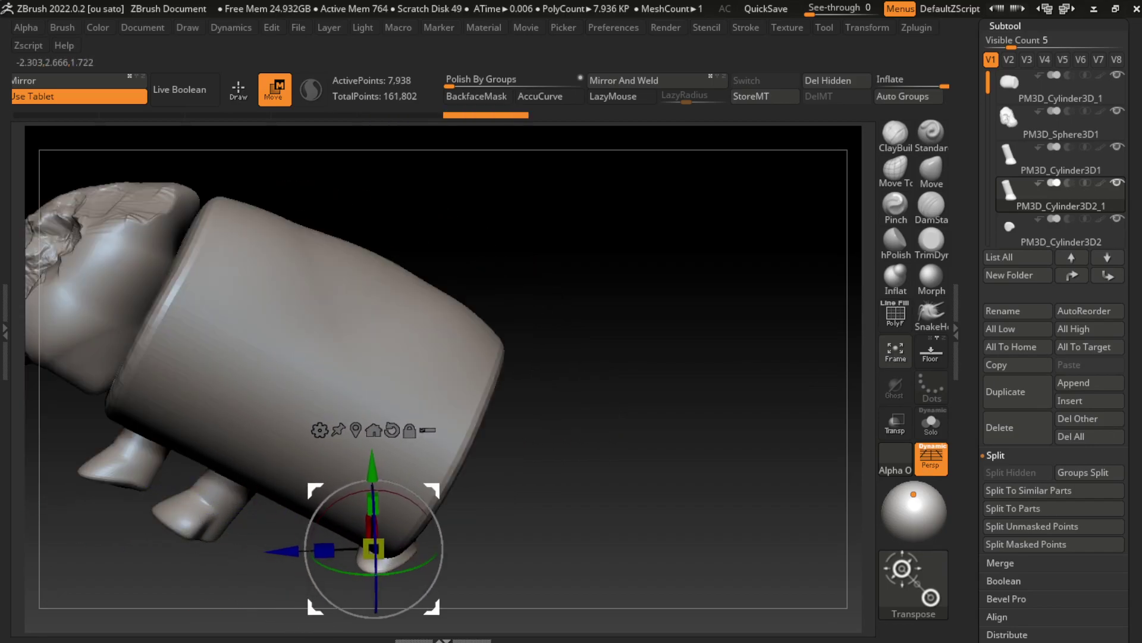
drag(595, 565, 452, 453)
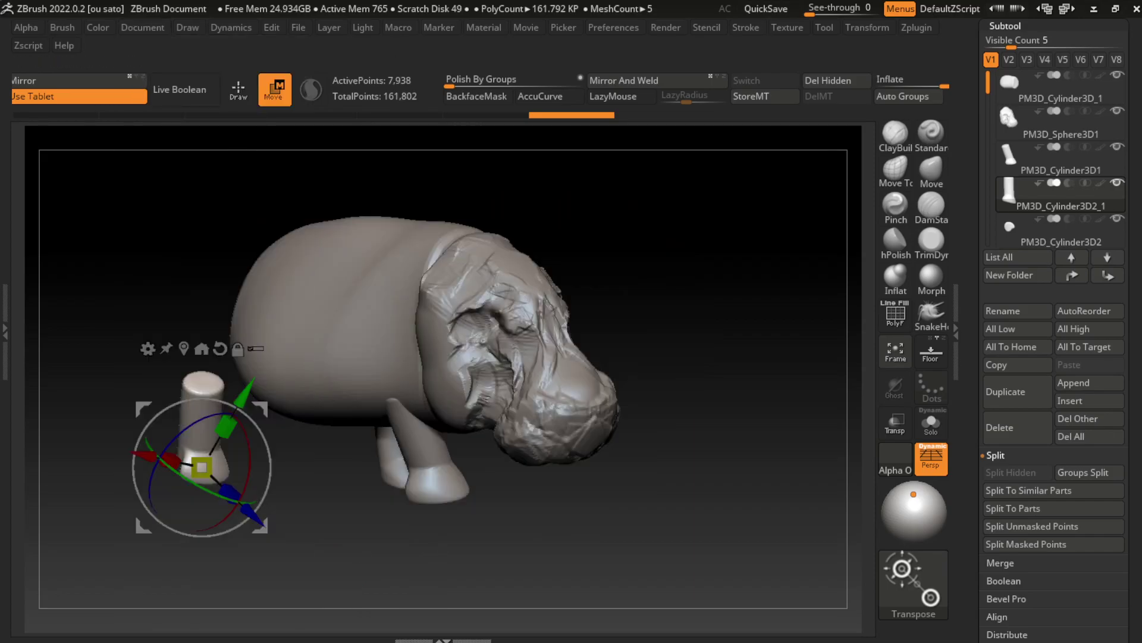
mouse_move(202, 467)
mouse_down()
mouse_move(224, 454)
mouse_move(269, 478)
mouse_up()
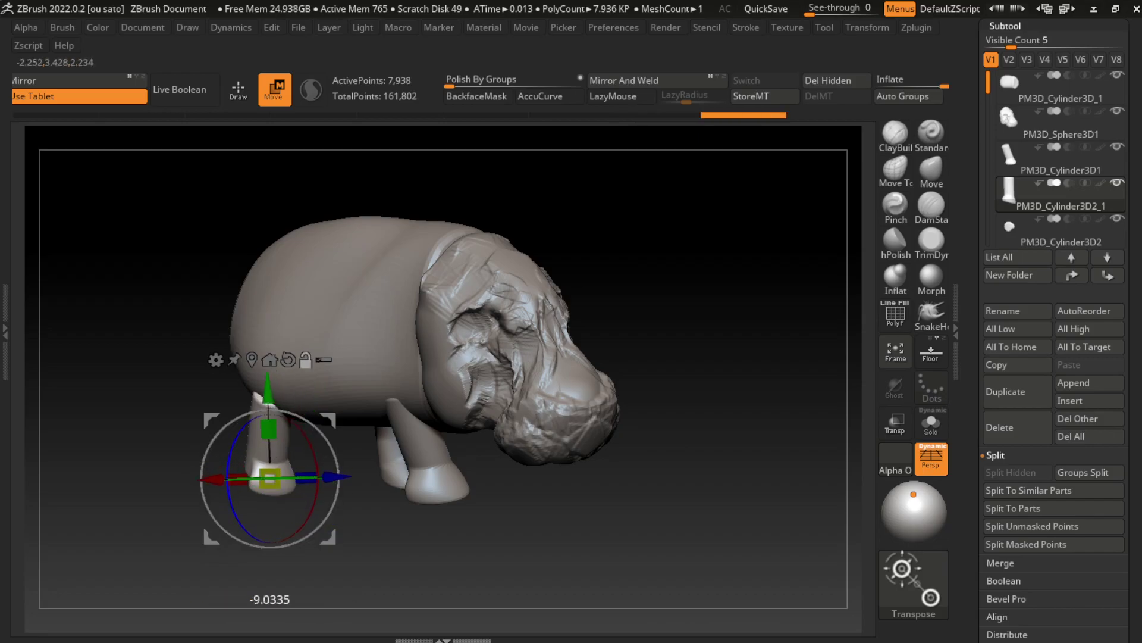
drag(300, 479, 277, 481)
drag(536, 535, 476, 533)
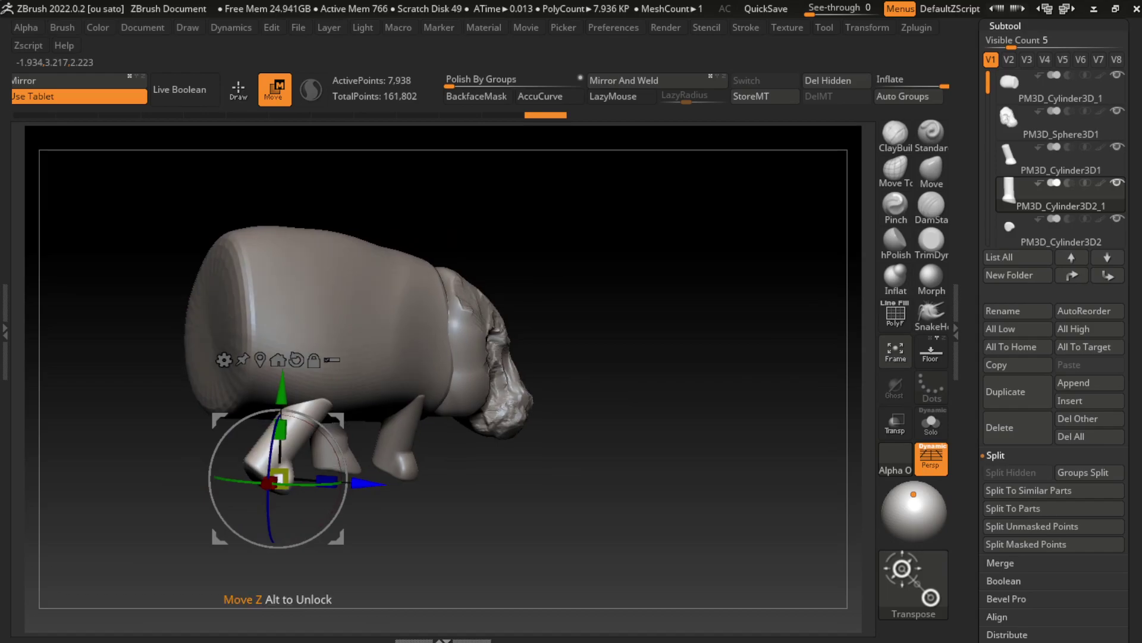
drag(275, 473, 244, 476)
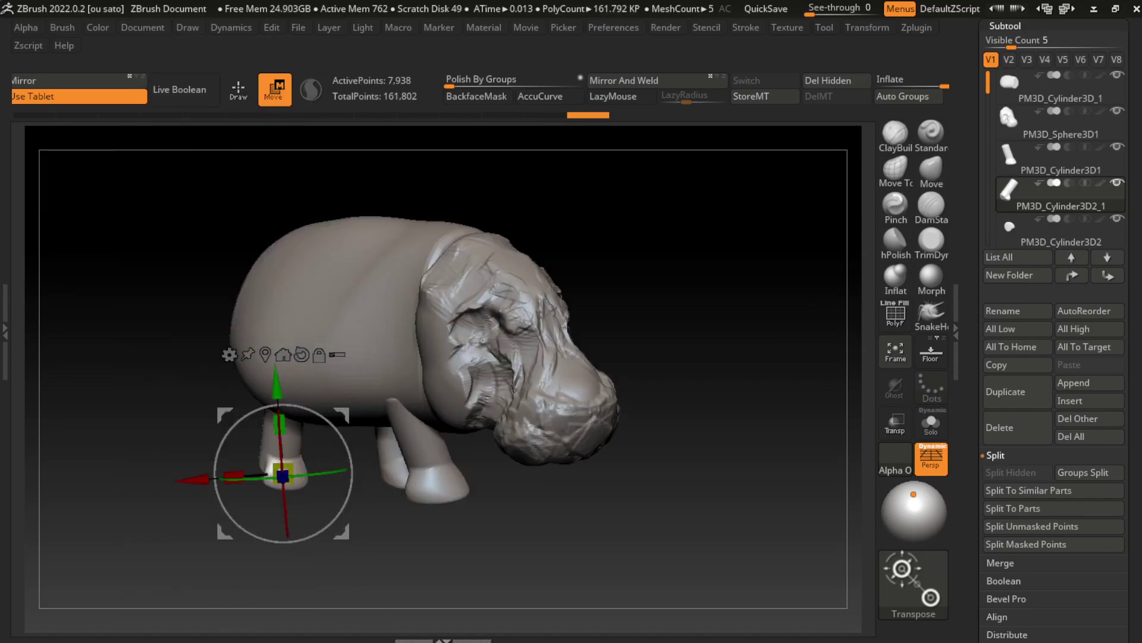
drag(234, 475, 218, 477)
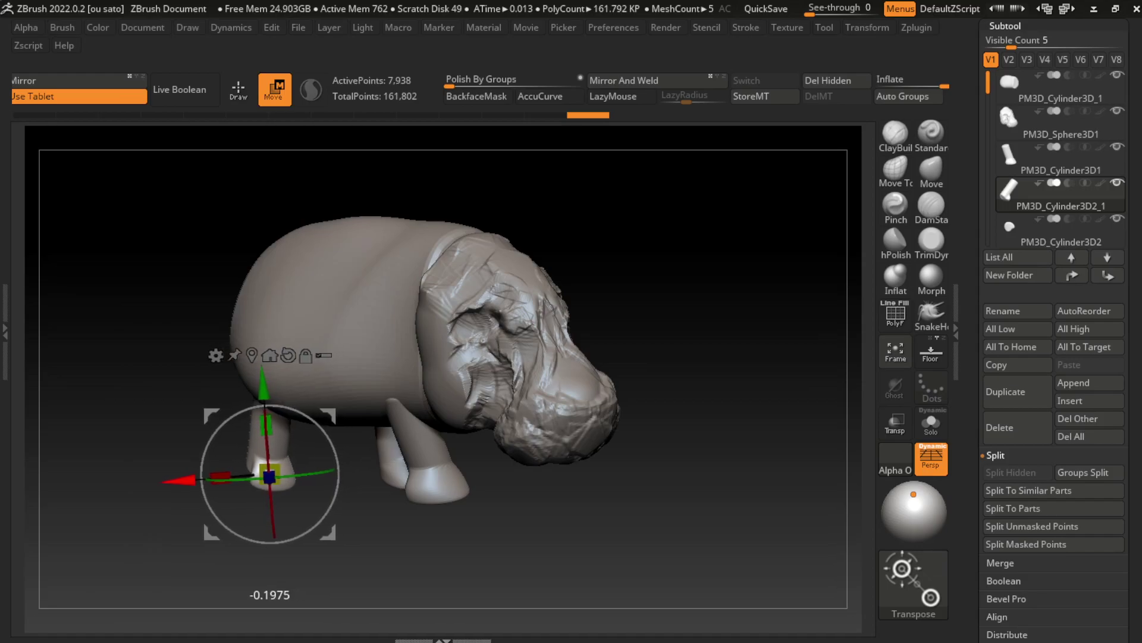
drag(265, 406, 257, 406)
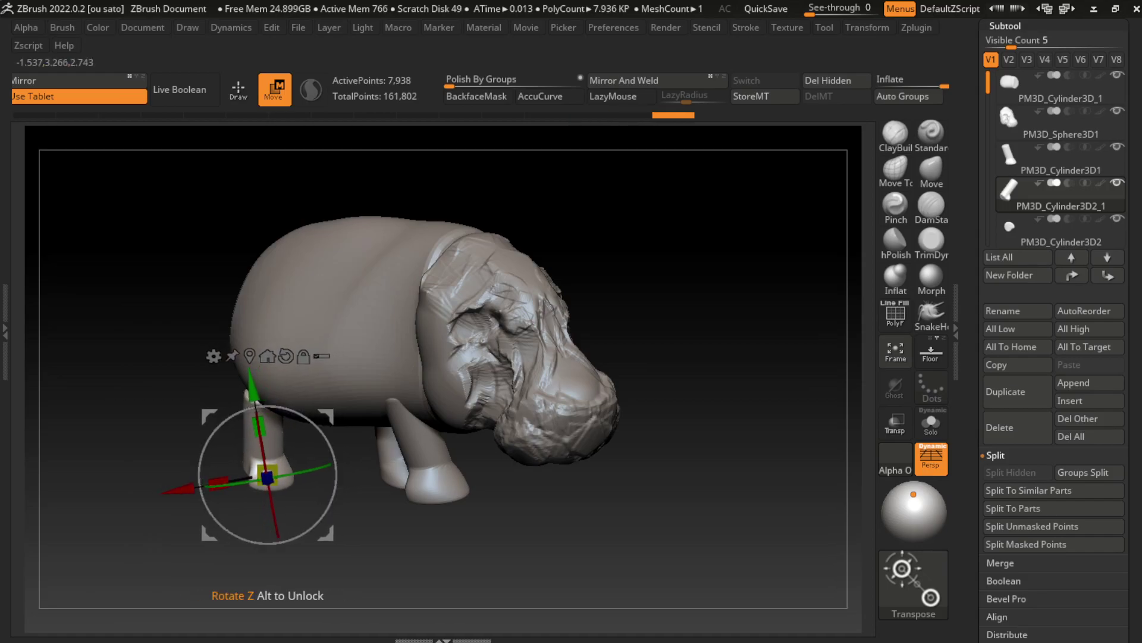
mouse_move(273, 512)
mouse_down()
mouse_move(256, 518)
mouse_move(264, 516)
mouse_up()
drag(220, 480, 230, 476)
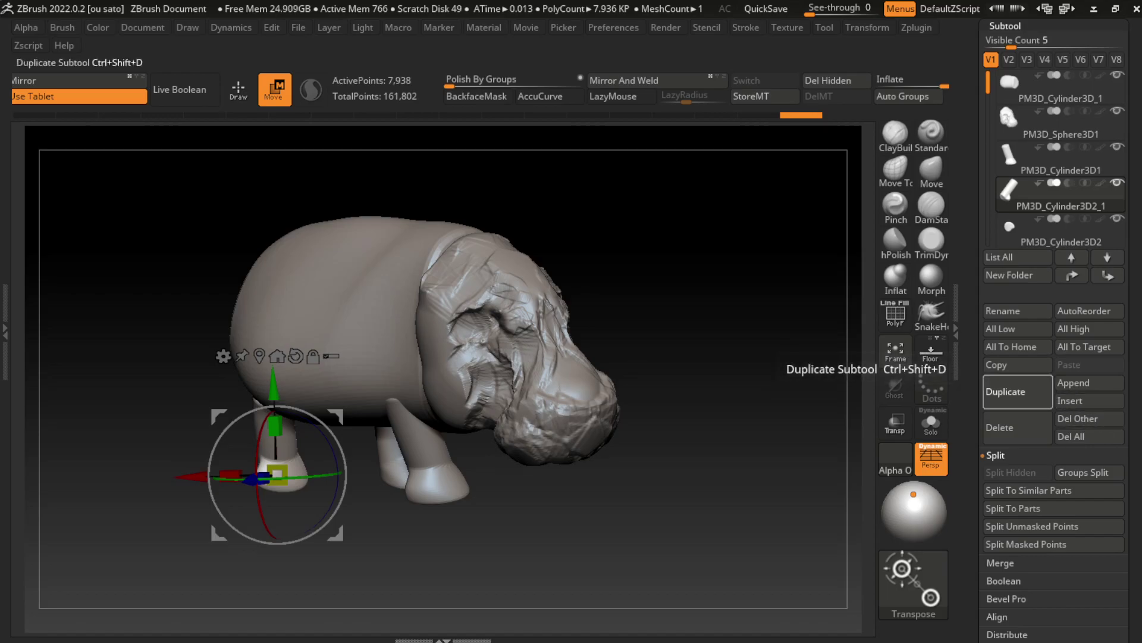
Duplicate the hind leg, slide it over, tilt it on X, and set it under the rump
click(1011, 391)
drag(193, 476, 268, 476)
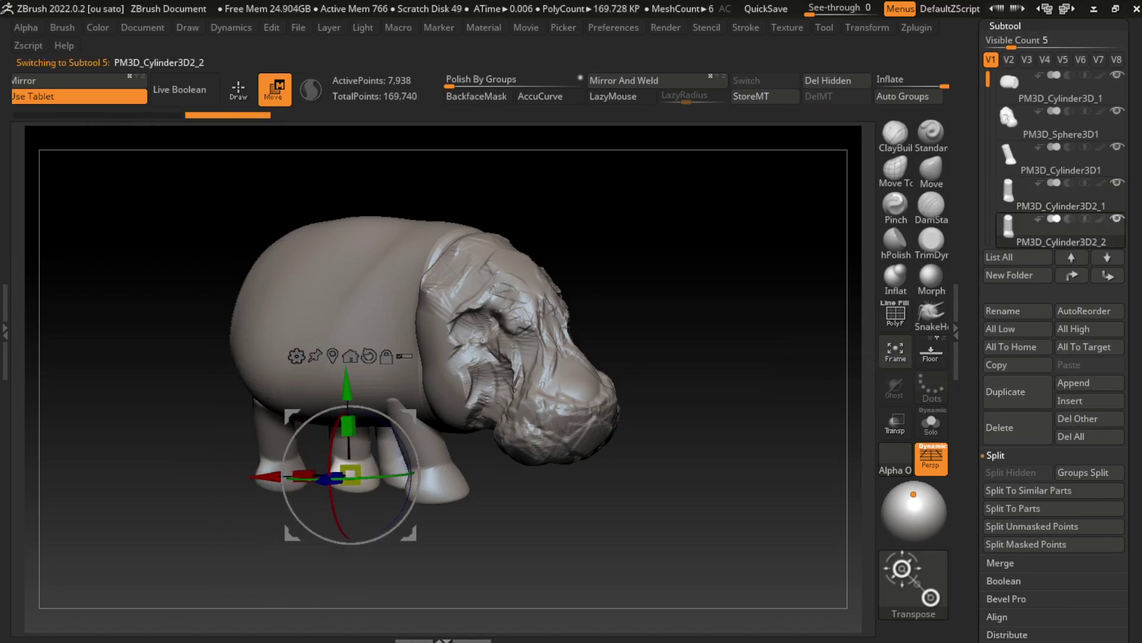
mouse_move(333, 407)
mouse_down()
mouse_move(373, 405)
mouse_move(357, 402)
mouse_move(343, 370)
mouse_up()
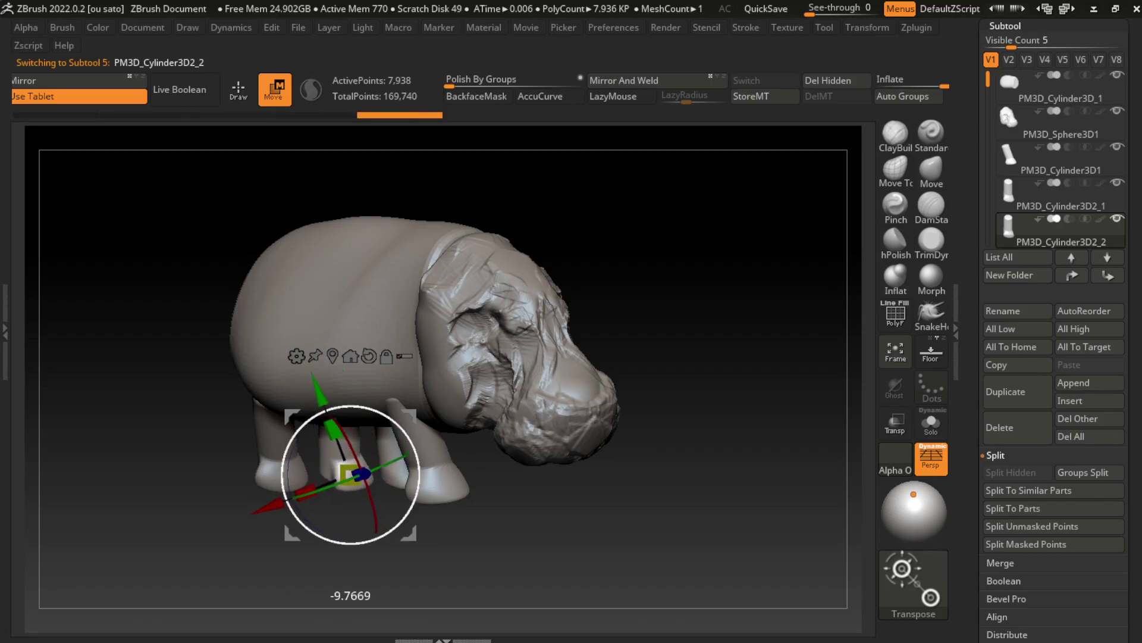
click(368, 509)
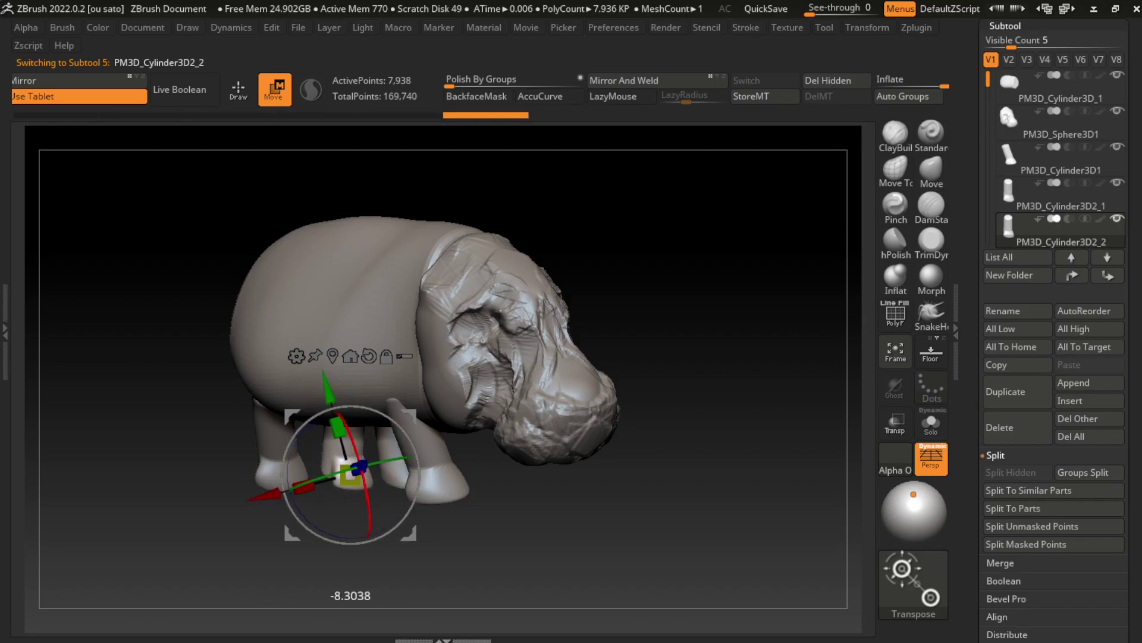
mouse_move(368, 511)
mouse_down()
mouse_move(370, 520)
mouse_move(284, 505)
mouse_up()
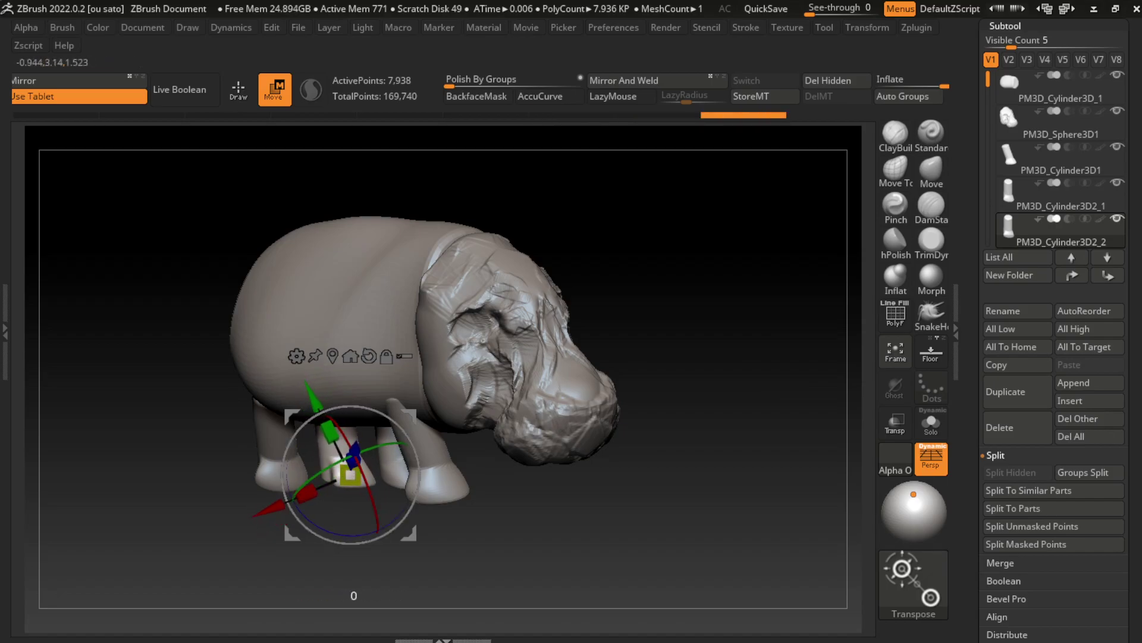
drag(256, 515, 298, 518)
drag(535, 506, 595, 500)
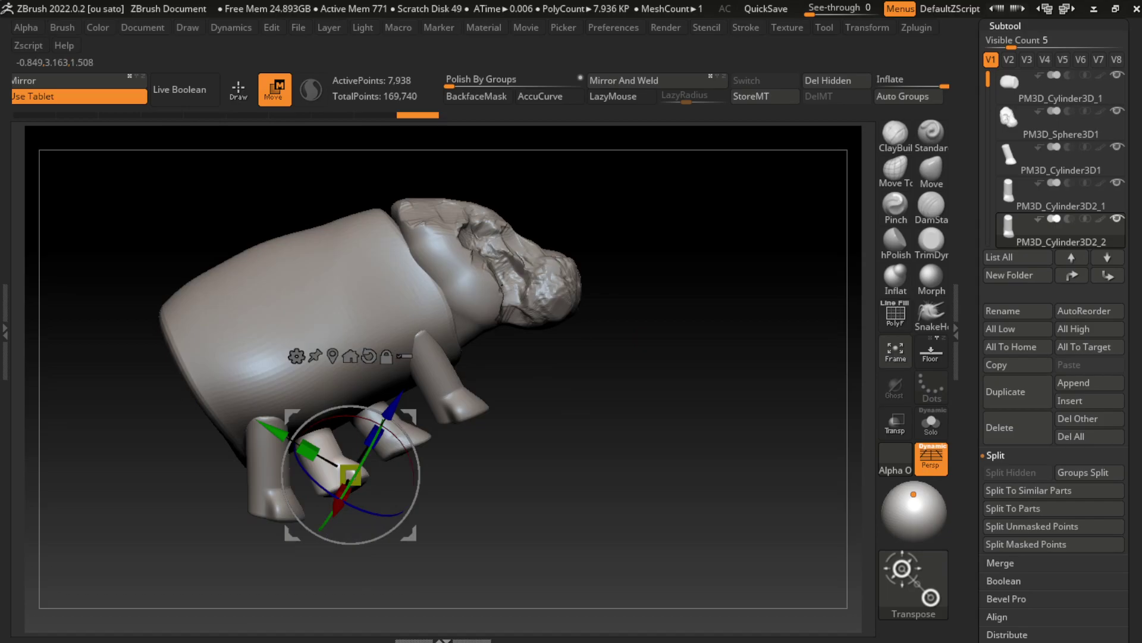
drag(351, 474, 287, 490)
click(143, 28)
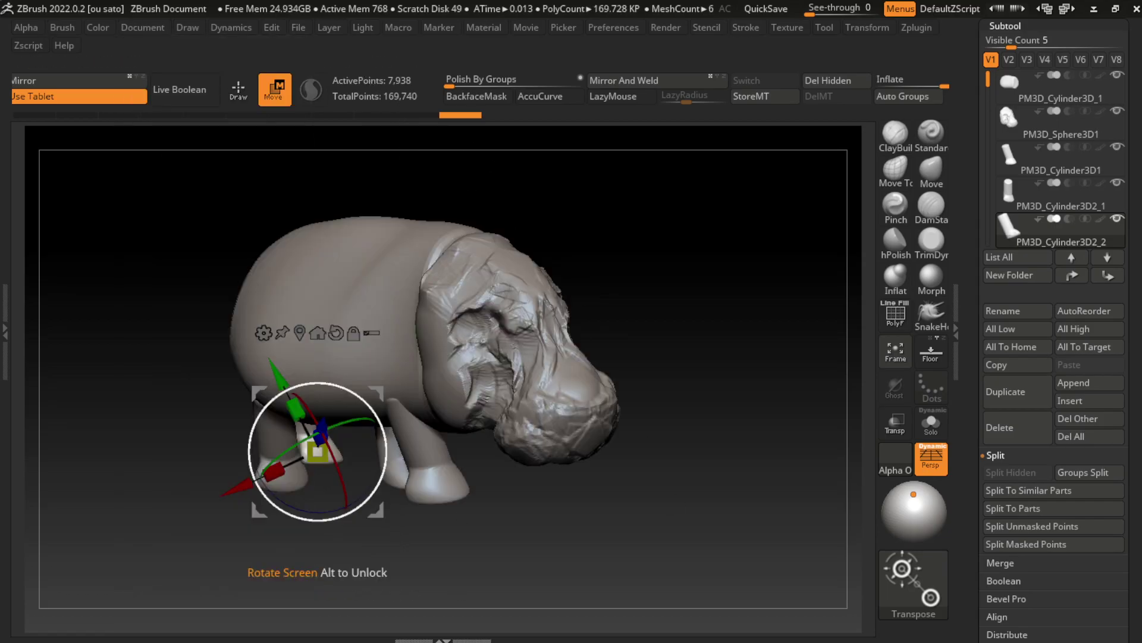
drag(317, 452, 347, 474)
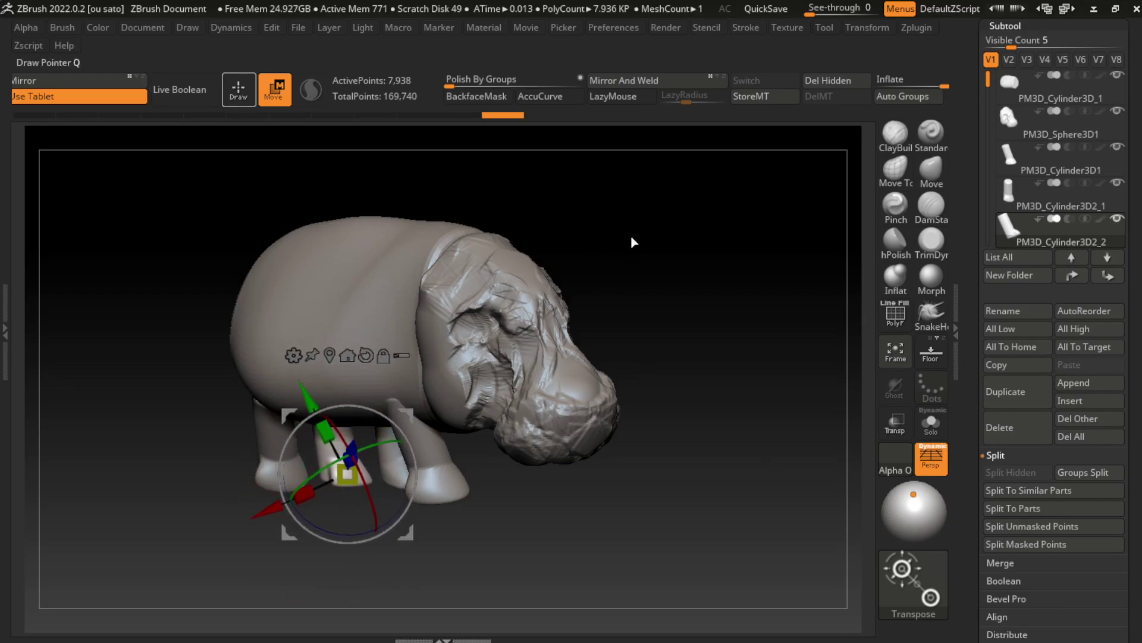
Return to Draw mode, select the body subtool and set the brush size to 1000
key(q)
drag(587, 558, 589, 551)
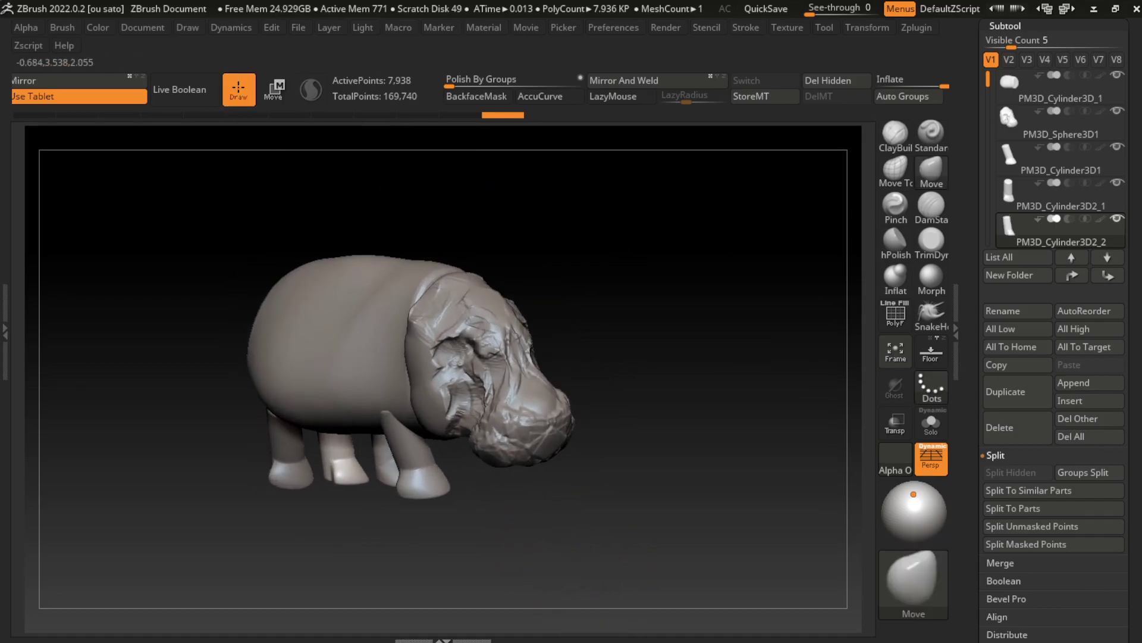
alt+click(367, 357)
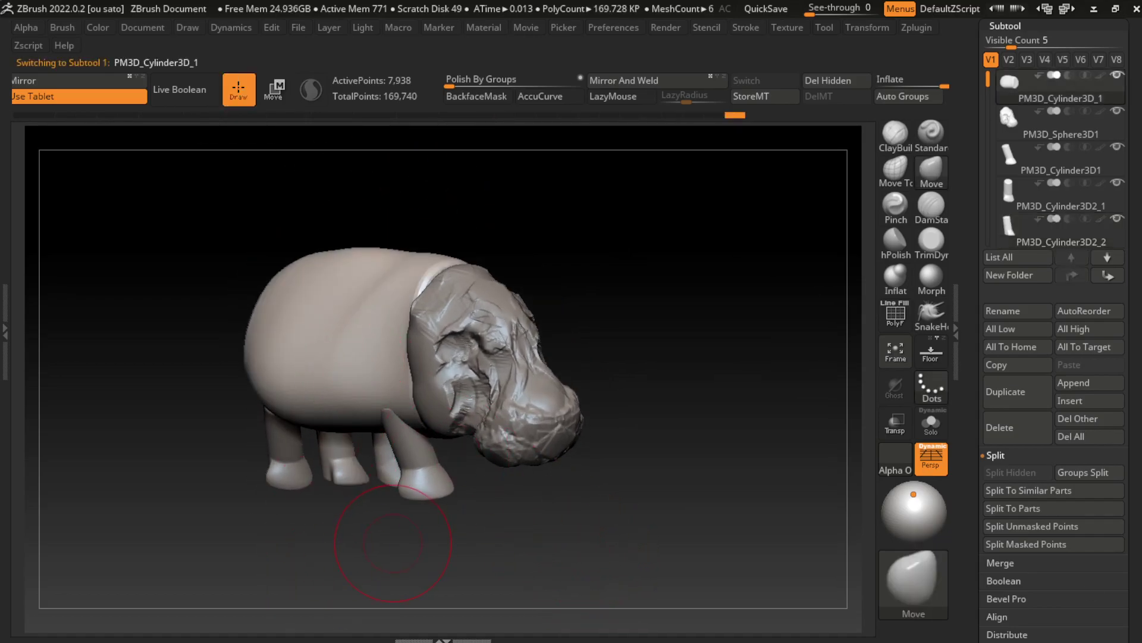
key(s)
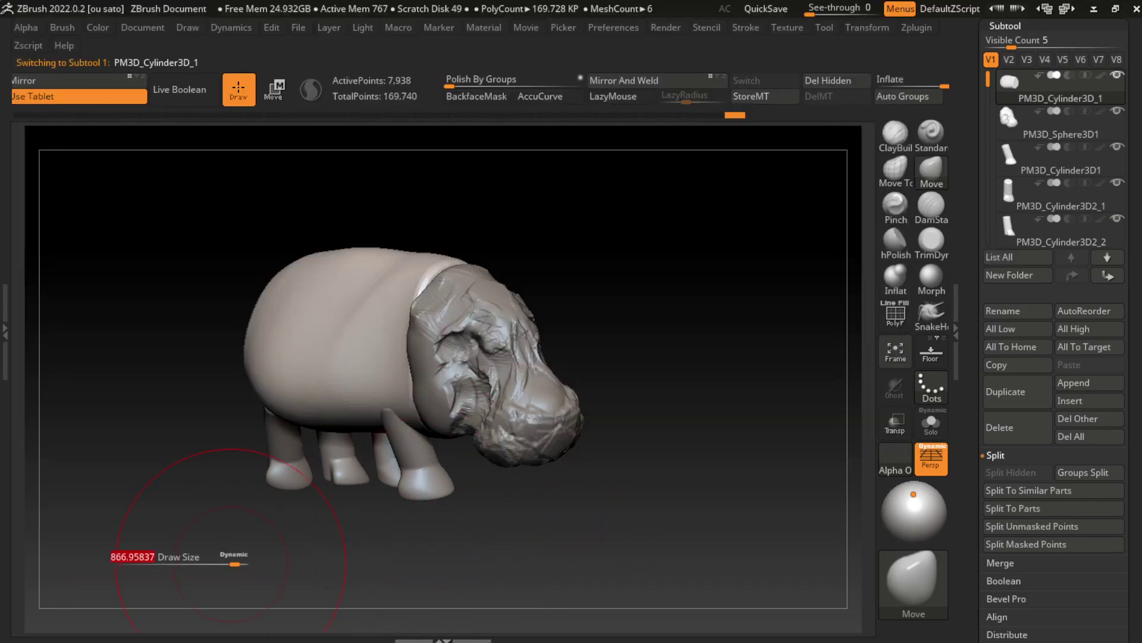
key(s)
Undo the stray bulge, shrink the brush to about 657 and select the PM3D_Sphere3D1 head
mouse_move(244, 557)
mouse_down()
mouse_move(196, 476)
mouse_move(243, 434)
mouse_up()
key(s)
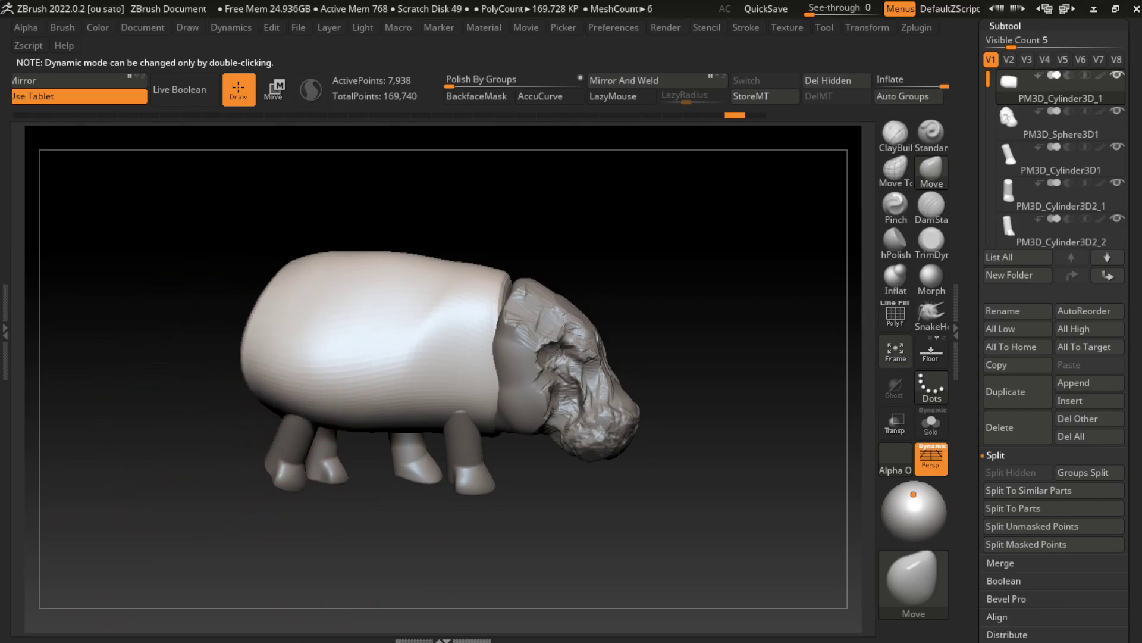
click(143, 28)
click(159, 583)
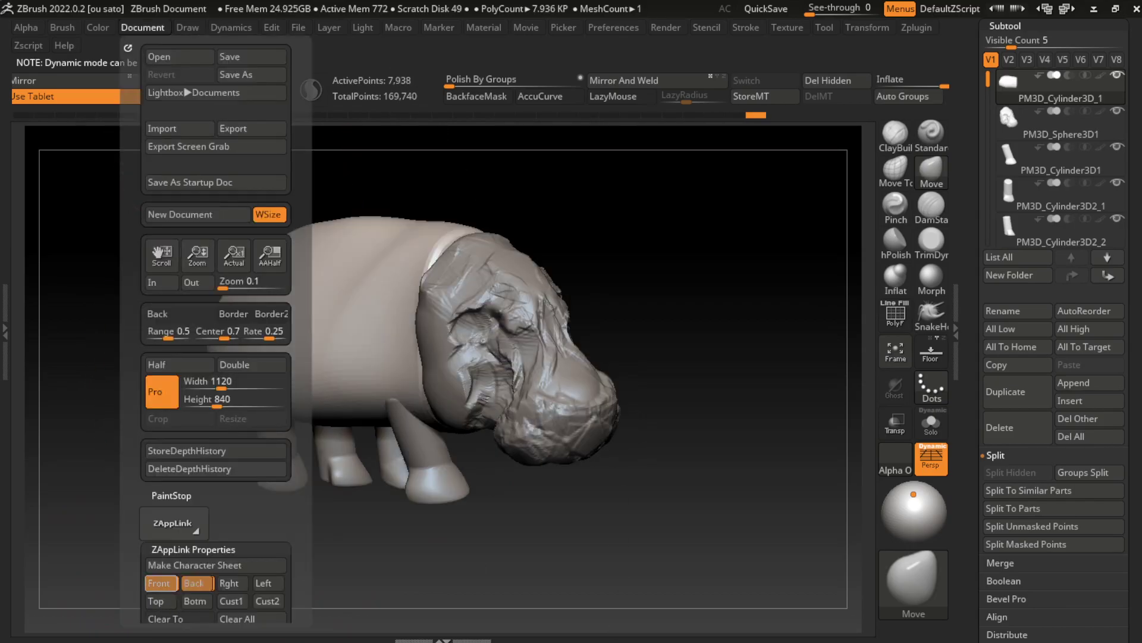
key(ctrl+z)
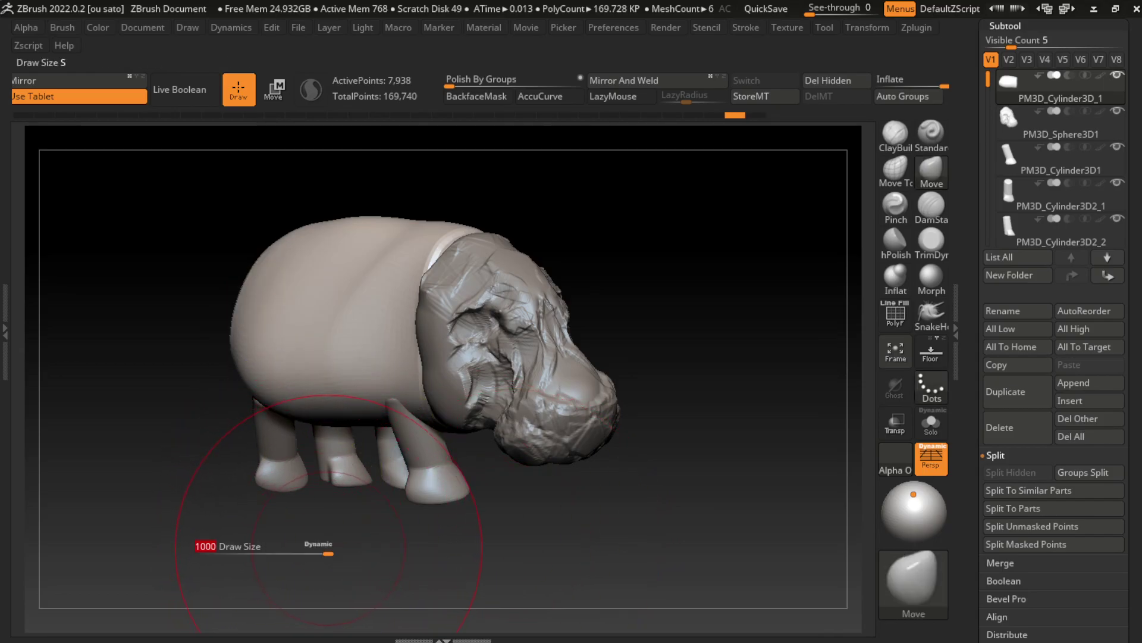
drag(328, 554, 303, 553)
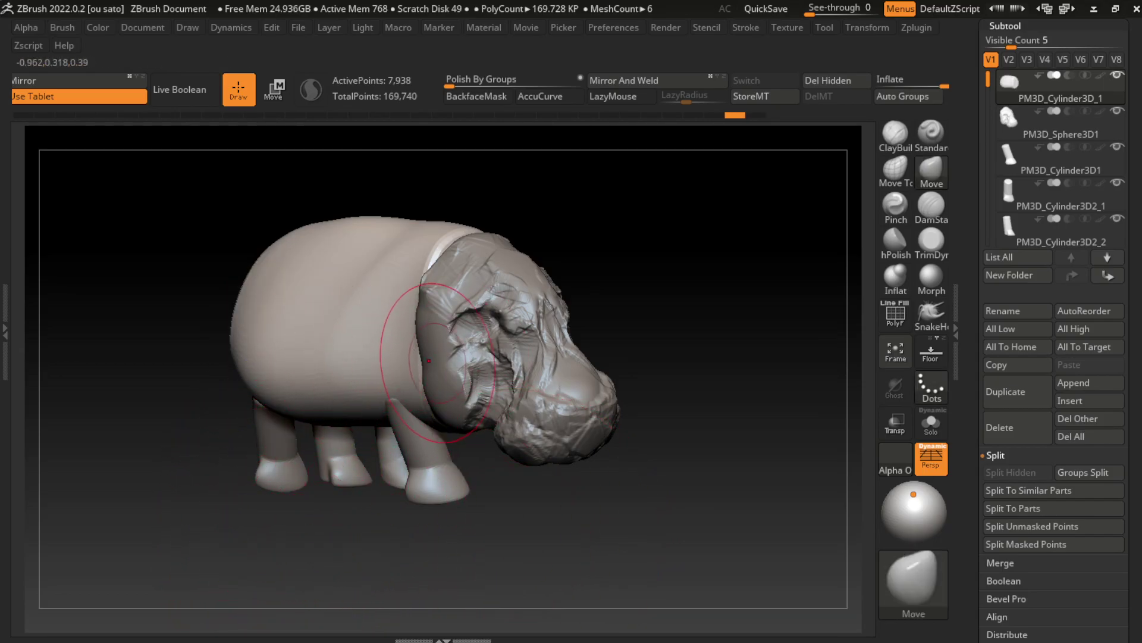
alt+click(540, 465)
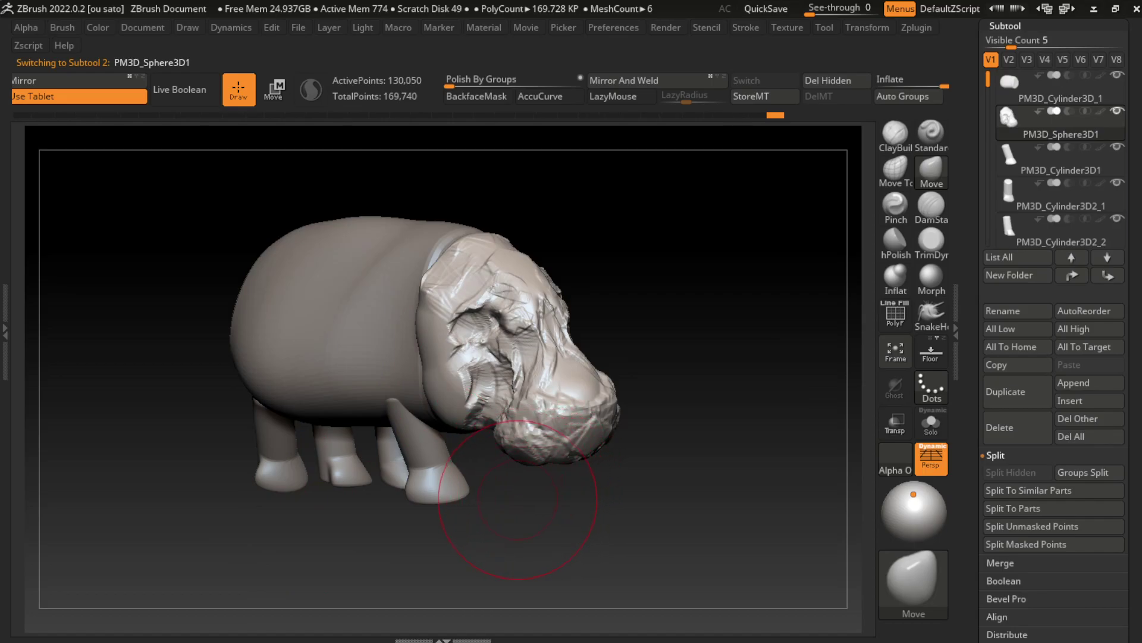
Build up the neck seam with the ClayBuildup brush using LazyMouse
drag(508, 518, 510, 536)
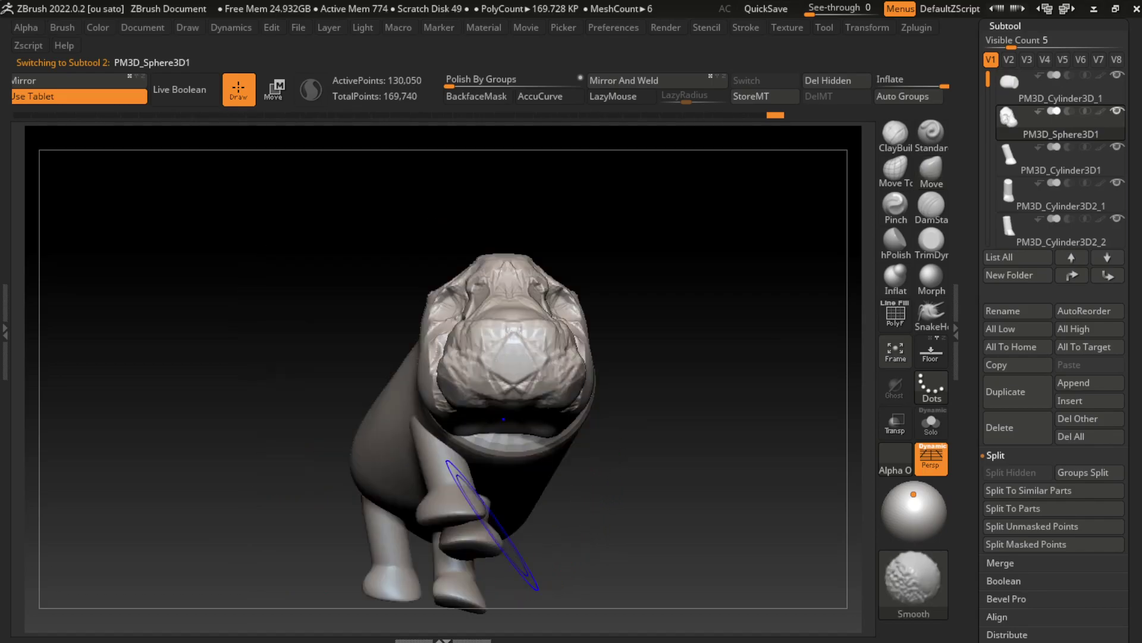
click(143, 28)
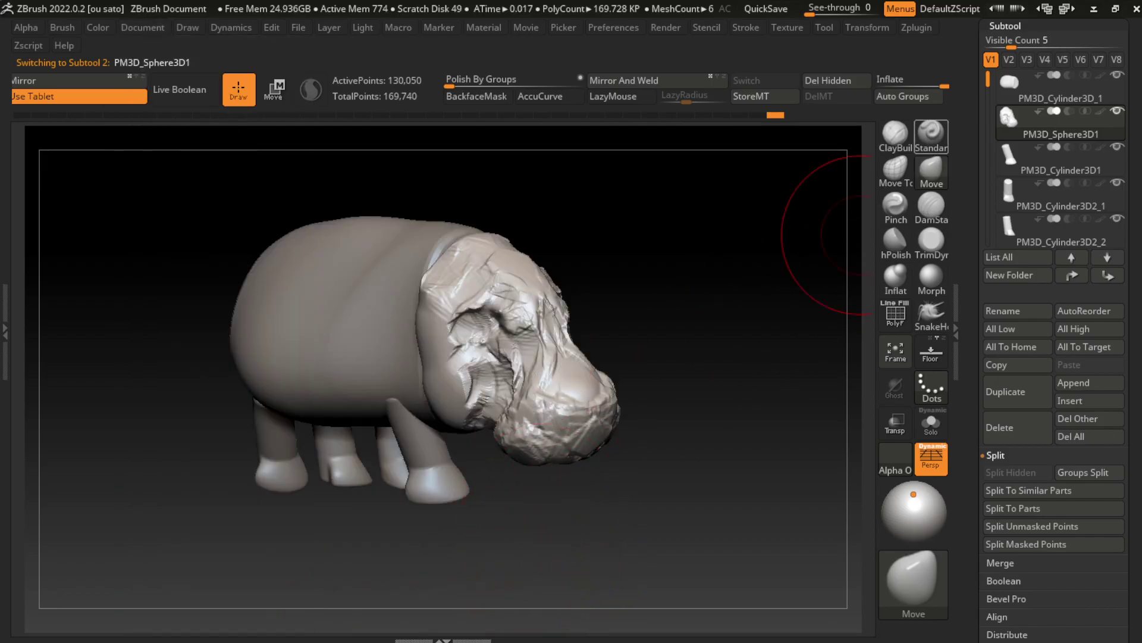
click(895, 134)
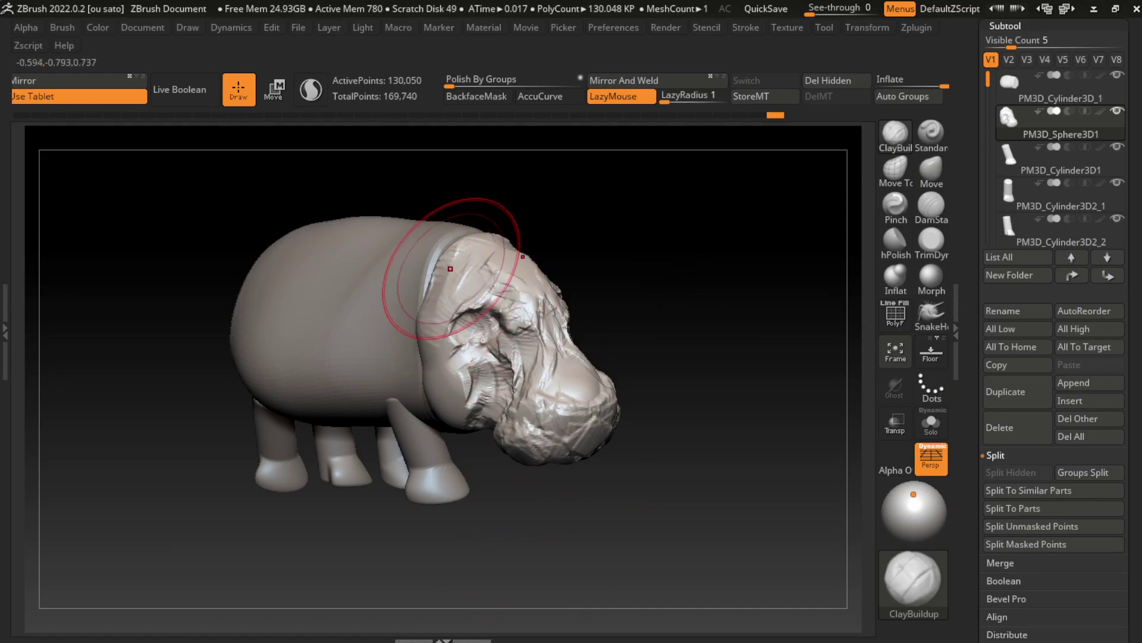
drag(409, 184, 390, 221)
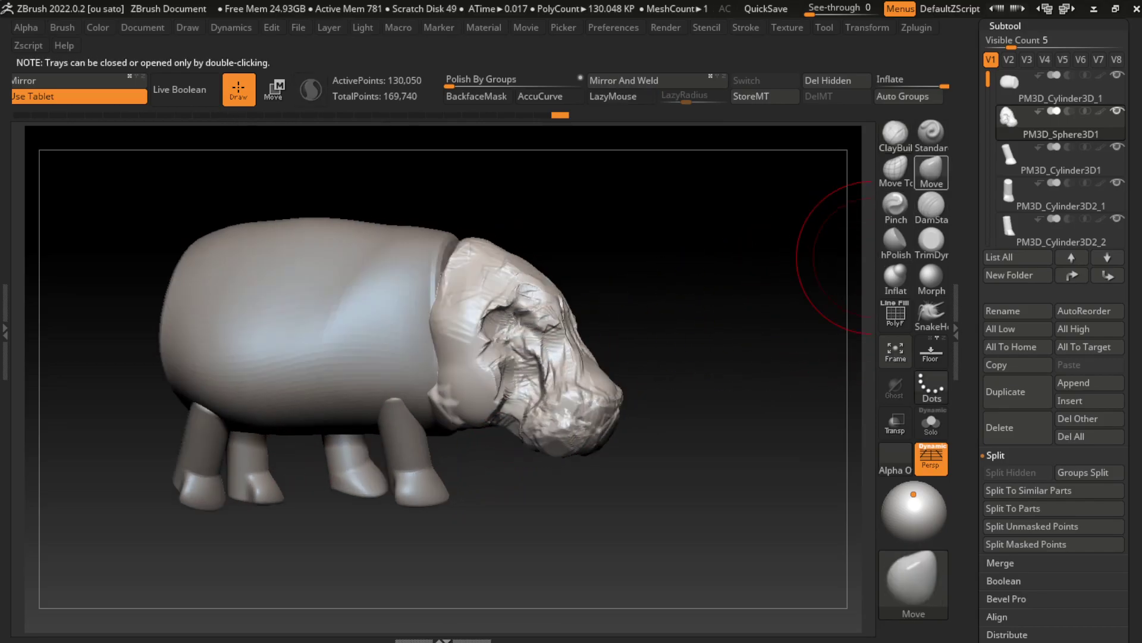
Pull the jaw and neck into a smooth bulge, then reduce the brush size to about 190
drag(523, 424, 437, 387)
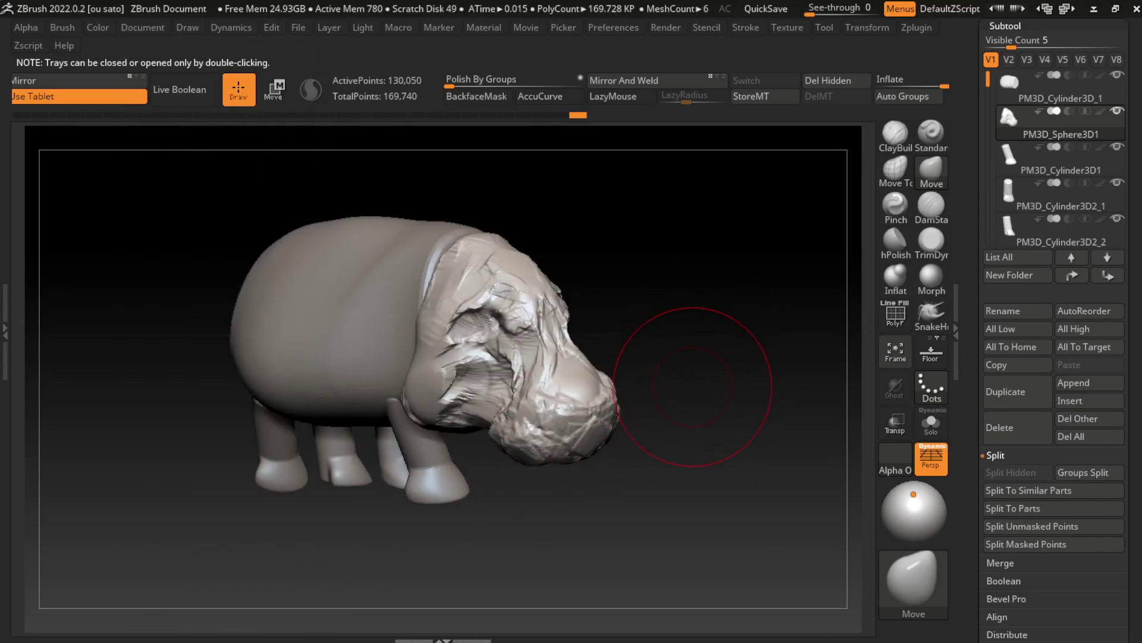
mouse_move(688, 369)
ctrl+right_down()
mouse_move(789, 359)
mouse_move(739, 350)
ctrl+right_up()
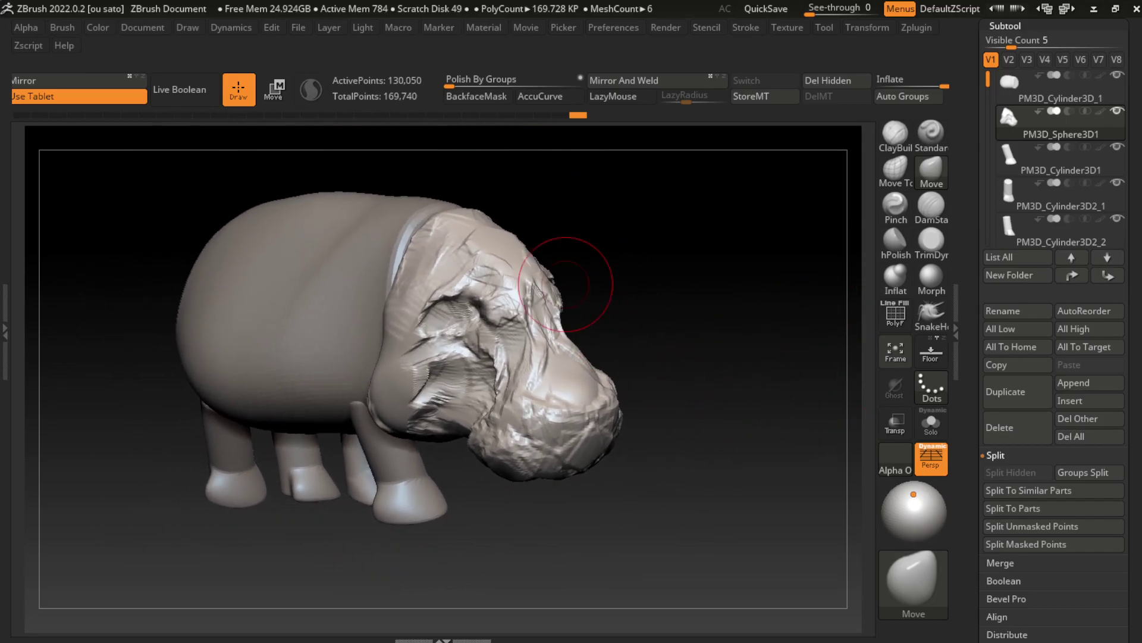
click(142, 27)
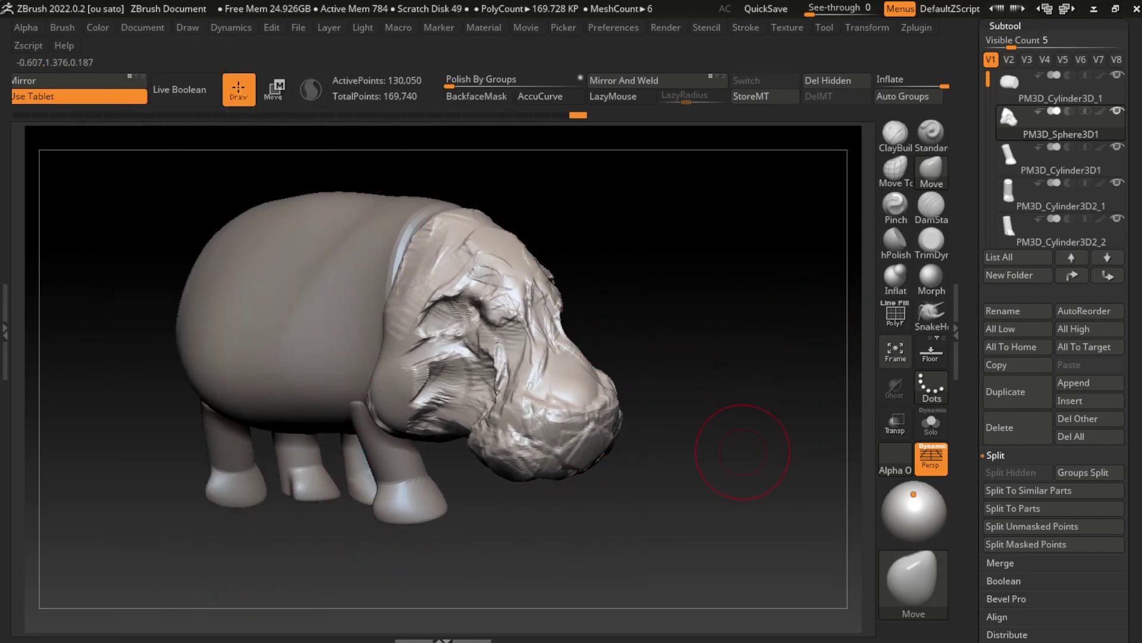
mouse_move(742, 452)
right_down()
mouse_move(752, 497)
mouse_move(773, 337)
right_up()
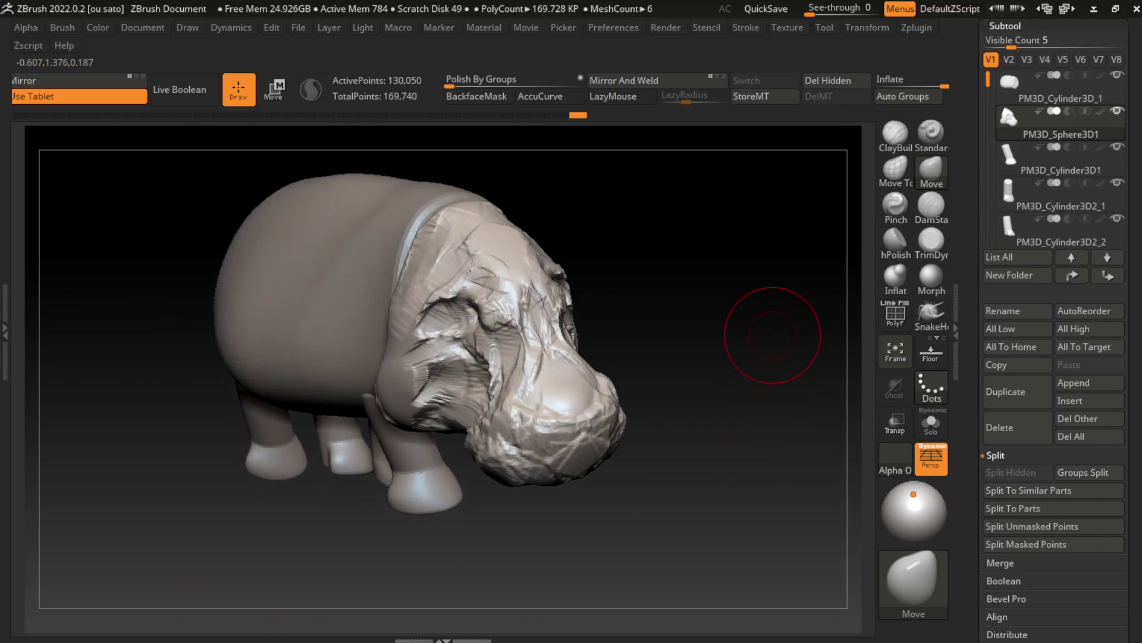
click(142, 28)
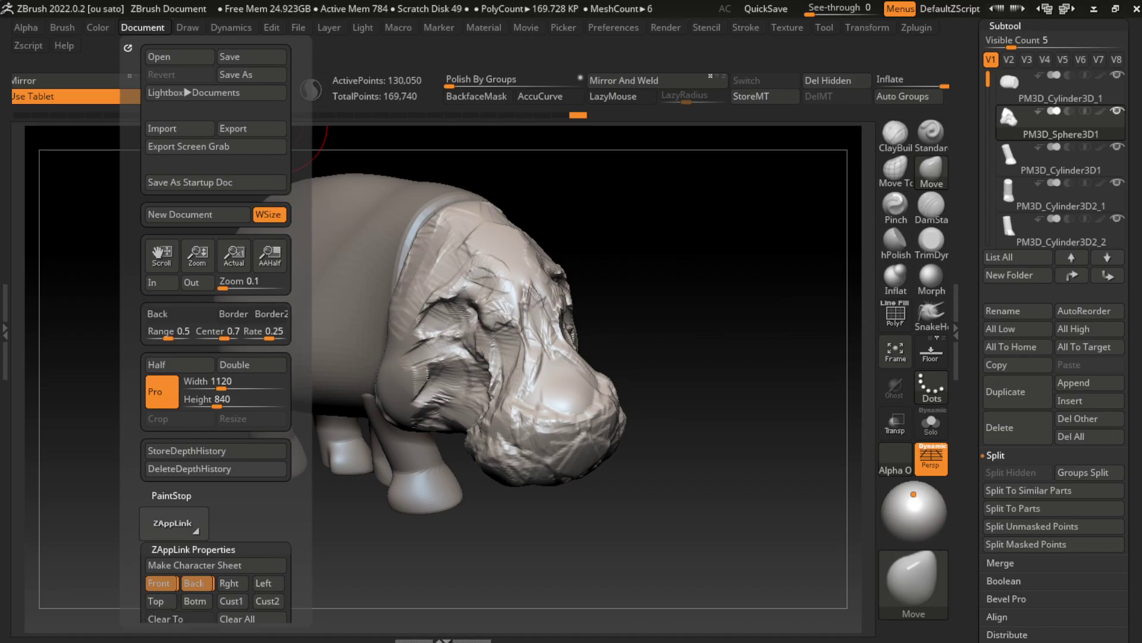
key(s)
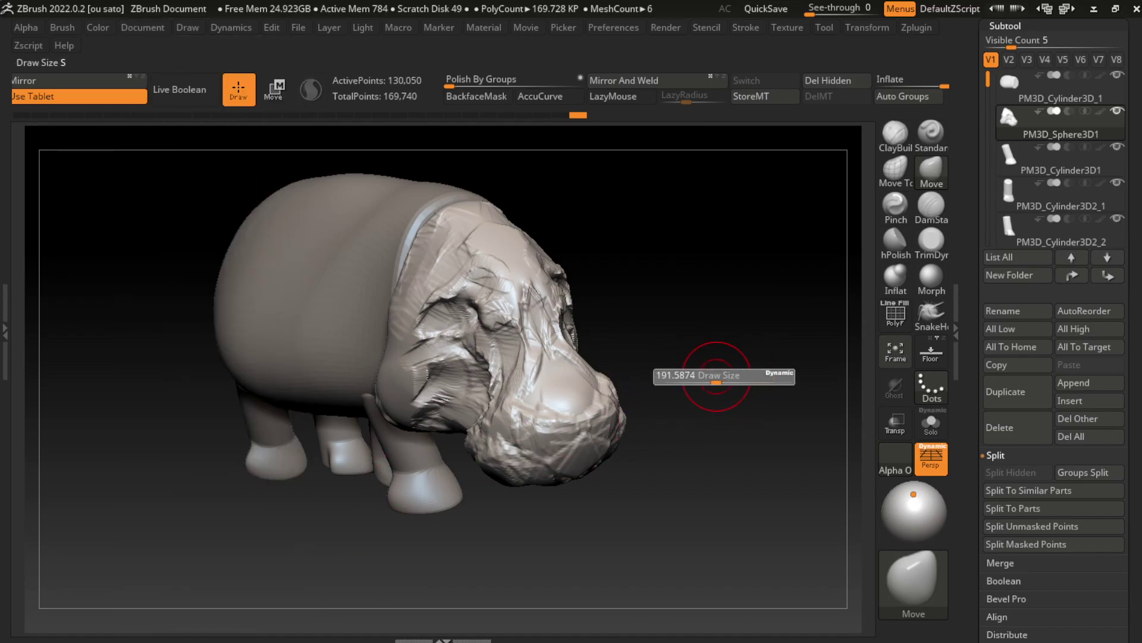
scroll(740, 336, up, 2)
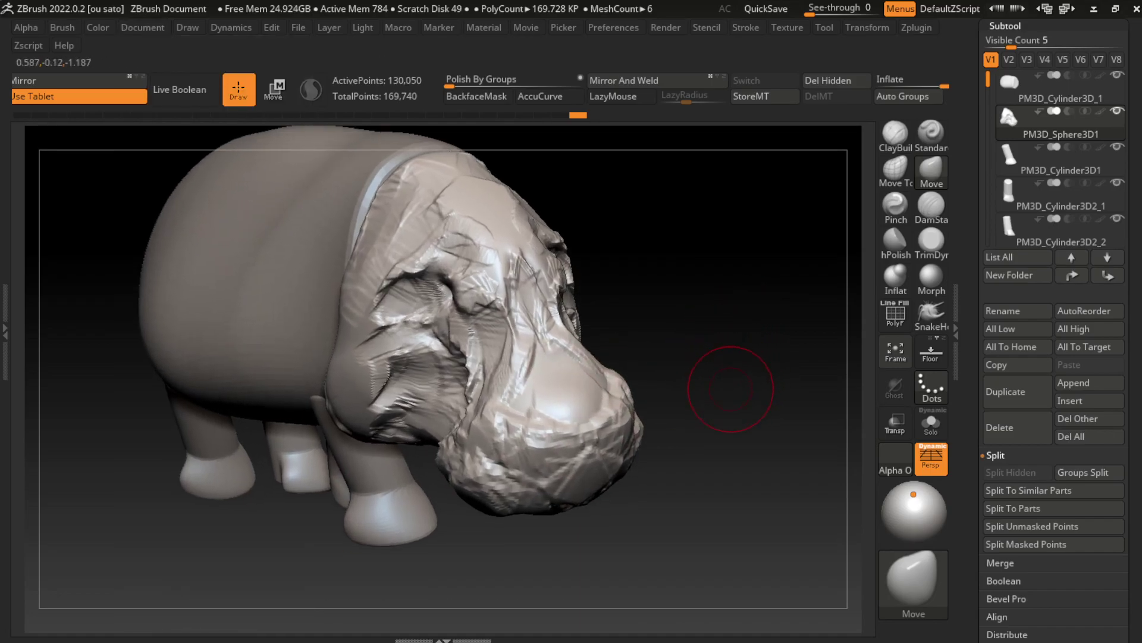
Build up the cheek and snout with ClayBuildup, then carve crease lines across the lower snout with DamStandard
click(895, 133)
drag(694, 396, 679, 395)
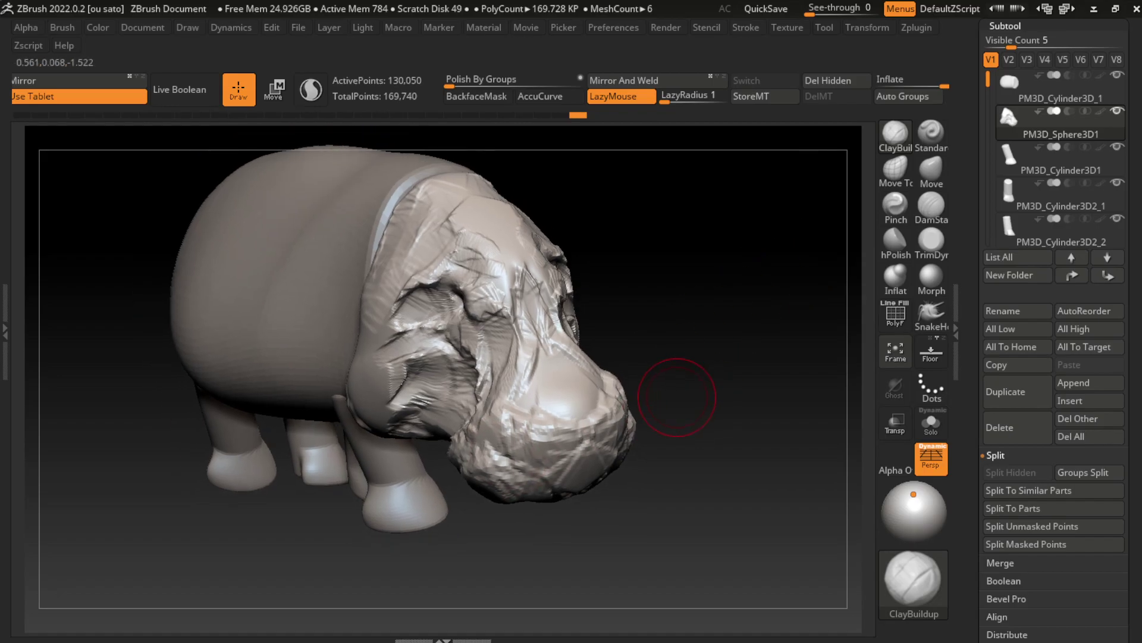
drag(503, 372, 479, 366)
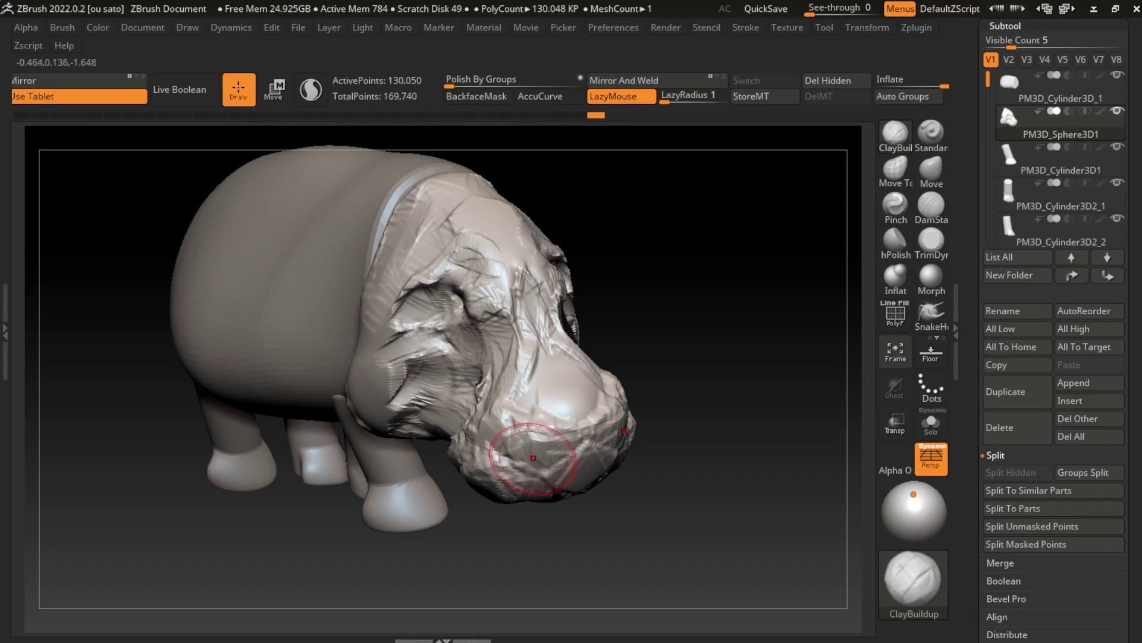
drag(470, 366, 565, 422)
key(b)
click(932, 205)
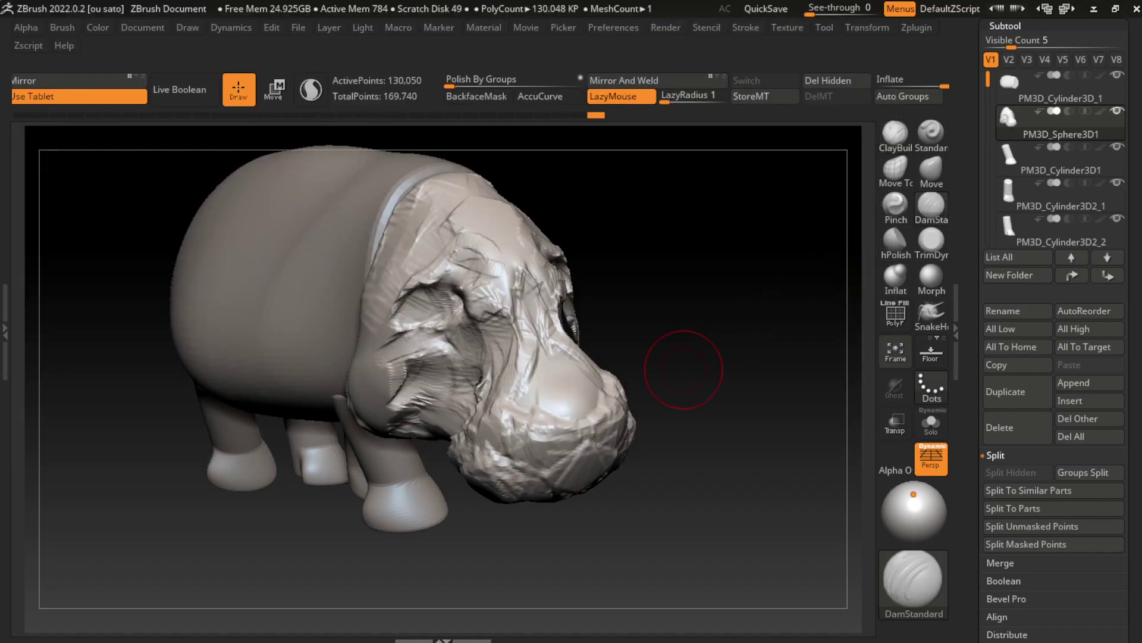
drag(552, 452, 619, 416)
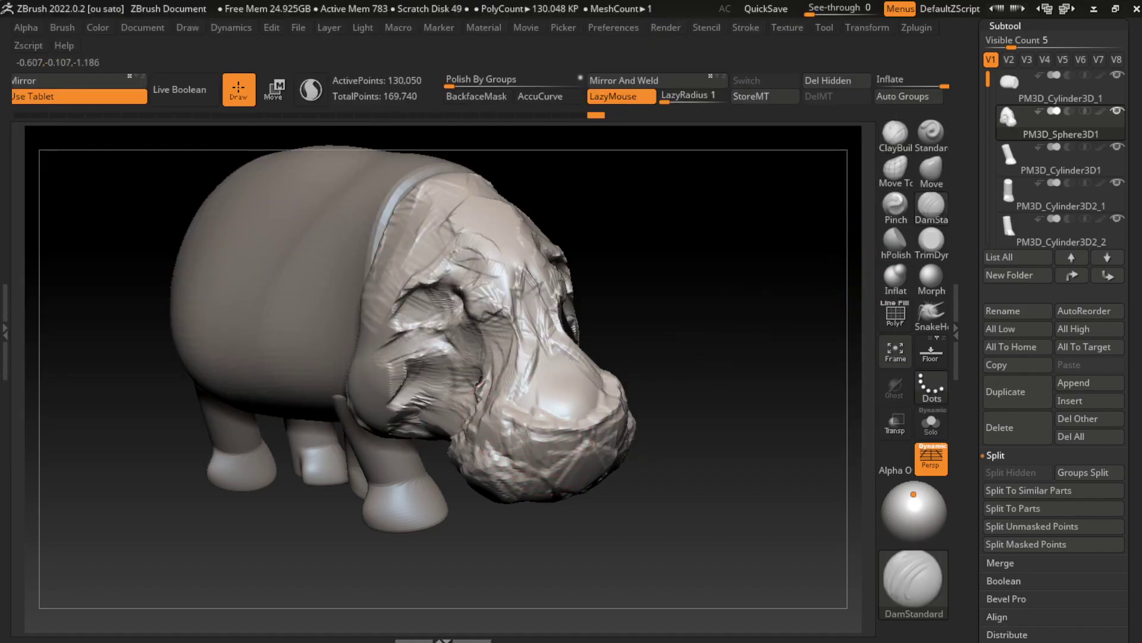
Add ClayBuildup strokes over the upper and lower snout, including vertical clay streaks
click(895, 134)
drag(582, 333, 523, 381)
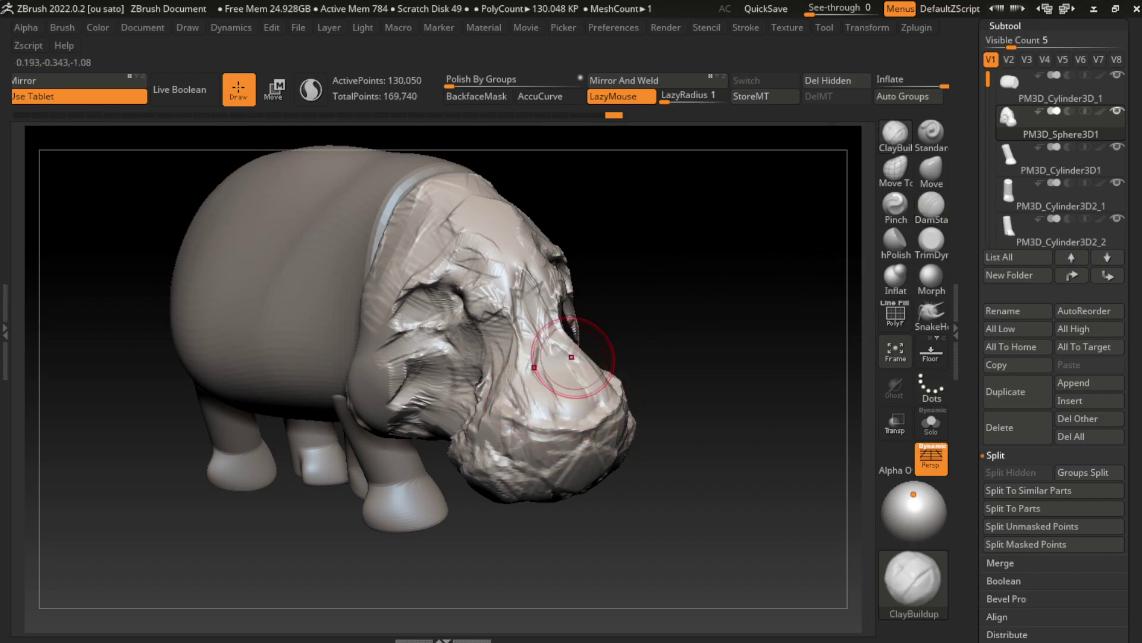
mouse_move(599, 345)
mouse_down()
mouse_move(530, 502)
mouse_move(511, 451)
mouse_up()
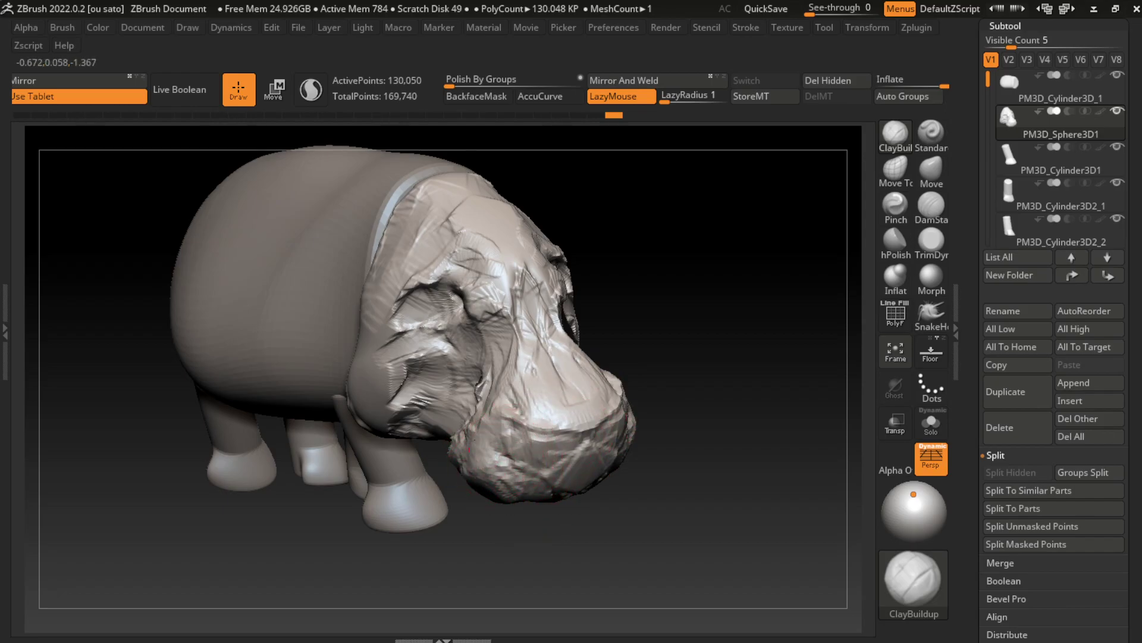
mouse_move(515, 473)
mouse_down()
mouse_move(485, 434)
mouse_move(547, 429)
mouse_move(479, 425)
mouse_move(547, 422)
mouse_move(604, 443)
mouse_up()
mouse_move(535, 470)
mouse_down()
mouse_move(526, 462)
mouse_move(507, 482)
mouse_up()
Carve a vertical DamStandard groove into the lower snout, enable Sculptris Pro and show Tool > Geometry
mouse_move(573, 525)
mouse_down()
mouse_move(485, 387)
mouse_move(805, 342)
mouse_up()
click(931, 206)
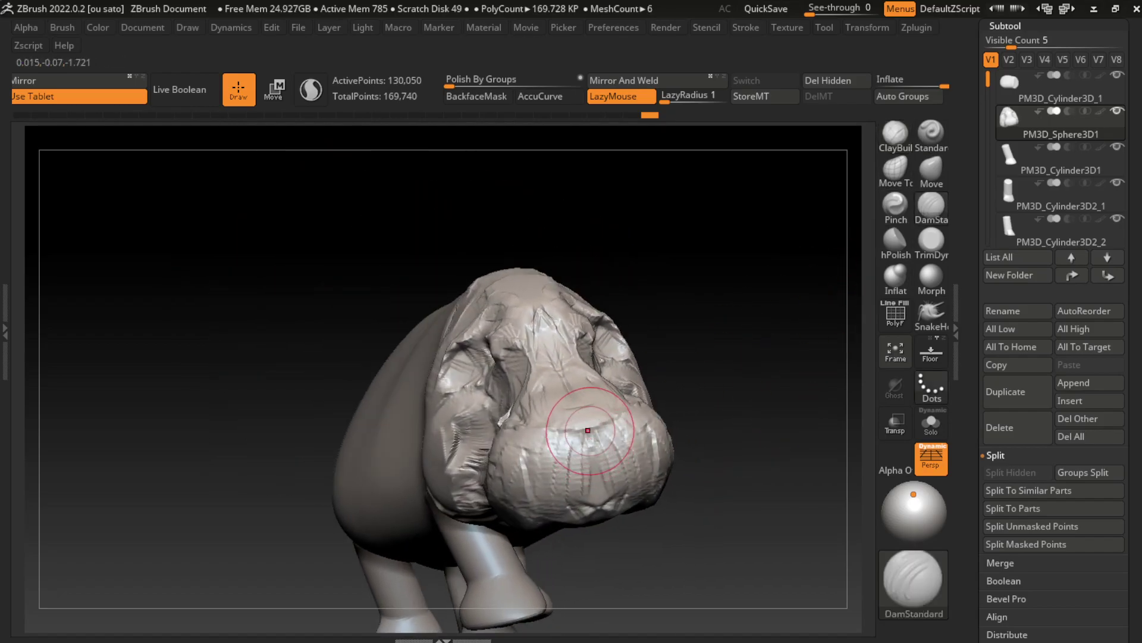
mouse_move(589, 437)
mouse_down()
mouse_move(597, 510)
mouse_move(704, 333)
mouse_move(699, 472)
mouse_up()
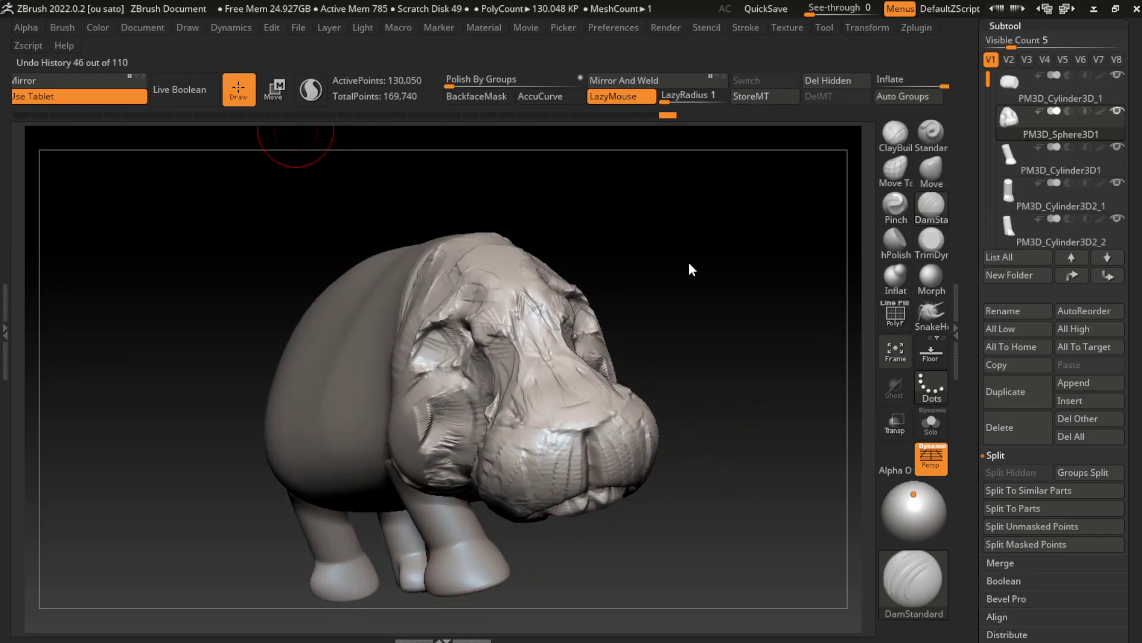
click(143, 28)
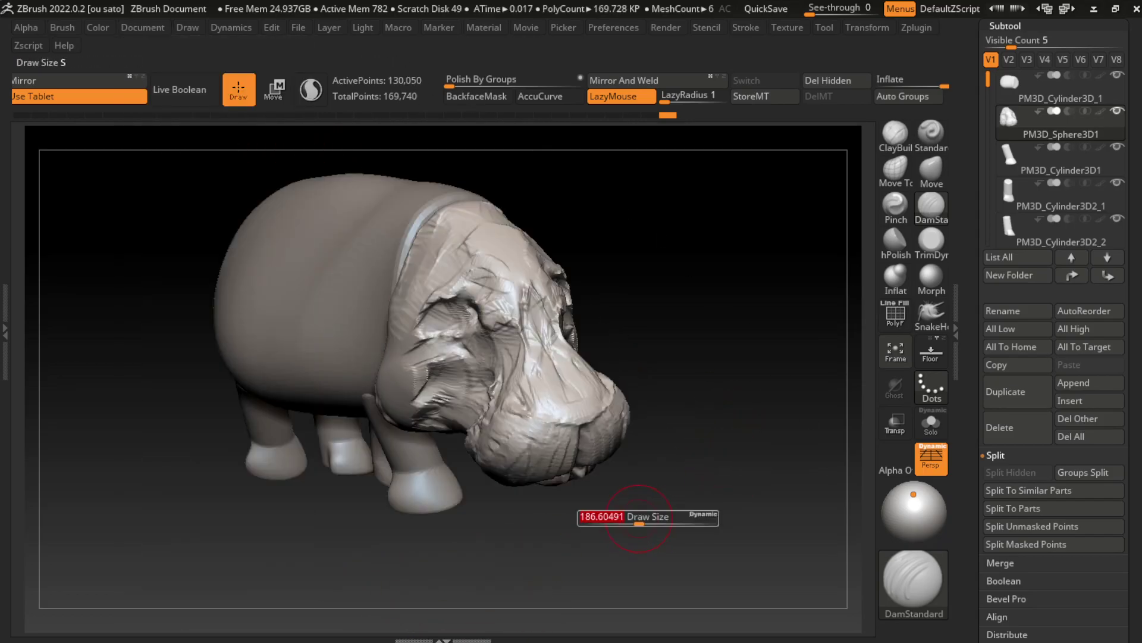
click(311, 89)
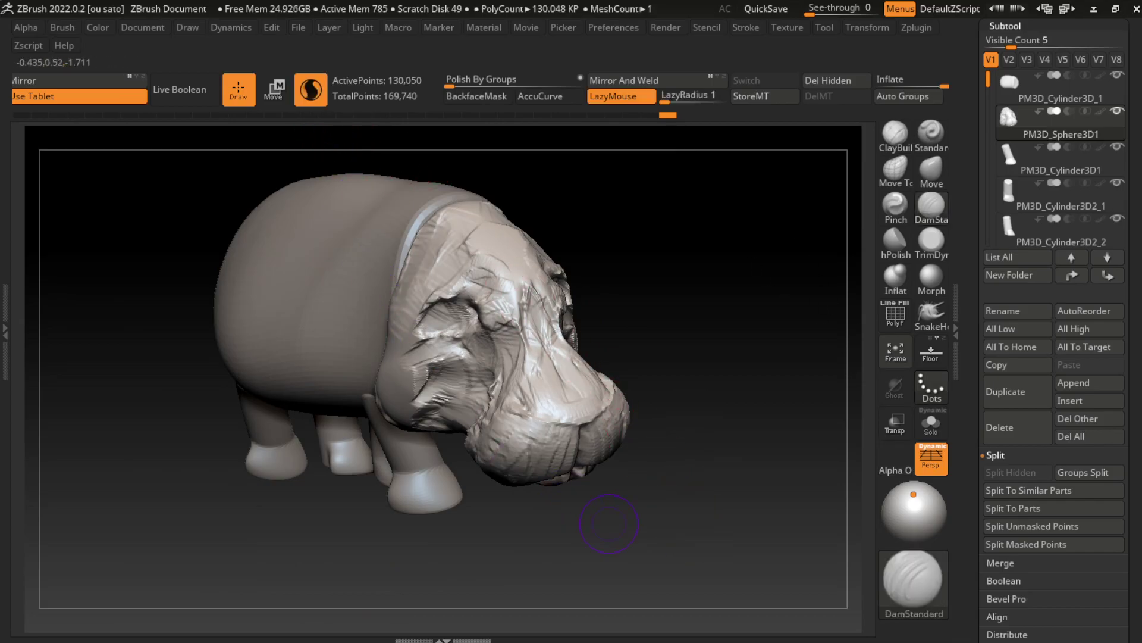
click(1005, 26)
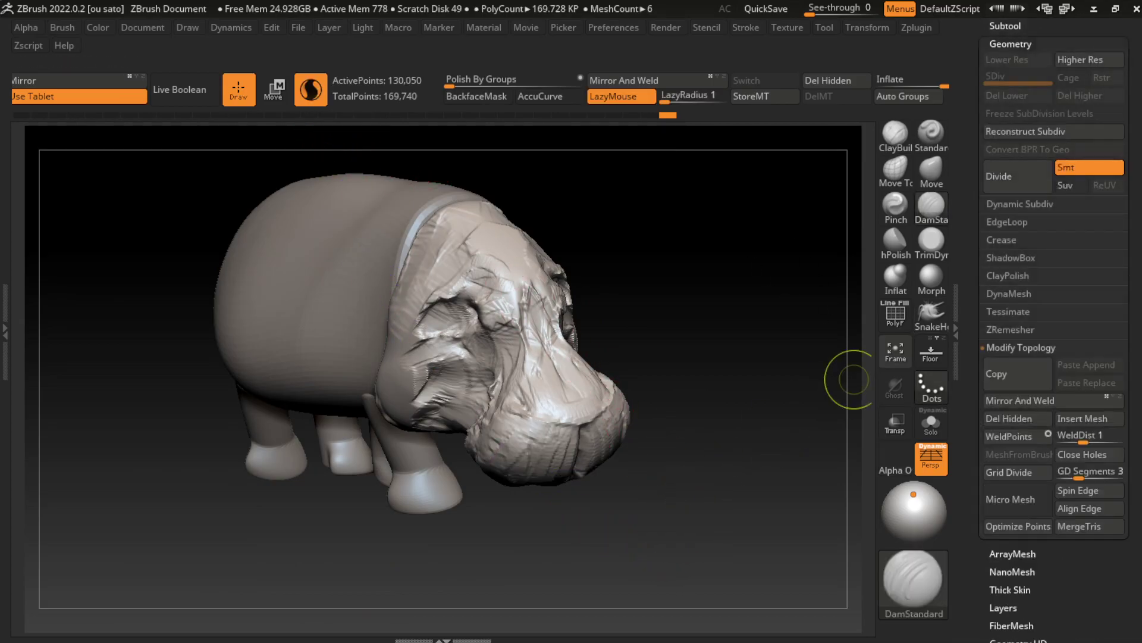
DynaMesh the model so the head and body fuse into one mesh
scroll(1053, 357, down, 1)
click(1009, 276)
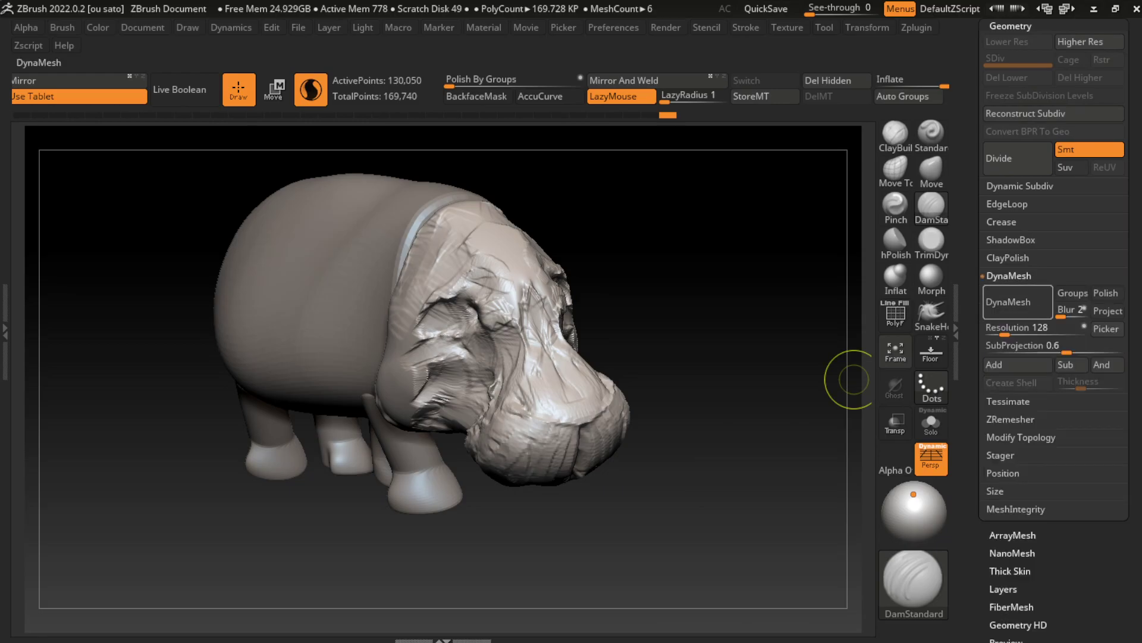
click(1006, 297)
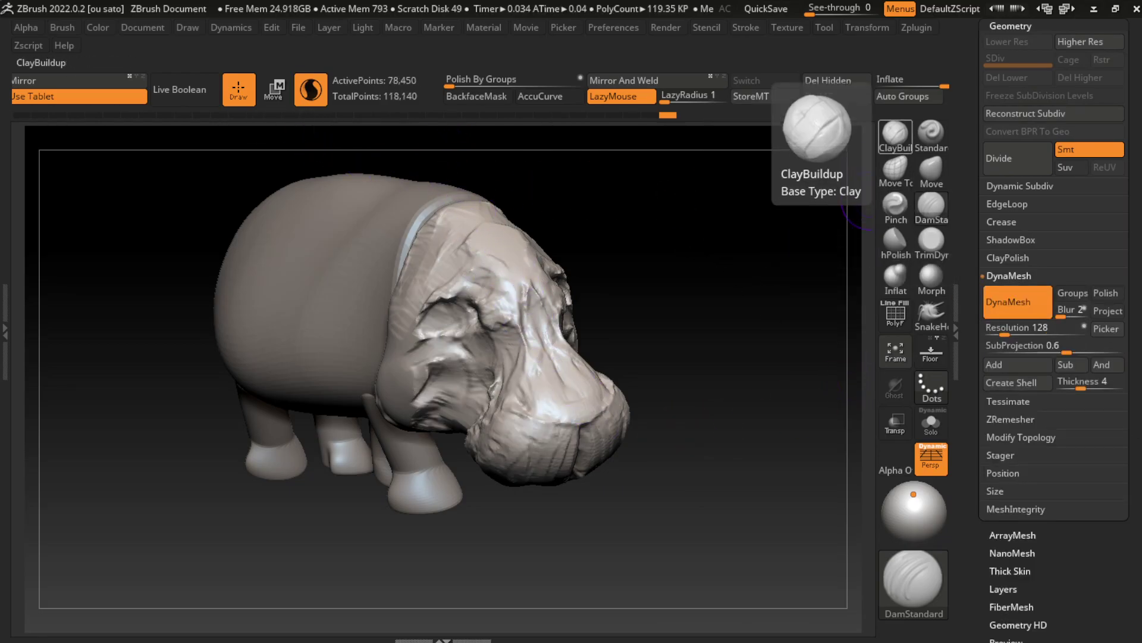
Build up vertical ClayBuildup strokes on the lower snout, then resize a pinch brush for the crease
click(896, 134)
key(s)
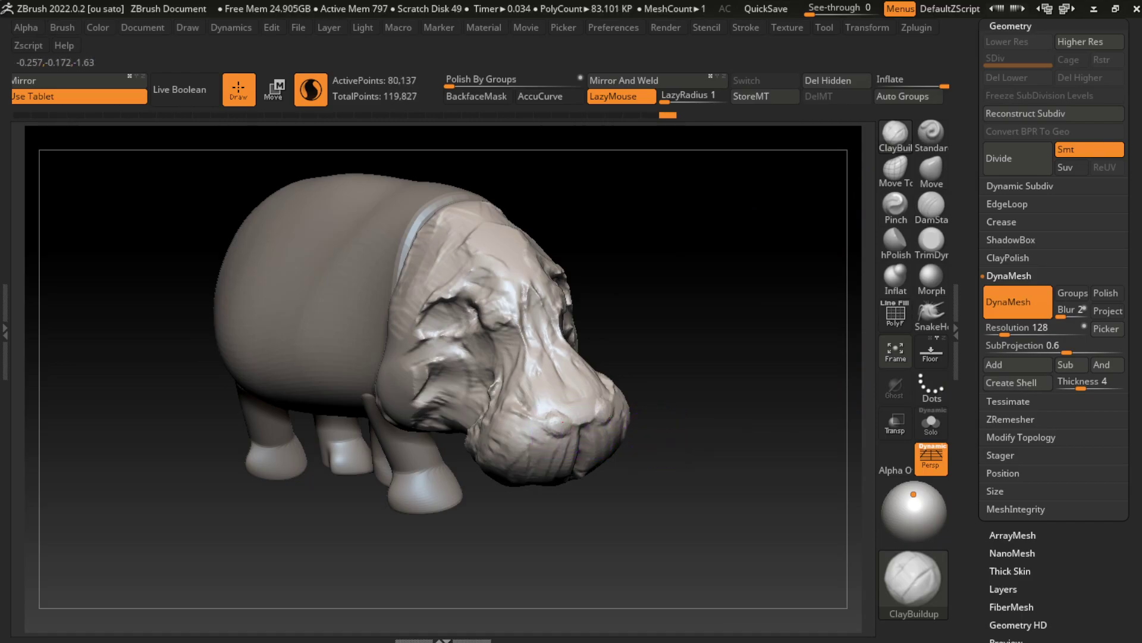
key(s)
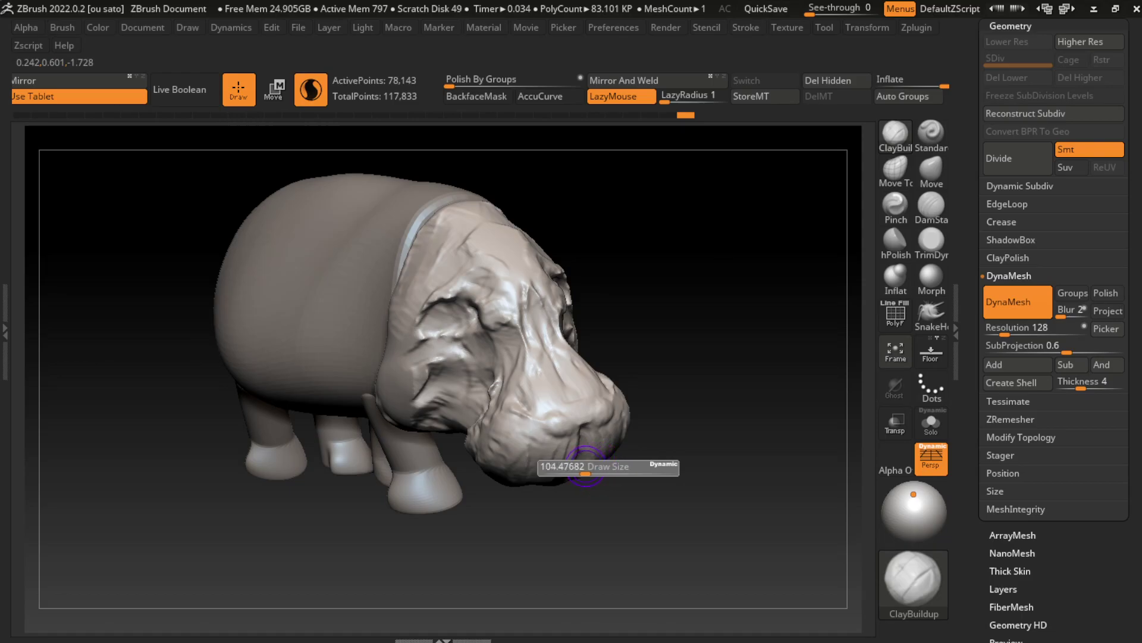
mouse_move(571, 417)
mouse_down()
mouse_move(565, 458)
mouse_move(557, 455)
mouse_up()
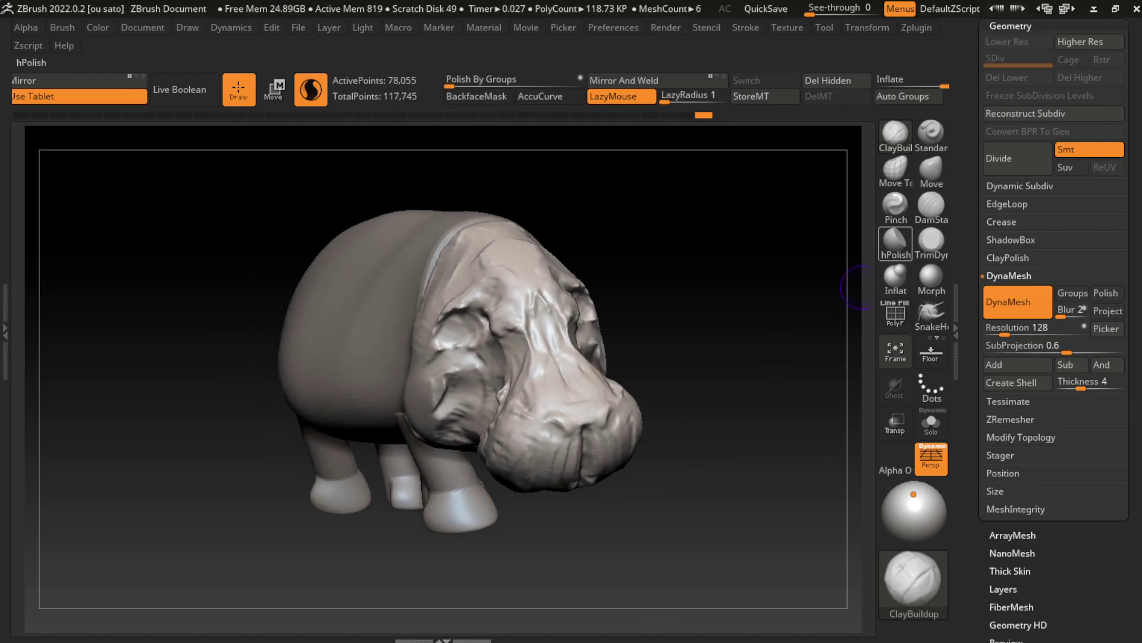
click(896, 204)
key(s)
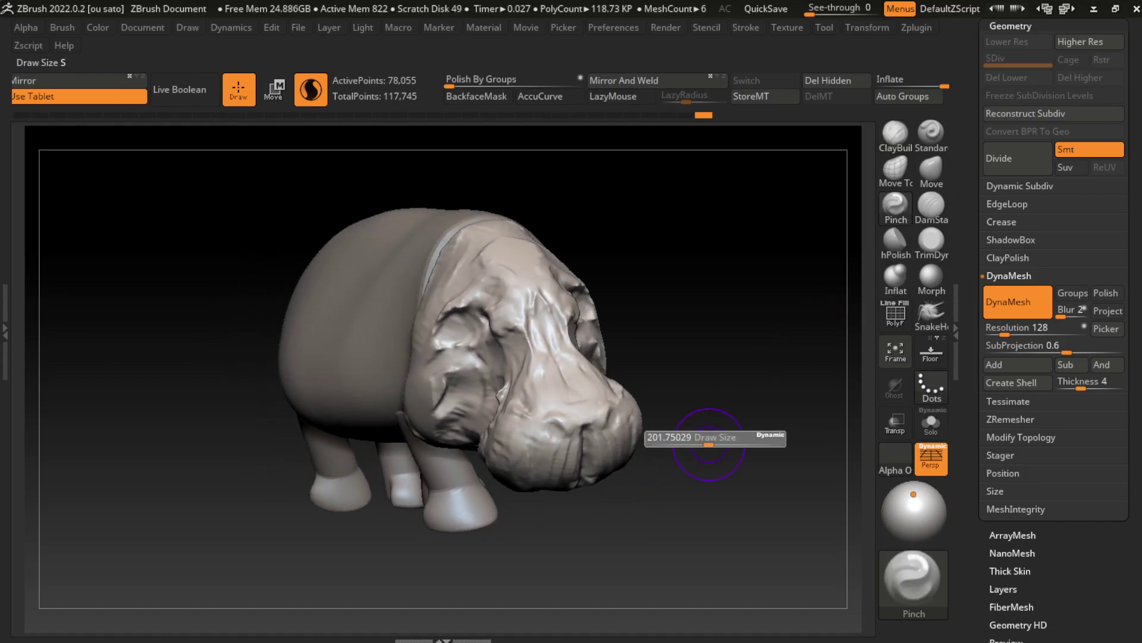
drag(619, 275, 589, 463)
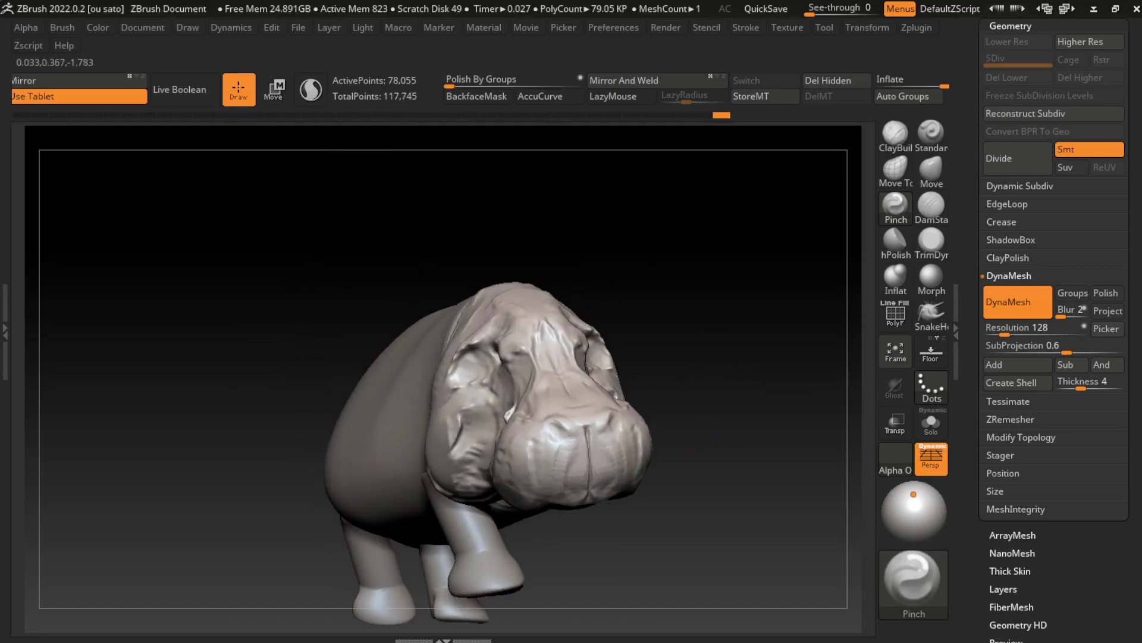
click(143, 28)
Resculpt the snout with ClayBuildup, adding creases, ridges and small detail across the nose
drag(333, 154, 630, 464)
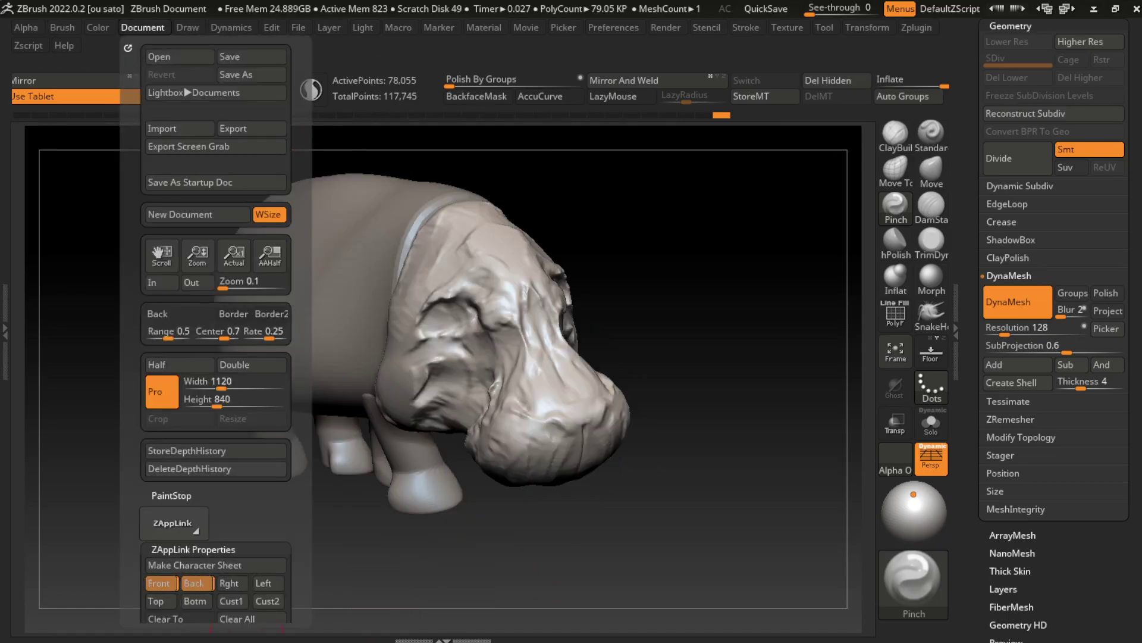
key(s)
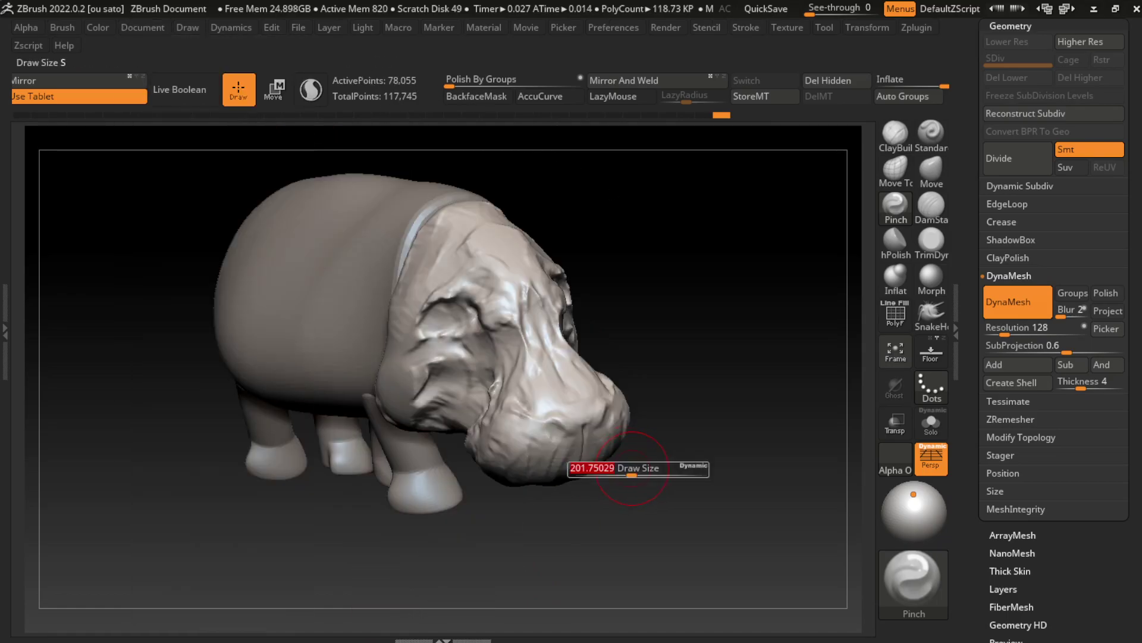
click(895, 134)
mouse_move(553, 361)
mouse_down()
mouse_move(522, 395)
mouse_move(530, 327)
mouse_move(571, 368)
mouse_move(545, 397)
mouse_up()
mouse_move(589, 357)
mouse_down()
mouse_move(524, 386)
mouse_move(512, 333)
mouse_move(538, 339)
mouse_move(512, 428)
mouse_up()
mouse_move(512, 369)
mouse_down()
mouse_move(554, 417)
mouse_move(535, 434)
mouse_up()
drag(536, 395, 497, 402)
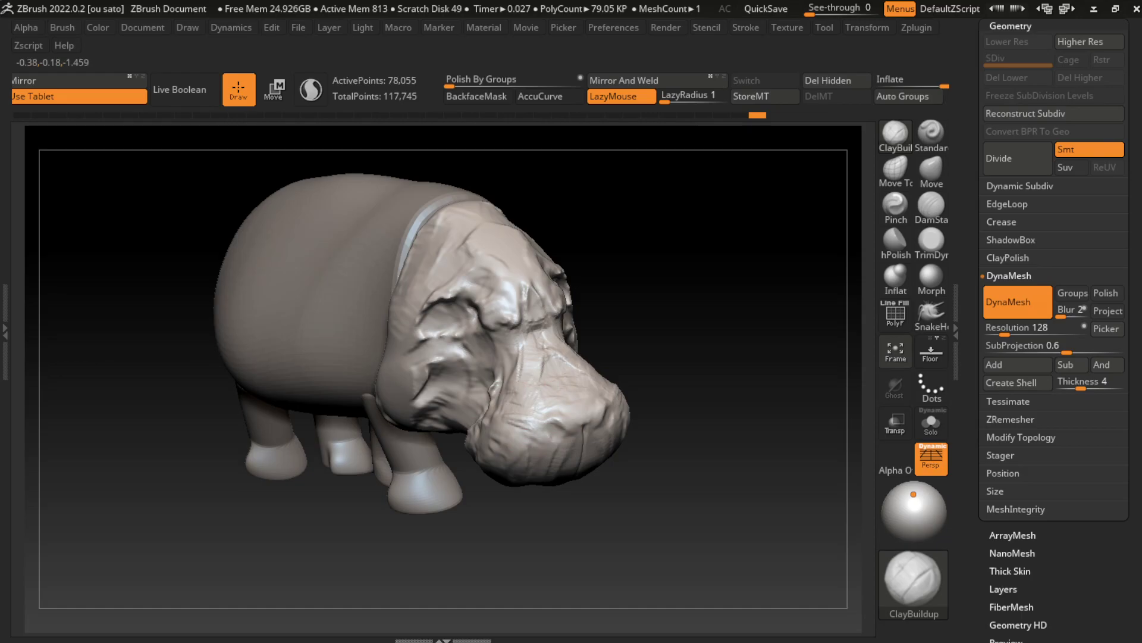
drag(527, 357, 553, 336)
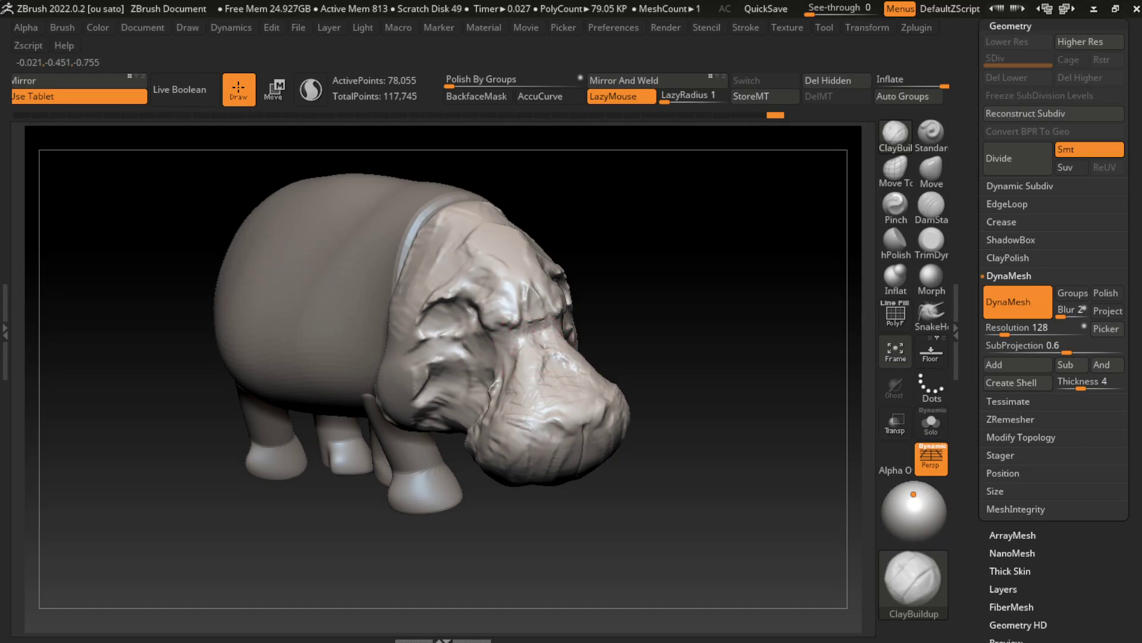
Carve a DamStandard crease along the brow near the eye
click(931, 205)
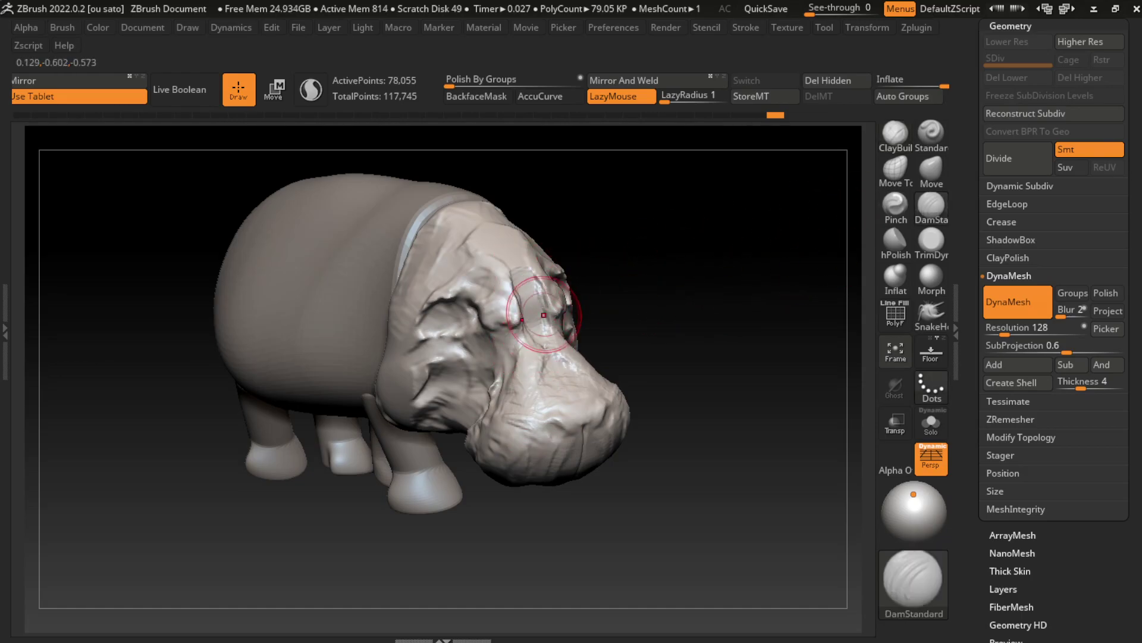
drag(522, 279, 556, 262)
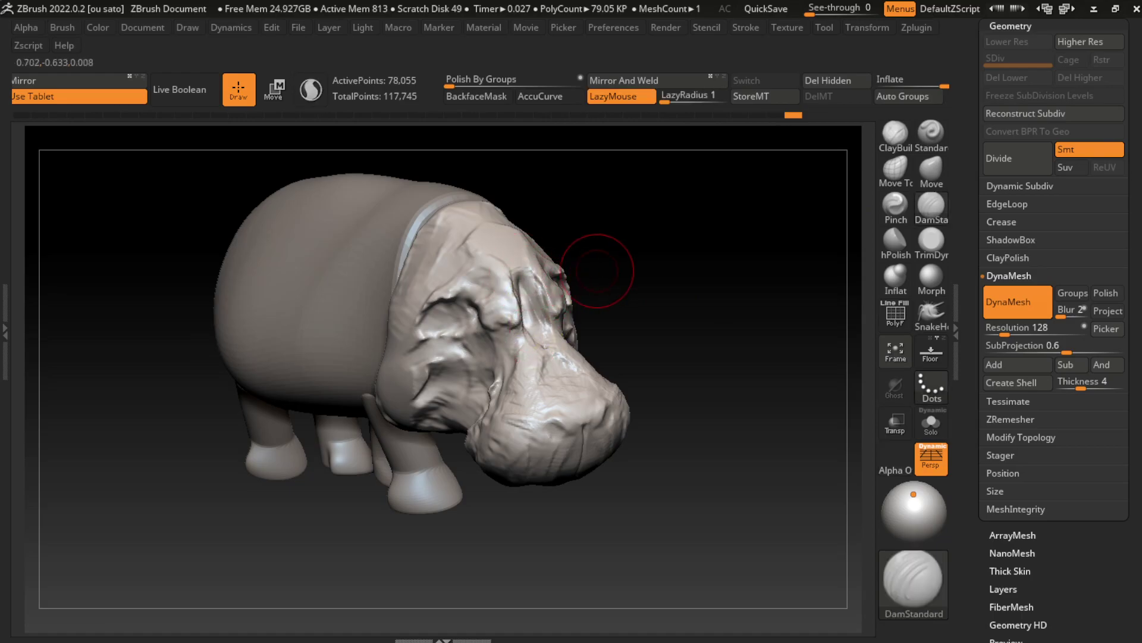
click(895, 134)
drag(714, 283, 668, 280)
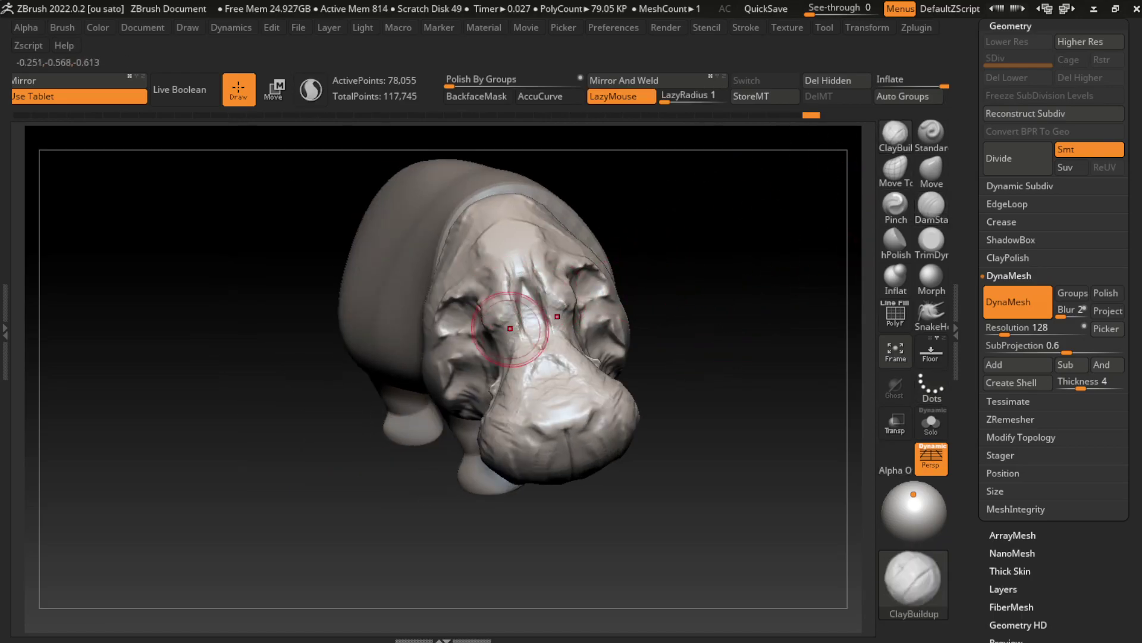
click(143, 27)
drag(315, 563, 364, 555)
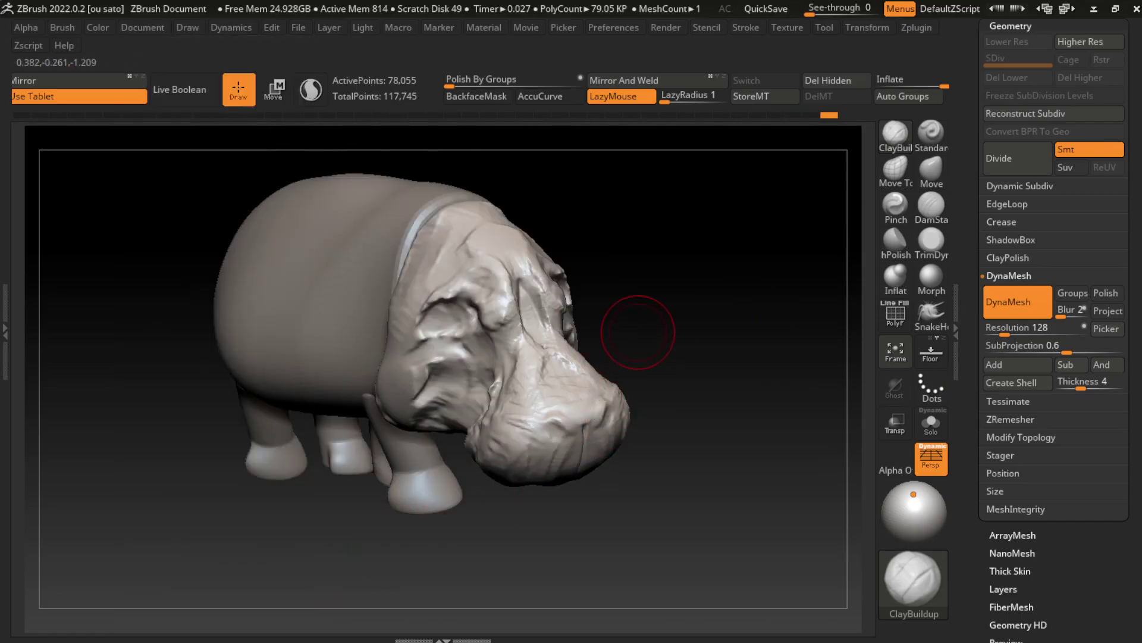
drag(638, 332, 653, 306)
Sculpt a rounded eye socket, undoing one stroke and rebuilding the eye area
click(931, 204)
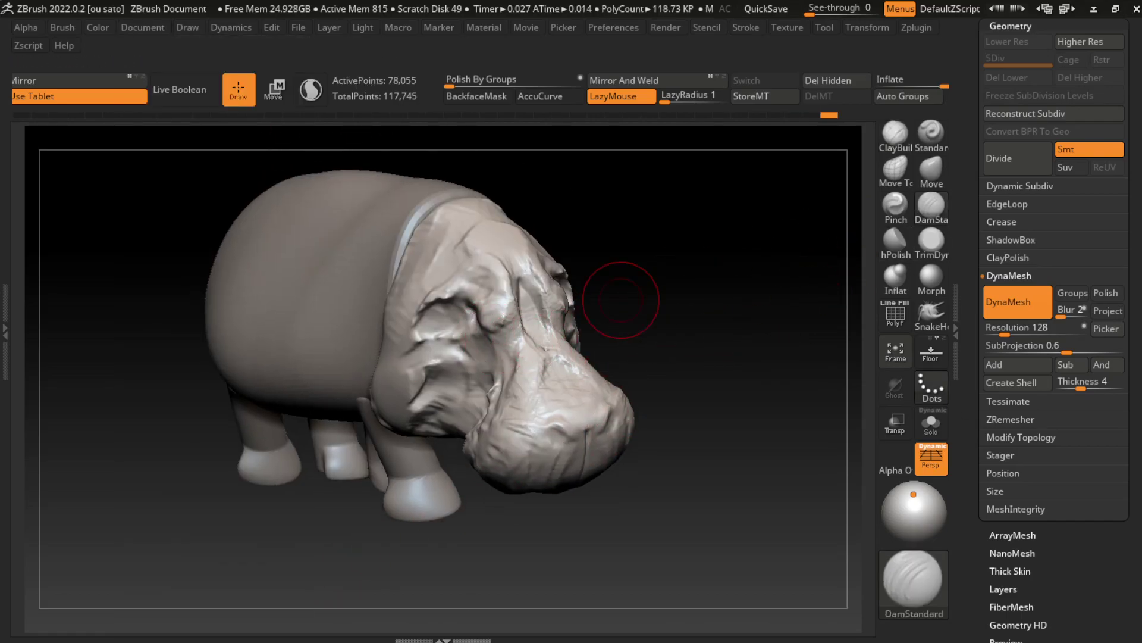
drag(503, 295, 494, 314)
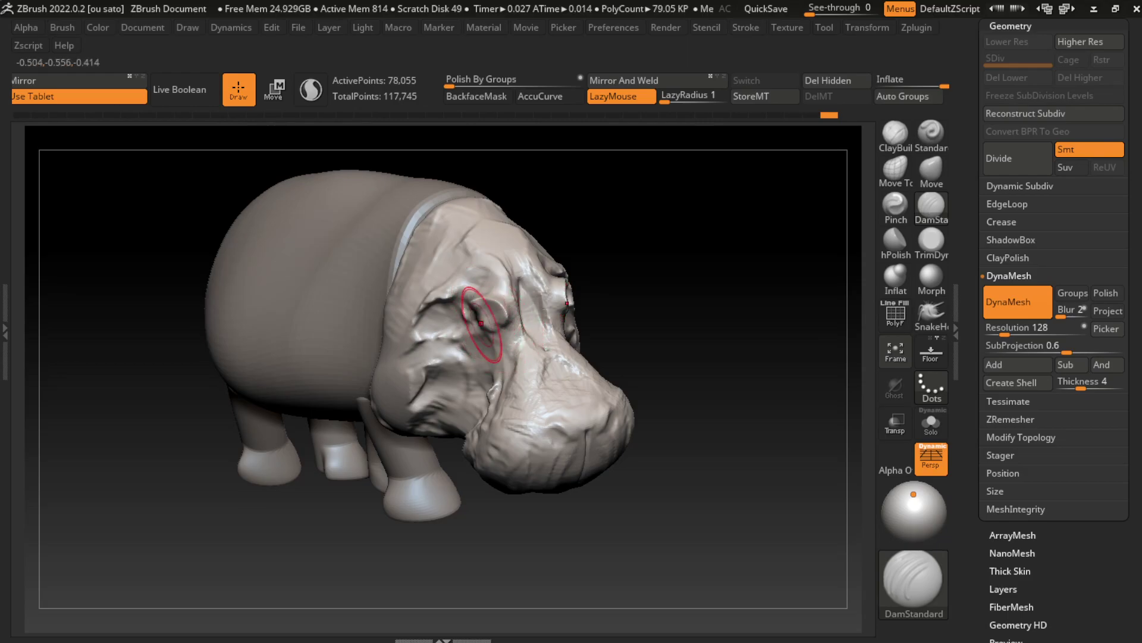
click(896, 134)
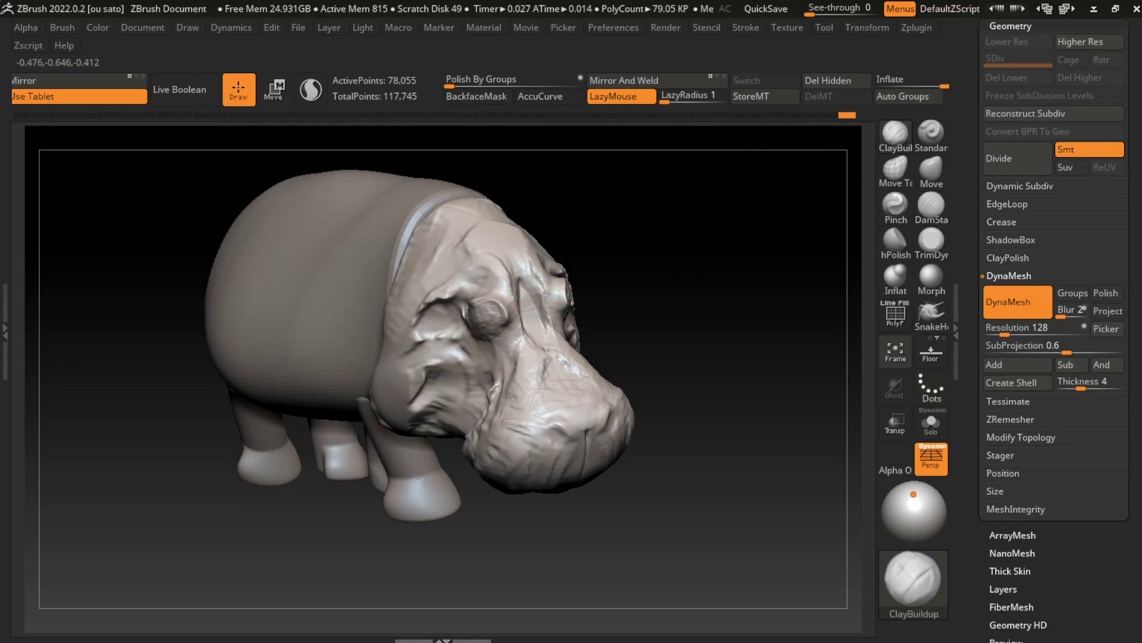
key(ctrl+z)
drag(443, 363, 476, 411)
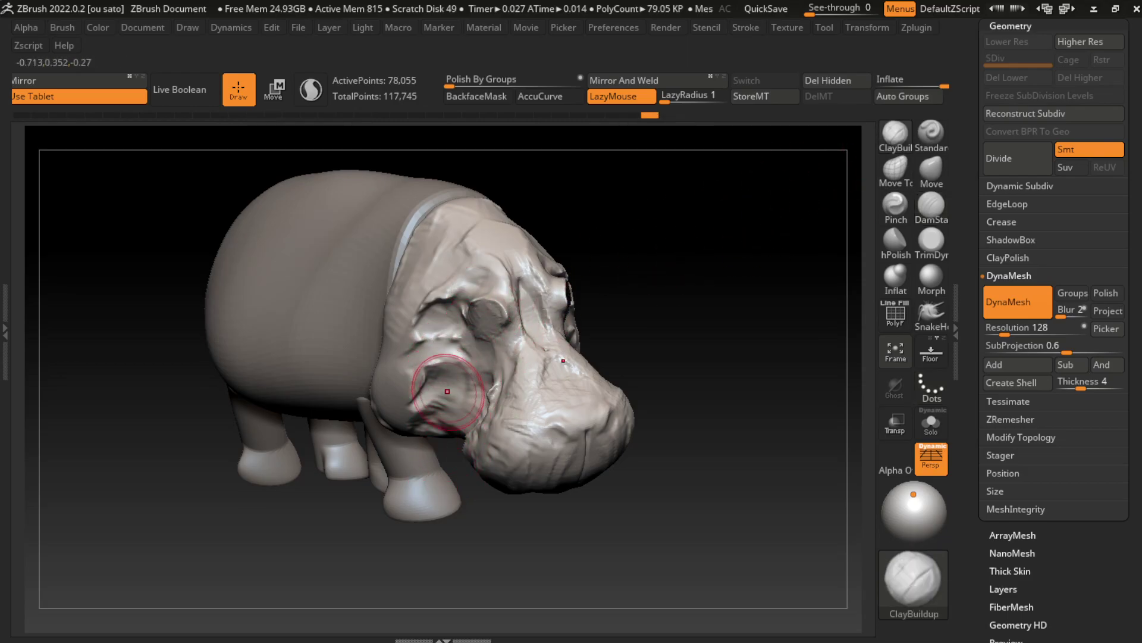
key(b)
key(m)
key(v)
drag(735, 240, 486, 314)
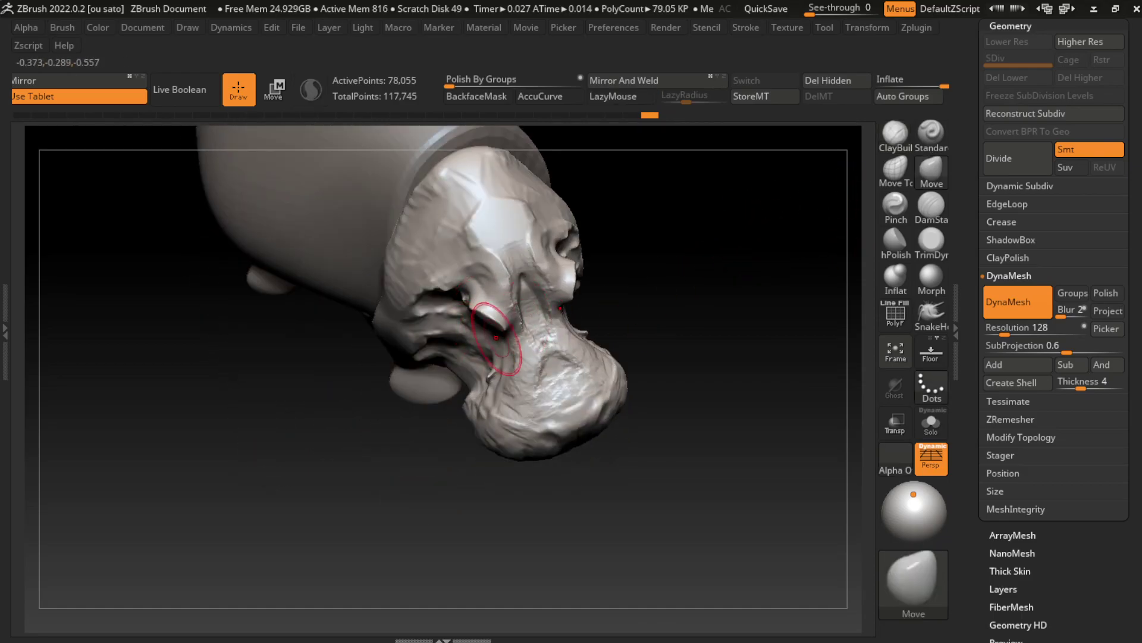
Reshape the brow between the eyes with the Move brush from a front view
click(142, 27)
drag(595, 357, 670, 418)
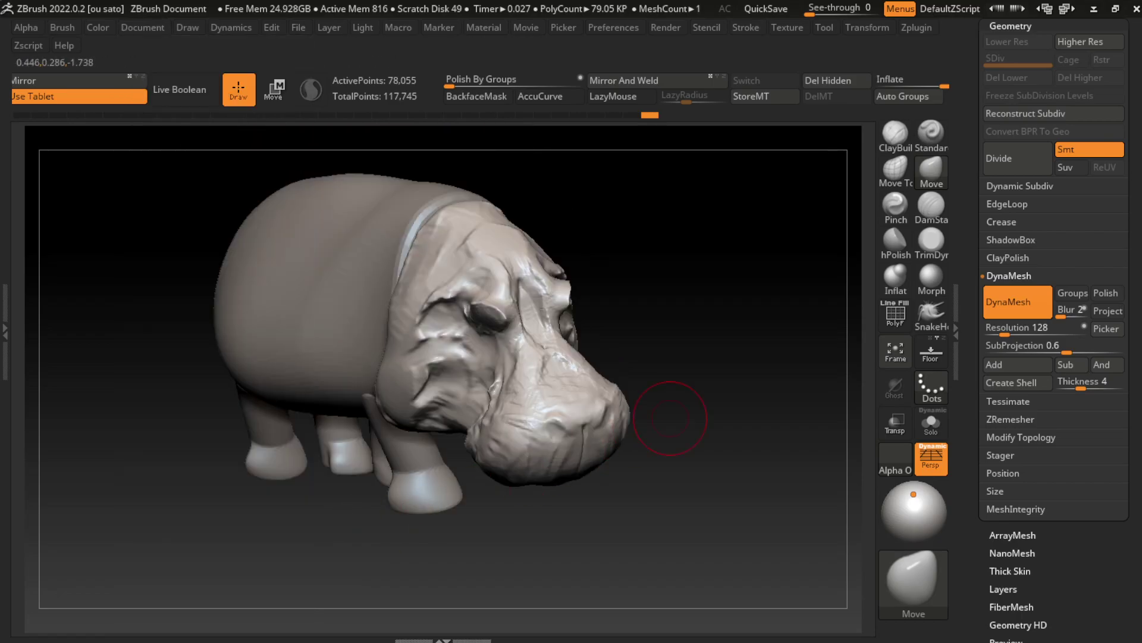
drag(805, 225, 595, 268)
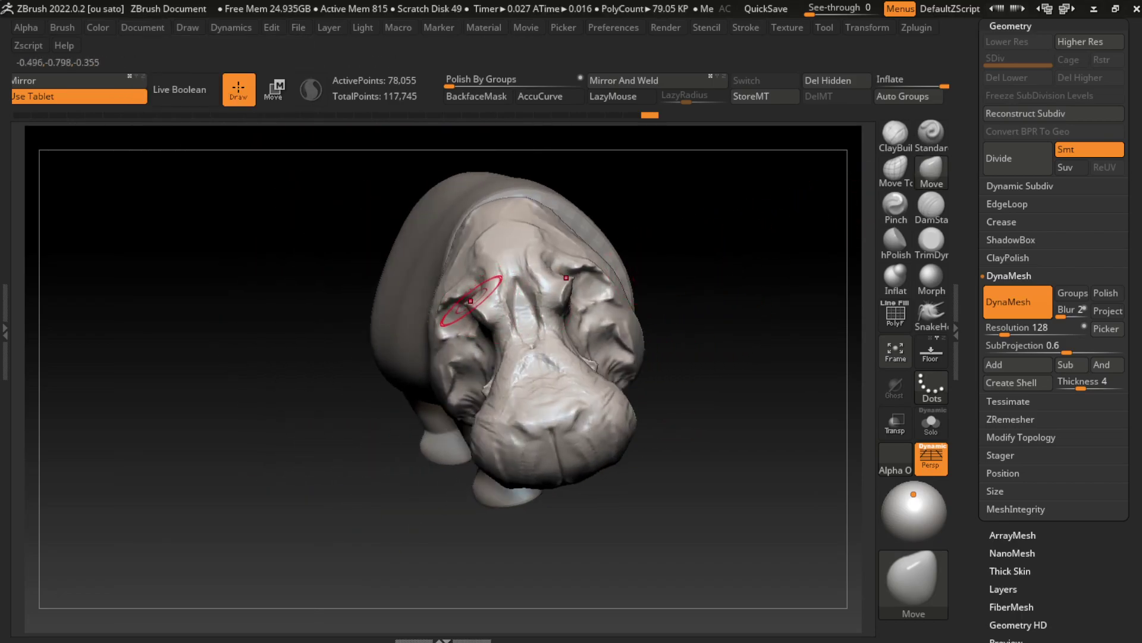
mouse_move(470, 279)
mouse_down()
mouse_move(494, 322)
mouse_move(488, 335)
mouse_up()
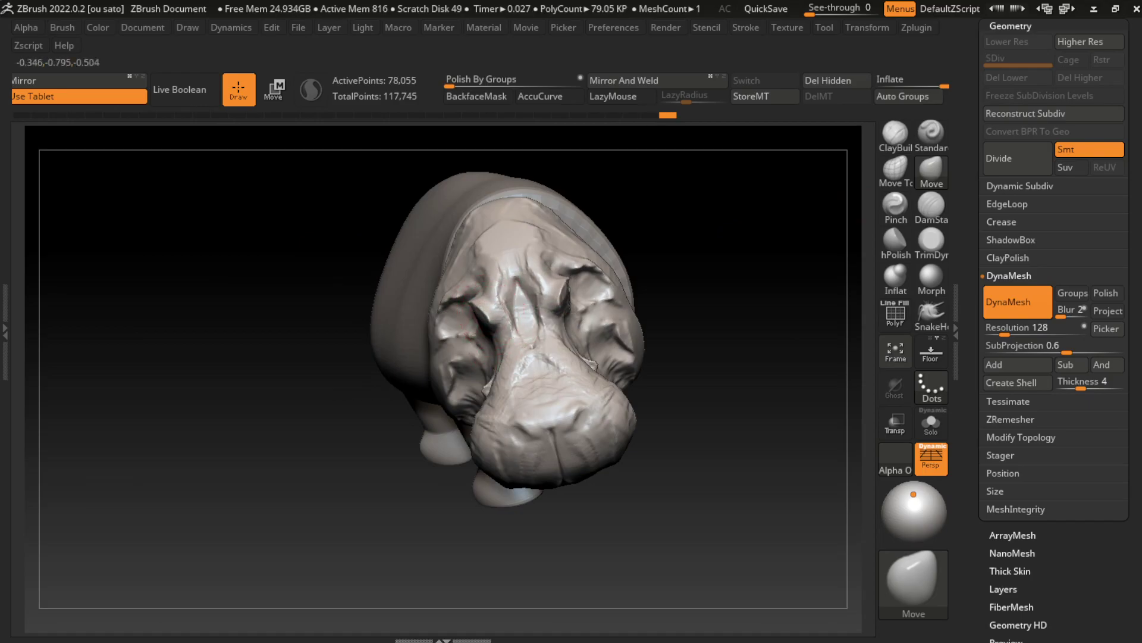
Flatten the surface around the eye with TrimDynamic, then return to ClayBuildup
click(143, 27)
drag(352, 407, 597, 428)
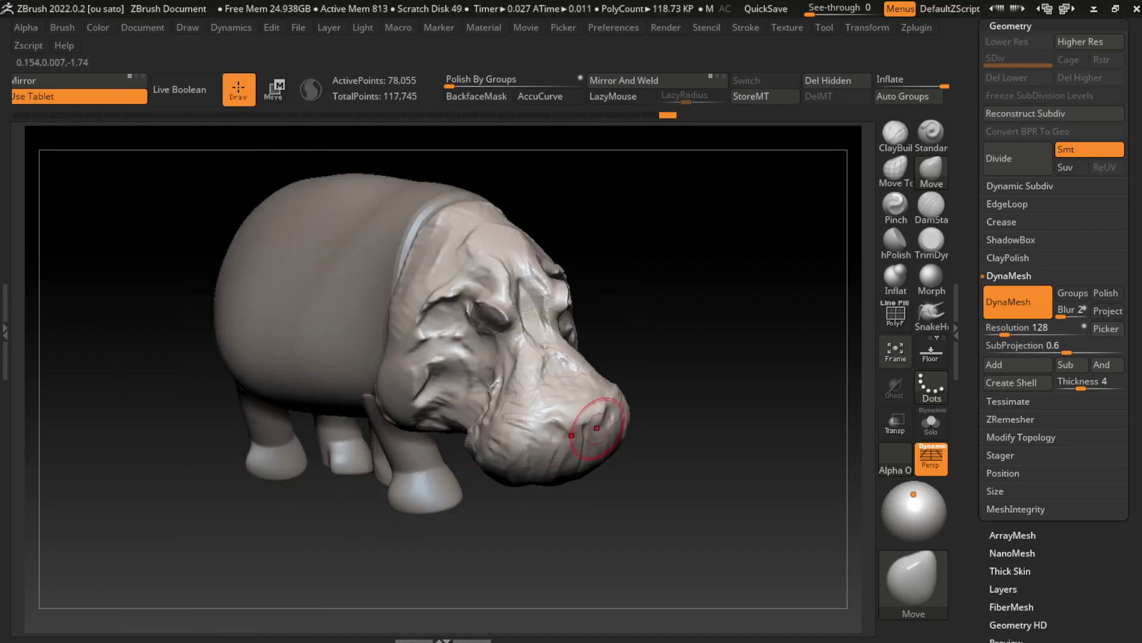
click(931, 240)
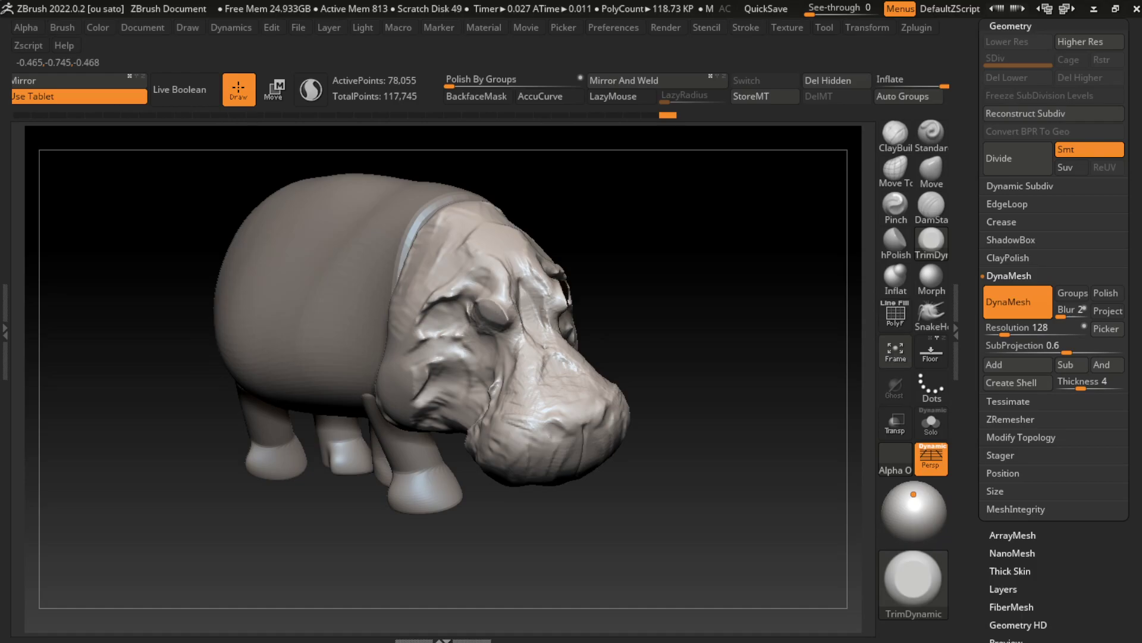
drag(500, 299, 509, 334)
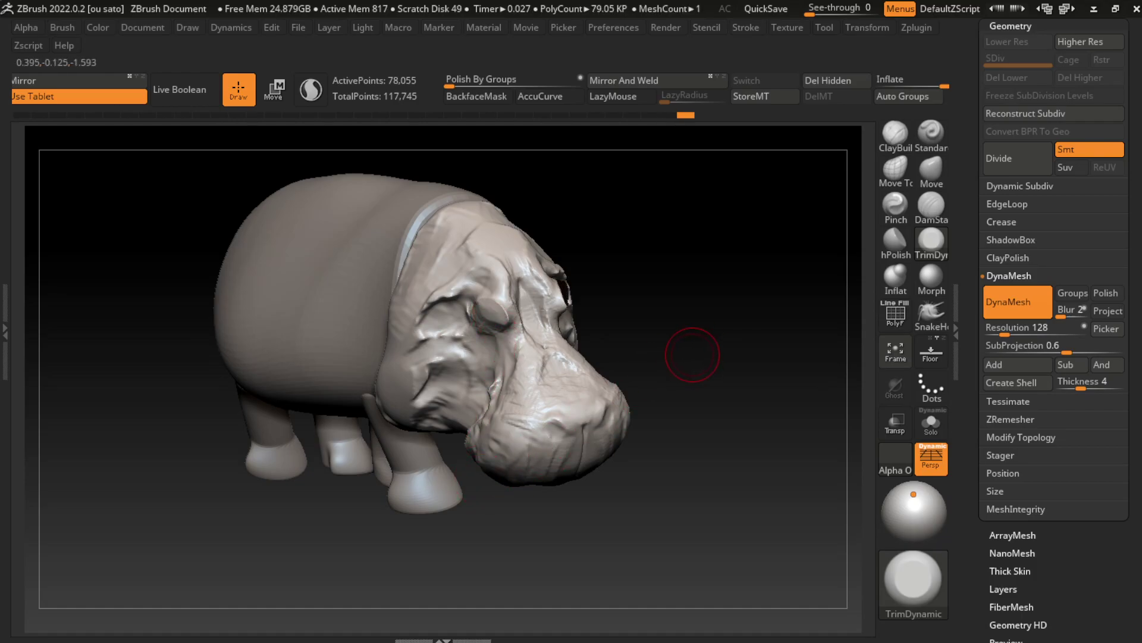
click(895, 133)
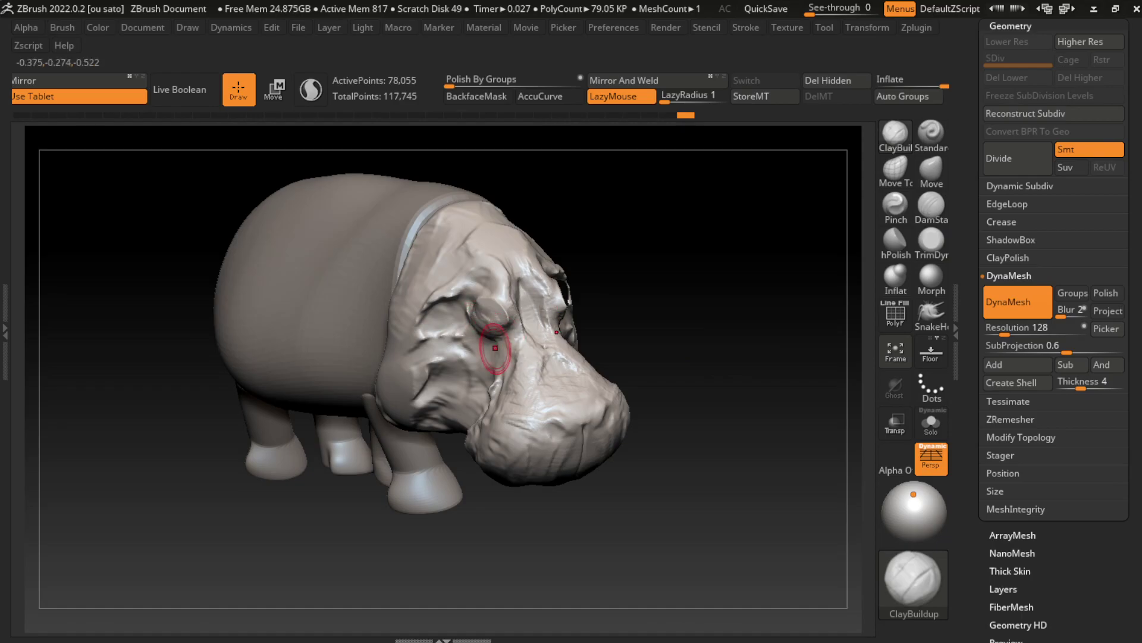
Build up clay around the eye, then adjust the area with the Move brush
drag(522, 383, 543, 352)
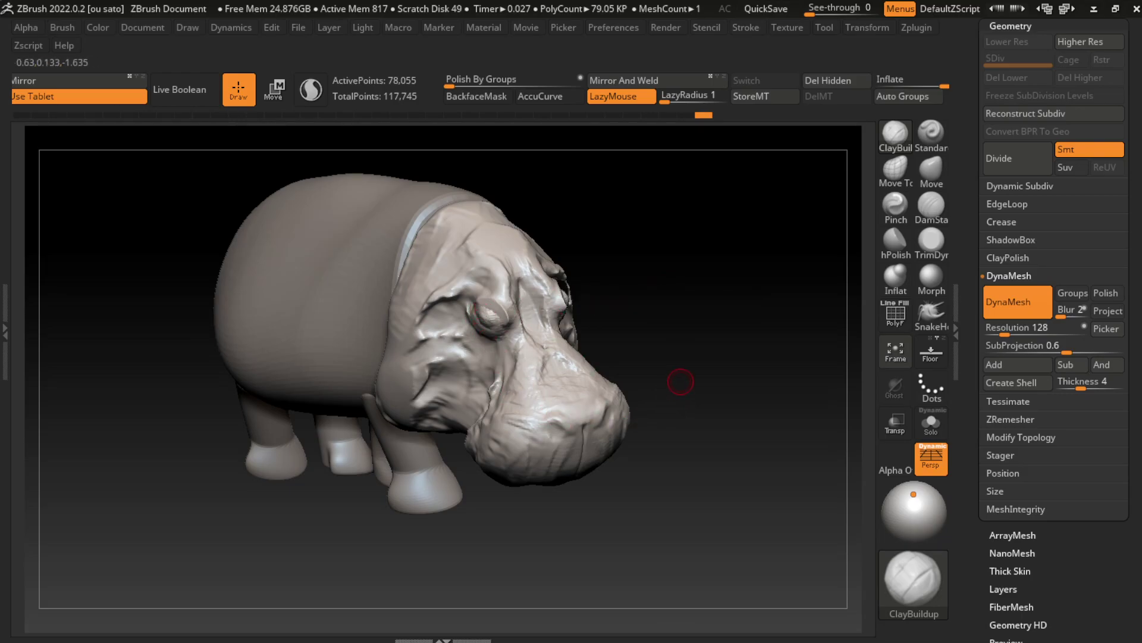
key(s)
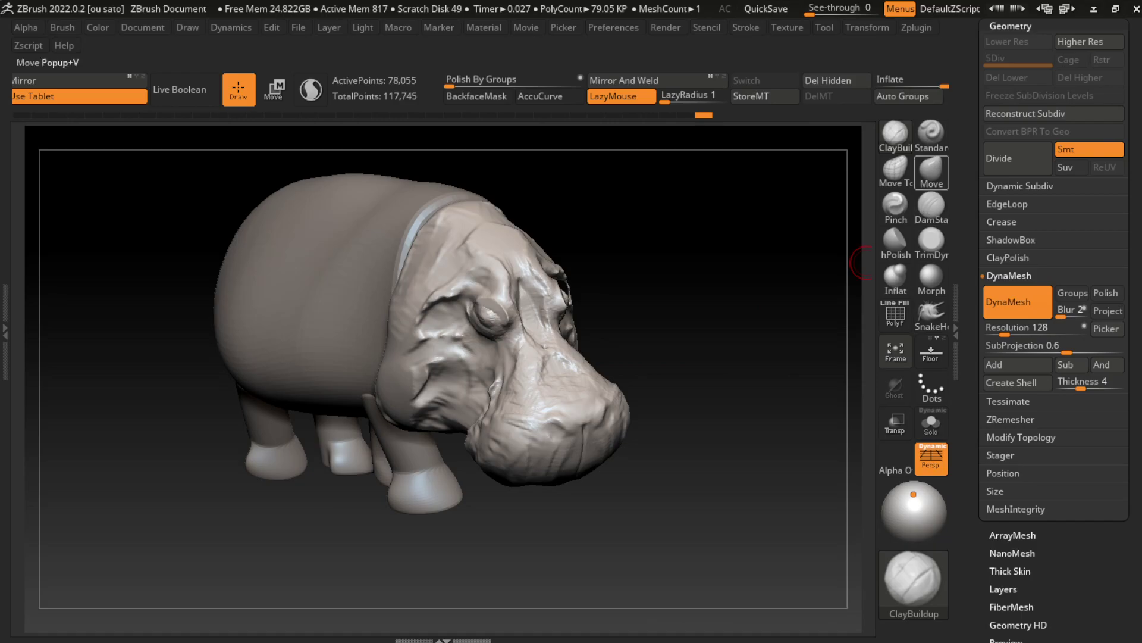
click(931, 173)
drag(687, 291, 642, 304)
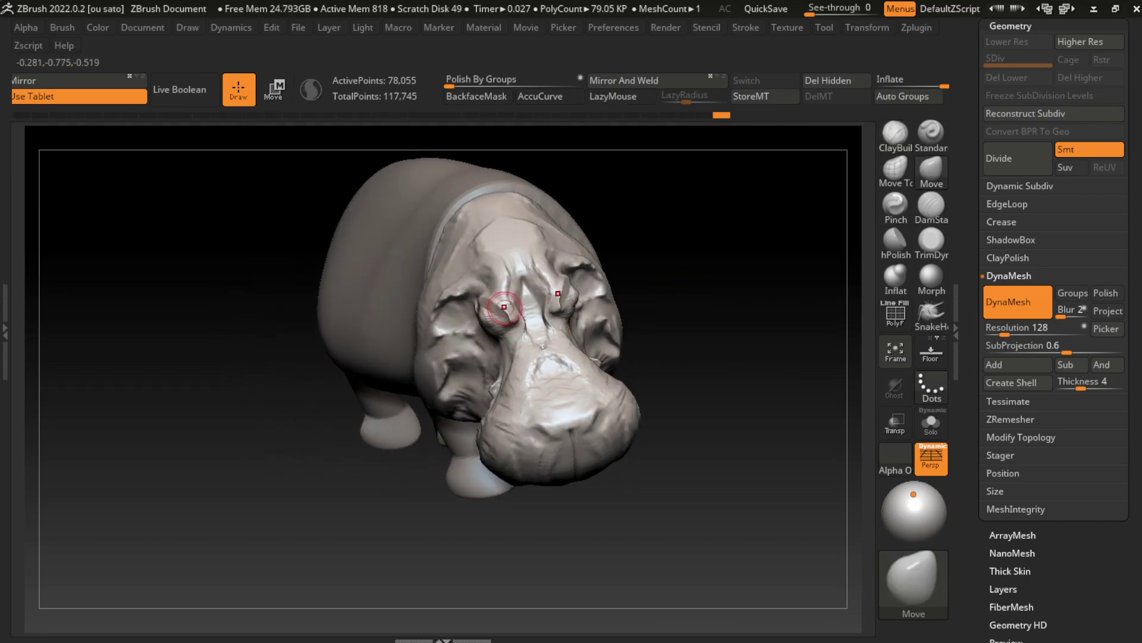
click(143, 27)
drag(565, 393, 673, 400)
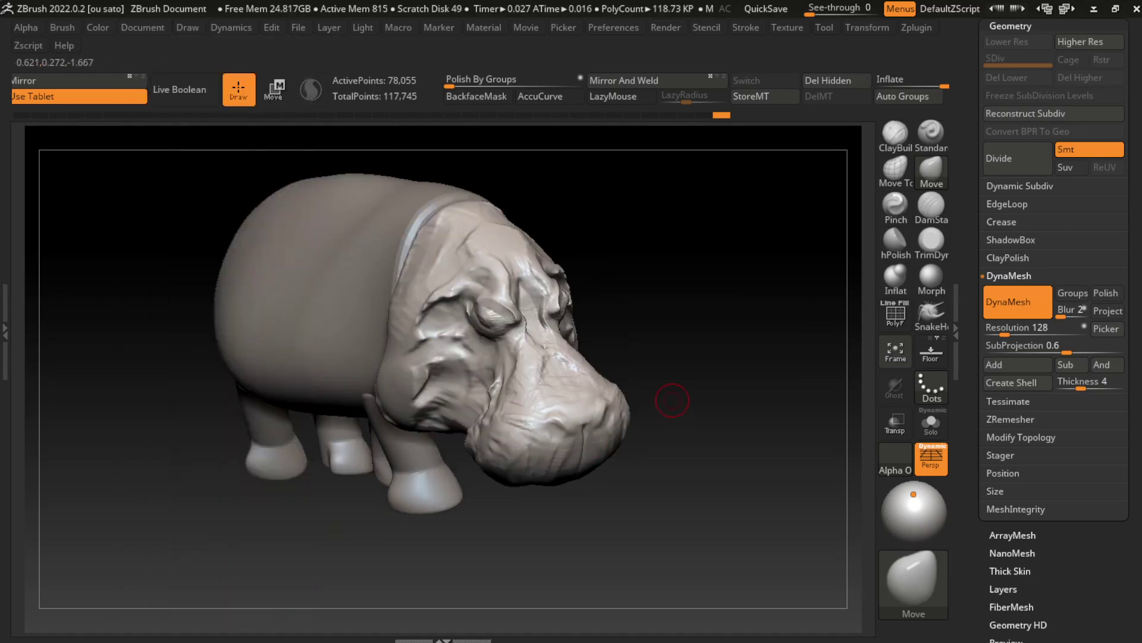
key(s)
key(b)
key(c)
key(b)
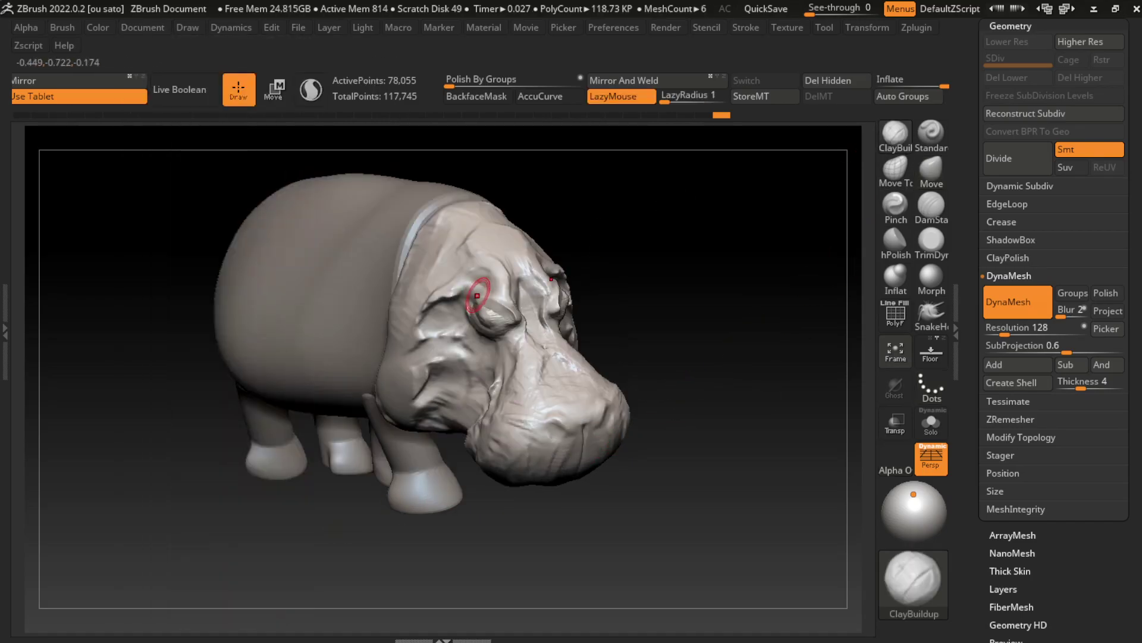
Build up the brow above the eye with an enlarged brush and reshape the cheek and eye folds
drag(416, 262, 547, 280)
drag(482, 295, 553, 280)
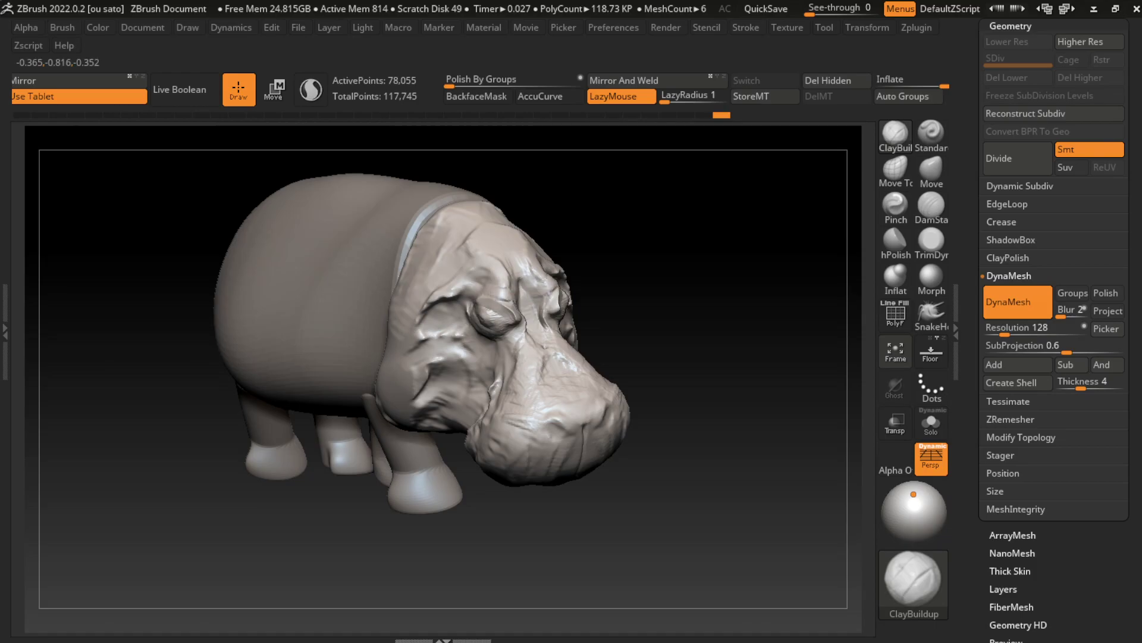
key(s)
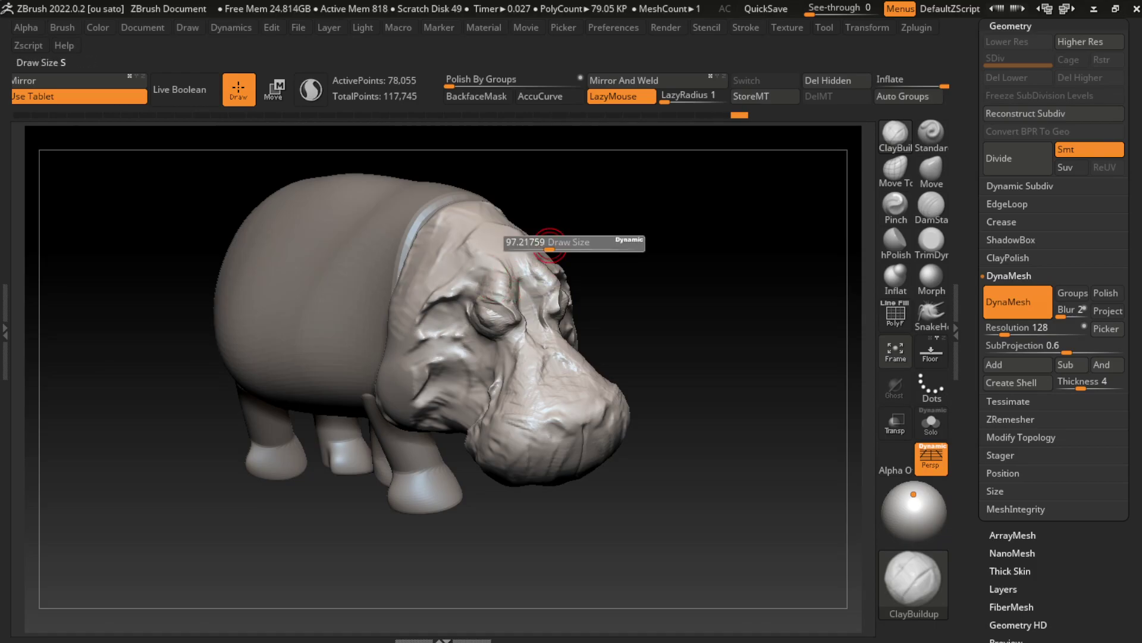
drag(535, 240, 556, 240)
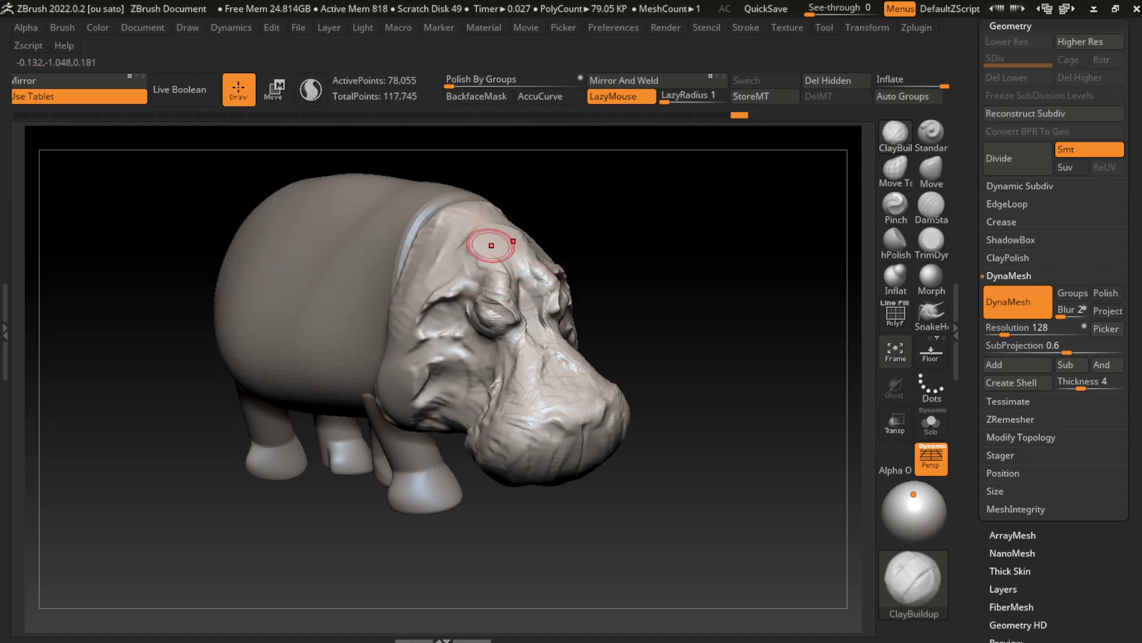
shift+drag(476, 244, 511, 238)
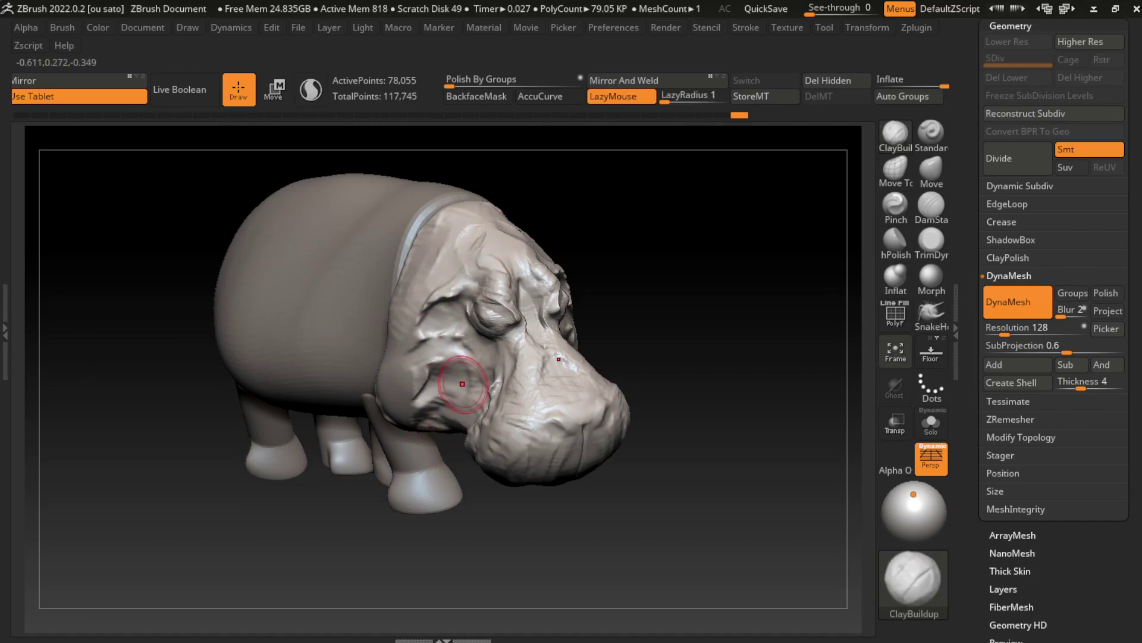
mouse_move(462, 384)
shift+mouse_down()
mouse_move(446, 291)
mouse_move(440, 327)
shift+mouse_up()
shift+drag(553, 262, 429, 304)
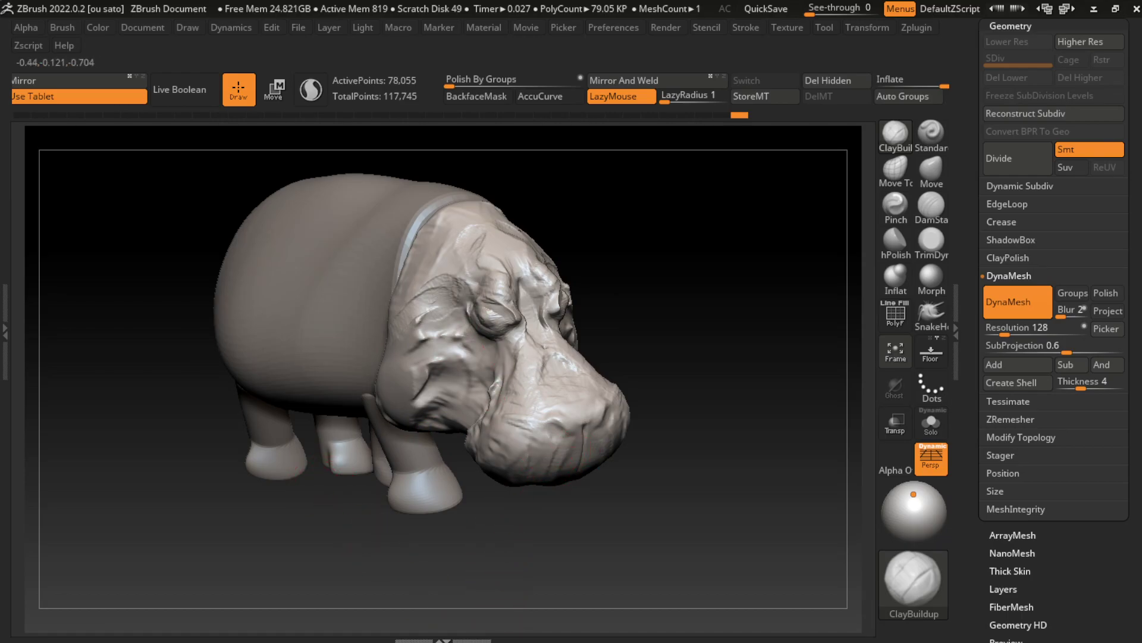
Smooth the cheek wrinkles, carve two creases down the cheek and rebuild its surface
shift+drag(497, 398, 479, 345)
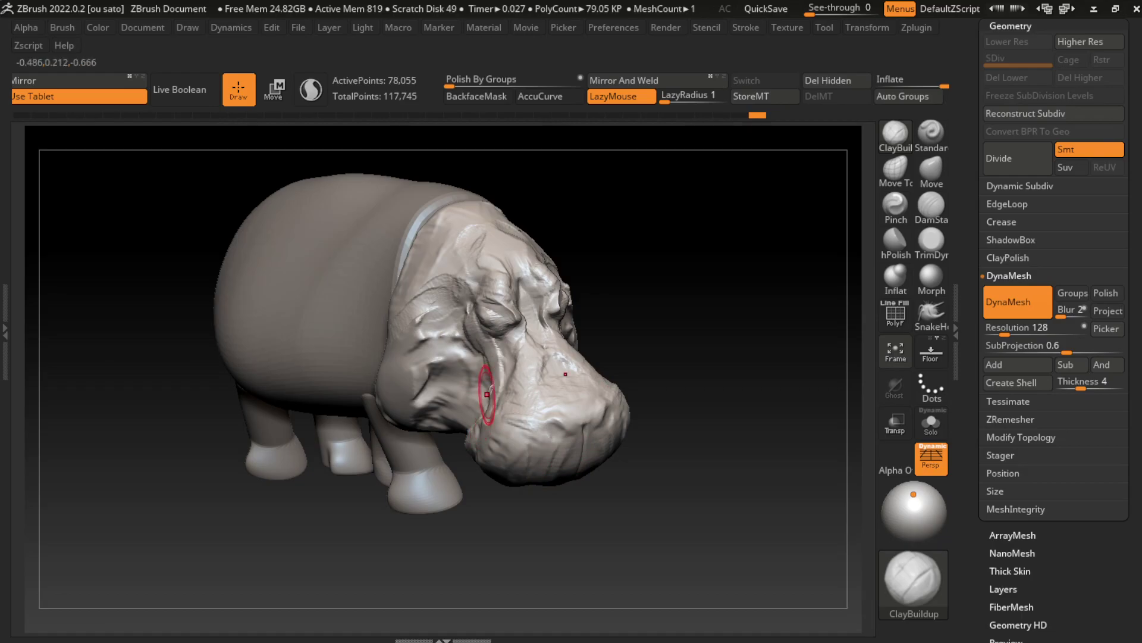
mouse_move(564, 381)
shift+mouse_down()
mouse_move(512, 334)
mouse_move(547, 340)
mouse_move(511, 321)
shift+mouse_up()
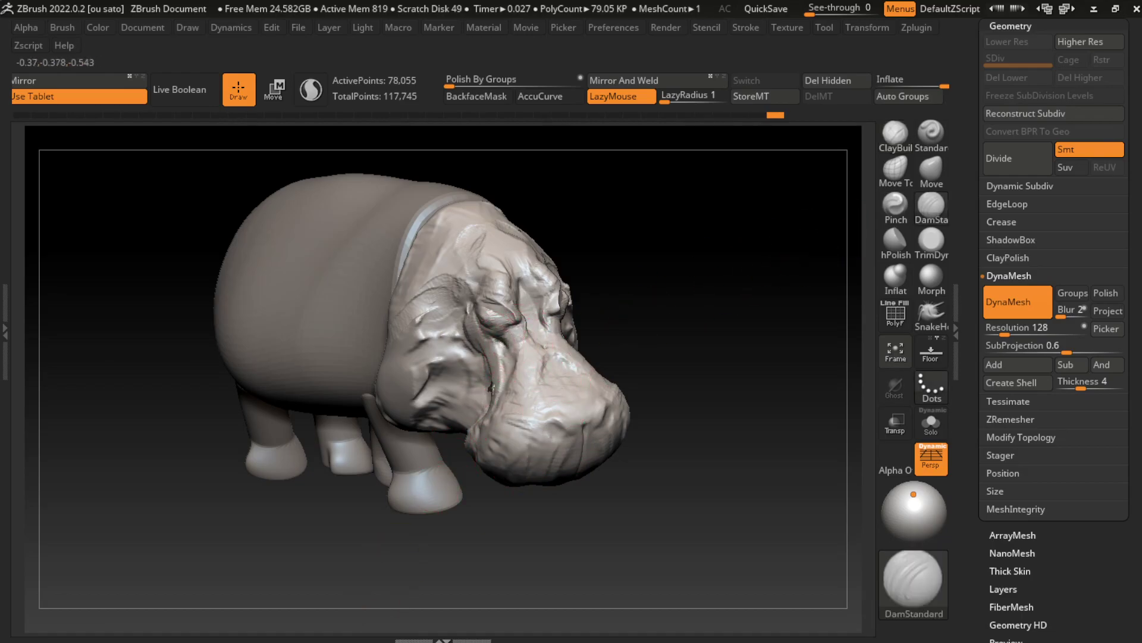
drag(496, 363, 479, 440)
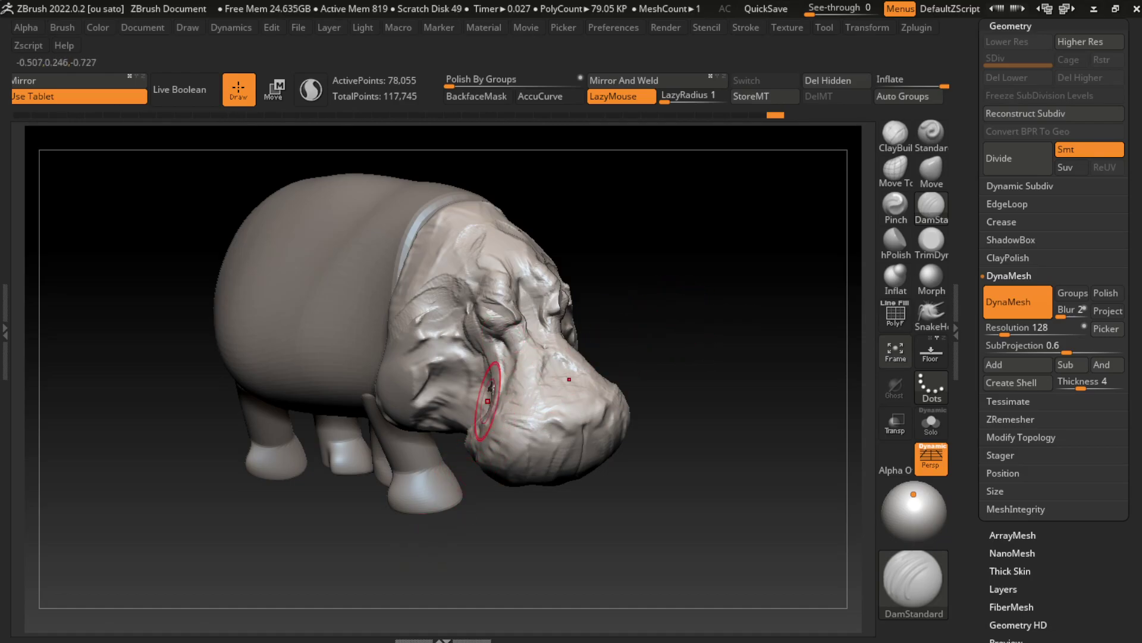
drag(458, 345, 404, 393)
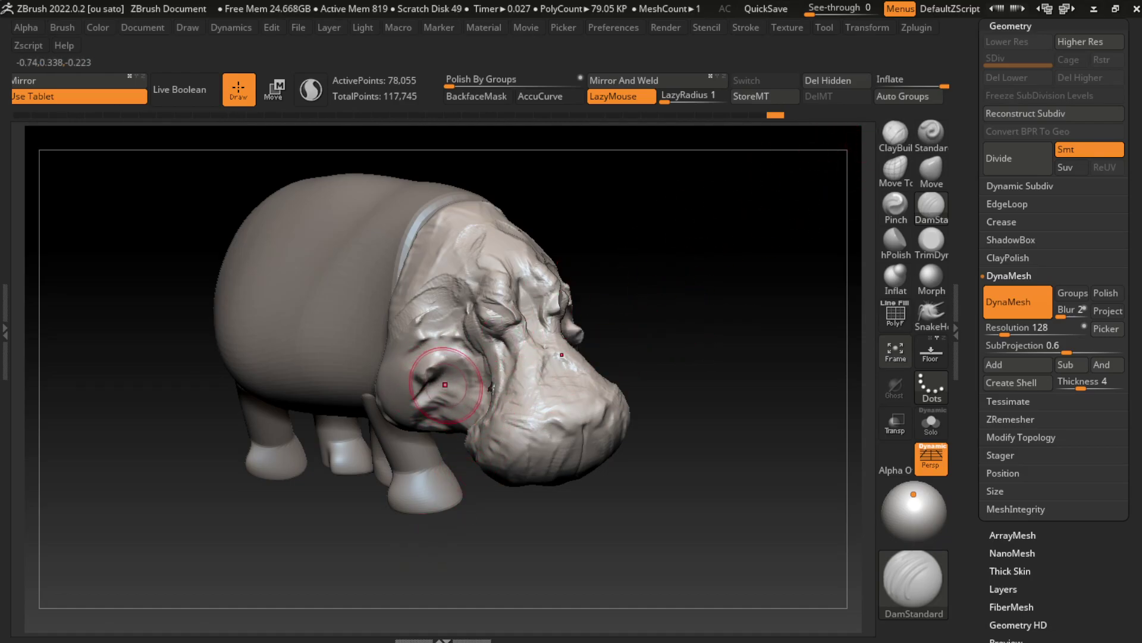
click(896, 134)
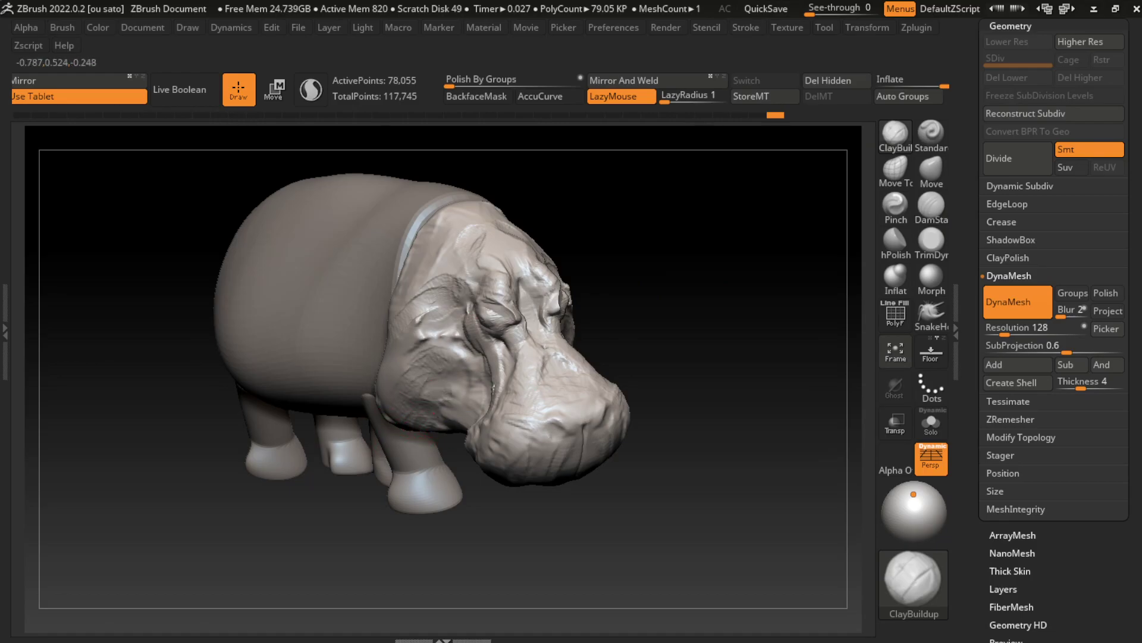
drag(462, 410, 432, 354)
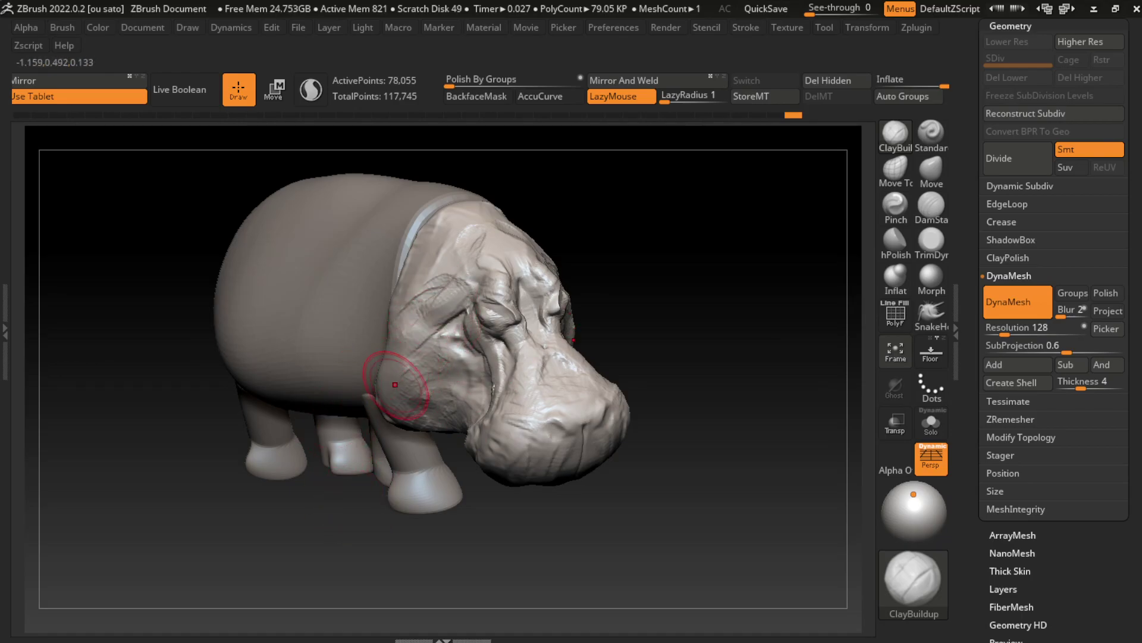
Undo a stroke, sculpt a new eye fold and raise a ridge along the neck fold
key(s)
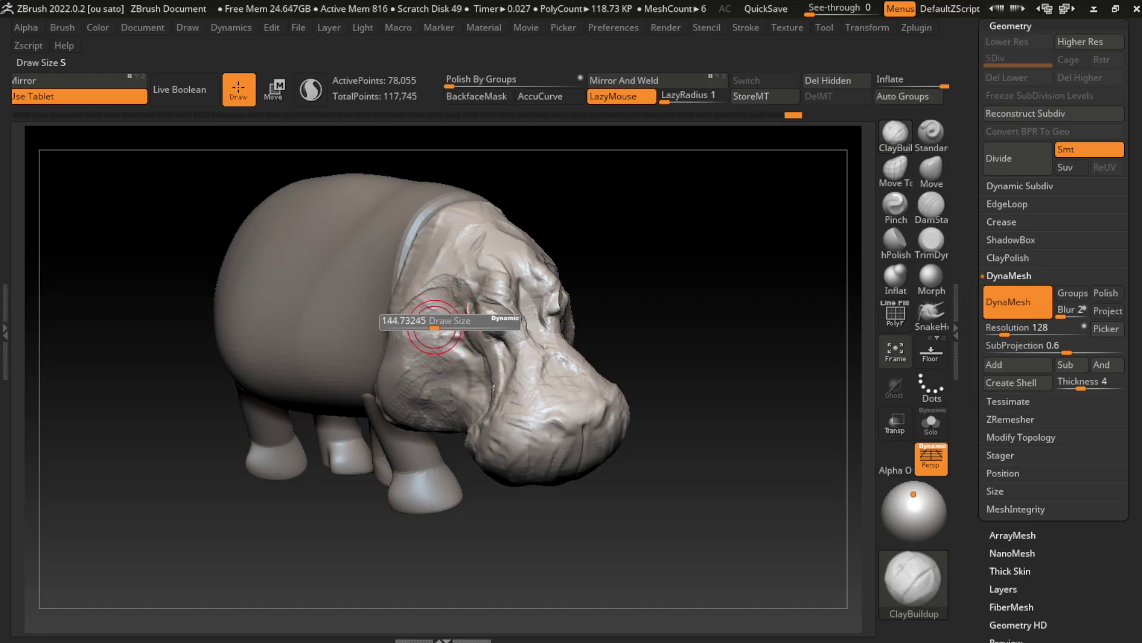
click(931, 204)
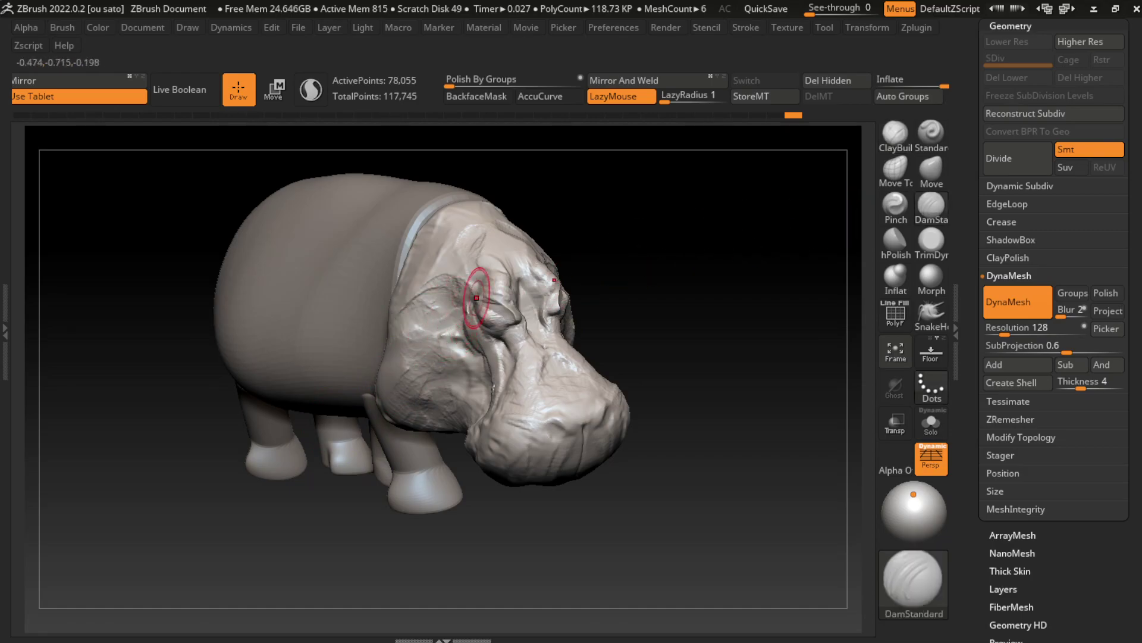
click(895, 134)
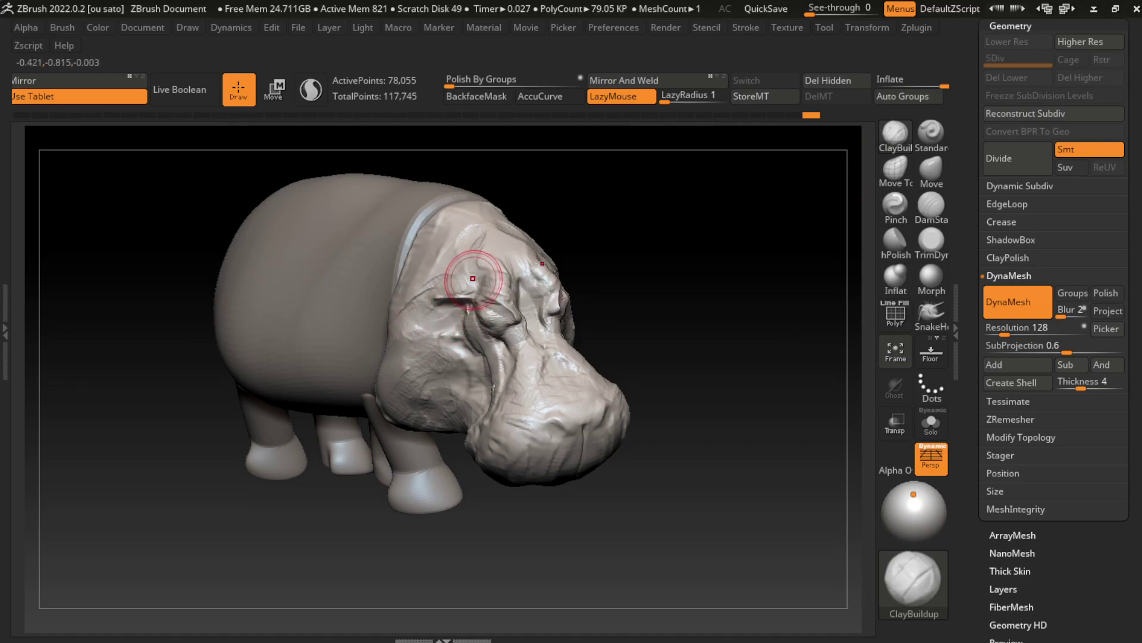
key(ctrl+z)
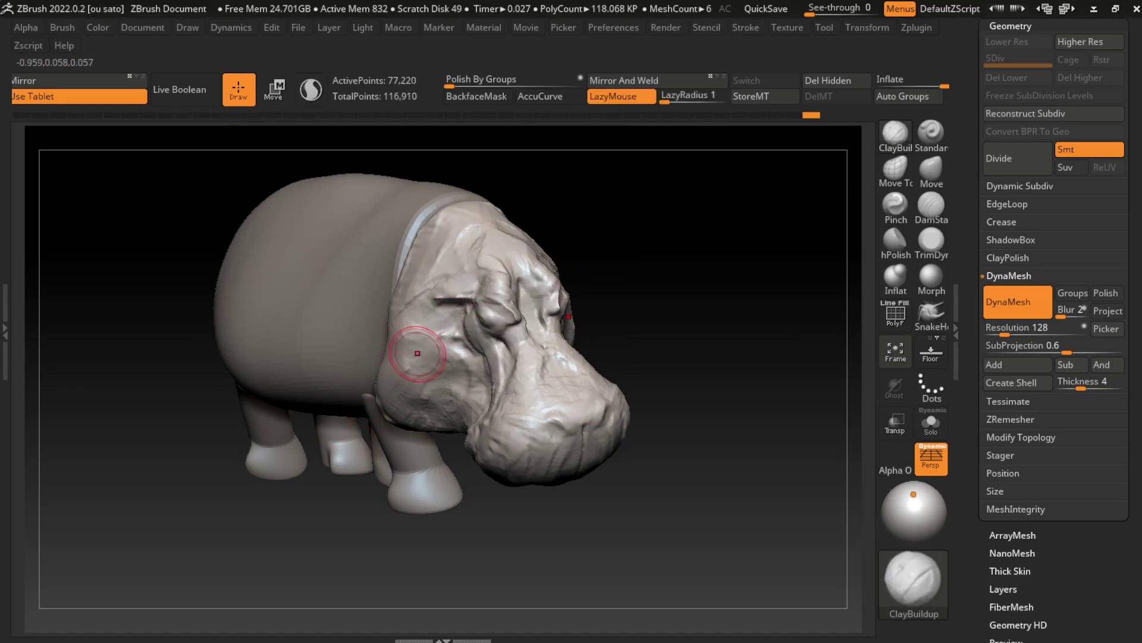
drag(405, 321, 435, 304)
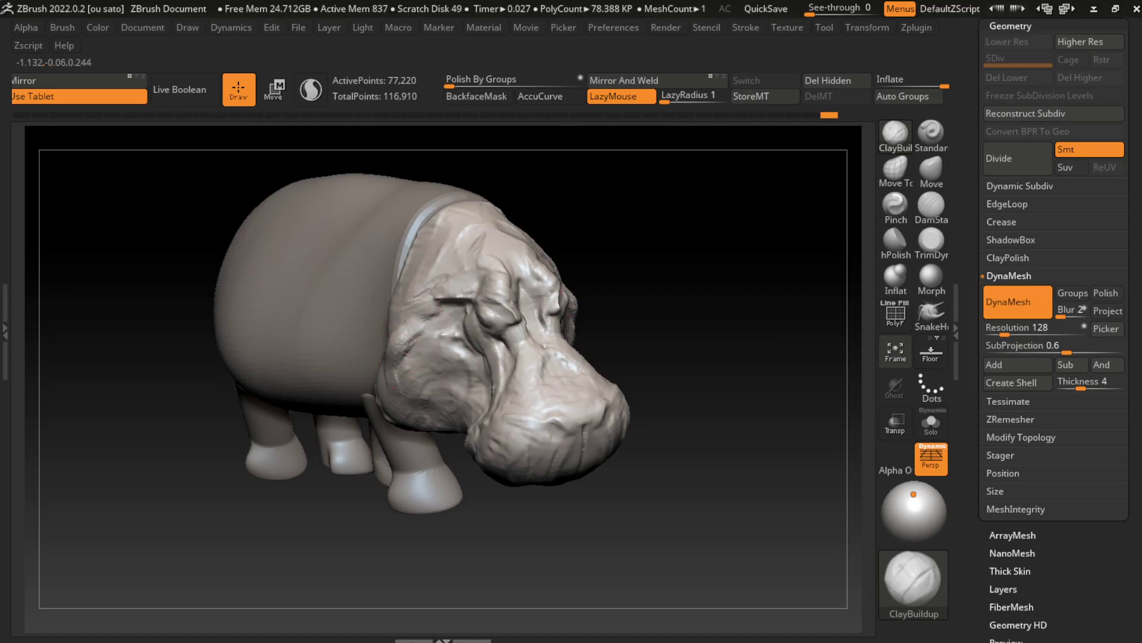
drag(416, 411, 402, 318)
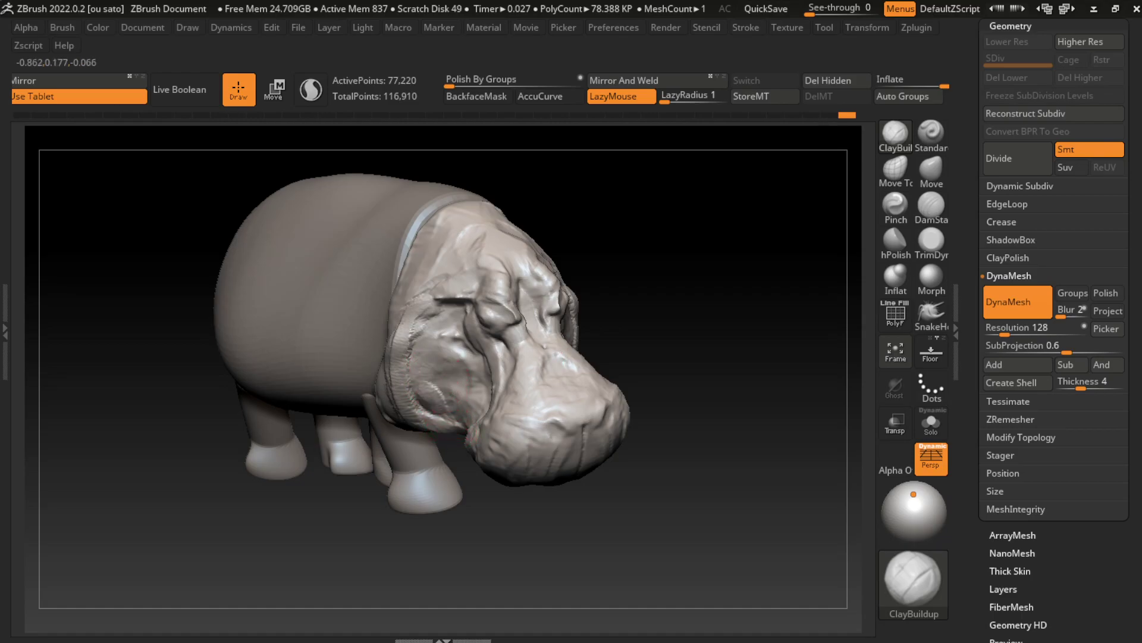
key(s)
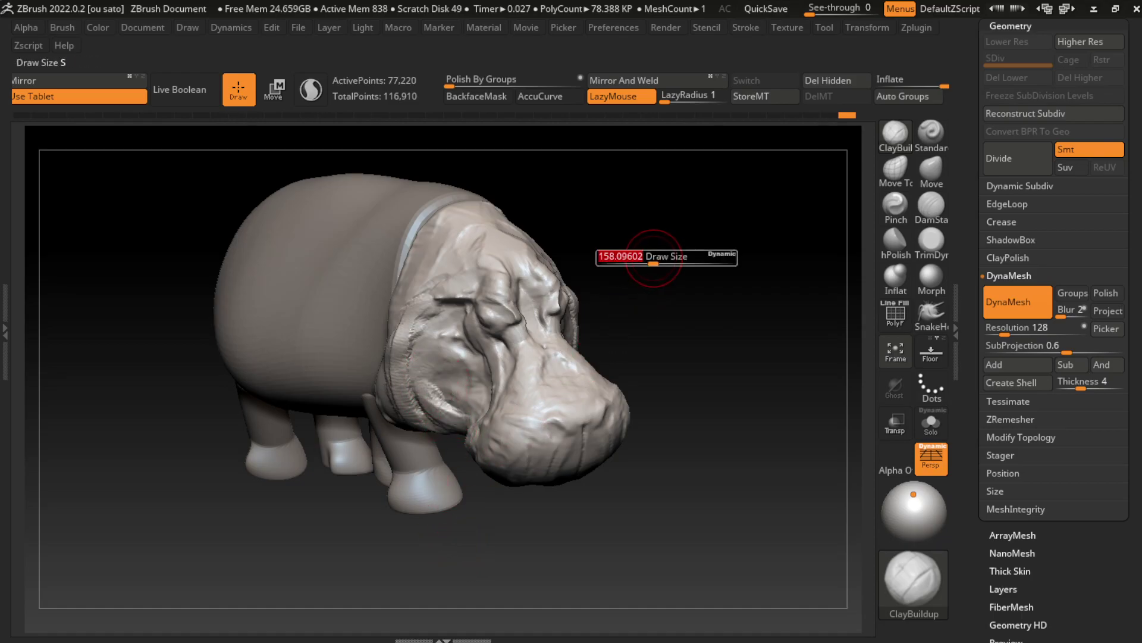
drag(663, 255, 689, 232)
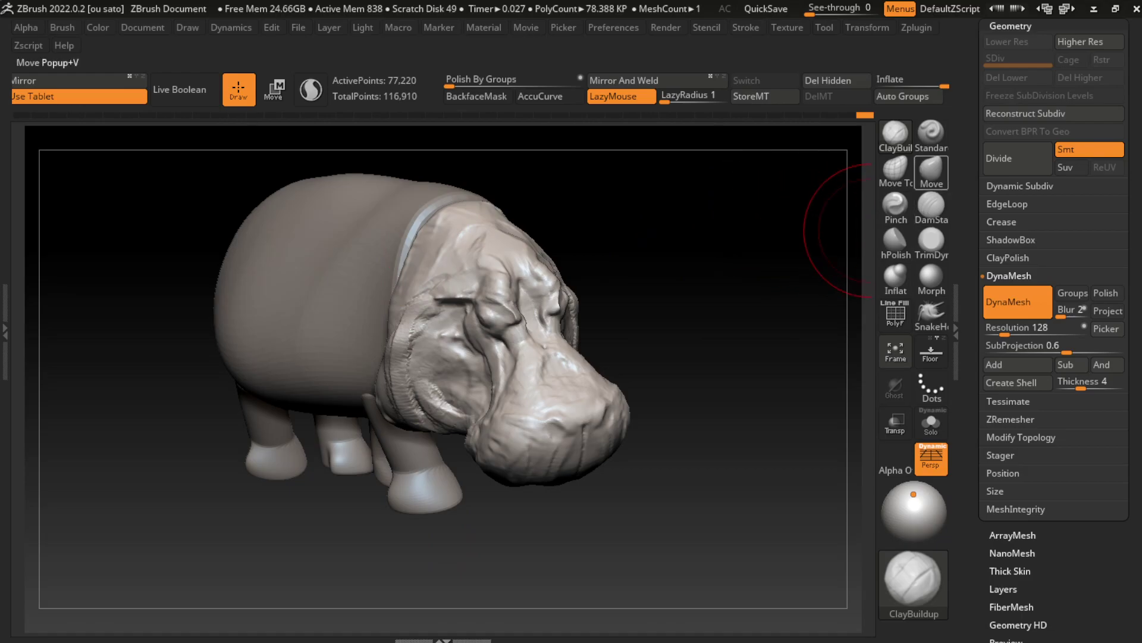
Move PM3D_Sphere3D1 to the top of the Subtool list and MergeDown the body into it, confirming OK
click(931, 169)
alt+click(410, 279)
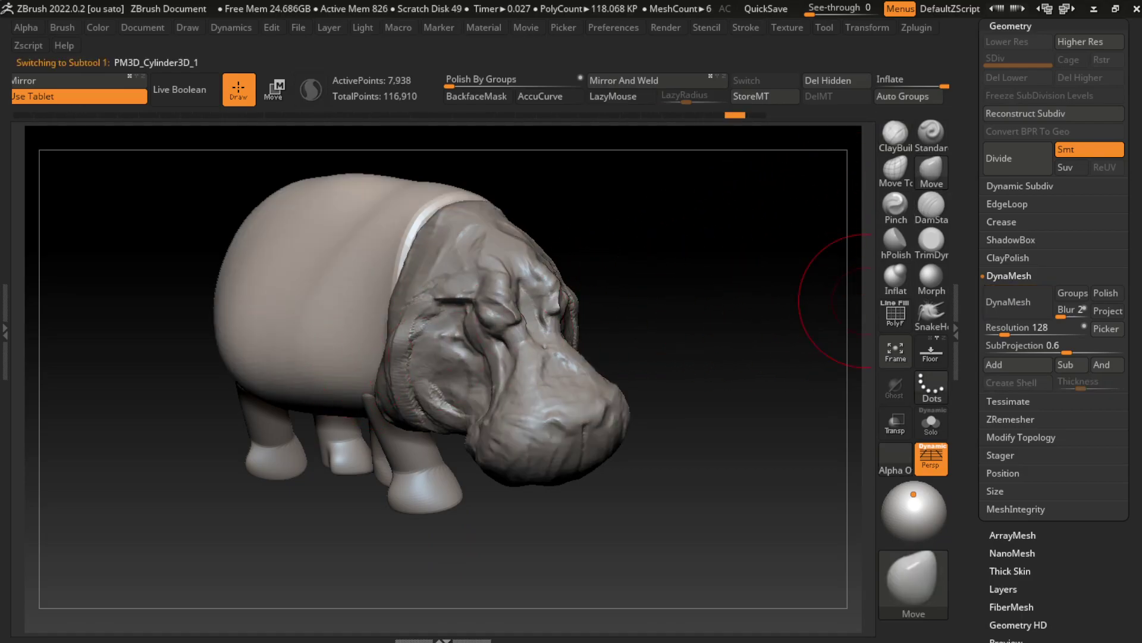
click(1011, 25)
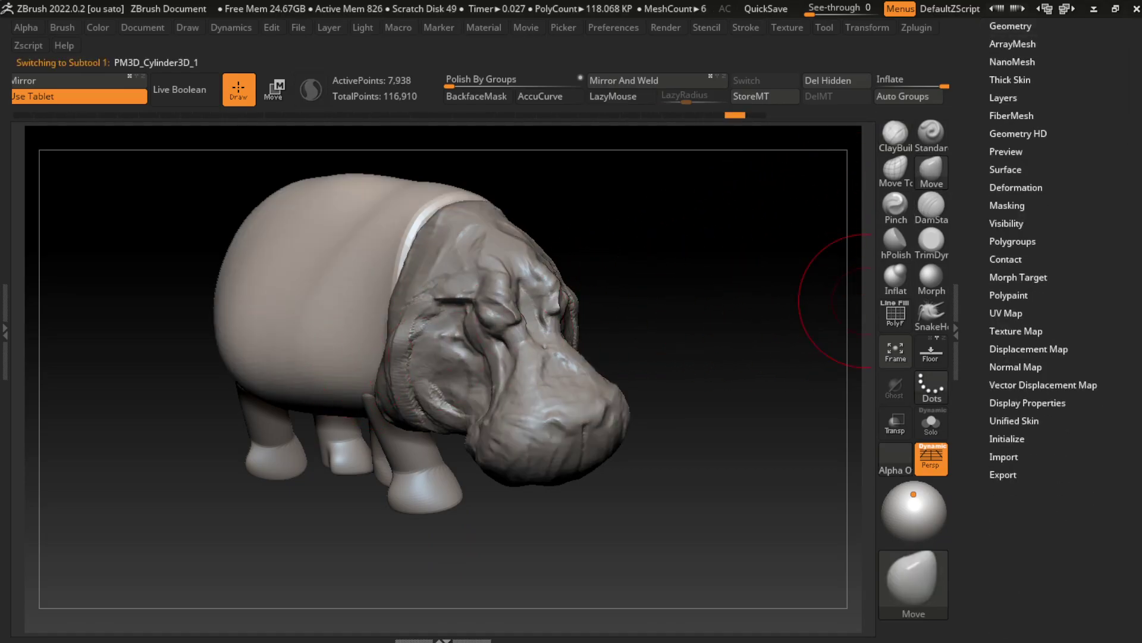
scroll(1053, 268, up, 3)
click(999, 255)
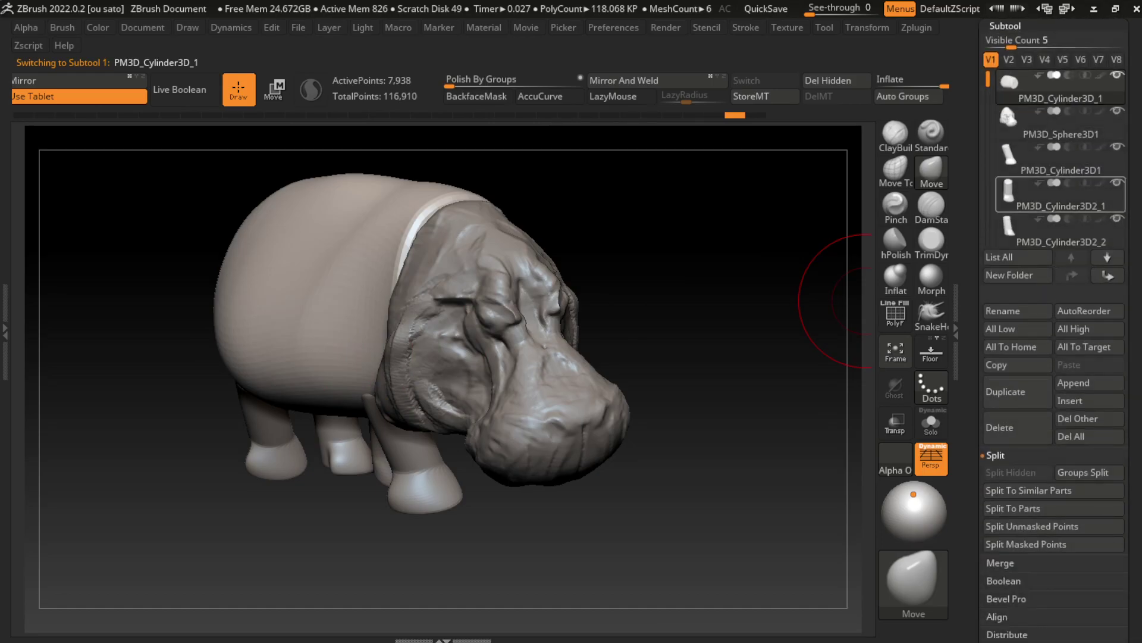
drag(1009, 119, 1009, 80)
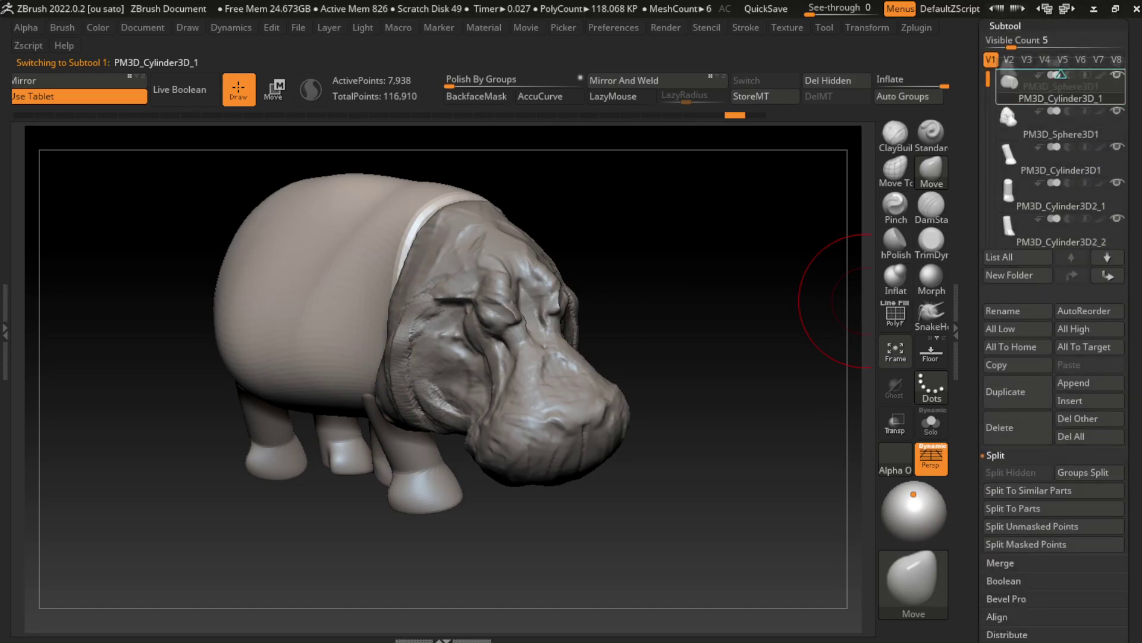
click(995, 455)
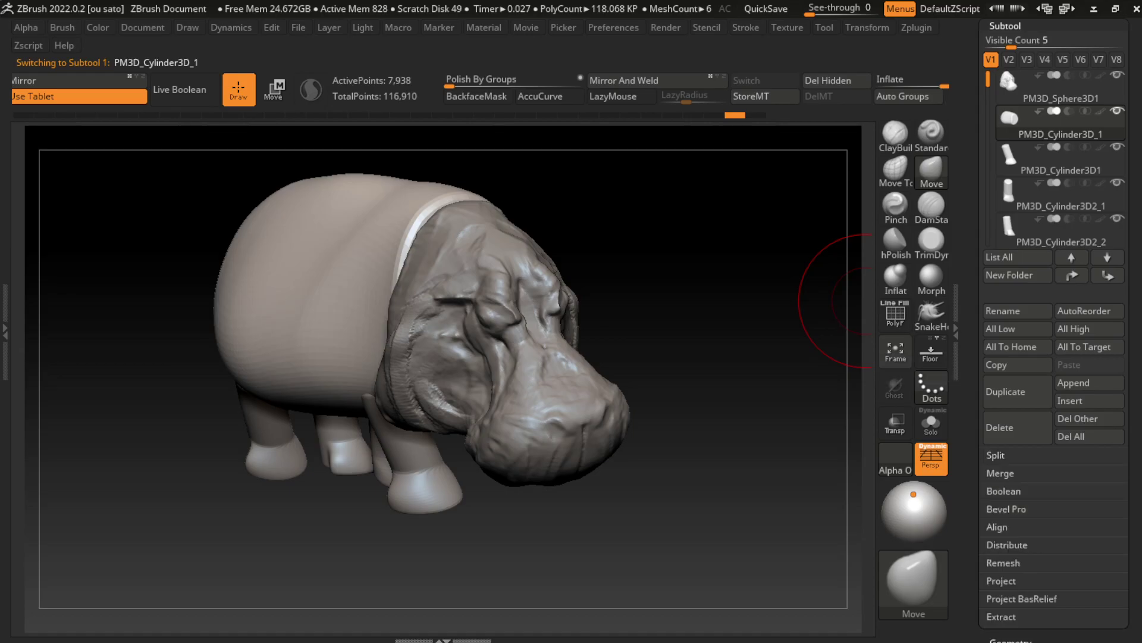
click(1018, 490)
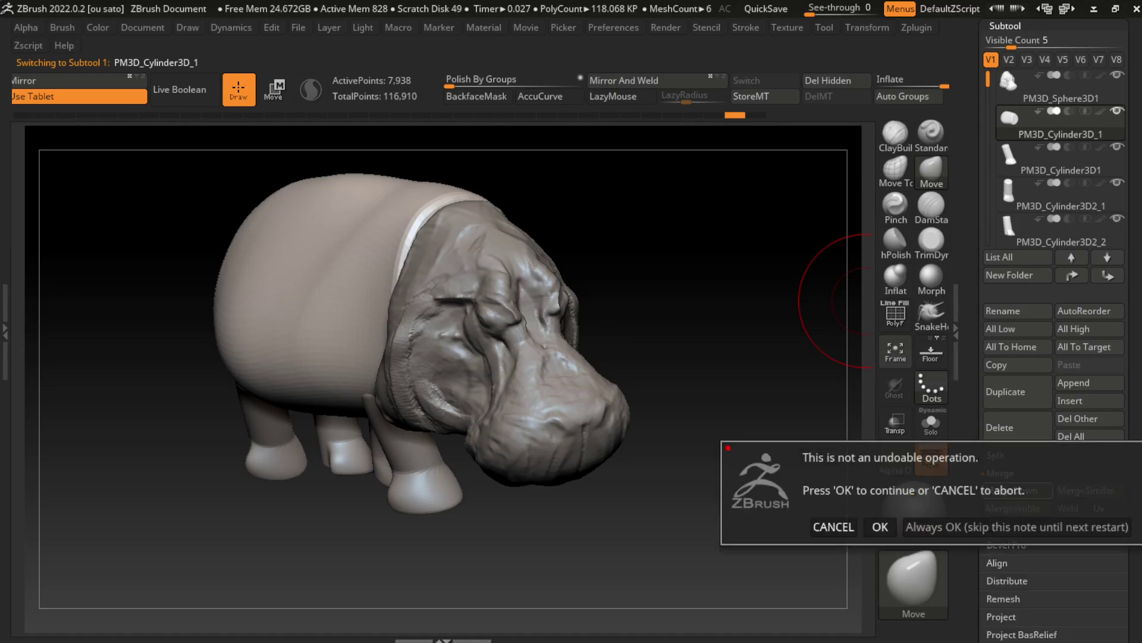
click(833, 527)
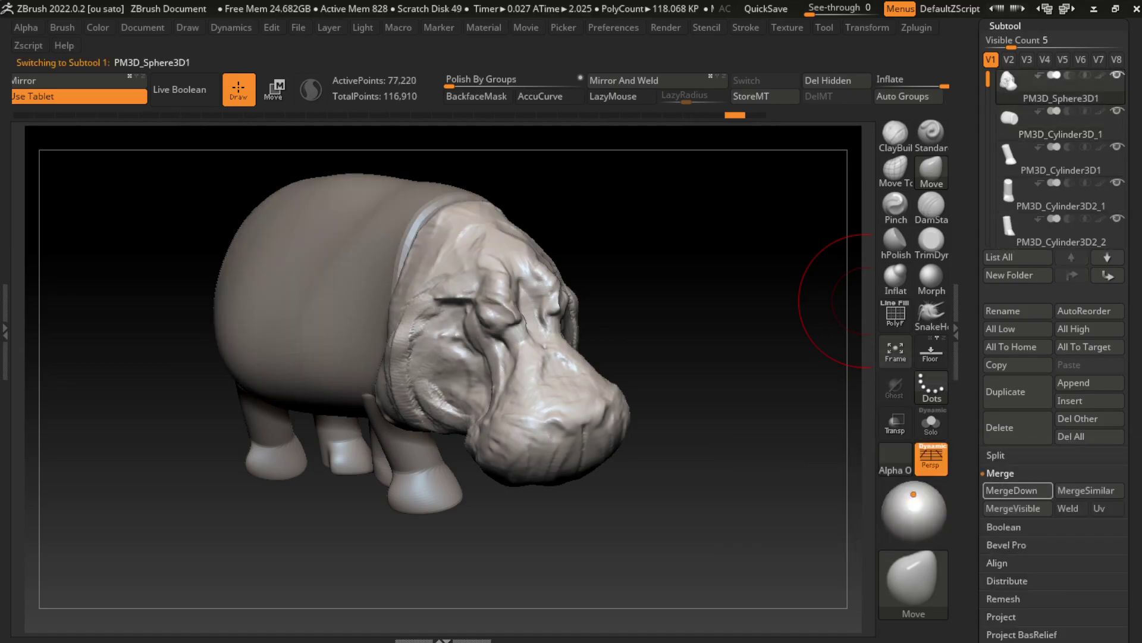
click(1017, 491)
click(878, 526)
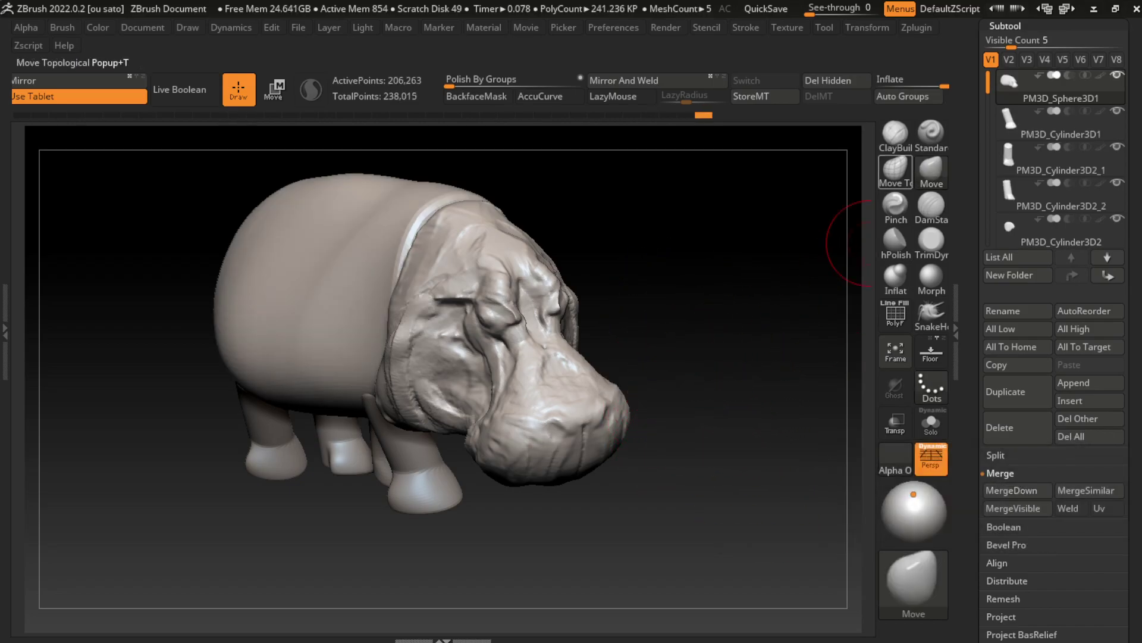
Return to Draw mode and enlarge the brush to cover the hindquarters
click(896, 134)
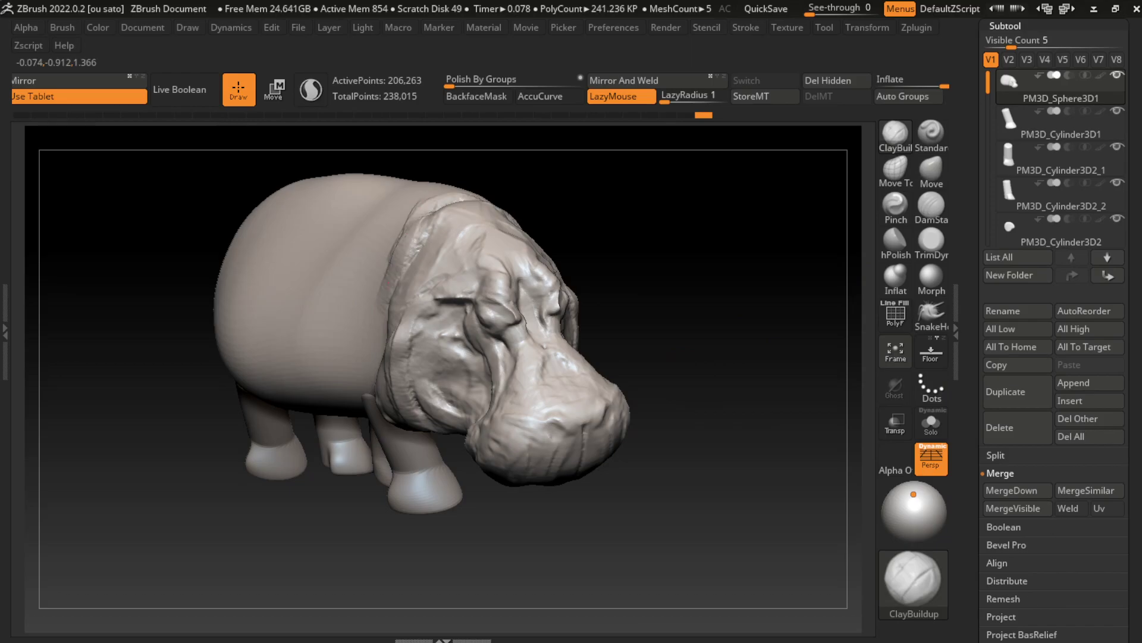
key(shift)
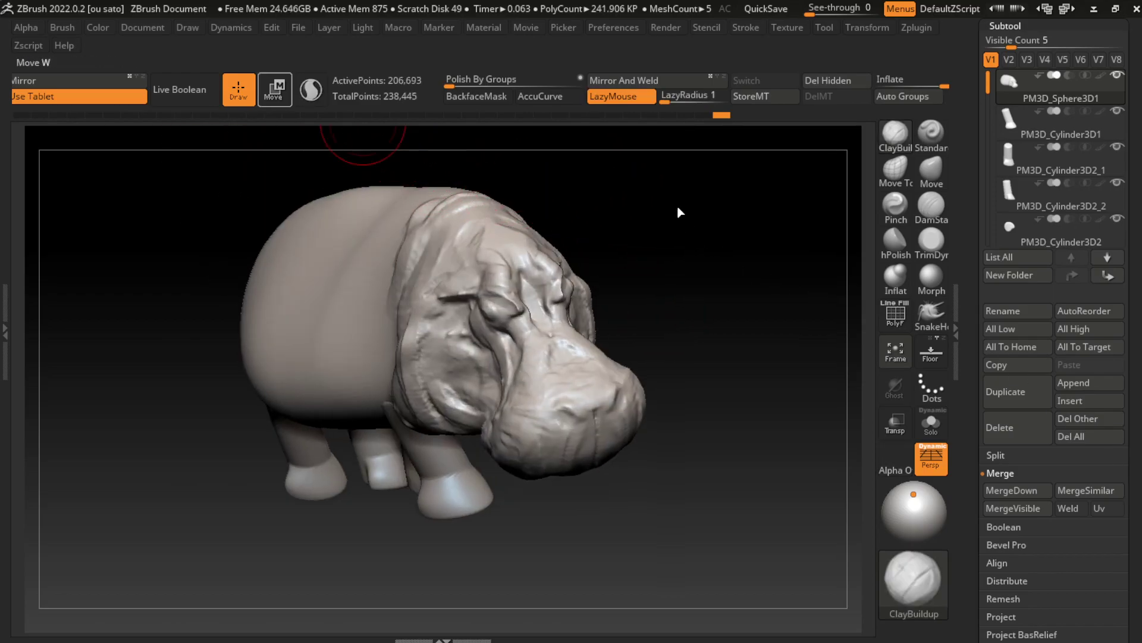
key(w)
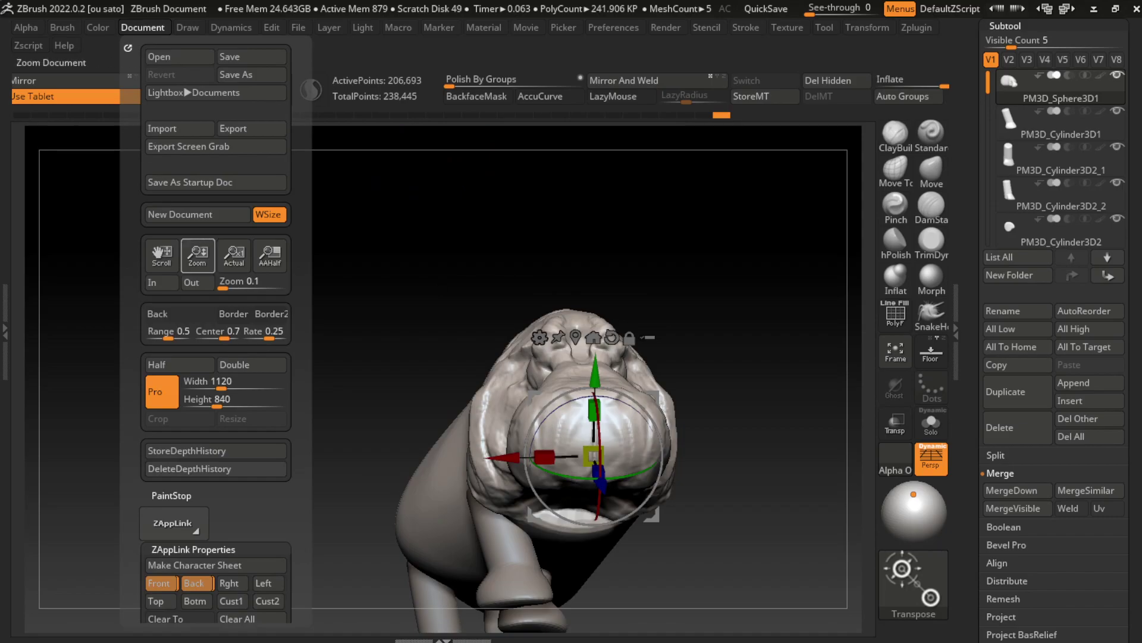
key(s)
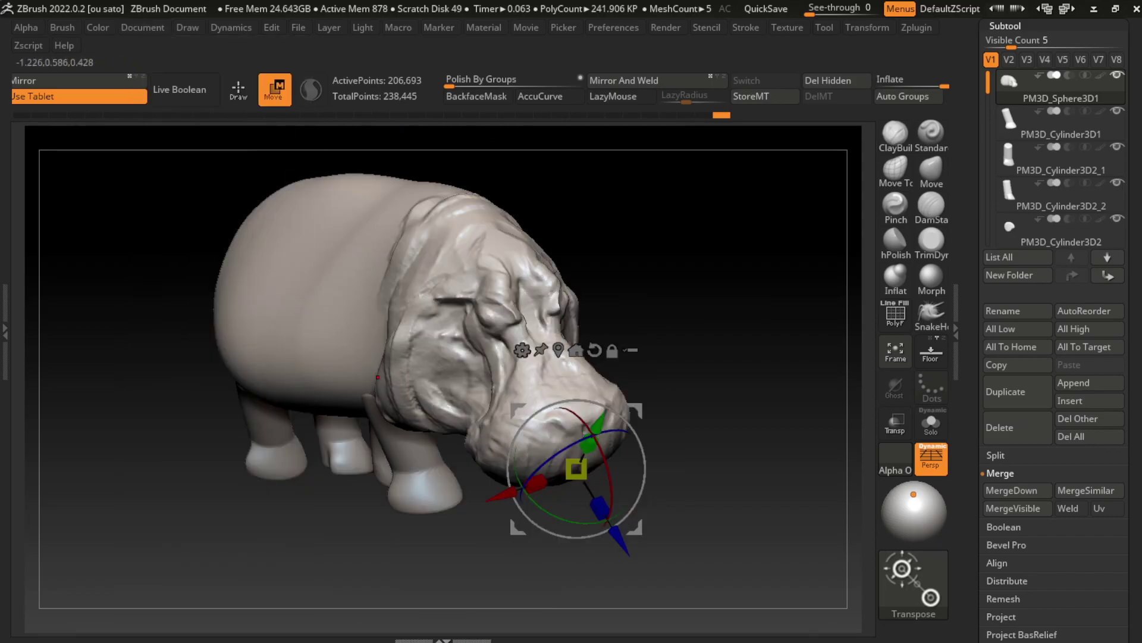
key(q)
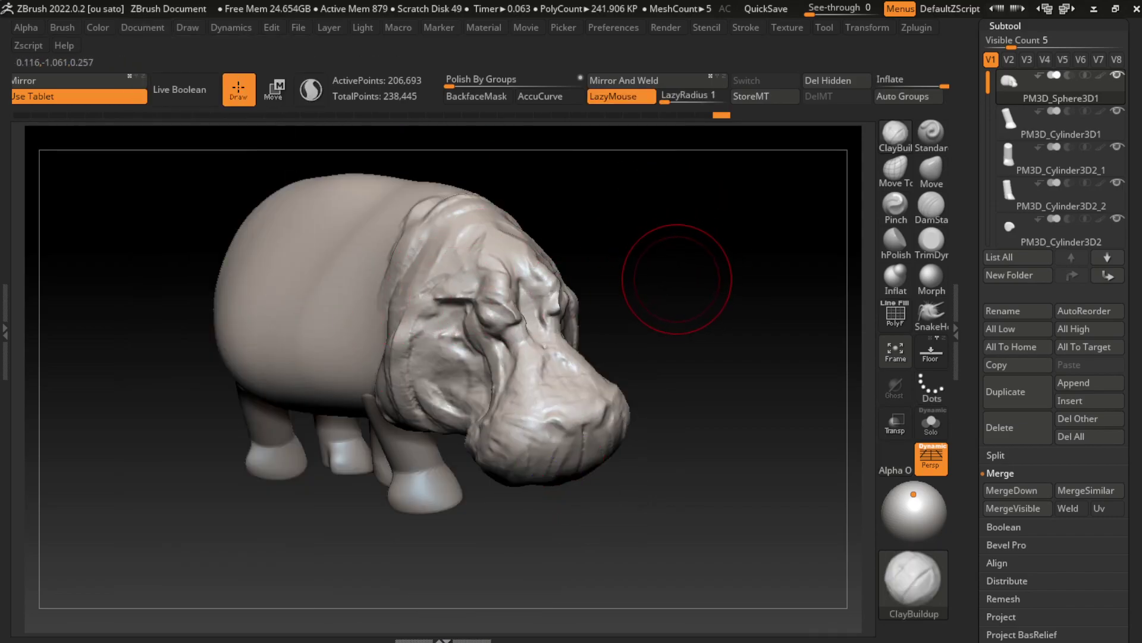
key(s)
drag(676, 279, 715, 271)
Push the rump and hind-leg area inward with the Move brush at about 825 size
key(b)
key(m)
key(v)
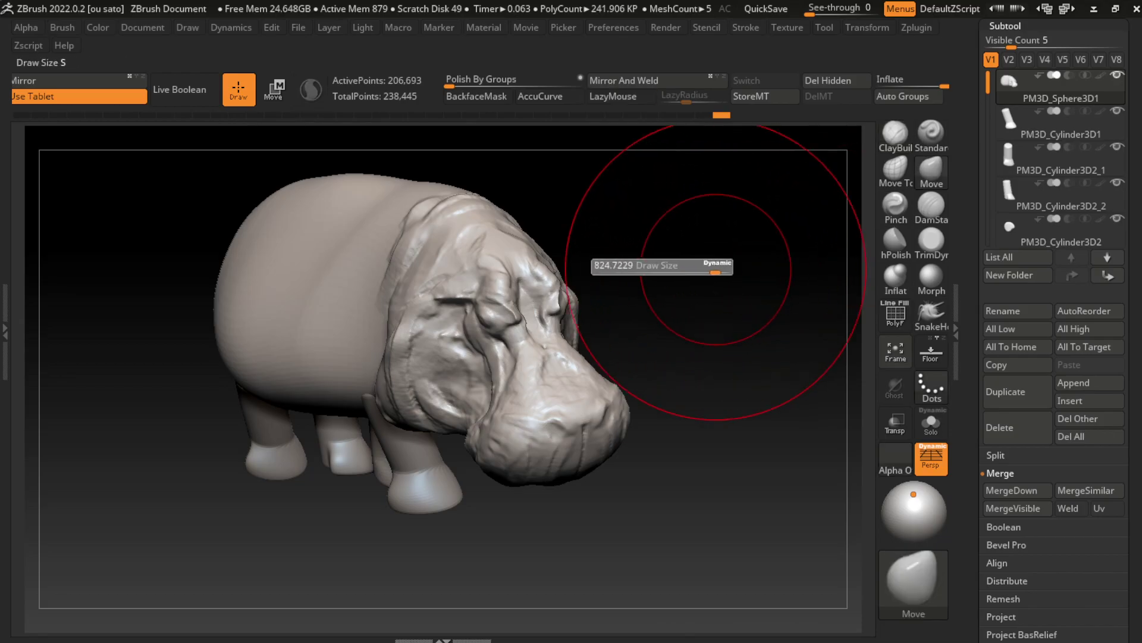
key(s)
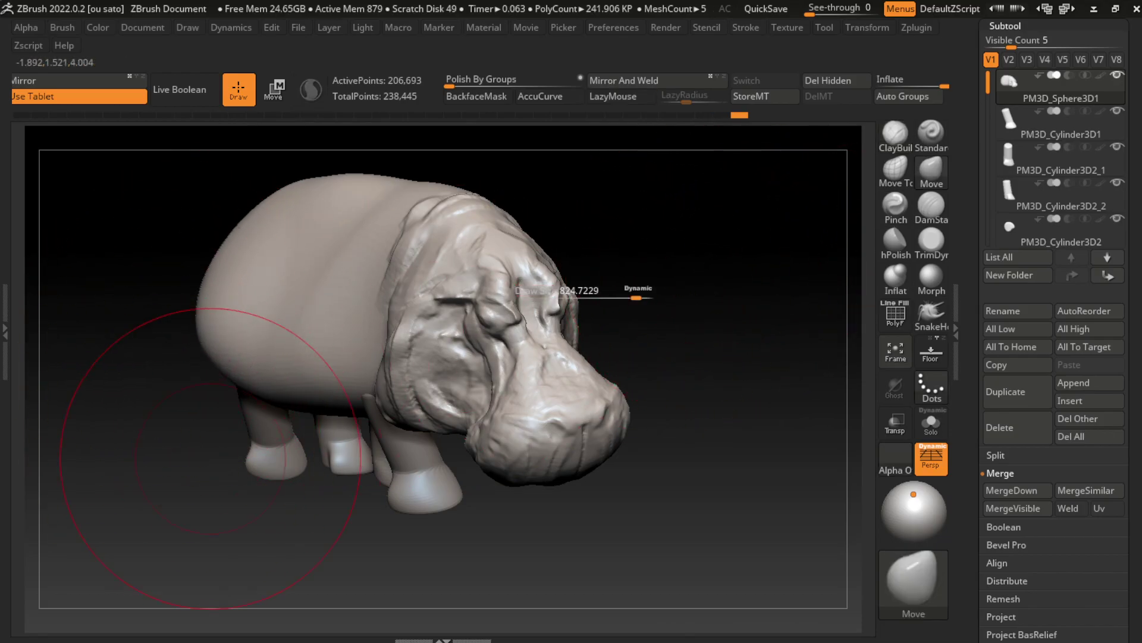
drag(193, 369, 210, 366)
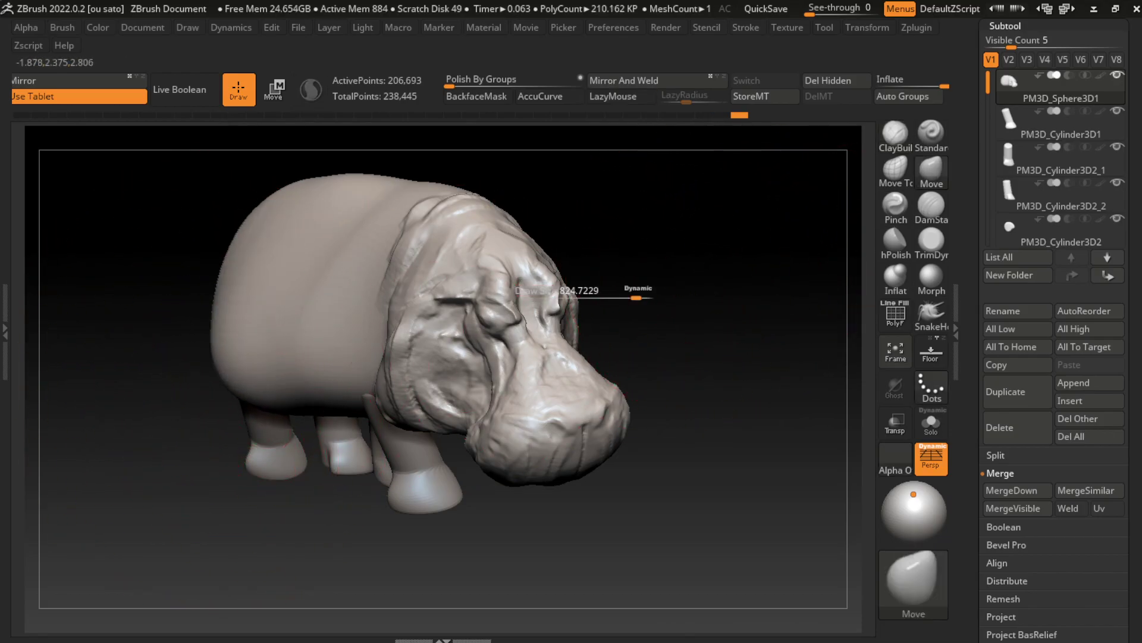
drag(238, 440, 231, 433)
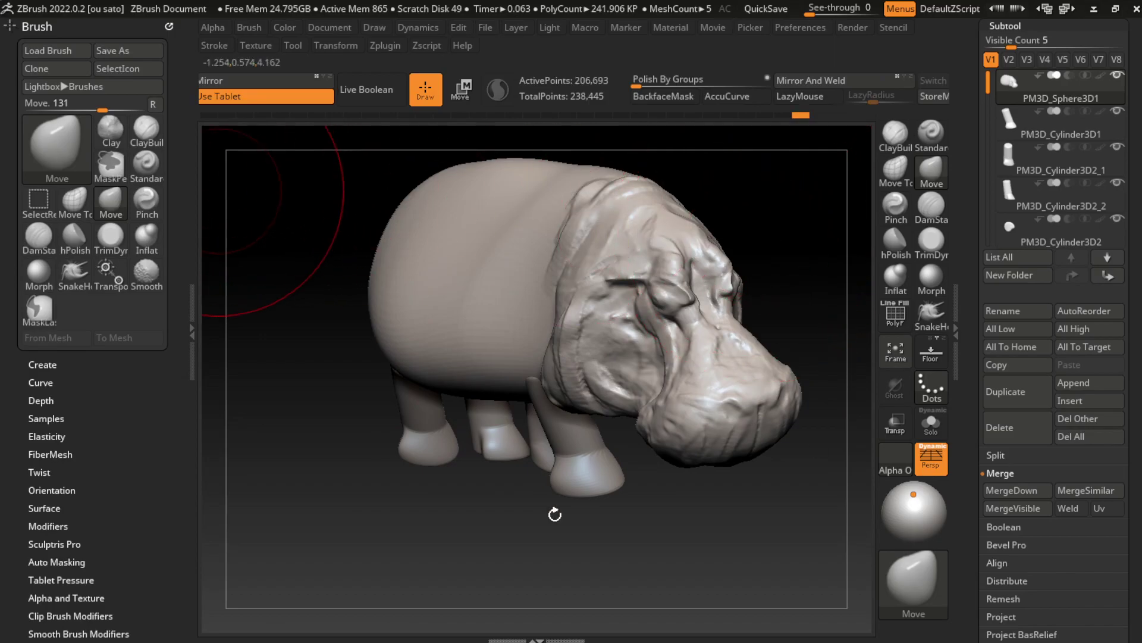
With a smaller ClayBuildup brush, build clay folds on the shoulder and neck band
click(192, 523)
drag(236, 465, 225, 465)
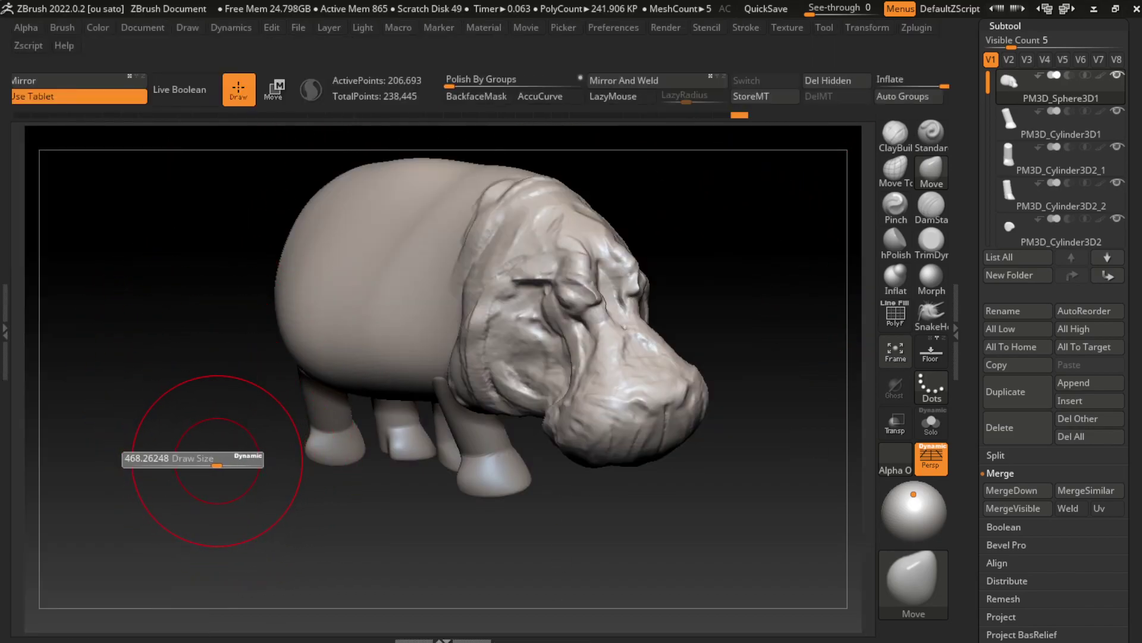
click(896, 132)
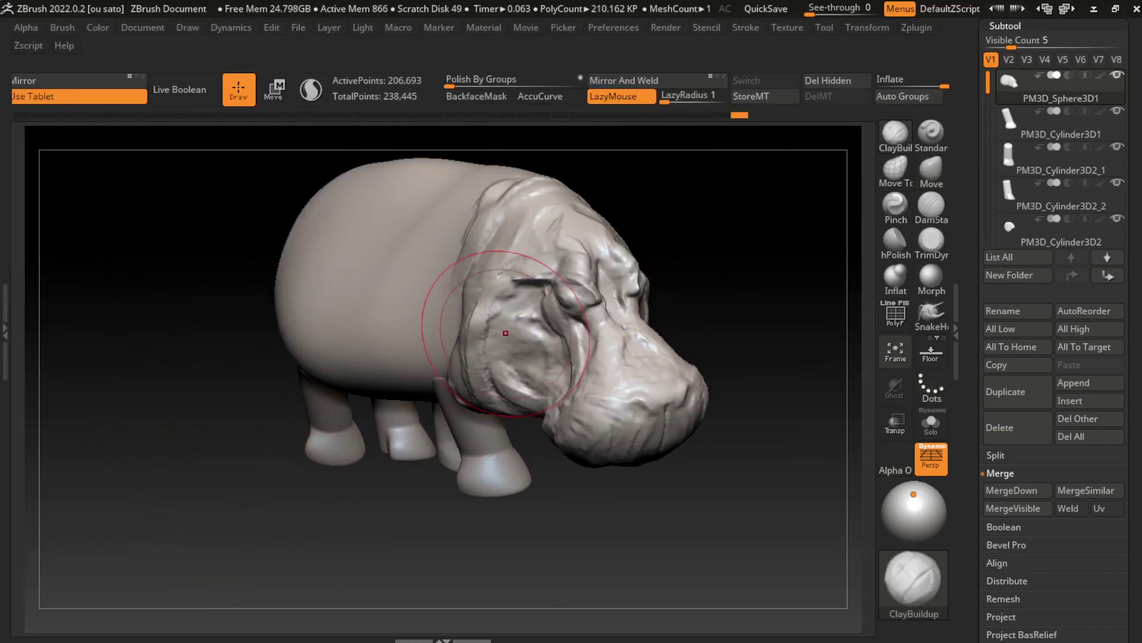
mouse_move(411, 312)
mouse_down()
mouse_move(443, 375)
mouse_move(422, 208)
mouse_up()
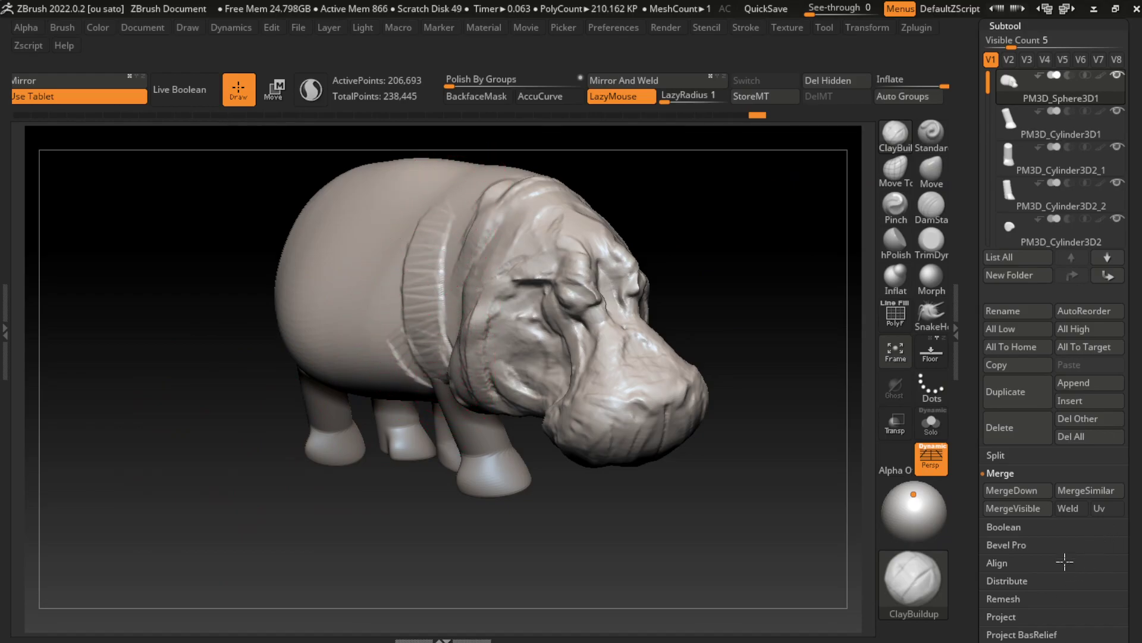
drag(426, 369, 416, 217)
Layer wrinkled skin folds across the shoulder, flank and lower belly
mouse_move(426, 370)
mouse_down()
mouse_move(381, 301)
mouse_move(337, 280)
mouse_up()
mouse_move(369, 380)
mouse_down()
mouse_move(320, 365)
mouse_move(289, 288)
mouse_up()
drag(413, 394, 351, 333)
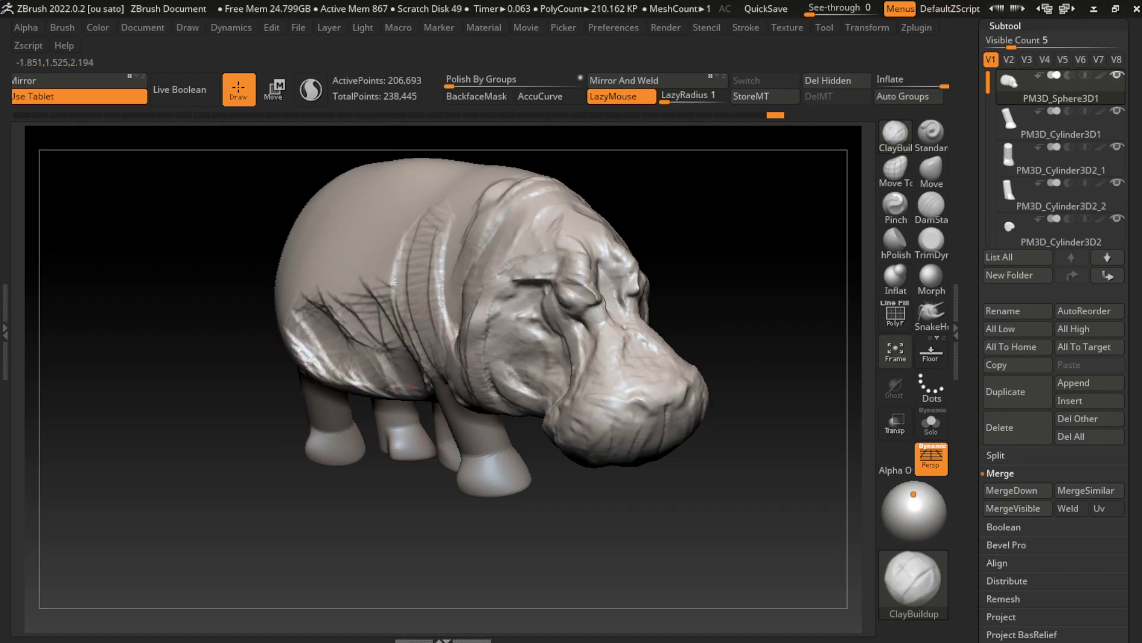
drag(416, 369, 333, 292)
mouse_move(381, 368)
mouse_down()
mouse_move(306, 261)
mouse_move(303, 286)
mouse_up()
Sculpt folds over the upper back, rear haunch and rump, then orbit to check them
drag(404, 309, 375, 288)
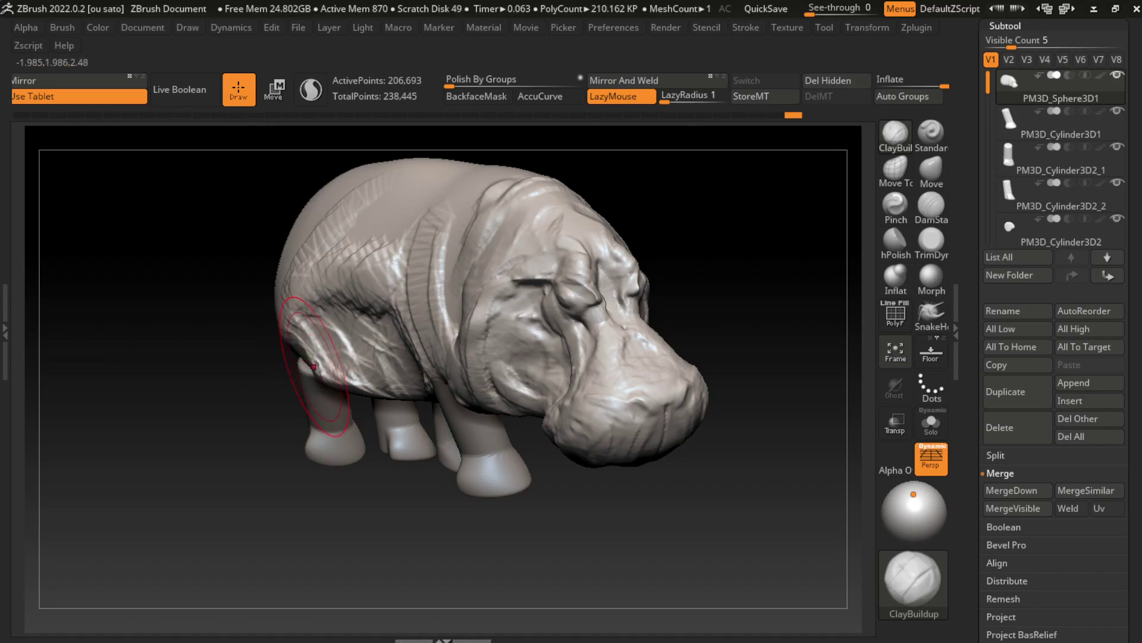
mouse_move(315, 381)
mouse_down()
mouse_move(238, 333)
mouse_move(273, 250)
mouse_move(256, 298)
mouse_up()
drag(322, 178, 279, 262)
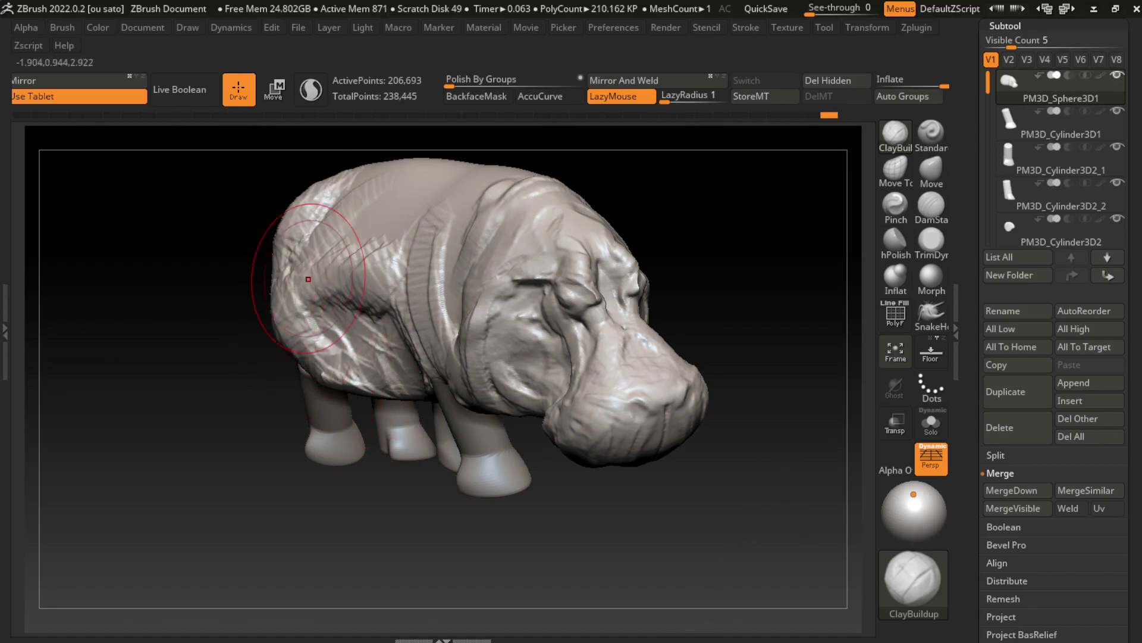
drag(345, 190, 275, 268)
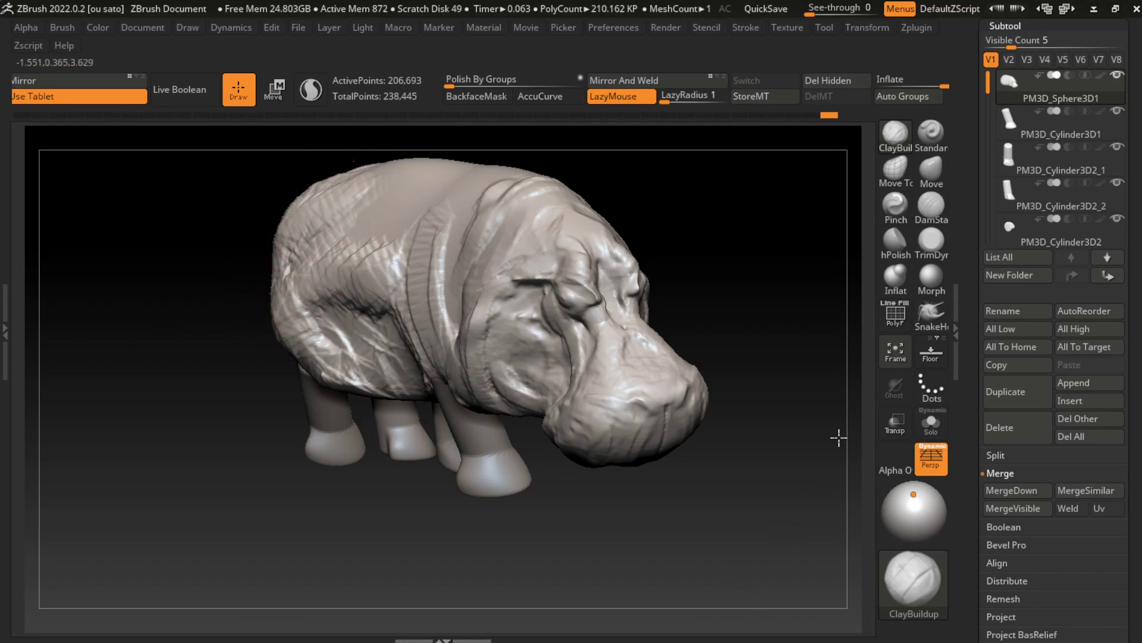
drag(827, 223, 746, 257)
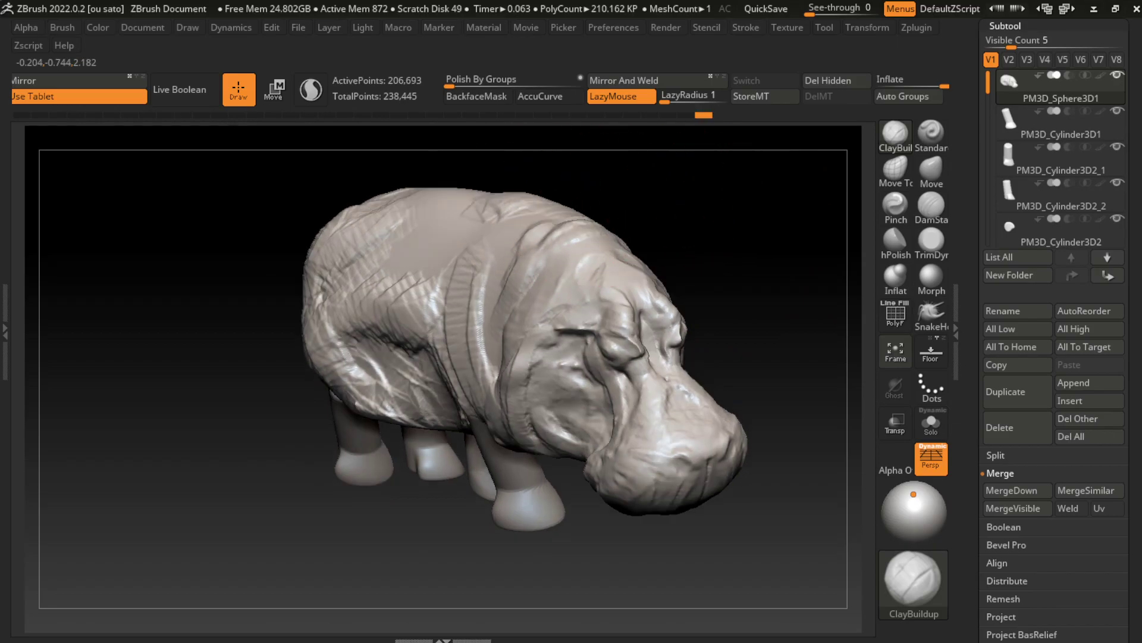
mouse_move(530, 154)
mouse_down()
mouse_move(544, 240)
mouse_move(494, 274)
mouse_up()
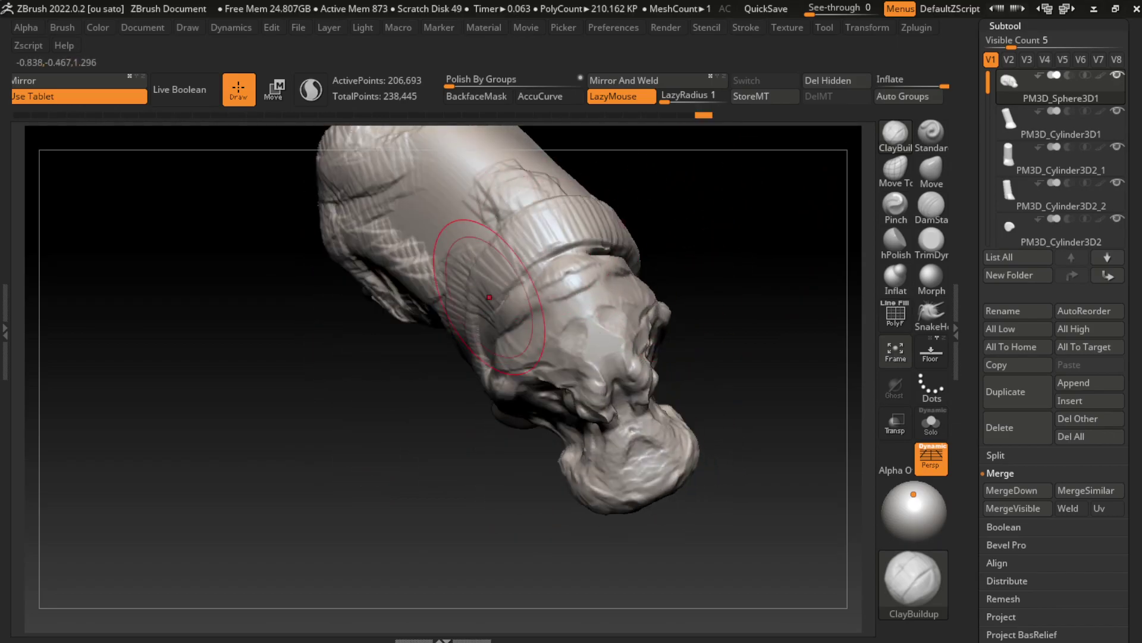
mouse_move(684, 250)
mouse_down()
mouse_move(708, 268)
mouse_move(625, 172)
mouse_up()
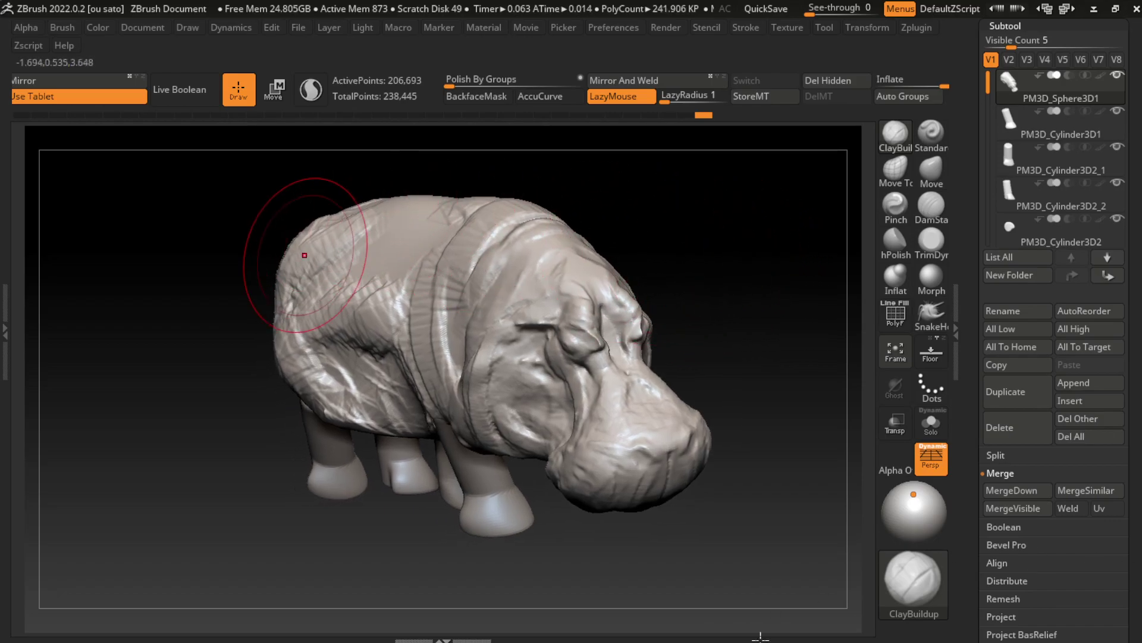
Nudge the back's top contour with Move, then rebuild the back surface with ClayBuildup
key(b)
key(m)
key(v)
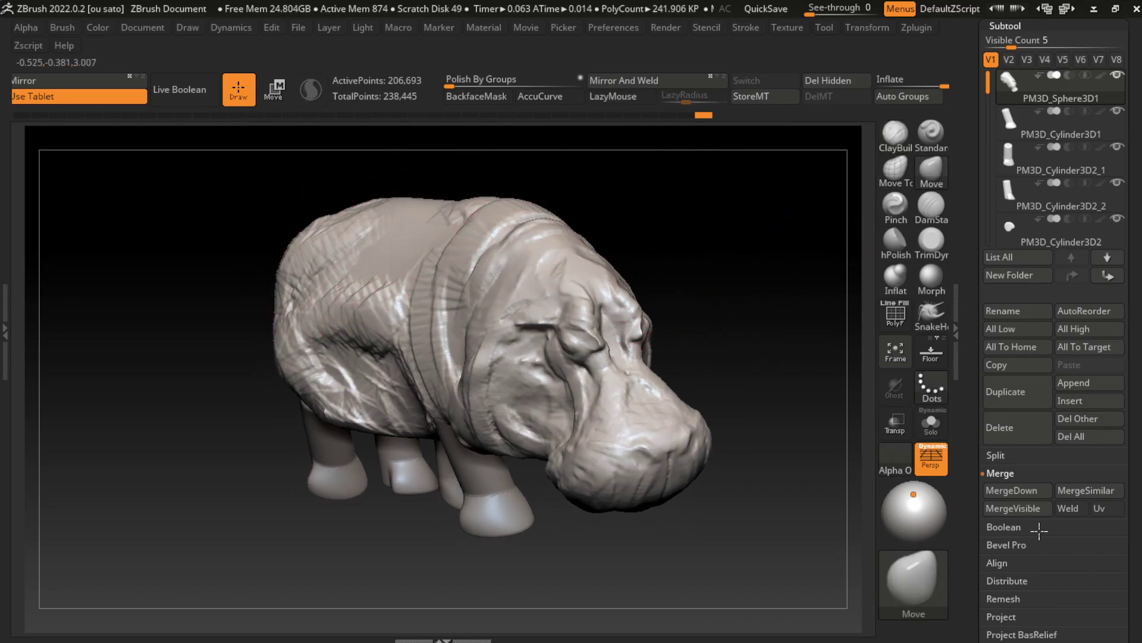
drag(408, 216, 411, 225)
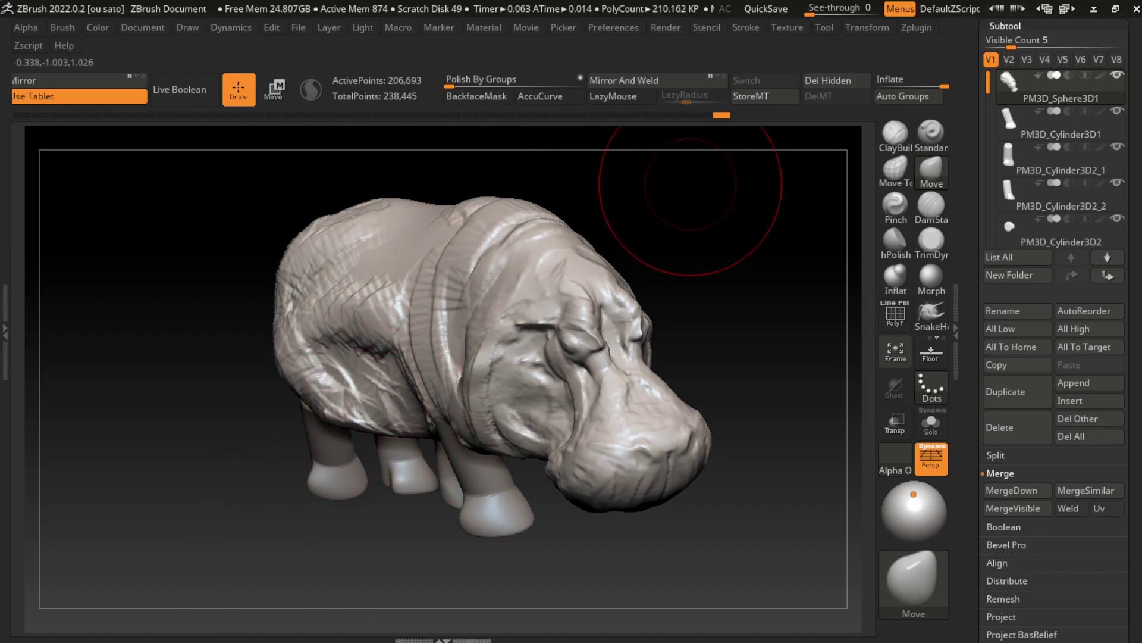
key(b)
key(c)
key(b)
drag(333, 262, 399, 226)
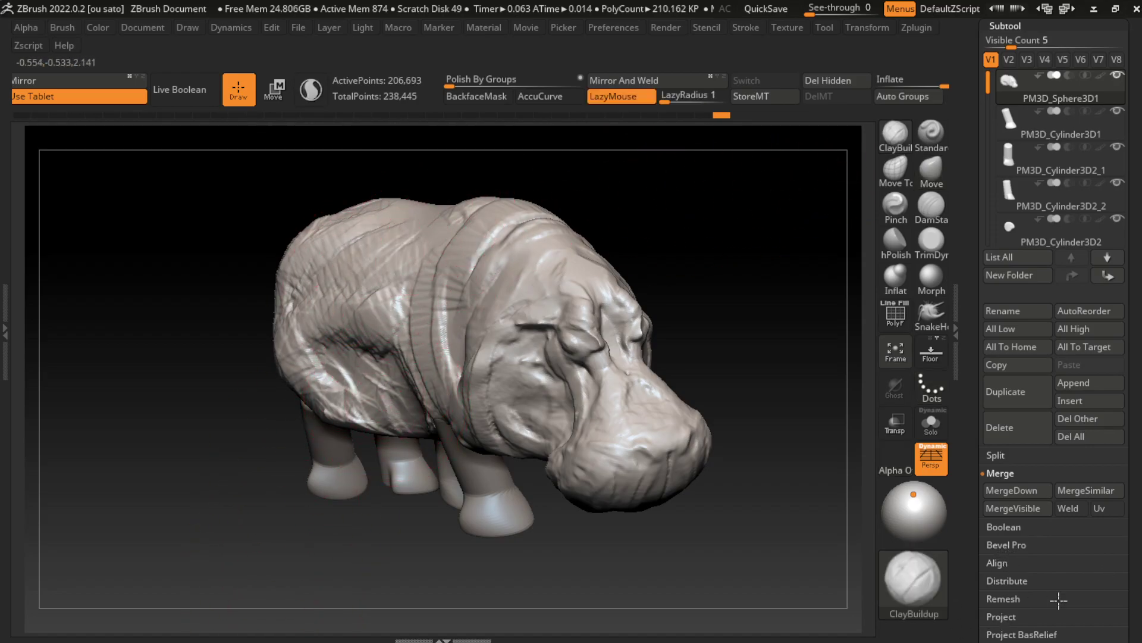
drag(392, 285, 476, 185)
key(s)
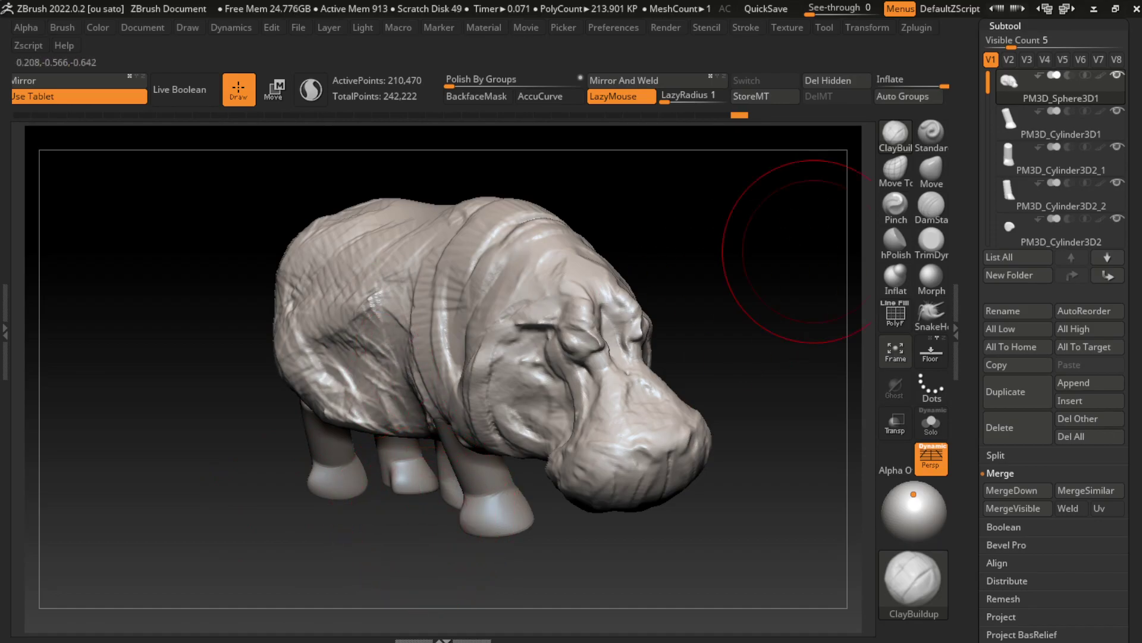
Switch to the Move brush and reduce its brush size
key(b)
key(m)
key(v)
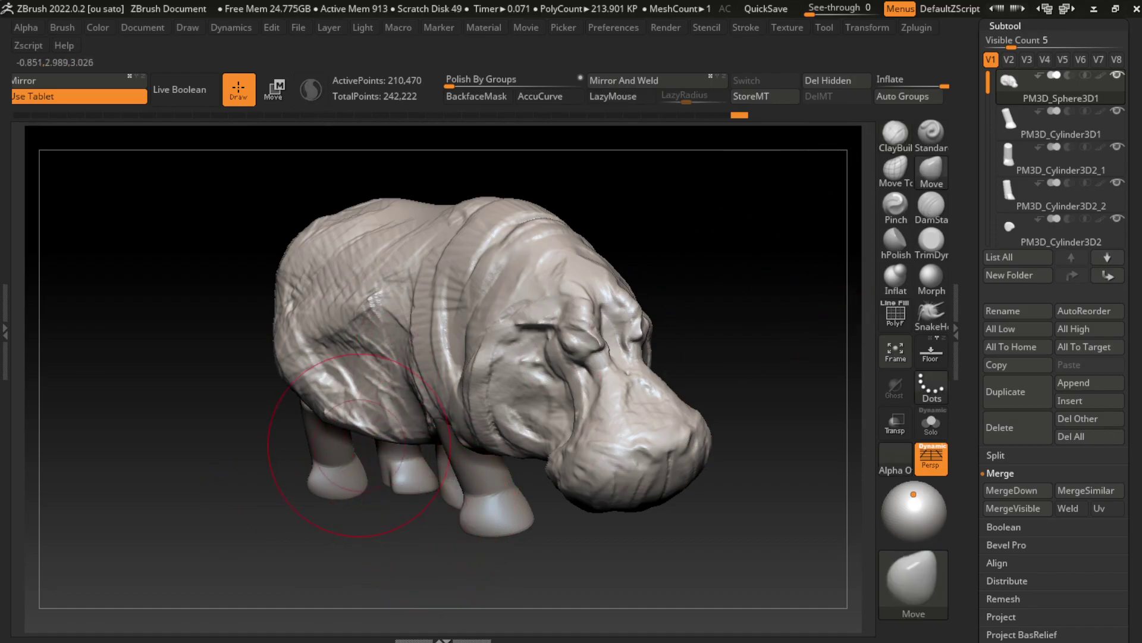
key(s)
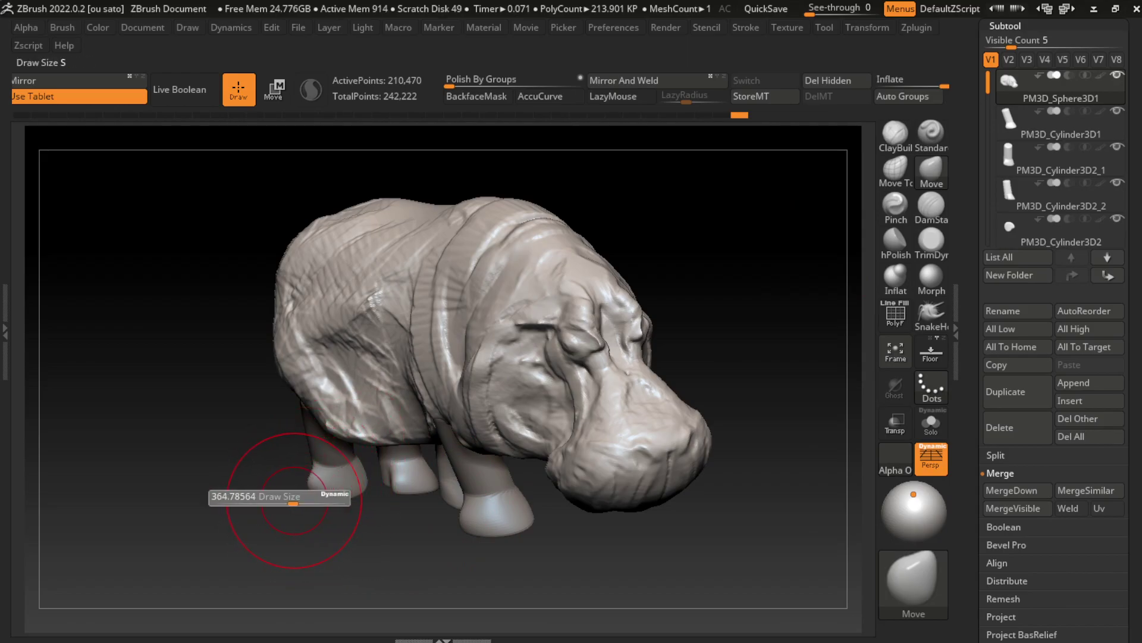
drag(220, 580, 373, 431)
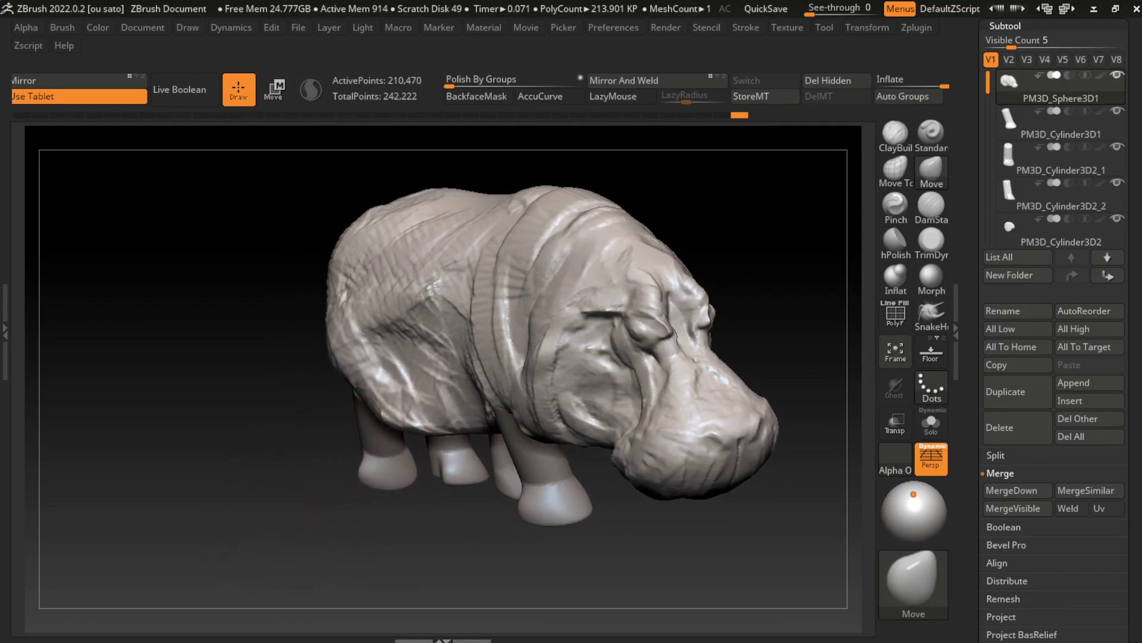
Make the PM3D_Sphere3D1 body subtool active in transpose mode, viewed from the front
alt+click(459, 524)
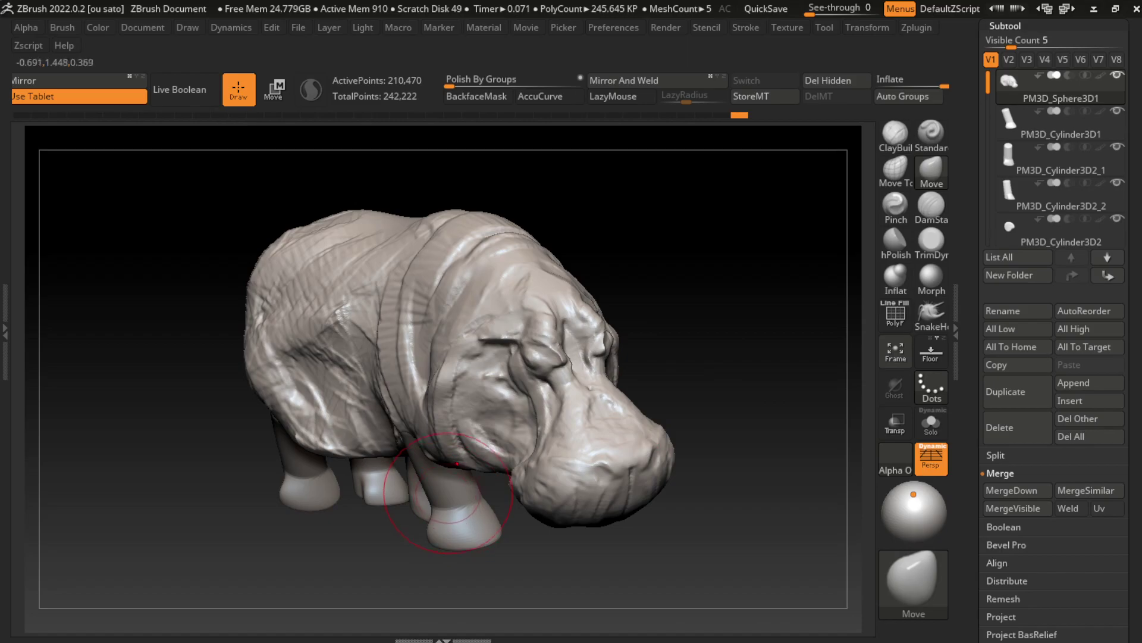
mouse_move(757, 482)
alt+mouse_down()
mouse_move(670, 507)
mouse_move(586, 383)
alt+mouse_up()
alt+click(548, 419)
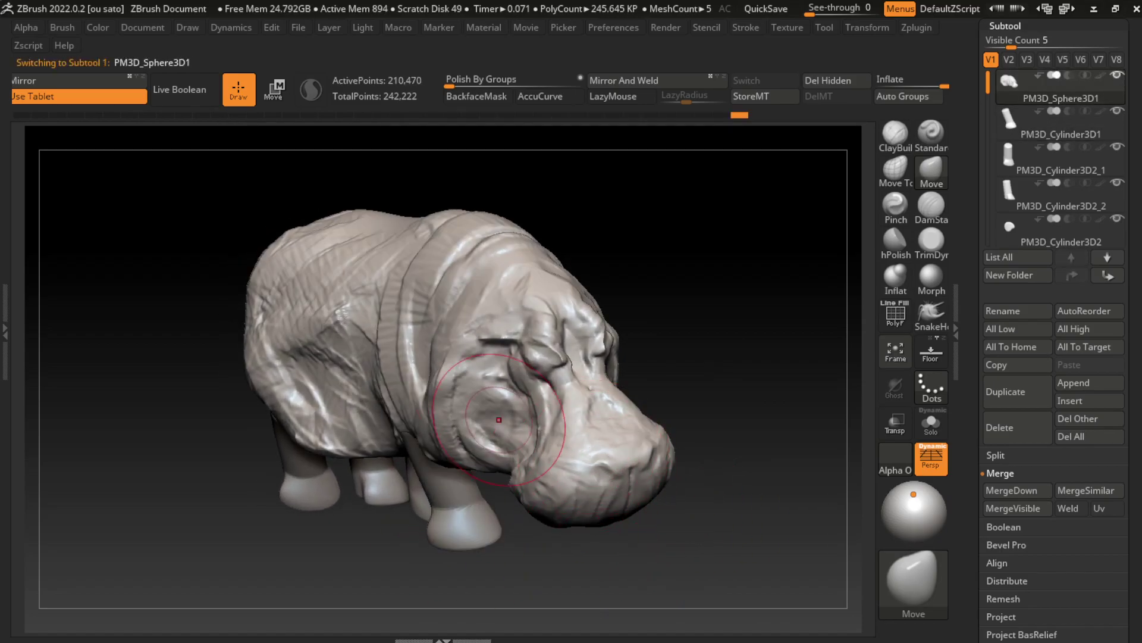
key(w)
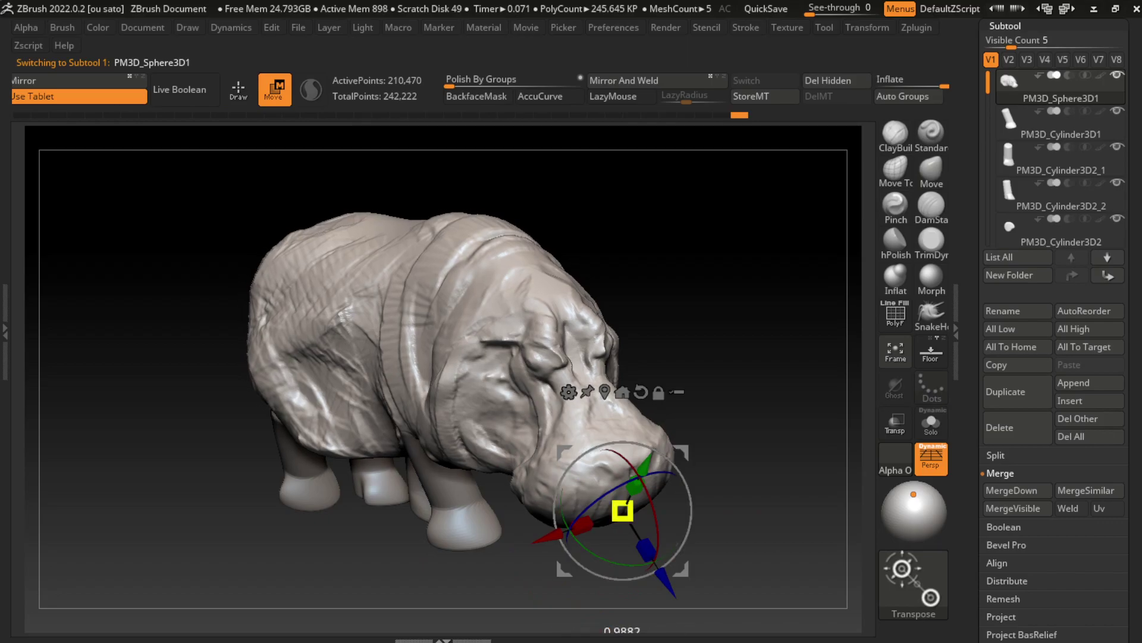
click(622, 510)
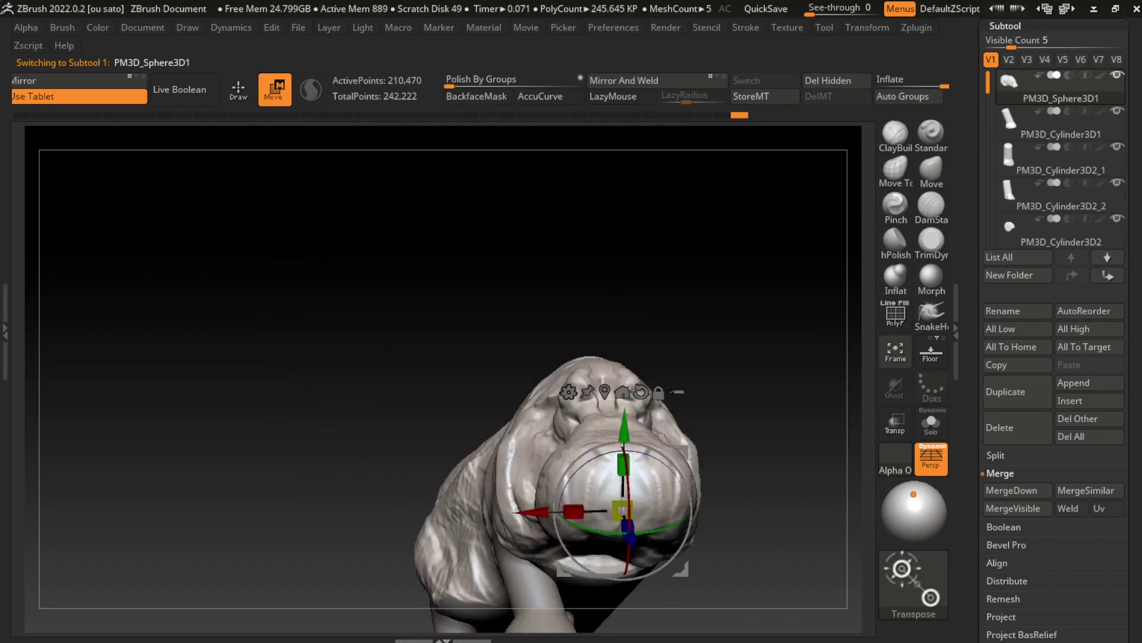
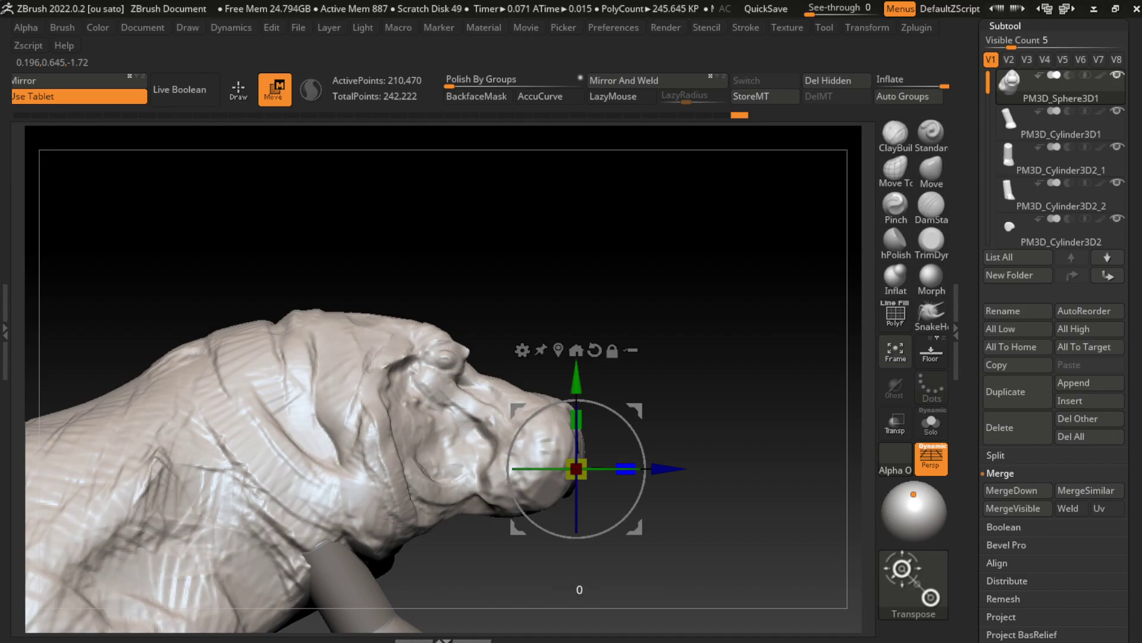
Push the snout forward with the Transpose gizmo and reshape the jaw underside with the Move brush
drag(667, 468, 690, 468)
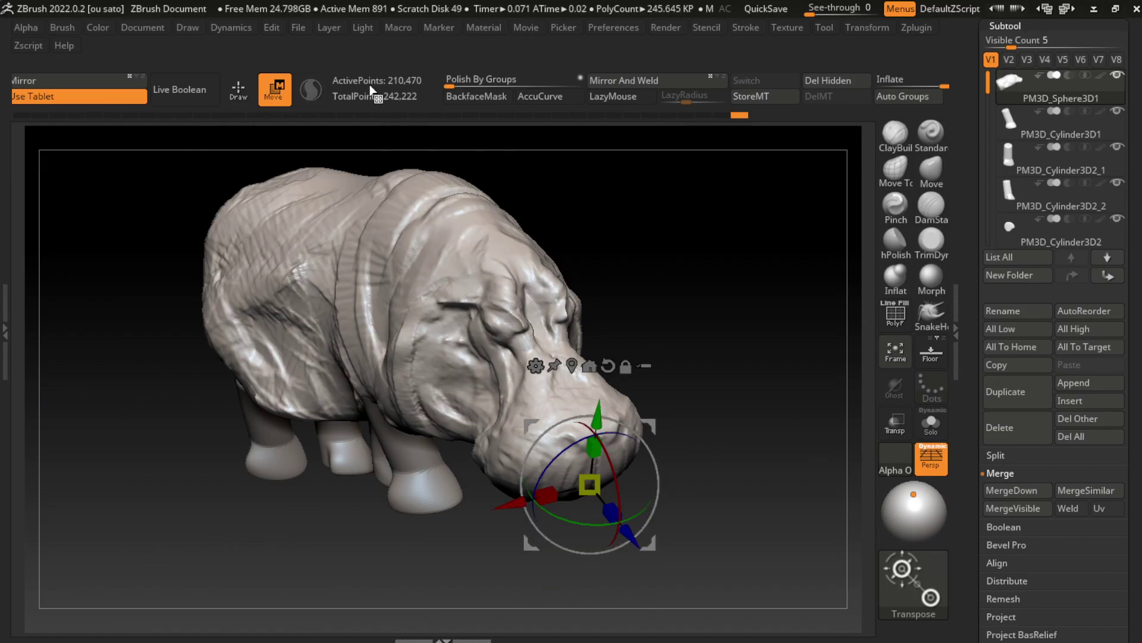
key(q)
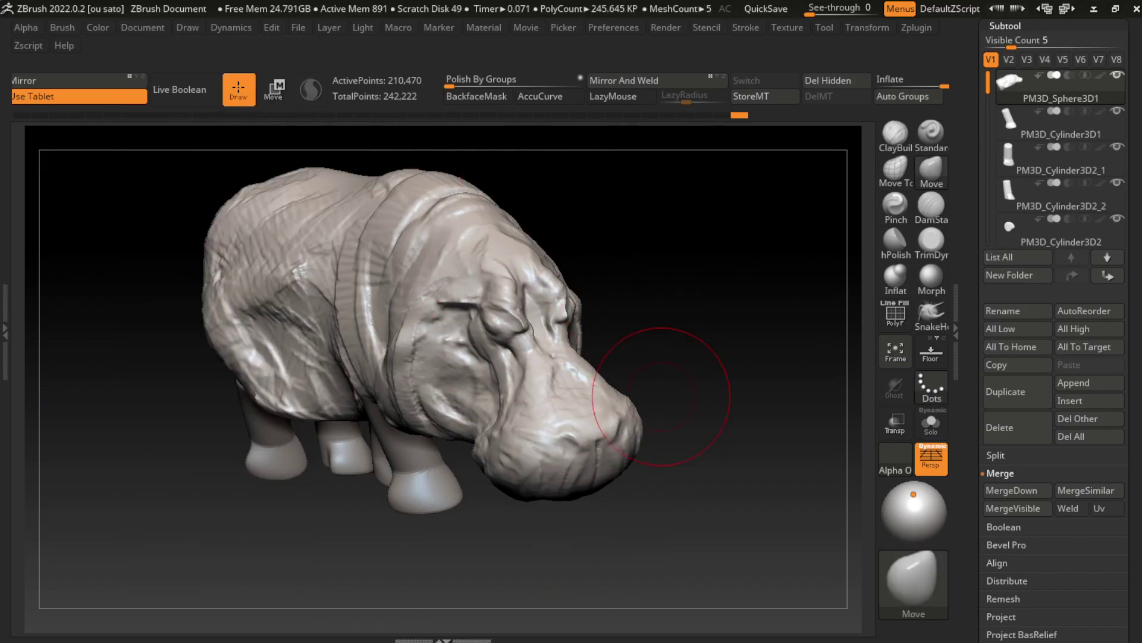
key(s)
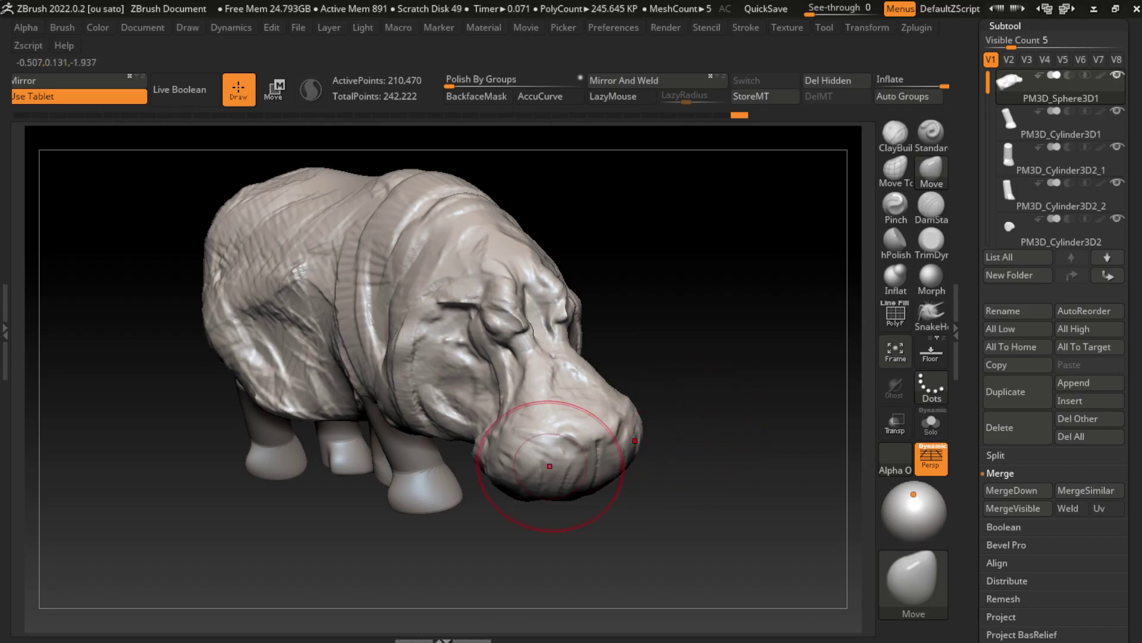
drag(479, 460, 485, 452)
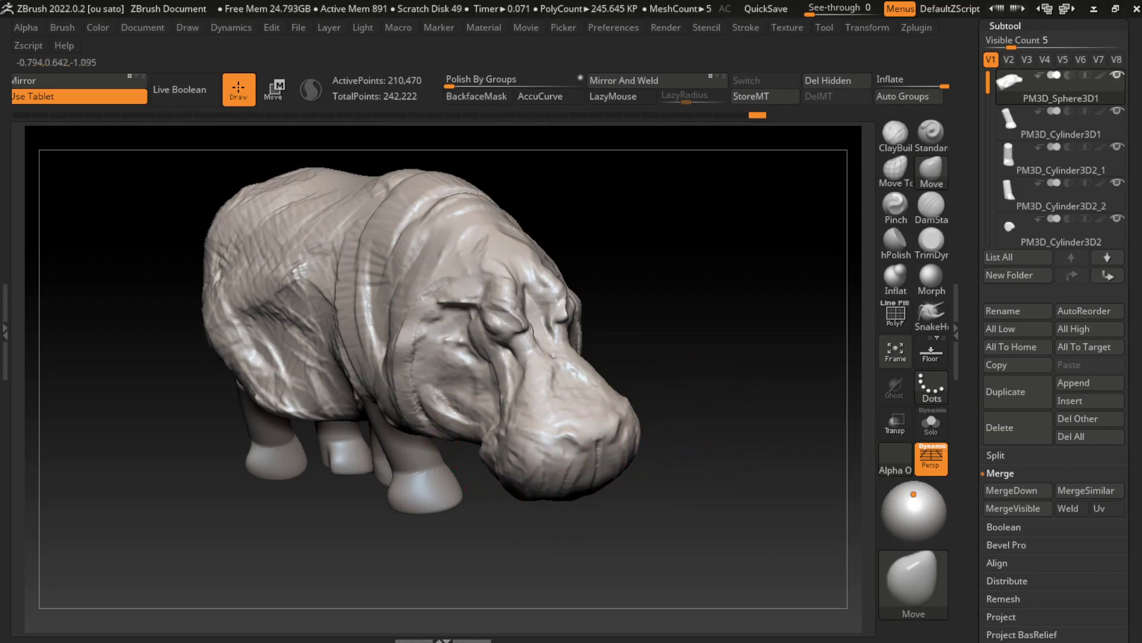
key(s)
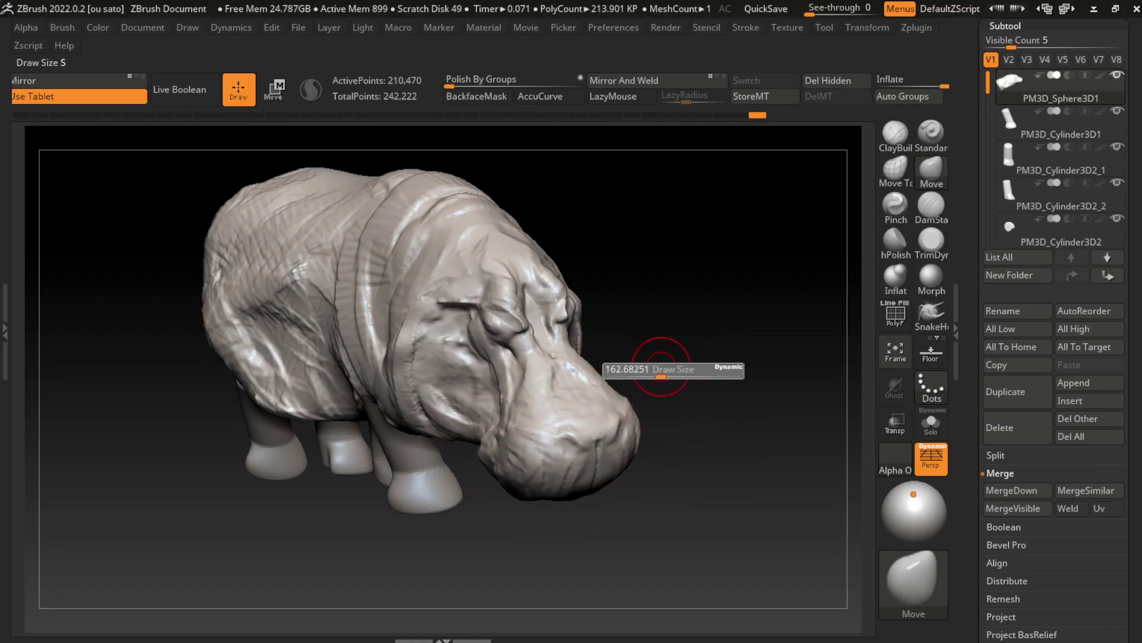
scroll(707, 339, up, 2)
Select the ClayBuildup brush and frame the hippo's neck and shoulder for sculpting
key(s)
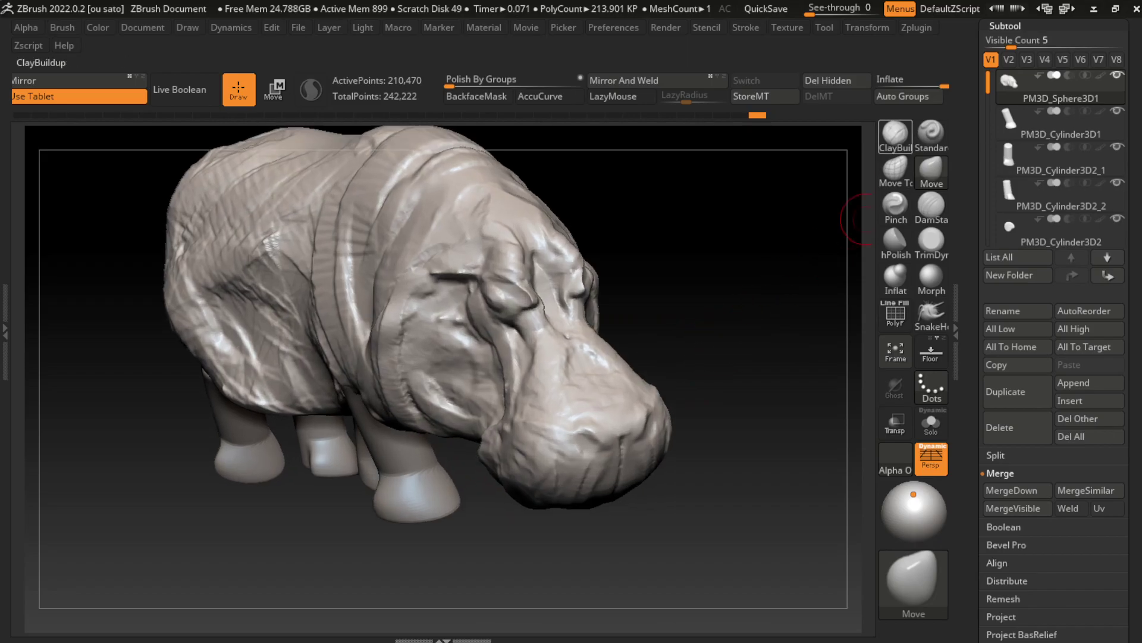
click(895, 134)
scroll(689, 327, down, 2)
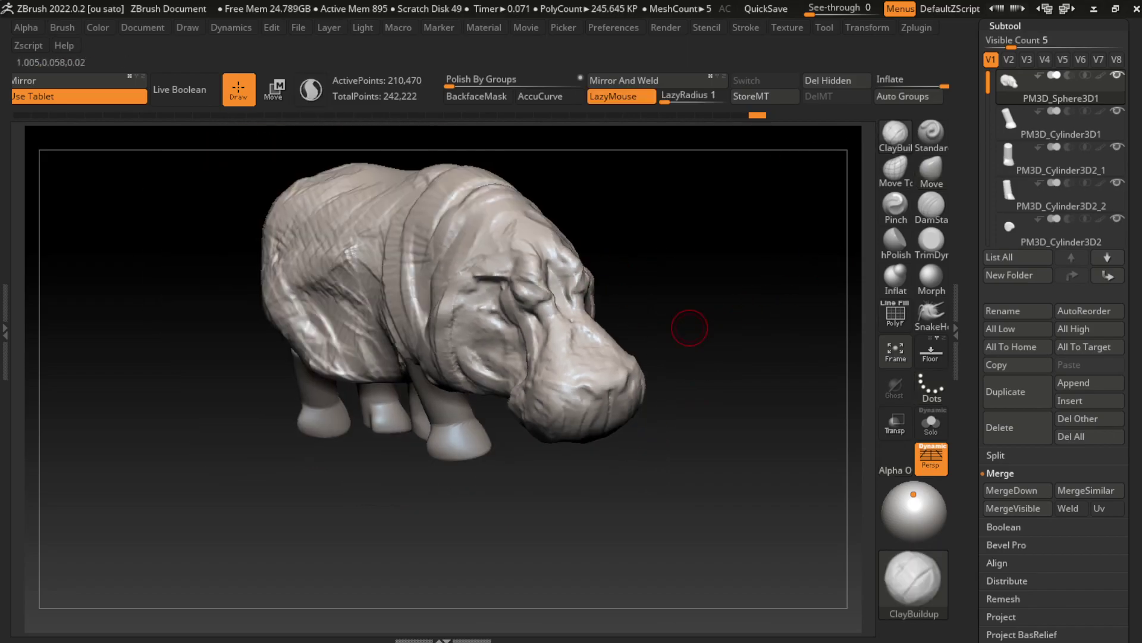
scroll(726, 350, down, 1)
drag(738, 309, 726, 331)
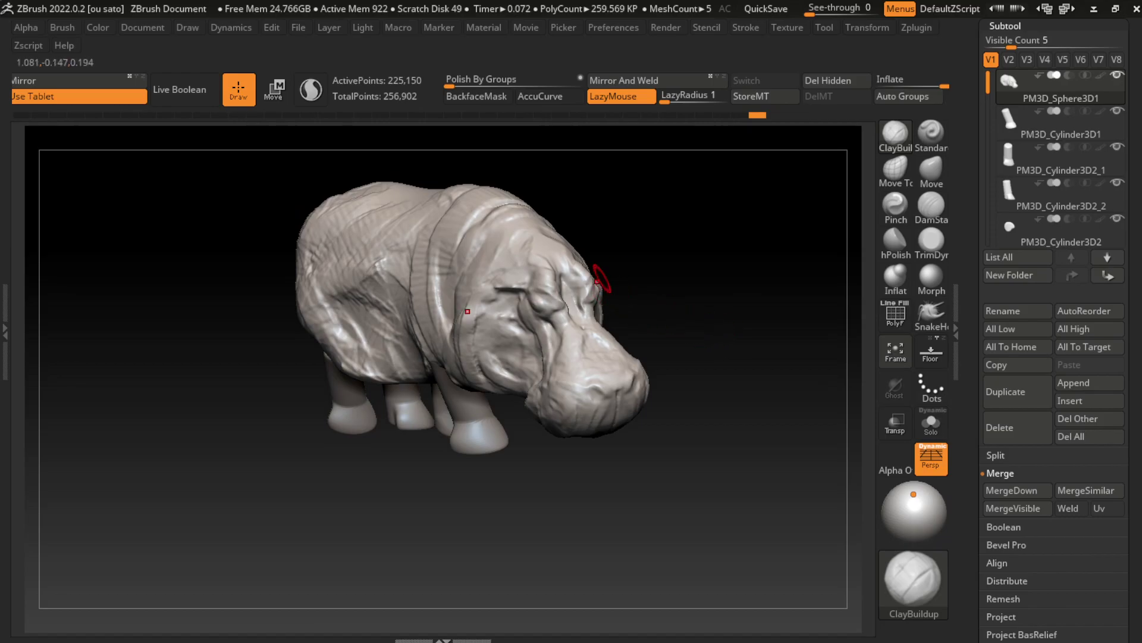
scroll(667, 262, up, 2)
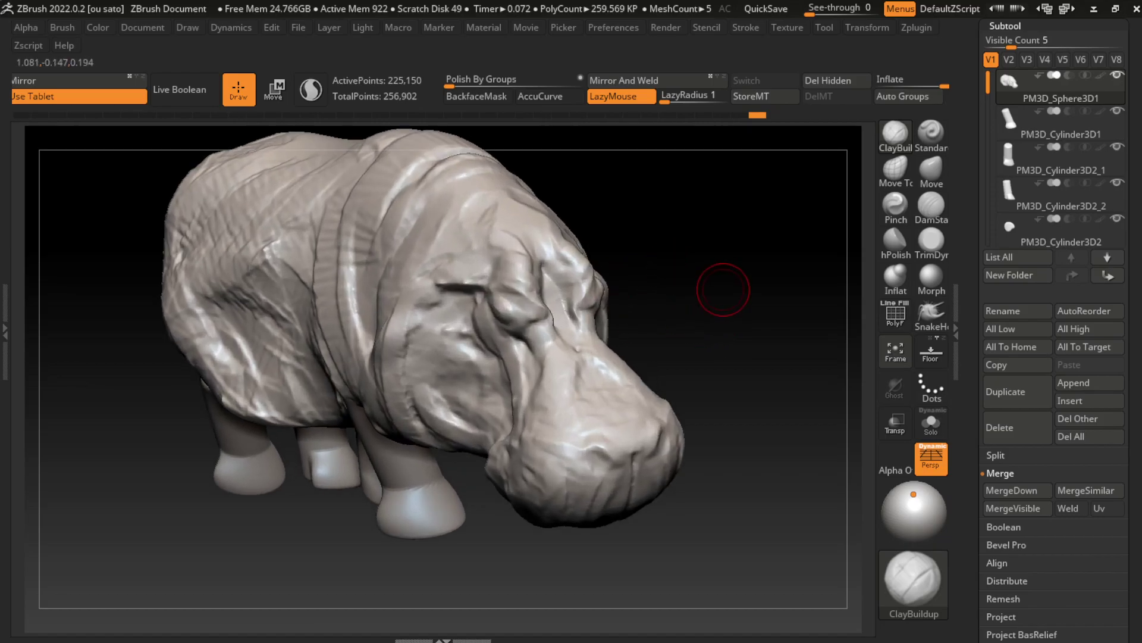
key(b)
key(m)
key(v)
drag(648, 279, 625, 268)
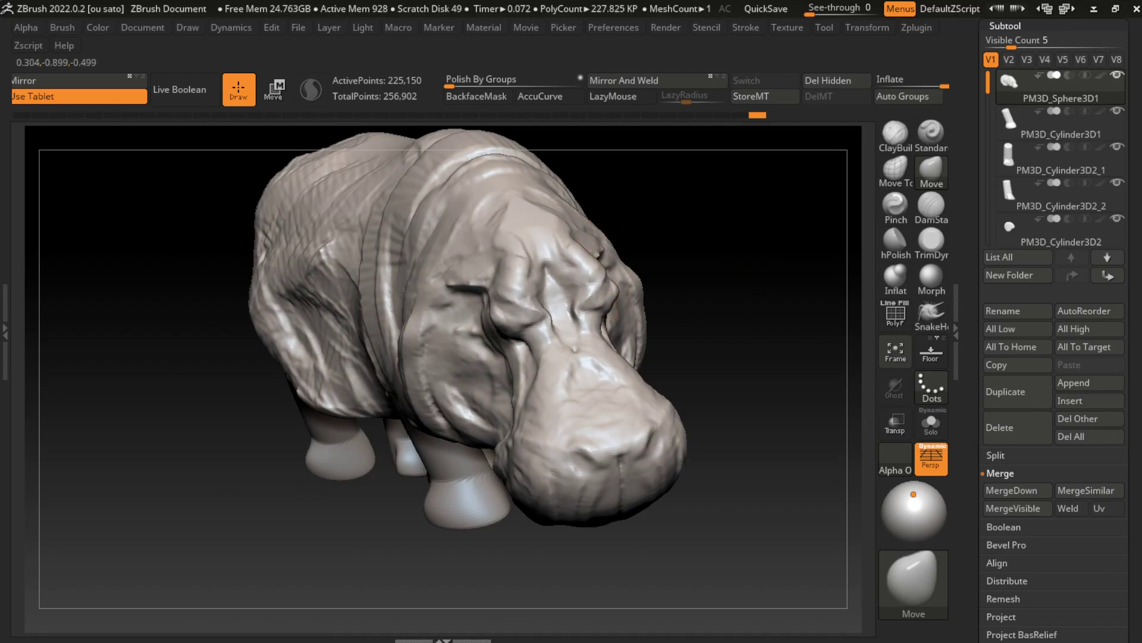
click(143, 27)
key(f)
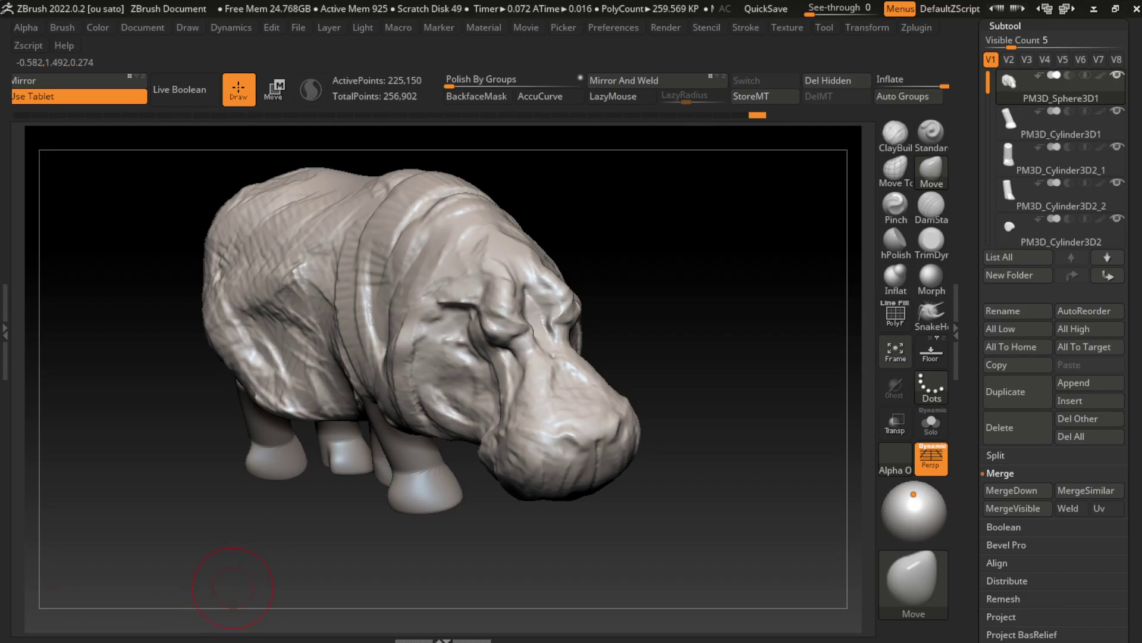
Build up ClayBuildup ridges along the neck fold, extending them down toward the chest
key(b)
key(c)
key(b)
key(l)
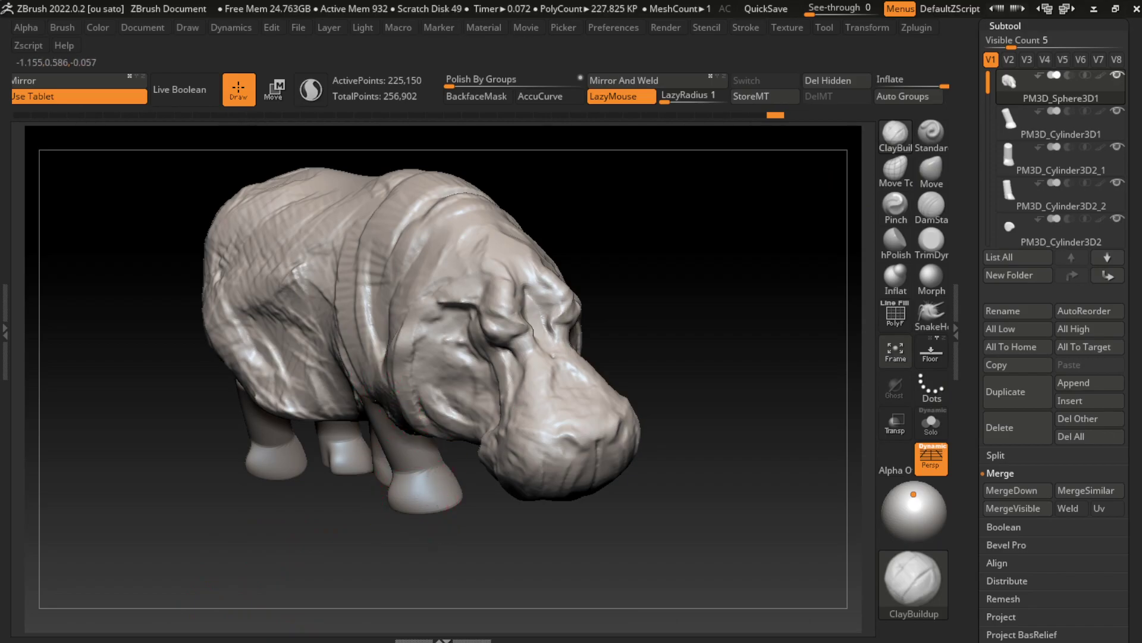
drag(390, 342, 410, 417)
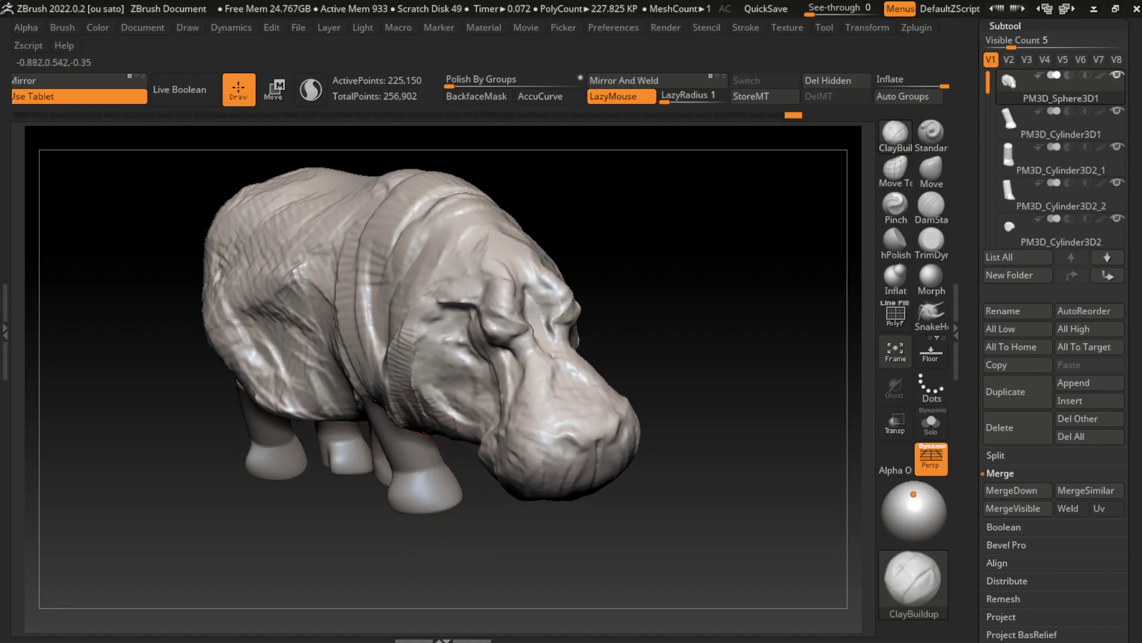
mouse_move(420, 390)
mouse_down()
mouse_move(455, 434)
mouse_move(445, 418)
mouse_up()
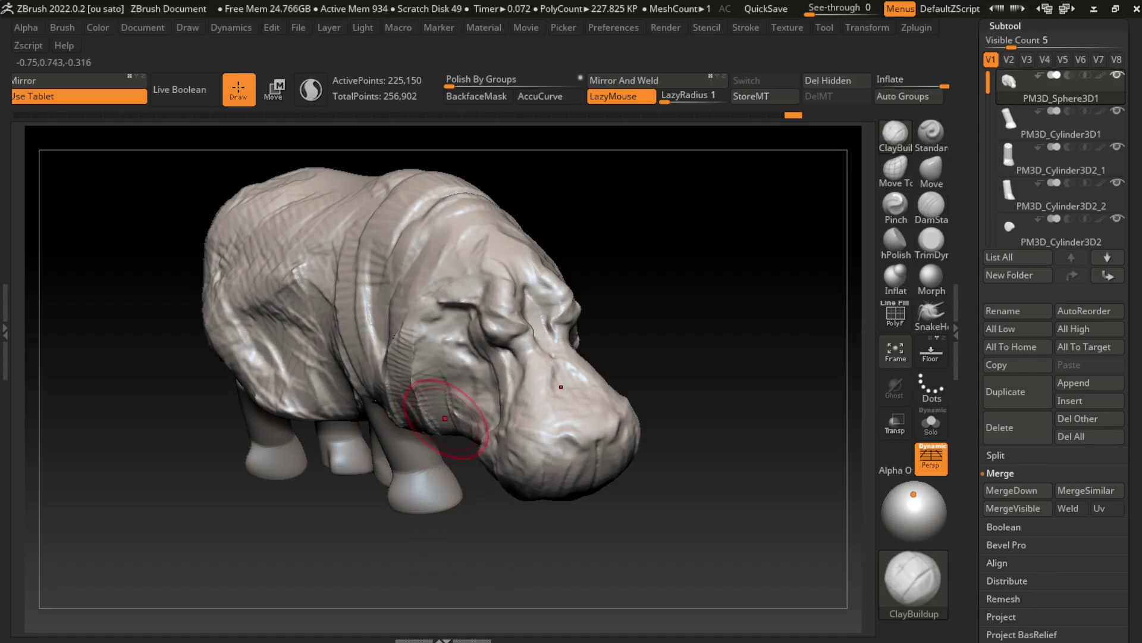
drag(422, 366, 448, 429)
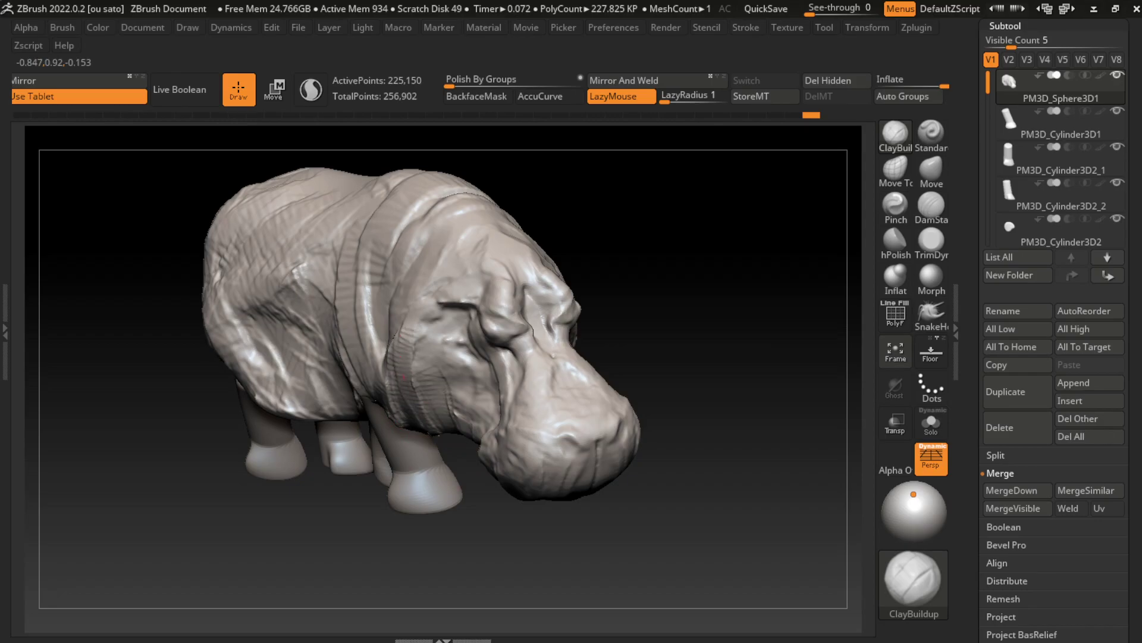
drag(390, 360, 386, 402)
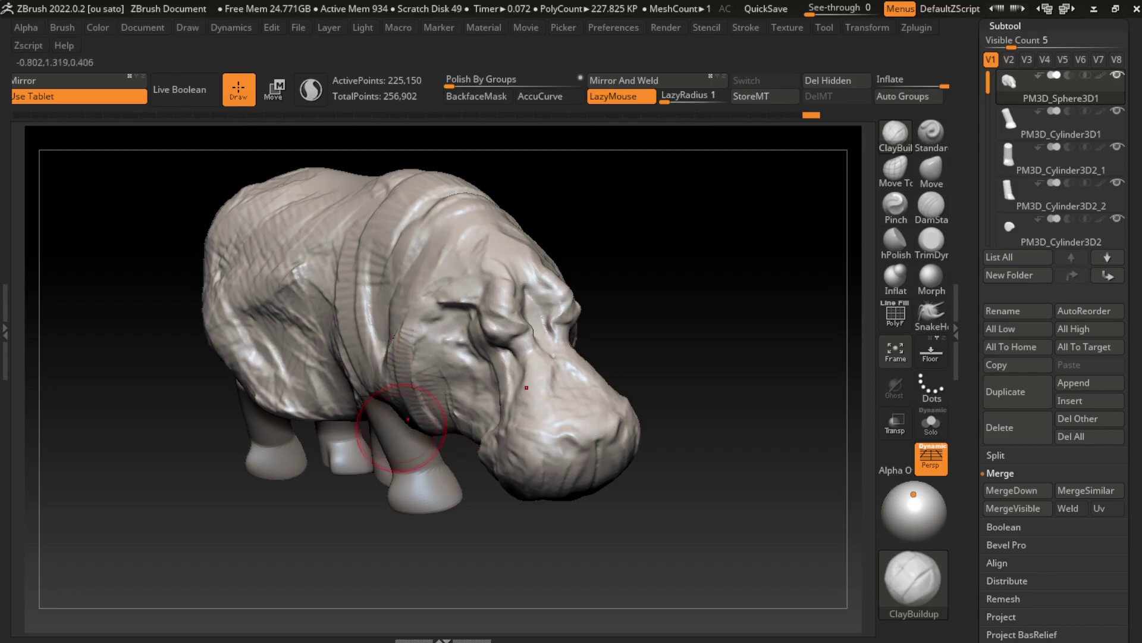
drag(375, 280, 395, 405)
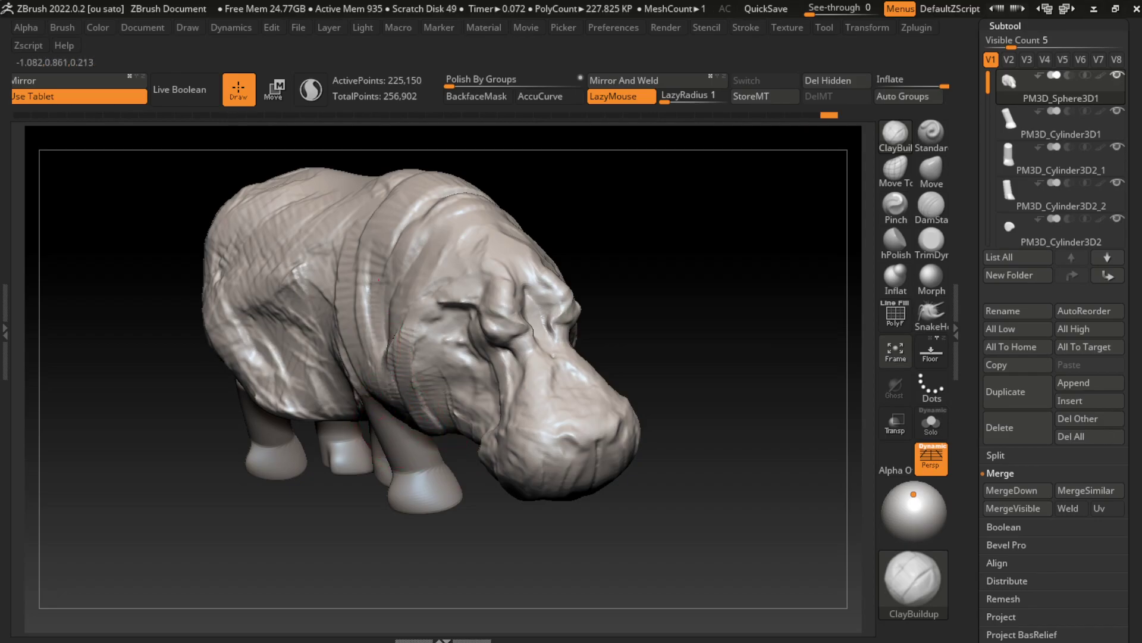
Build up the top of the neck fold with a resized brush, then turn the hippo side-on
key(s)
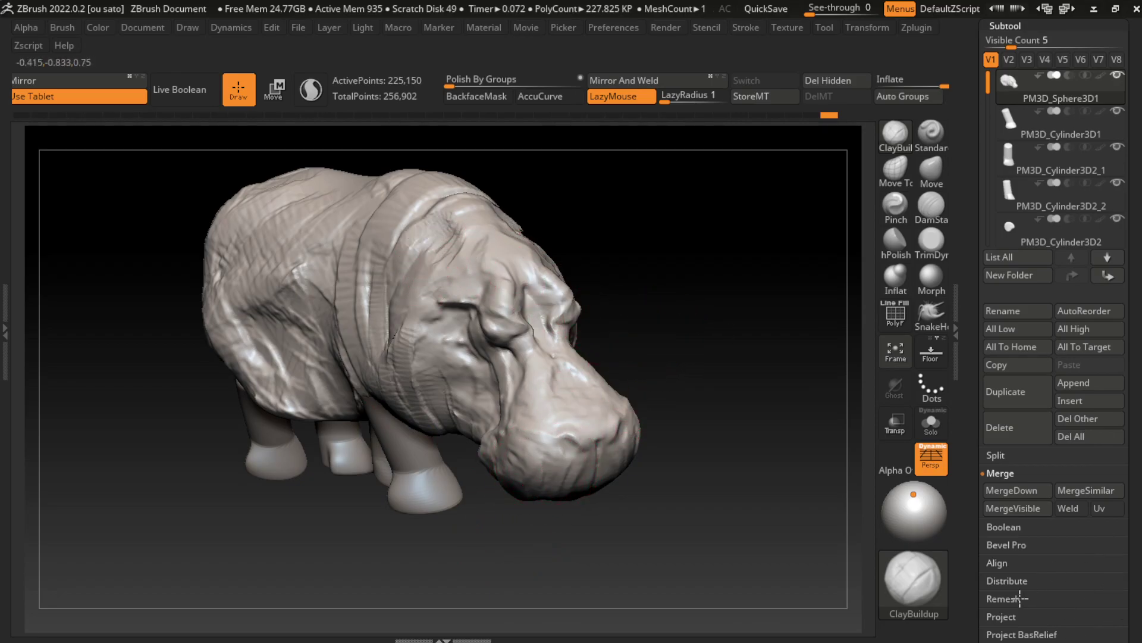
drag(503, 217, 411, 256)
key(s)
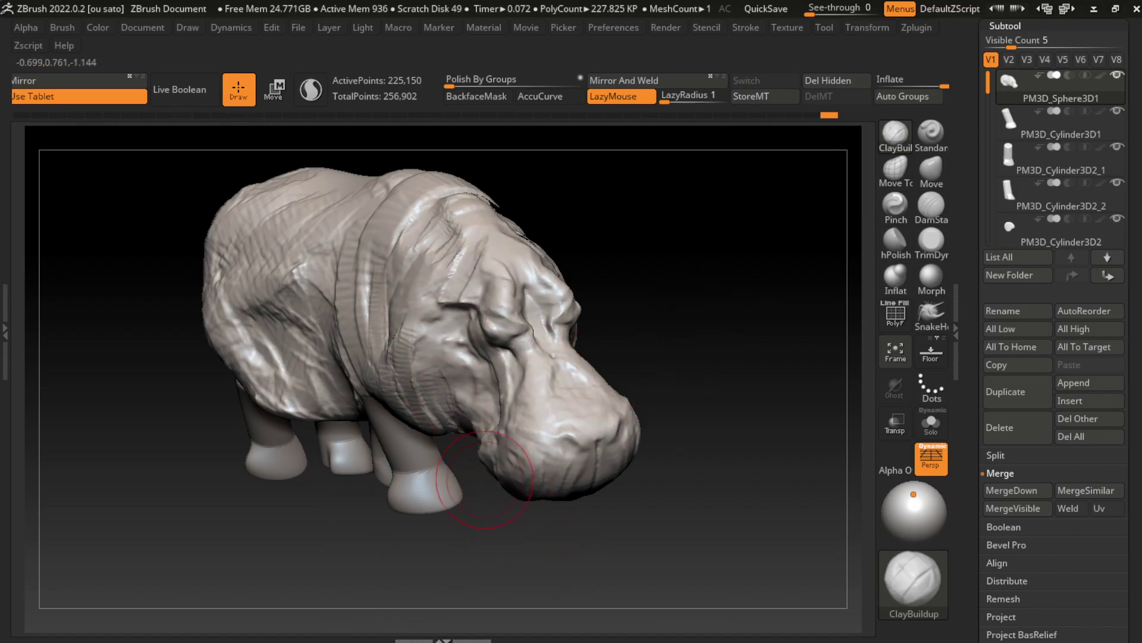
mouse_move(485, 479)
mouse_down()
mouse_move(473, 484)
mouse_move(675, 364)
mouse_up()
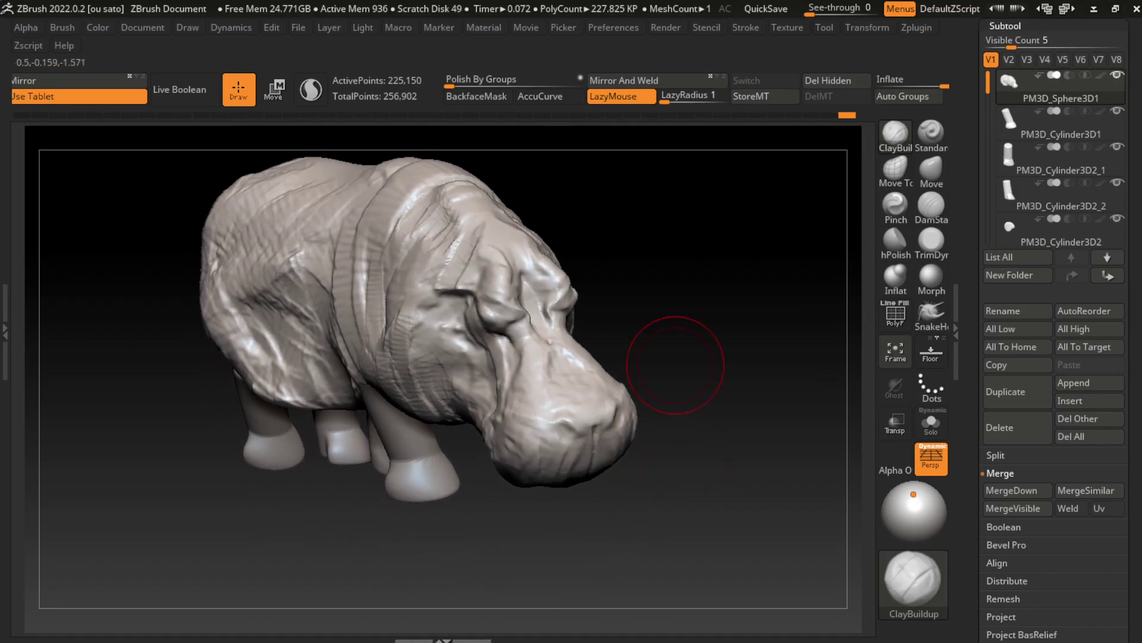
click(931, 169)
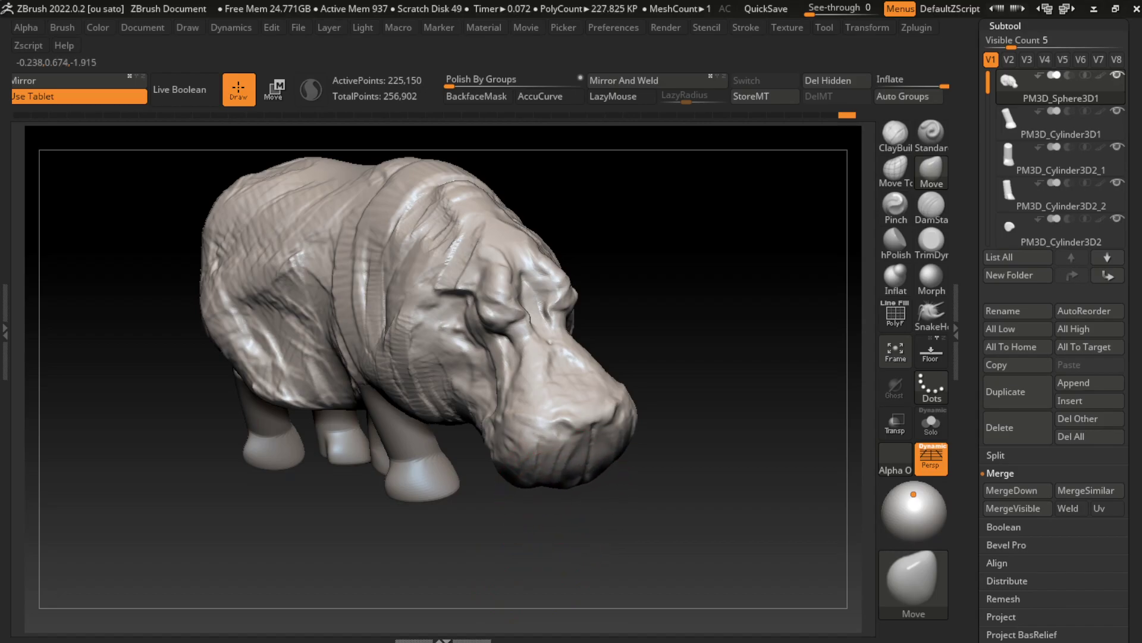
Build up an eyelid ridge over the eye with ClayBuildup from a frontal angle
drag(671, 479, 683, 484)
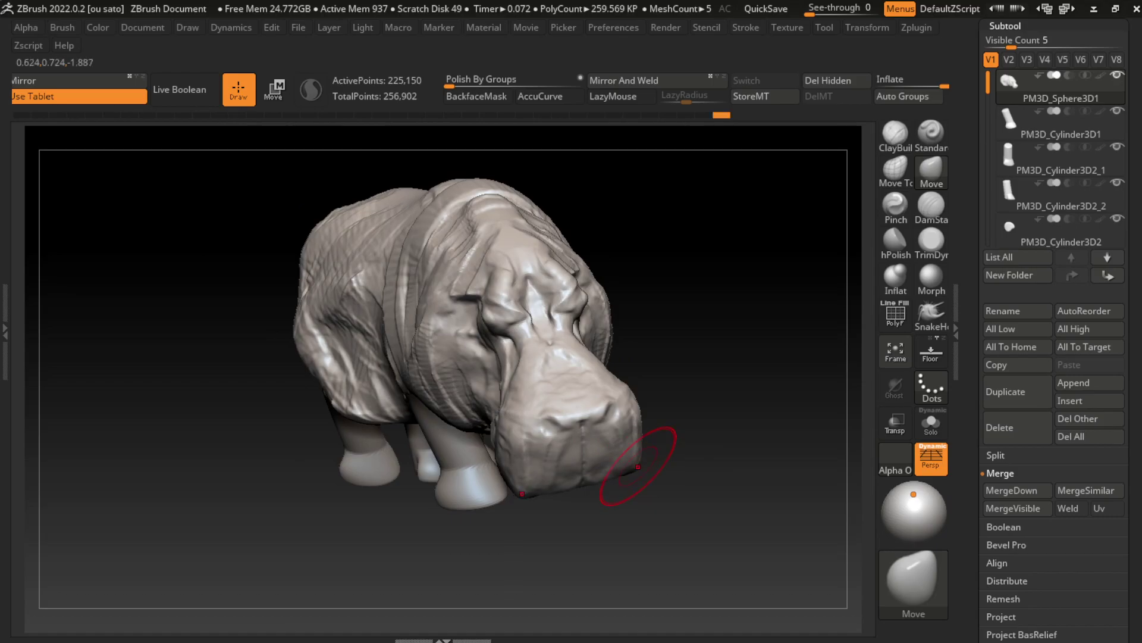
click(142, 27)
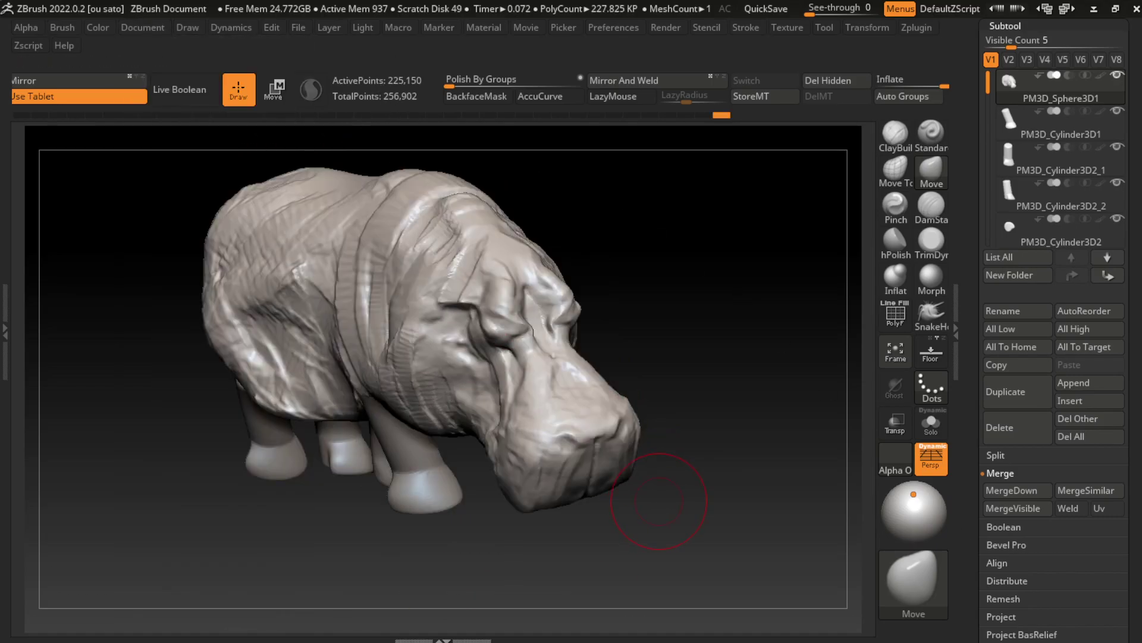
key(s)
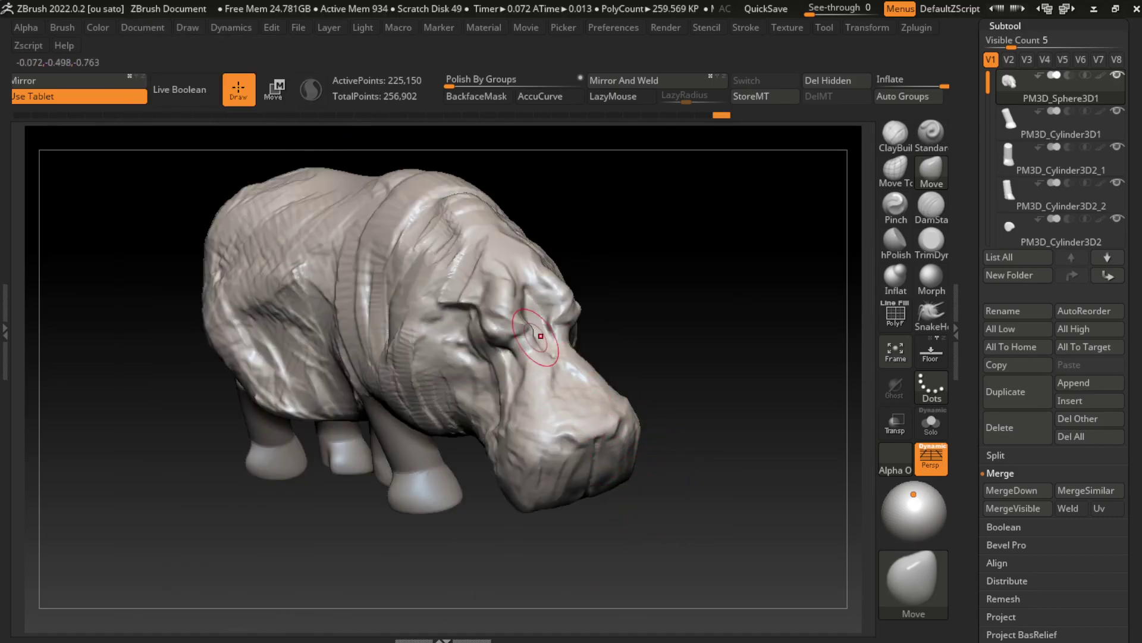
key(l)
click(895, 134)
mouse_move(568, 315)
mouse_down()
mouse_move(515, 348)
mouse_move(553, 355)
mouse_up()
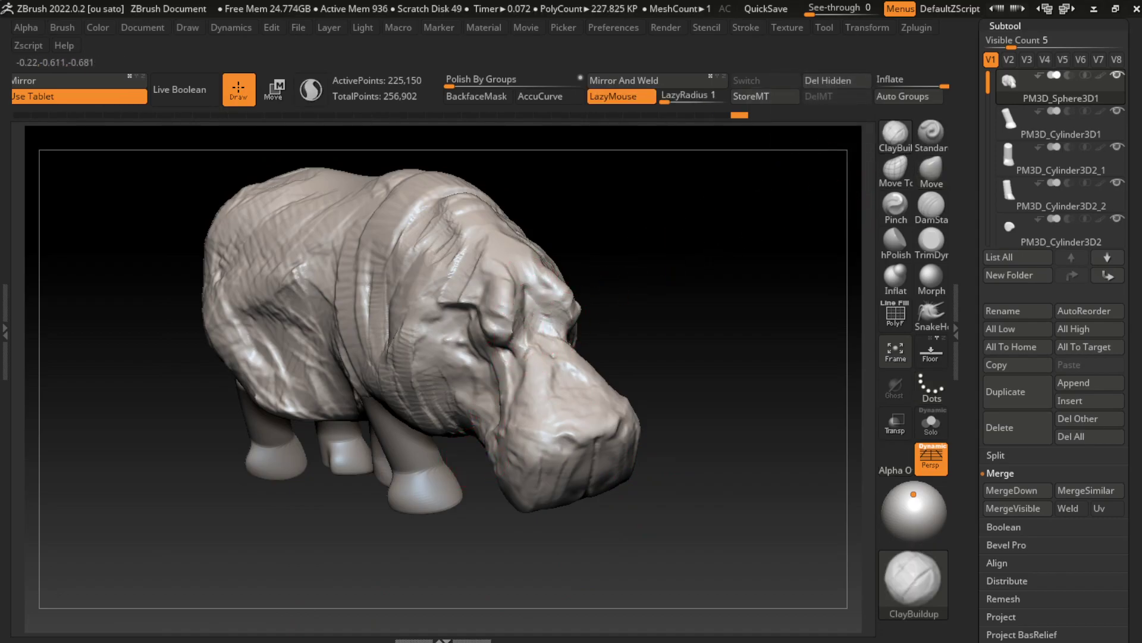
Raise the brow ridge above the eye and add wrinkle ridges around the eye and brow
click(932, 205)
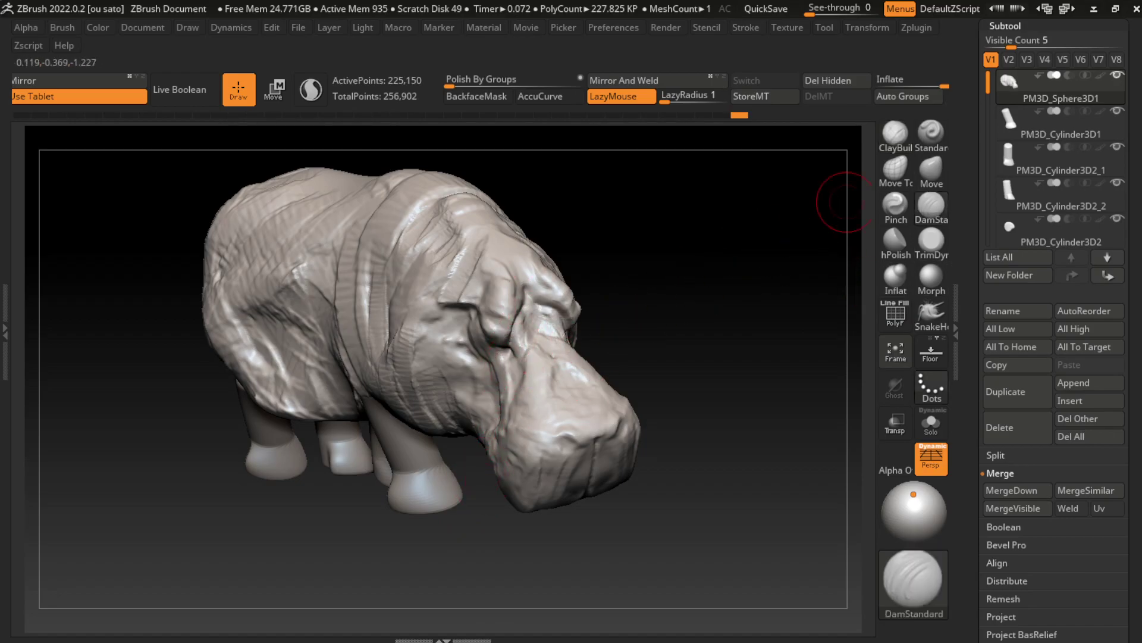
click(895, 133)
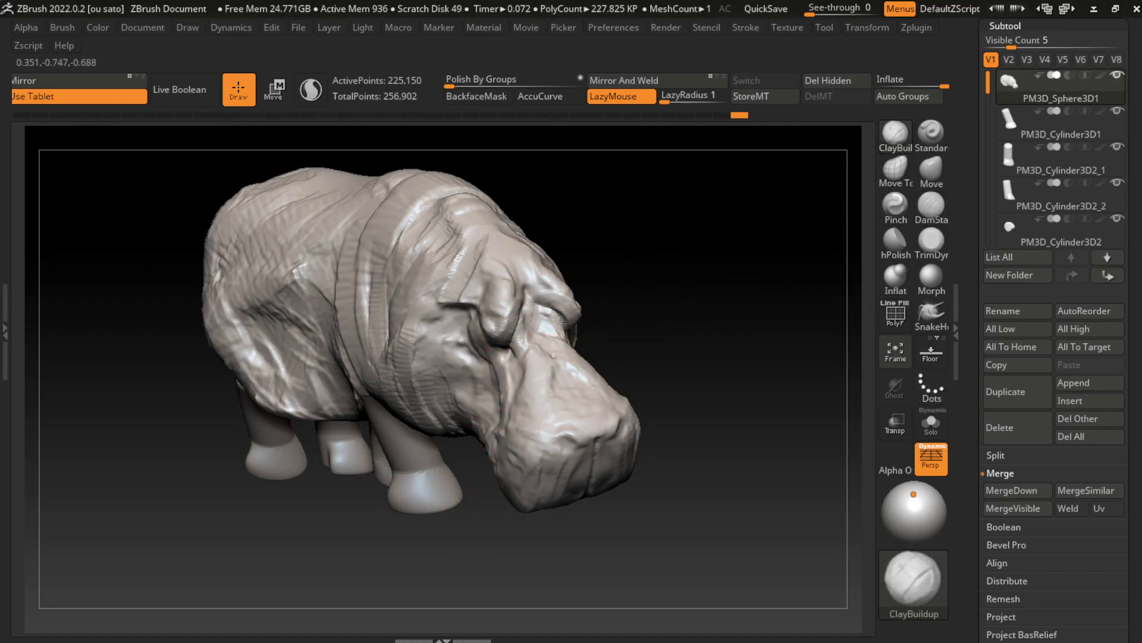
drag(550, 297, 591, 341)
drag(561, 502, 610, 486)
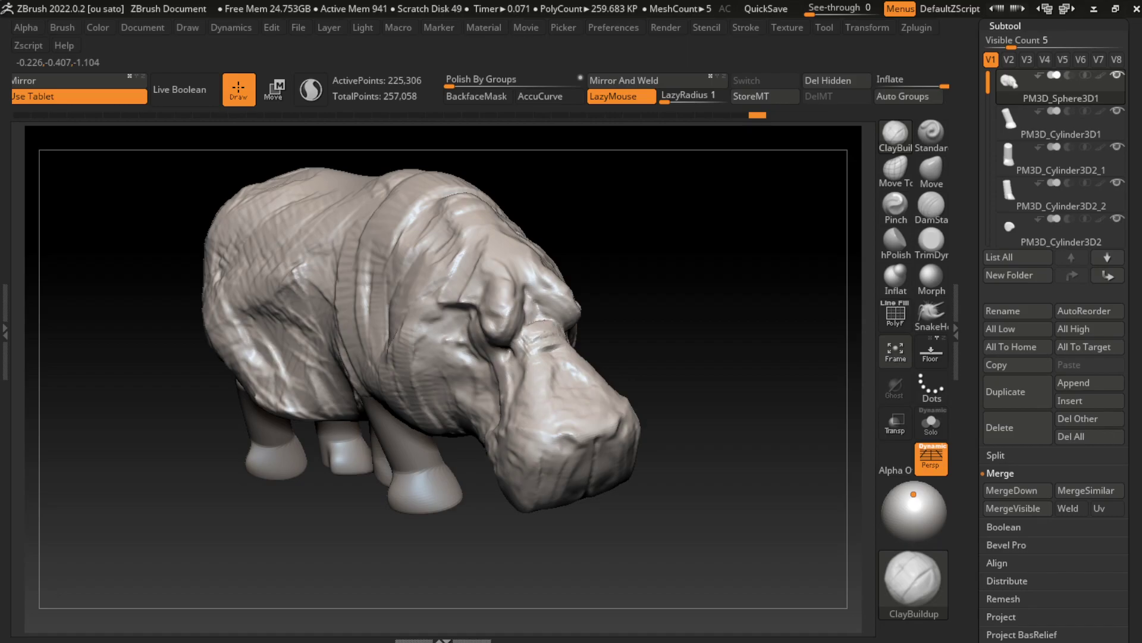
drag(541, 321, 548, 271)
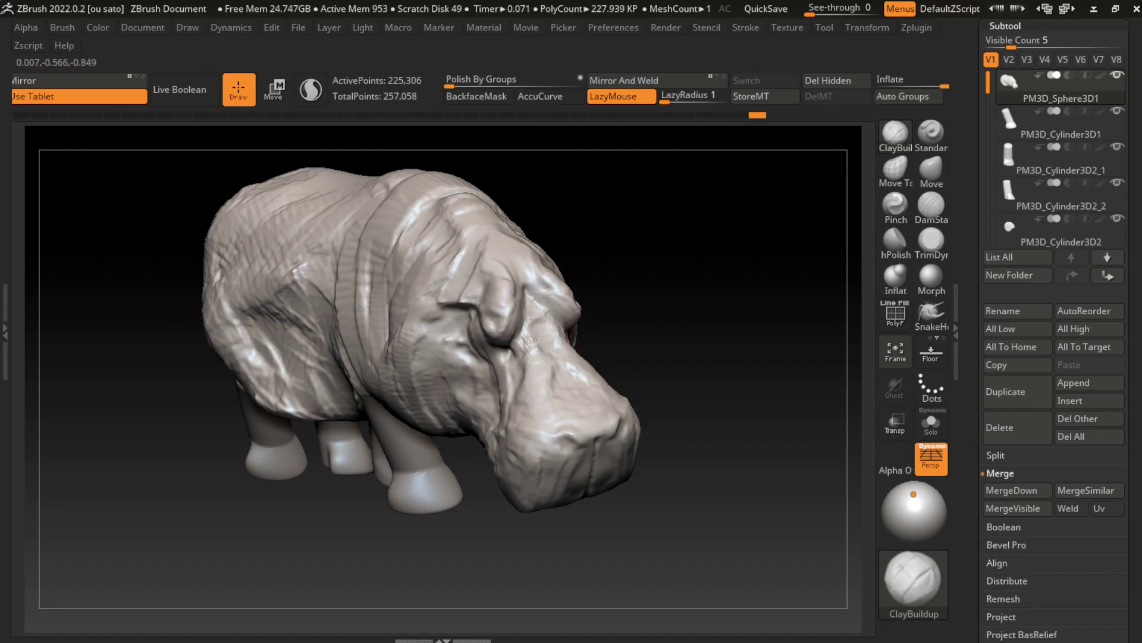
drag(565, 334, 539, 318)
drag(524, 280, 488, 321)
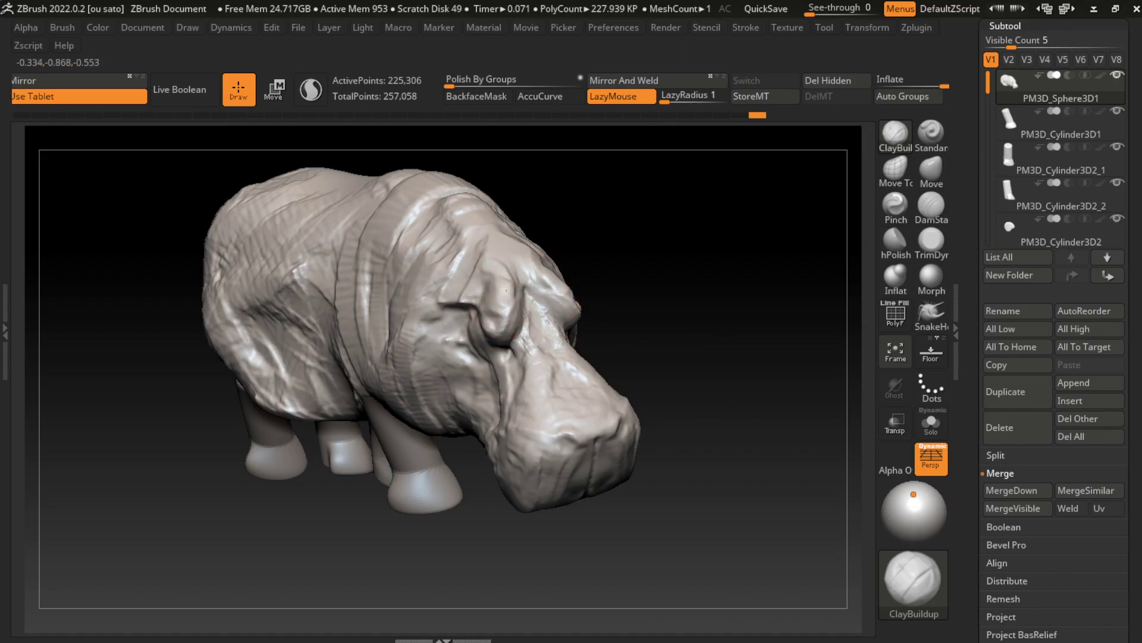
mouse_move(542, 262)
mouse_down()
mouse_move(476, 304)
mouse_move(452, 297)
mouse_move(459, 322)
mouse_up()
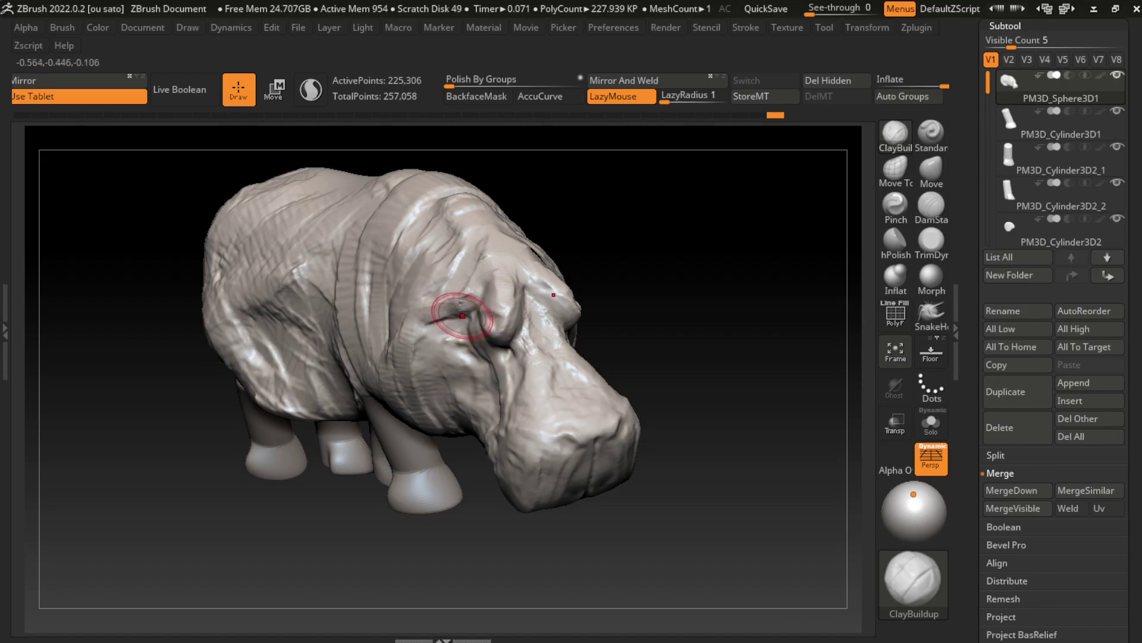
Build up clay over the hippo's brow and ear
click(931, 205)
key(s)
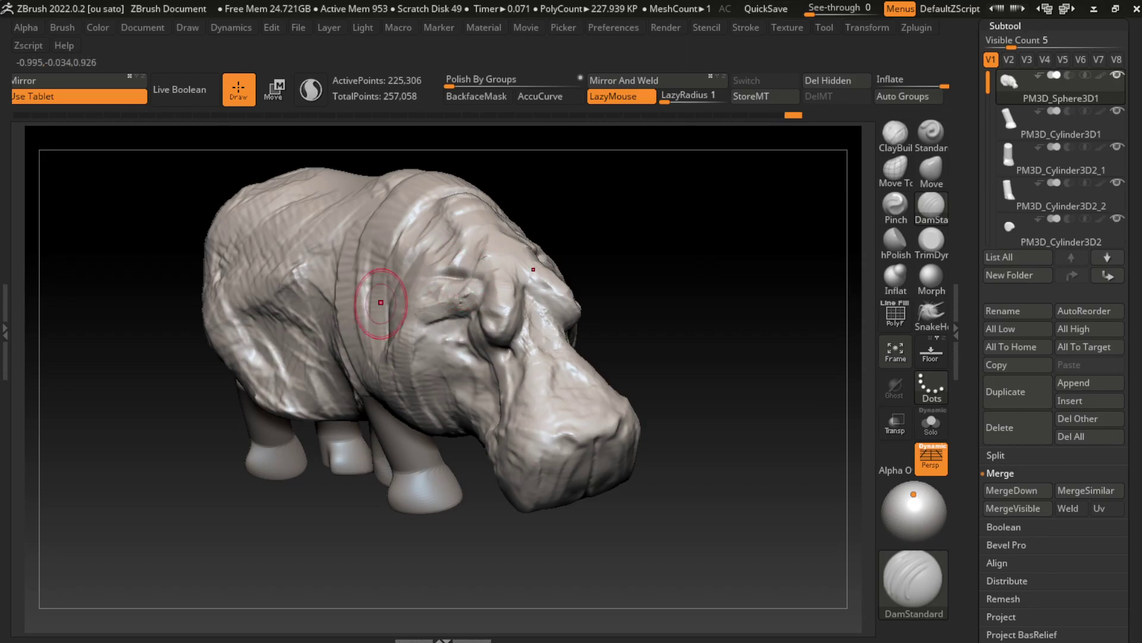
click(896, 133)
mouse_move(443, 265)
mouse_down()
mouse_move(473, 300)
mouse_move(494, 277)
mouse_up()
drag(363, 388, 419, 343)
mouse_move(428, 279)
mouse_down()
mouse_move(416, 357)
mouse_move(428, 316)
mouse_up()
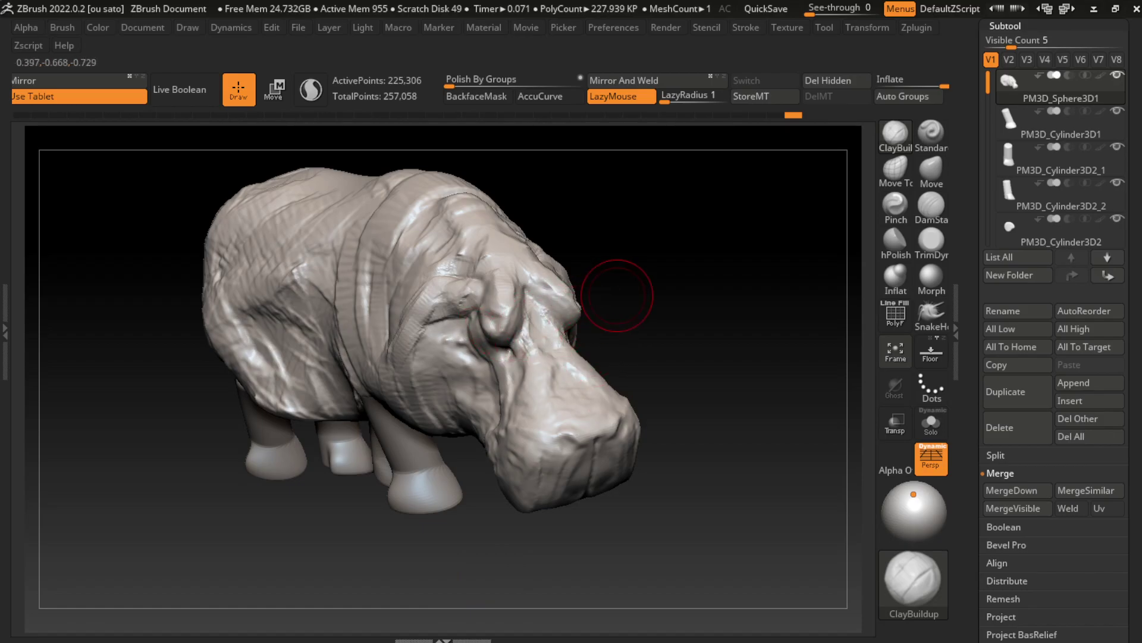
Pull out the skin beside the eye with the Move brush
key(s)
click(932, 169)
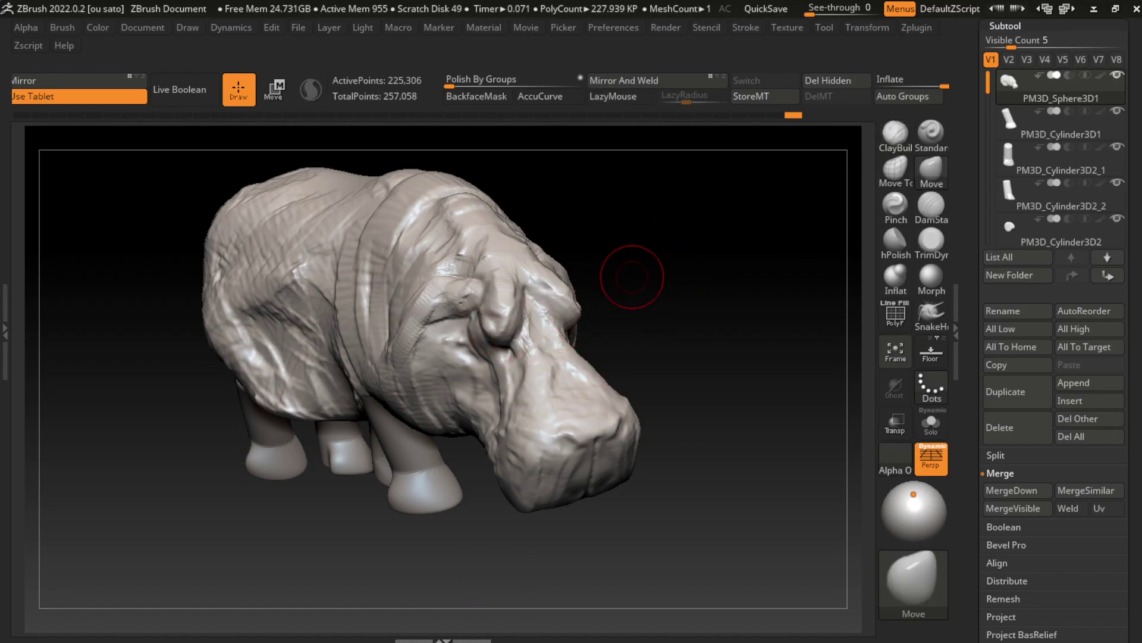
drag(632, 277, 613, 325)
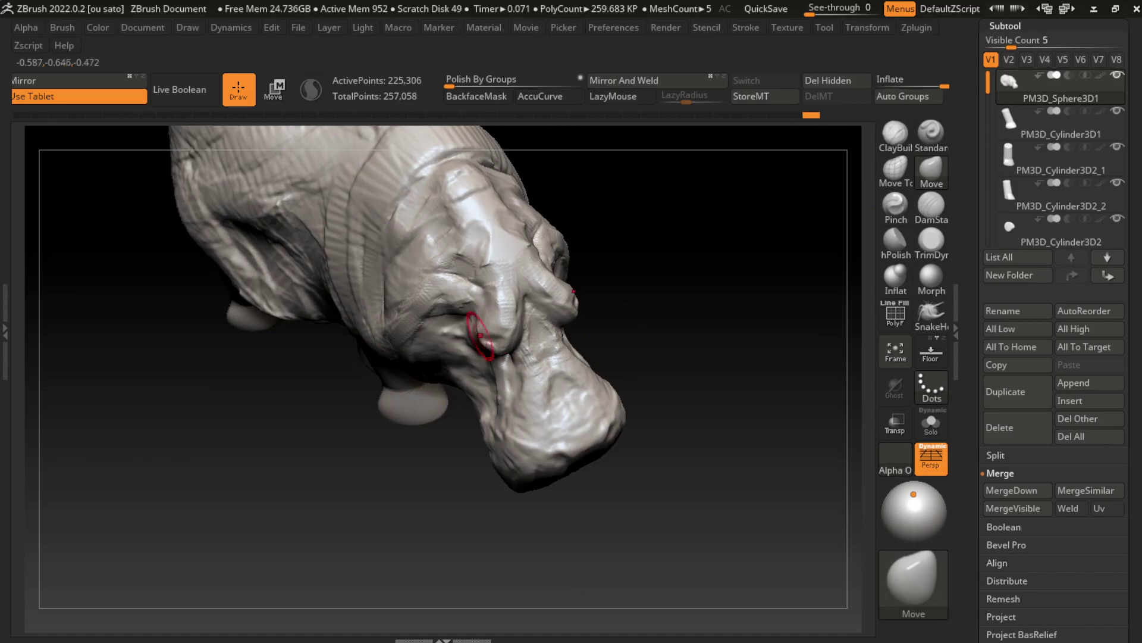
drag(481, 337, 497, 348)
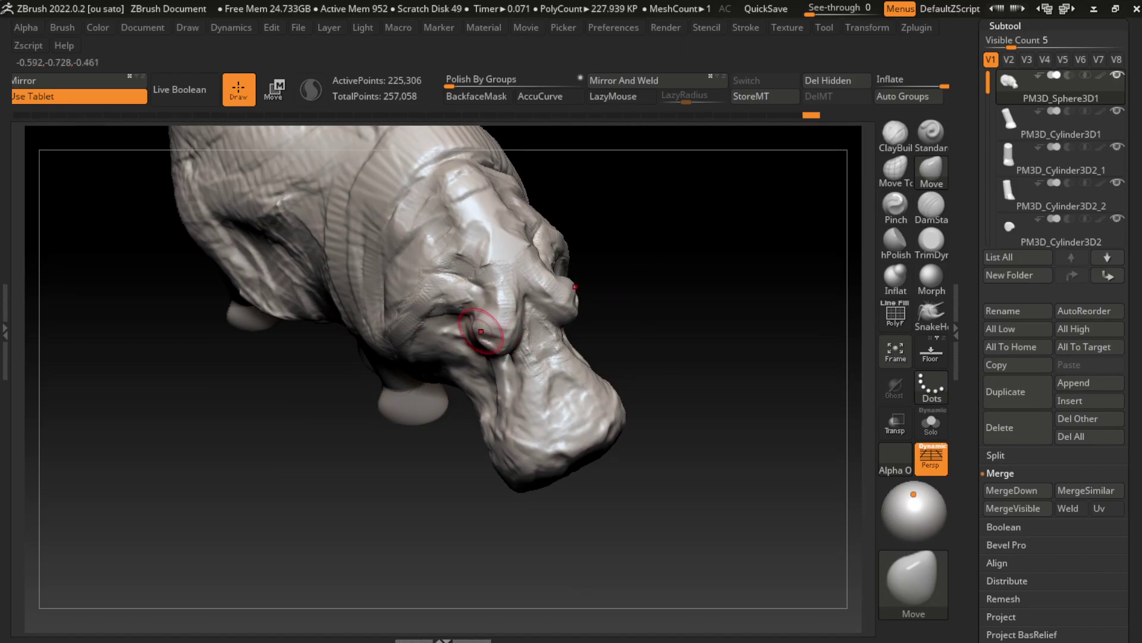
Return to the stored side view and build up a ridge around the left nostril
click(143, 28)
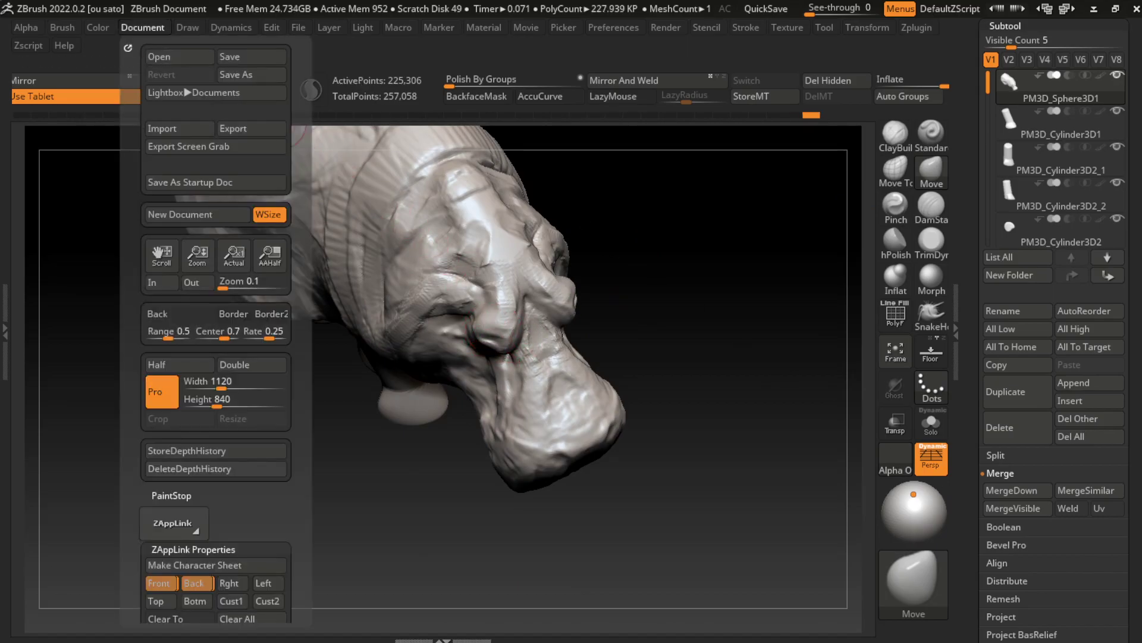
drag(685, 268, 723, 372)
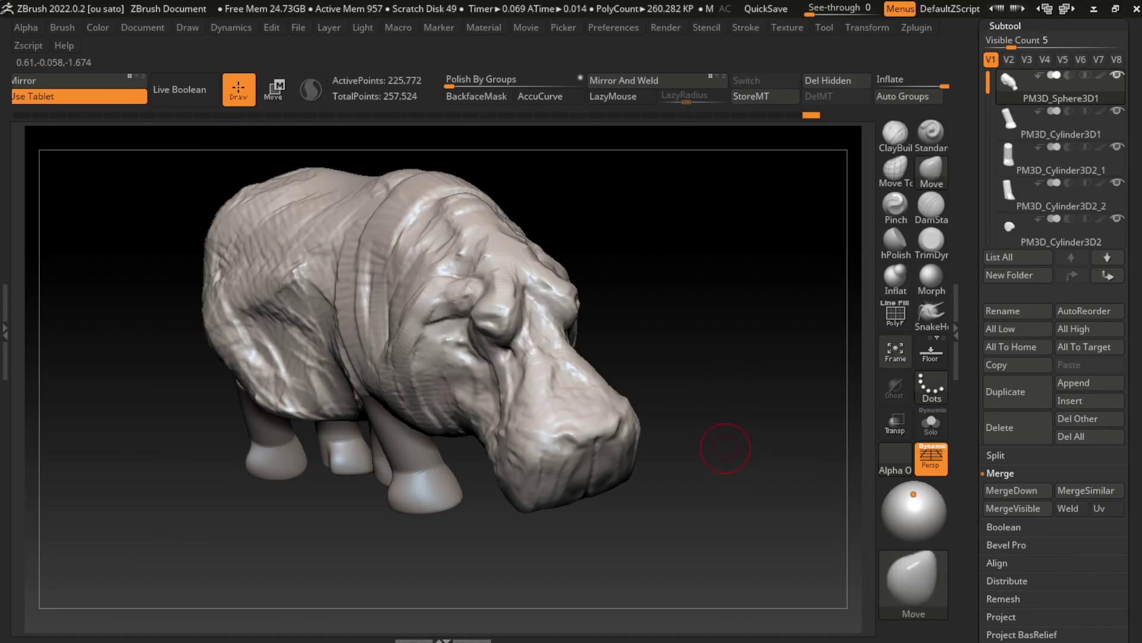
alt+drag(723, 428, 669, 351)
key(s)
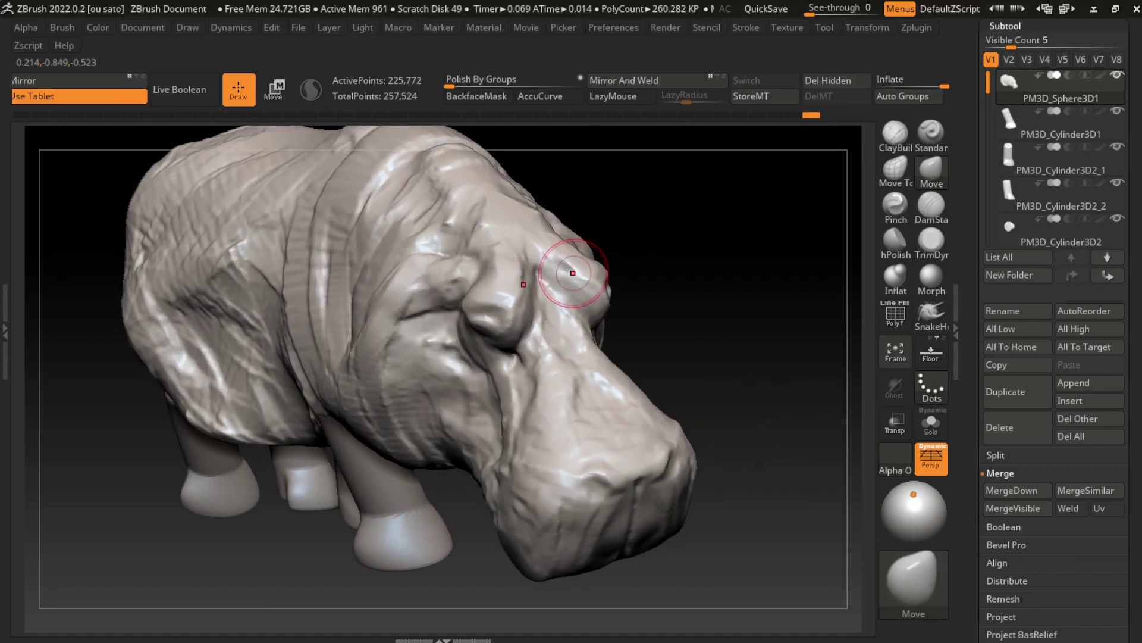
key(1)
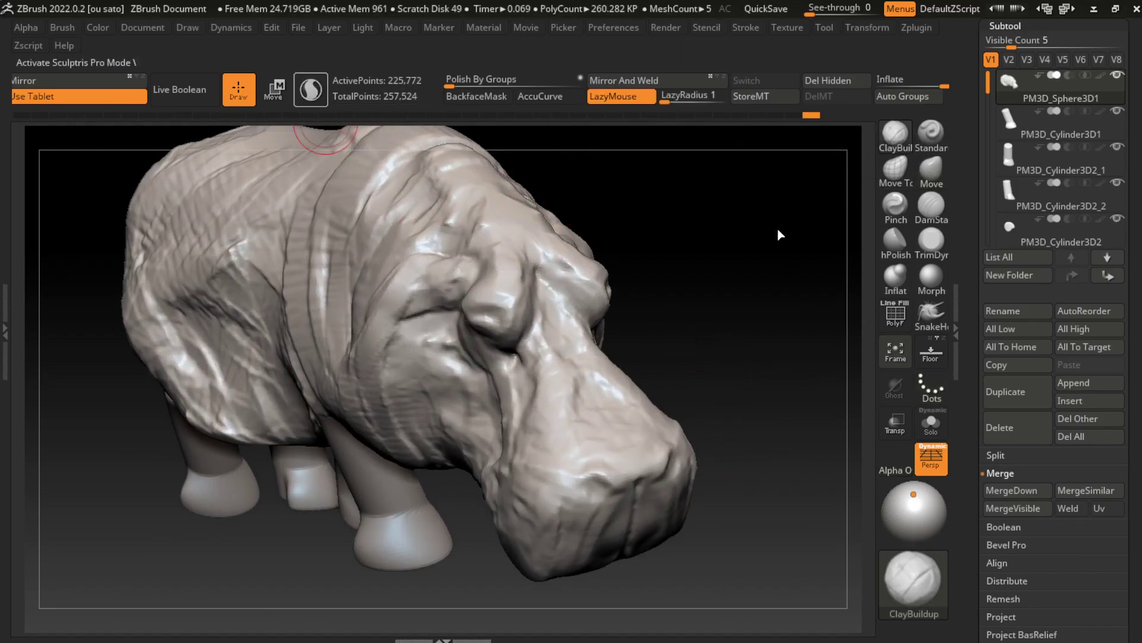
drag(812, 605, 773, 571)
key(s)
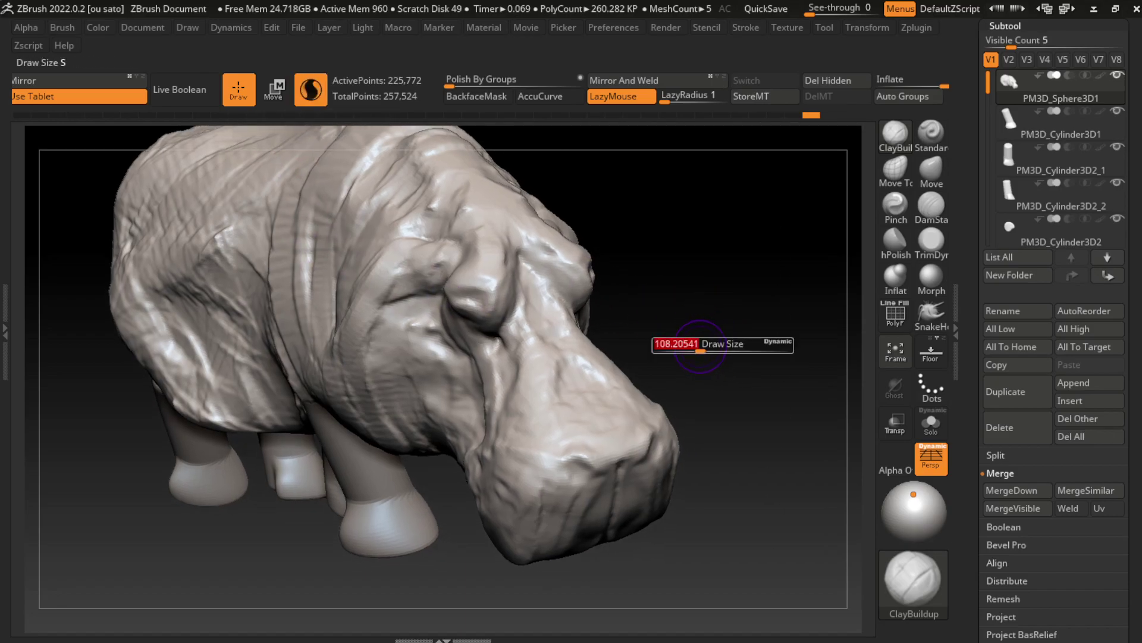
drag(589, 468, 575, 470)
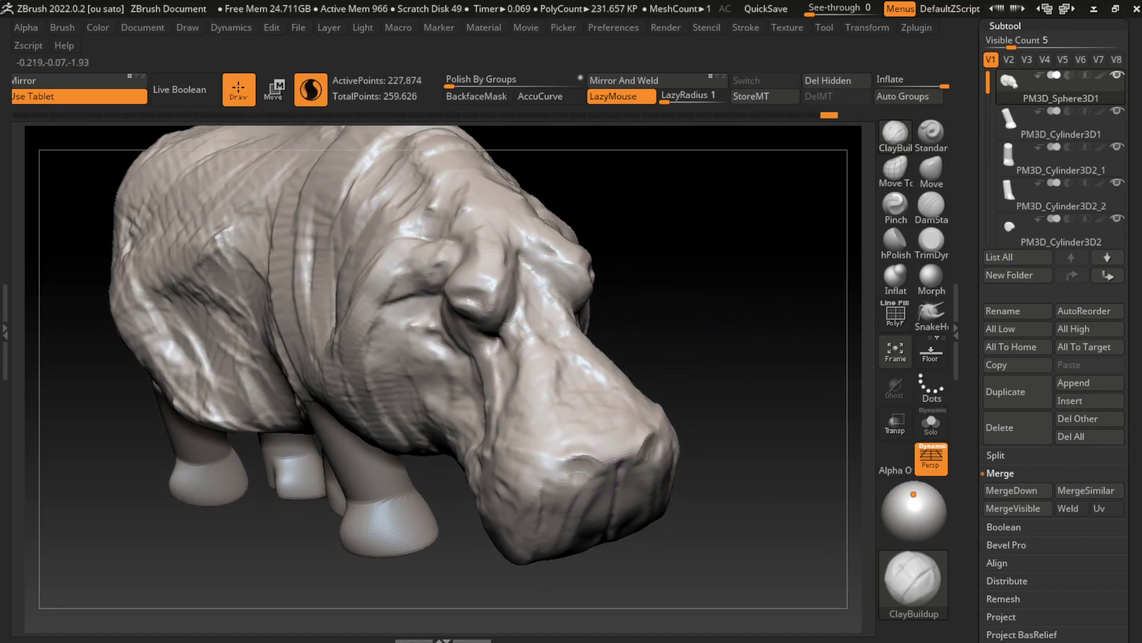
key(s)
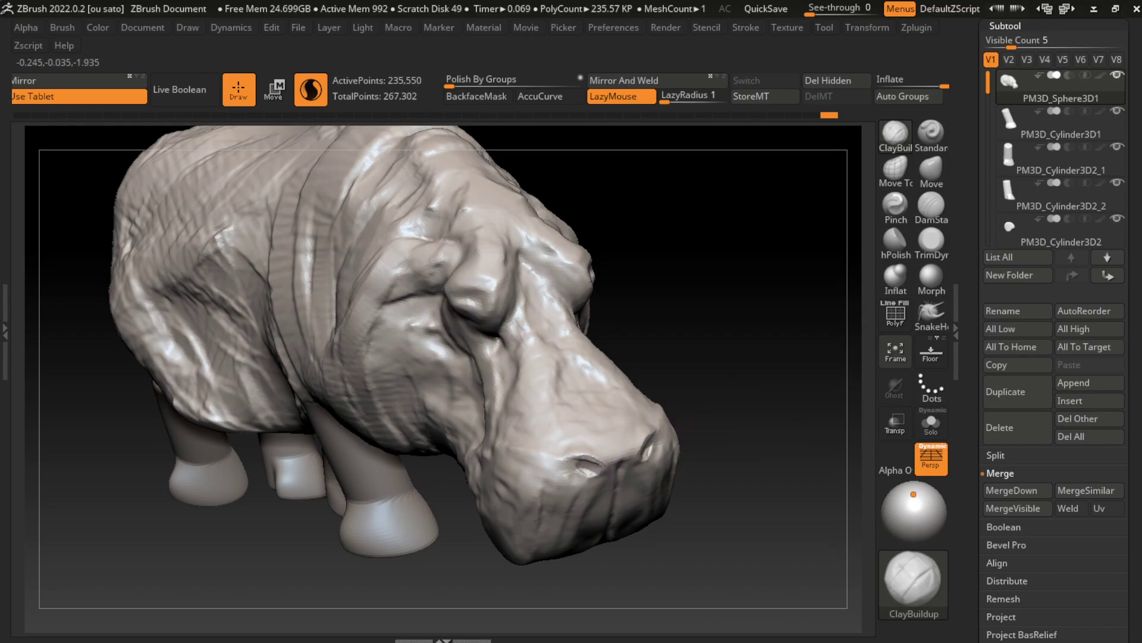
drag(586, 467, 583, 468)
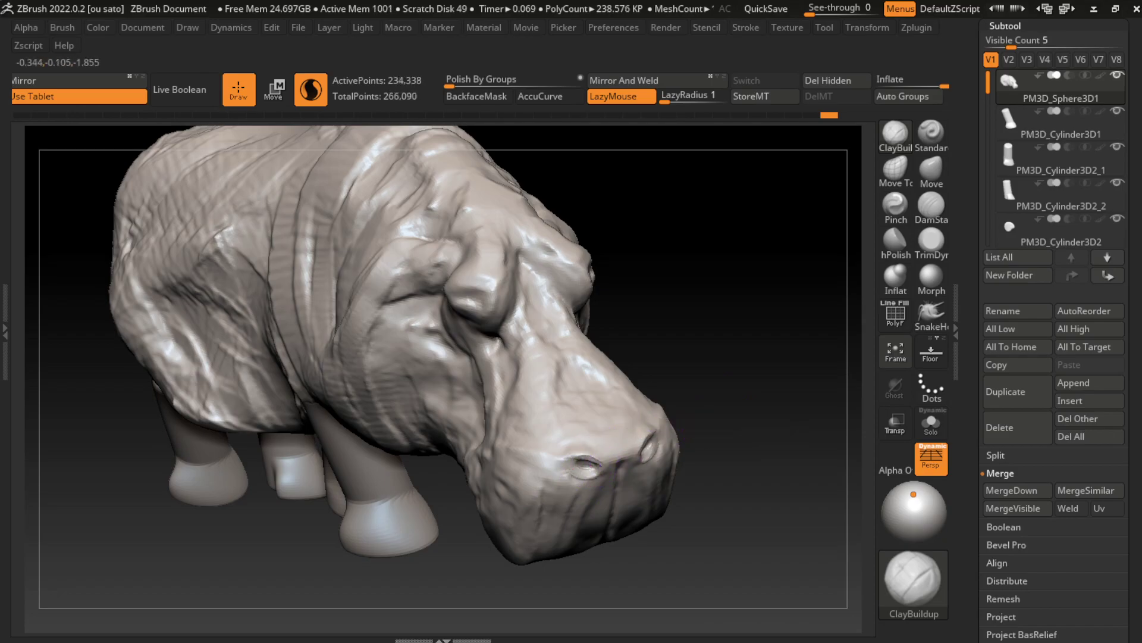
Frame the hippo and add clay on the snout and the cheek below the eye
key(f)
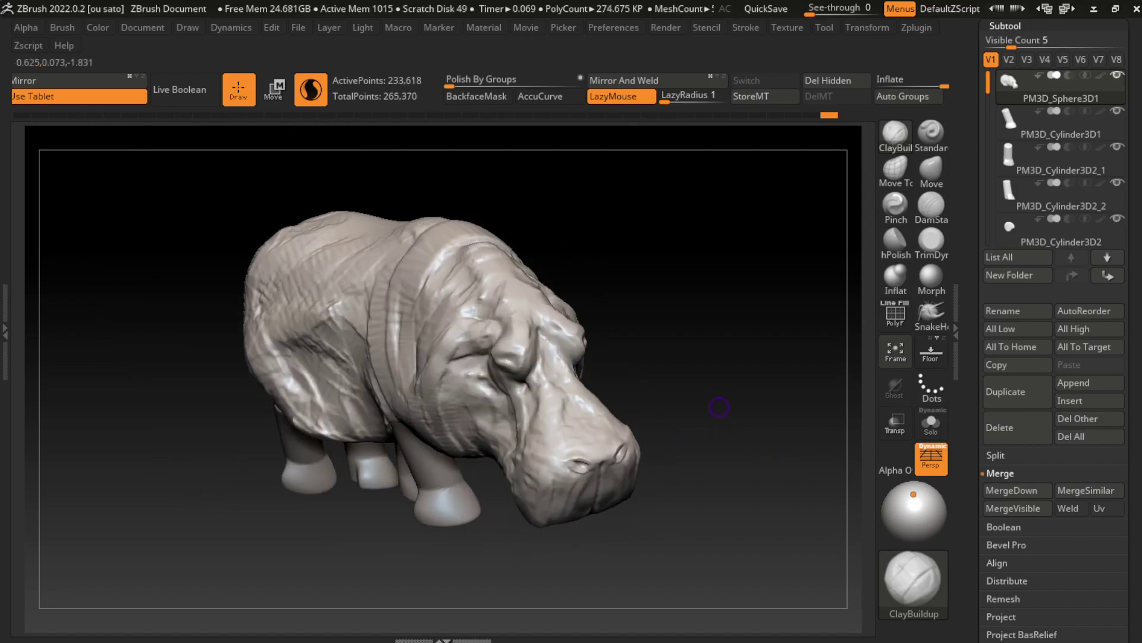
key(s)
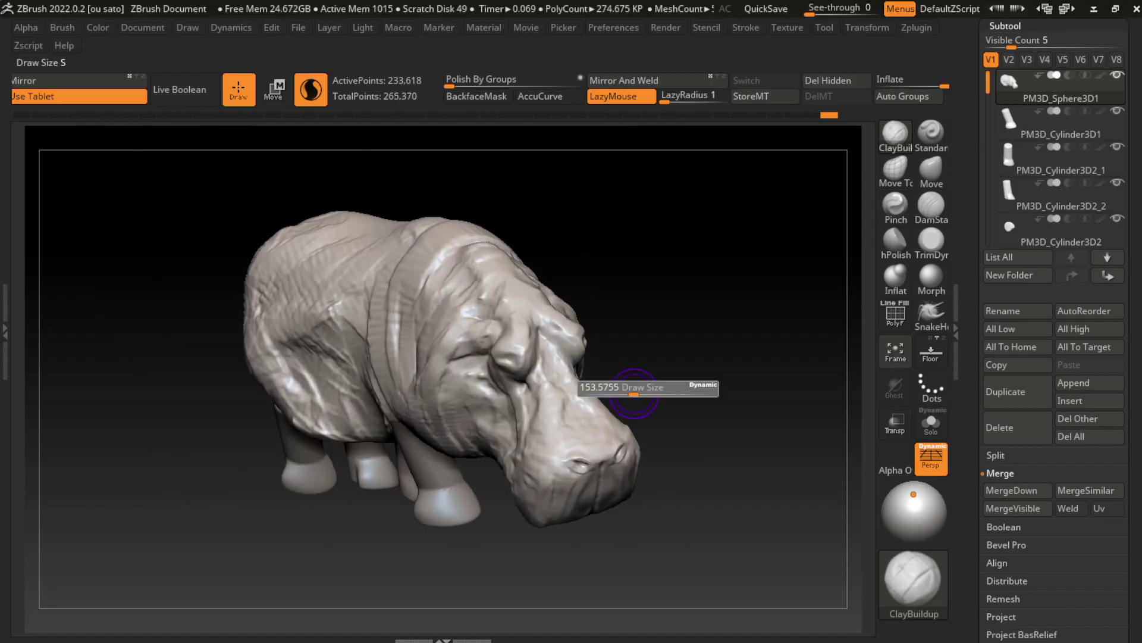
mouse_move(551, 410)
mouse_down()
mouse_move(556, 388)
mouse_move(494, 363)
mouse_move(506, 363)
mouse_up()
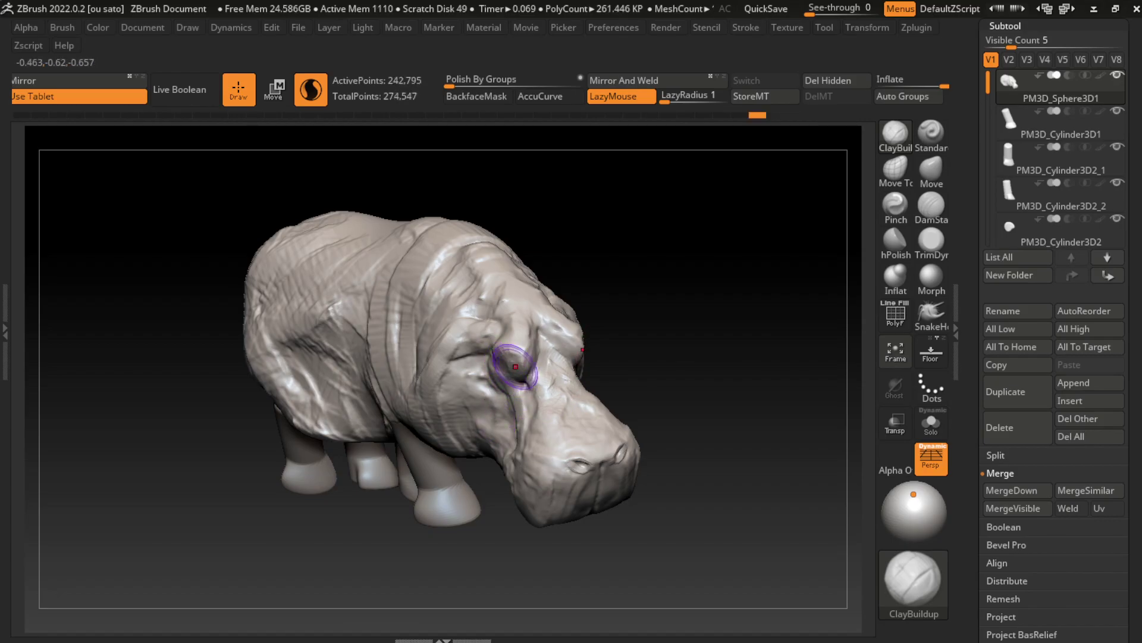
drag(511, 432, 504, 404)
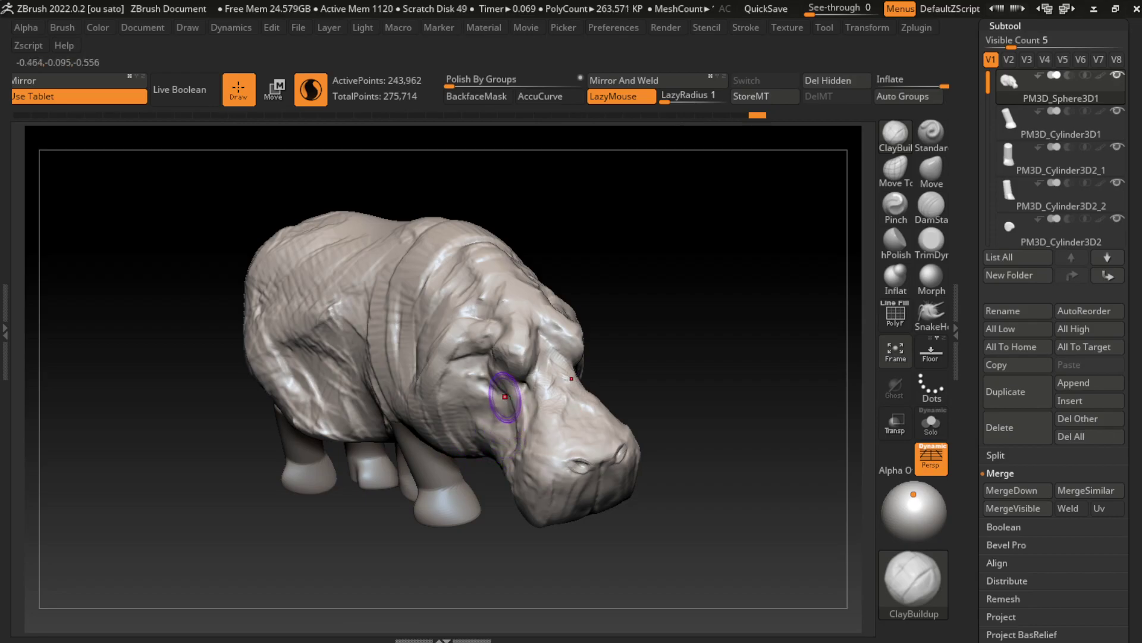
Reshape the brow around the eye with an enlarged Move brush
key(b)
key(m)
key(v)
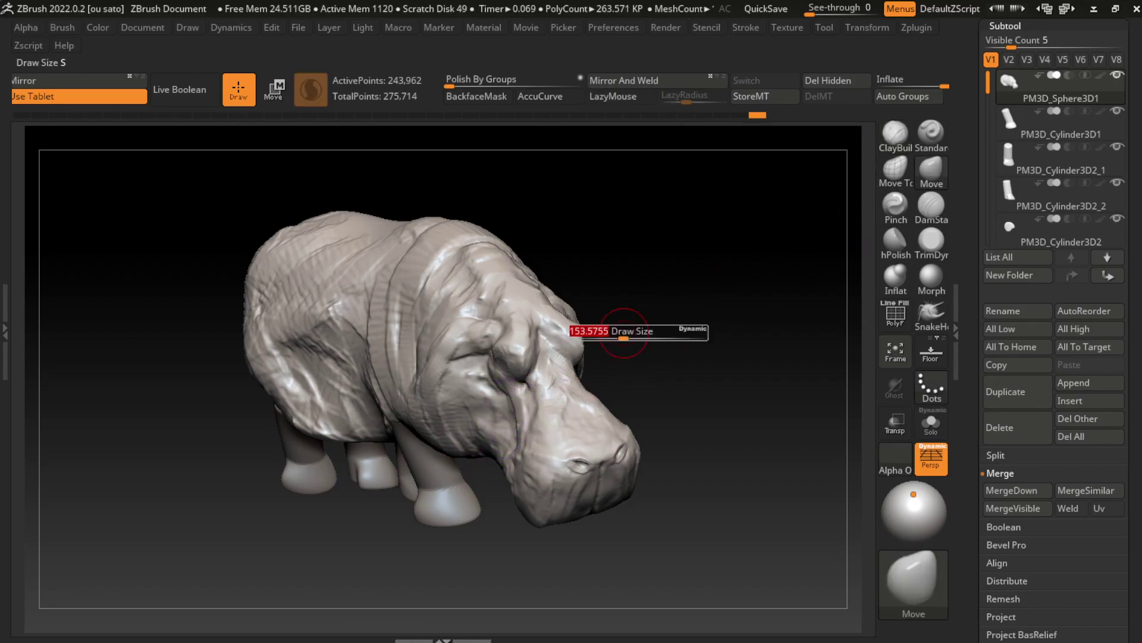
key(s)
right_drag(545, 336, 486, 372)
drag(486, 372, 497, 362)
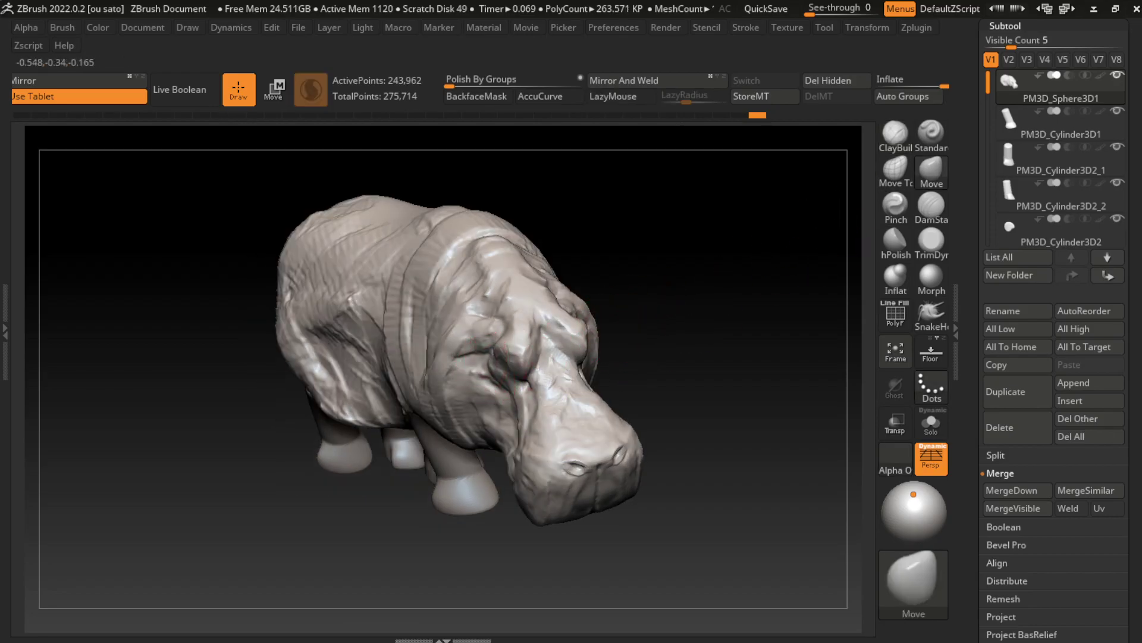
click(145, 27)
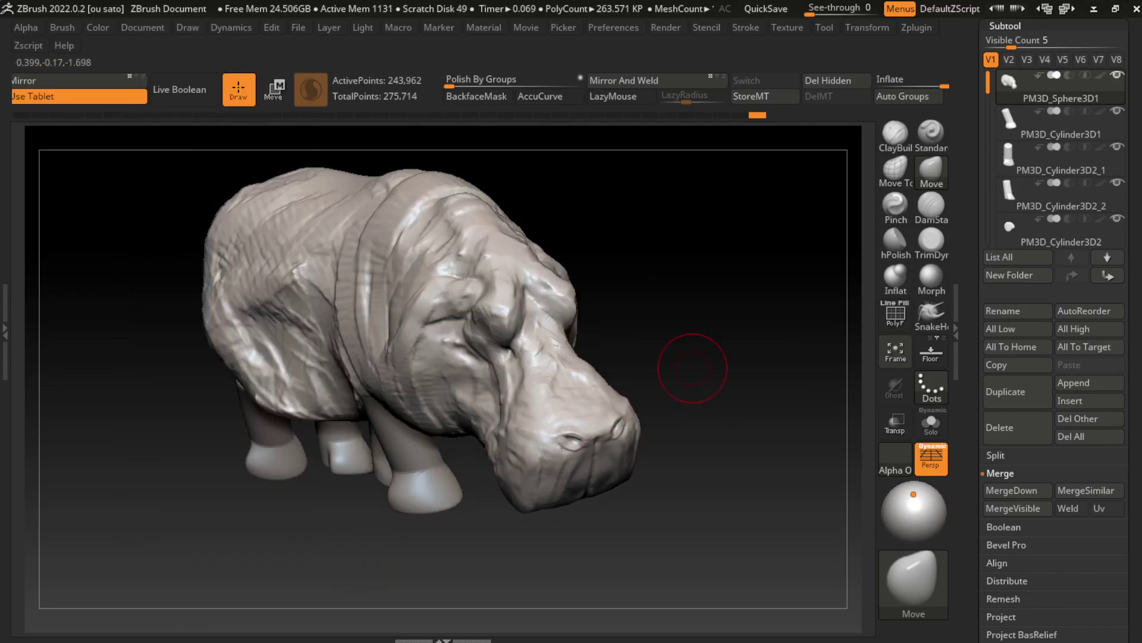
Try DamStandard and Move brushes while returning to the stored three-quarter side view
key(b)
key(d)
key(s)
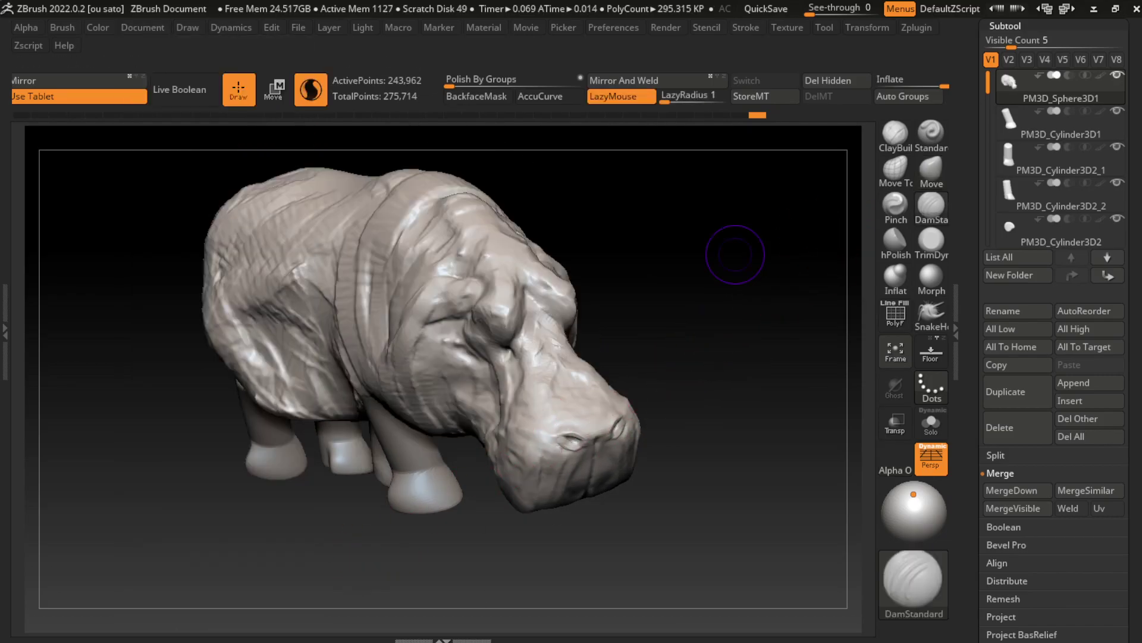
key(s)
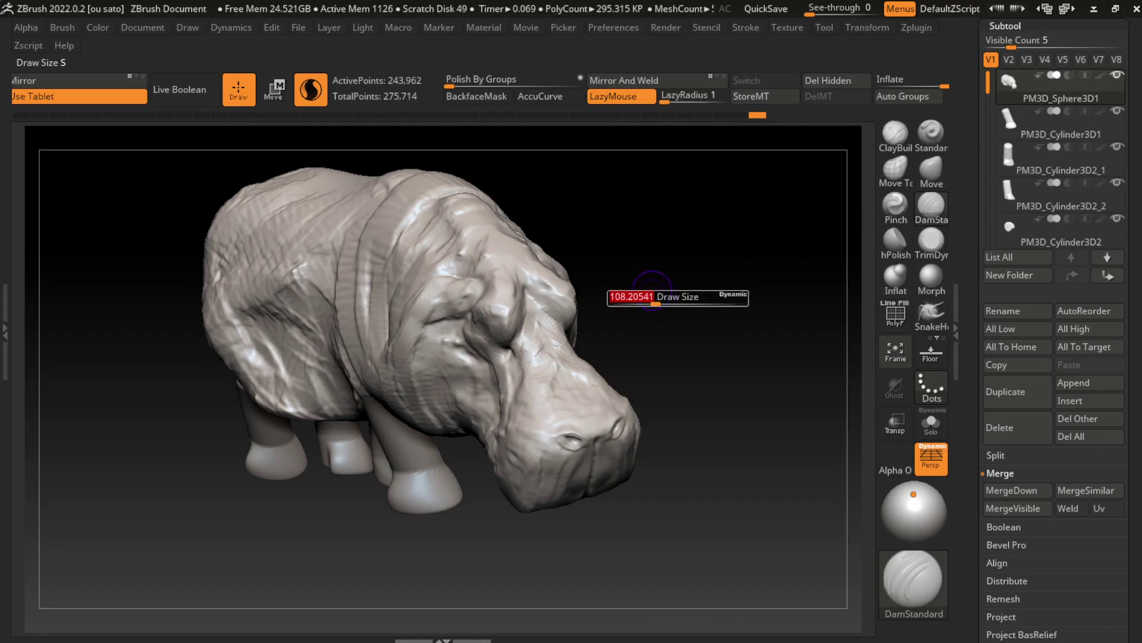
drag(652, 286, 631, 230)
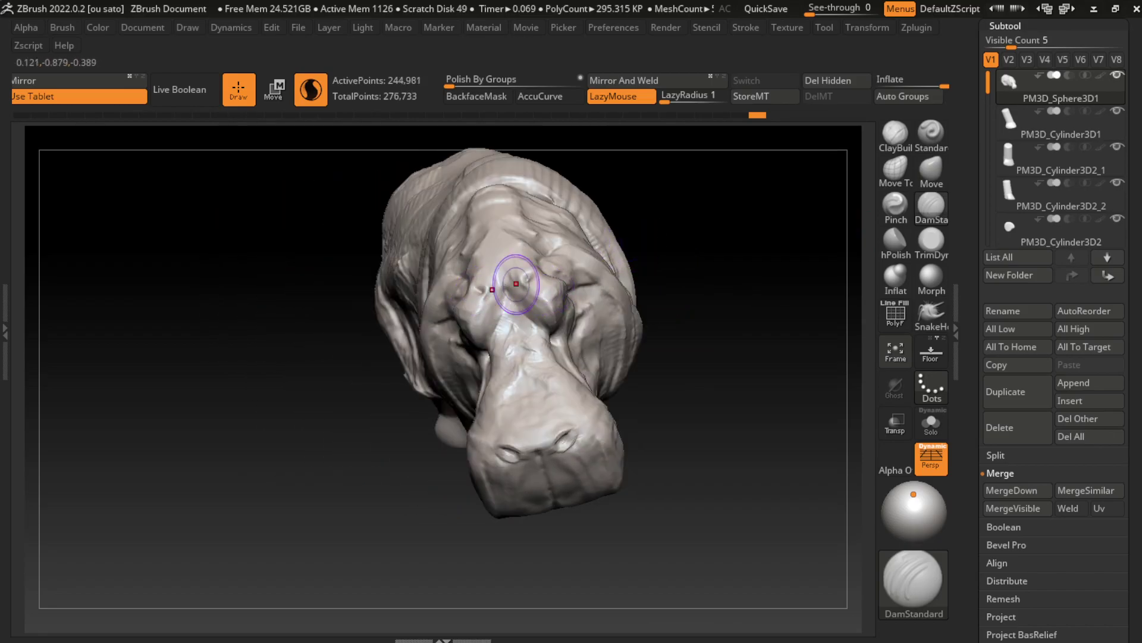
key(b)
key(m)
key(v)
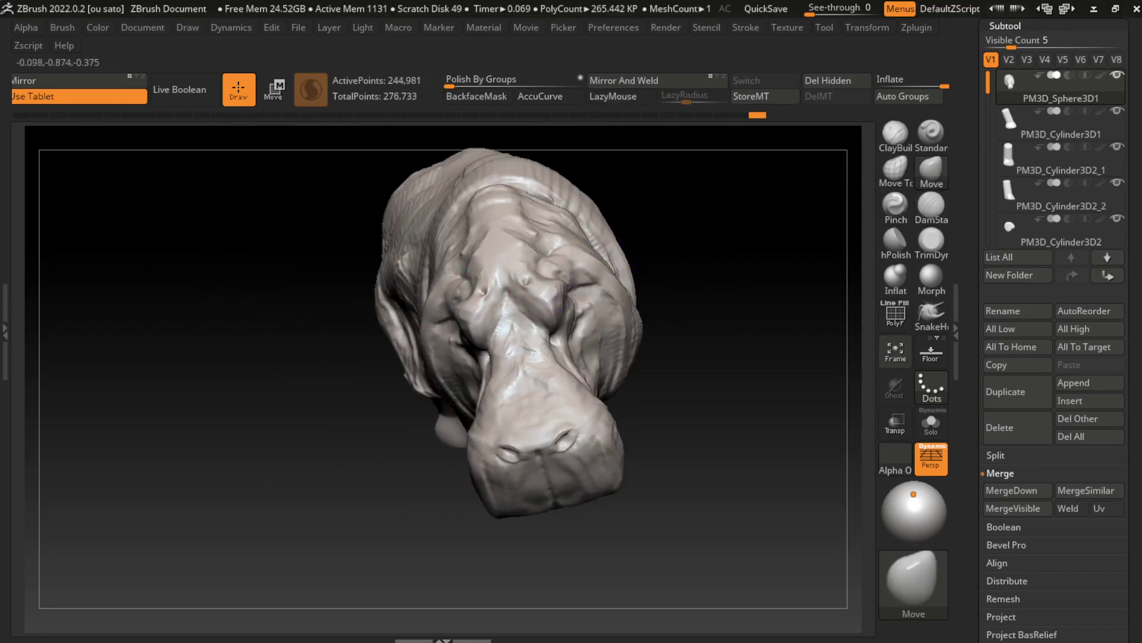
drag(693, 283, 541, 247)
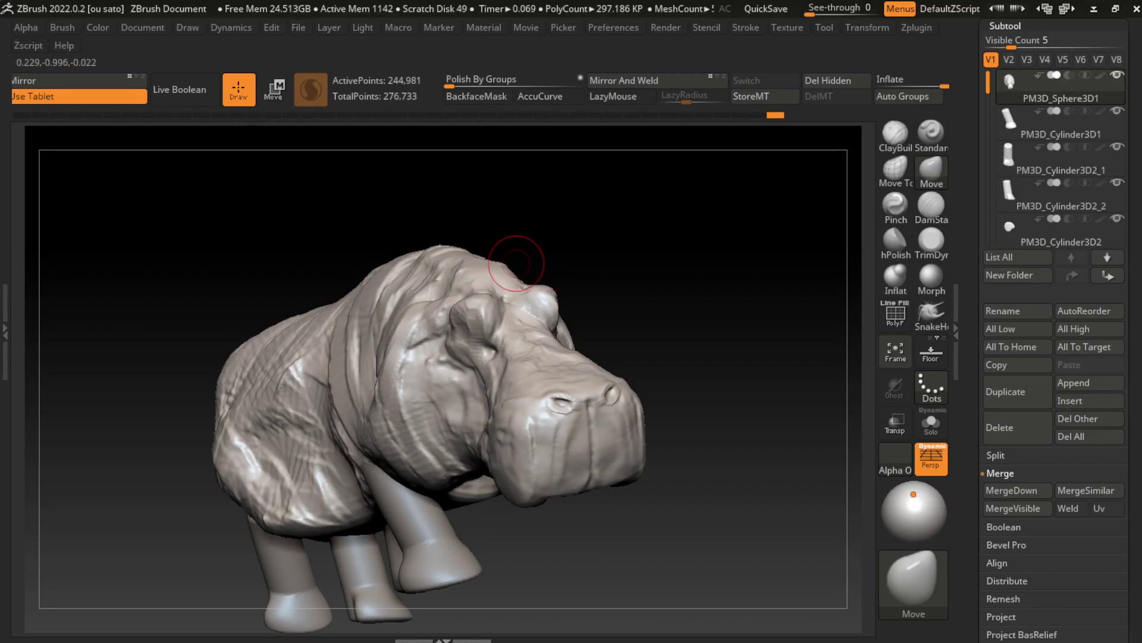
drag(709, 289, 651, 268)
click(143, 27)
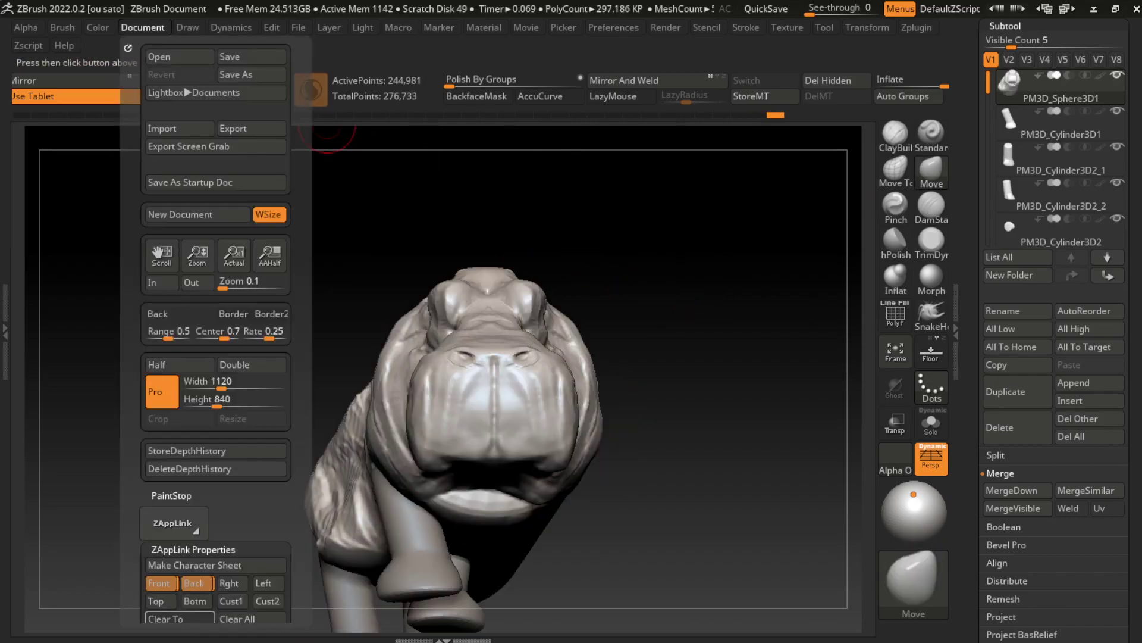
click(160, 583)
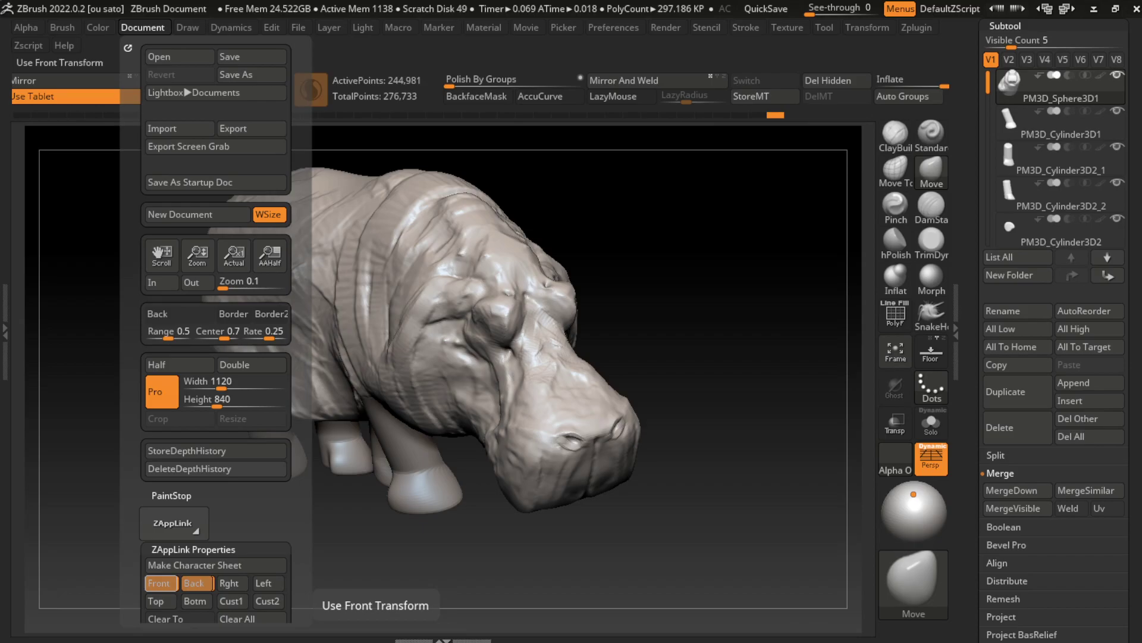
Build up clay above the eye, a bump on the brow and the cheek, then mask part of the face
key(b)
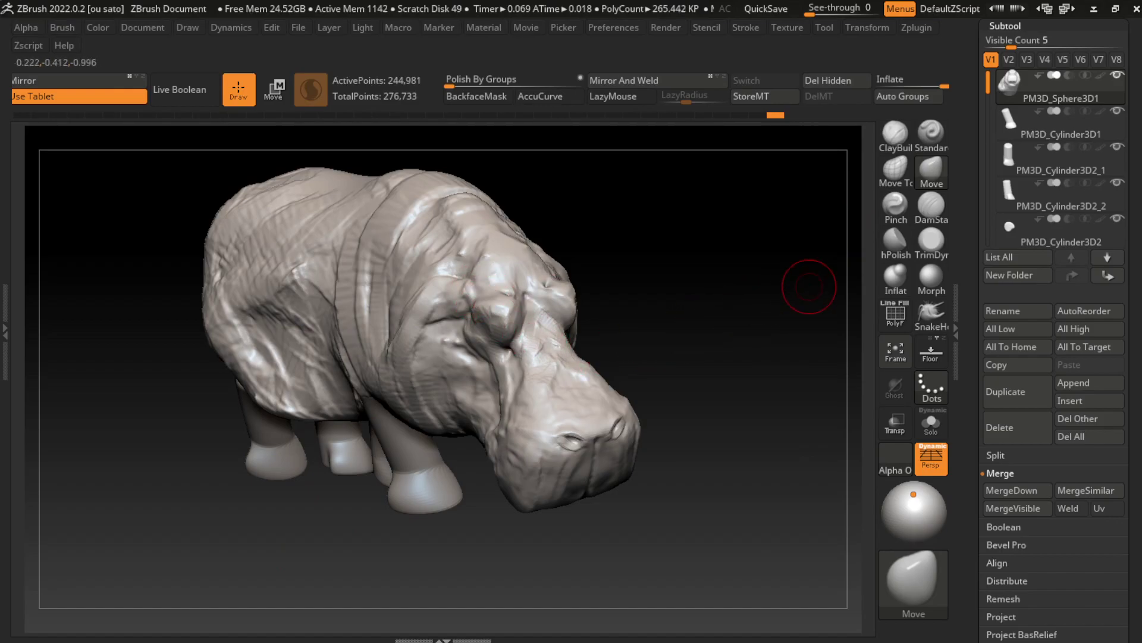
key(b)
key(c)
key(b)
drag(509, 312, 568, 298)
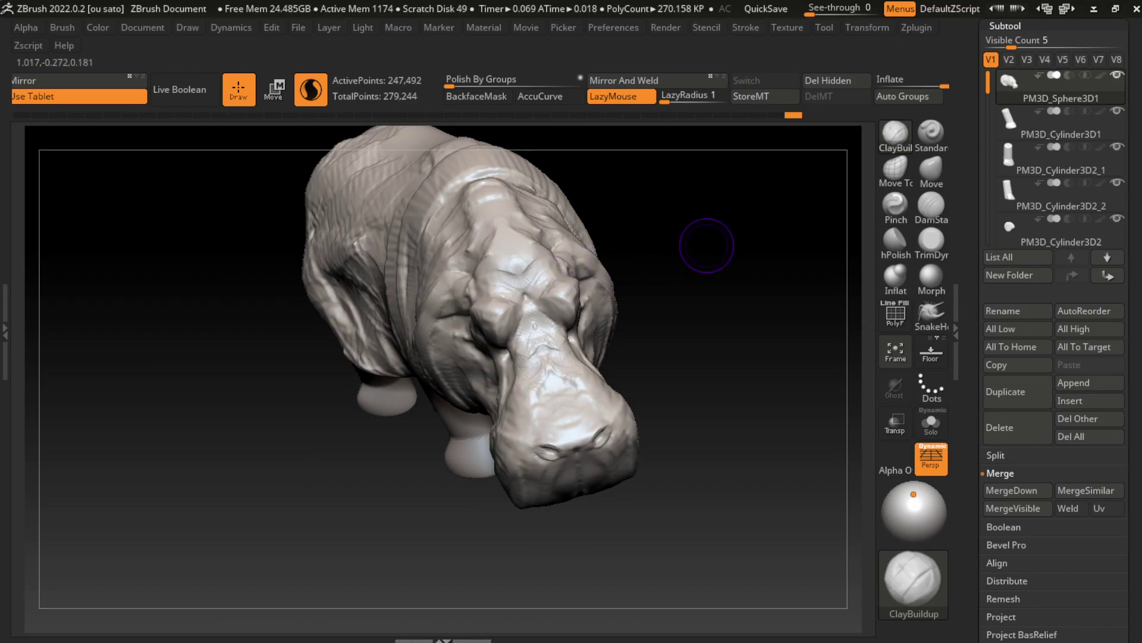
shift+drag(709, 242, 725, 238)
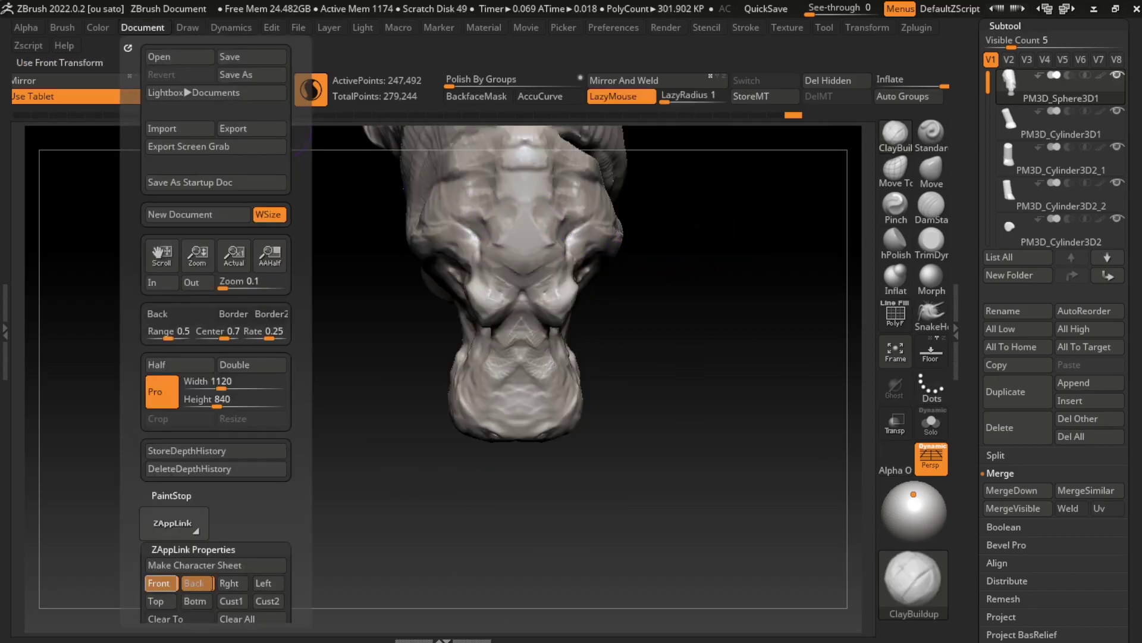
drag(549, 280, 500, 292)
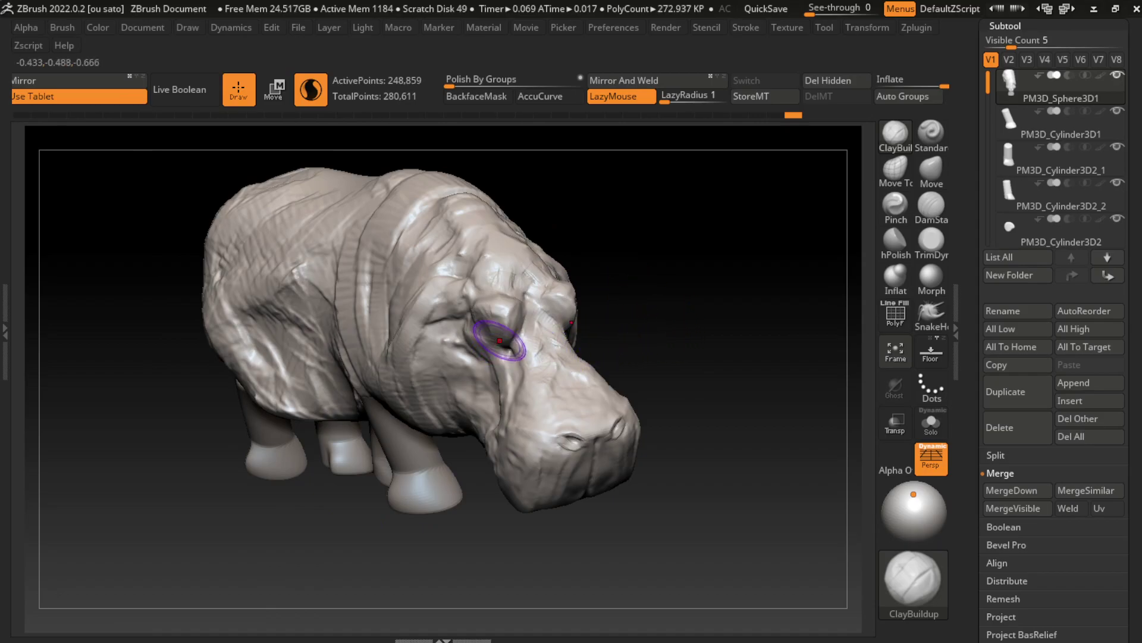
mouse_move(559, 397)
mouse_down()
mouse_move(465, 425)
mouse_move(506, 369)
mouse_move(590, 346)
mouse_up()
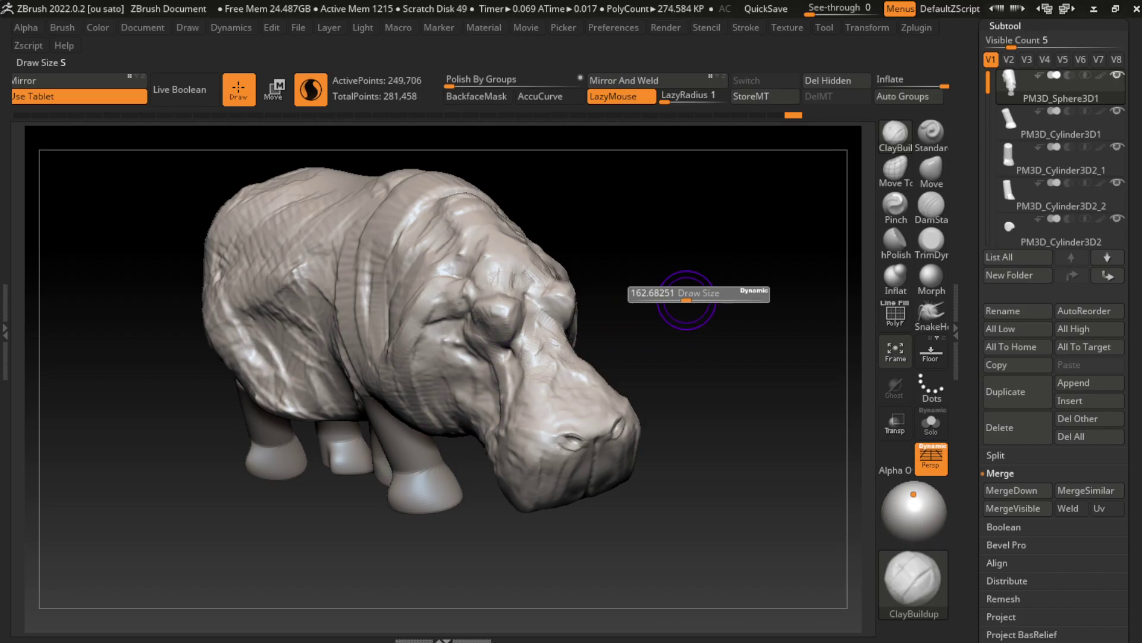
drag(684, 273, 860, 213)
ctrl+drag(601, 253, 601, 256)
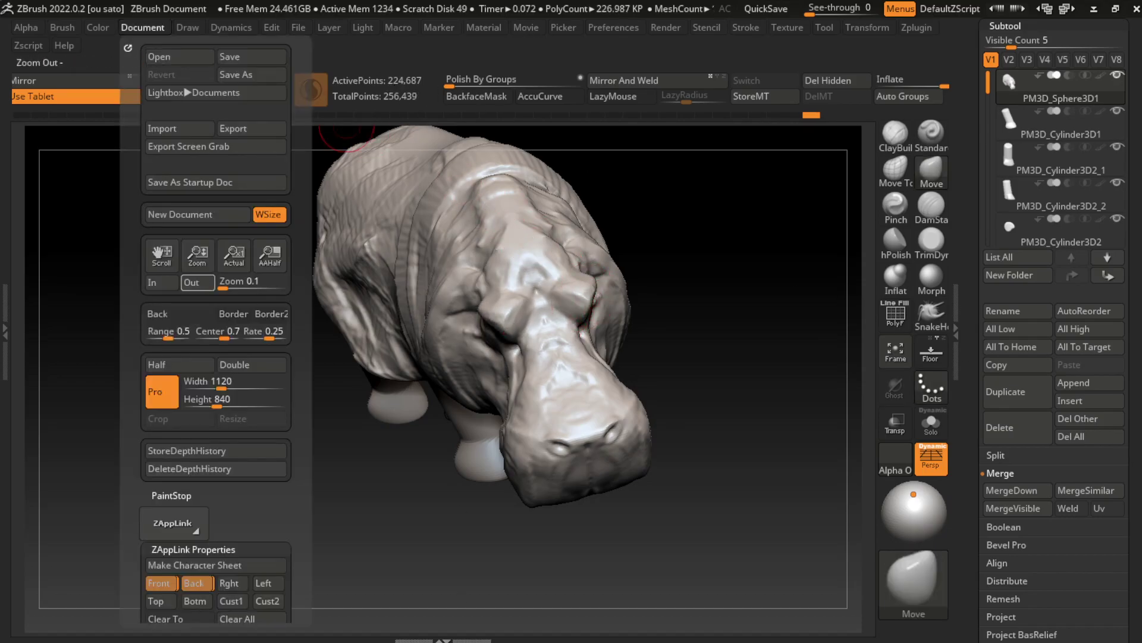
Build up skin below the eye with a smaller ClayBuildup brush from the side
mouse_move(655, 267)
mouse_down()
mouse_move(708, 373)
mouse_move(684, 373)
mouse_up()
key(s)
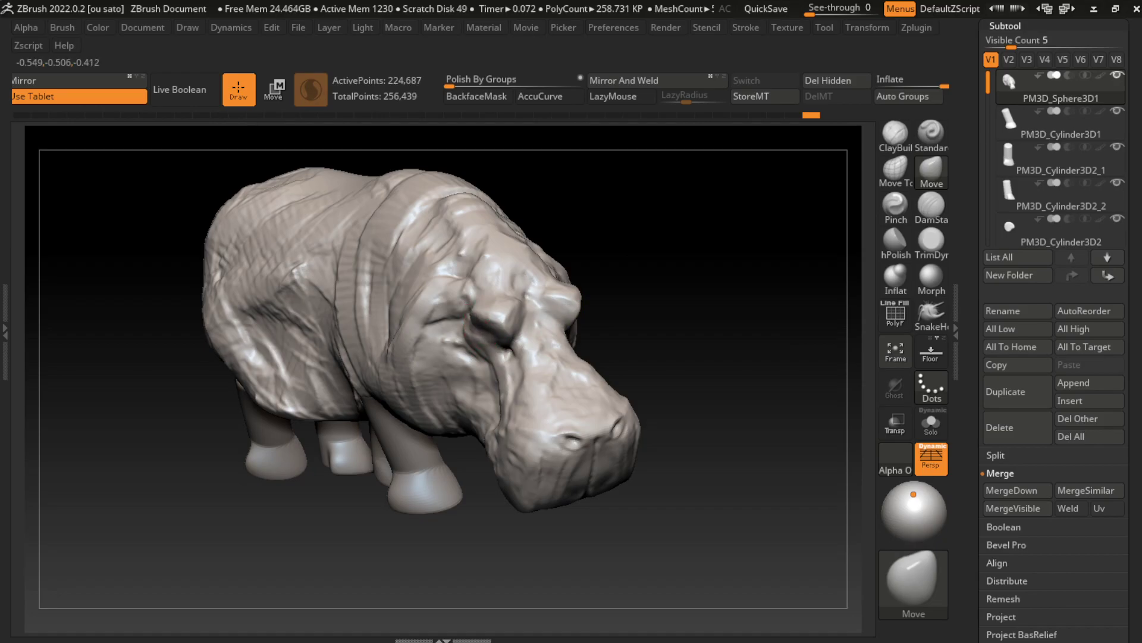
click(895, 133)
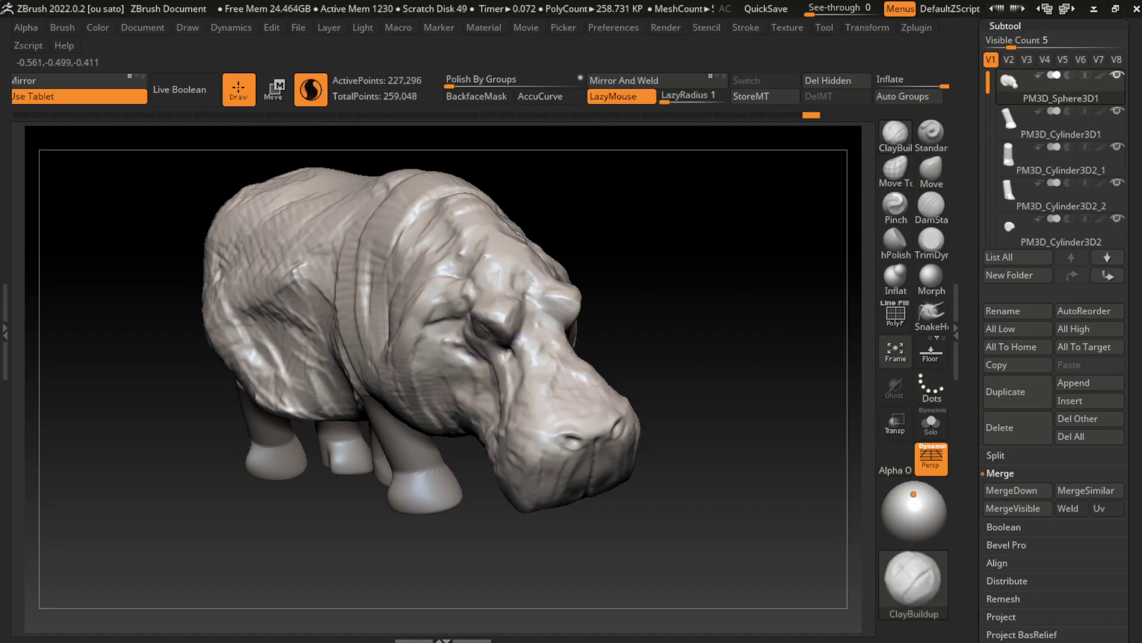
drag(485, 387, 500, 357)
drag(499, 405, 503, 364)
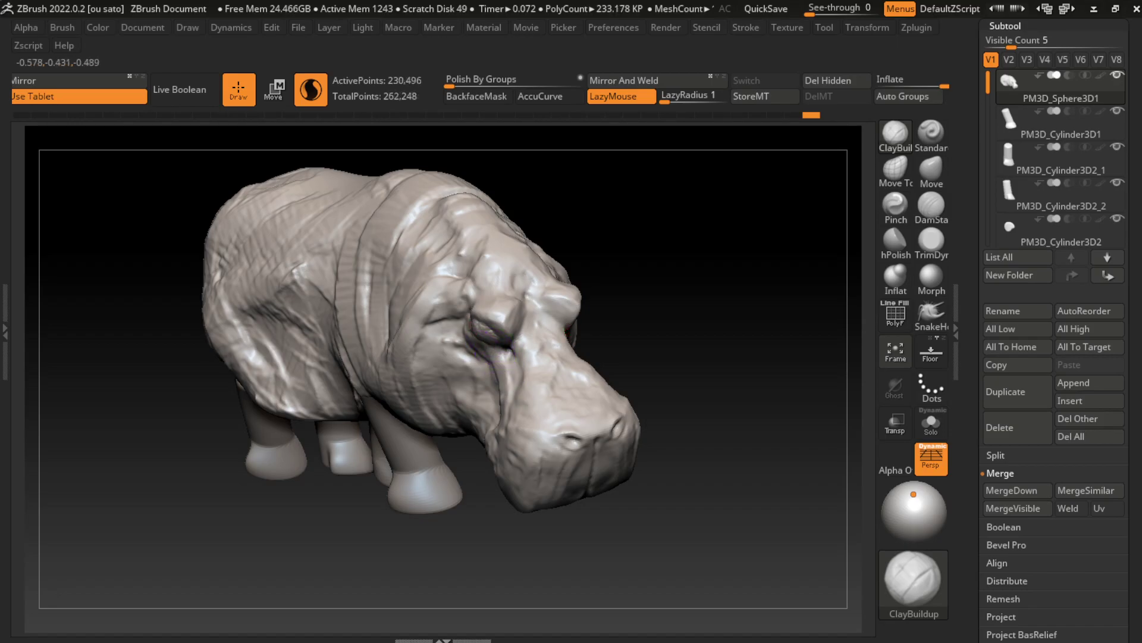
mouse_move(553, 318)
right_down()
mouse_move(661, 303)
mouse_move(694, 276)
right_up()
Carve creases around the eye socket and eyelid with a much smaller DamStandard brush
key(s)
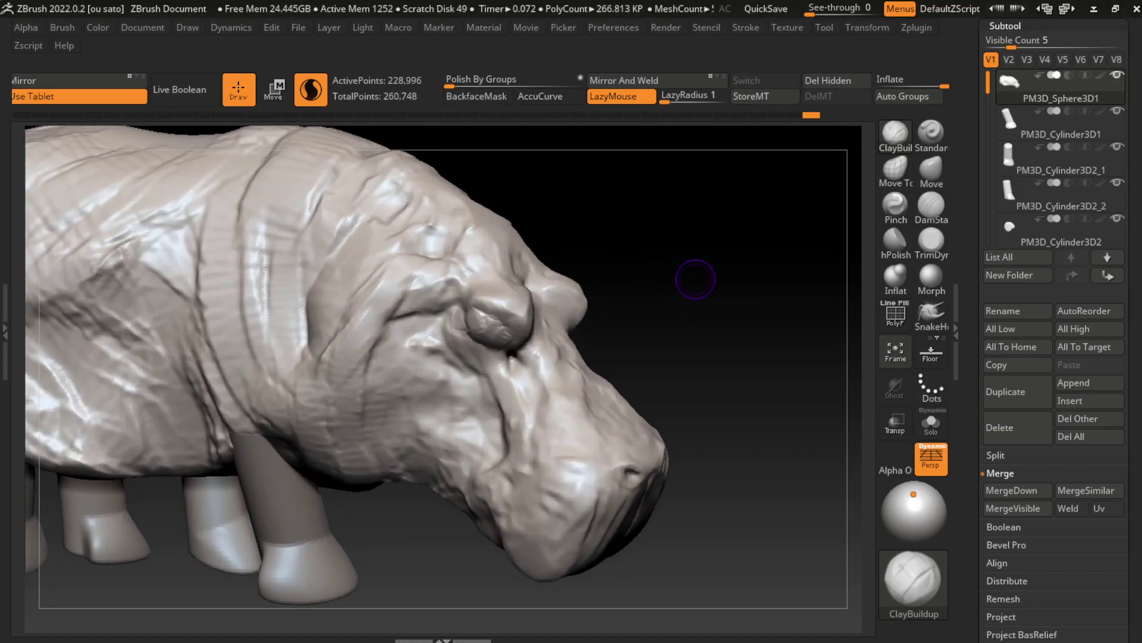
key(b)
key(d)
key(s)
drag(485, 322, 494, 330)
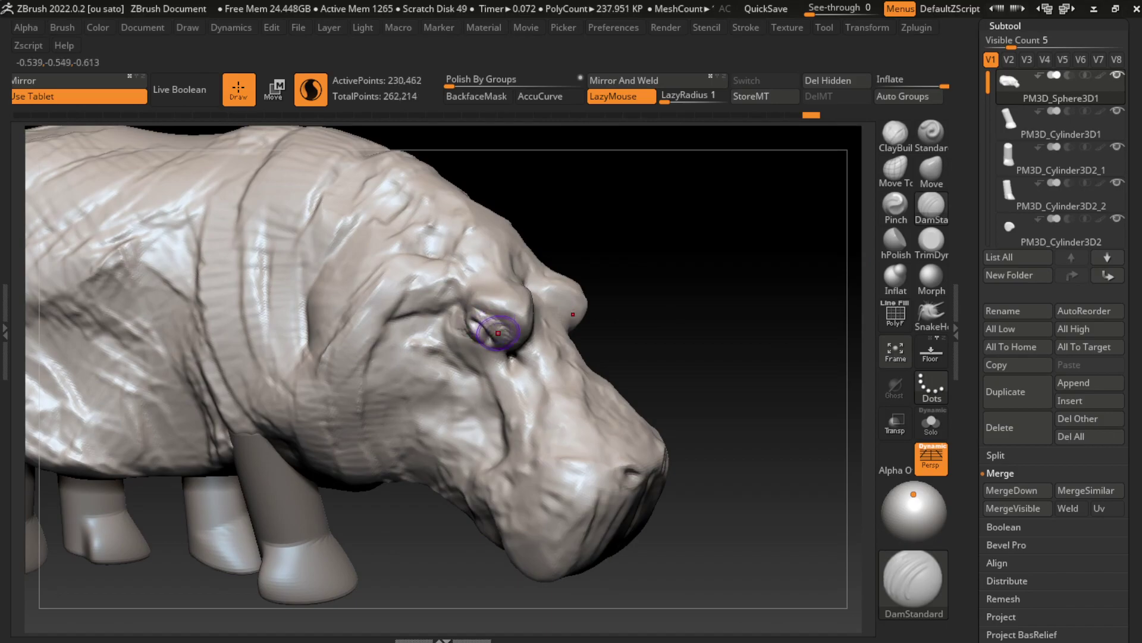
key(space)
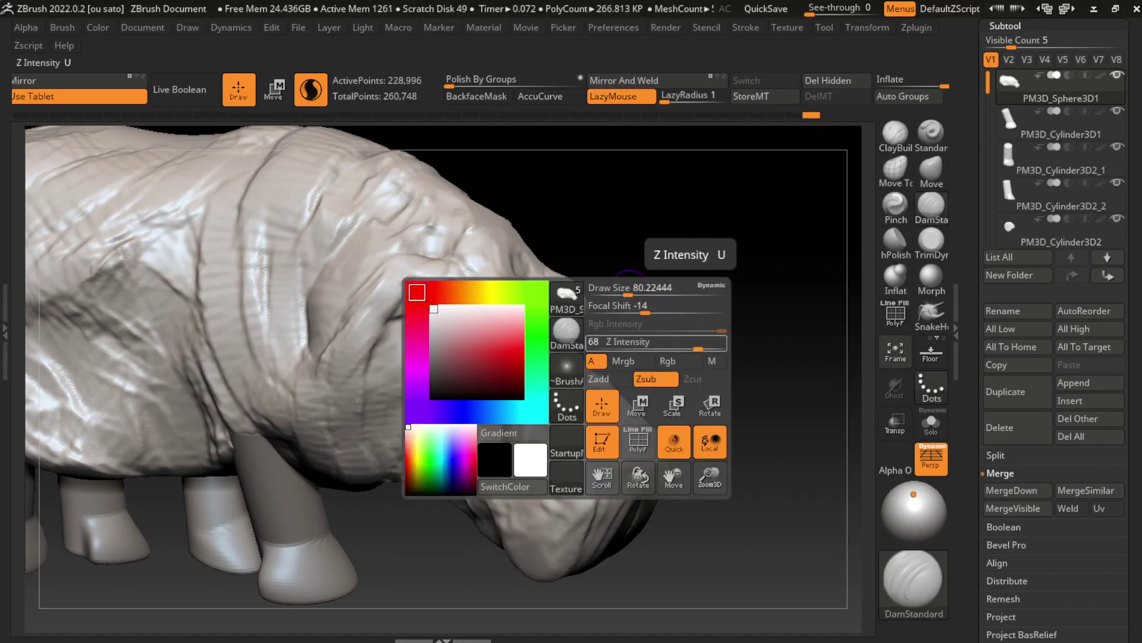
key(s)
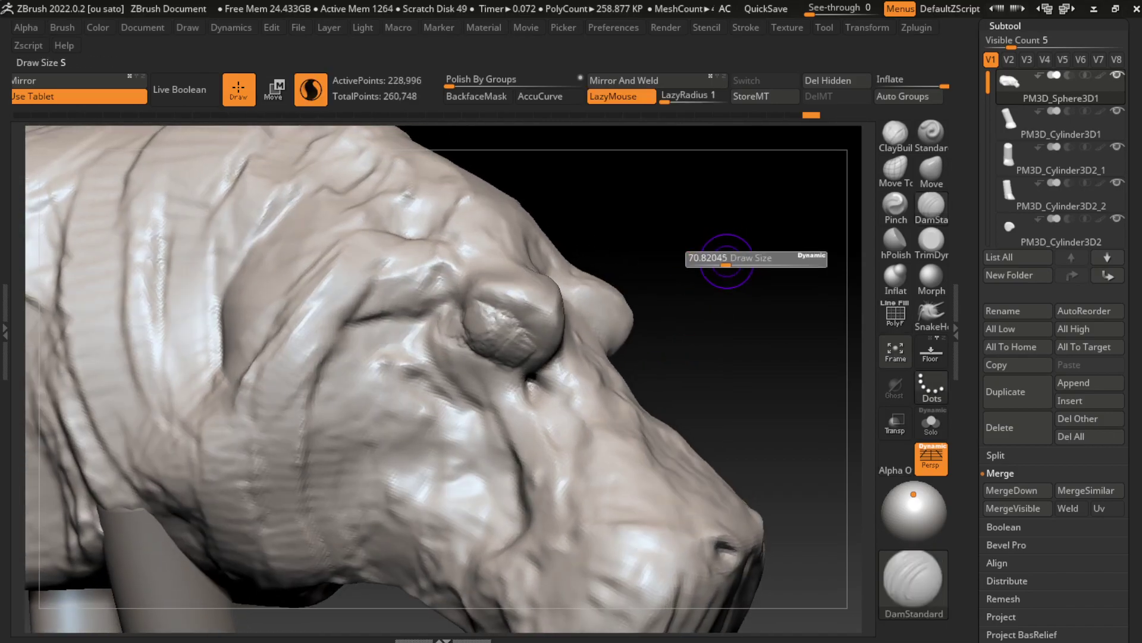
drag(774, 255, 693, 255)
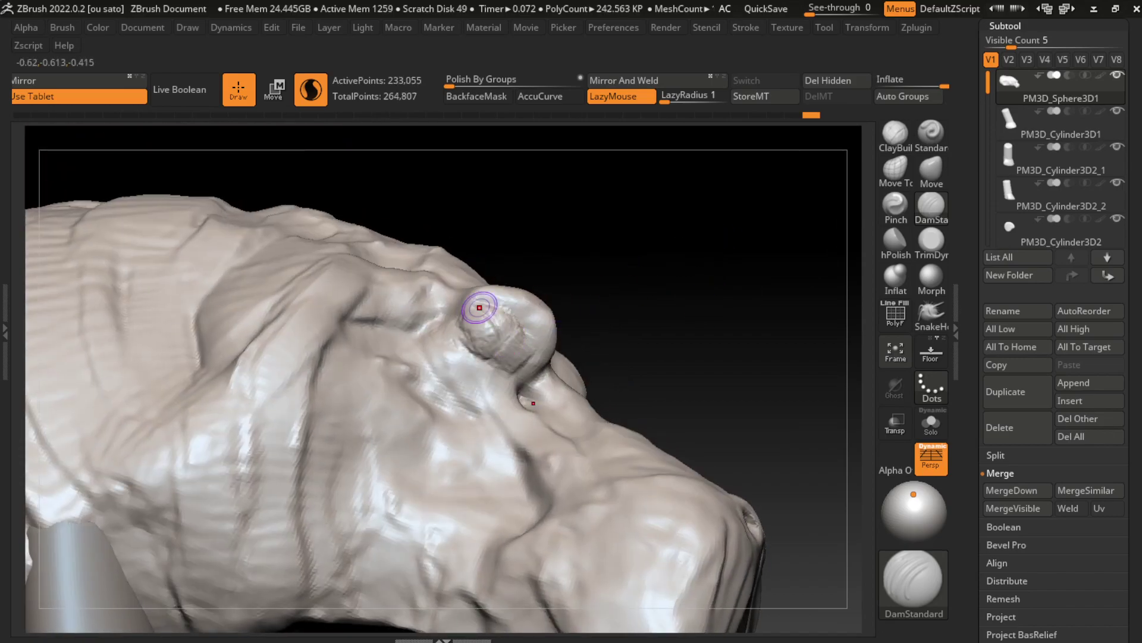
drag(462, 309, 476, 316)
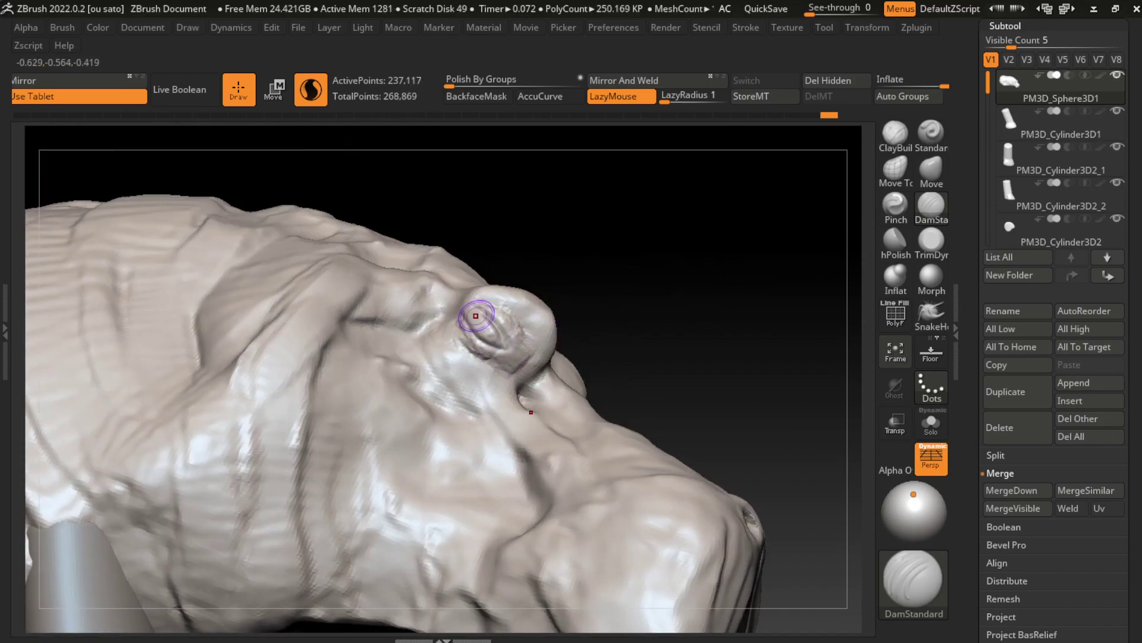
ctrl+right_drag(499, 328, 500, 286)
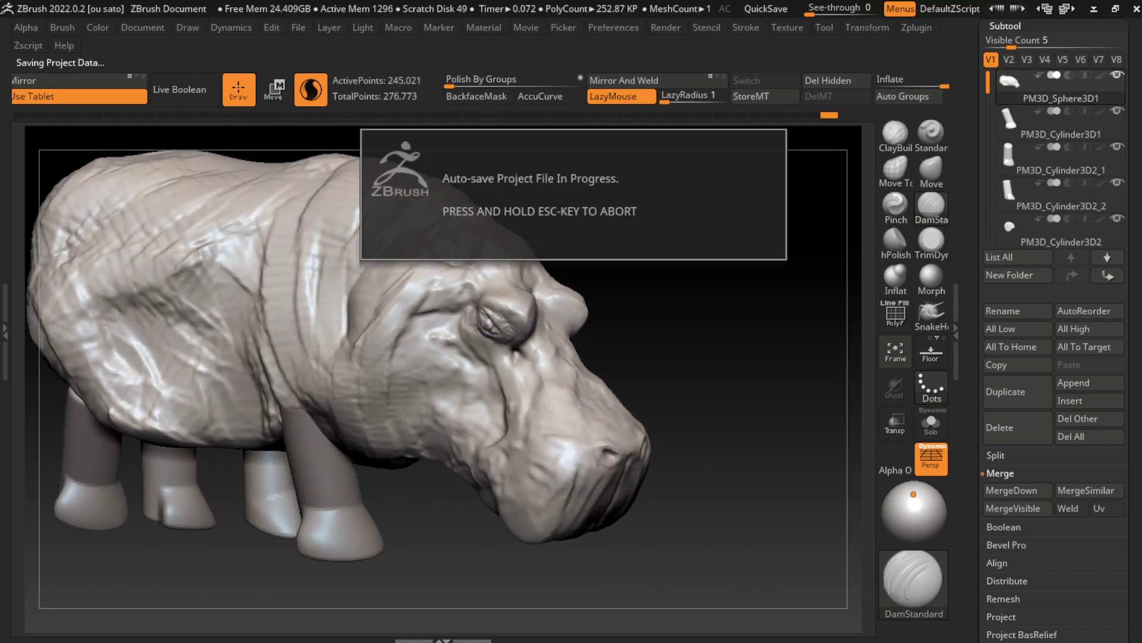
mouse_move(500, 329)
right_down()
mouse_move(492, 401)
mouse_move(646, 329)
right_up()
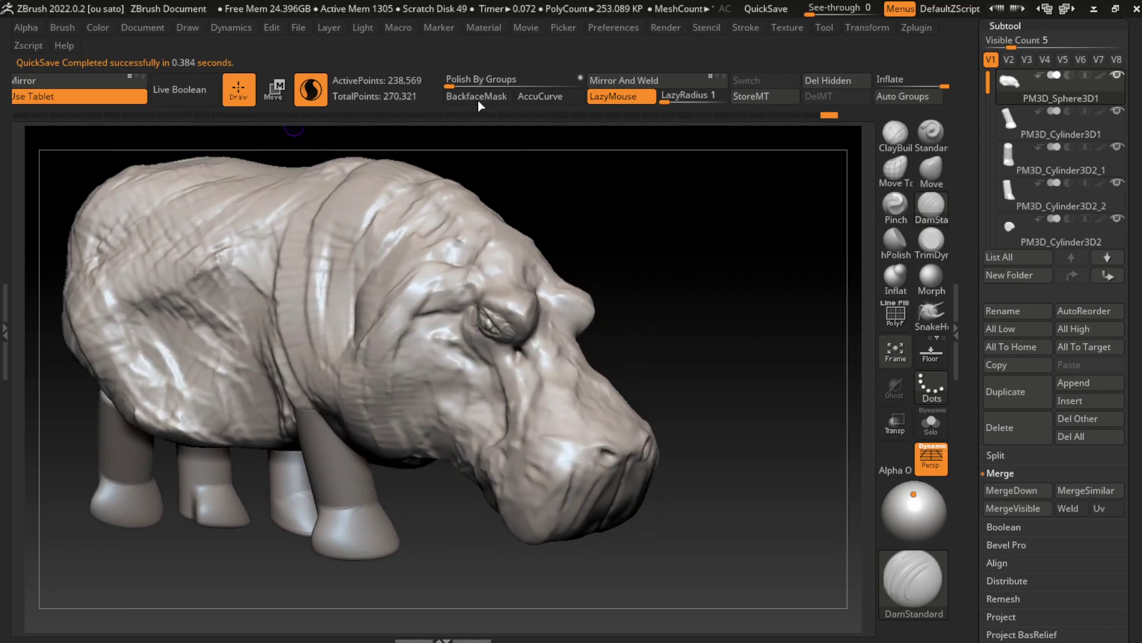
Push the eye and brow into new shape with the Move brush
click(143, 27)
key(s)
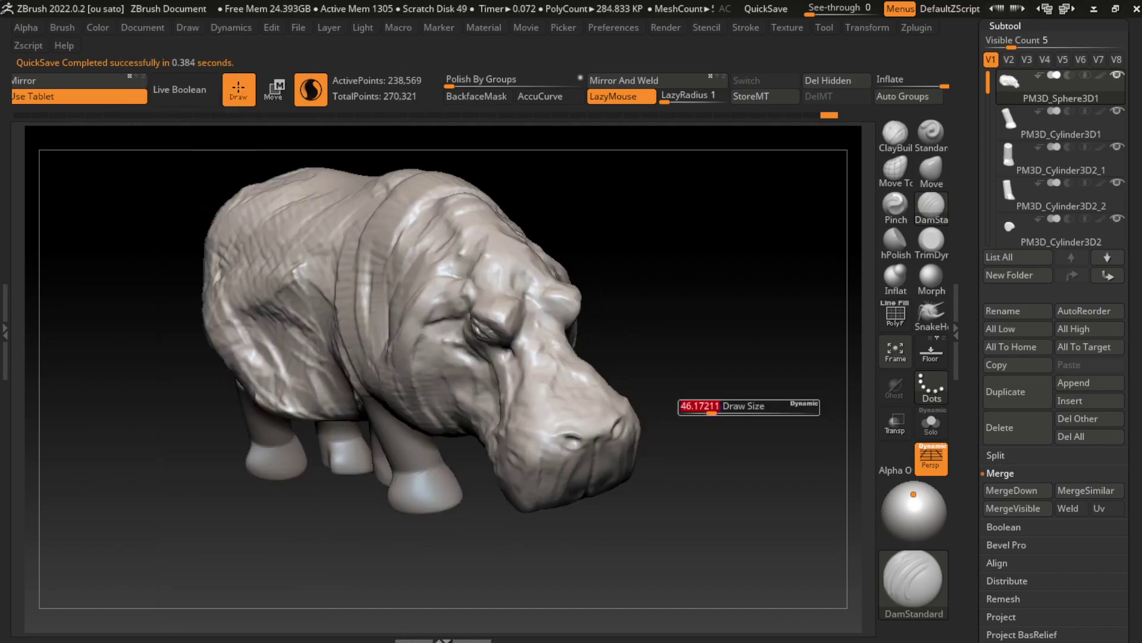
click(931, 172)
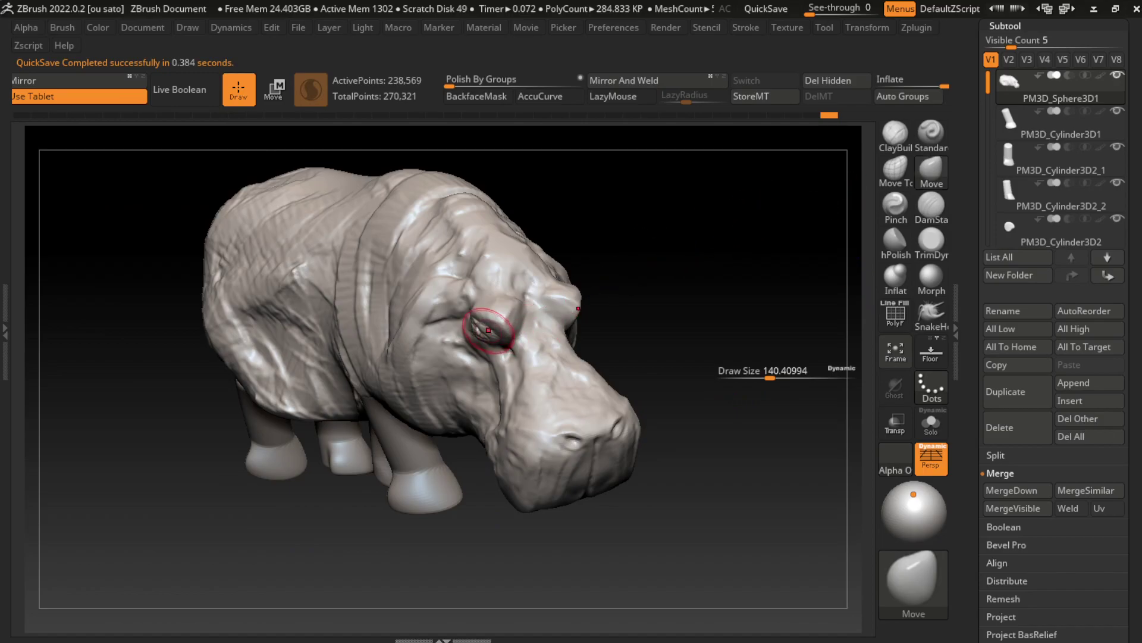
drag(683, 217, 769, 259)
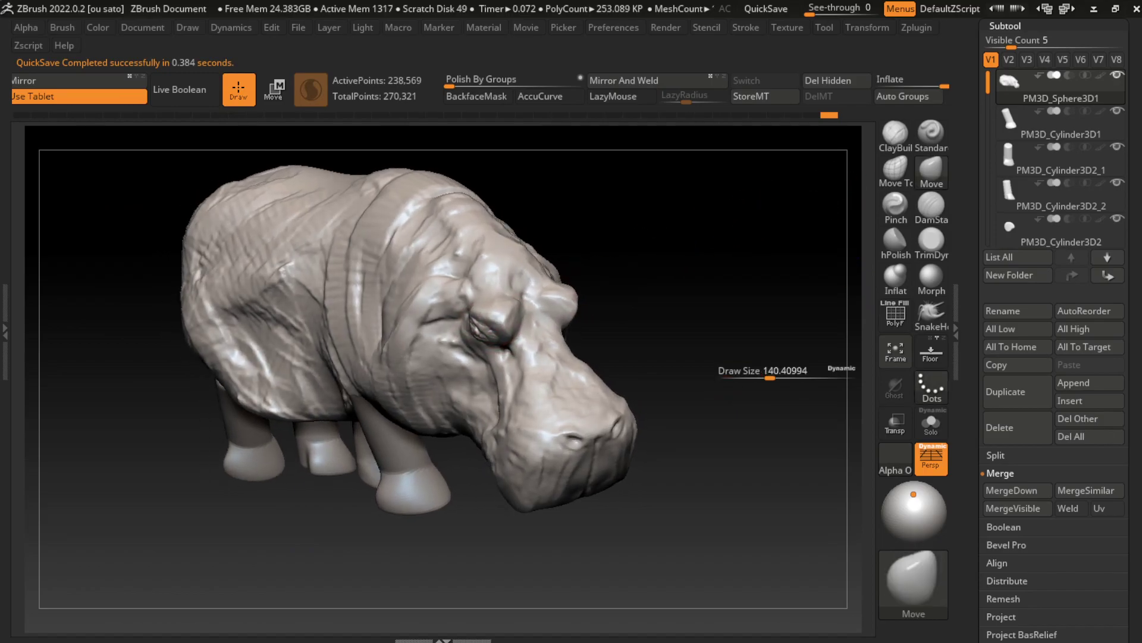
key(s)
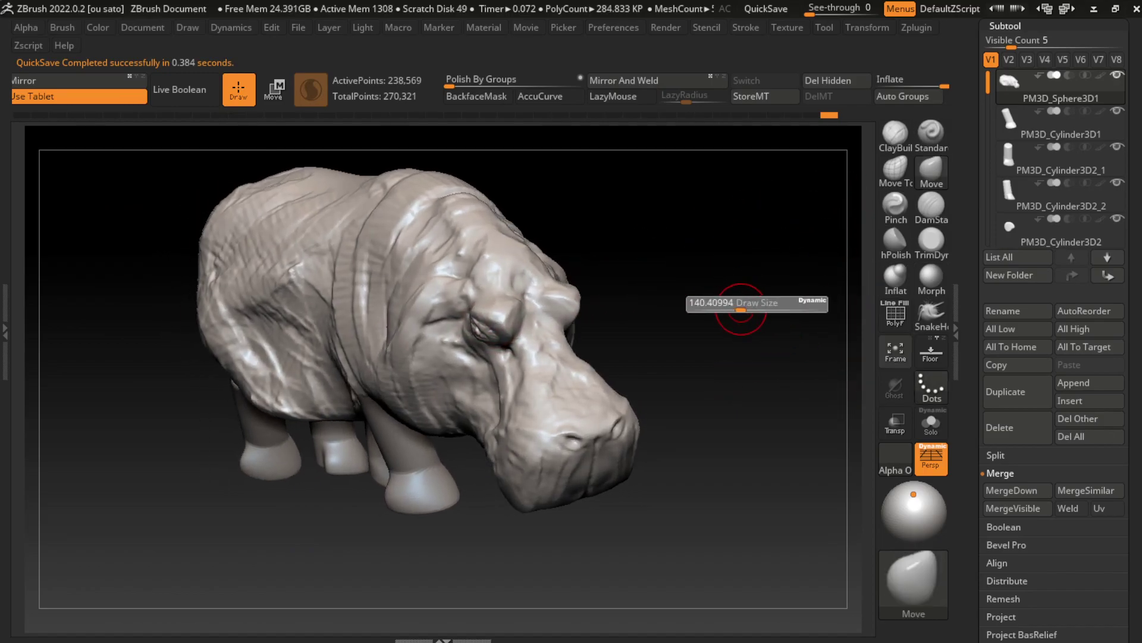
drag(738, 301, 754, 255)
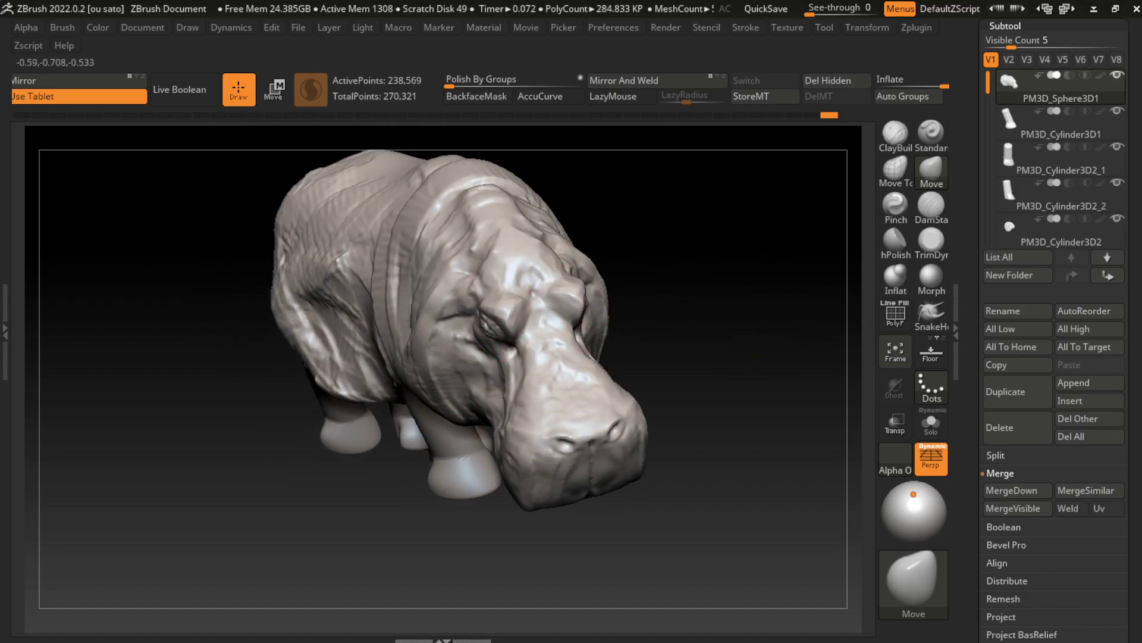
drag(482, 319, 475, 349)
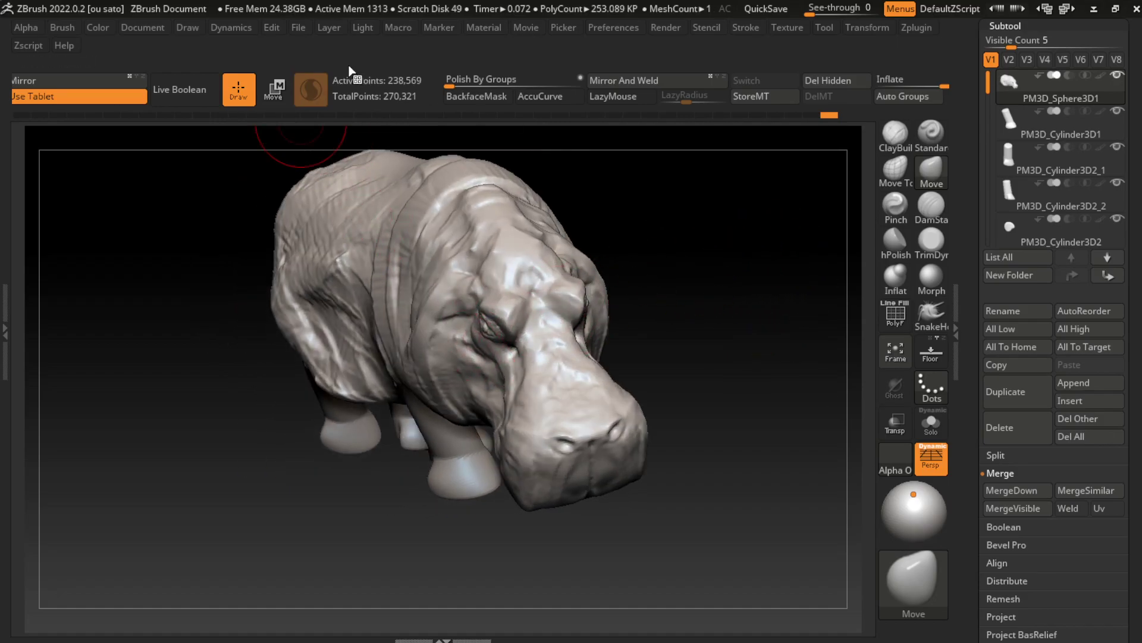
Carve a crease around the eye and a line under it with DamStandard
click(143, 27)
drag(380, 572, 331, 522)
key(s)
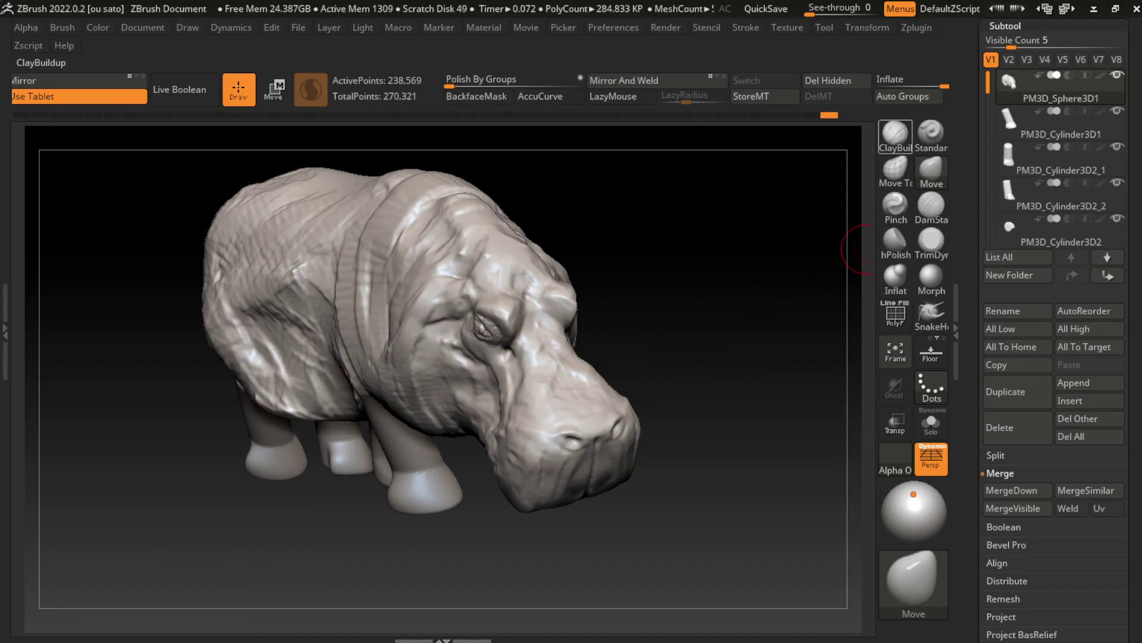
click(931, 205)
drag(479, 322, 464, 324)
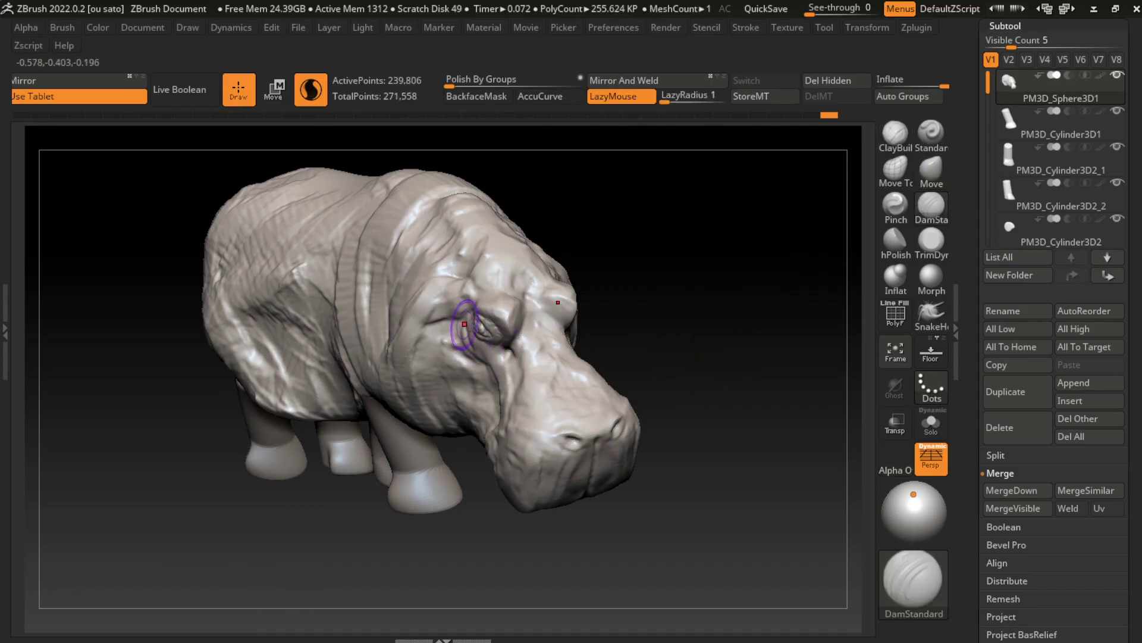
drag(480, 379, 481, 362)
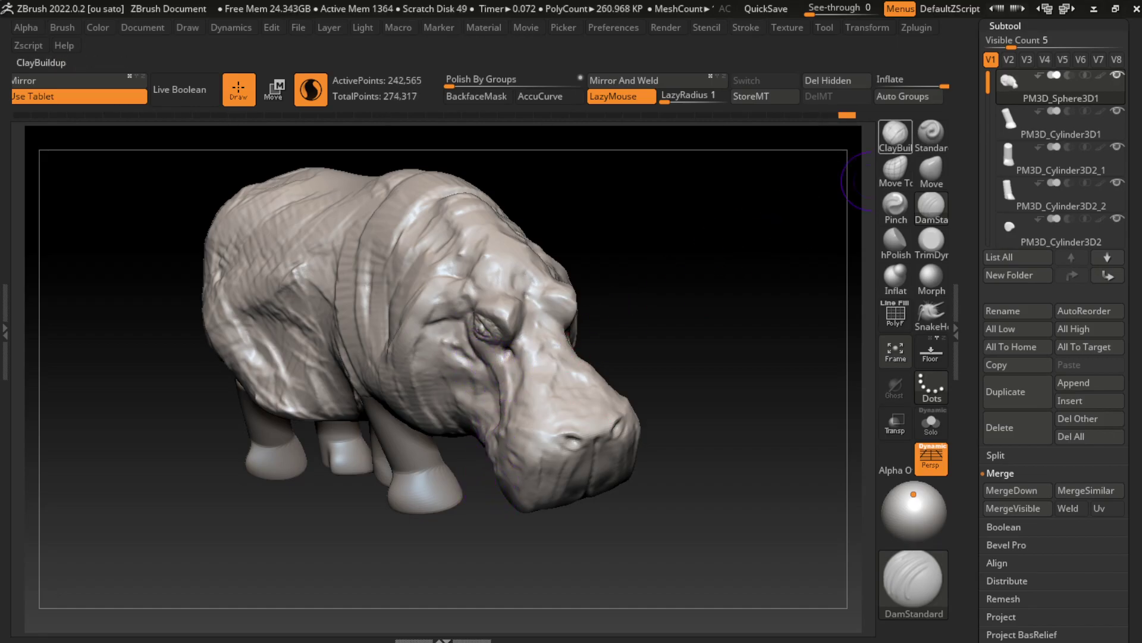
Build up clay on the cheek, head and brow above the eye, then start a lasso mask
click(895, 135)
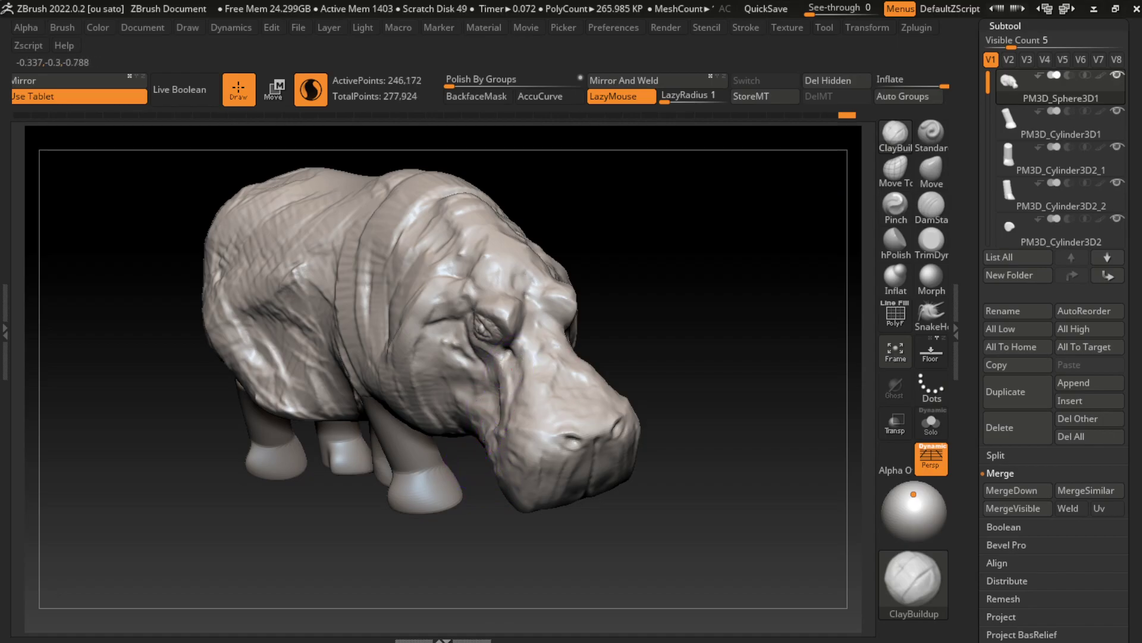
mouse_move(508, 410)
mouse_down()
mouse_move(506, 375)
mouse_move(497, 388)
mouse_up()
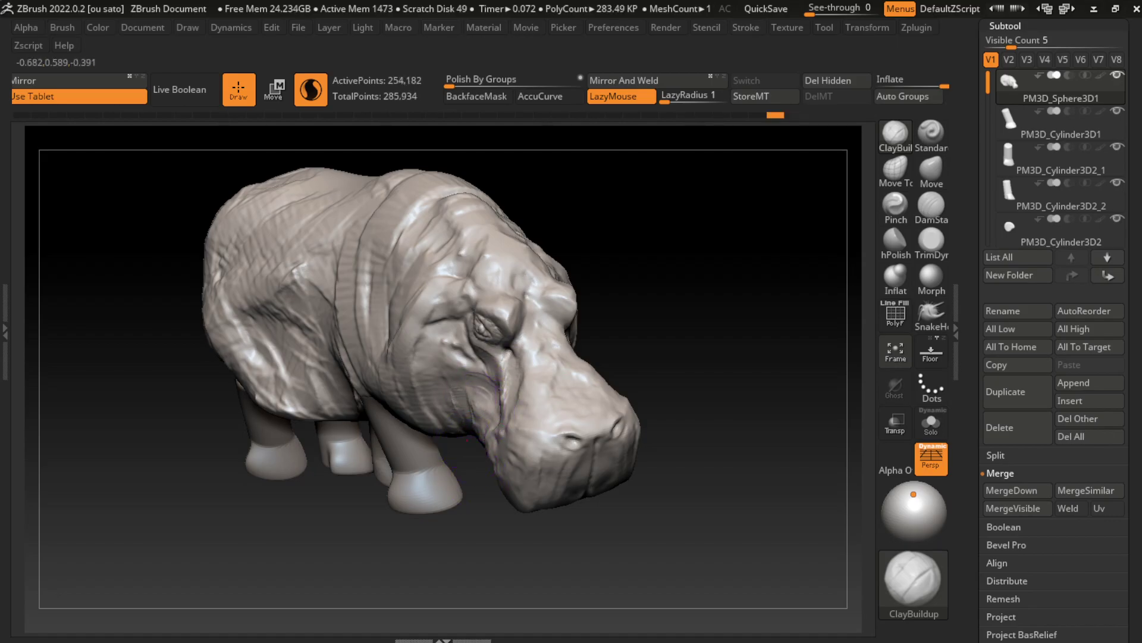
key(s)
mouse_move(557, 274)
mouse_down()
mouse_move(443, 299)
mouse_move(452, 321)
mouse_up()
drag(476, 279, 466, 250)
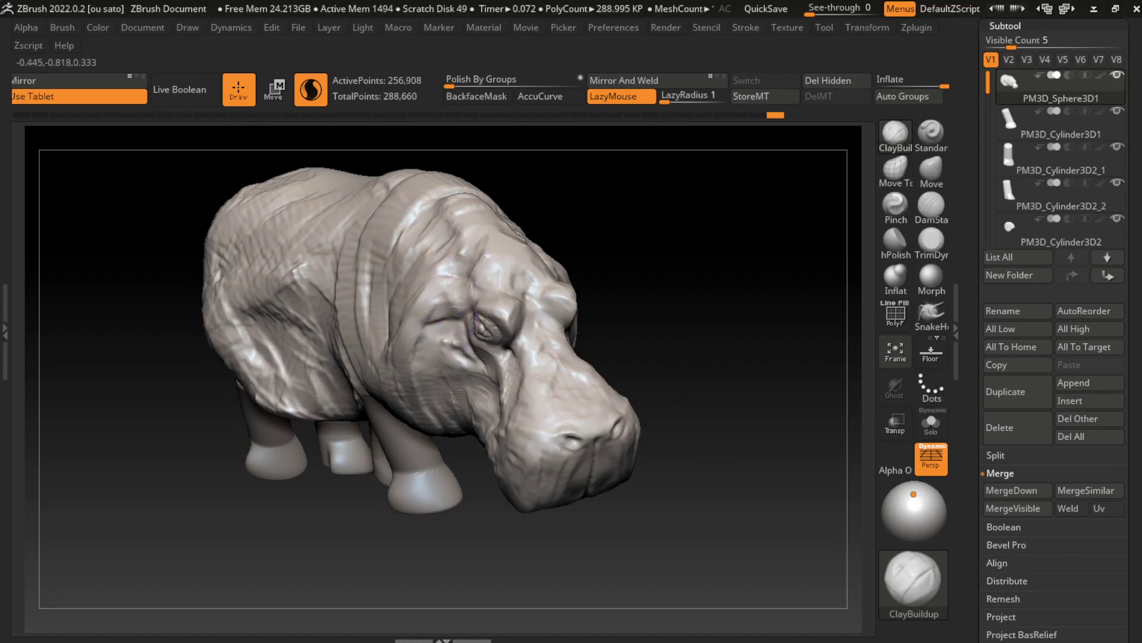
key(ctrl)
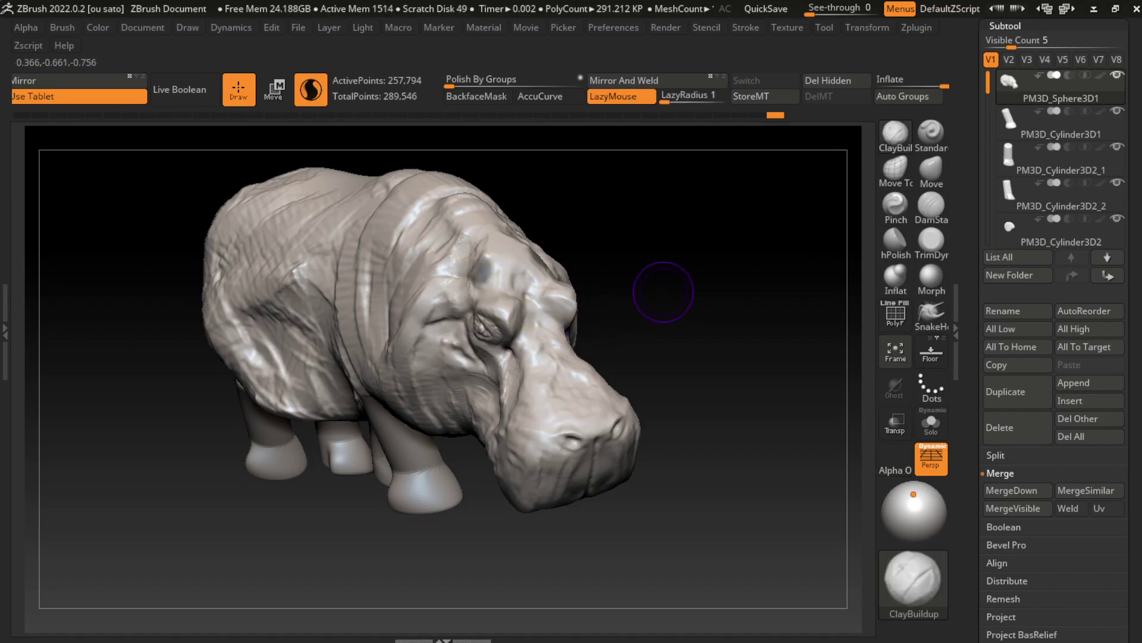
mouse_move(657, 288)
mouse_down()
mouse_move(744, 293)
mouse_move(718, 281)
mouse_up()
key(w)
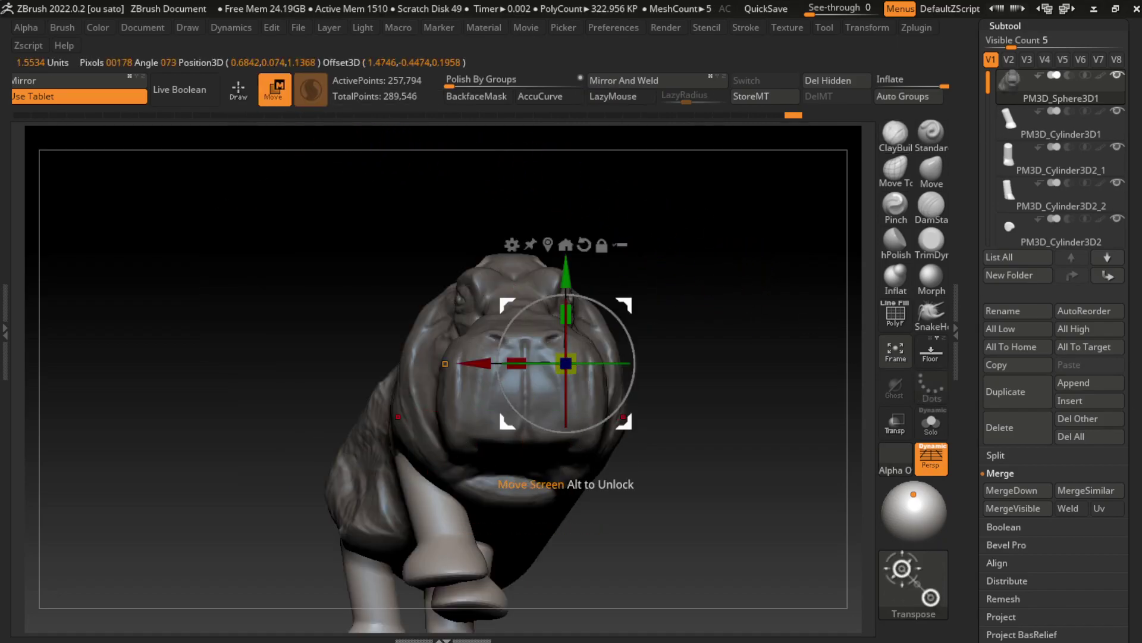
Mask the body from the side and rotate both ears upward above the head
drag(565, 432, 585, 414)
drag(744, 286, 633, 232)
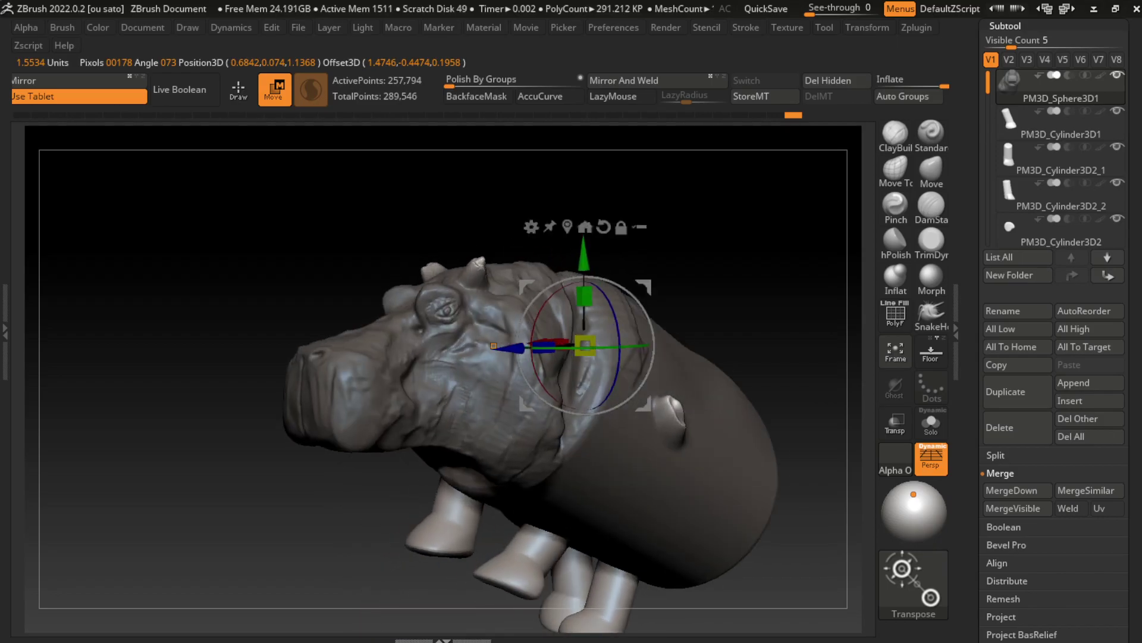
mouse_move(507, 335)
mouse_down()
mouse_move(431, 345)
mouse_move(449, 365)
mouse_move(380, 362)
mouse_up()
ctrl+drag(673, 298, 738, 571)
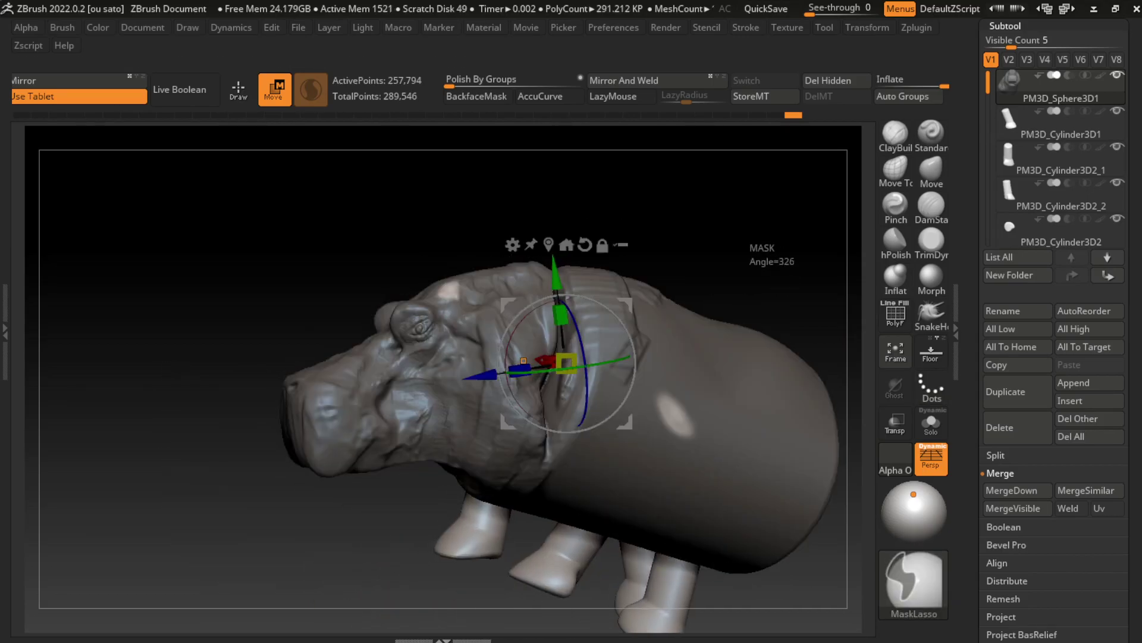
mouse_move(523, 360)
mouse_down()
mouse_move(429, 351)
mouse_move(436, 338)
mouse_up()
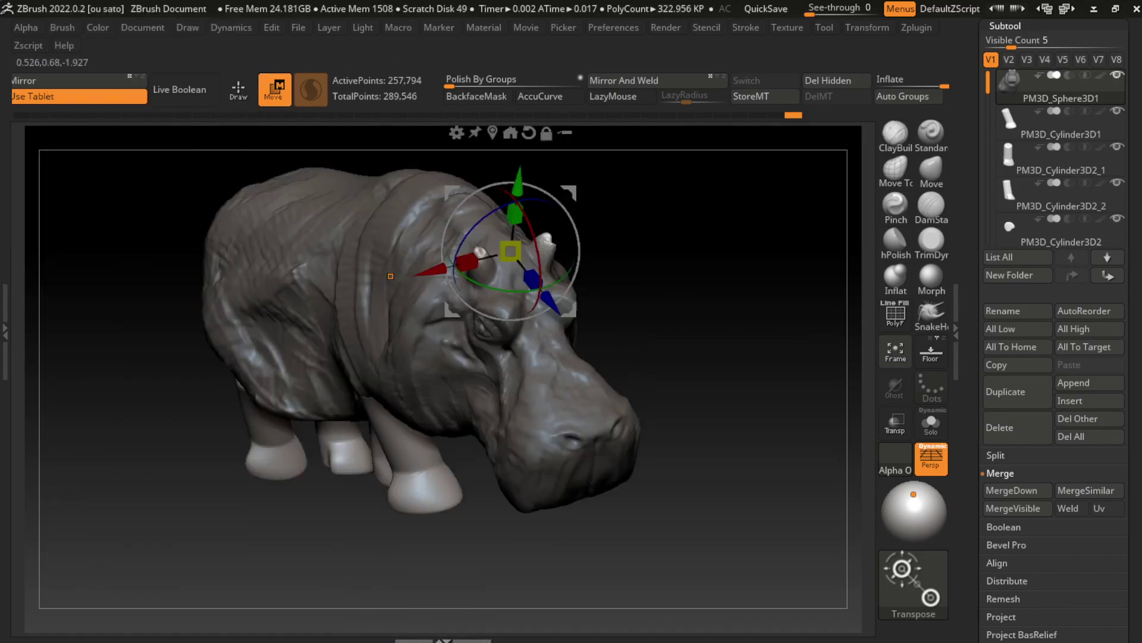
Clear the mask and switch to a resized Move brush
key(q)
key(b)
key(c)
key(b)
key(s)
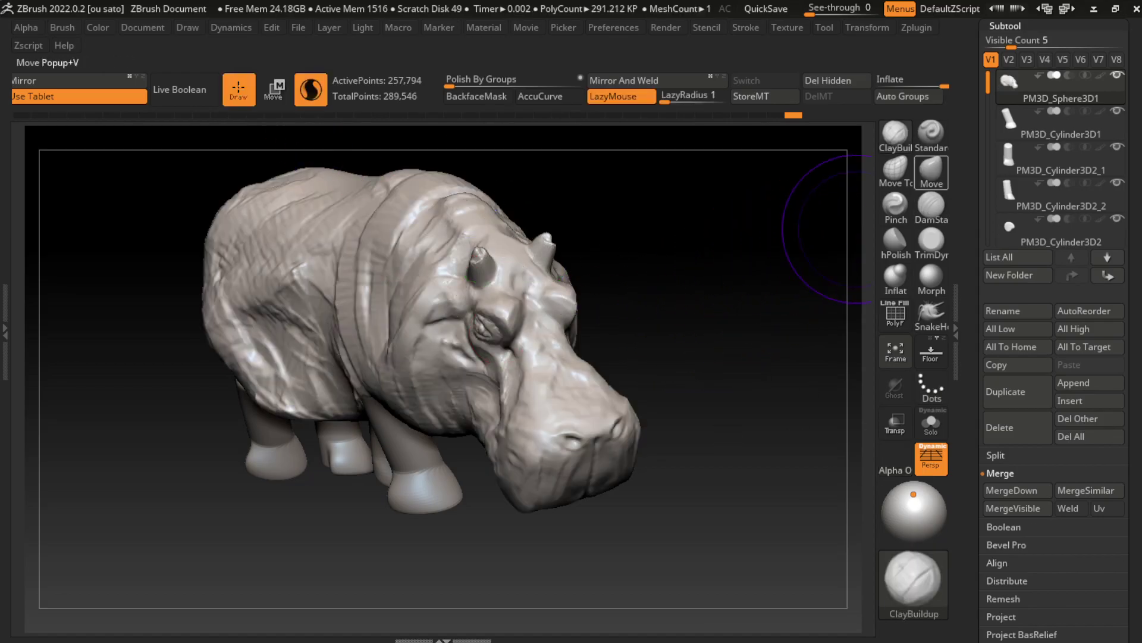
click(931, 173)
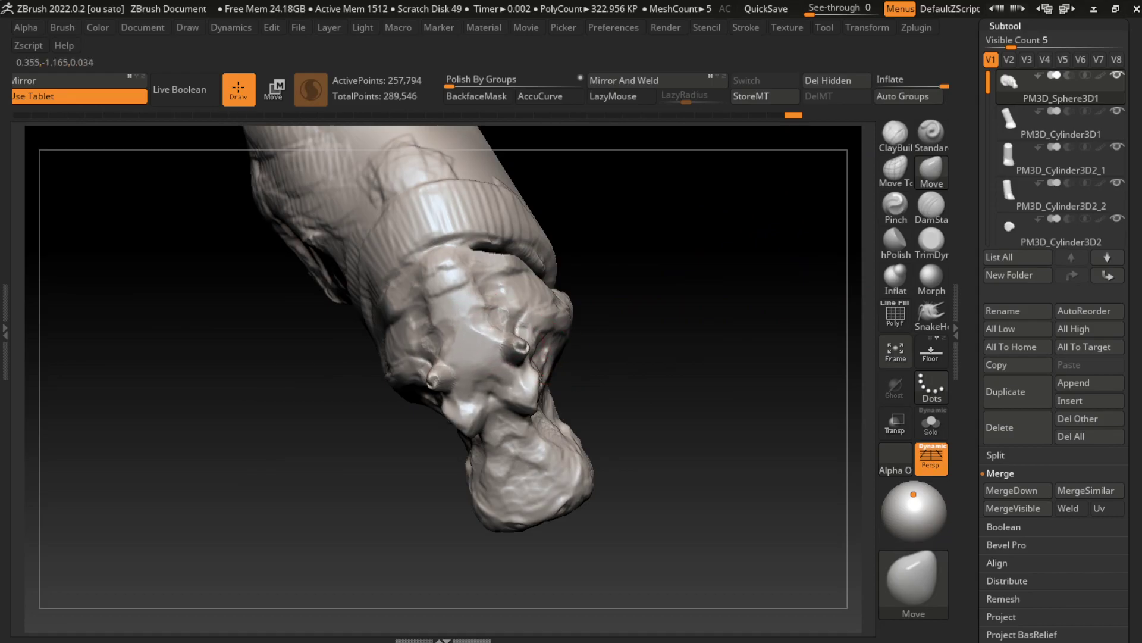
Push the nostril bumps outward on the snout with the Move brush
drag(519, 347, 526, 344)
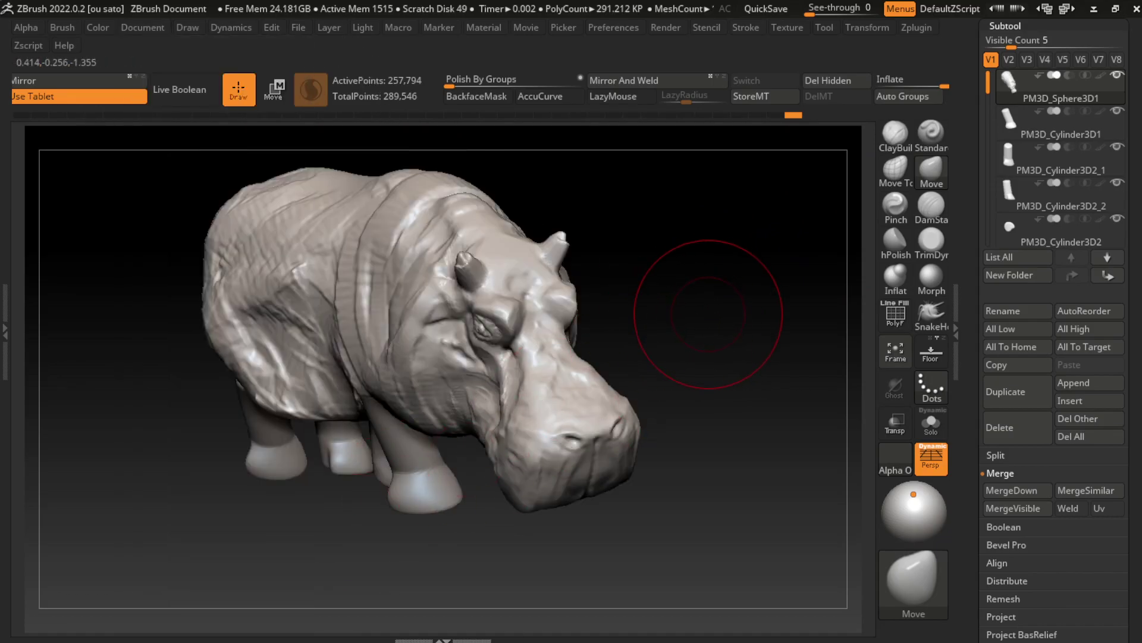
key(s)
click(896, 134)
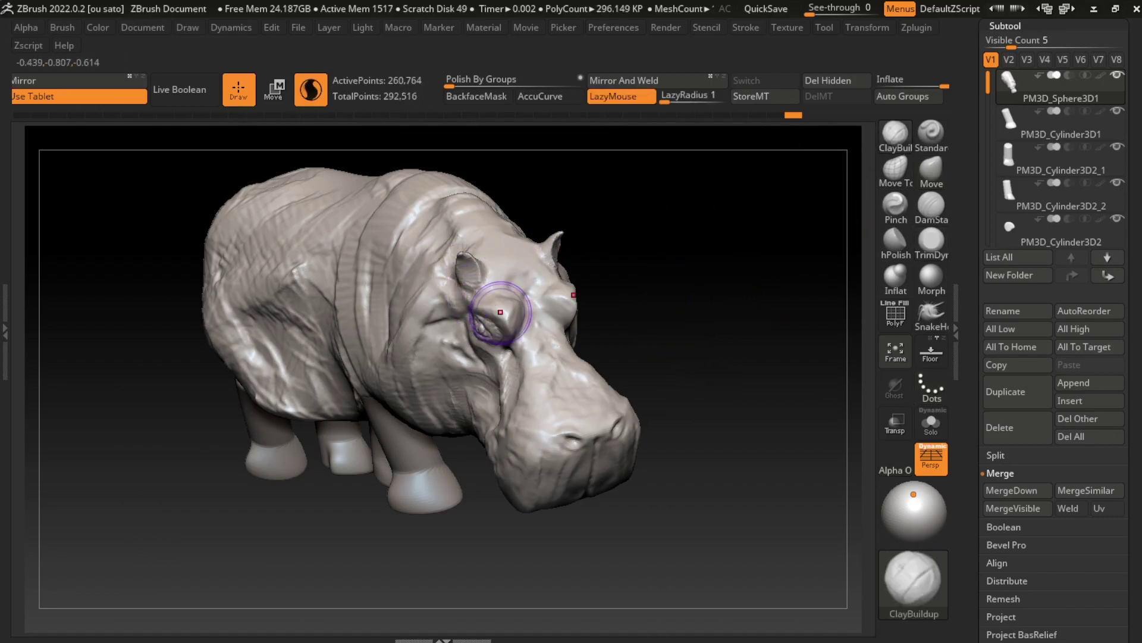
key(s)
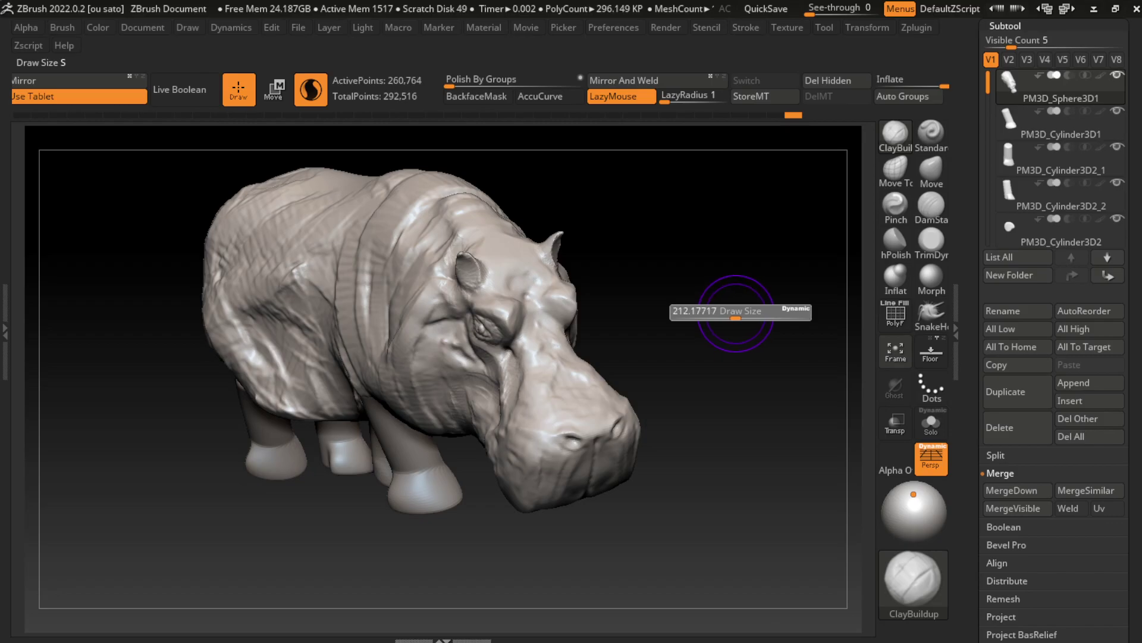
Reshape the forehead and neck surface with the Move brush
drag(754, 262, 751, 286)
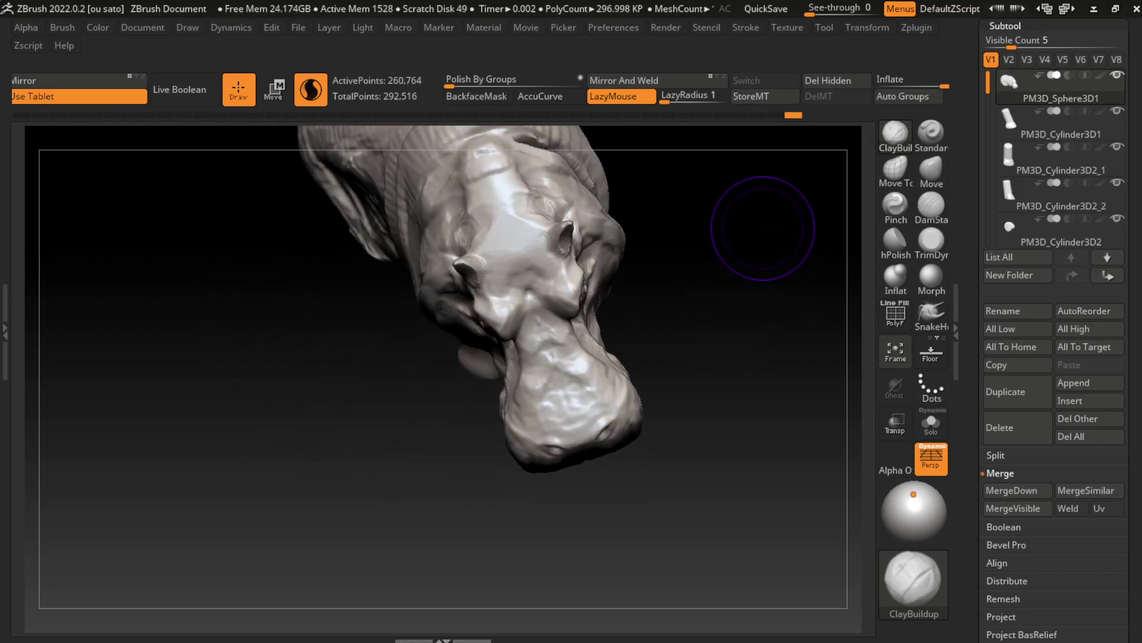
drag(763, 228, 830, 247)
click(931, 170)
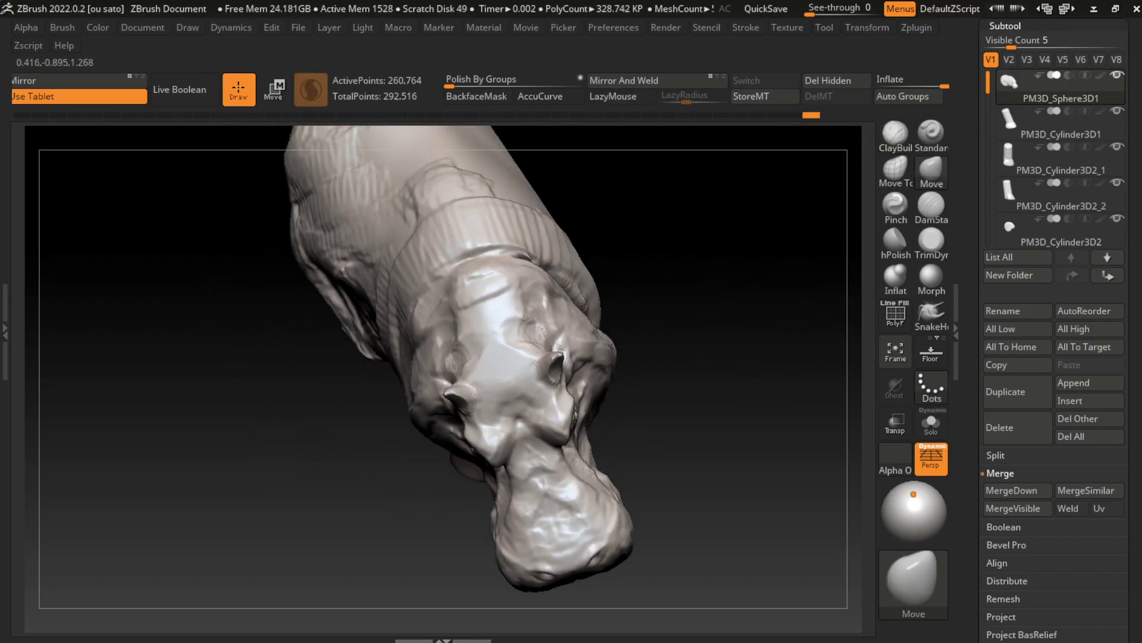
drag(522, 207, 509, 321)
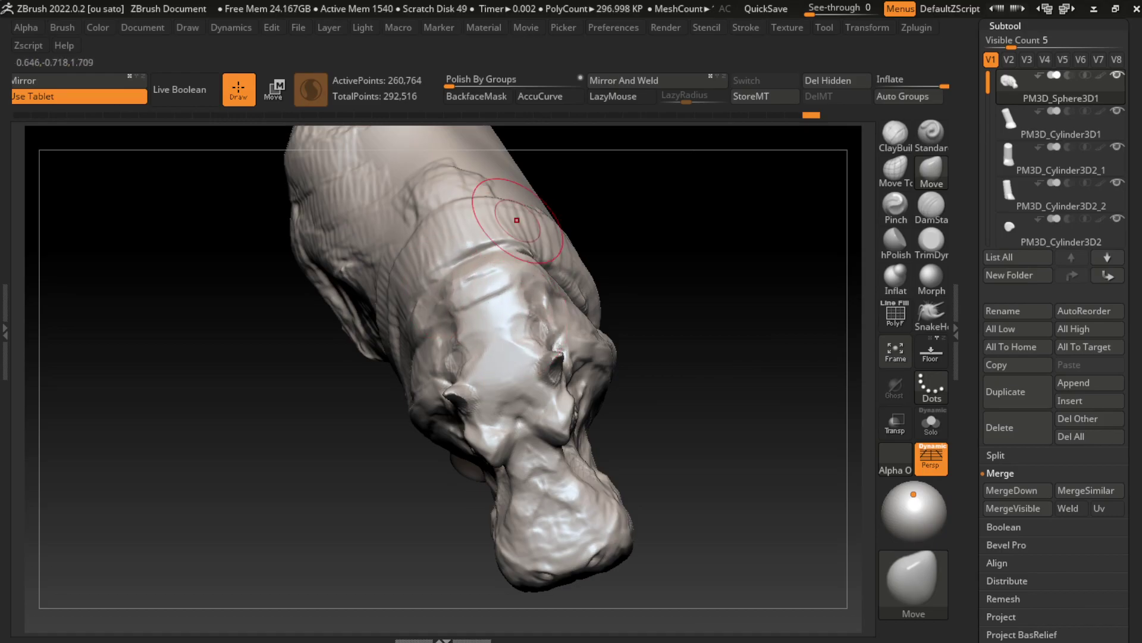
Lasso-mask across the front of the hippo's body from a side view
click(143, 27)
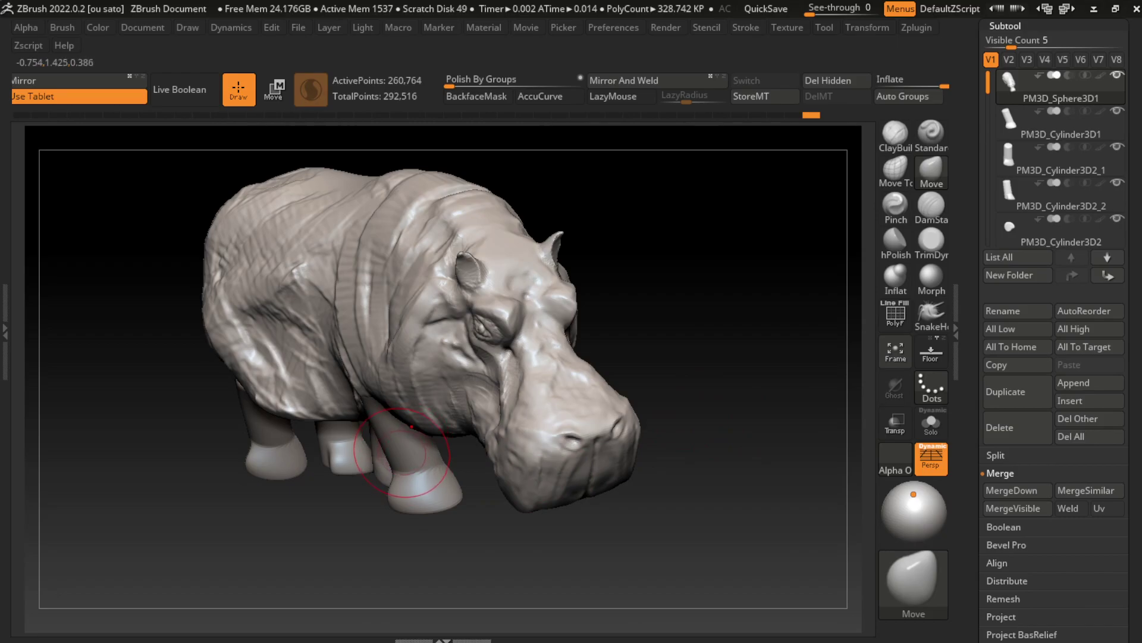
key(s)
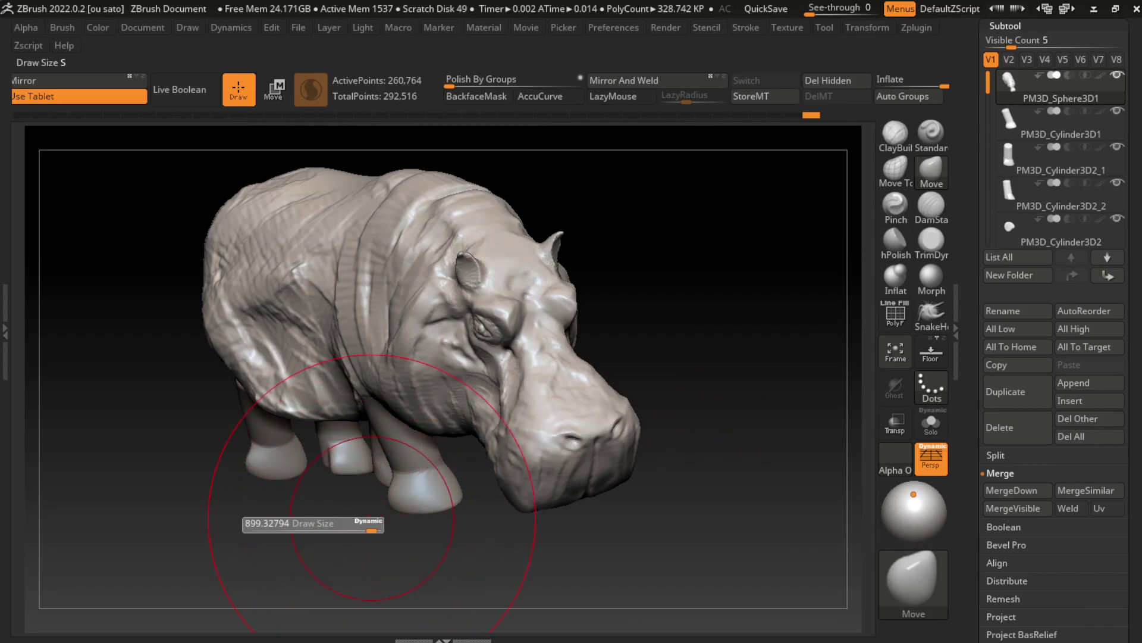
mouse_move(357, 522)
mouse_down()
mouse_move(321, 488)
mouse_move(689, 204)
mouse_up()
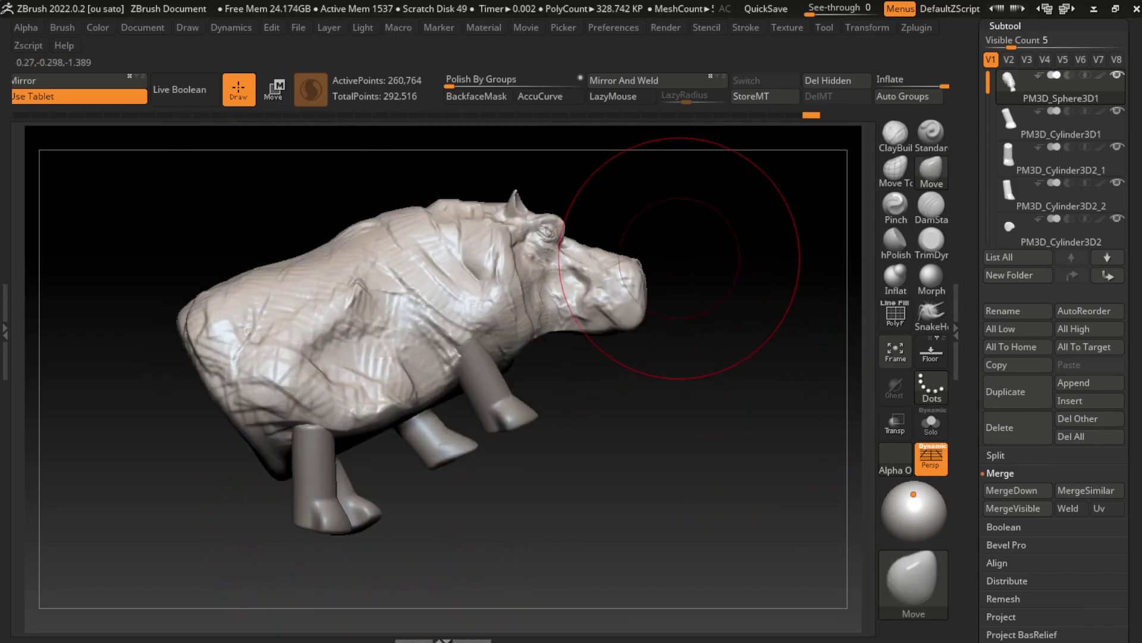
mouse_move(385, 213)
ctrl+mouse_down()
mouse_move(491, 427)
mouse_move(381, 205)
ctrl+mouse_up()
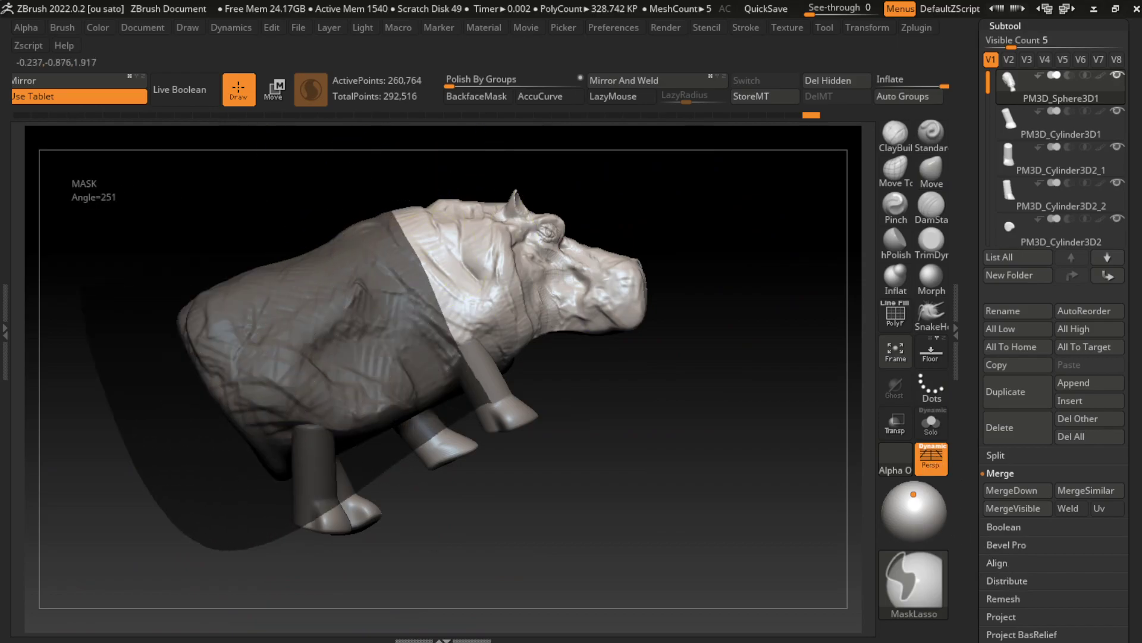
Invert the mask, then rotate the unmasked part around the shoulder and shift it left with Transpose
key(ctrl+i)
key(w)
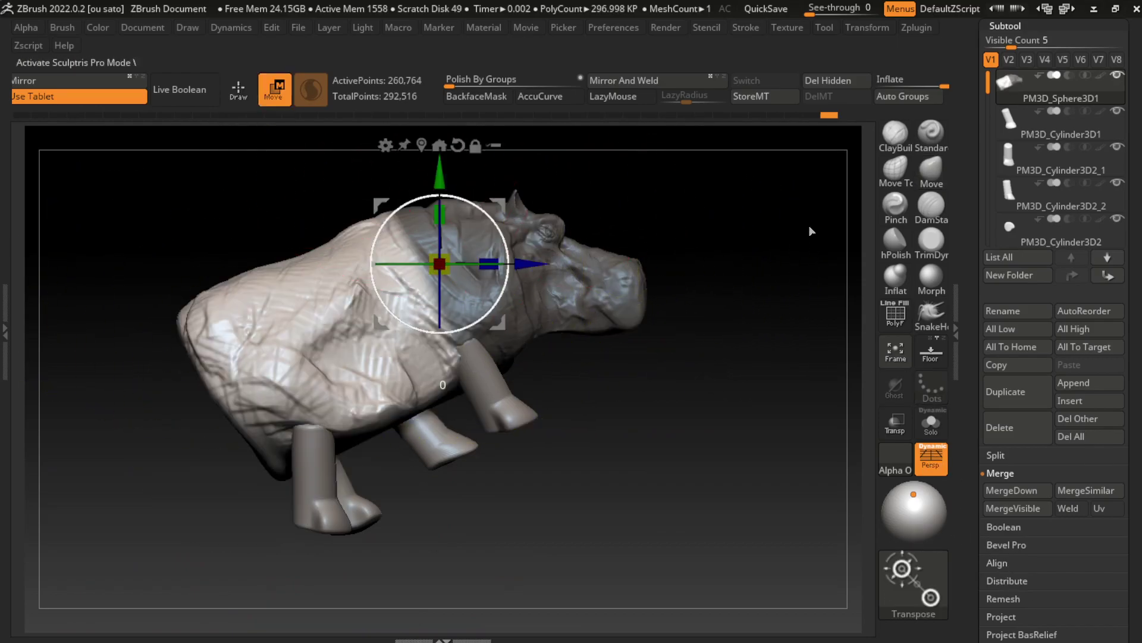
drag(493, 344, 485, 240)
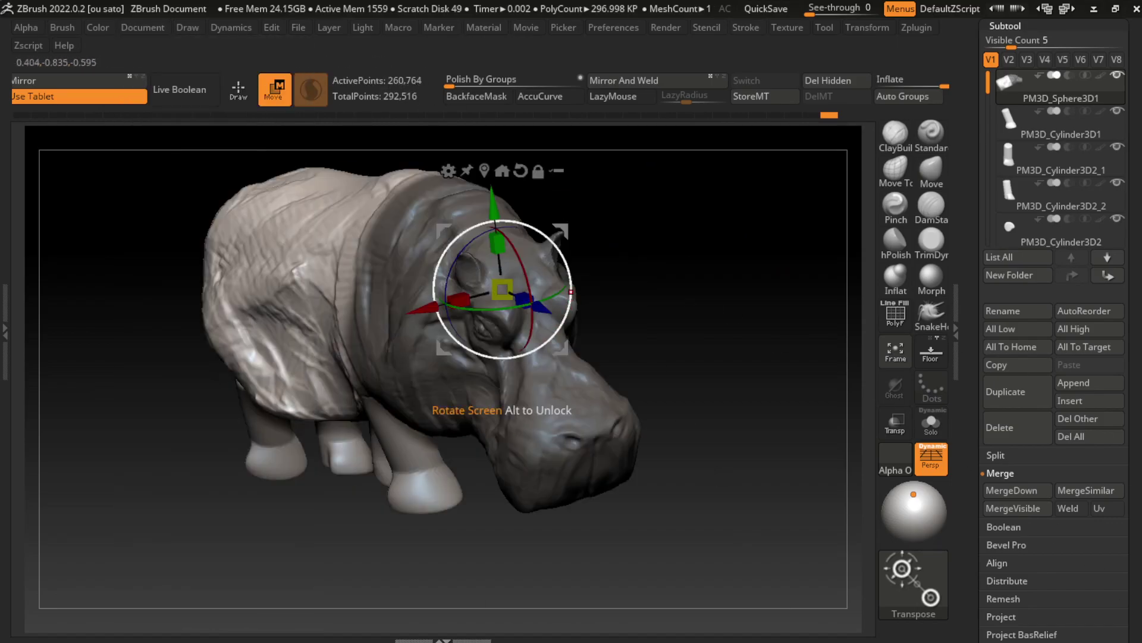
drag(529, 417, 499, 470)
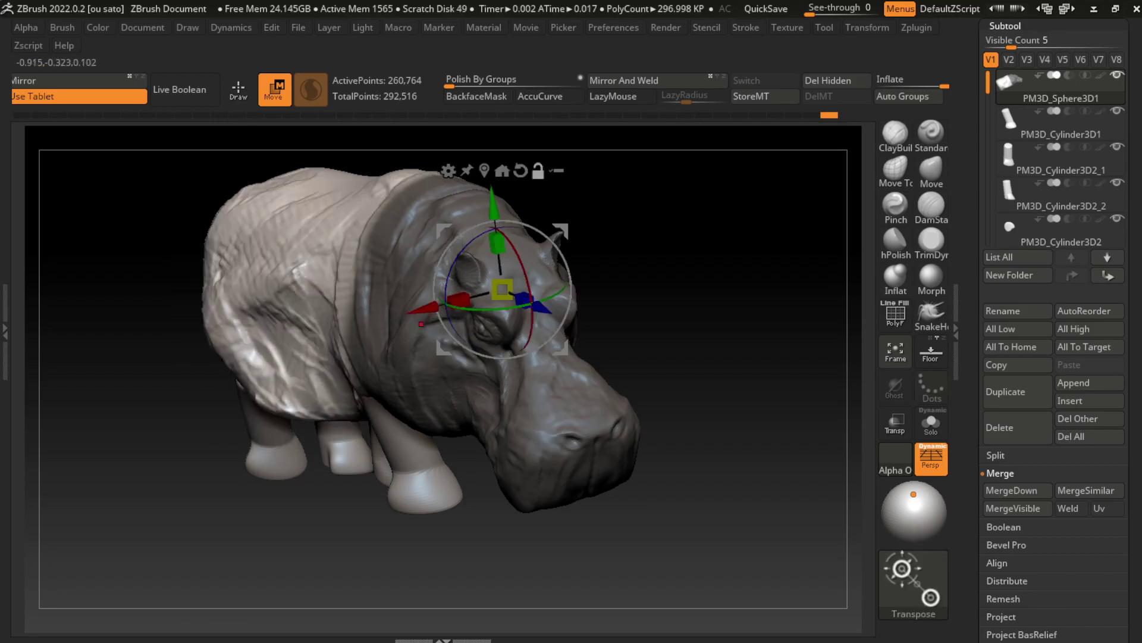
alt+drag(501, 290, 430, 306)
mouse_move(453, 375)
mouse_down()
mouse_move(430, 426)
mouse_move(557, 281)
mouse_up()
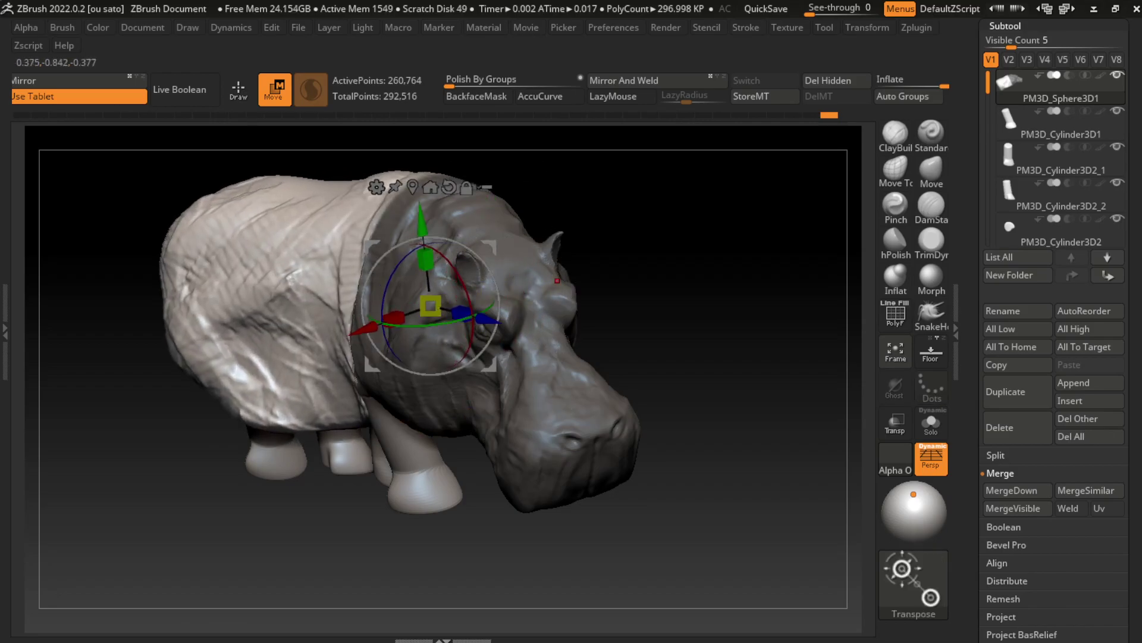
mouse_move(463, 380)
mouse_down()
mouse_move(413, 422)
mouse_move(424, 419)
mouse_up()
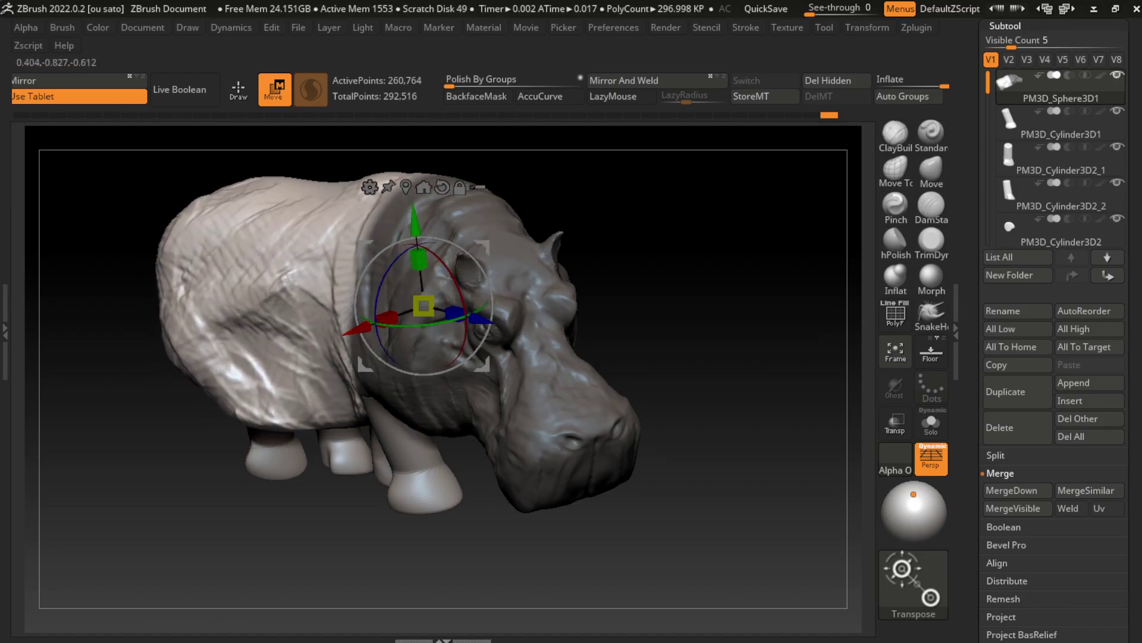
Clear the mask and orbit to view the hippo from below
key(ctrl)
ctrl+drag(659, 307, 407, 426)
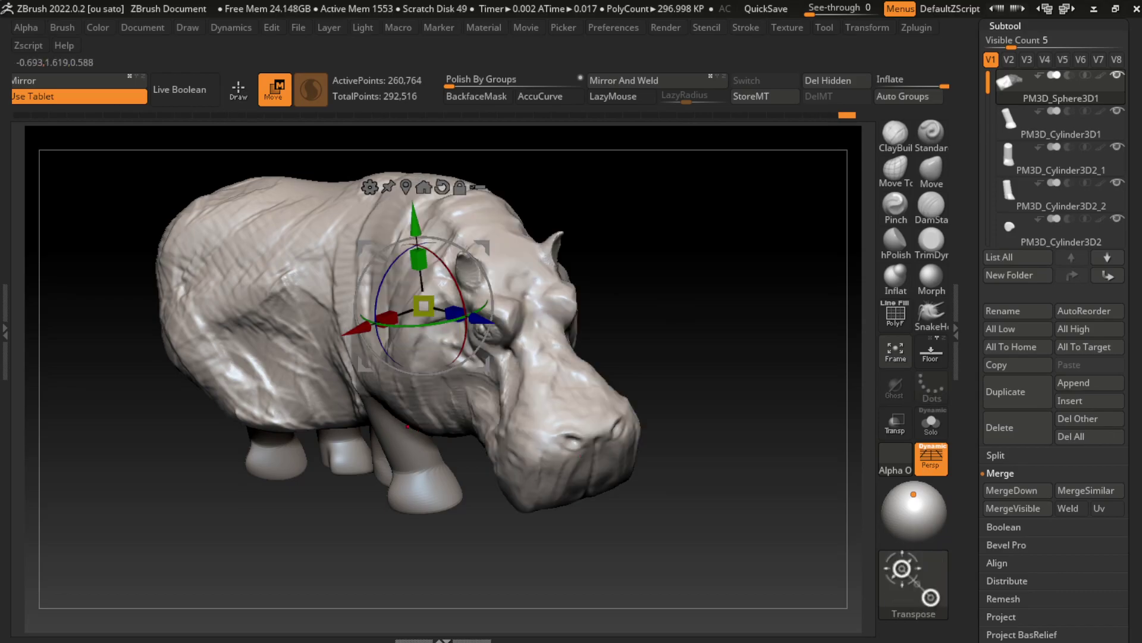
drag(714, 535, 625, 416)
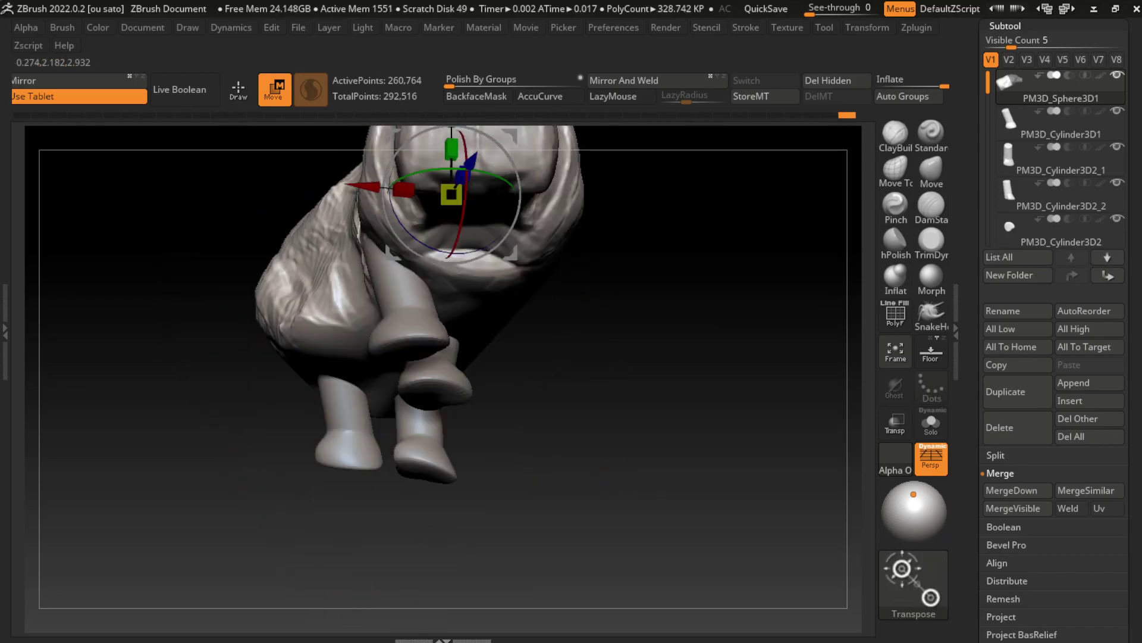
Select the PM3D_Cylinder3D2_1 front leg, move it left, and undo the accidental duplicate
alt+click(399, 384)
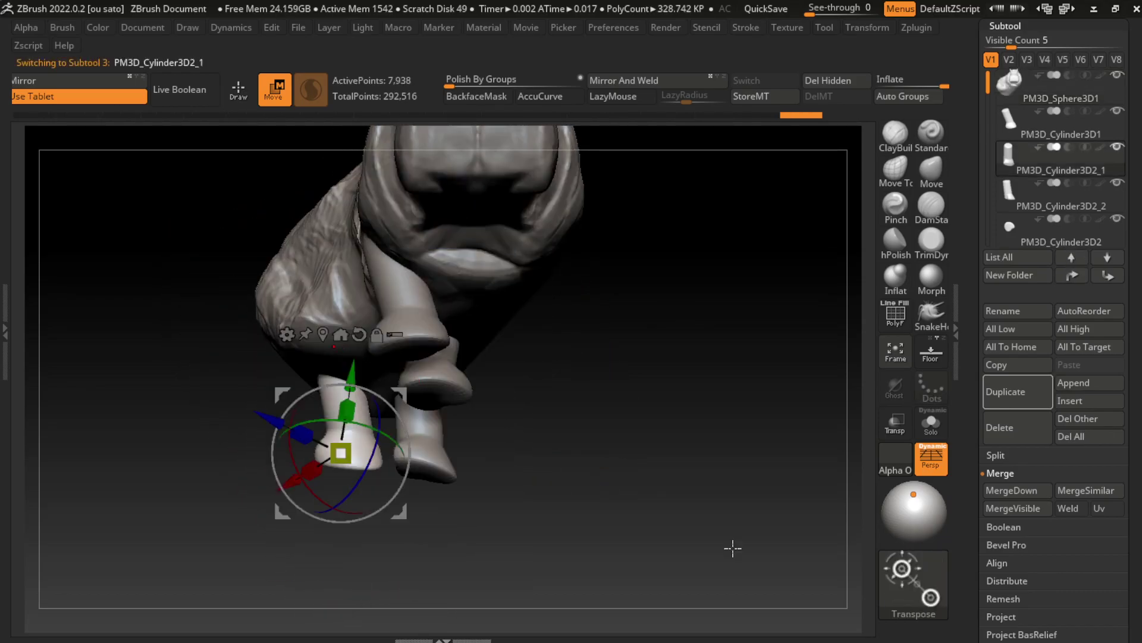
key(alt+d)
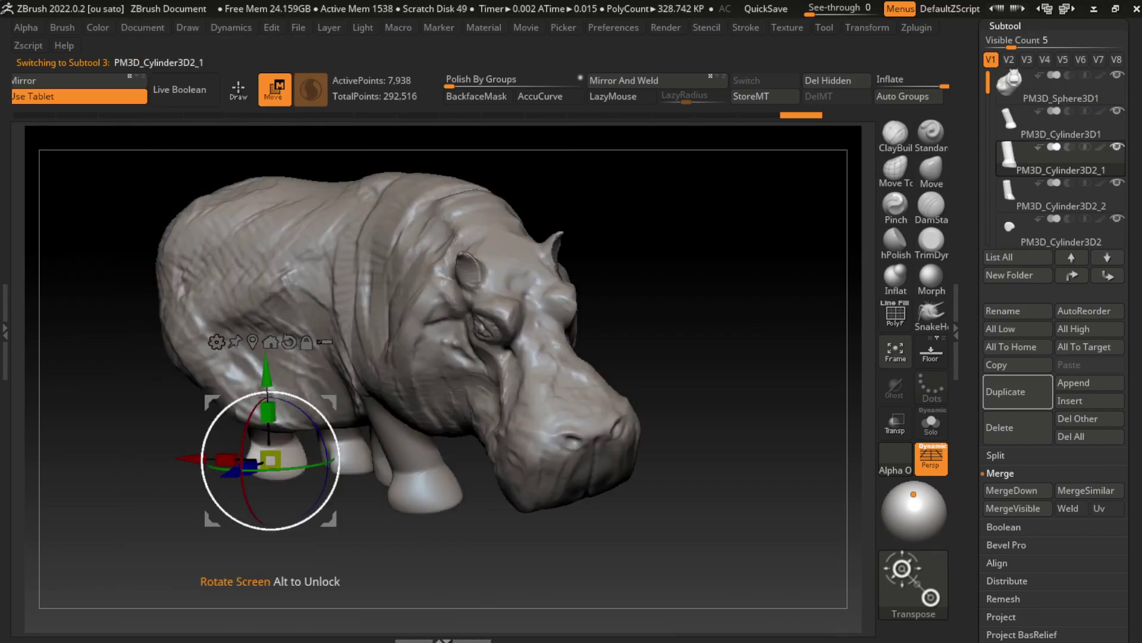
mouse_move(270, 460)
mouse_down()
mouse_move(202, 470)
mouse_move(178, 518)
mouse_up()
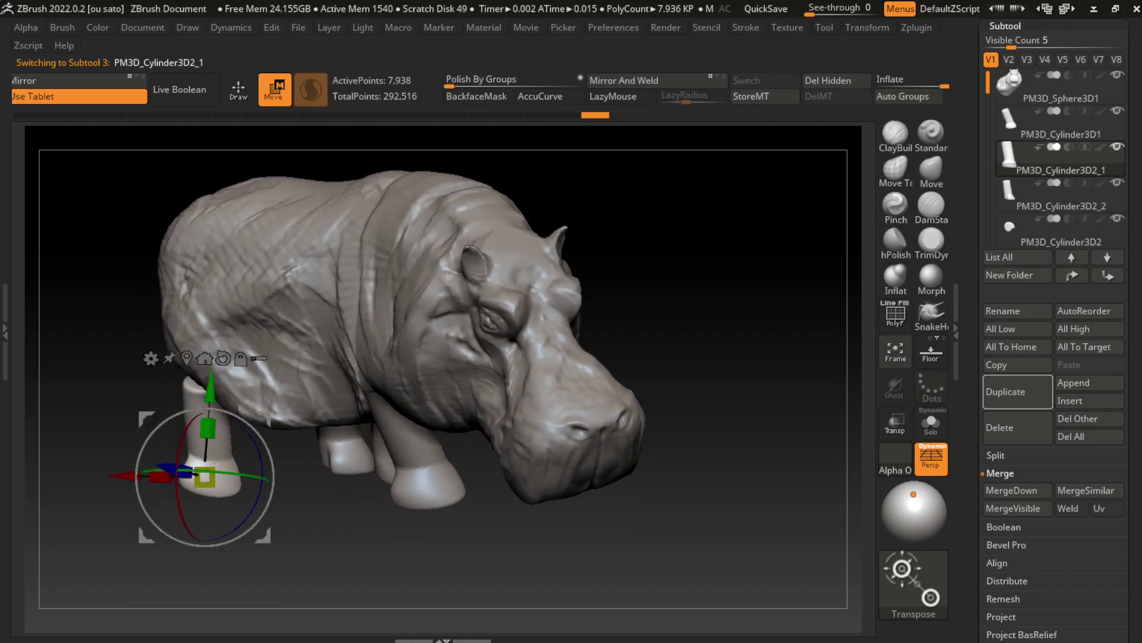
drag(211, 387, 212, 395)
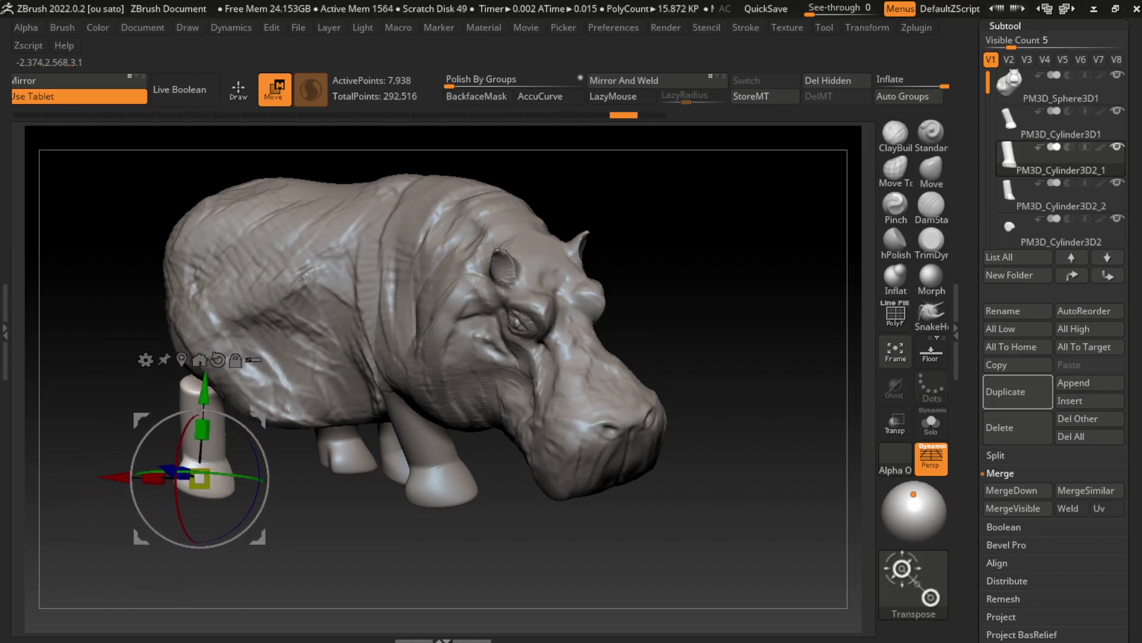
key(q)
key(ctrl+z)
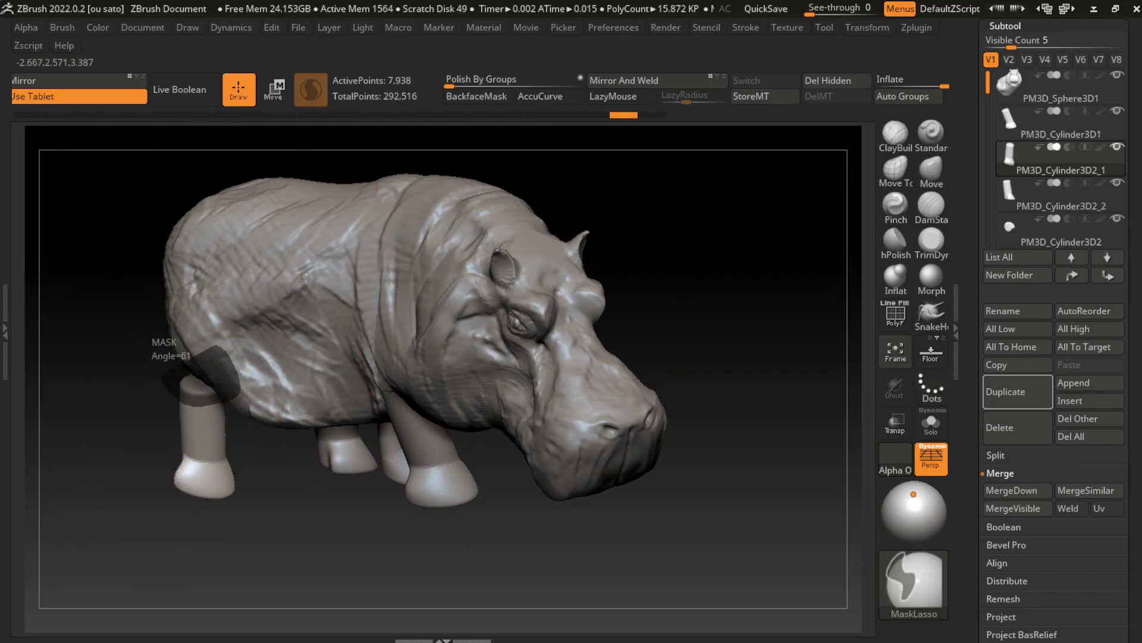
Raise and fine-tune the front leg's position with the Transpose gizmo
key(w)
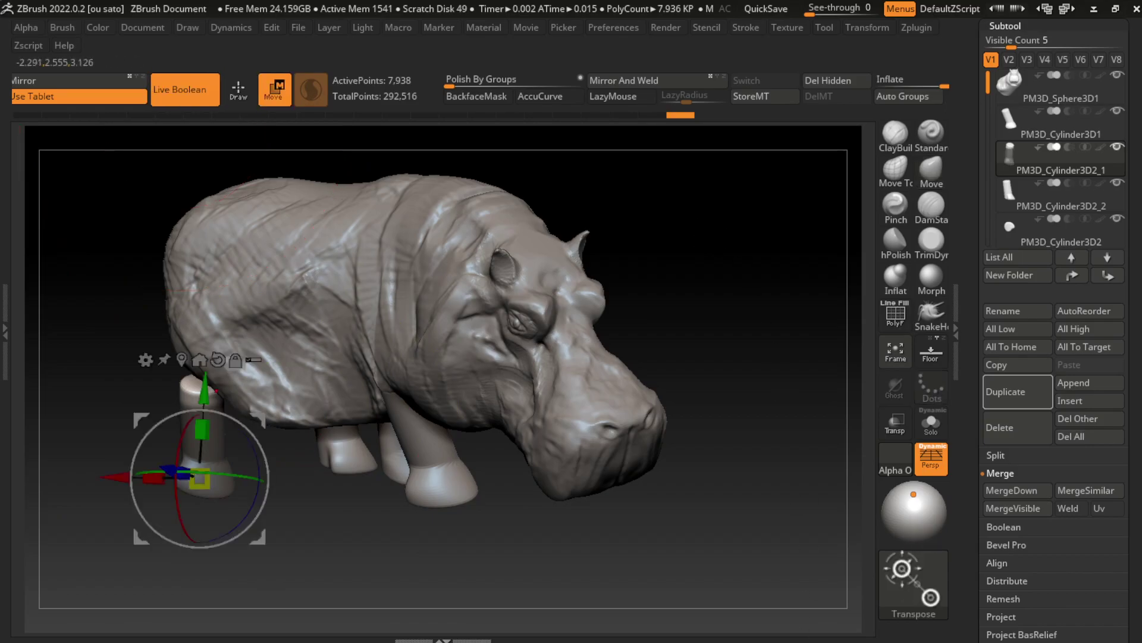
drag(200, 478, 193, 438)
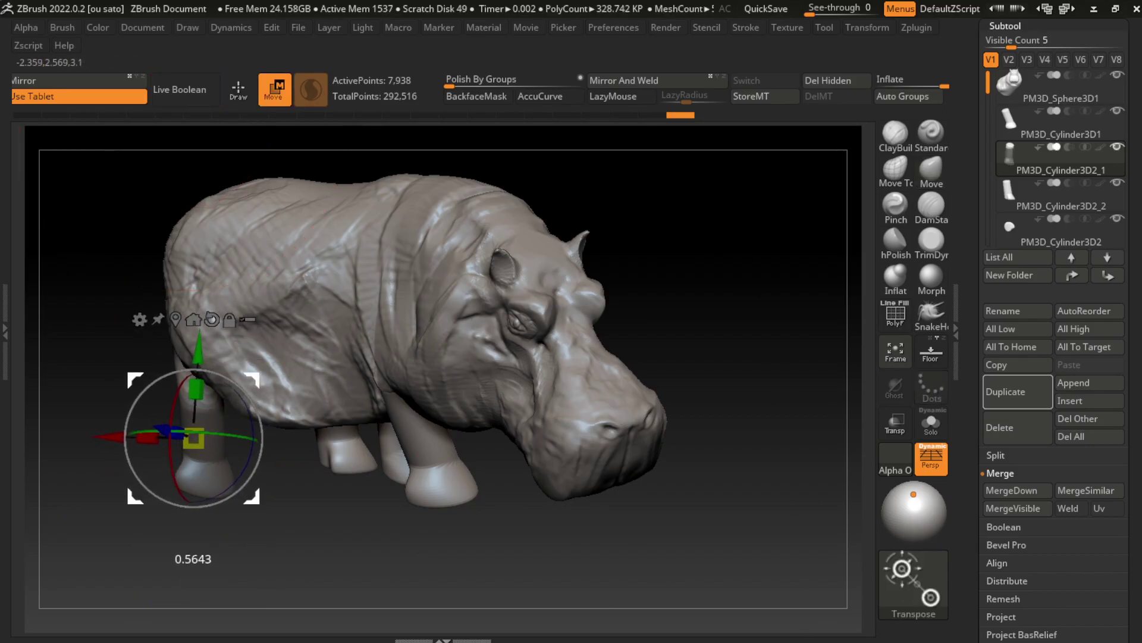
drag(684, 536, 654, 464)
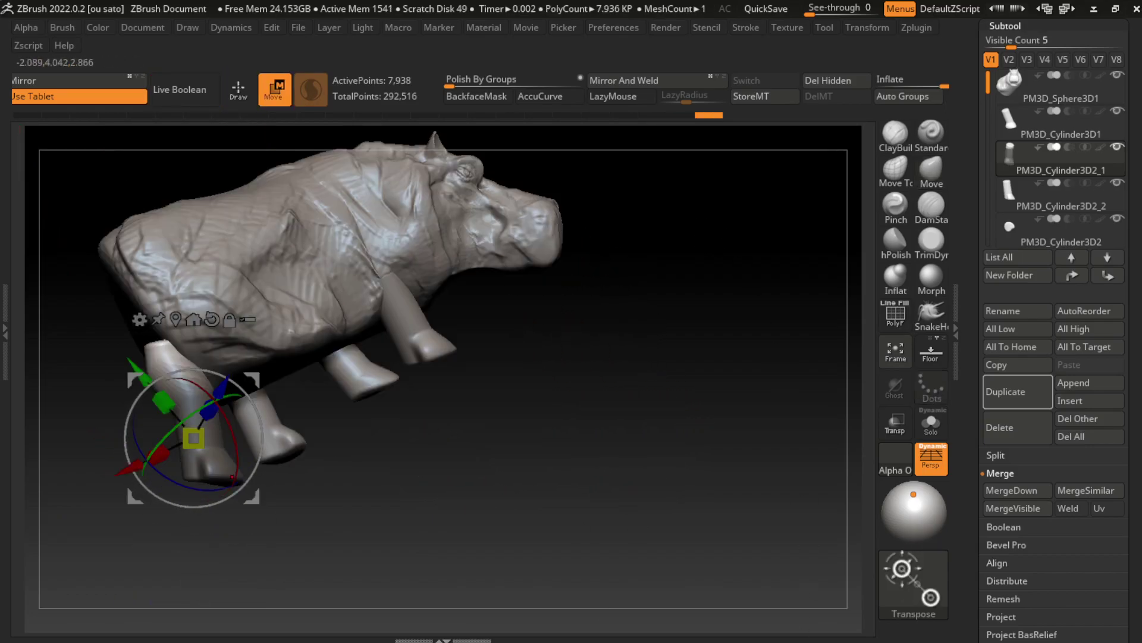
drag(193, 439, 199, 443)
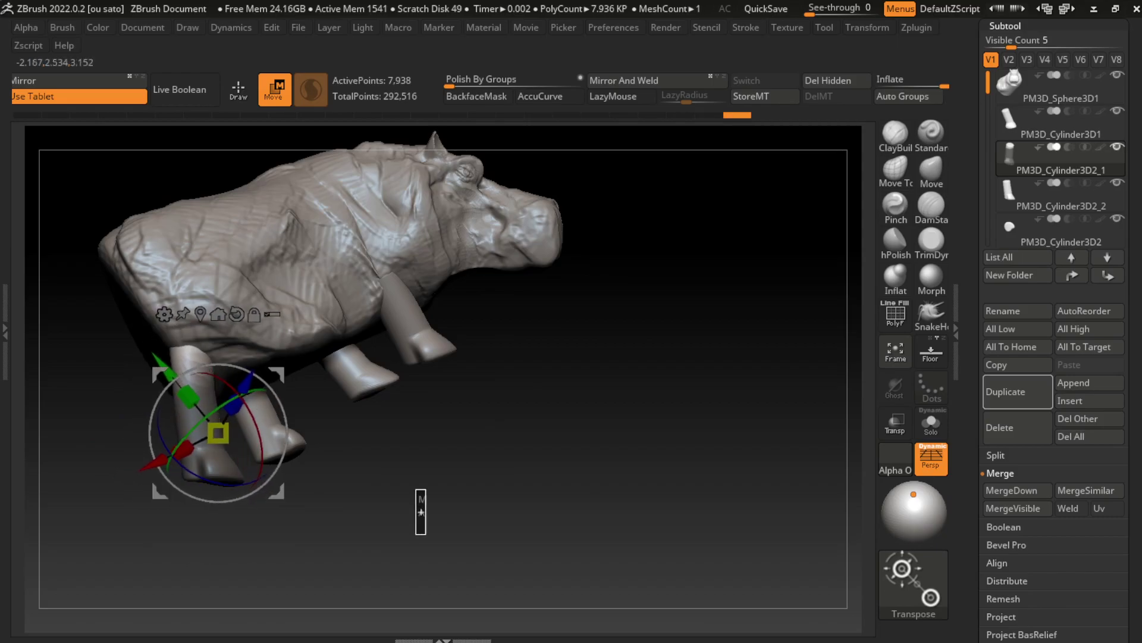
mouse_move(654, 506)
mouse_down()
mouse_move(642, 476)
mouse_move(595, 511)
mouse_up()
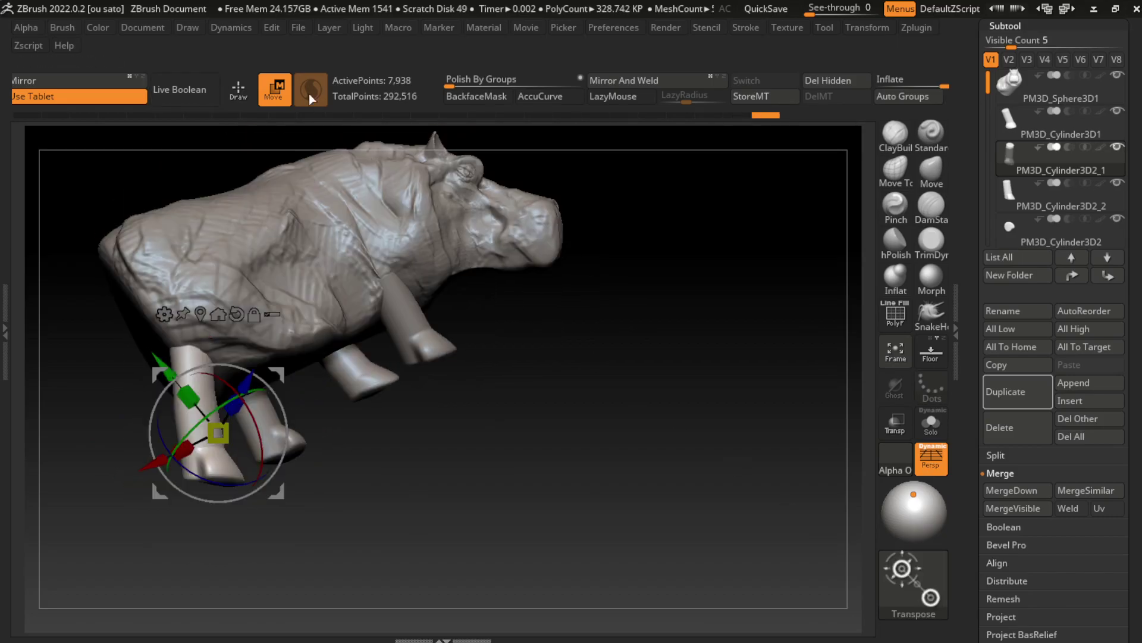
click(143, 27)
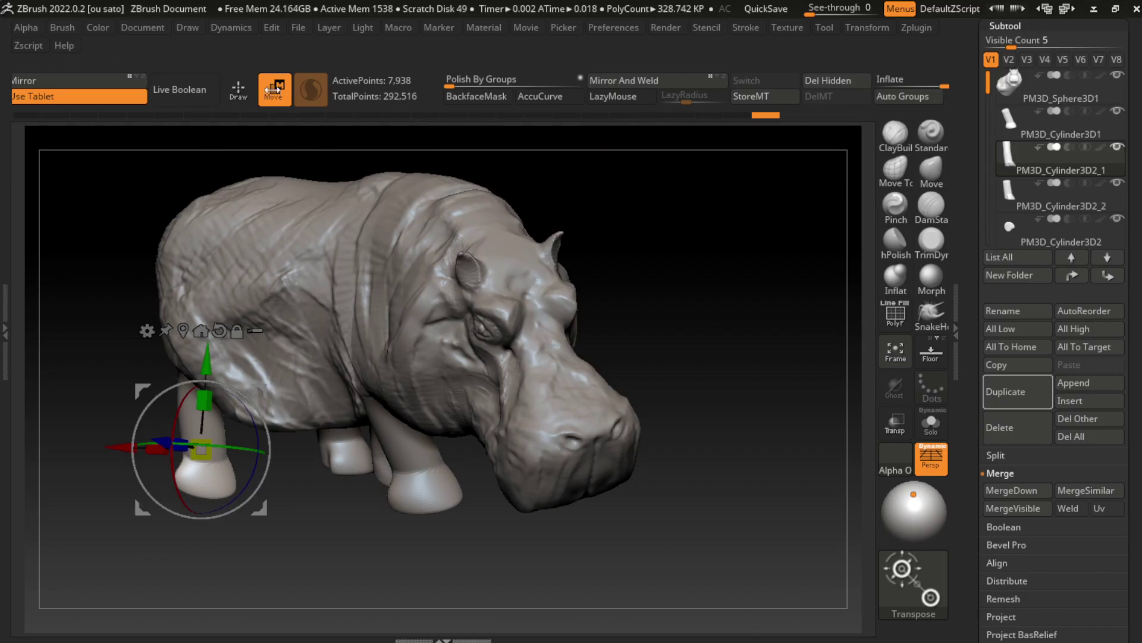
click(142, 27)
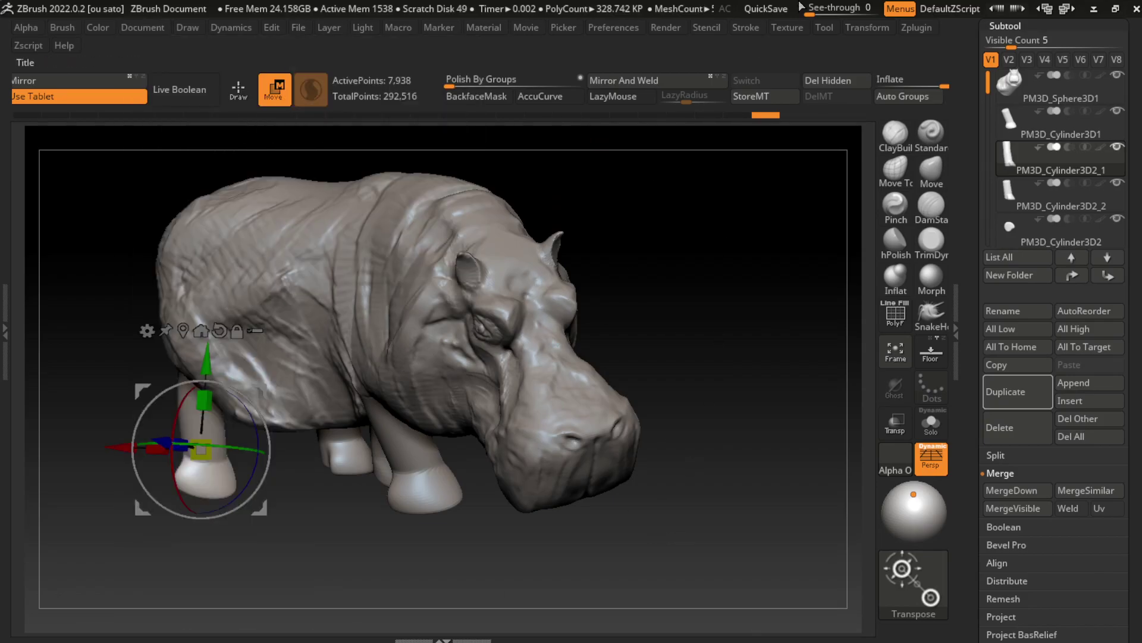
Reshape and lift the front foot with a smaller Move brush, then reselect PM3D_Sphere3D1
key(q)
key(b)
key(m)
key(v)
key(s)
drag(244, 542, 212, 542)
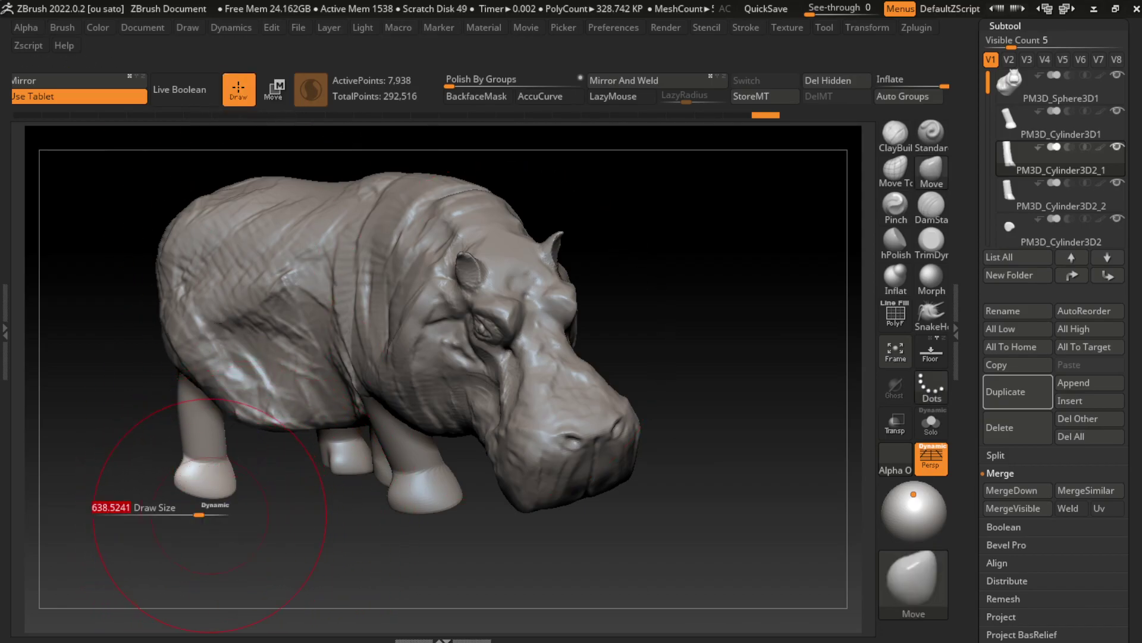
key(s)
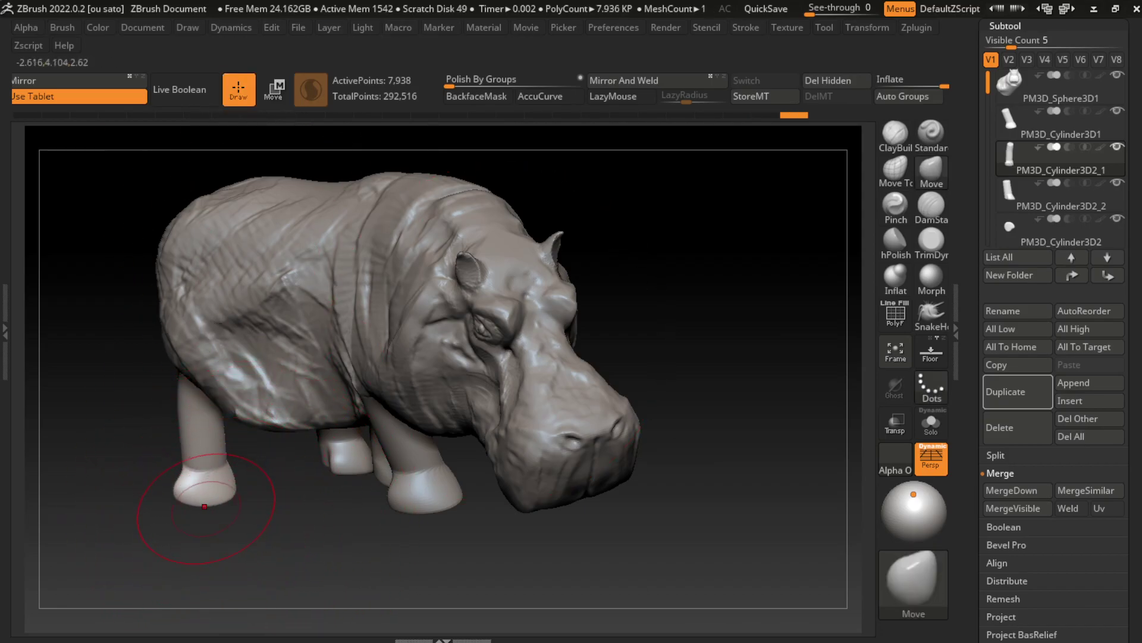
drag(202, 470, 203, 458)
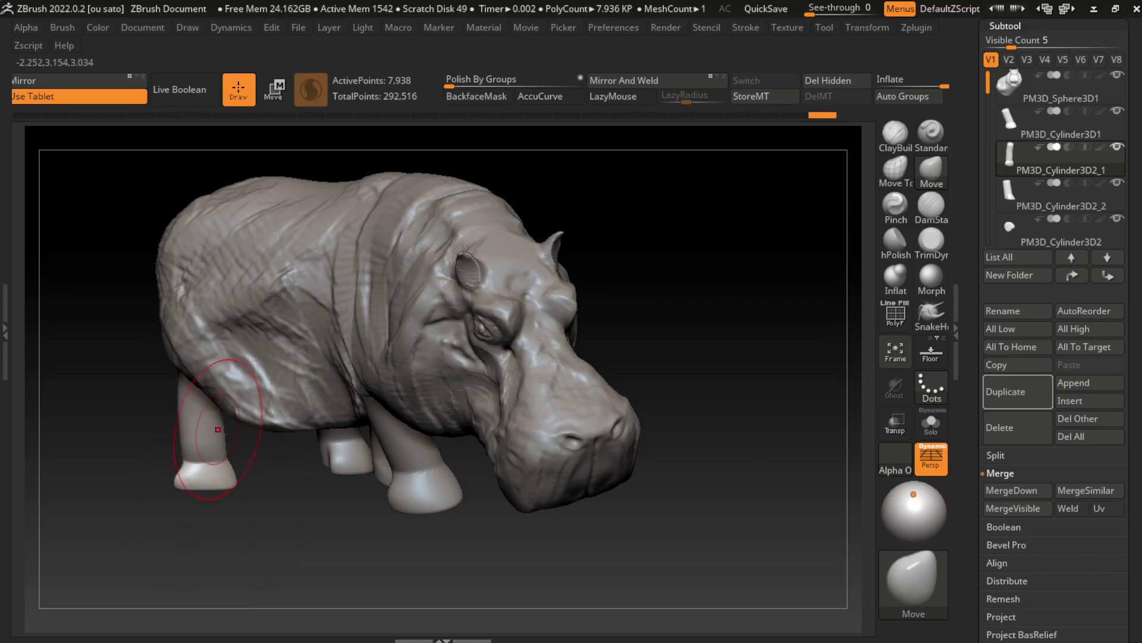
alt+click(238, 399)
Build up ClayBuildup clay over the rump and rear leg junction, then select PM3D_Cylinder3D2_1
drag(250, 434, 792, 179)
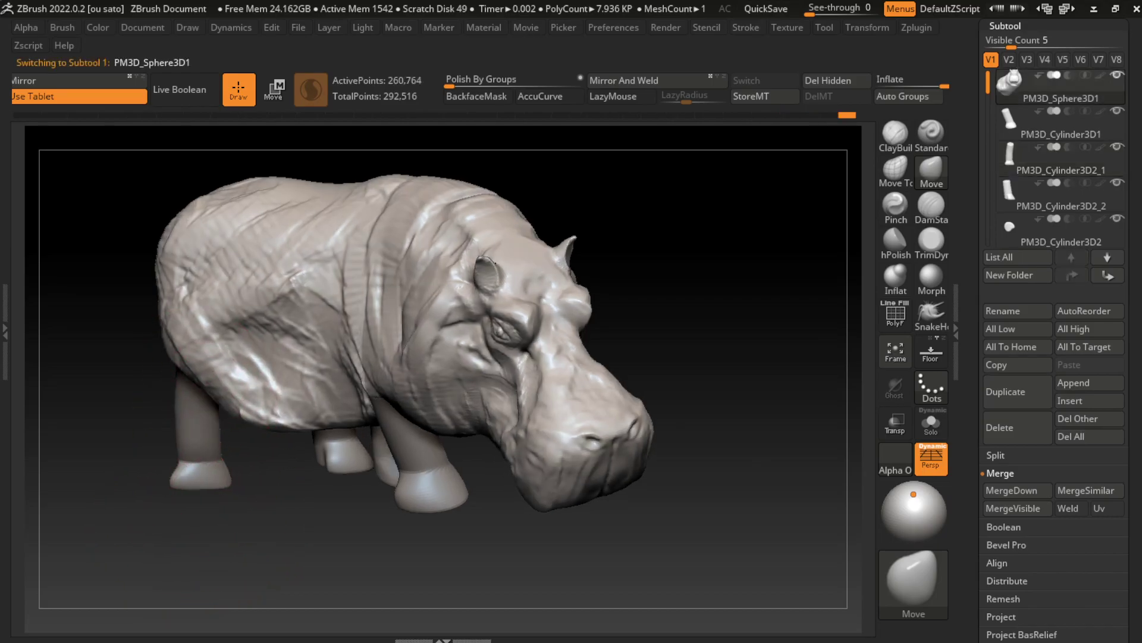
click(895, 135)
mouse_move(773, 250)
mouse_down()
mouse_move(162, 345)
mouse_move(146, 288)
mouse_move(148, 357)
mouse_up()
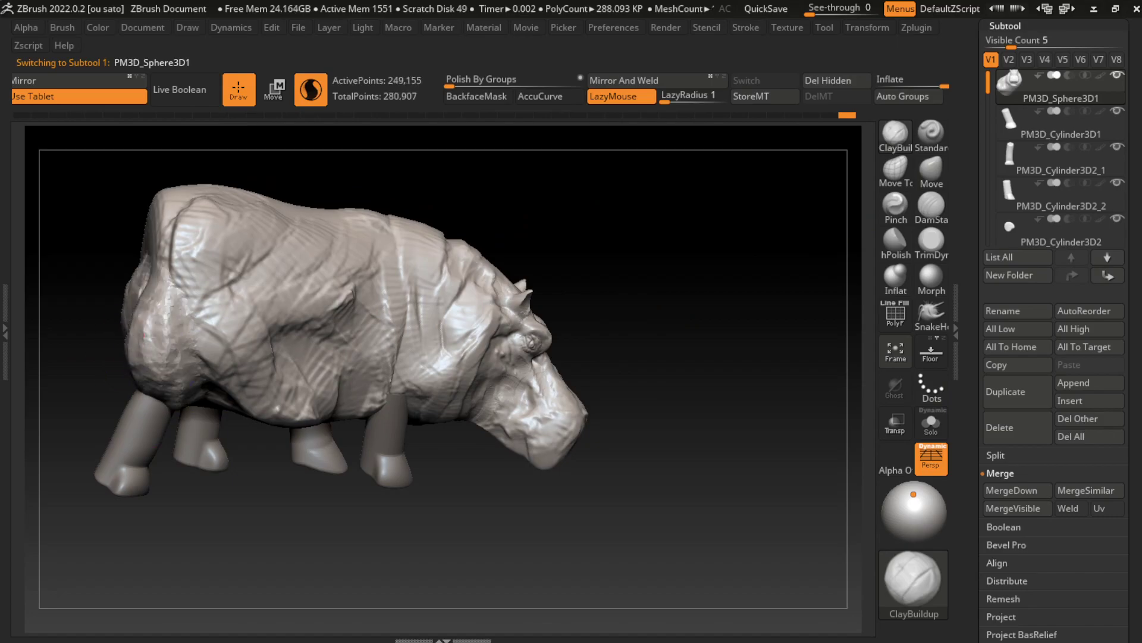
click(143, 27)
key(f)
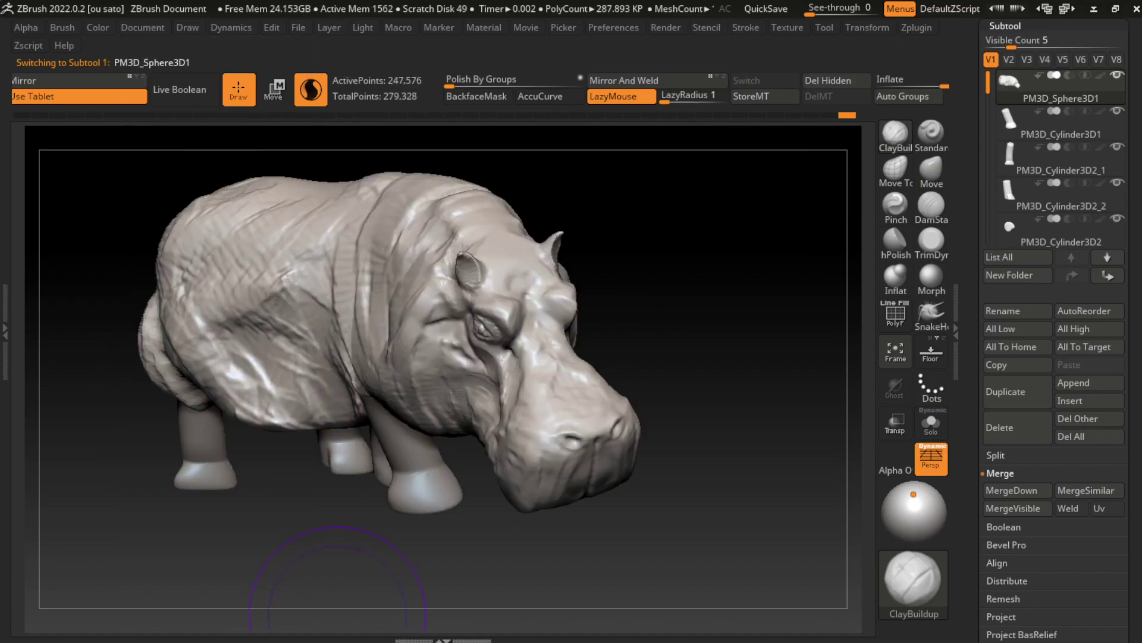
drag(149, 273, 145, 437)
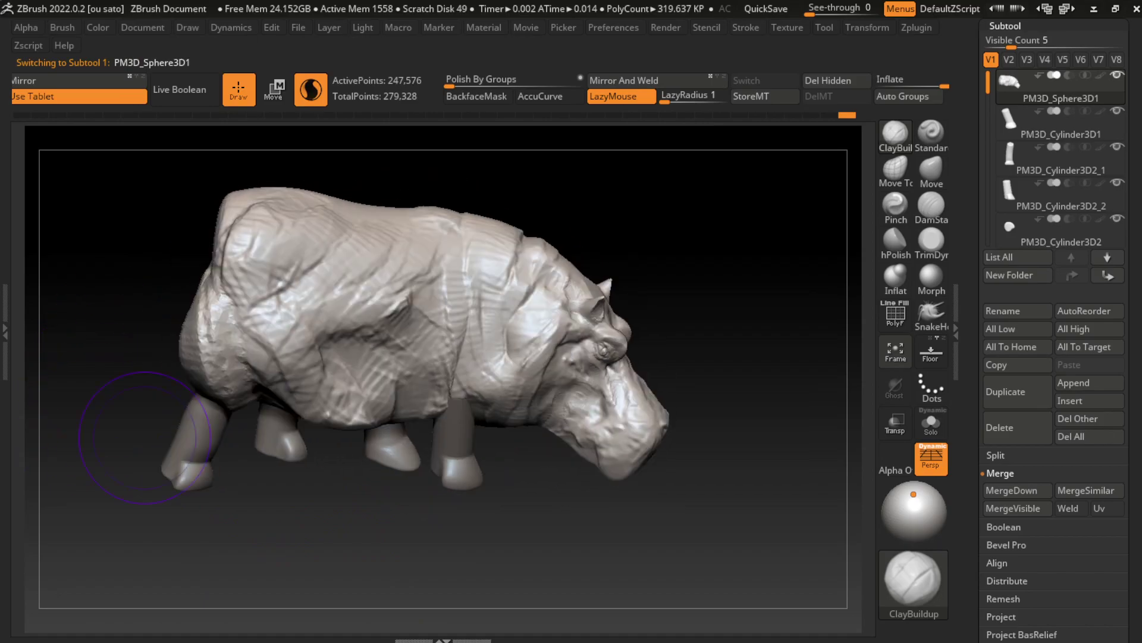
drag(203, 271, 152, 377)
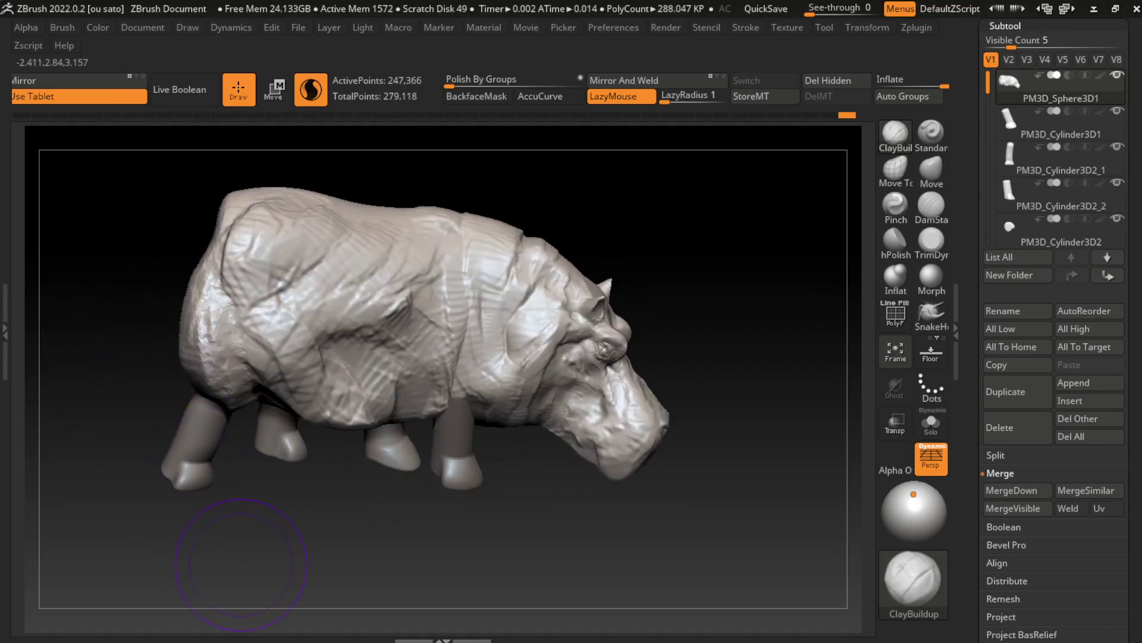
drag(186, 298, 229, 421)
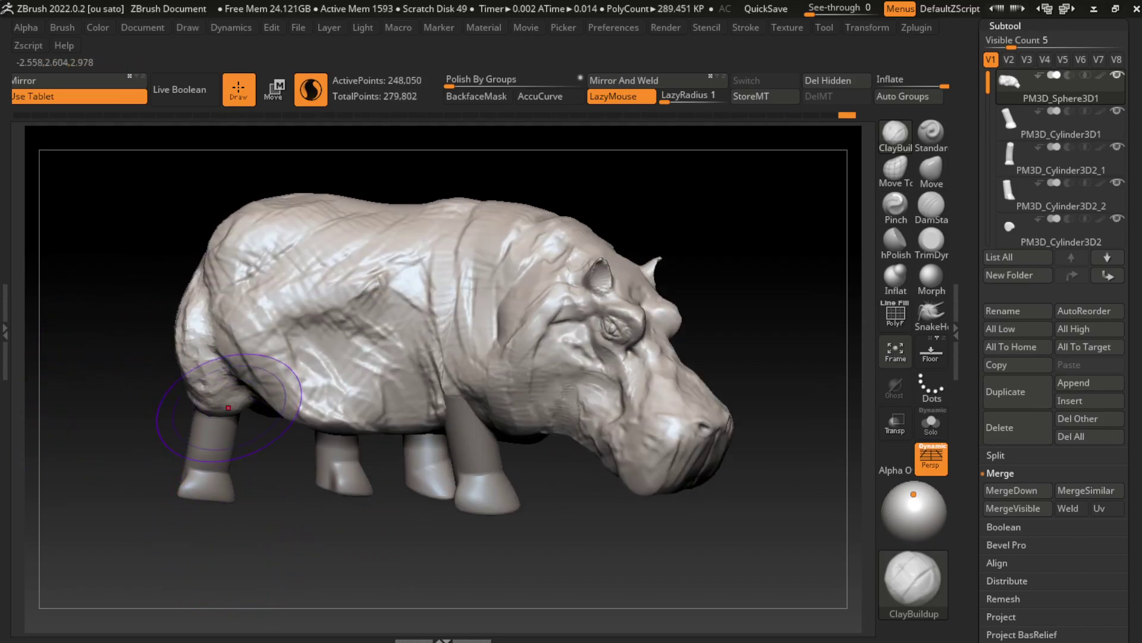
click(143, 27)
drag(774, 286, 679, 280)
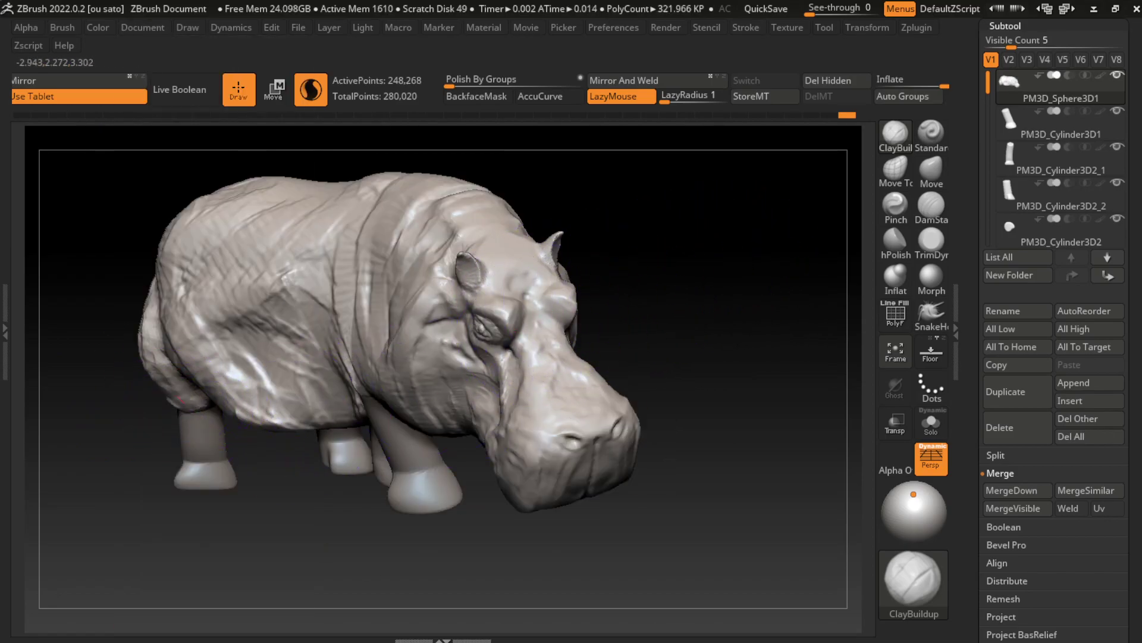
drag(232, 387, 185, 400)
alt+click(219, 457)
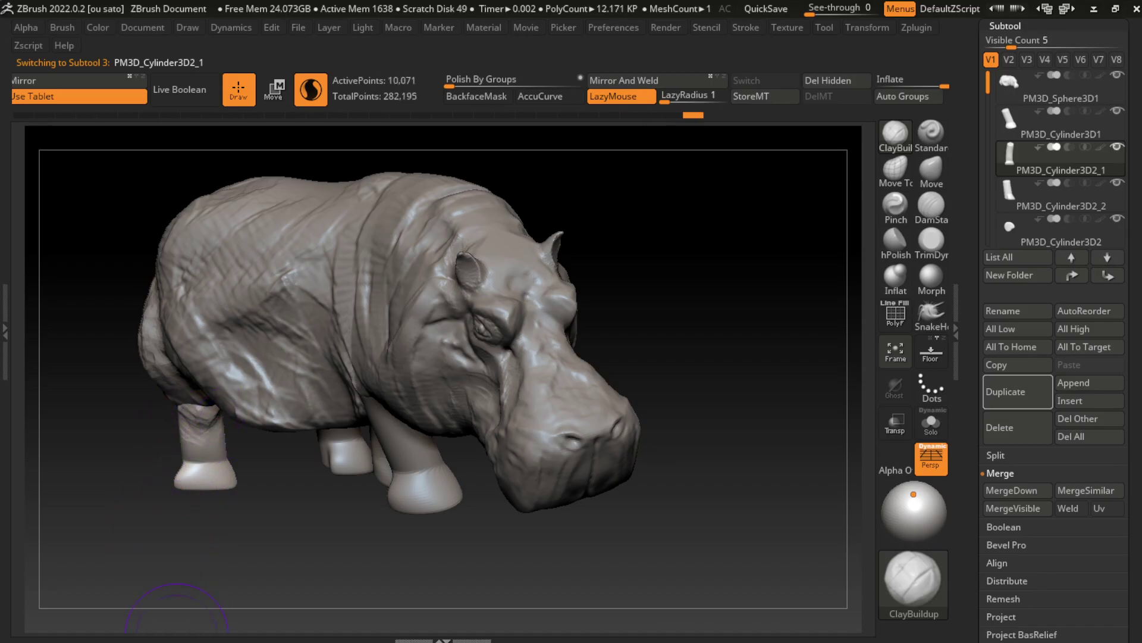
Select the PM3D_Cylinder3D2_2 hind leg and shift it down and right with Transpose
alt+click(351, 467)
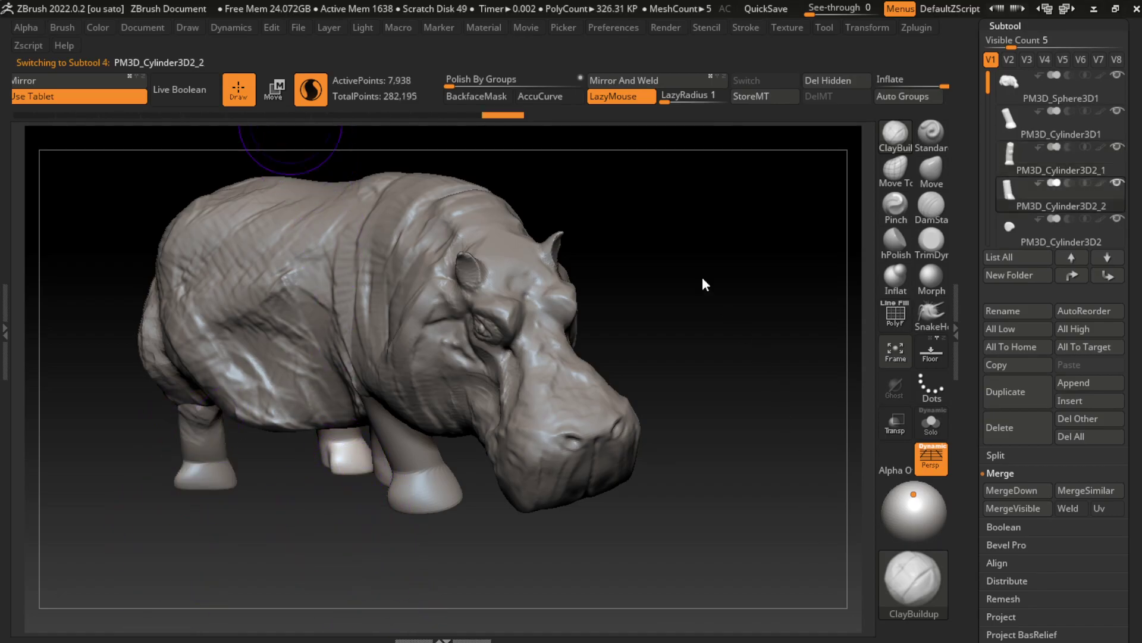
key(w)
mouse_move(308, 464)
mouse_down()
mouse_move(299, 462)
mouse_move(324, 474)
mouse_up()
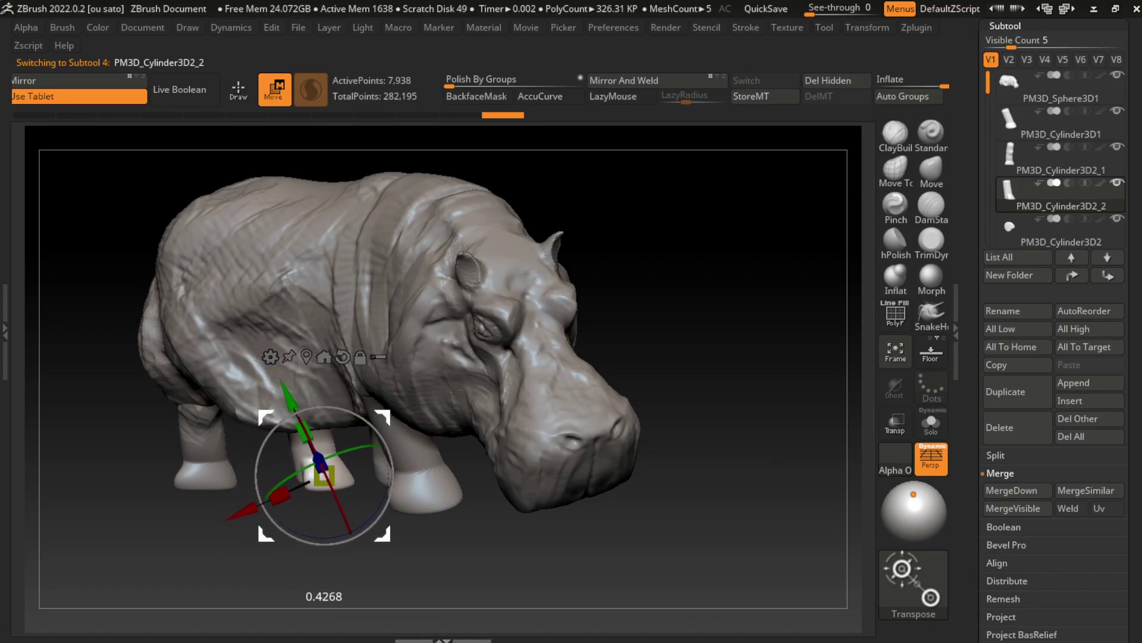
key(q)
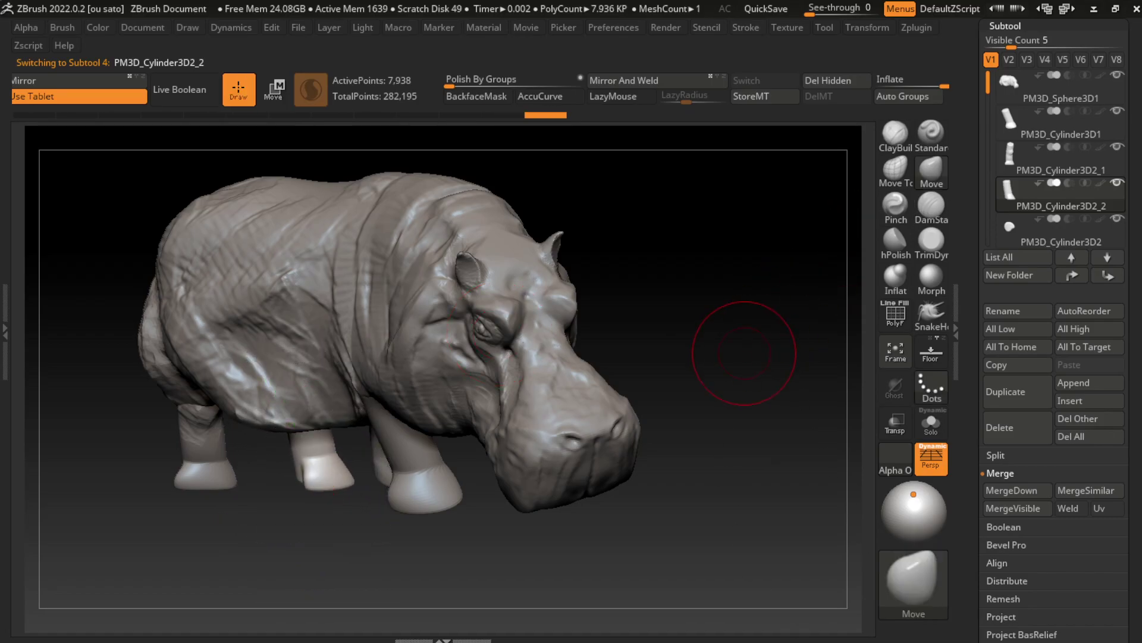
Enlarge the brush and pull the top of the rear leg into shape
drag(766, 331, 355, 426)
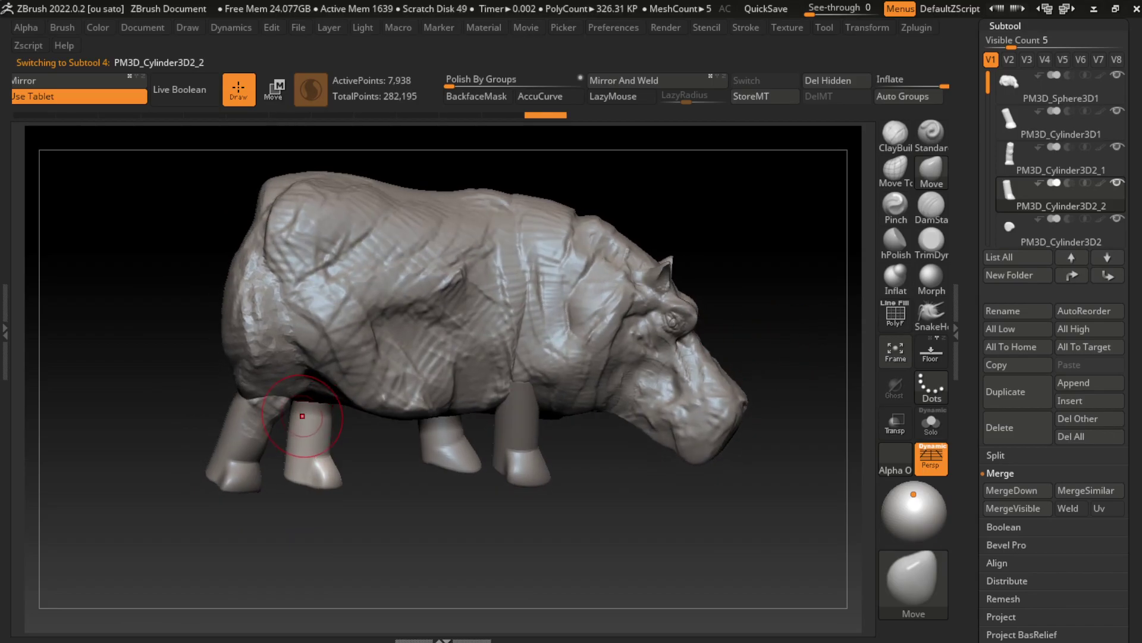
key(s)
drag(280, 421, 327, 421)
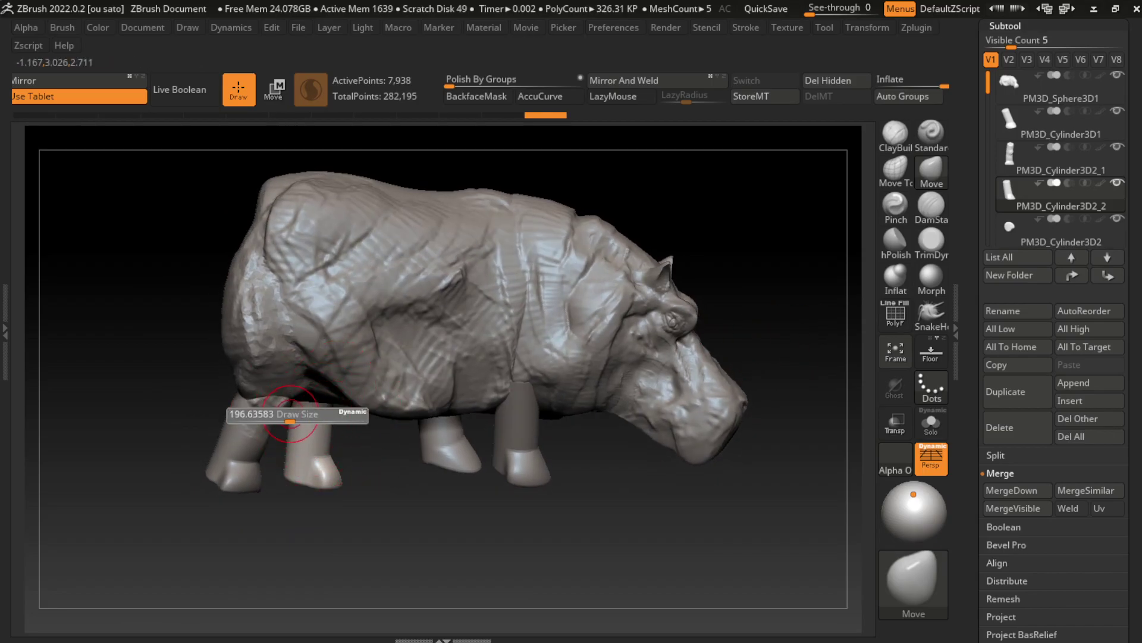
key(s)
drag(294, 481, 333, 481)
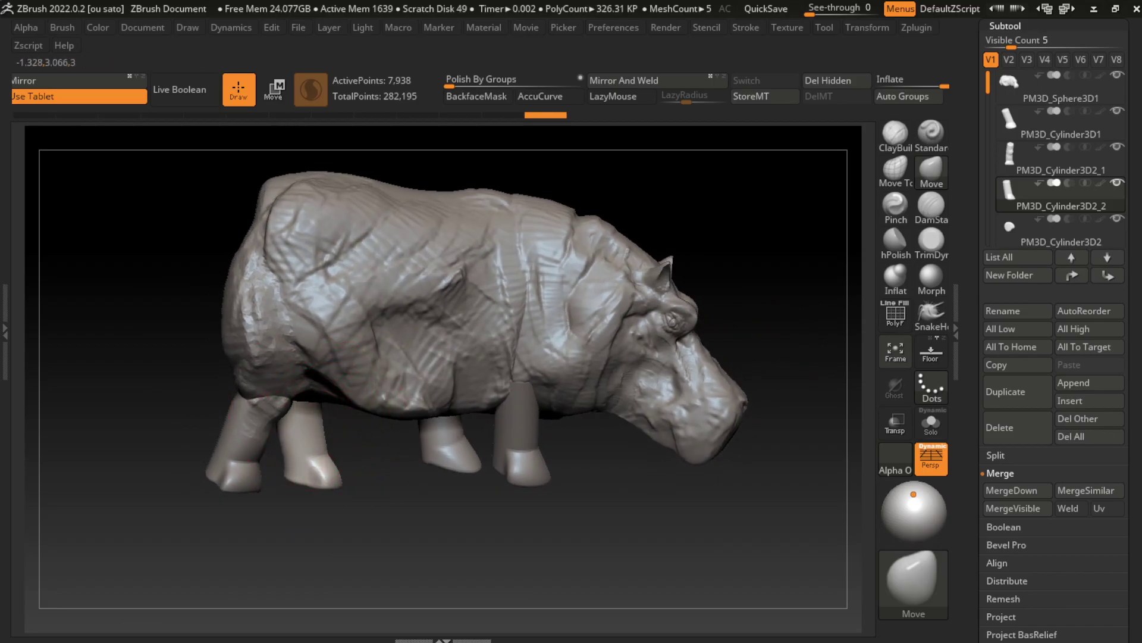
drag(256, 440, 278, 418)
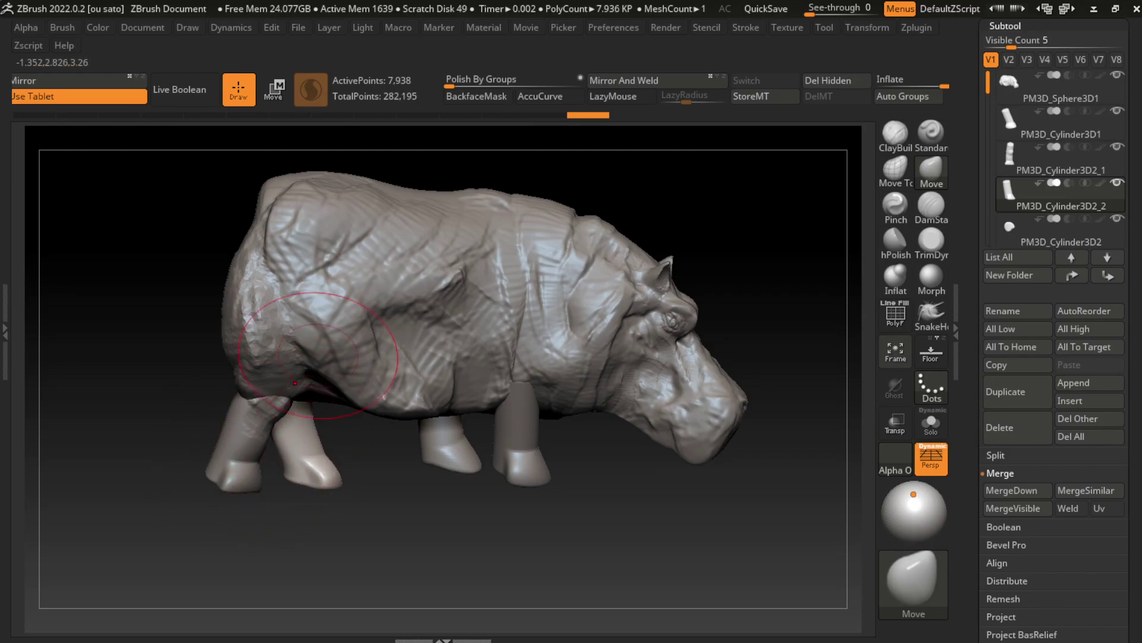
click(142, 27)
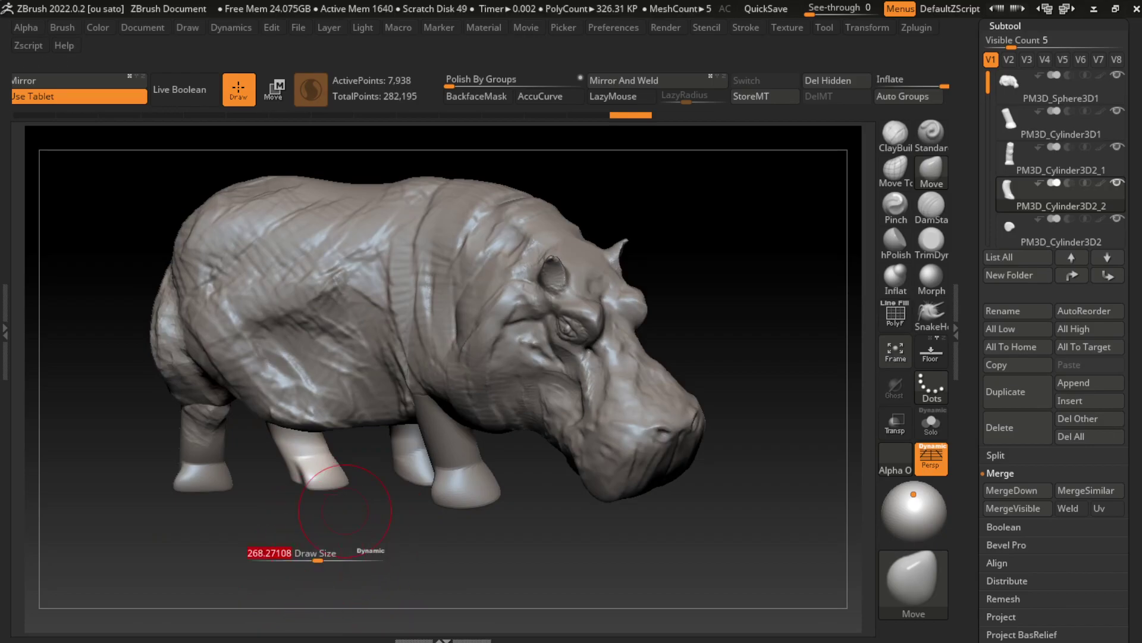
Redo two edits and reshape the hind leg with the Move brush
drag(334, 516, 399, 518)
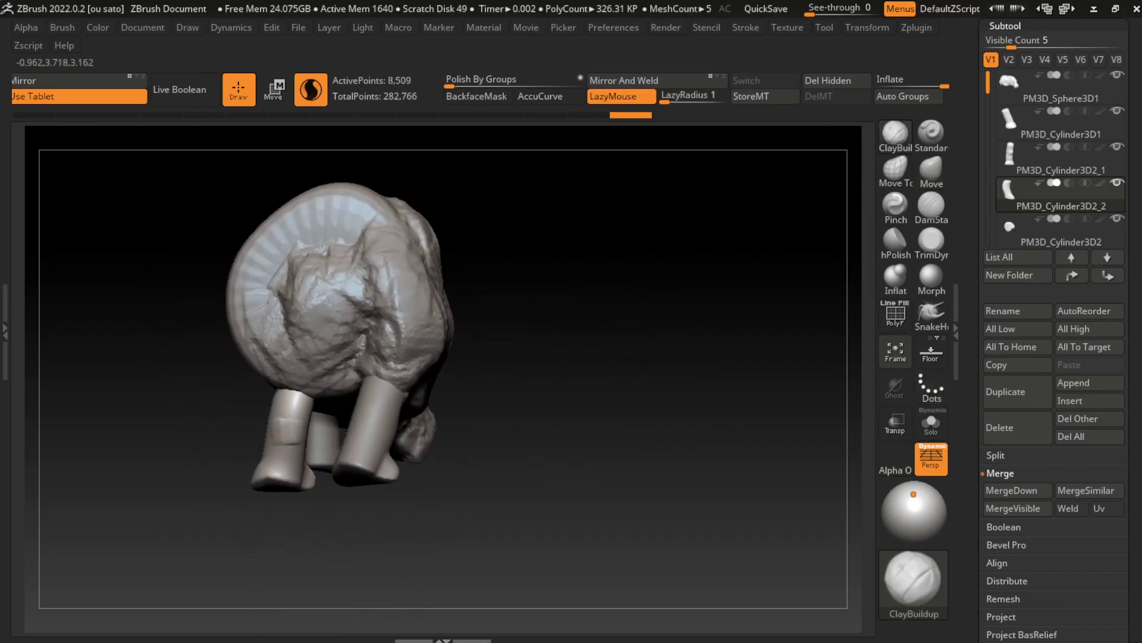
key(ctrl+shift+z)
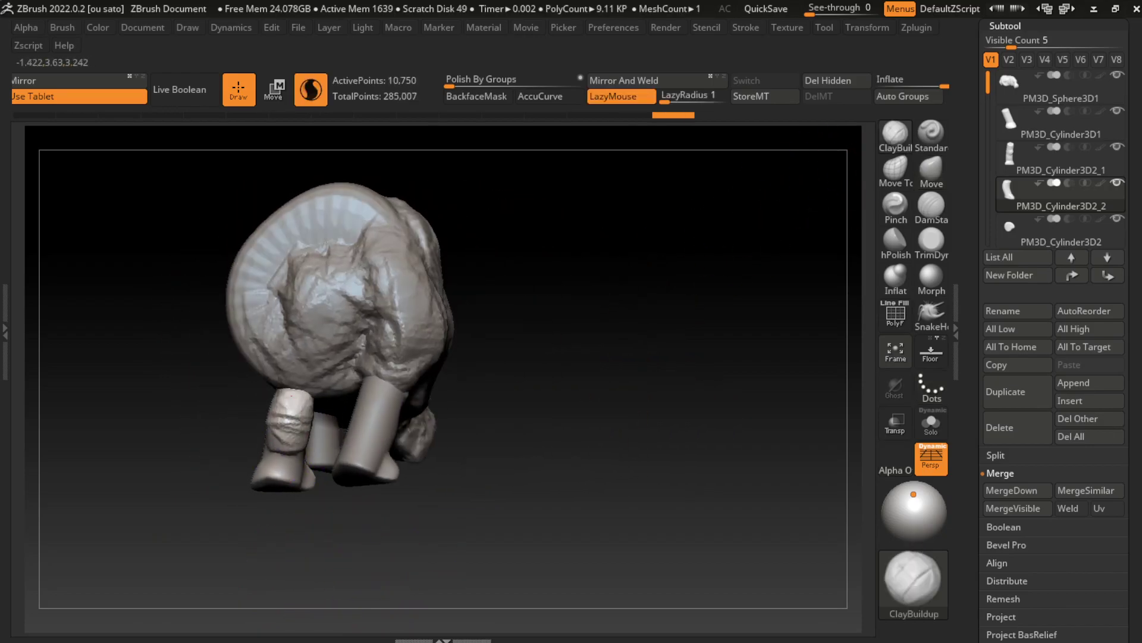
key(ctrl+shift+z)
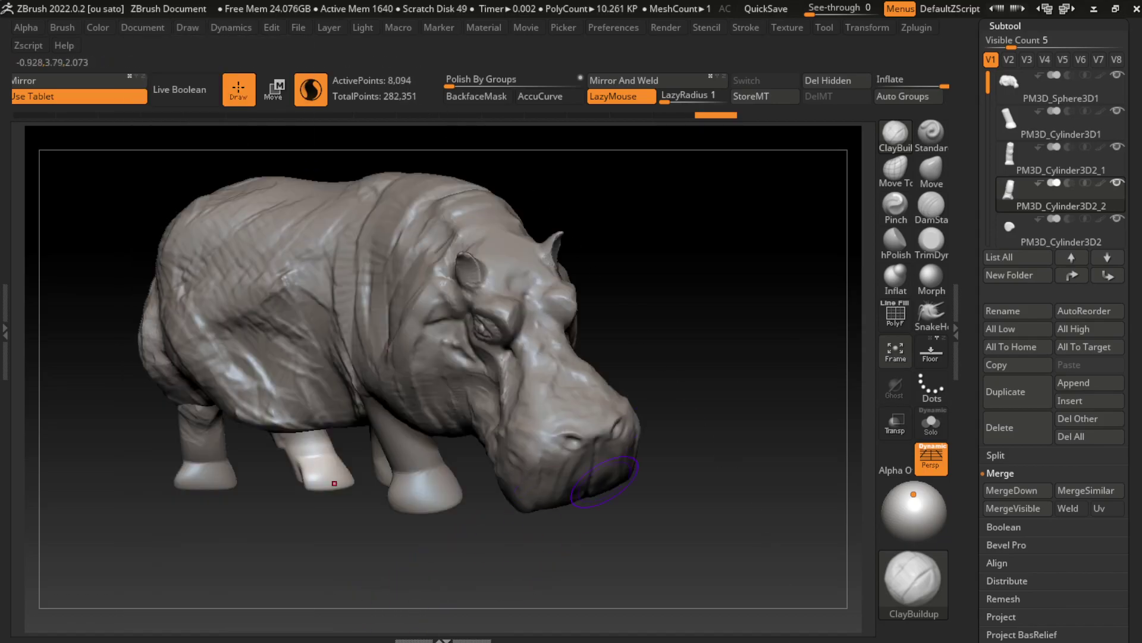
drag(286, 479, 612, 332)
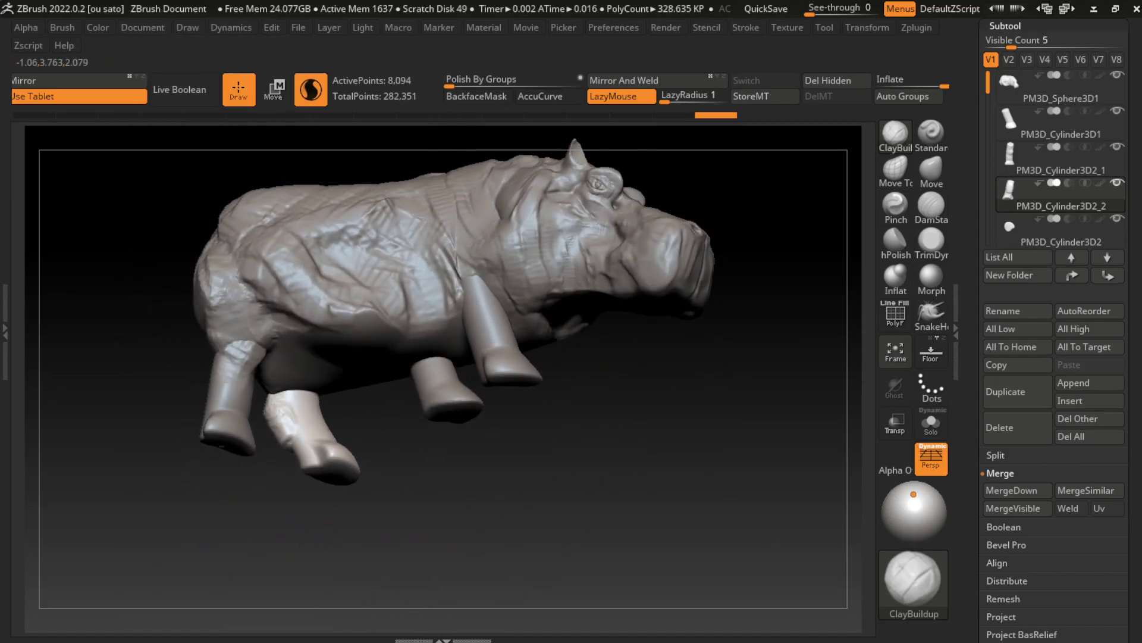
key(b)
key(v)
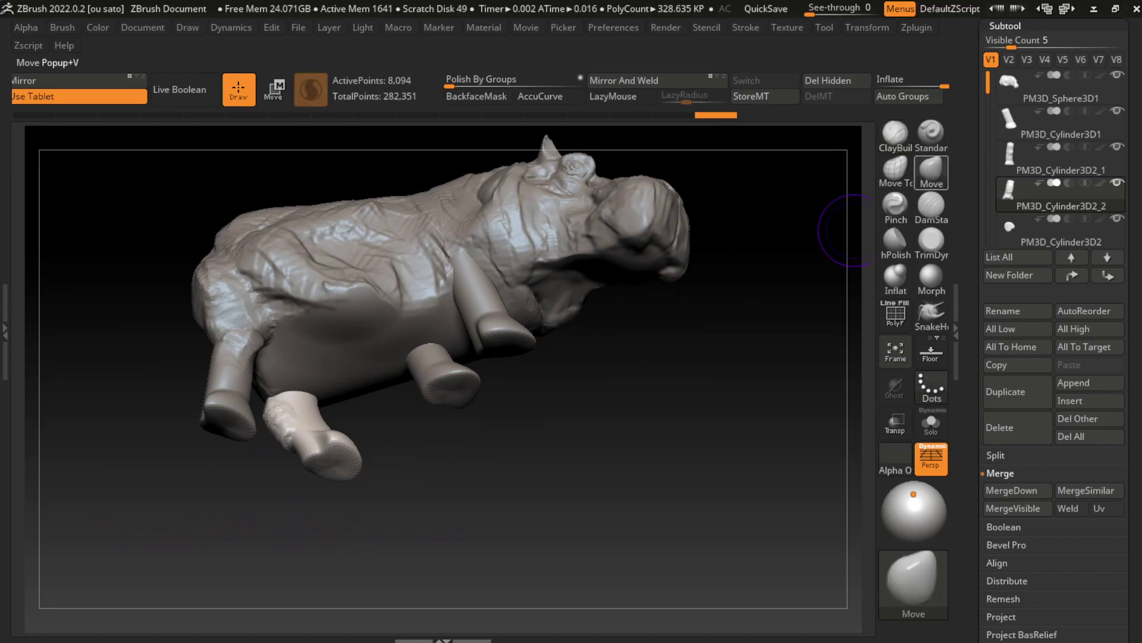
key(s)
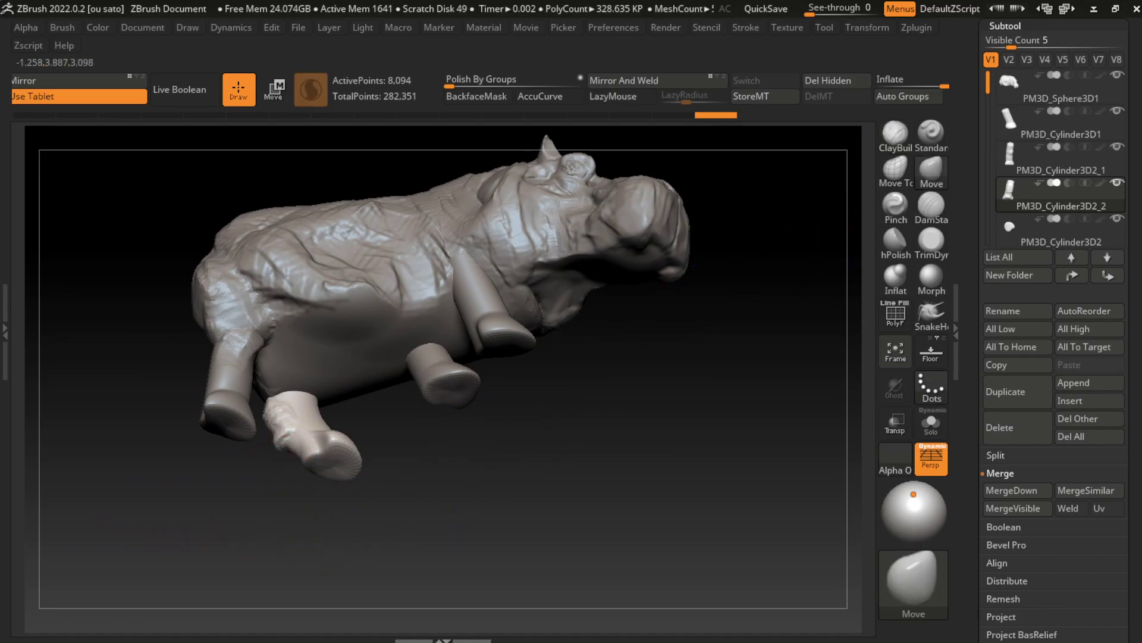
drag(281, 419, 275, 431)
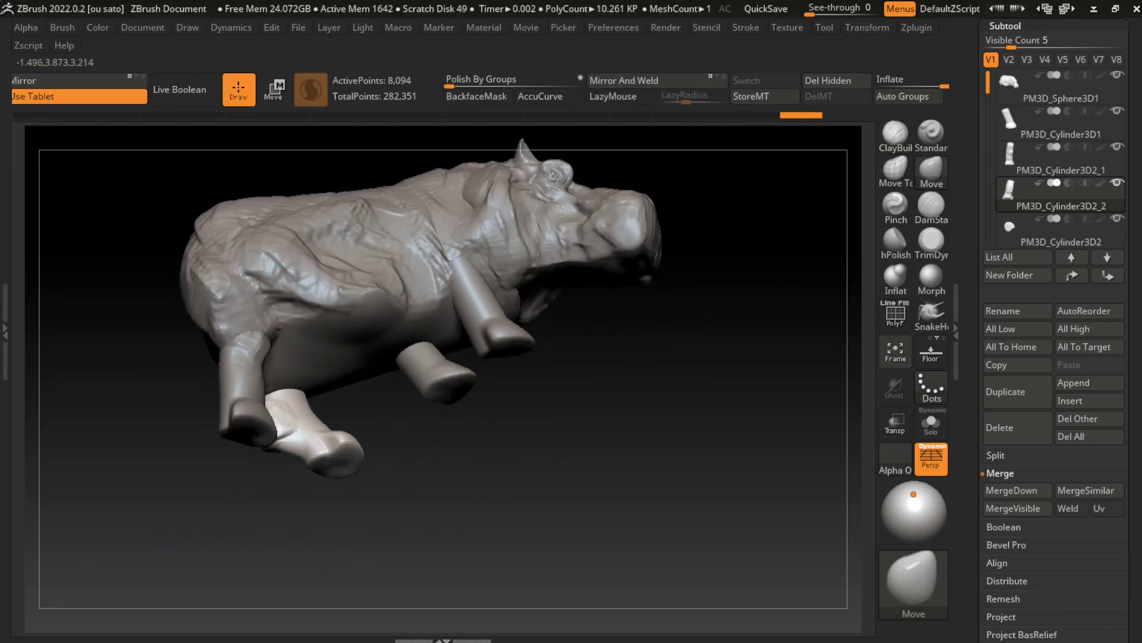
Build up ClayBuildup strokes on the top of the hind leg, undoing the last one
drag(452, 393, 439, 364)
key(b)
key(c)
key(b)
drag(657, 280, 652, 333)
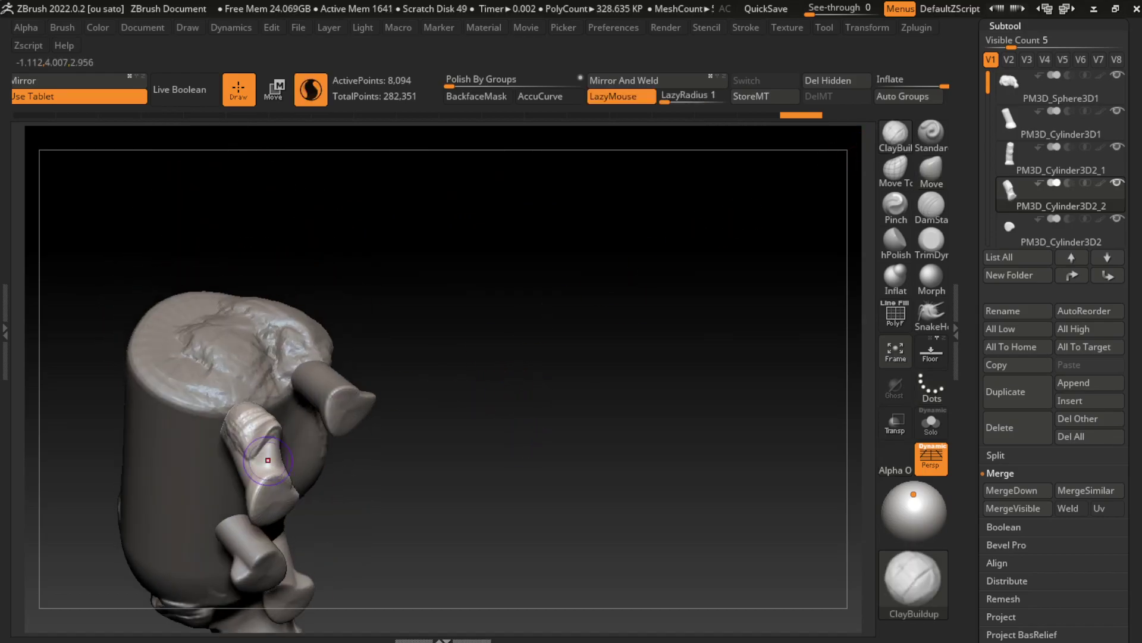
mouse_move(247, 452)
mouse_down()
mouse_move(253, 429)
mouse_move(270, 455)
mouse_move(265, 482)
mouse_up()
drag(417, 465, 294, 490)
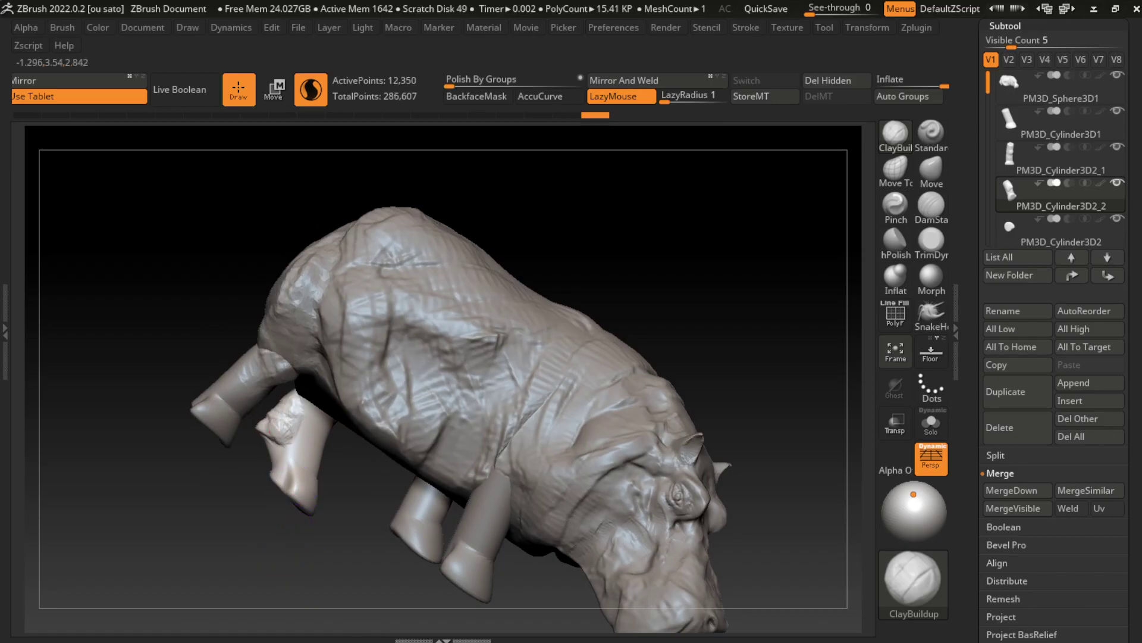
mouse_move(261, 419)
mouse_down()
mouse_move(285, 444)
mouse_move(287, 468)
mouse_up()
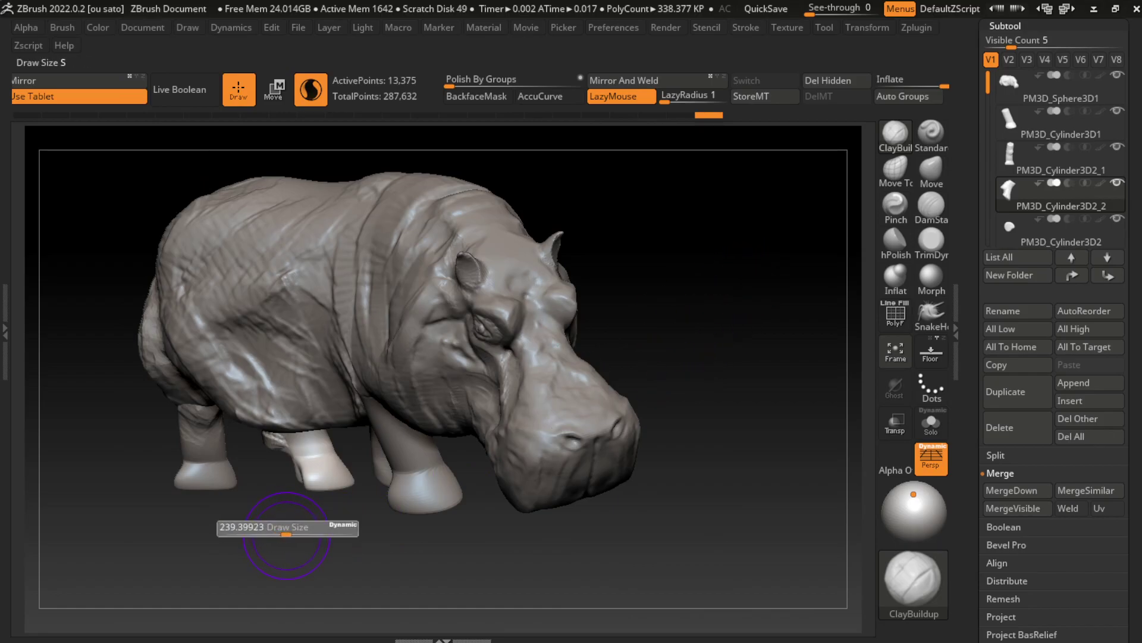
key(ctrl+z)
Carve a skin crease into the leg with DamStandard and build clay around it
key(s)
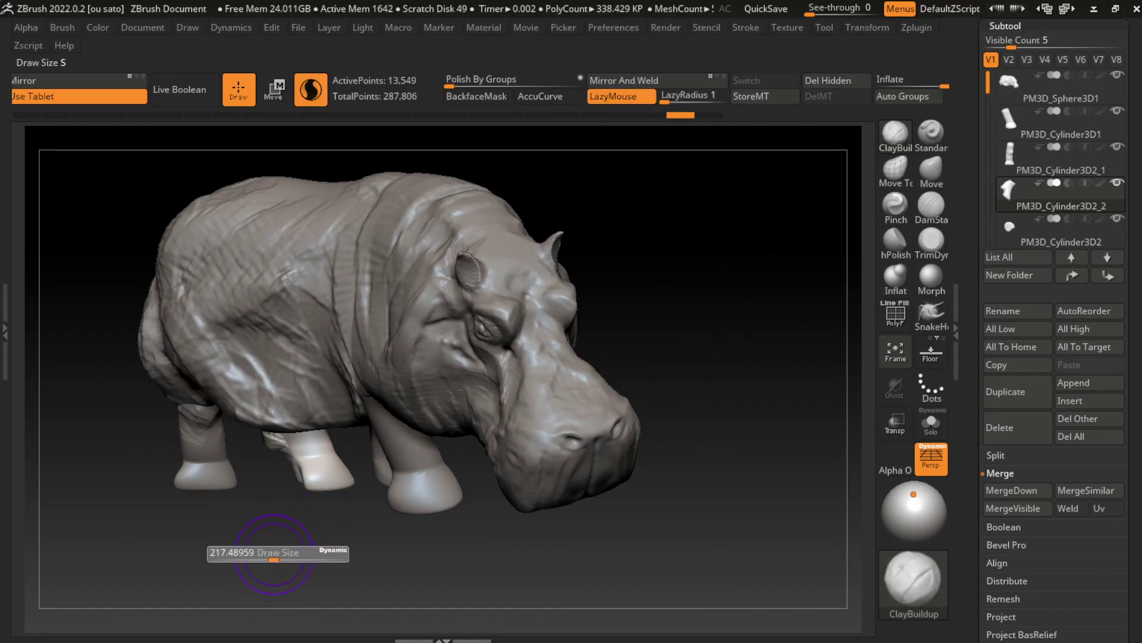
click(931, 205)
drag(323, 472, 343, 484)
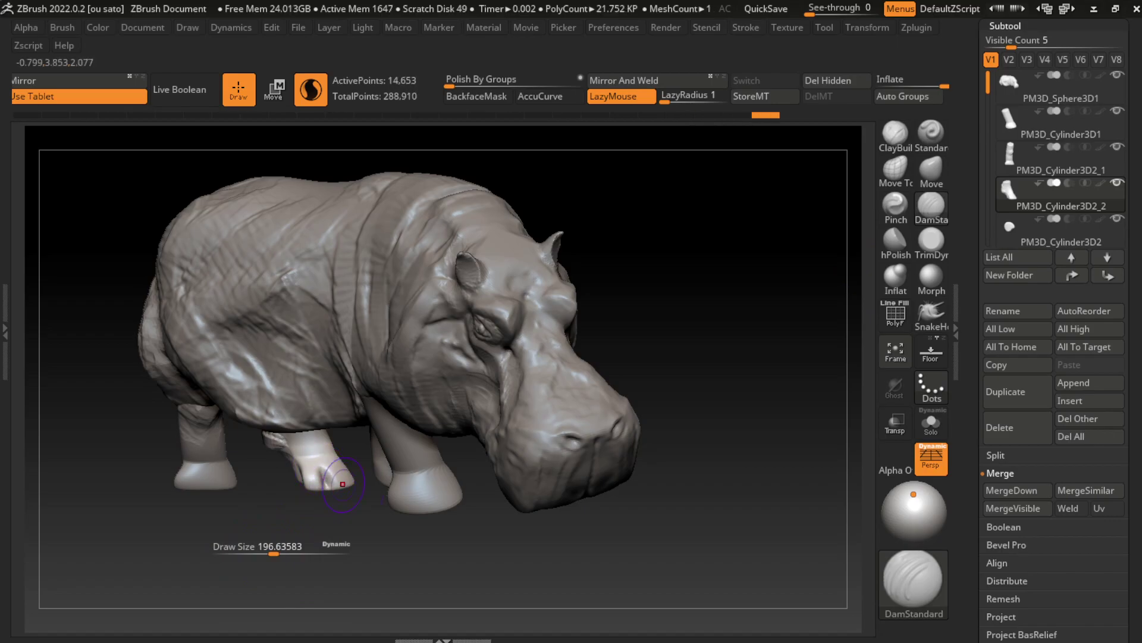
click(895, 134)
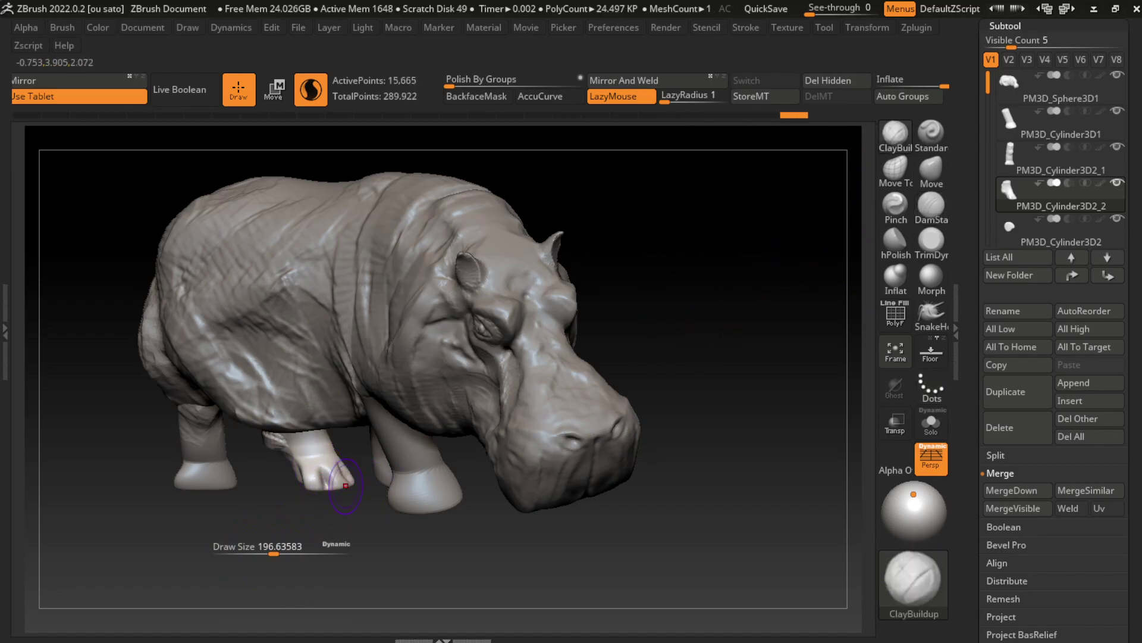
mouse_move(325, 473)
mouse_down()
mouse_move(328, 487)
mouse_move(318, 481)
mouse_up()
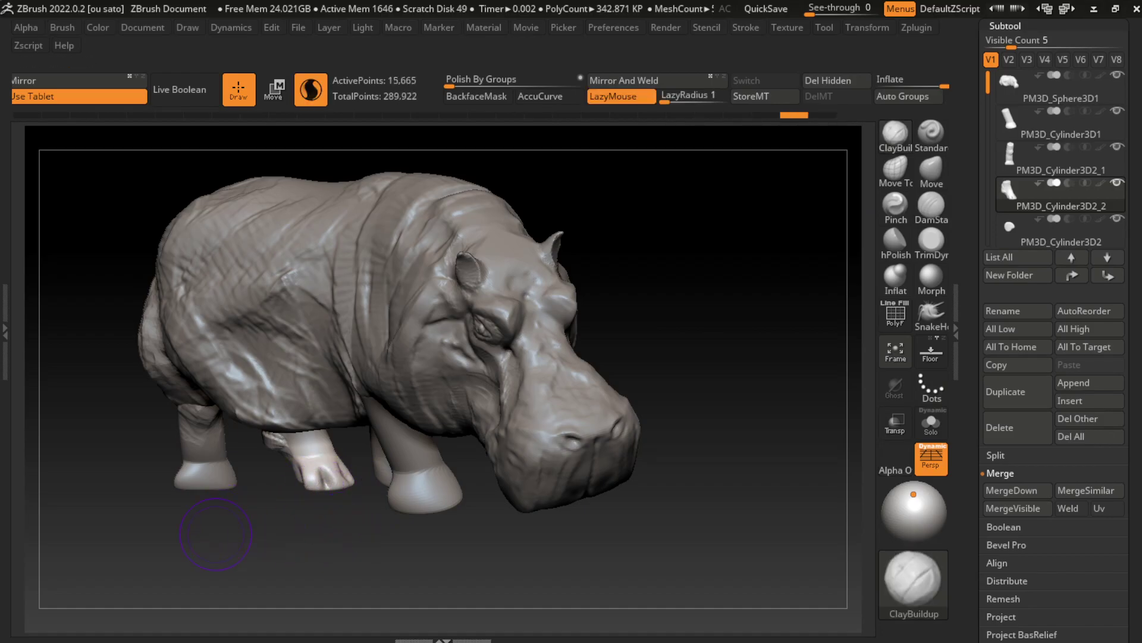
drag(216, 533, 417, 357)
Flatten and shift the foot pad of PM3D_Cylinder3D2_1 with the Move brush
alt+click(203, 452)
click(931, 173)
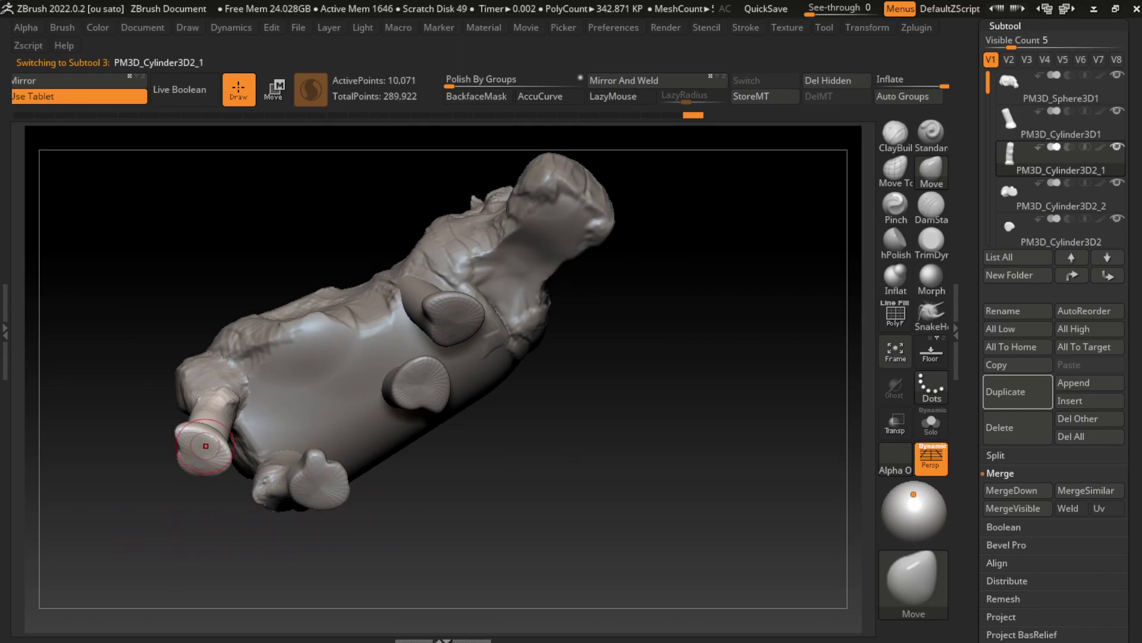
drag(206, 446, 205, 420)
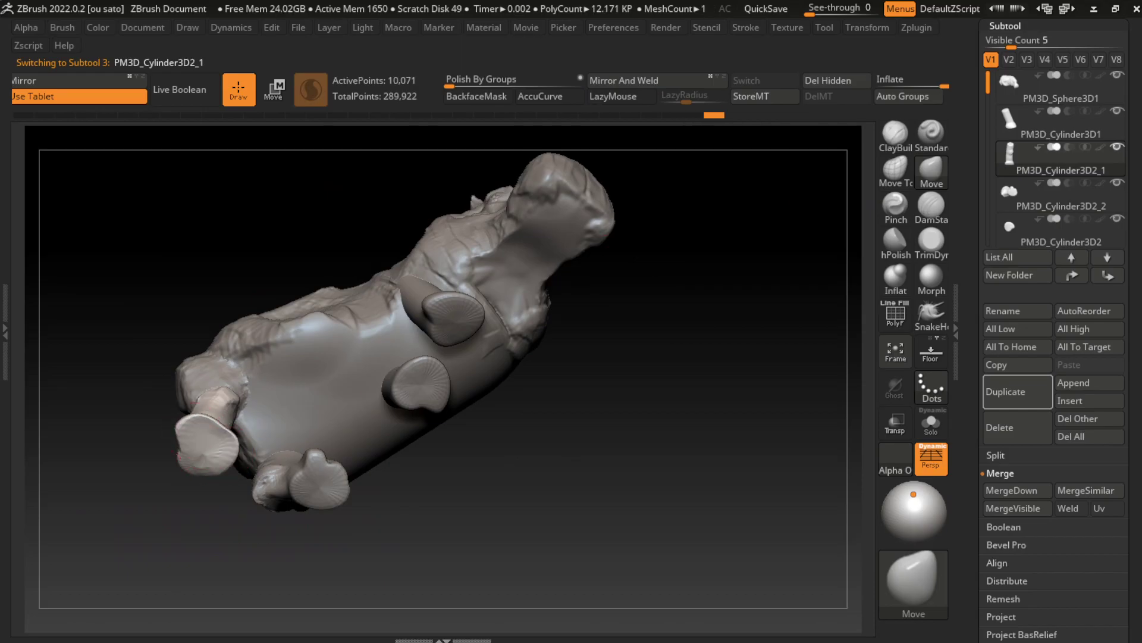
click(158, 583)
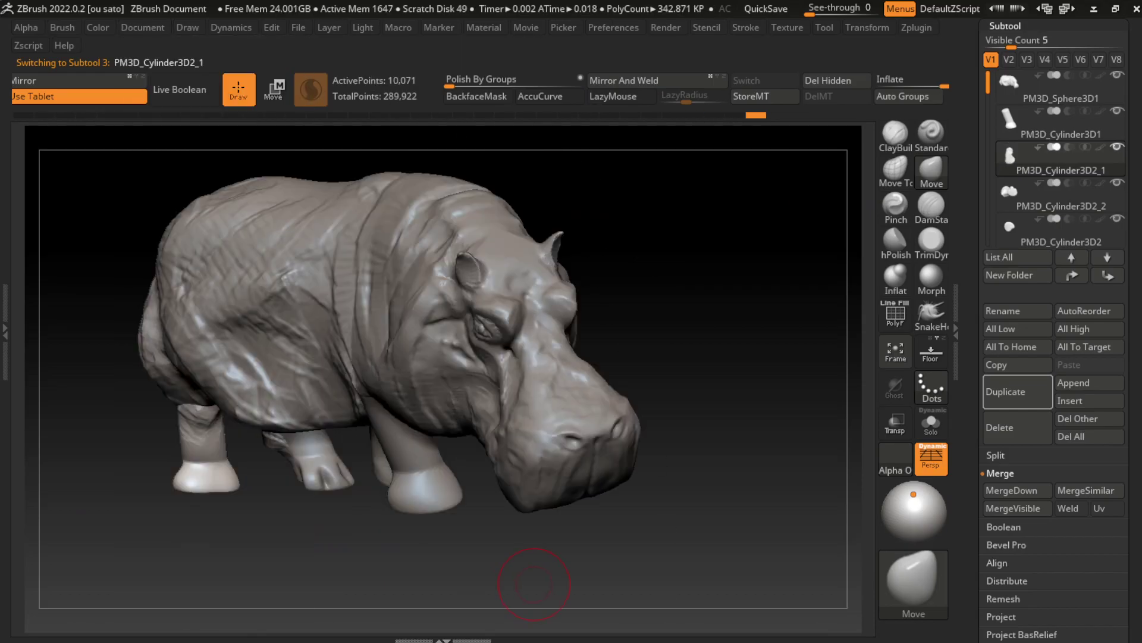
Select PM3D_Cylinder3D1 and move it up and back under the chest with Transpose
alt+click(418, 506)
key(s)
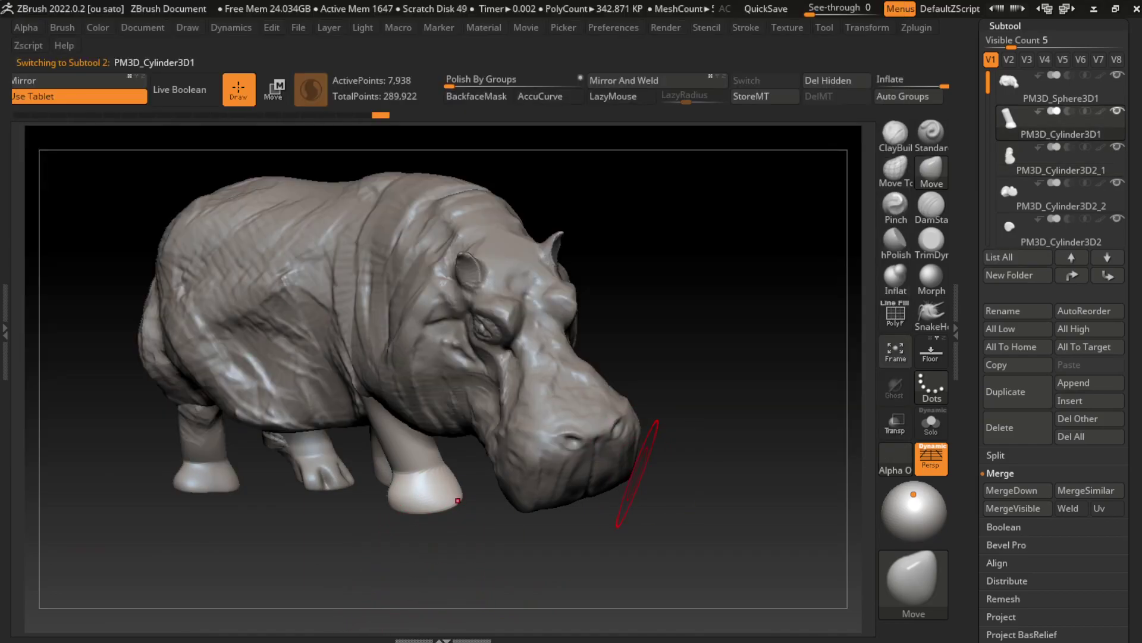
key(w)
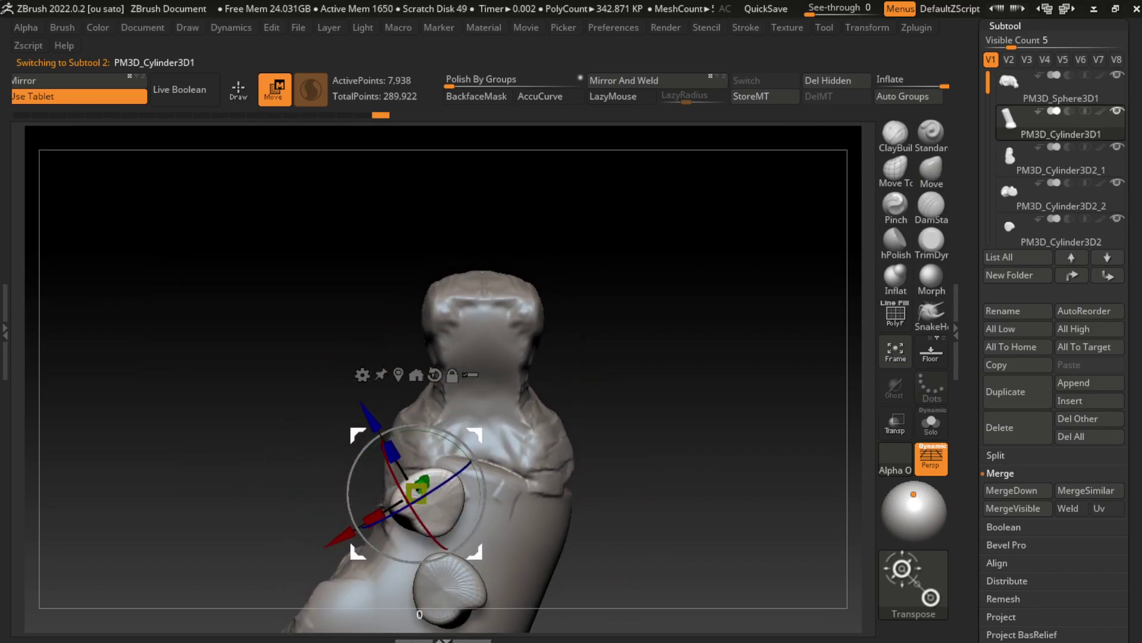
click(231, 28)
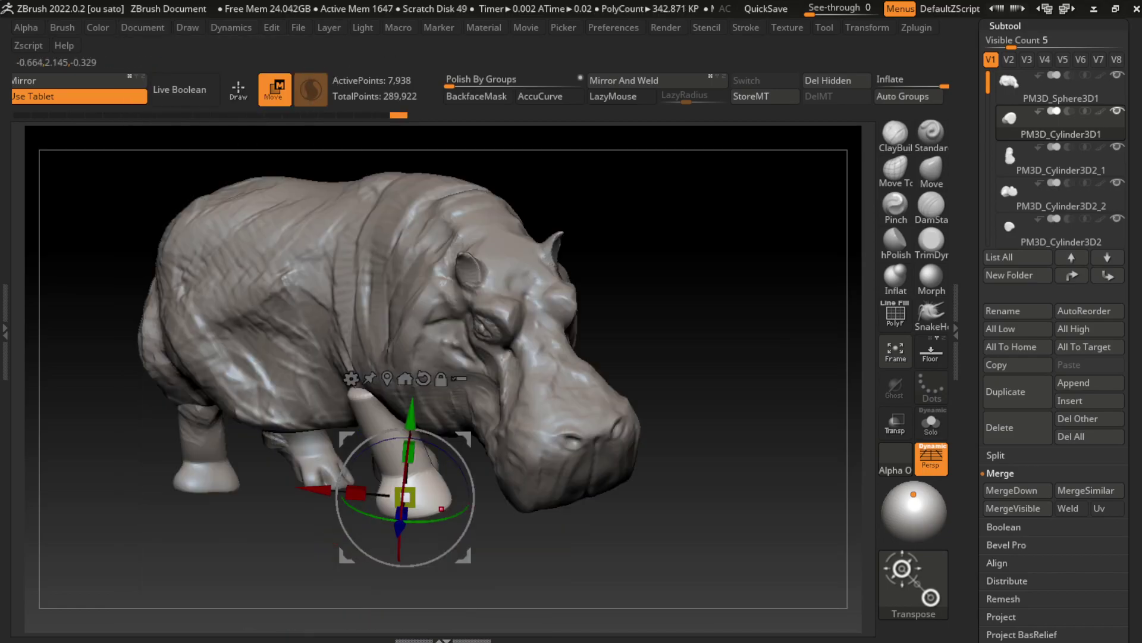
drag(406, 497, 368, 411)
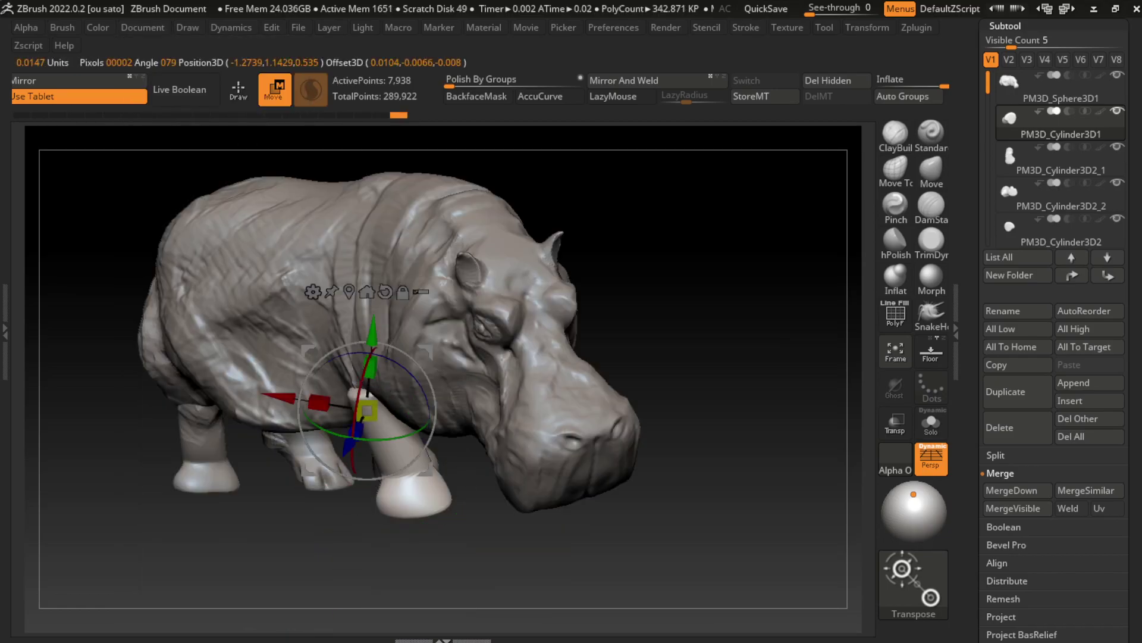
key(q)
key(s)
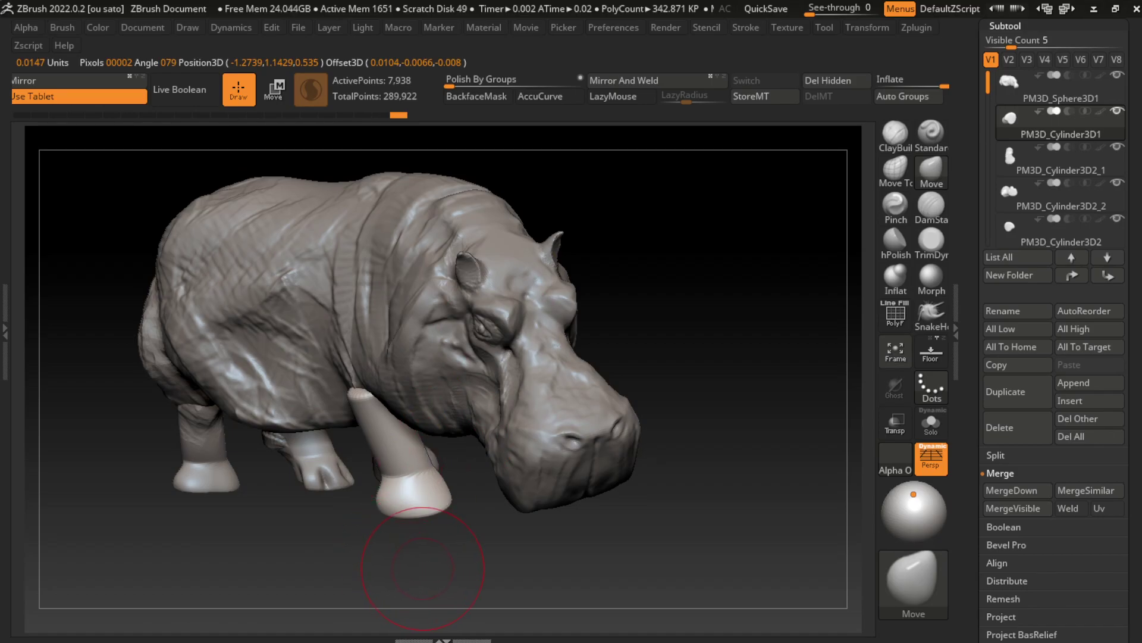
drag(422, 569, 645, 423)
Pull the front foot downward with a shrunken Move brush
key(b)
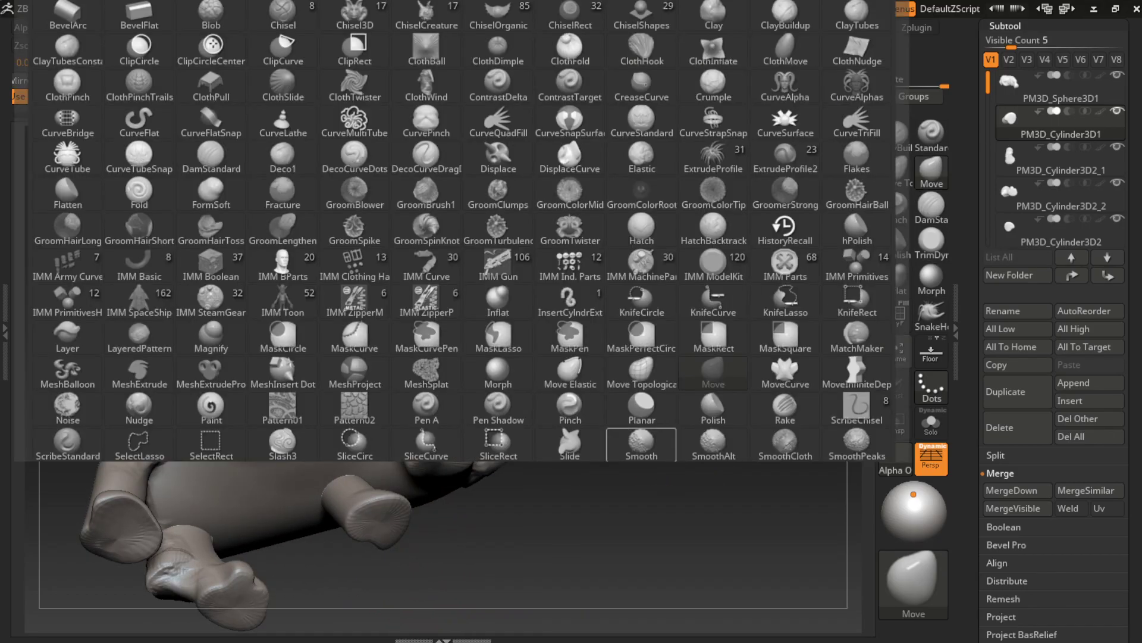
mouse_move(773, 267)
mouse_down()
mouse_move(592, 360)
mouse_move(612, 286)
mouse_move(612, 357)
mouse_move(485, 548)
mouse_up()
key(s)
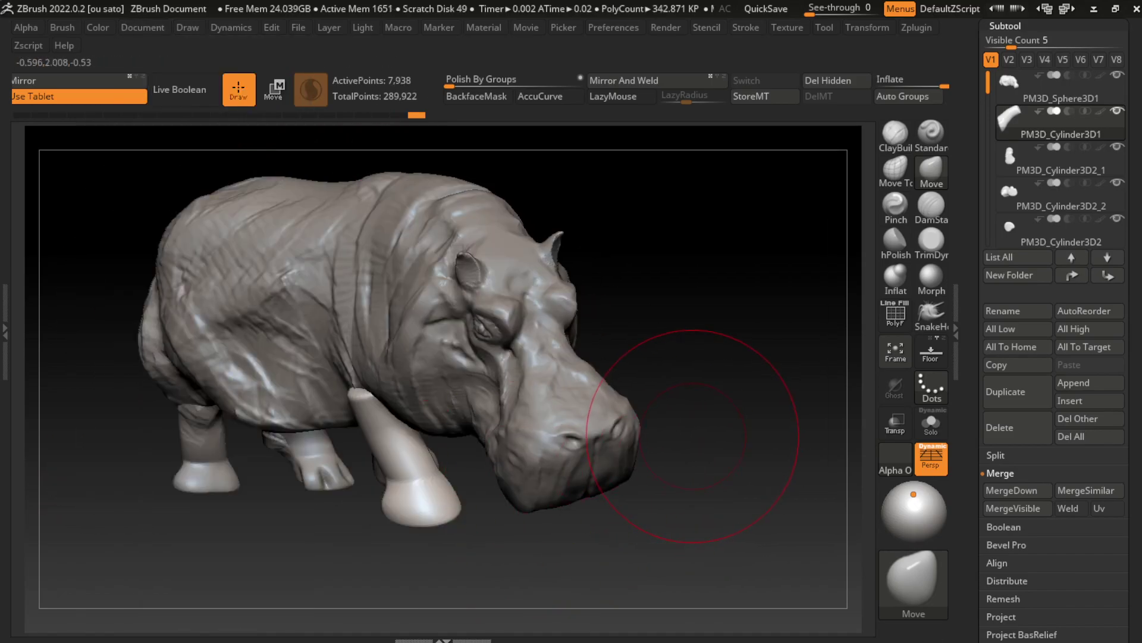
key(s)
click(357, 551)
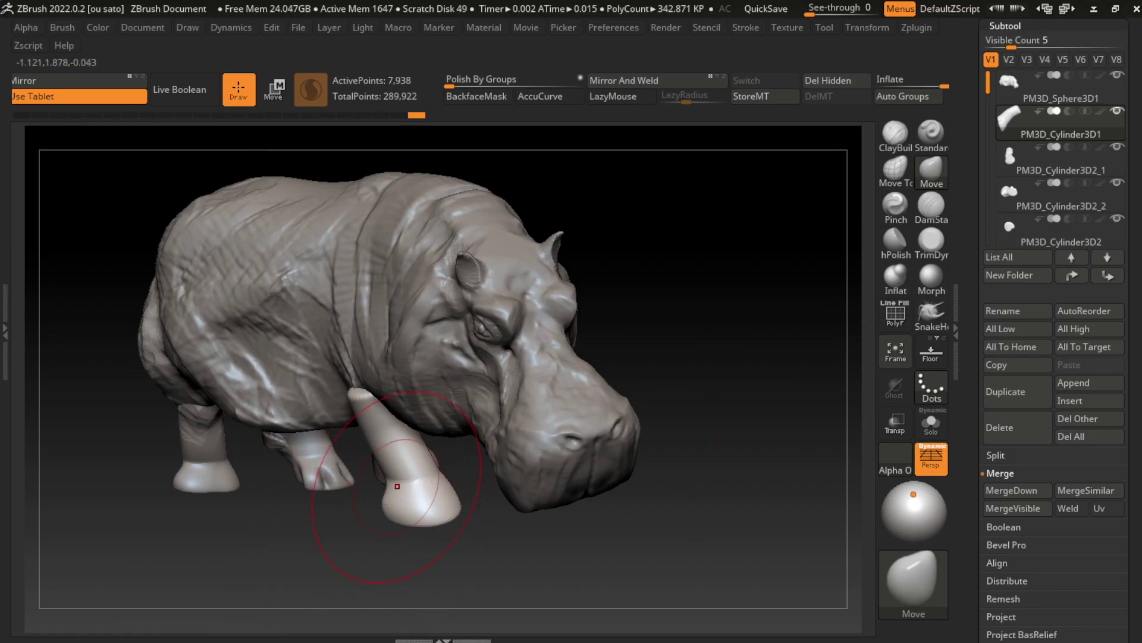
drag(397, 486, 393, 535)
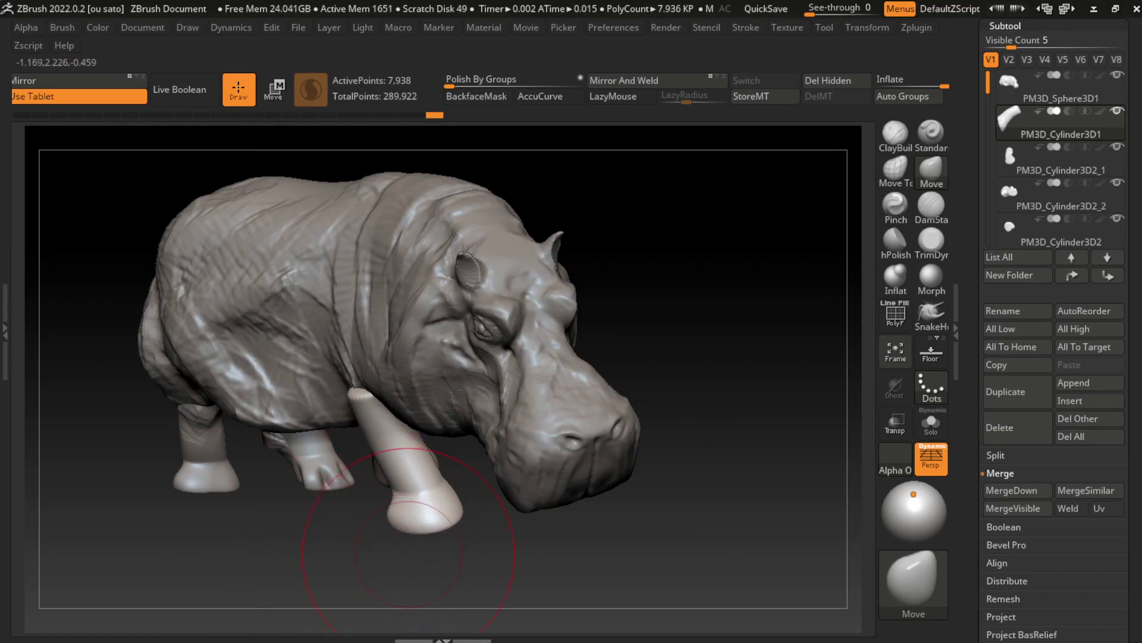
drag(409, 556, 334, 571)
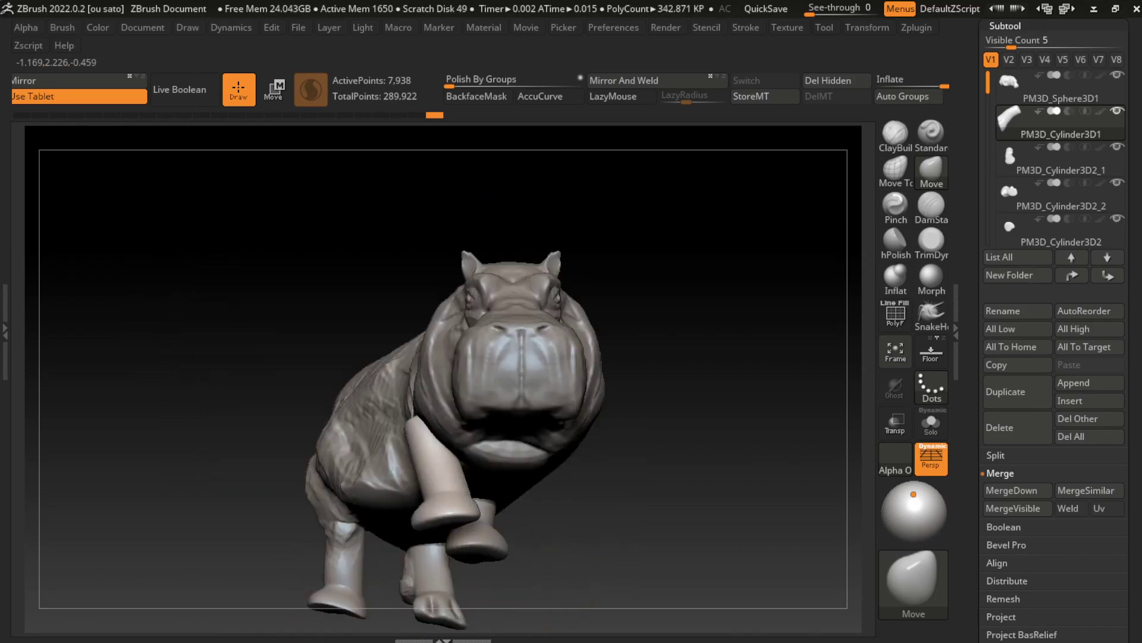
Pull the leg's top up into the body, then reselect the hippo body
click(143, 27)
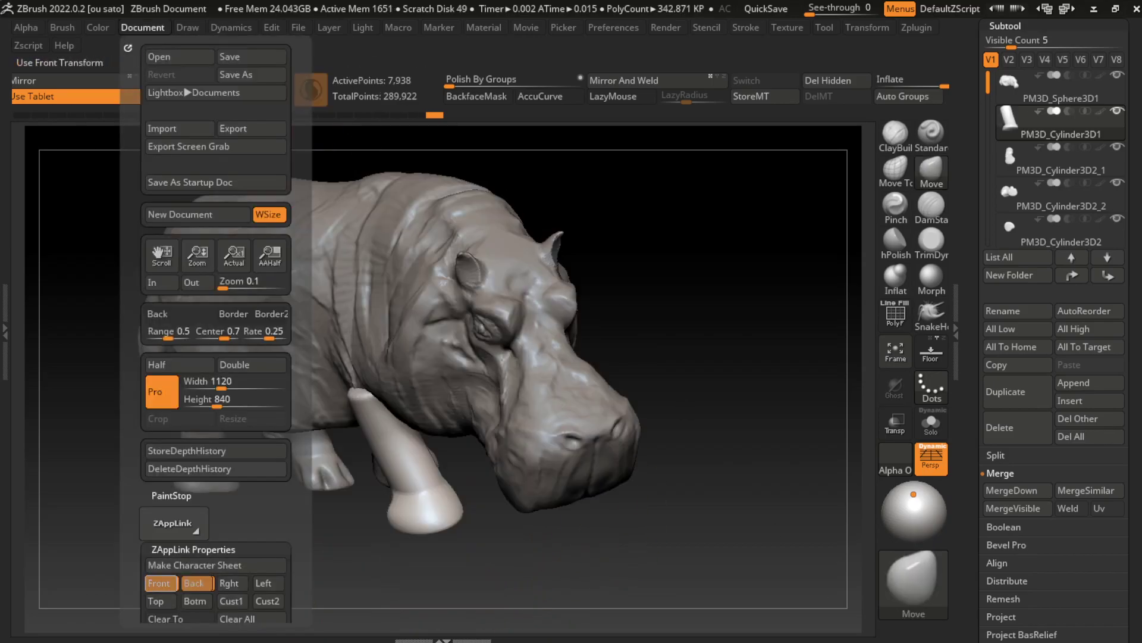
alt+drag(470, 511, 479, 547)
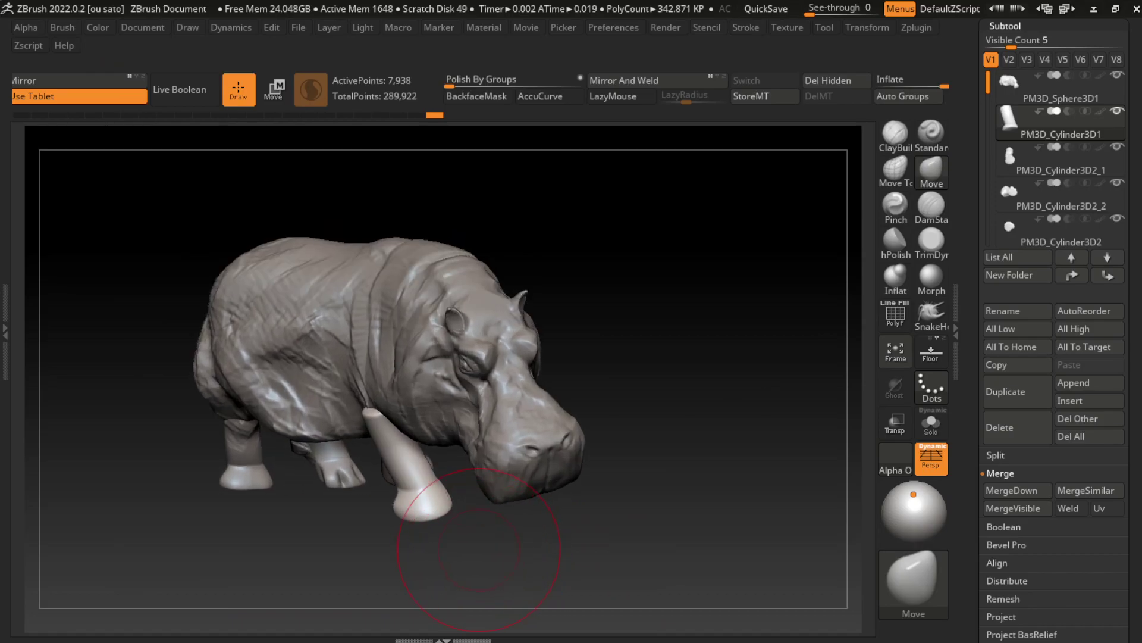
key(s)
drag(373, 423, 357, 358)
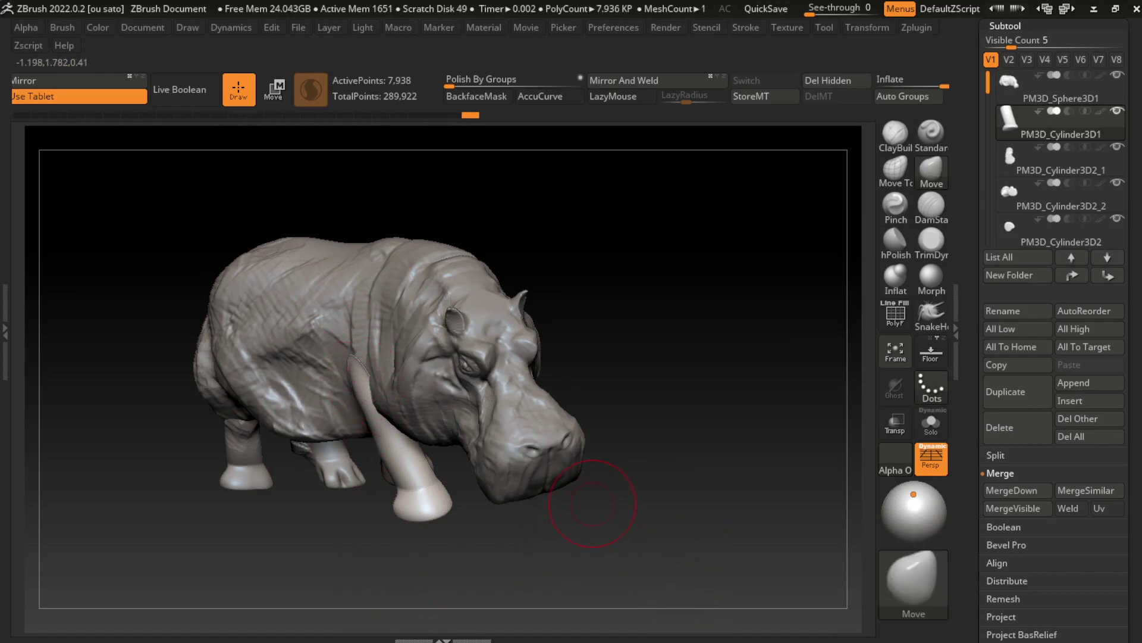
alt+click(333, 329)
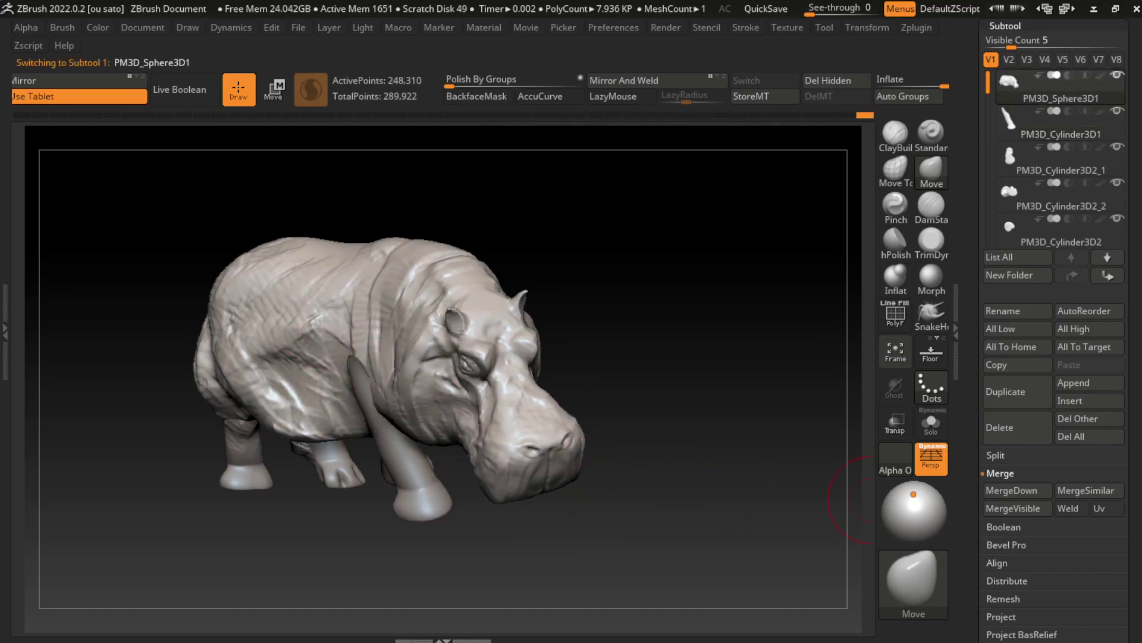
Merge the front leg subtool down into the hippo body and confirm the merge
click(1011, 490)
click(870, 517)
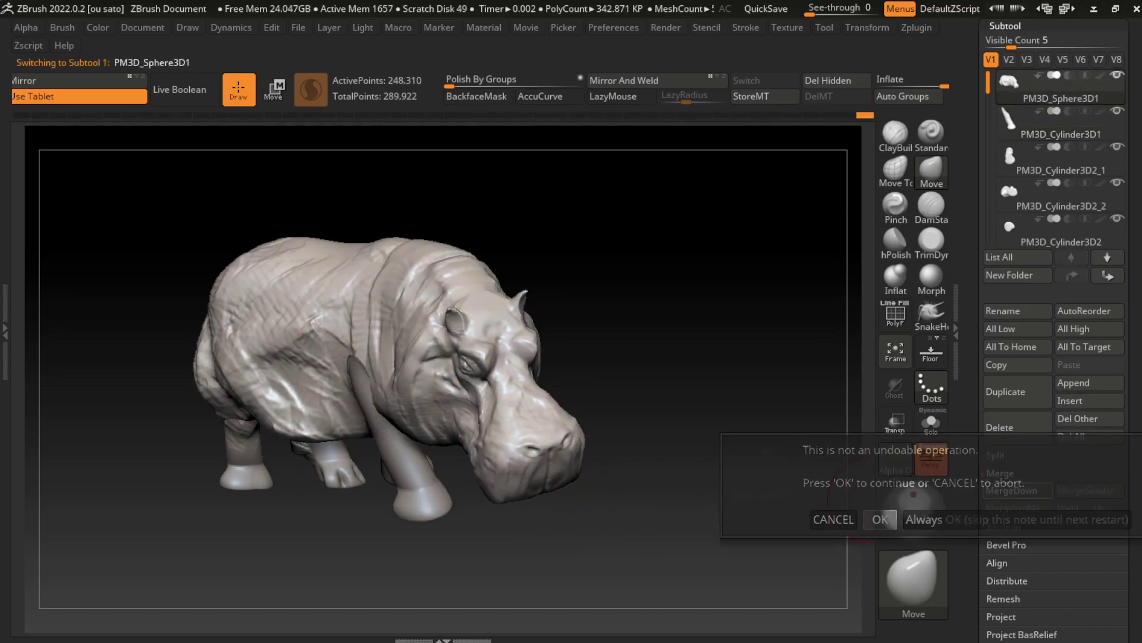
drag(845, 524, 739, 541)
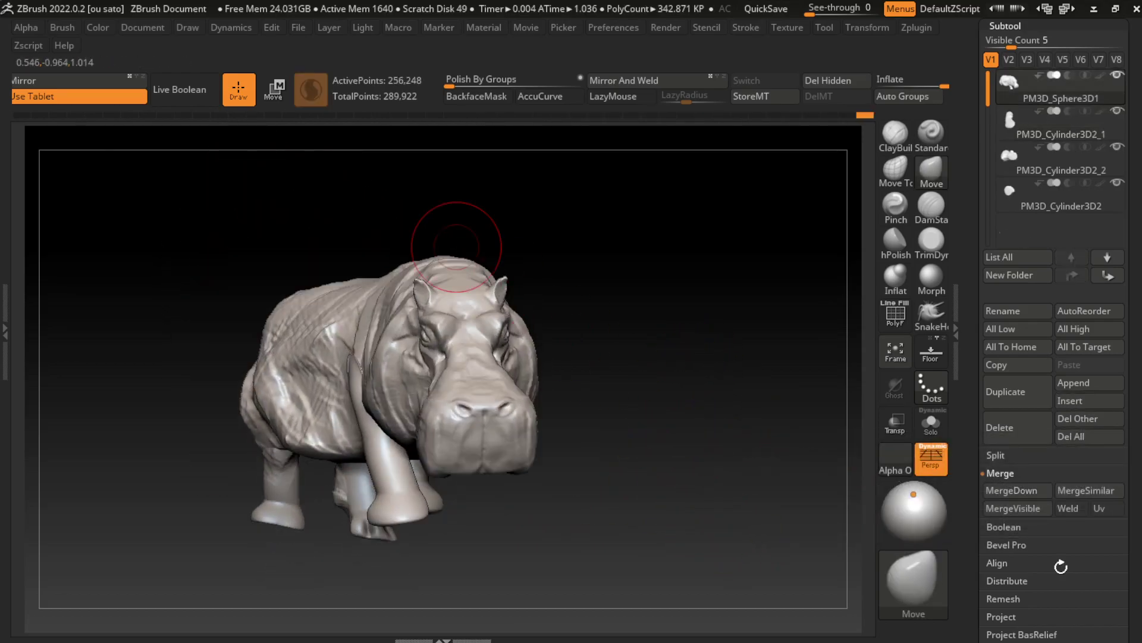
click(143, 28)
drag(595, 328, 678, 377)
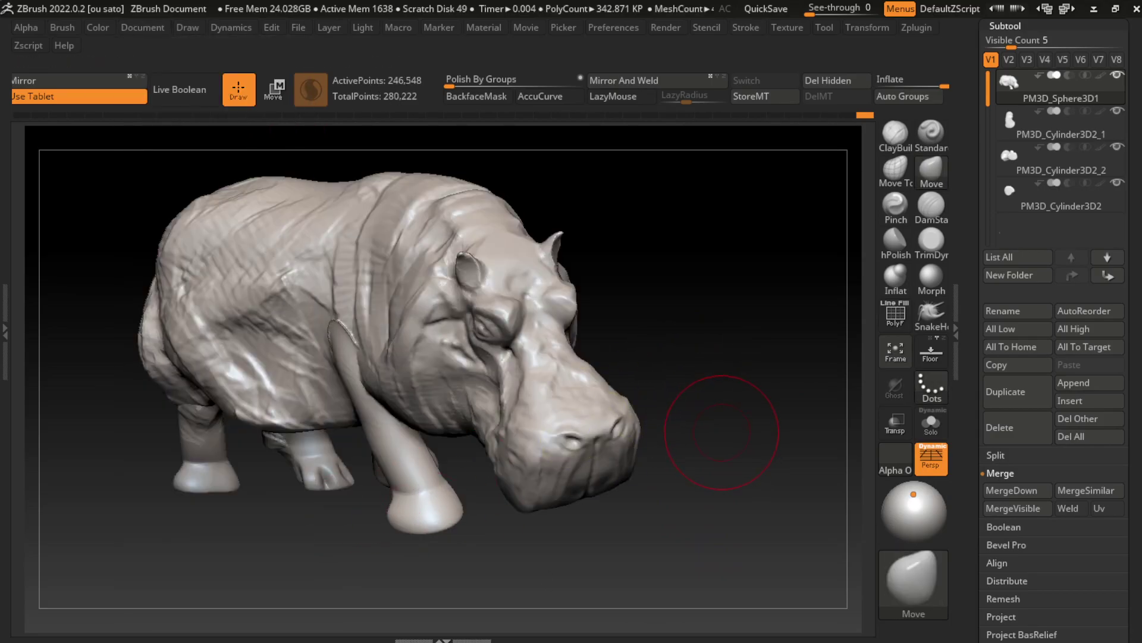
drag(704, 427, 689, 426)
Build up clay along the shoulder and down the front leg with ClayBuildup
key(b)
key(c)
key(b)
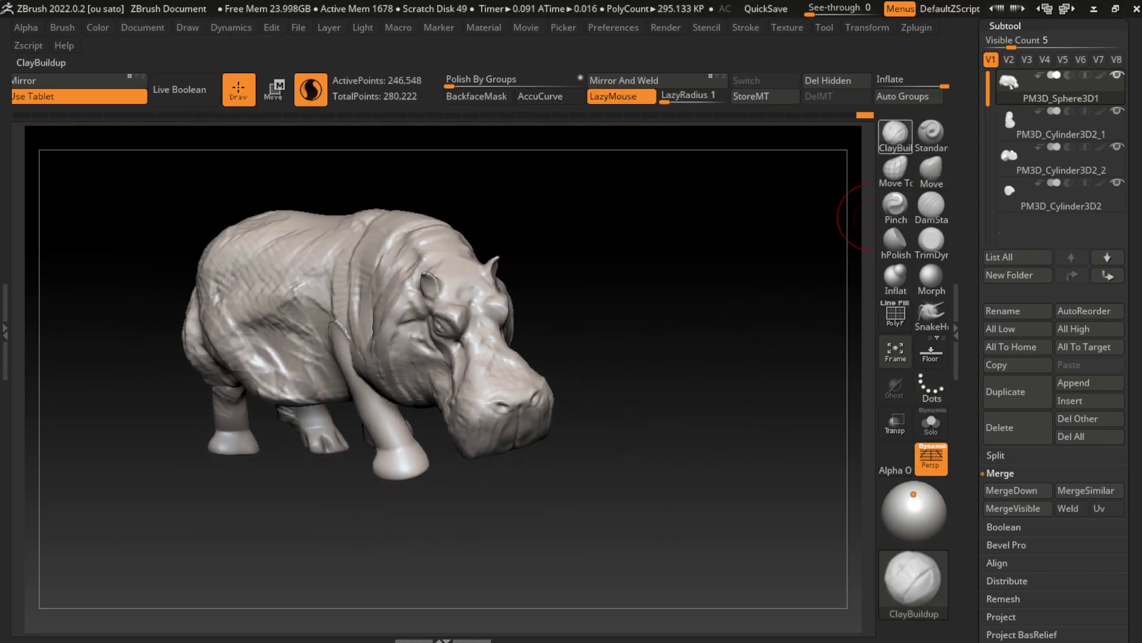
drag(335, 259, 341, 346)
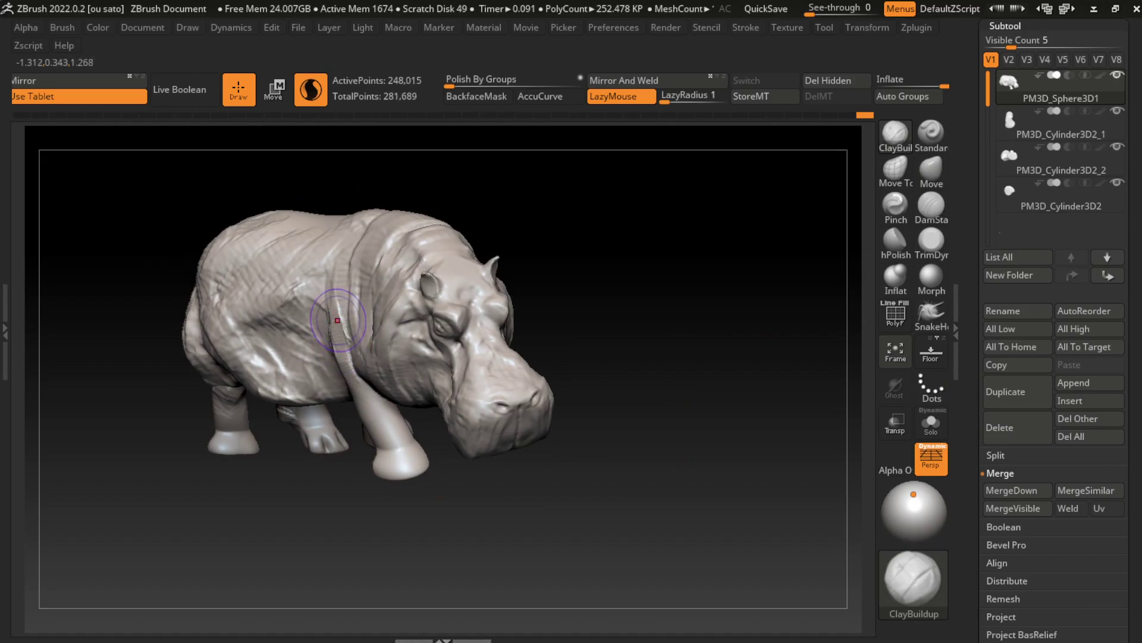
mouse_move(333, 270)
mouse_down()
mouse_move(342, 366)
mouse_move(406, 459)
mouse_up()
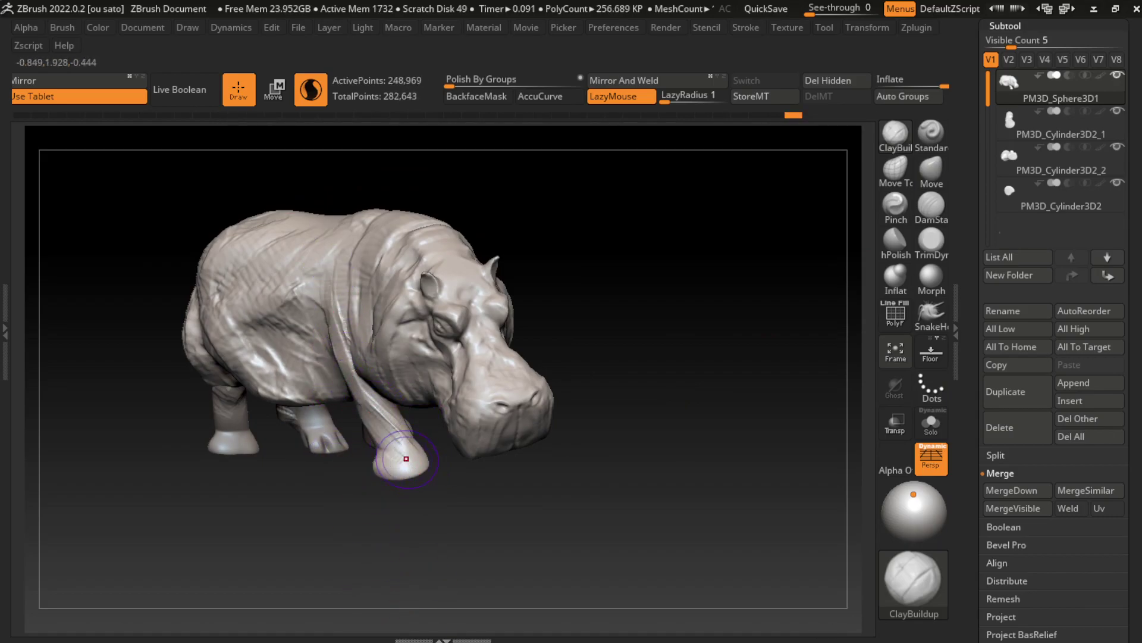
drag(384, 414, 417, 461)
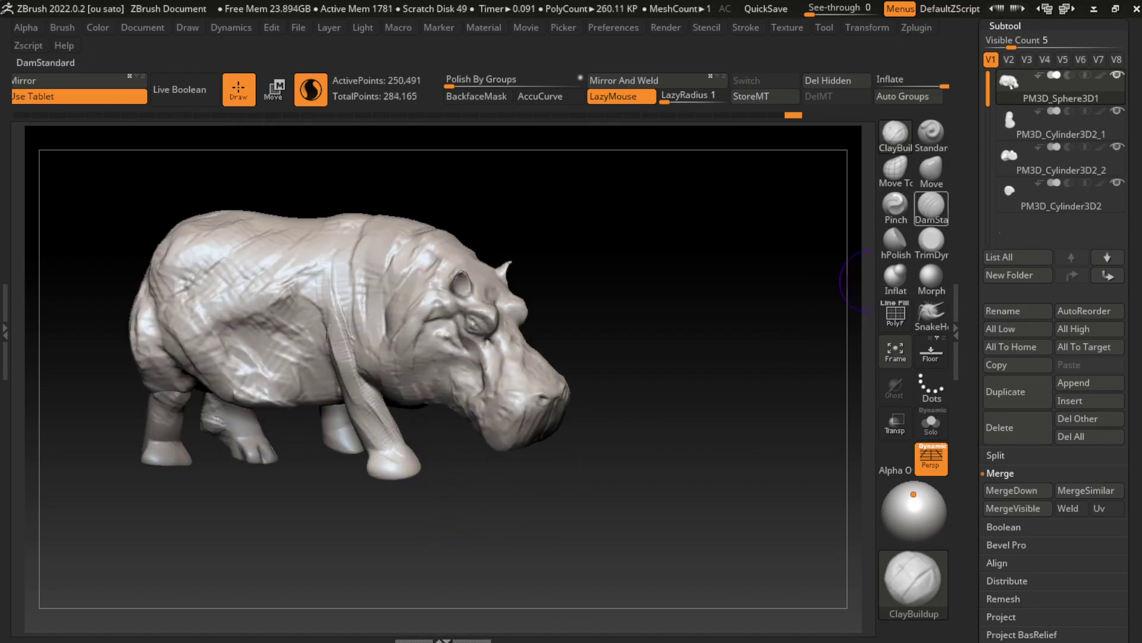
Push the front foot outward with the Move brush
click(932, 169)
drag(484, 480, 403, 469)
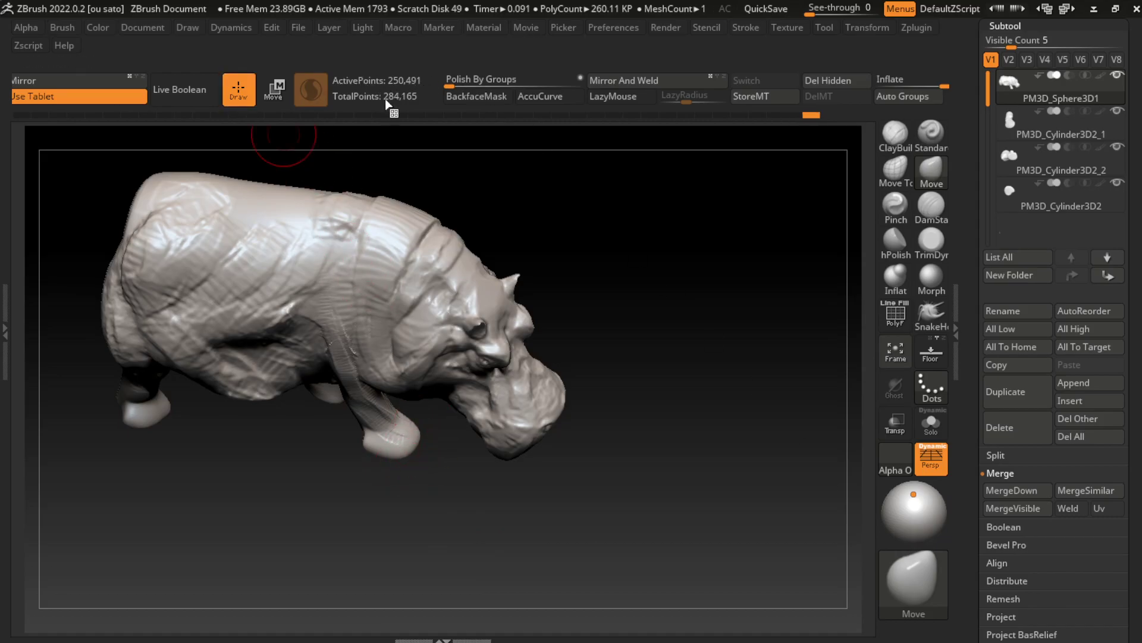
click(143, 28)
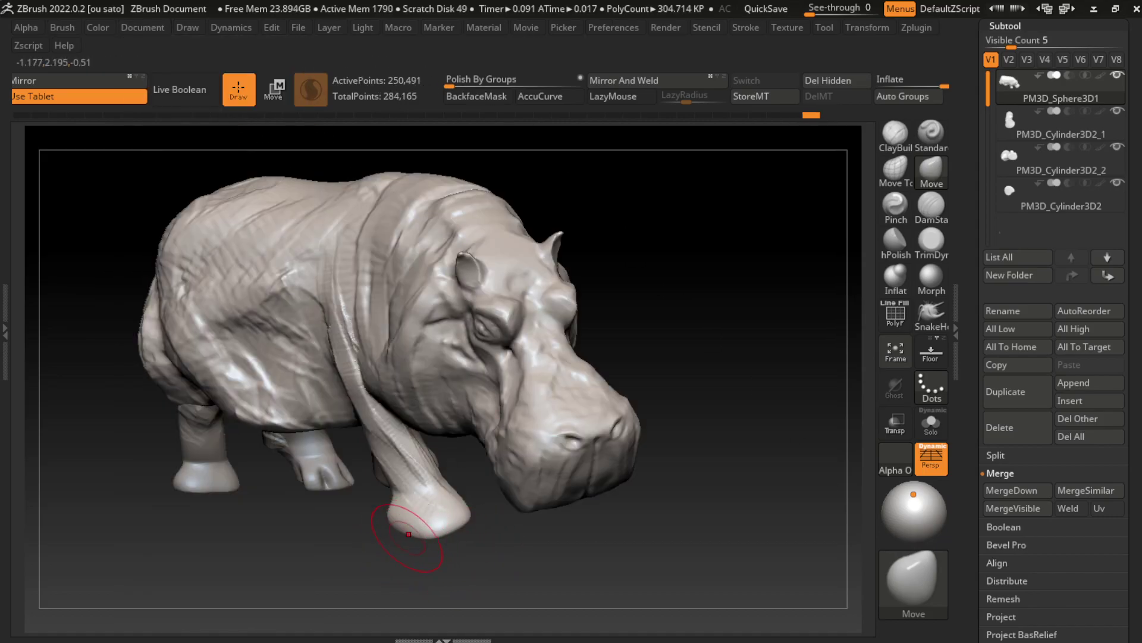
drag(411, 514, 424, 513)
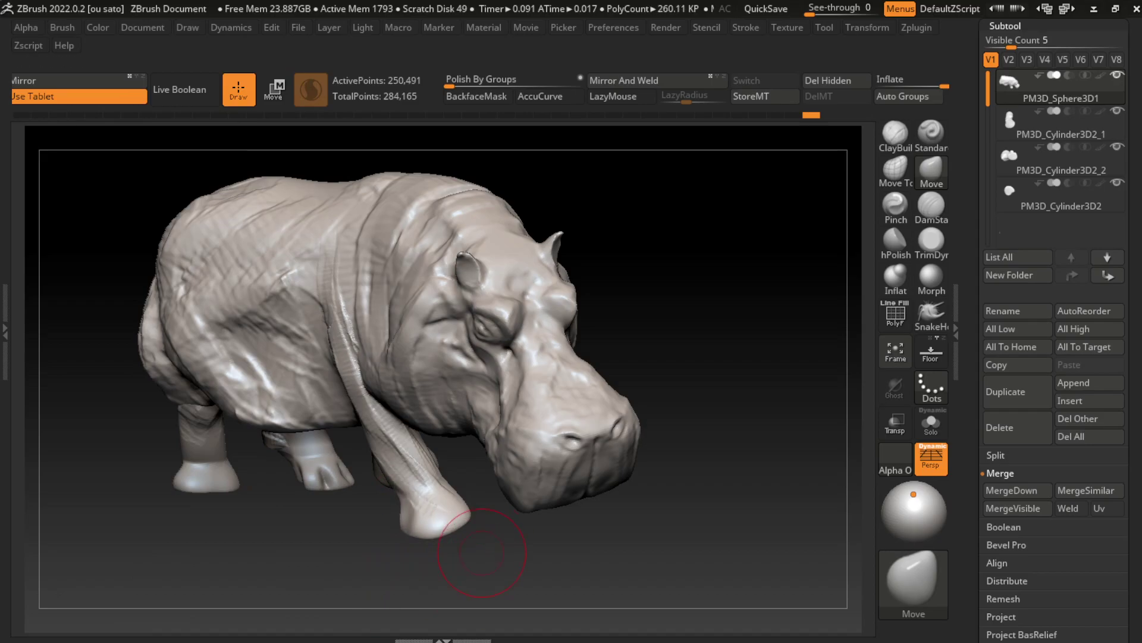
drag(497, 532, 462, 535)
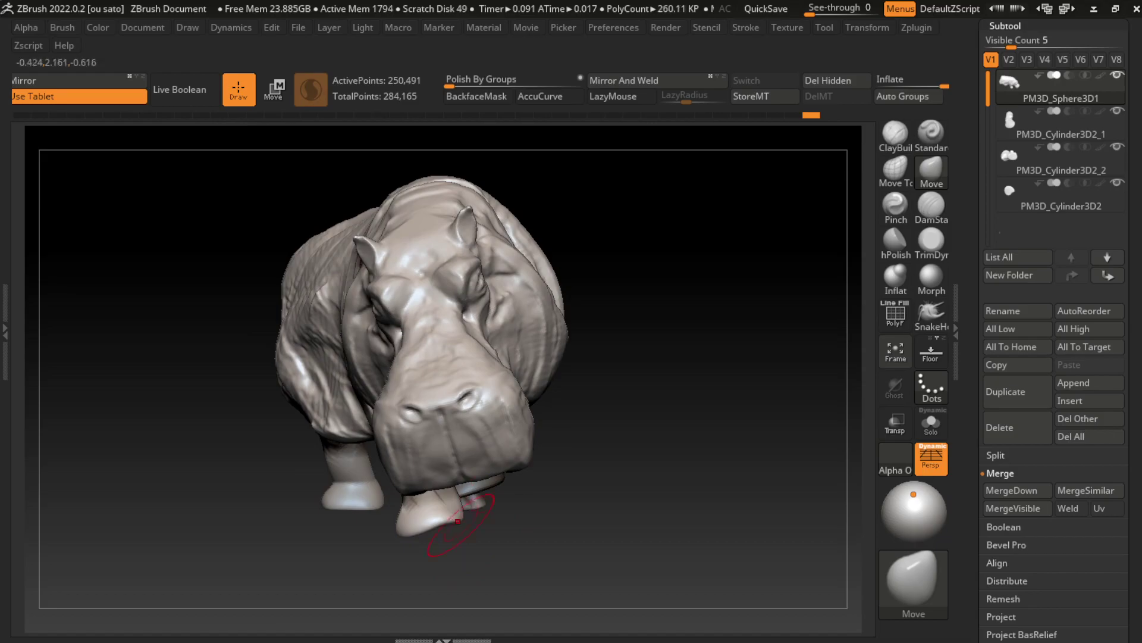
Build up clay on the front foot with ClayBuildup
key(b)
key(c)
key(b)
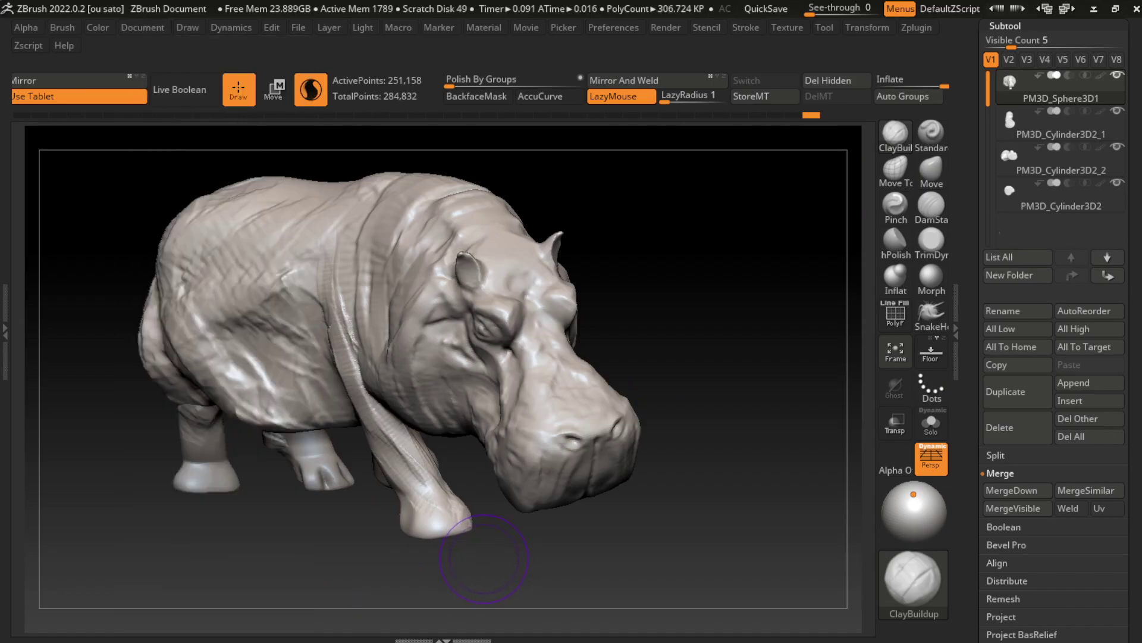
mouse_move(455, 515)
mouse_down()
mouse_move(404, 518)
mouse_move(412, 535)
mouse_up()
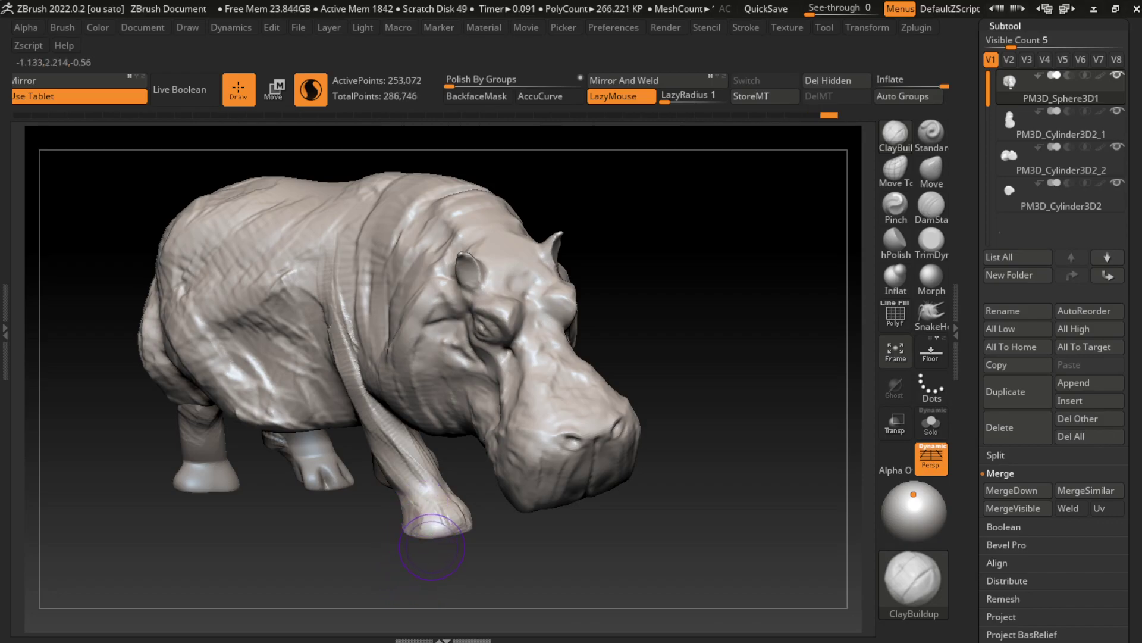
click(931, 205)
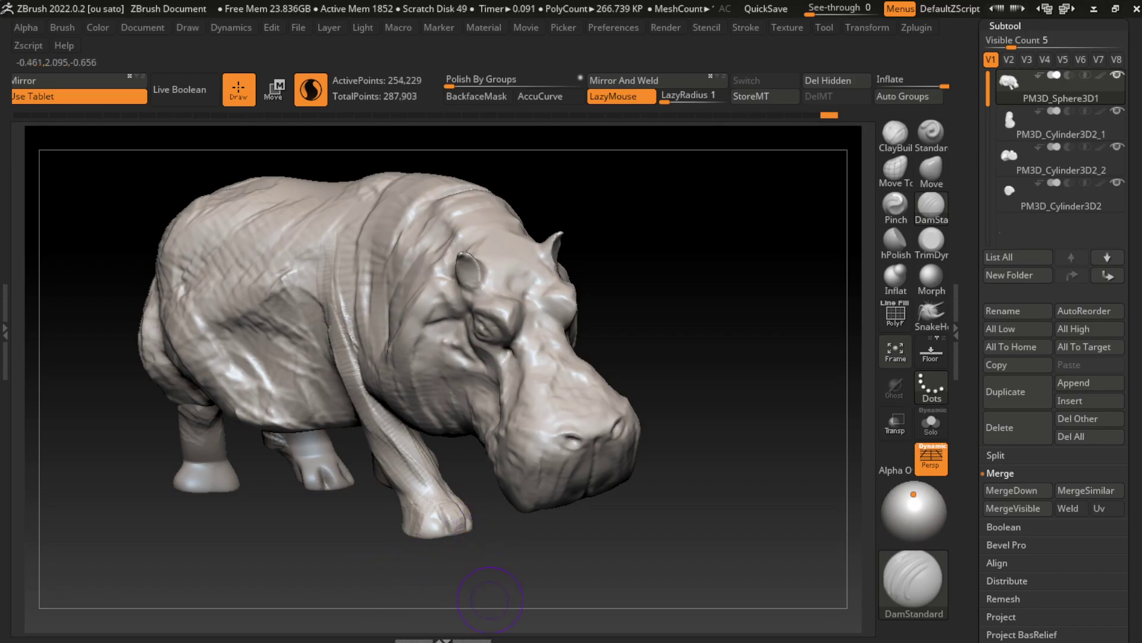
Move the PM3D_Cylinder3D2 leg piece lower and rotate it to a new angle with Transpose
alt+click(383, 510)
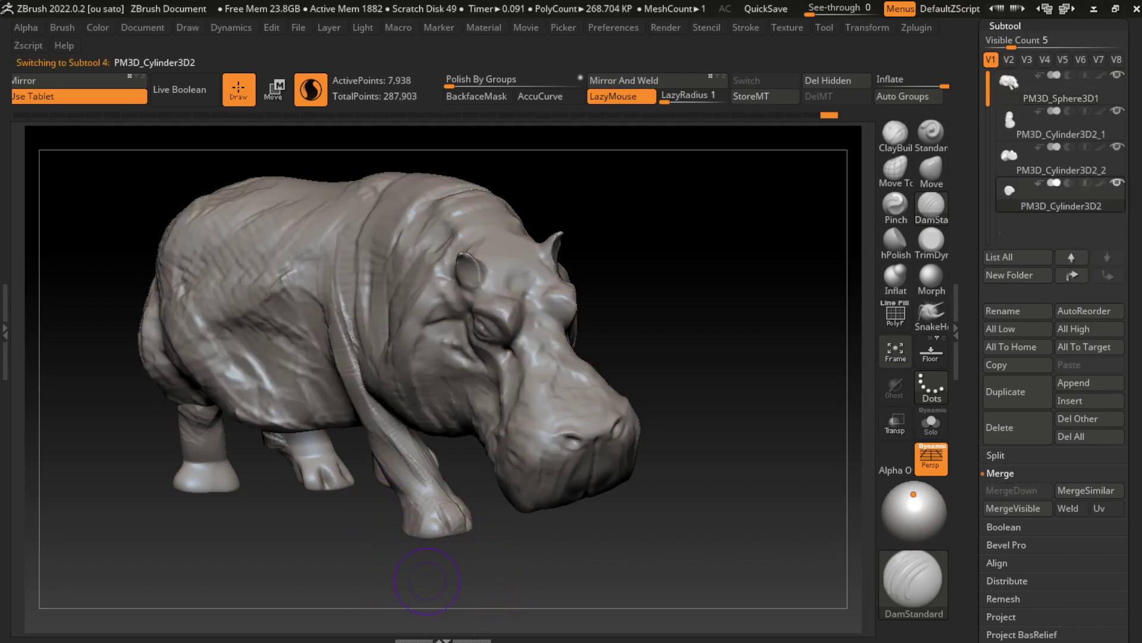
mouse_move(535, 535)
mouse_down()
mouse_move(586, 558)
mouse_move(589, 543)
mouse_move(614, 540)
mouse_up()
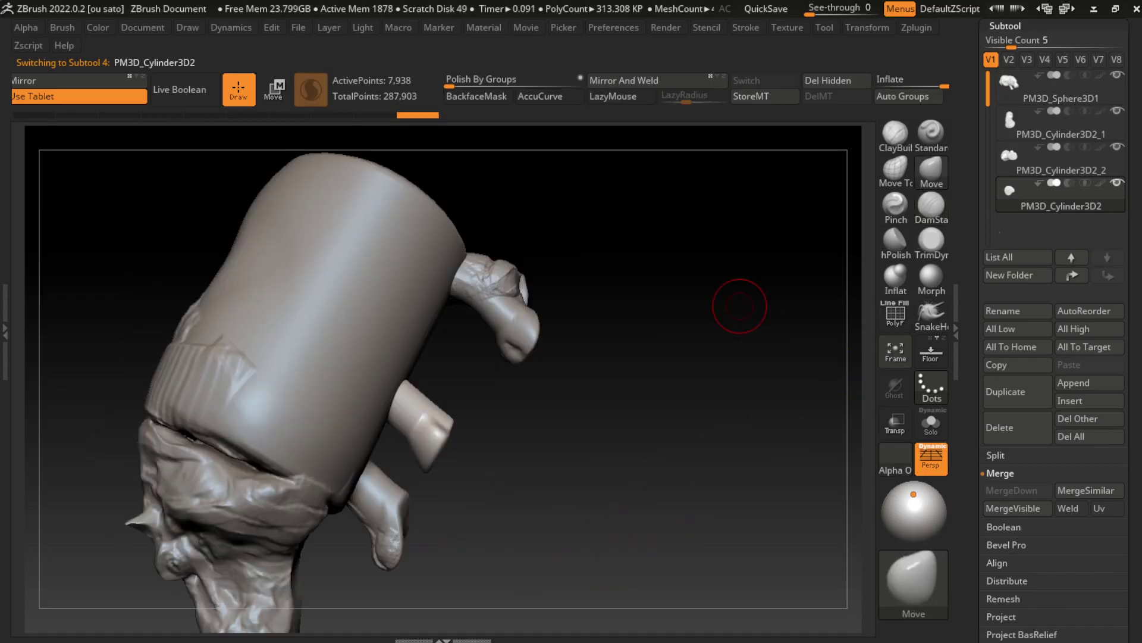
key(w)
drag(398, 412, 400, 444)
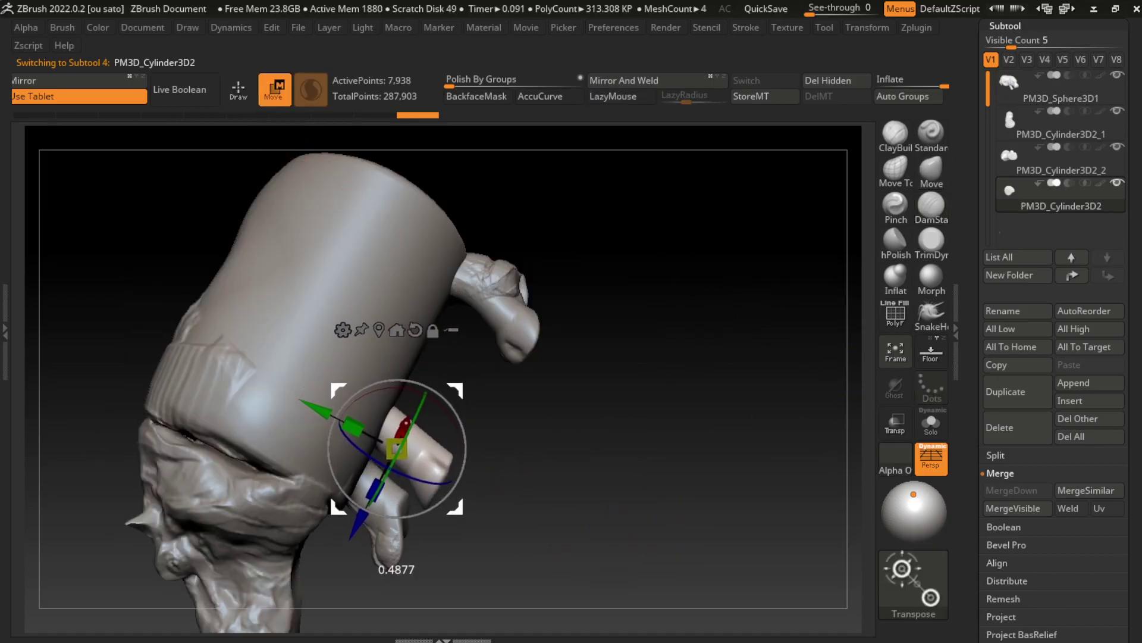
click(142, 27)
click(159, 583)
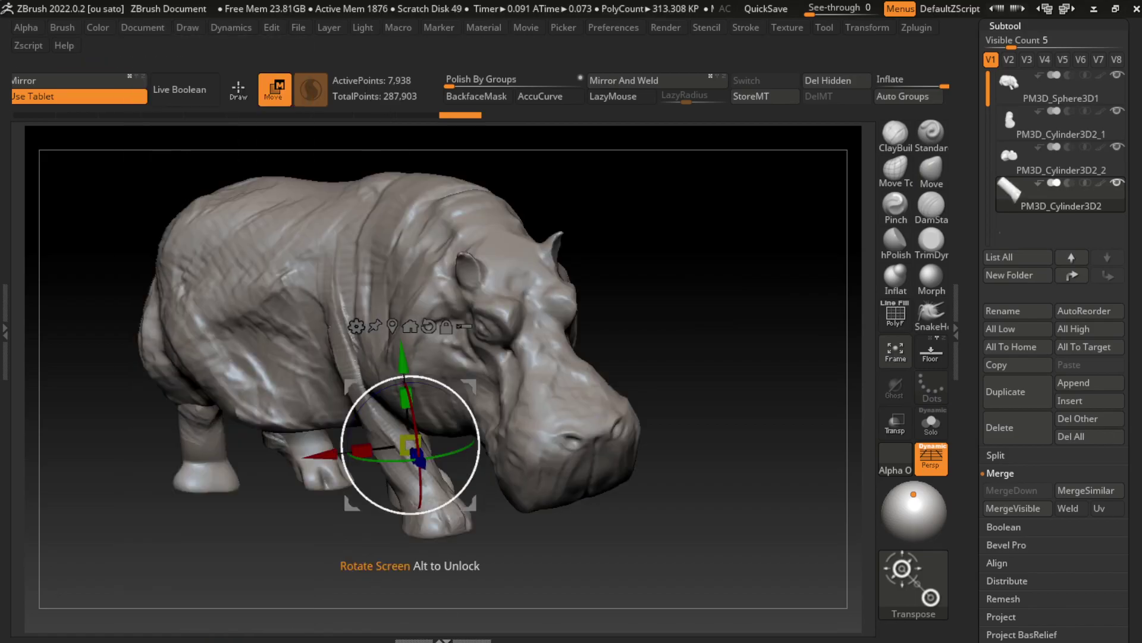
drag(479, 444, 464, 476)
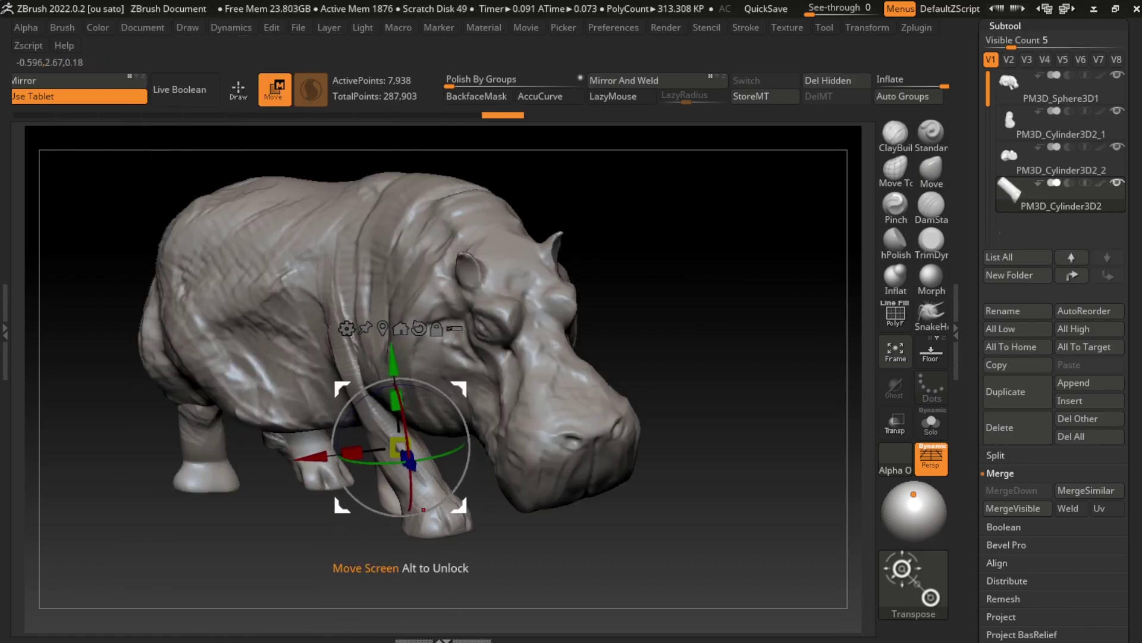
key(q)
Reshape the top of the front leg under the body with the Move brush
drag(530, 226, 696, 326)
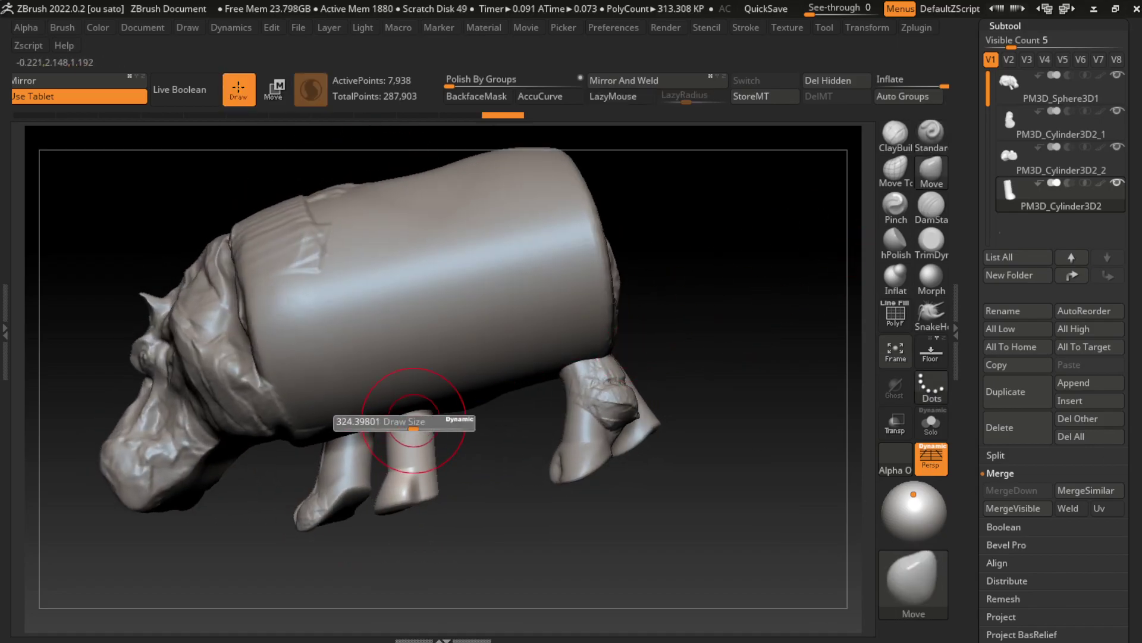
drag(393, 425, 386, 419)
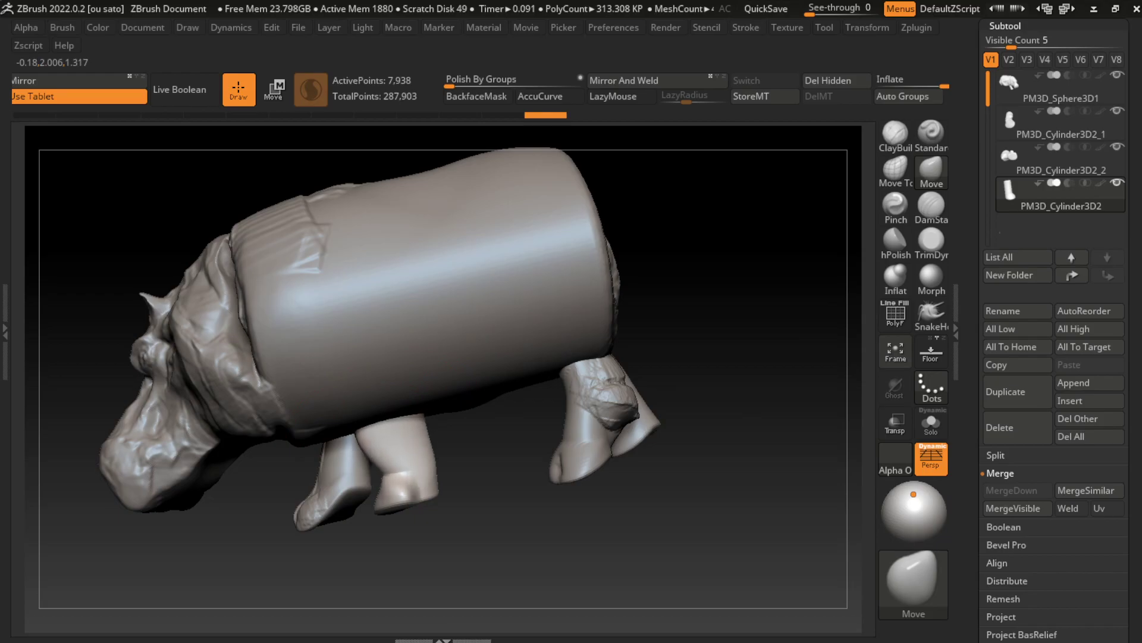
click(143, 27)
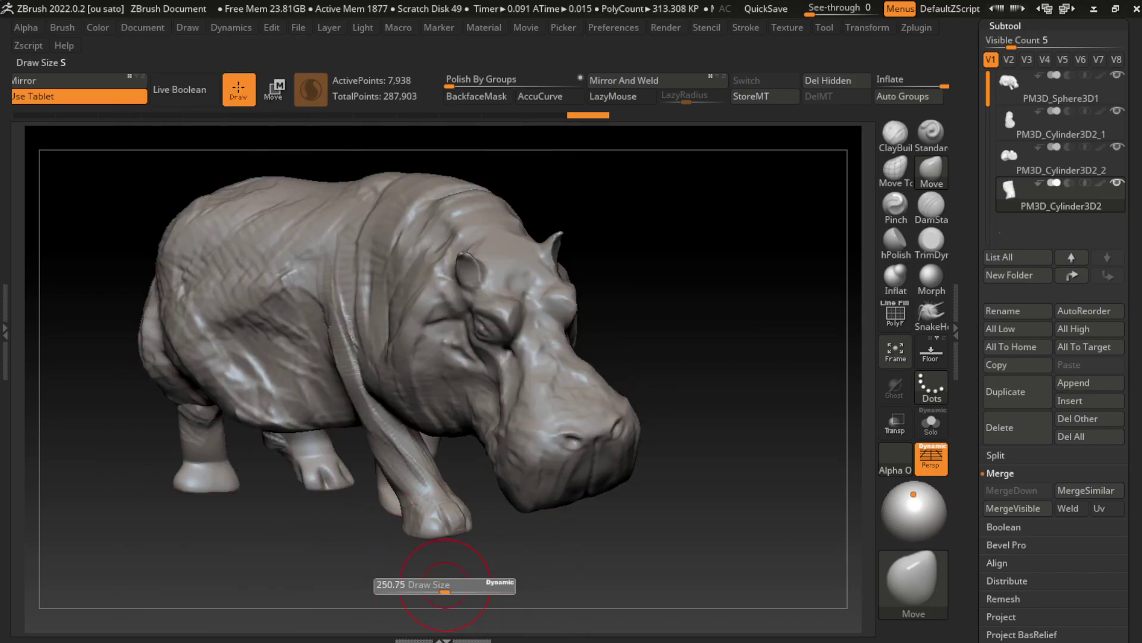
alt+click(315, 464)
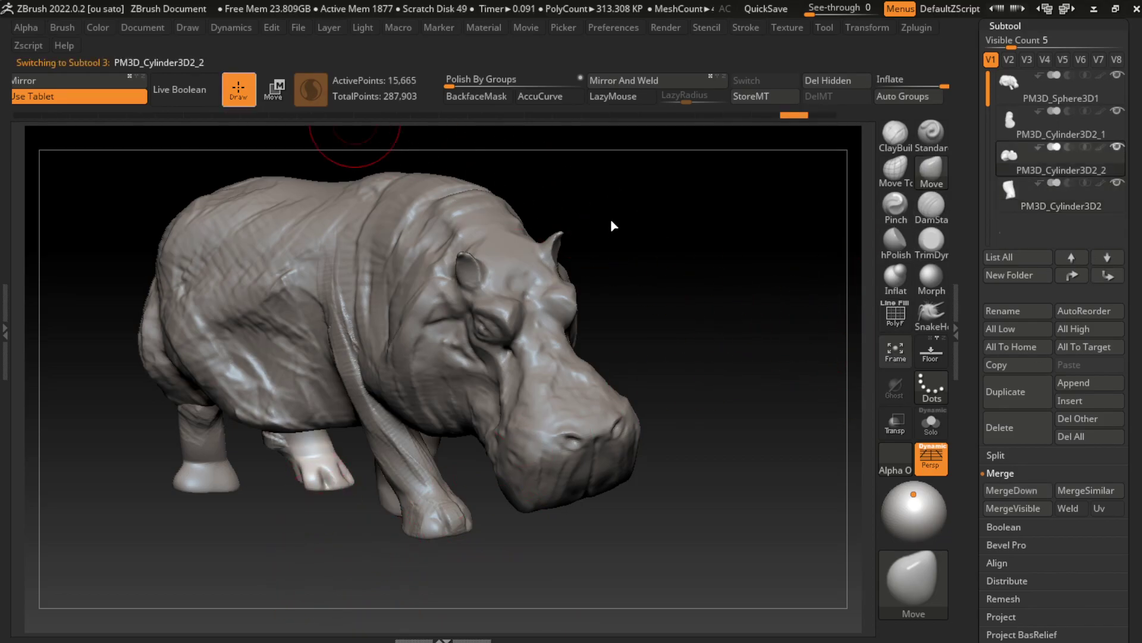
Nudge the PM3D_Cylinder3D2_2 hind leg down and left with Transpose Move
click(275, 90)
drag(714, 446, 744, 267)
drag(714, 417, 737, 386)
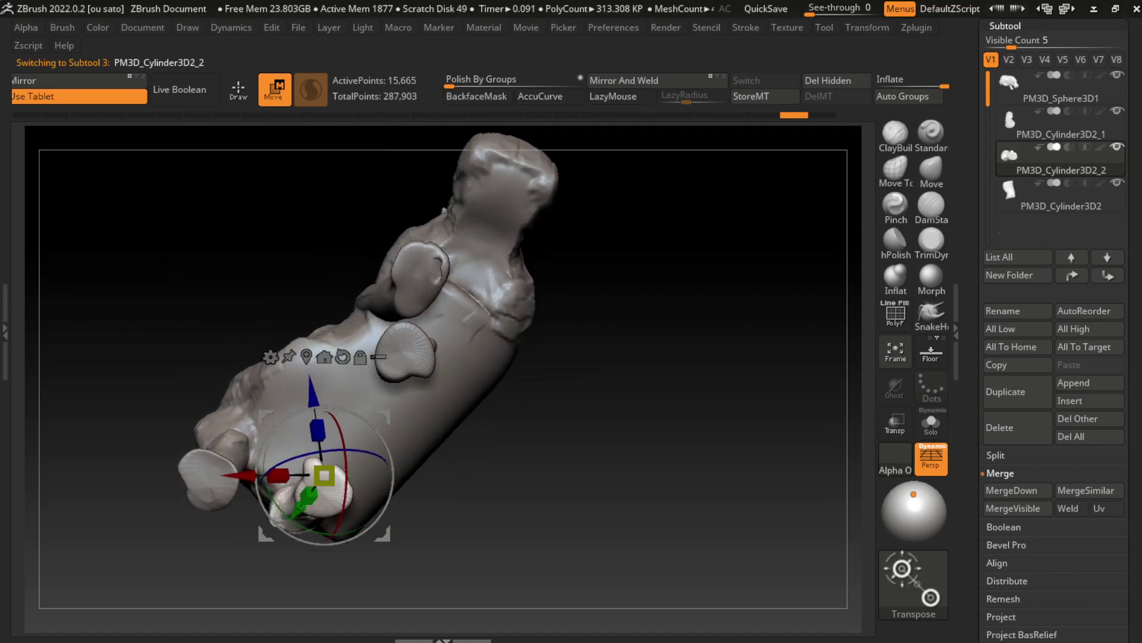
drag(325, 475, 311, 483)
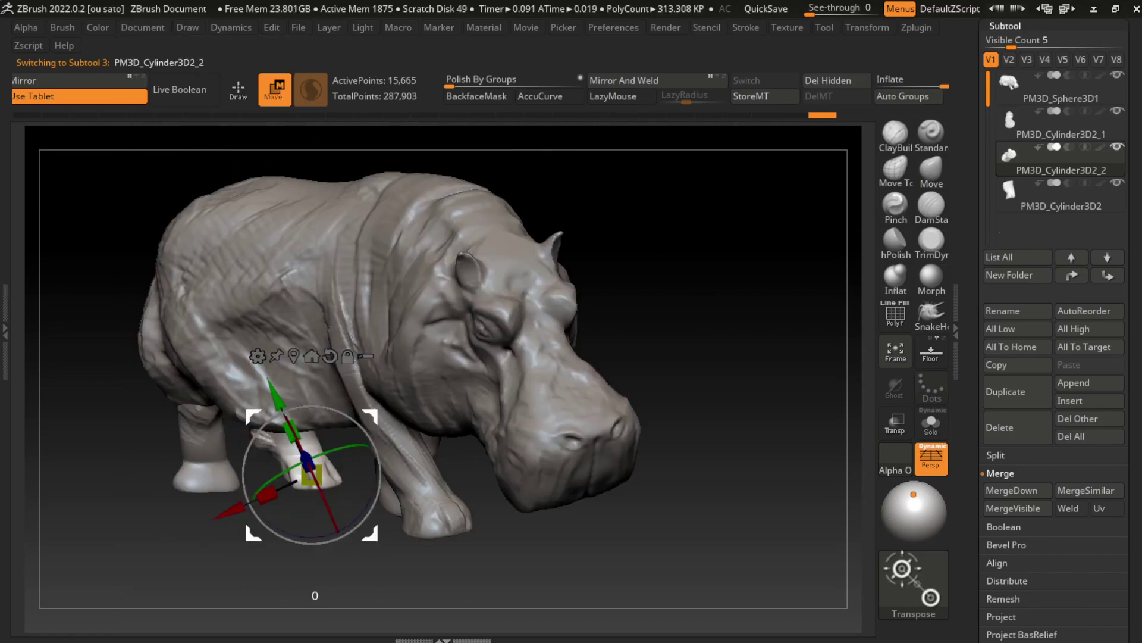
drag(311, 474, 315, 470)
Merge the PM3D_Cylinder3D2_1 leg into the hippo body with MergeDown and confirm
alt+click(201, 451)
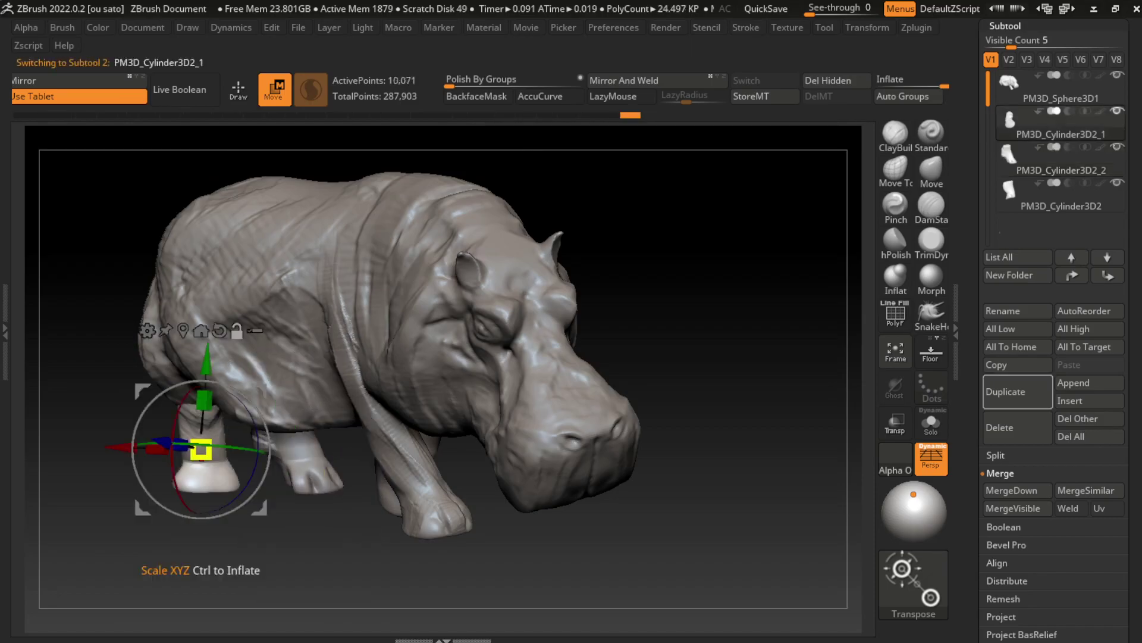
alt+click(423, 306)
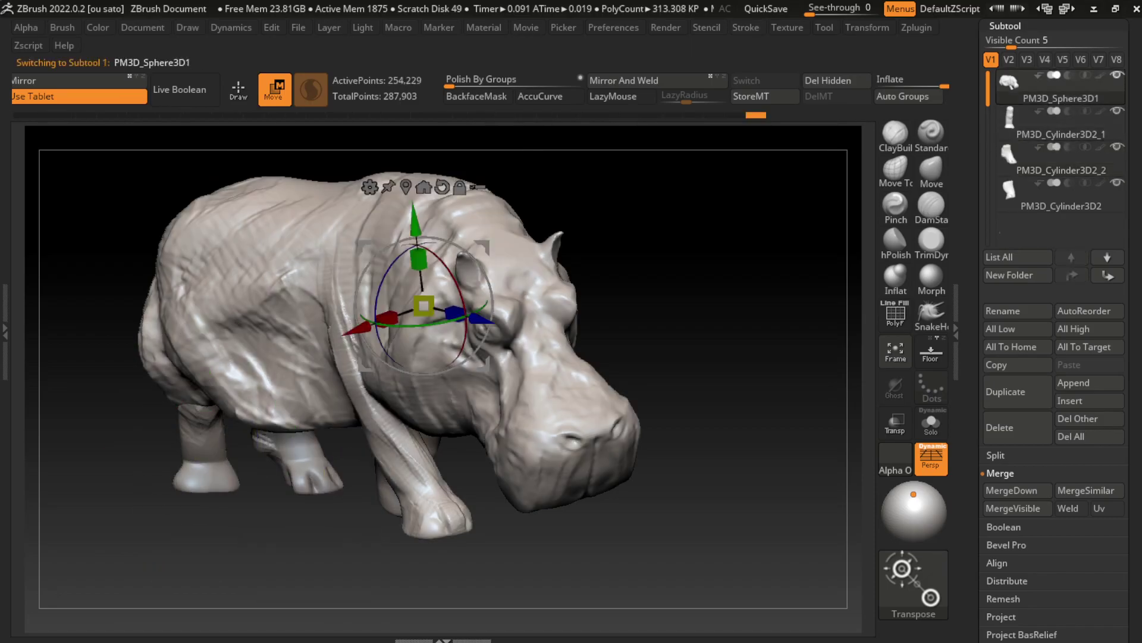
alt+click(197, 467)
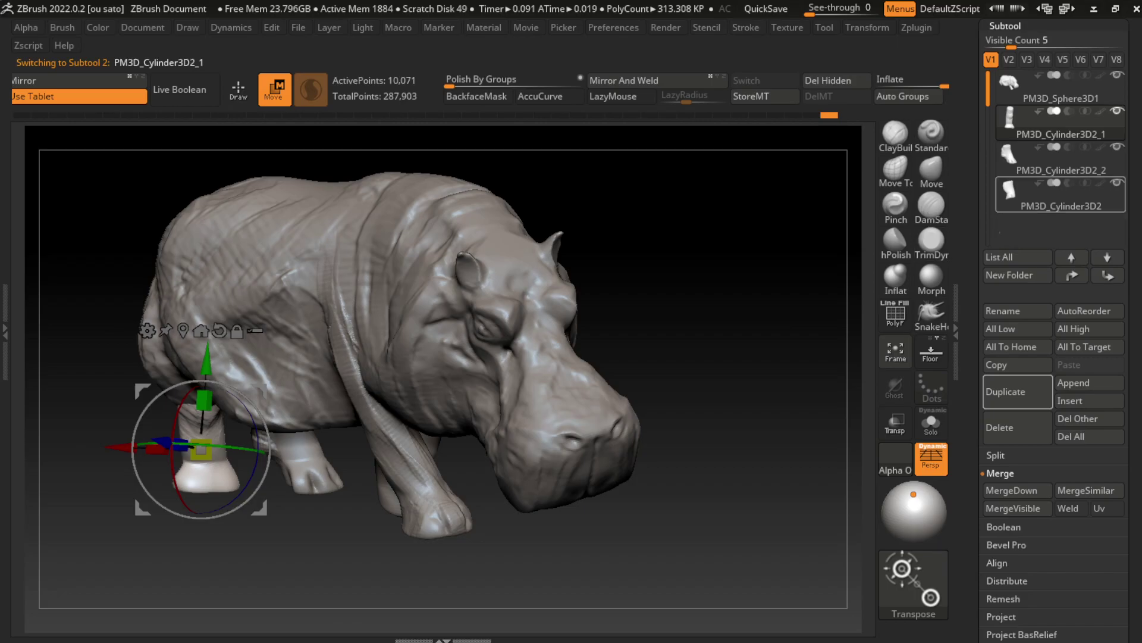
alt+click(423, 306)
click(1017, 427)
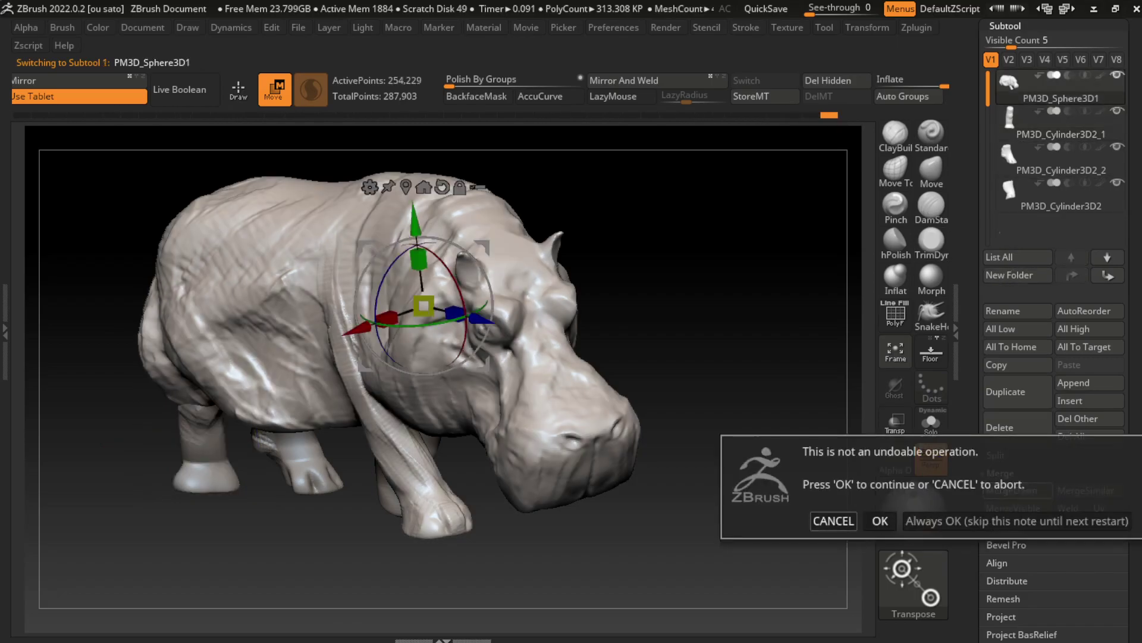
click(879, 520)
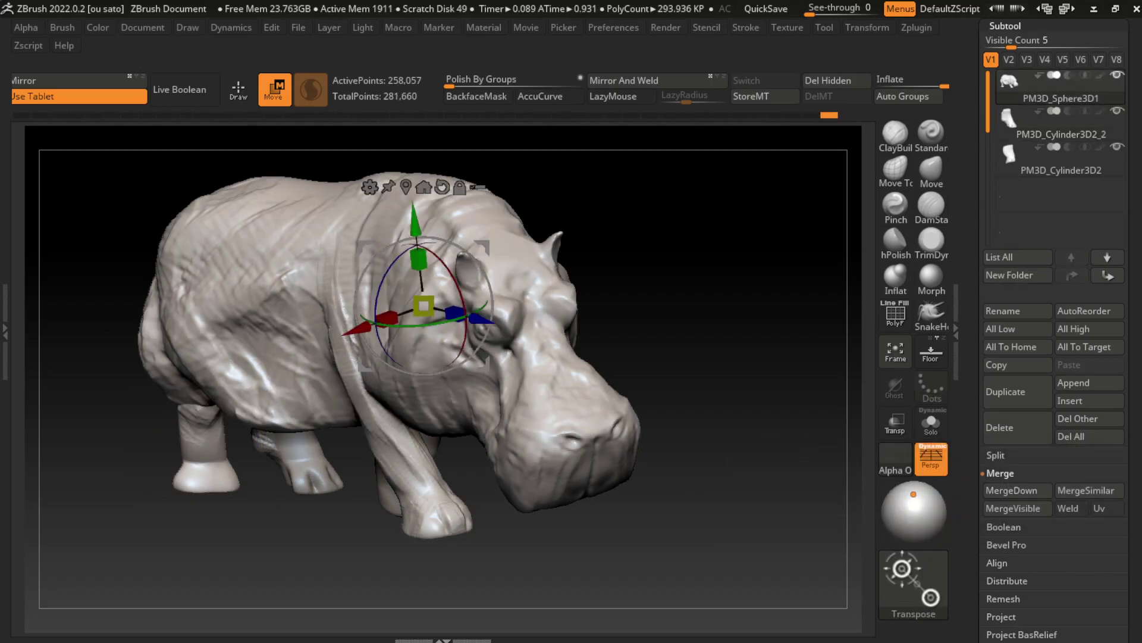
Reduce Draw Size to about 358 and blend the rear leg into the body with ClayBuildup
key(q)
key(s)
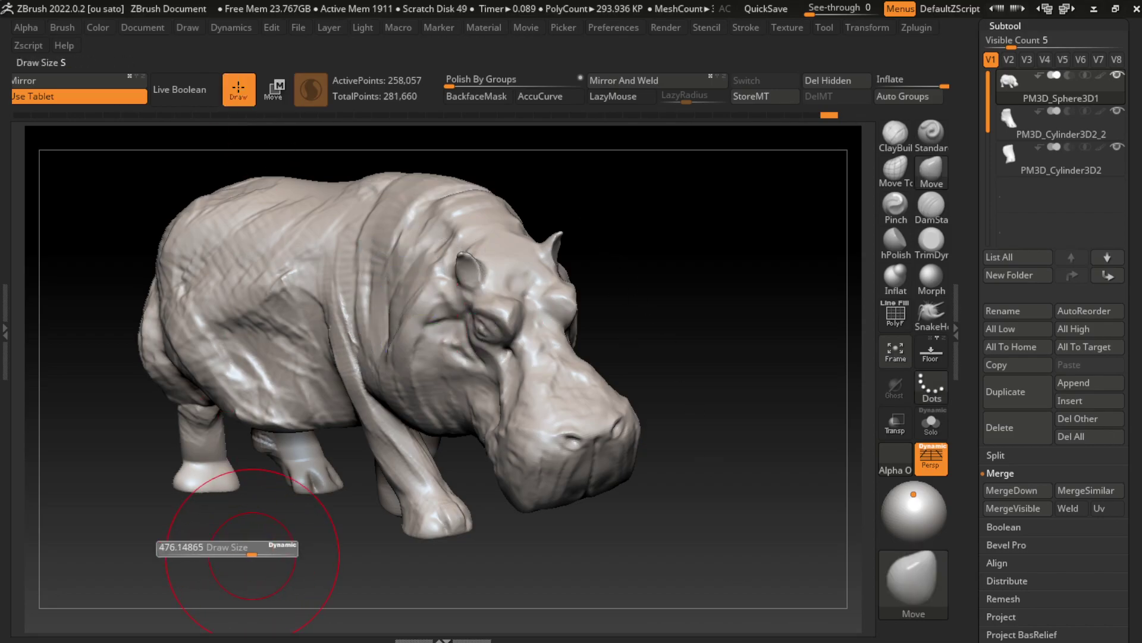
drag(270, 556, 238, 557)
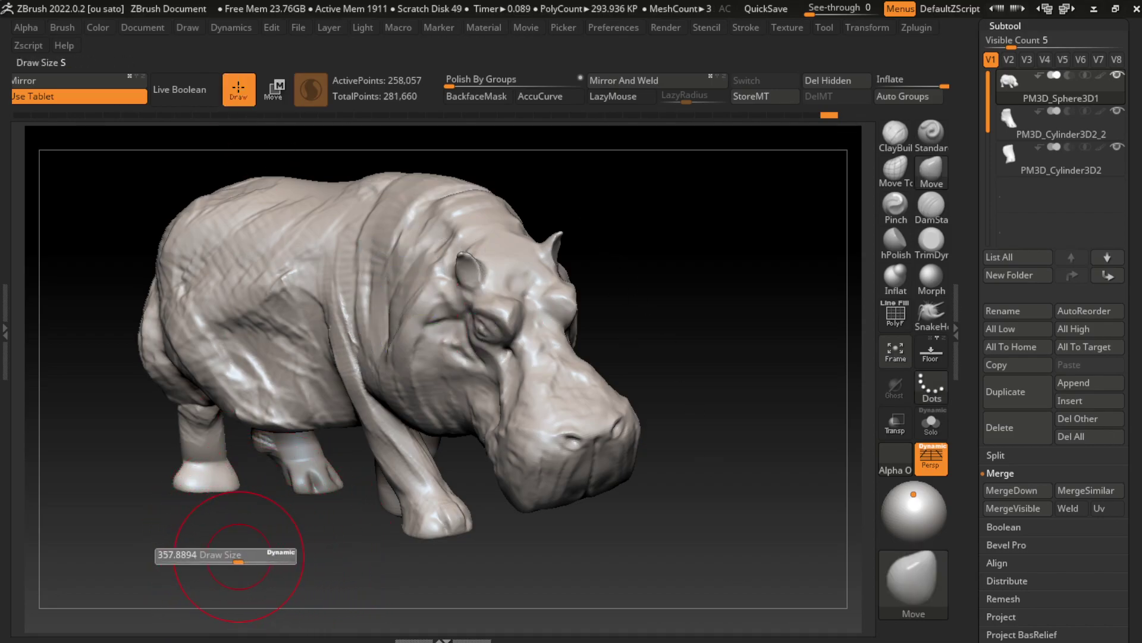
click(895, 134)
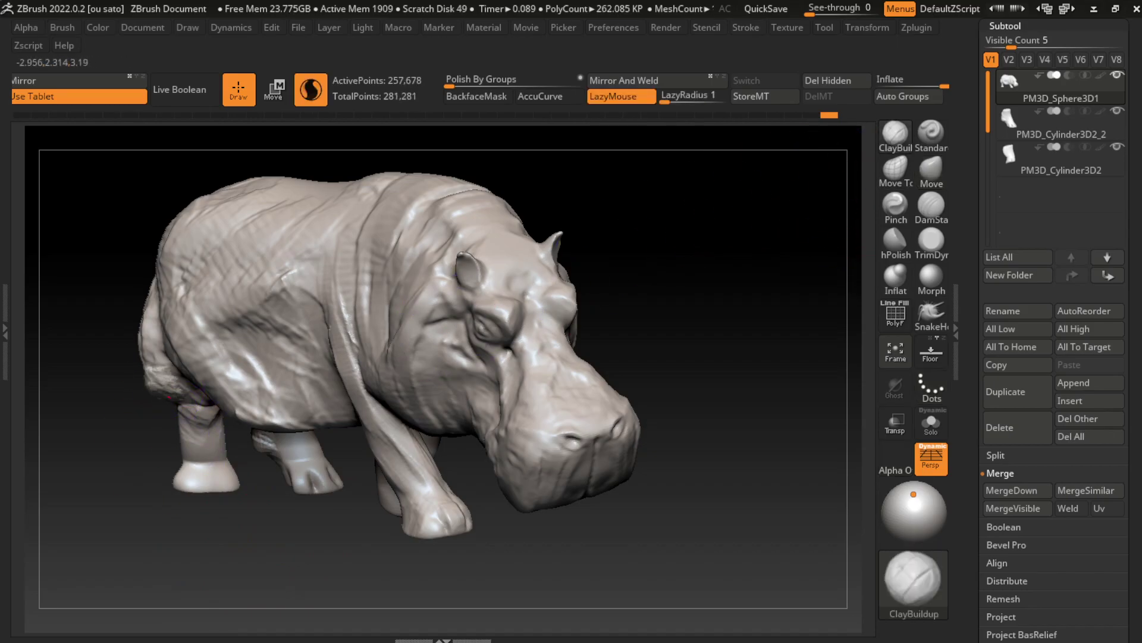
drag(170, 395, 197, 445)
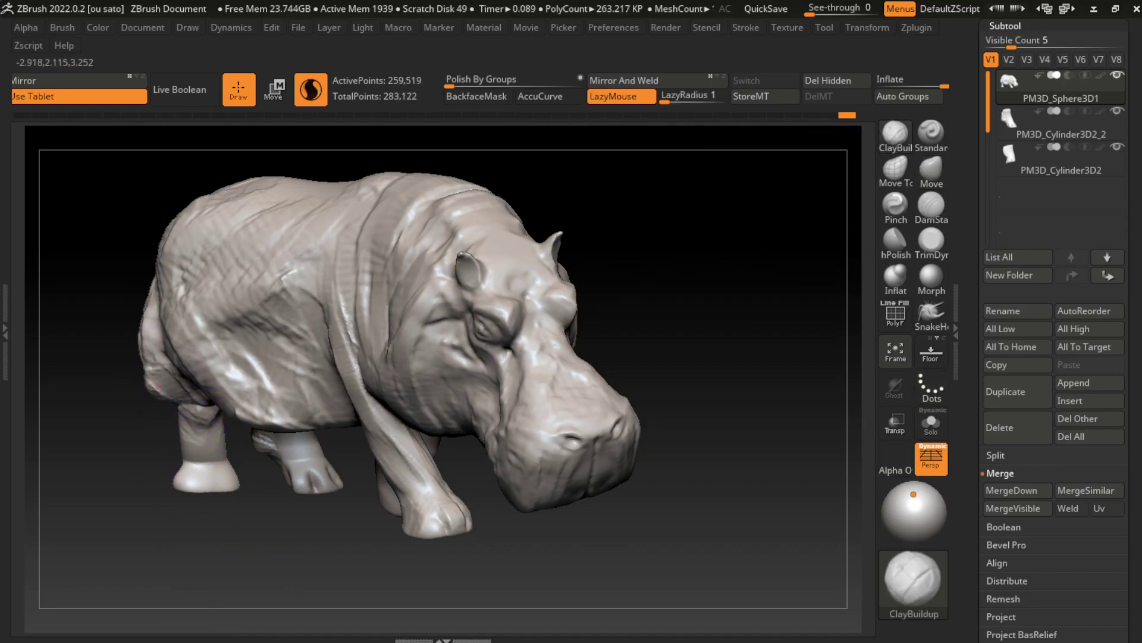
drag(205, 393, 197, 452)
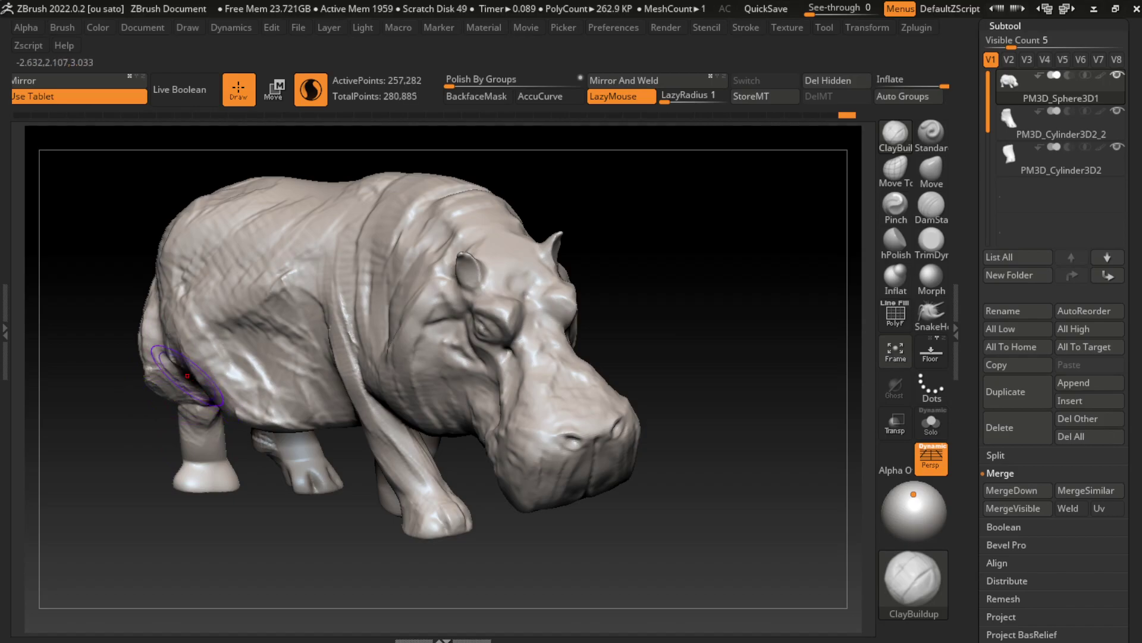
mouse_move(205, 387)
mouse_down()
mouse_move(246, 415)
mouse_move(279, 413)
mouse_up()
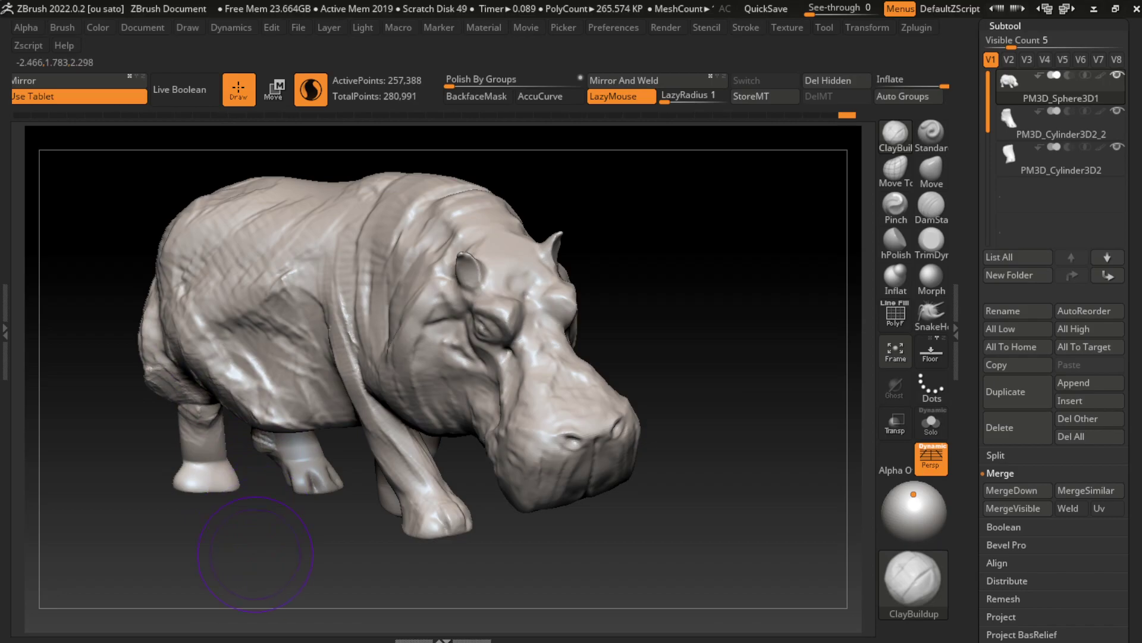
drag(190, 375, 268, 404)
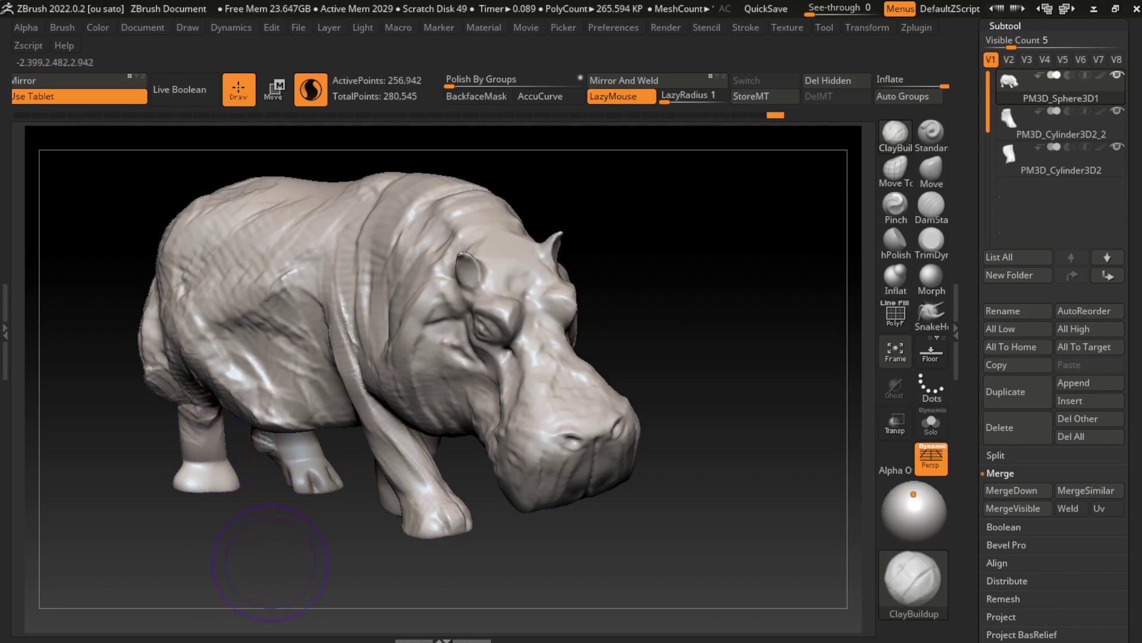
mouse_move(148, 565)
mouse_down()
mouse_move(202, 385)
mouse_move(229, 410)
mouse_up()
drag(250, 571, 658, 450)
Frame the hippo and build up the front shoulder and leg surface
key(l)
click(143, 28)
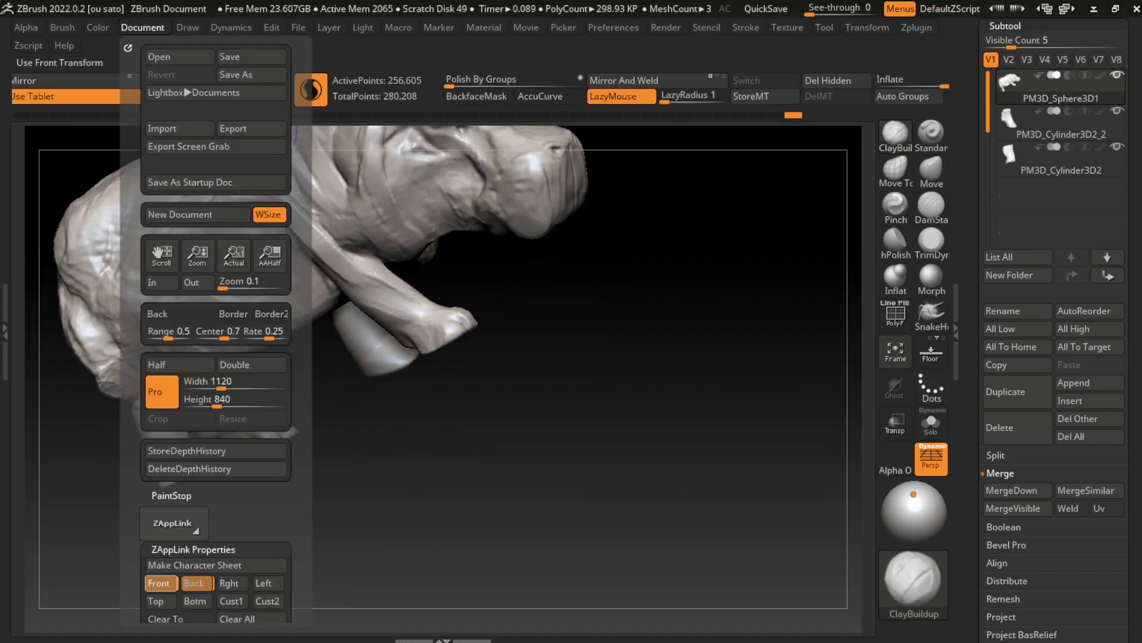
key(f)
drag(634, 538, 395, 425)
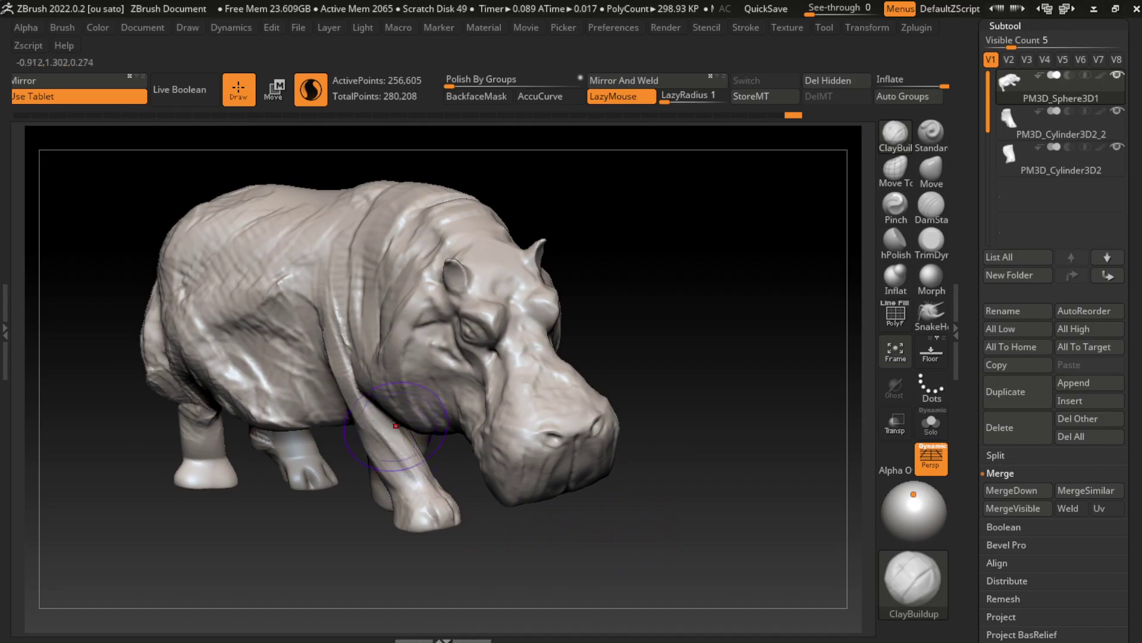
drag(333, 333, 356, 432)
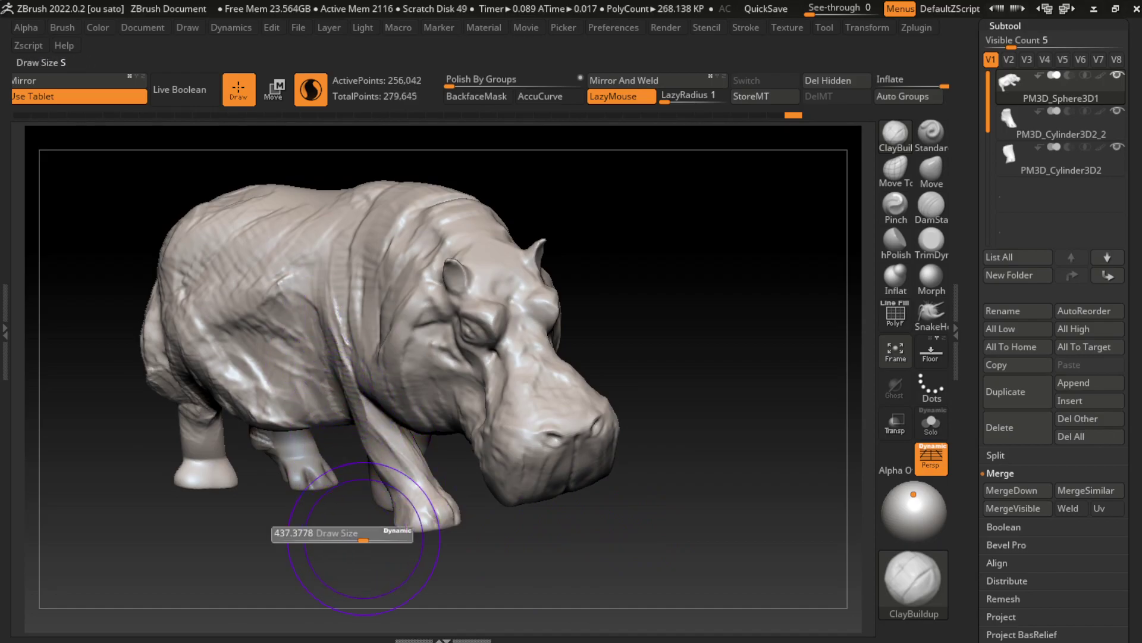
Build up and smooth the hind leg into the belly, and shape the front foot
key(b)
key(m)
key(v)
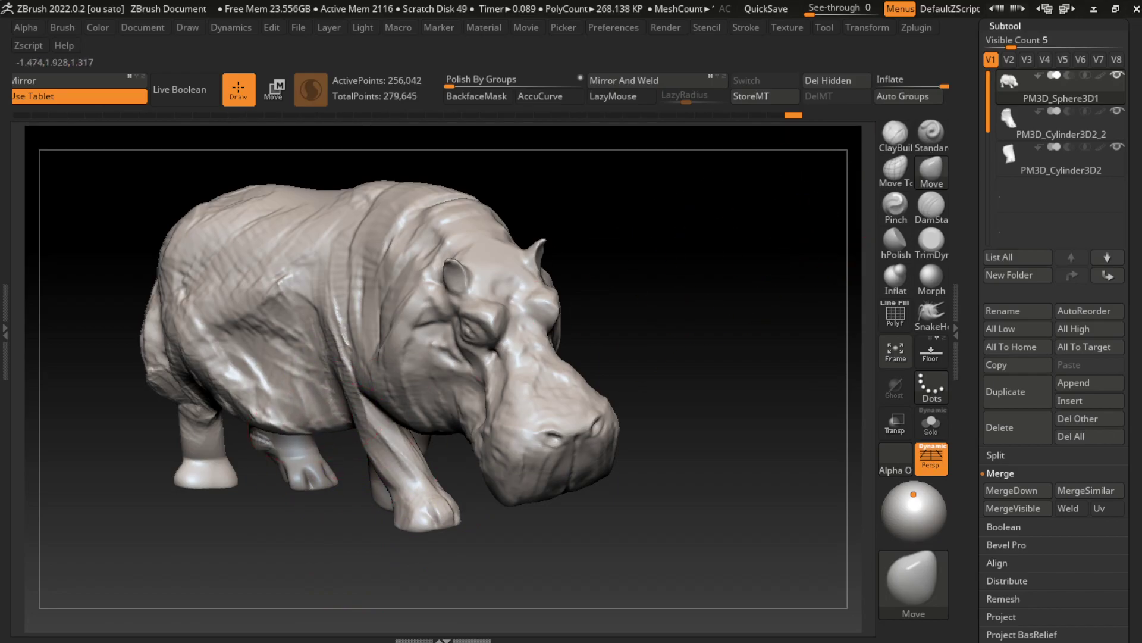
key(s)
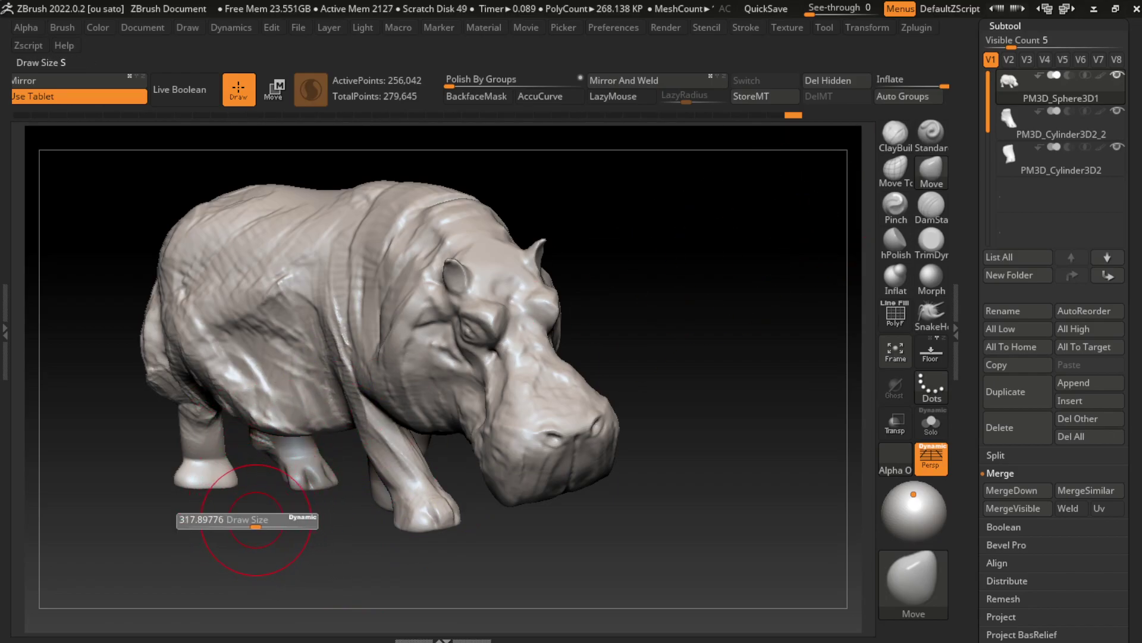
key(b)
key(c)
key(b)
mouse_move(250, 411)
shift+mouse_down()
mouse_move(238, 429)
mouse_move(235, 387)
shift+mouse_up()
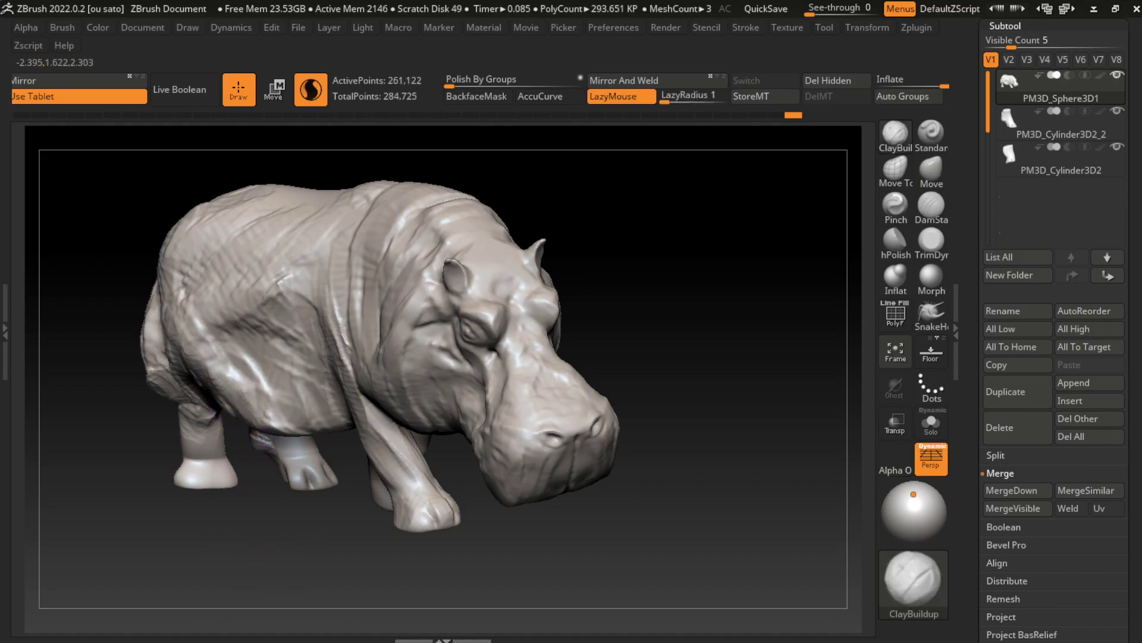
mouse_move(262, 422)
mouse_down()
mouse_move(244, 387)
mouse_move(256, 423)
mouse_up()
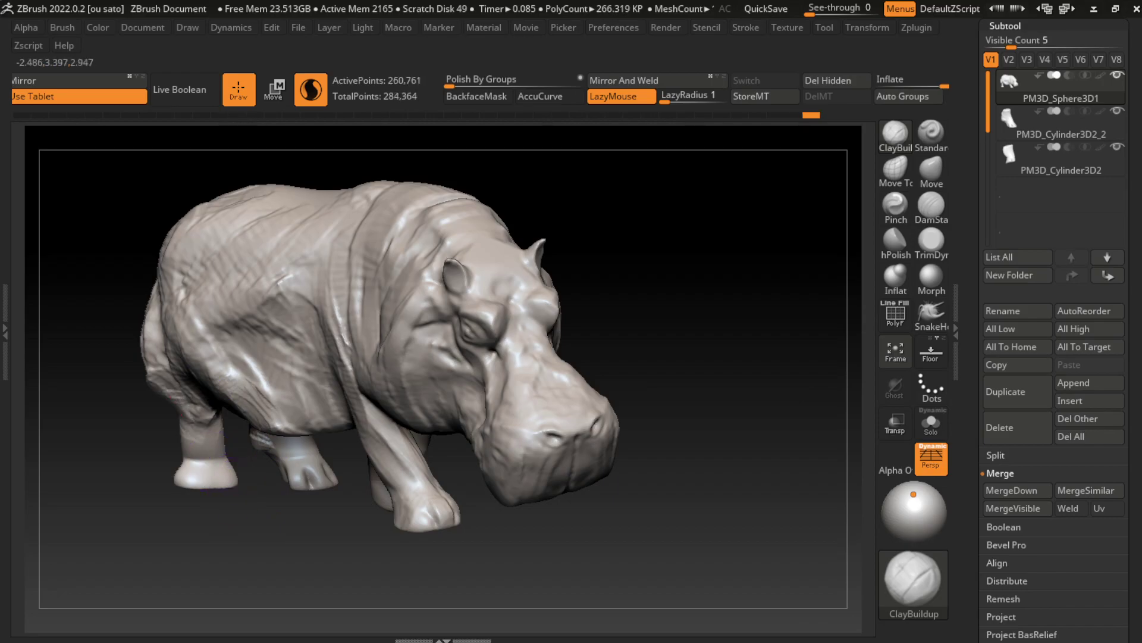
shift+drag(187, 440, 181, 396)
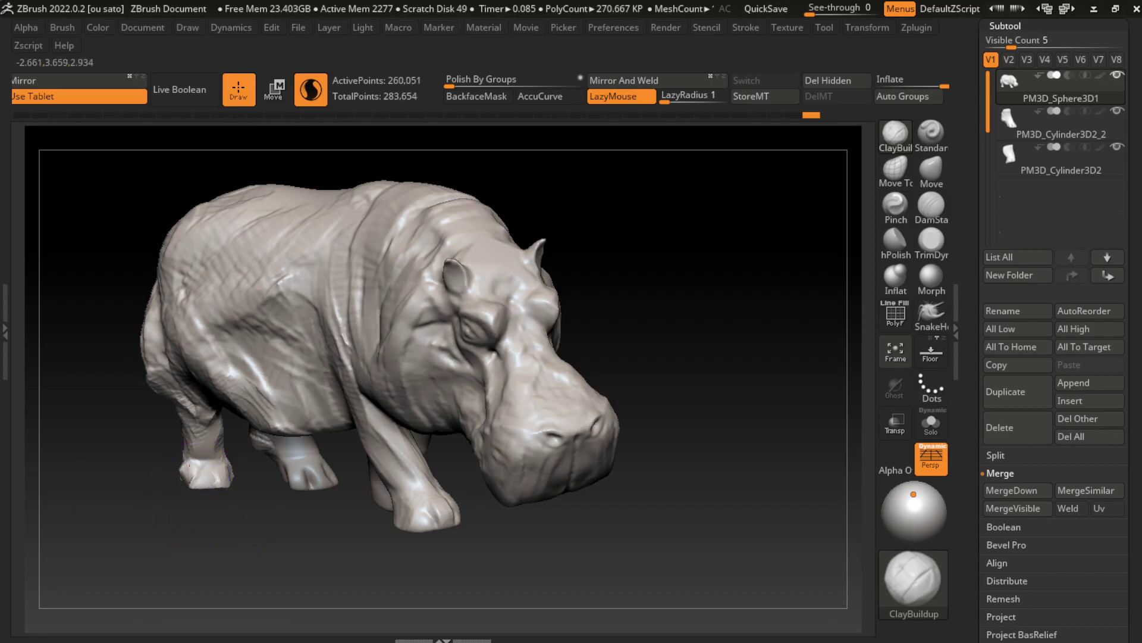
drag(186, 470, 200, 472)
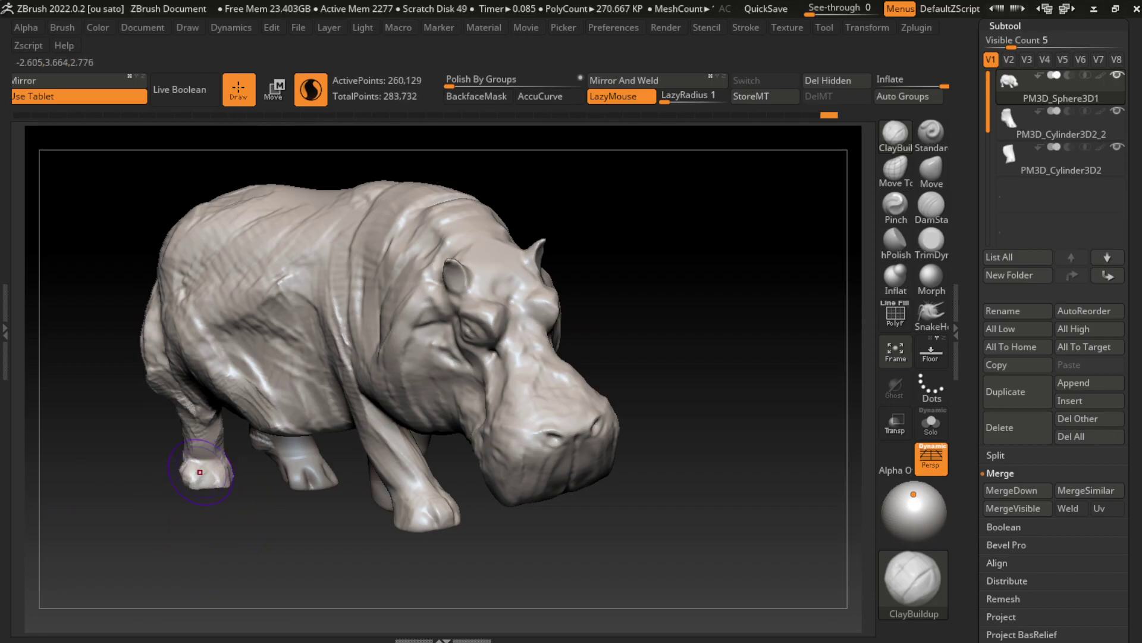
Refine the front foot's shape on the separate front leg piece
alt+click(316, 489)
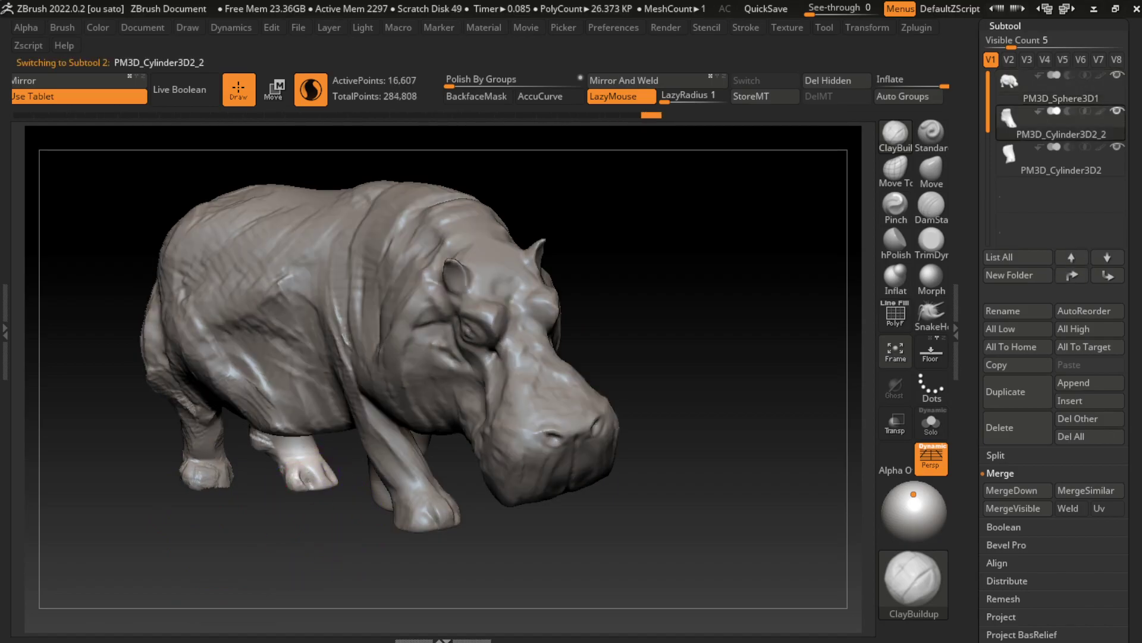
mouse_move(297, 479)
mouse_down()
mouse_move(312, 526)
mouse_move(305, 492)
mouse_up()
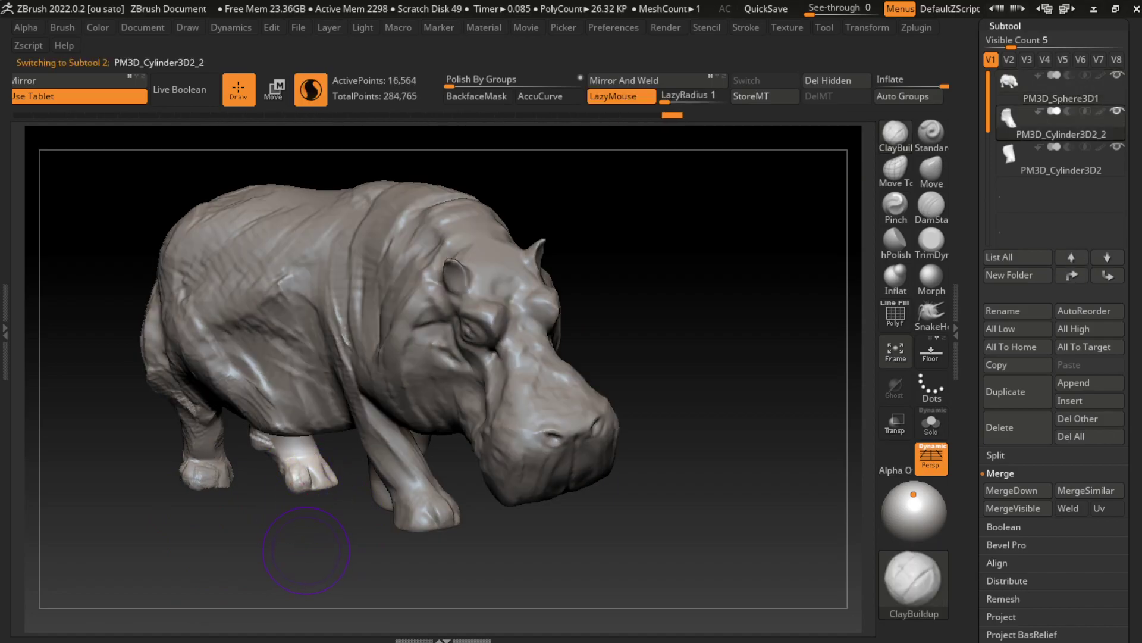
drag(262, 445, 268, 464)
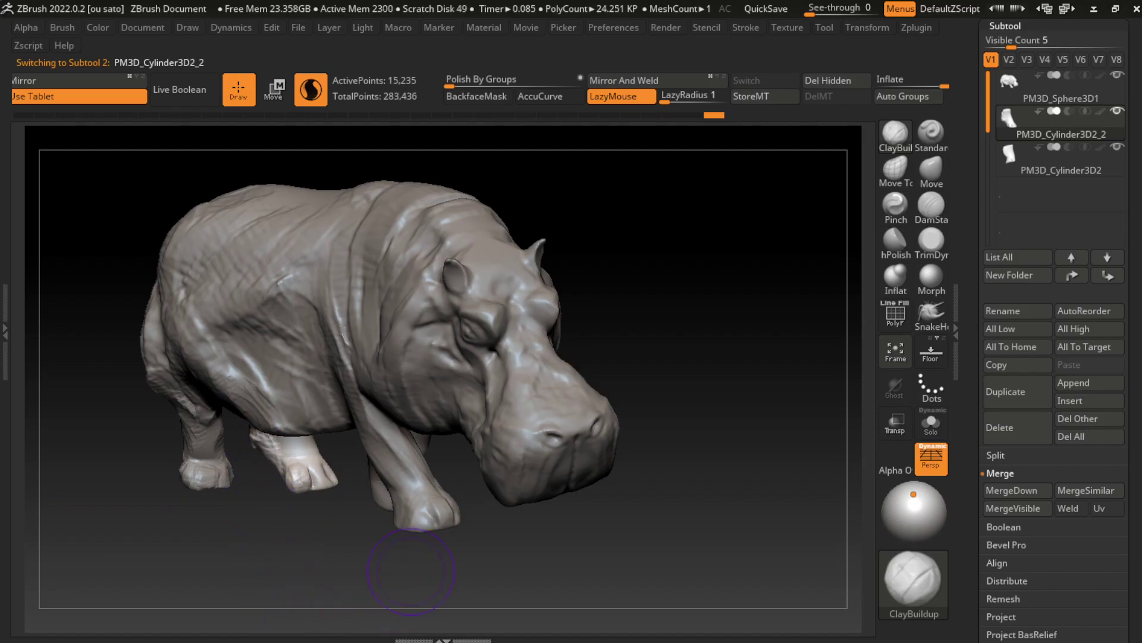
alt+click(423, 501)
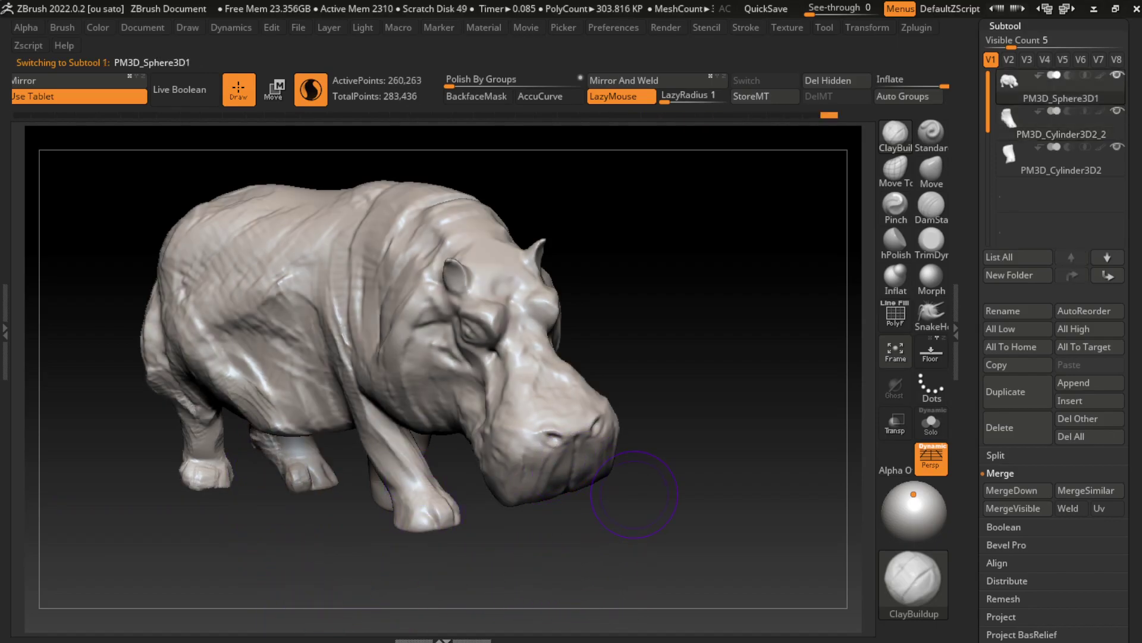
Build up clay on the belly and top of the front leg where they meet
mouse_move(672, 476)
mouse_down()
mouse_move(757, 461)
mouse_move(739, 468)
mouse_up()
key(s)
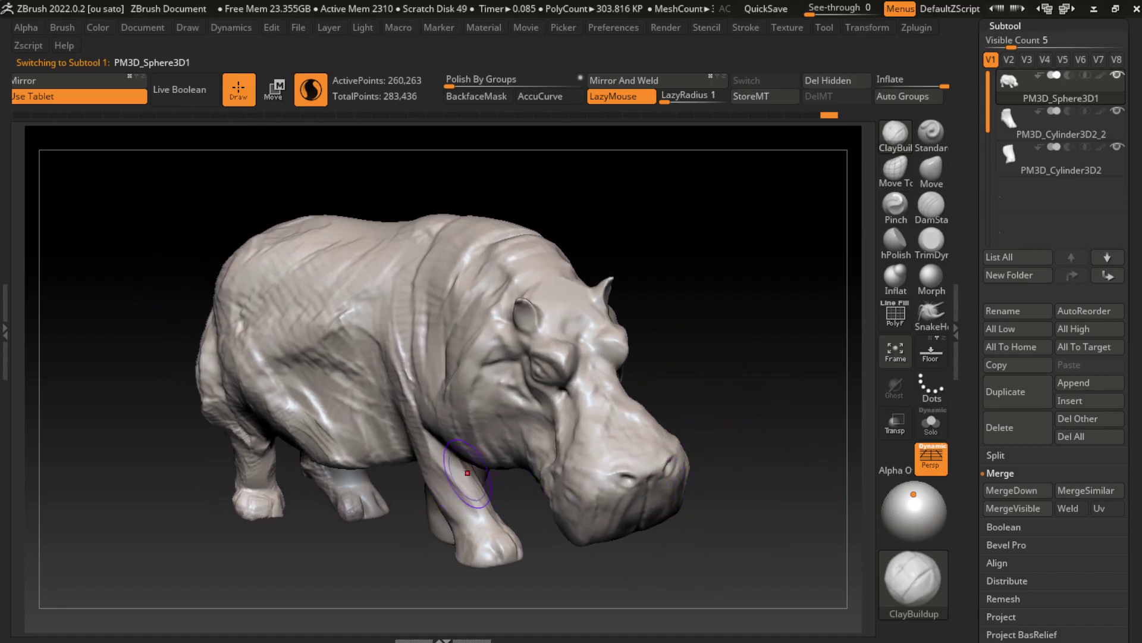
drag(419, 431, 417, 384)
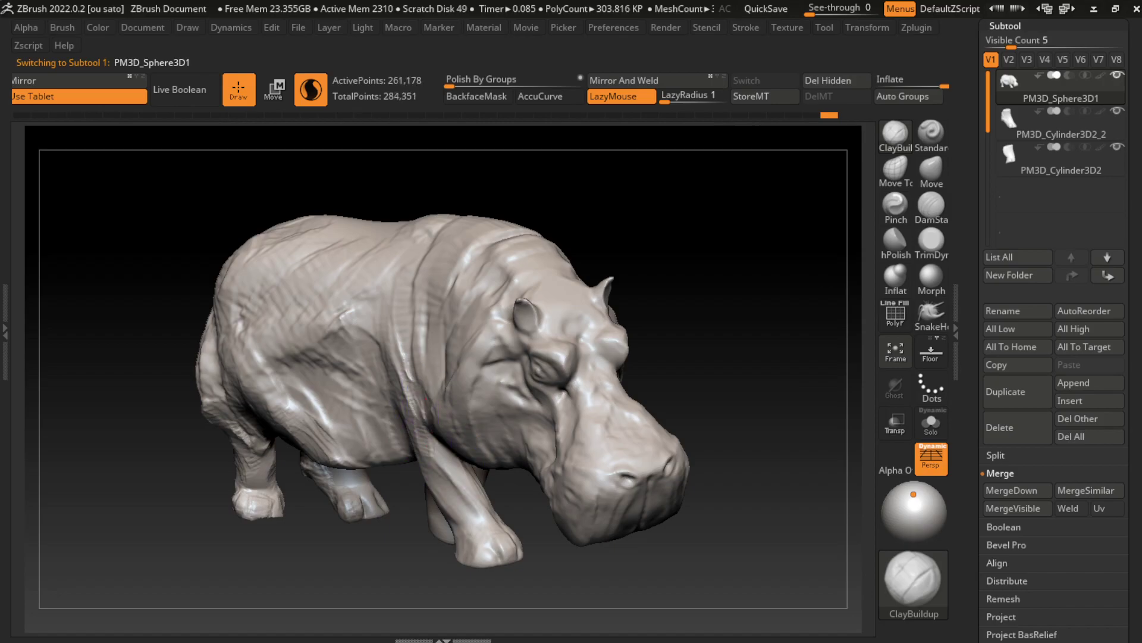
drag(427, 422, 424, 369)
key(s)
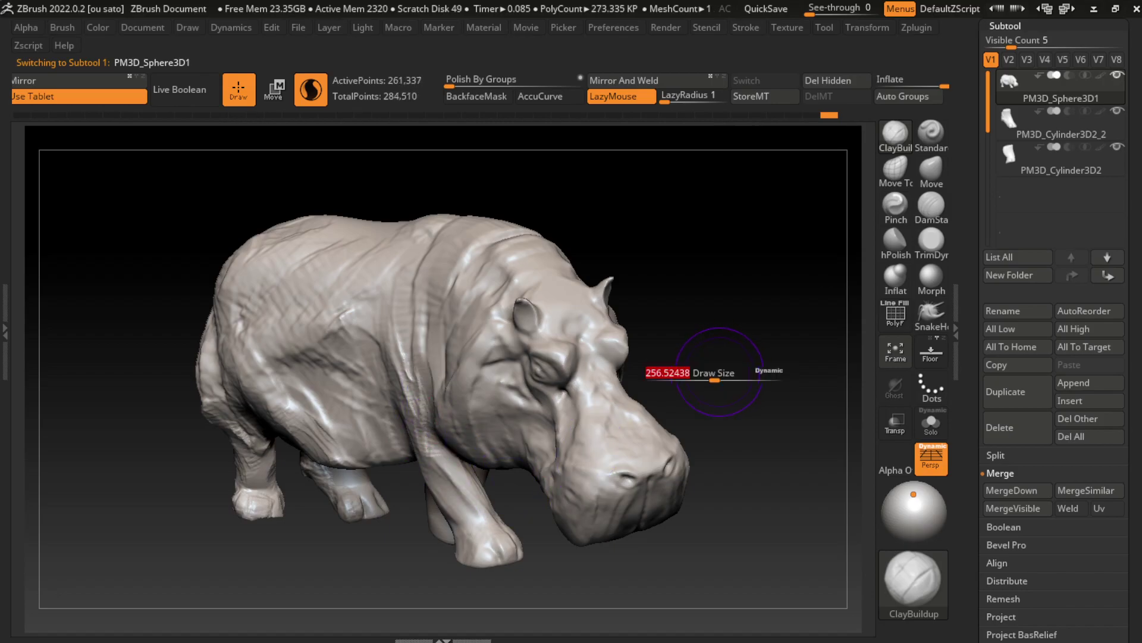
mouse_move(490, 472)
mouse_down()
mouse_move(481, 464)
mouse_move(523, 512)
mouse_up()
mouse_move(544, 581)
mouse_down()
mouse_move(514, 485)
mouse_move(500, 487)
mouse_up()
key(s)
mouse_move(452, 416)
mouse_down()
mouse_move(506, 478)
mouse_move(488, 470)
mouse_up()
Alternate DamStandard and ClayBuildup to add folds across the head, neck and side of the snout
click(142, 27)
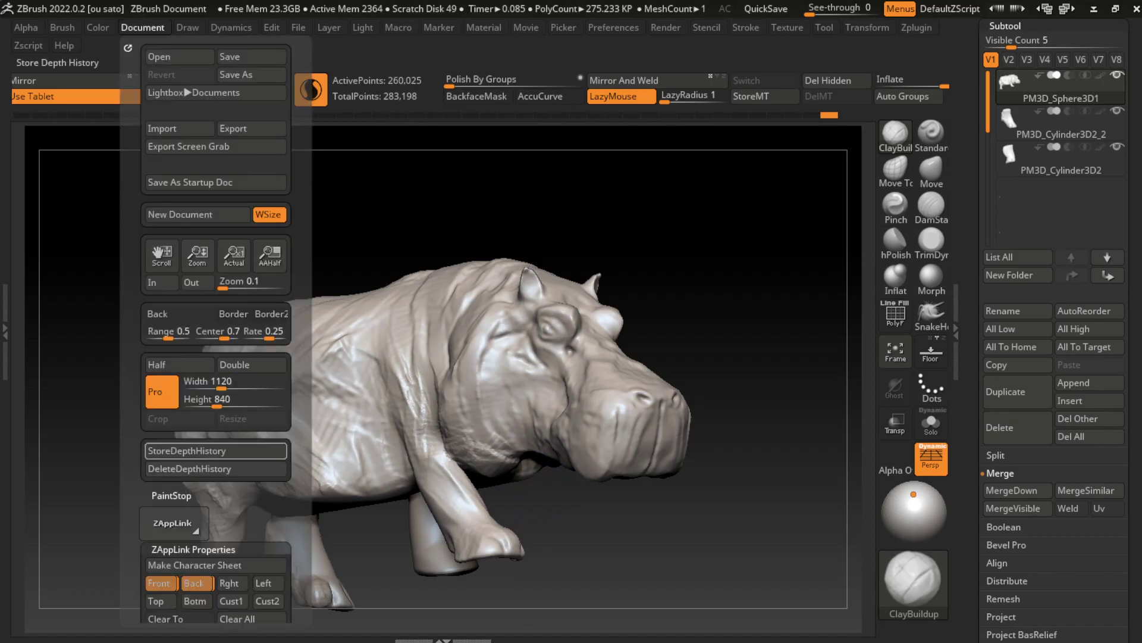
click(158, 583)
mouse_move(636, 560)
mouse_down()
mouse_move(751, 454)
mouse_move(744, 461)
mouse_up()
key(s)
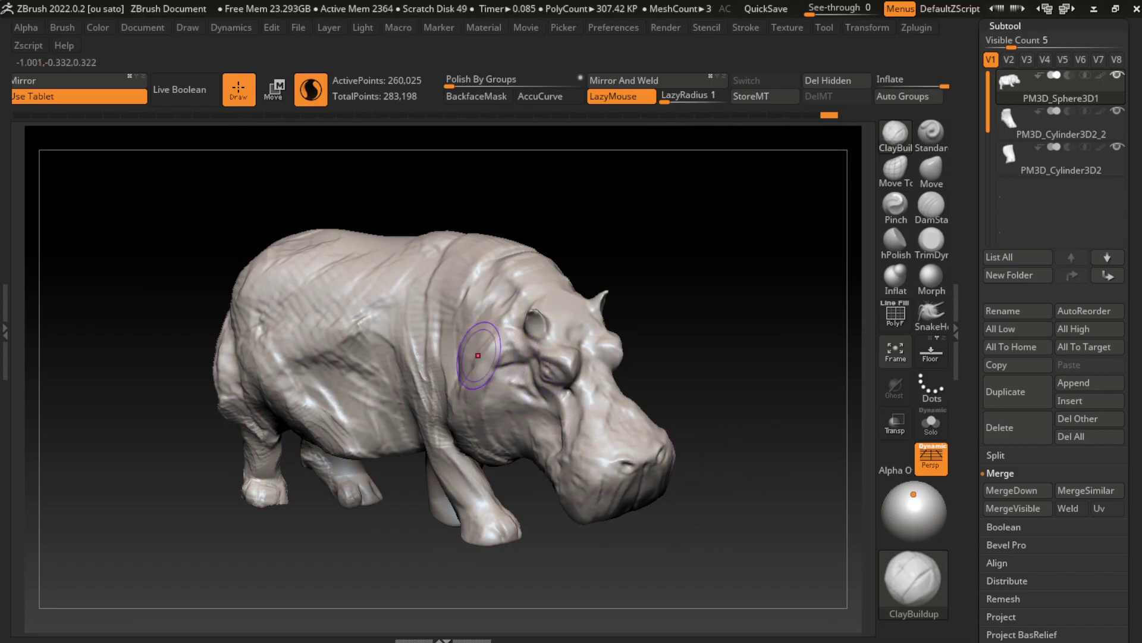
click(932, 205)
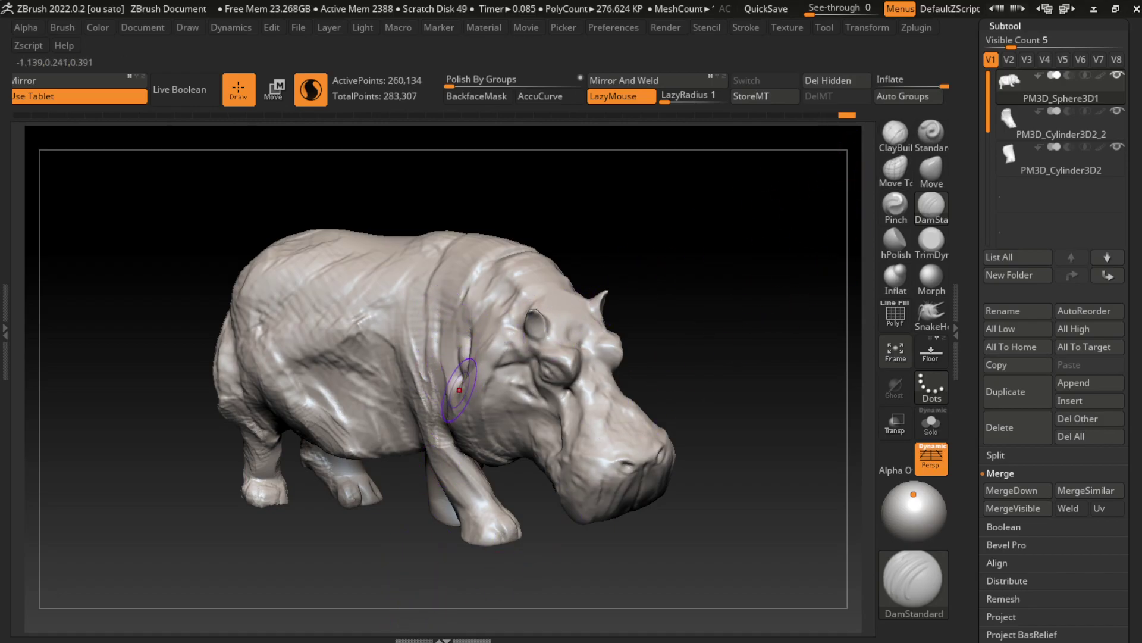
click(896, 132)
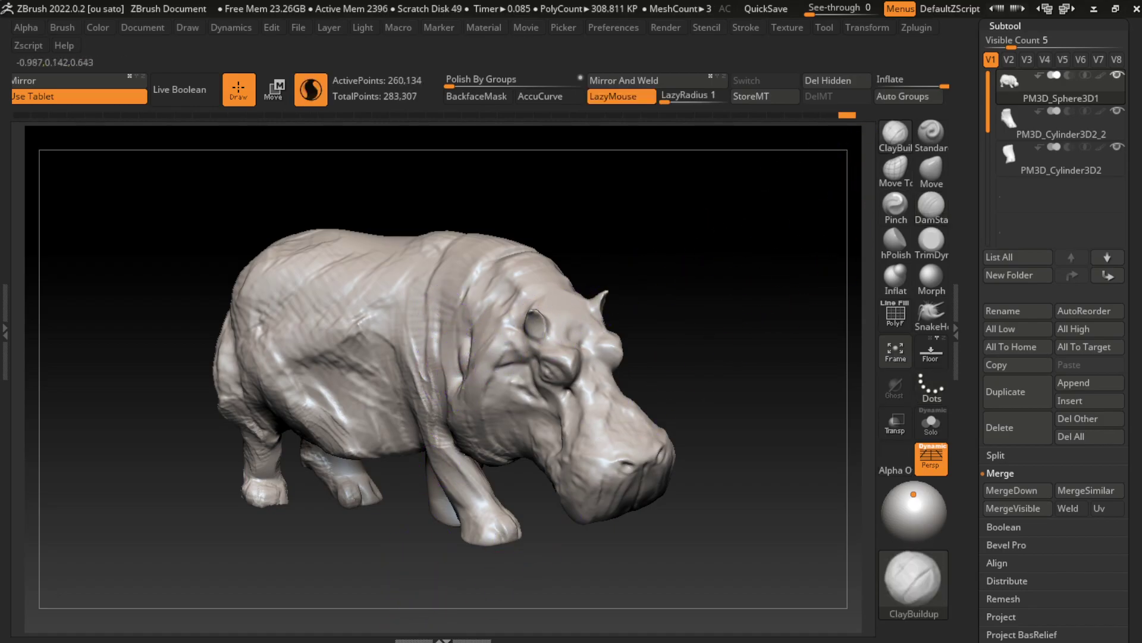
mouse_move(625, 232)
mouse_down()
mouse_move(470, 352)
mouse_move(476, 312)
mouse_move(482, 357)
mouse_move(467, 363)
mouse_up()
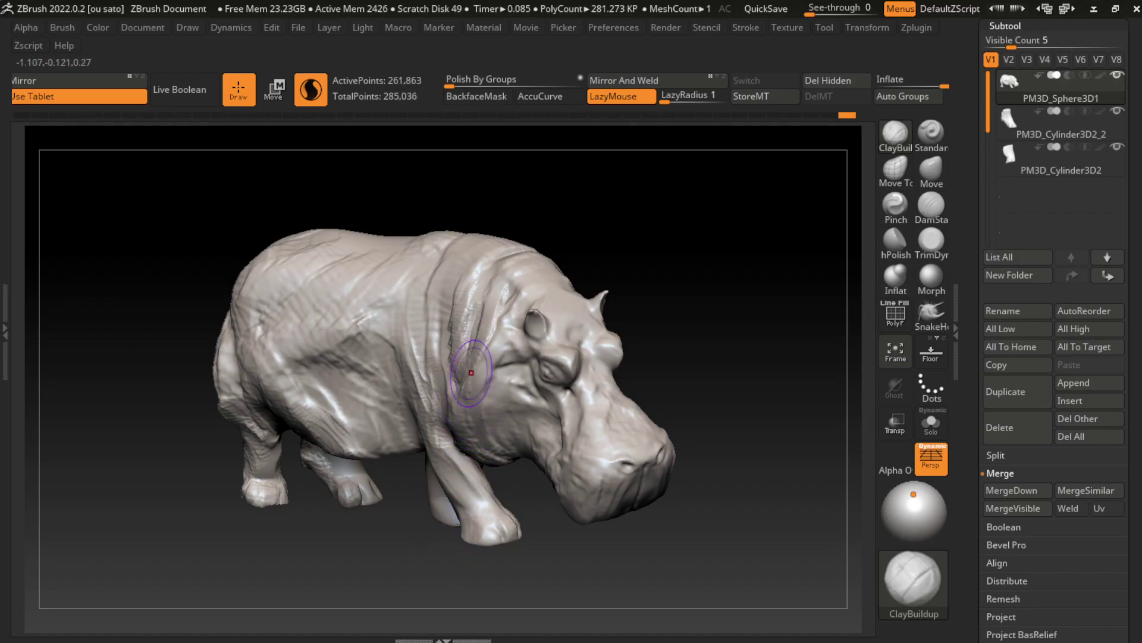
drag(463, 404, 476, 342)
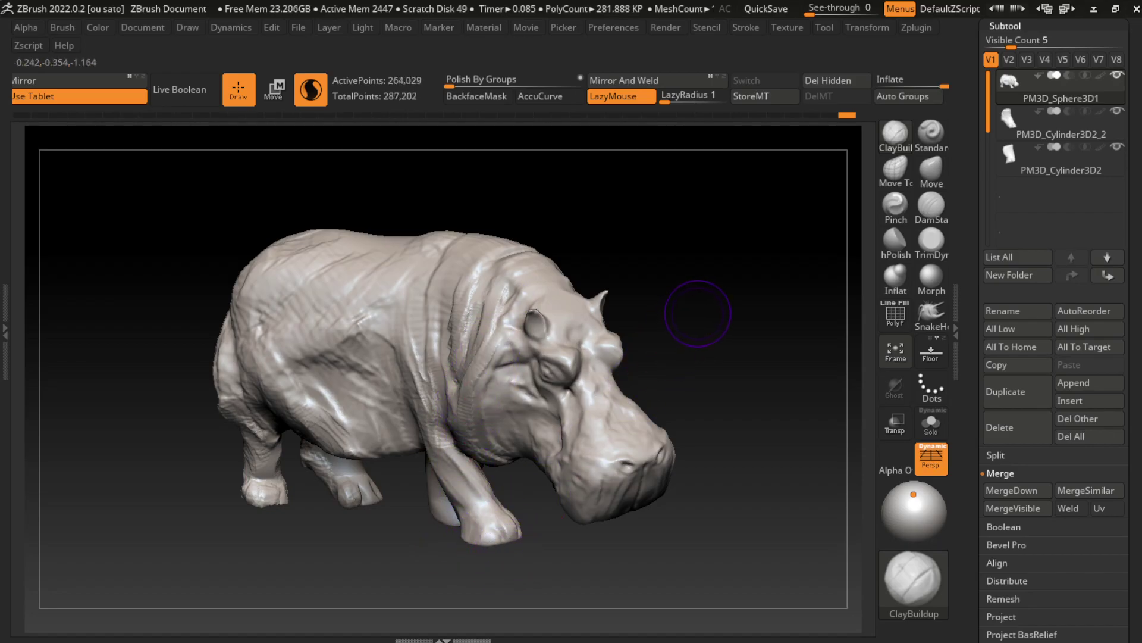
click(931, 205)
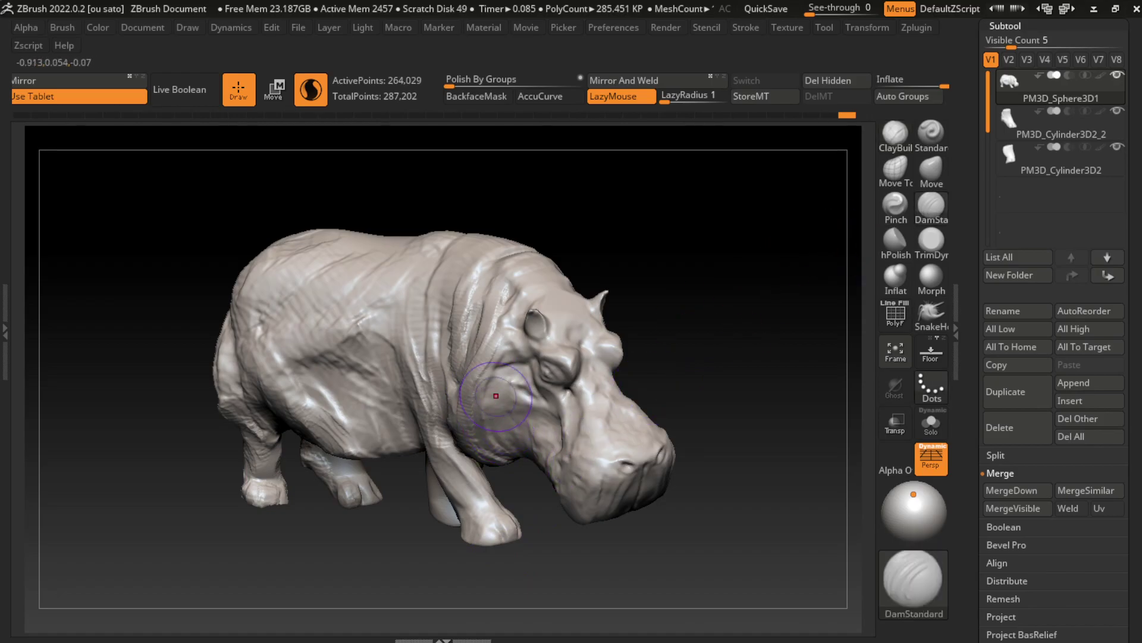
click(895, 134)
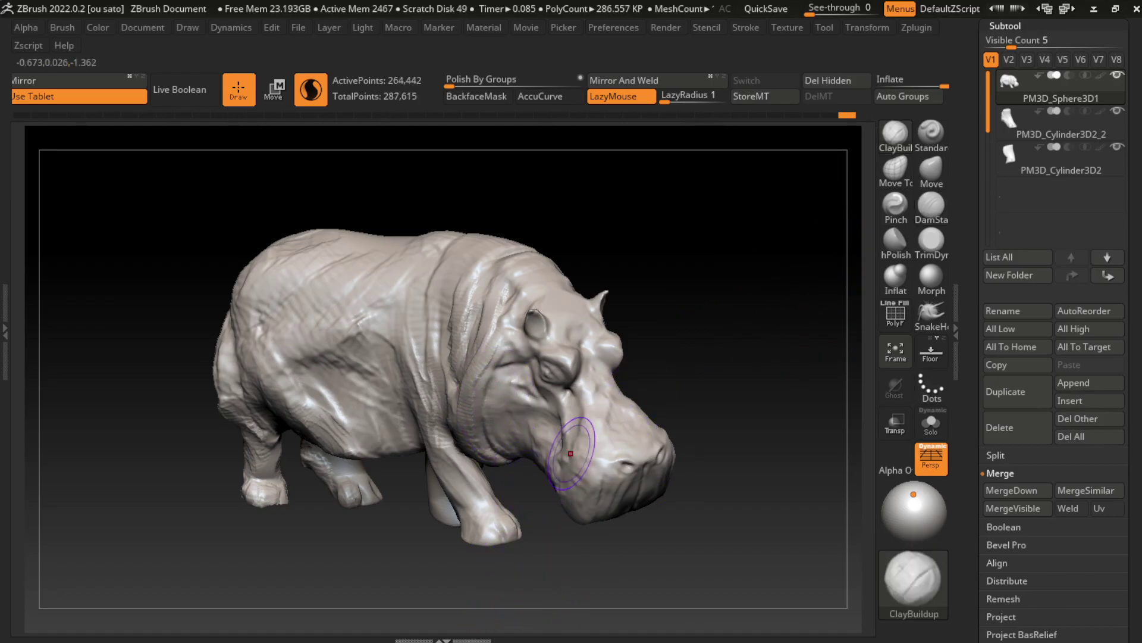
mouse_move(586, 417)
mouse_down()
mouse_move(566, 458)
mouse_move(517, 411)
mouse_up()
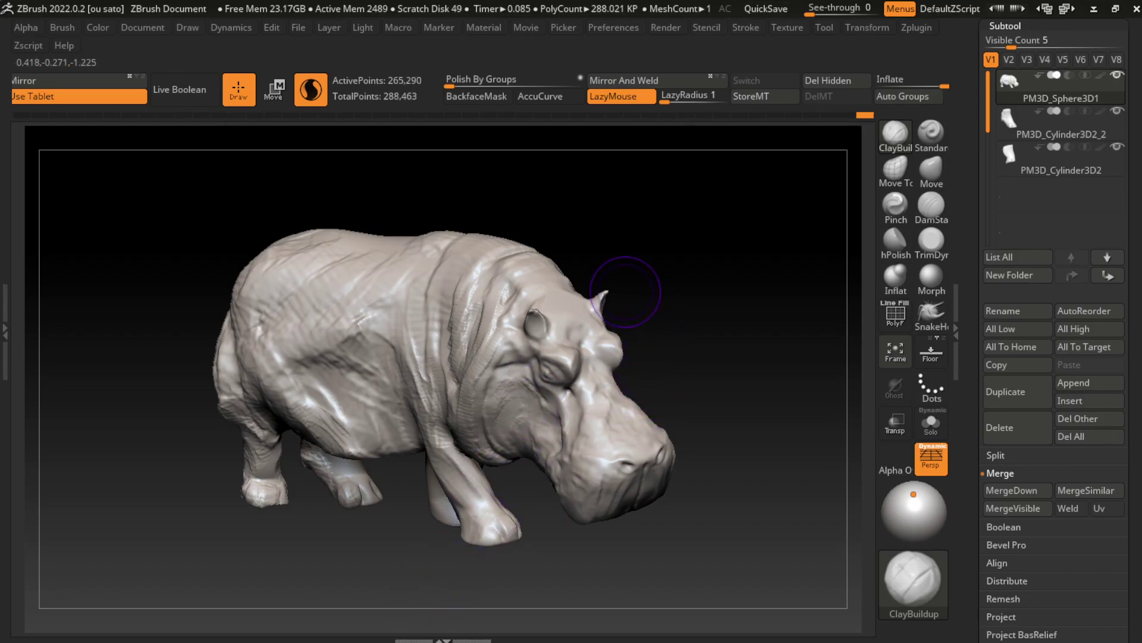
Lay clay strokes near the top of the head and across the back
drag(510, 254, 429, 280)
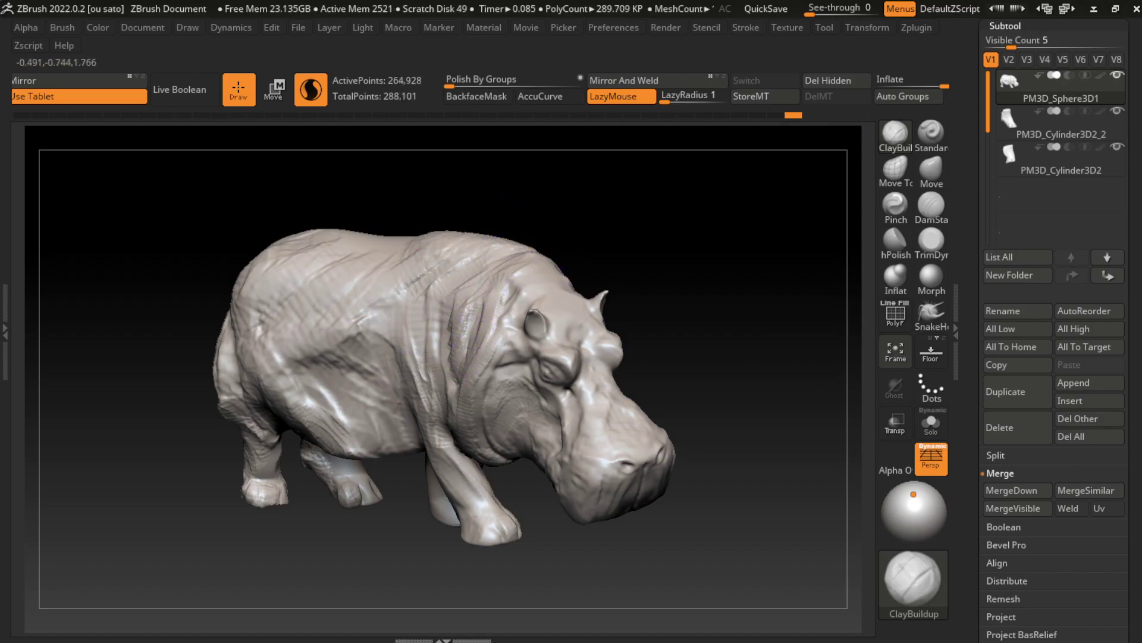
mouse_move(464, 238)
mouse_down()
mouse_move(369, 277)
mouse_move(452, 226)
mouse_up()
drag(309, 286, 405, 232)
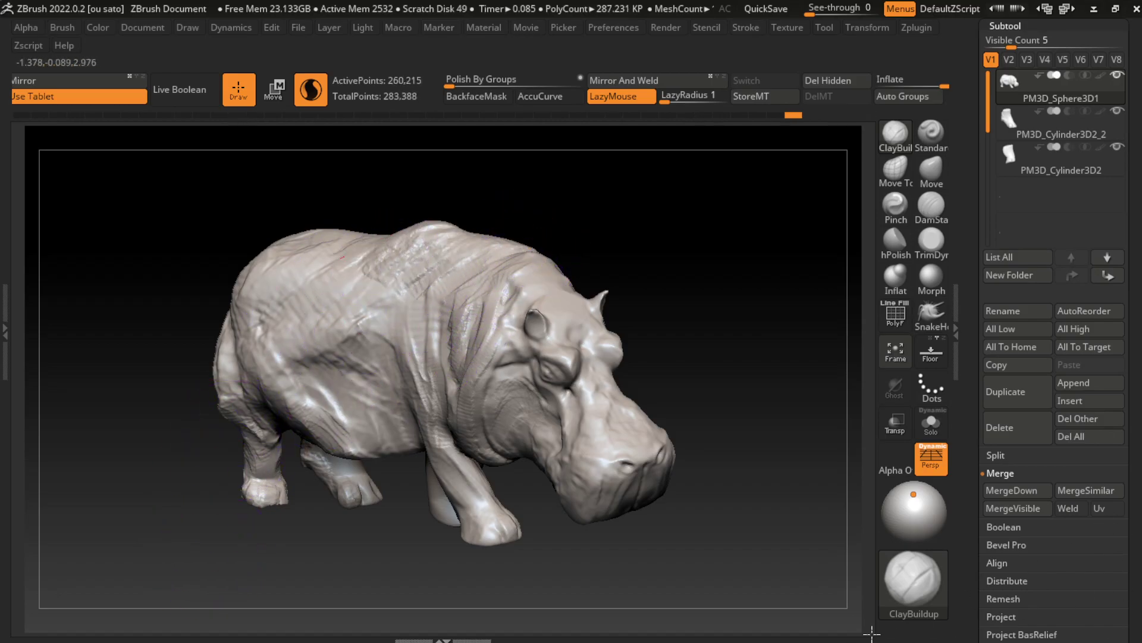
drag(331, 243, 411, 262)
mouse_move(309, 214)
mouse_down()
mouse_move(405, 273)
mouse_move(267, 280)
mouse_move(328, 229)
mouse_move(255, 255)
mouse_move(290, 268)
mouse_move(274, 250)
mouse_move(333, 226)
mouse_move(280, 274)
mouse_move(256, 256)
mouse_up()
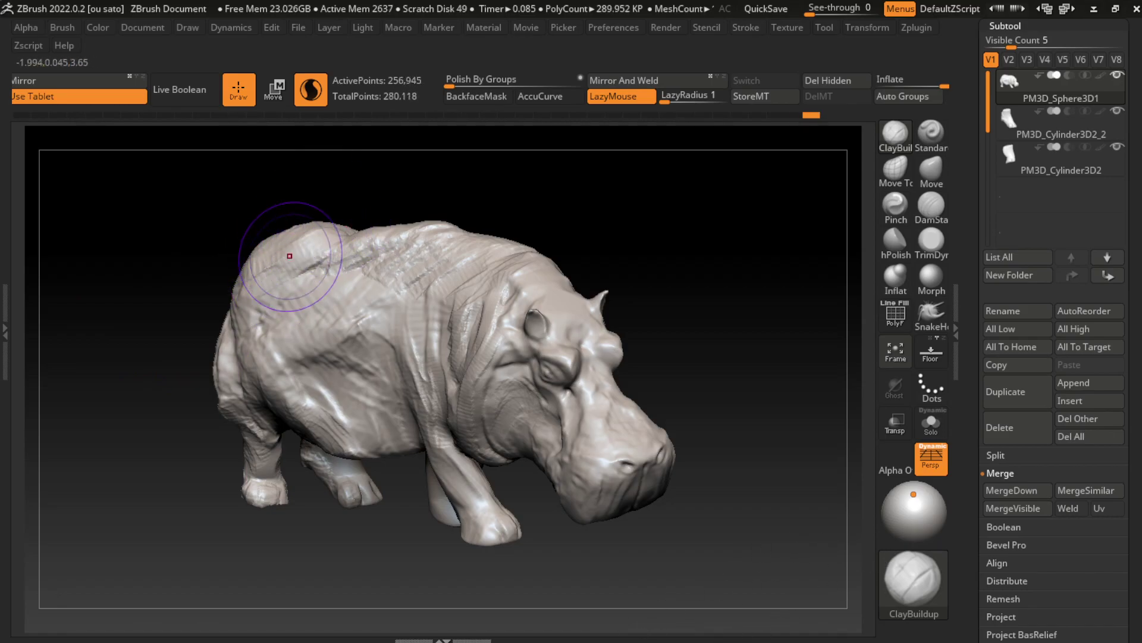
View the hippo from above and add and smooth wrinkle strokes along the back
drag(238, 178, 959, 543)
drag(386, 214, 333, 238)
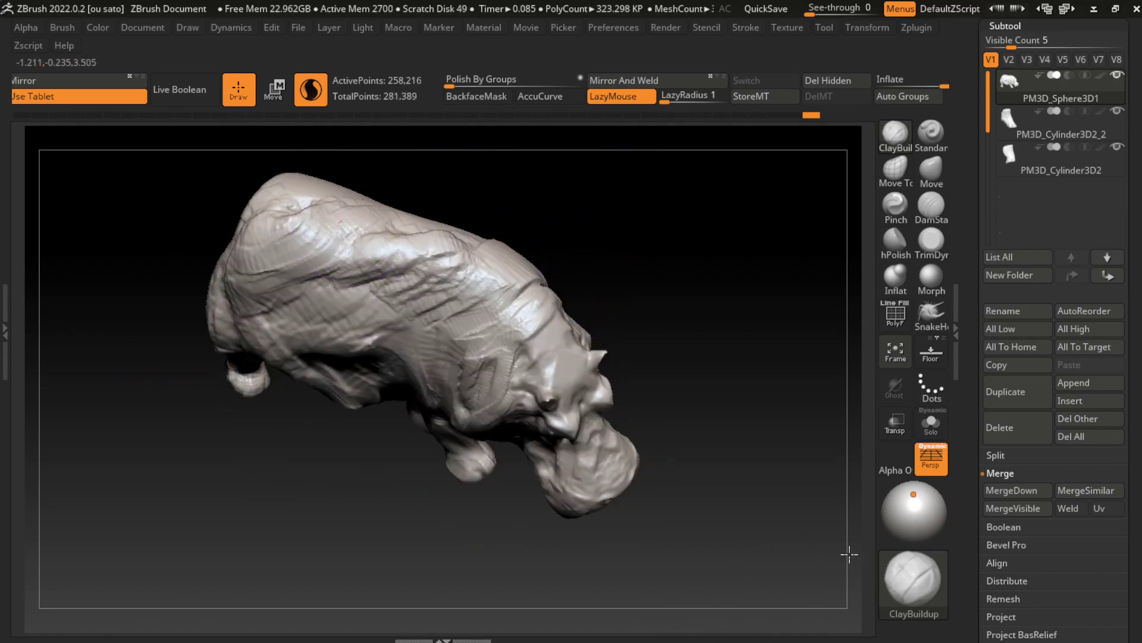
drag(398, 184, 298, 232)
drag(327, 191, 268, 220)
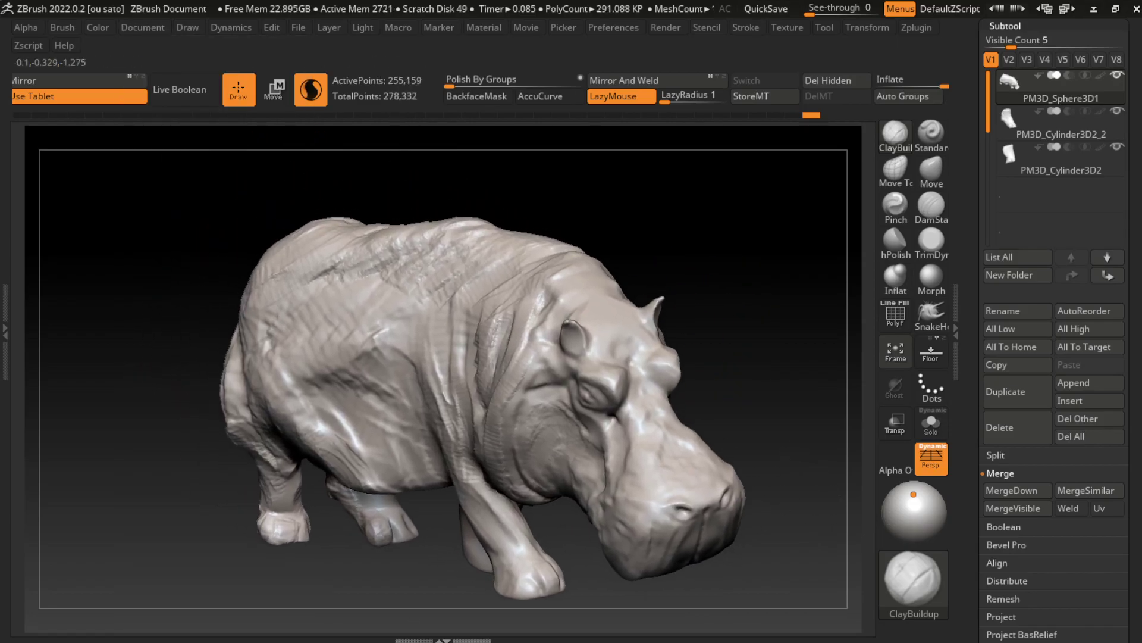
mouse_move(470, 232)
mouse_down()
mouse_move(291, 298)
mouse_move(357, 322)
mouse_up()
mouse_move(446, 256)
mouse_down()
mouse_move(309, 309)
mouse_move(303, 285)
mouse_up()
drag(405, 238, 303, 339)
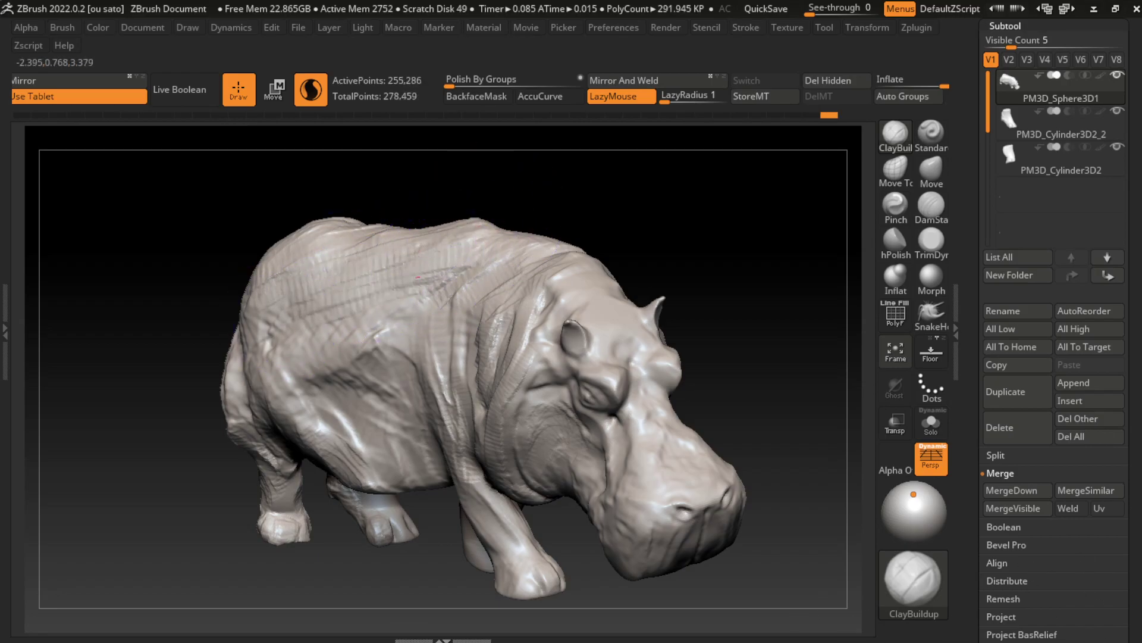
mouse_move(494, 250)
mouse_down()
mouse_move(408, 281)
mouse_move(333, 363)
mouse_move(423, 310)
mouse_up()
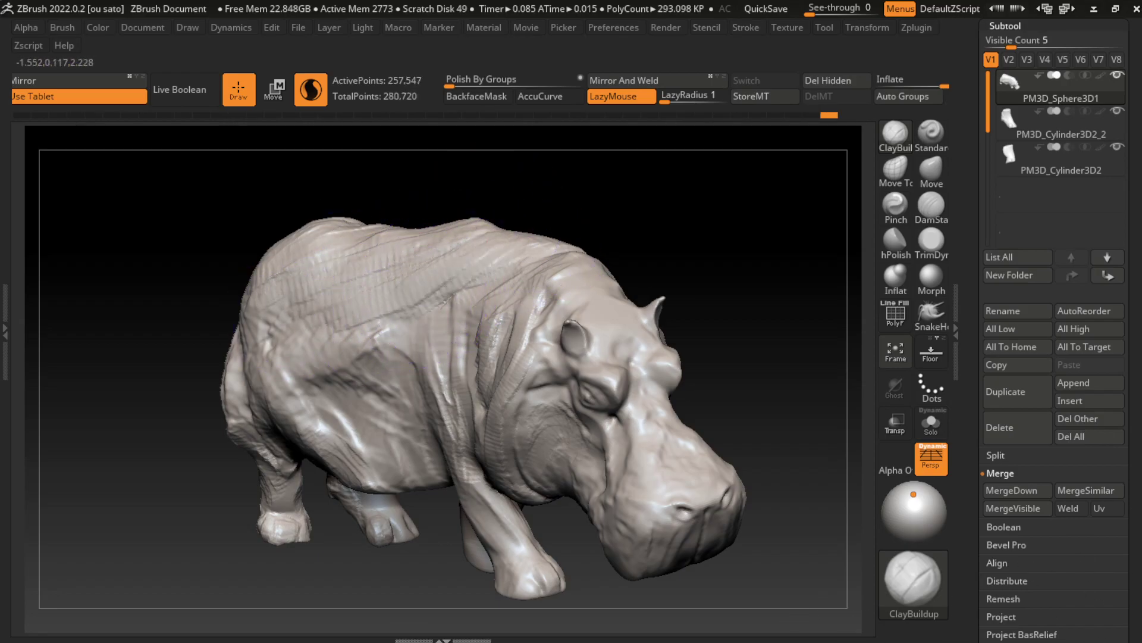
drag(547, 202, 399, 316)
drag(422, 250, 334, 298)
drag(410, 220, 297, 279)
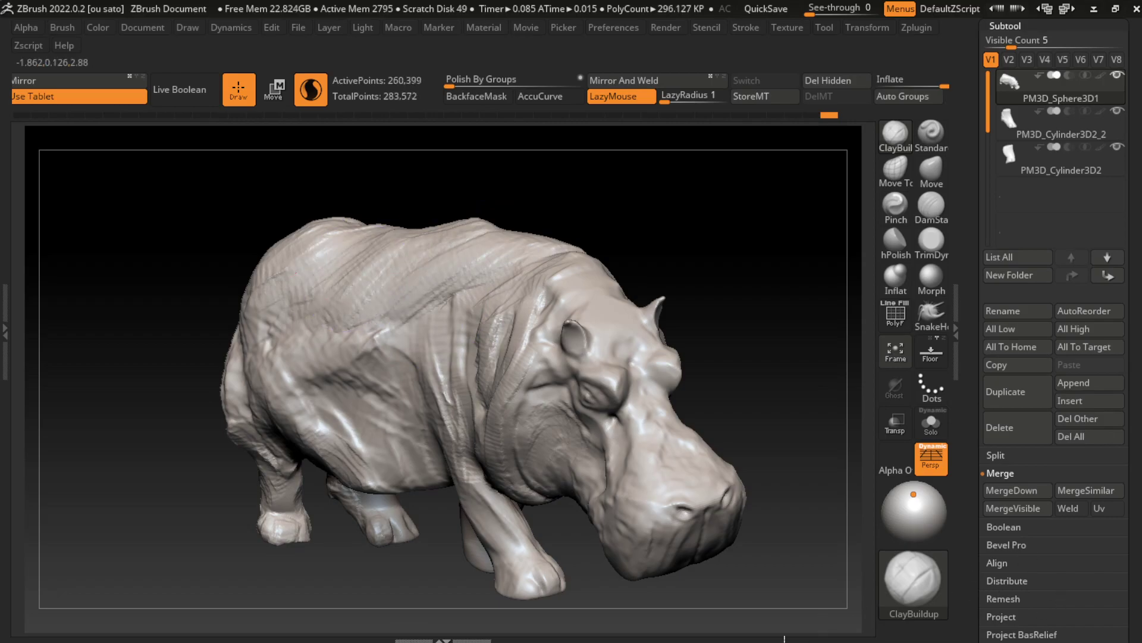
Build up folds over the back and shoulder
drag(321, 238, 268, 345)
mouse_move(428, 208)
mouse_down()
mouse_move(333, 297)
mouse_move(333, 238)
mouse_up()
drag(666, 167, 559, 244)
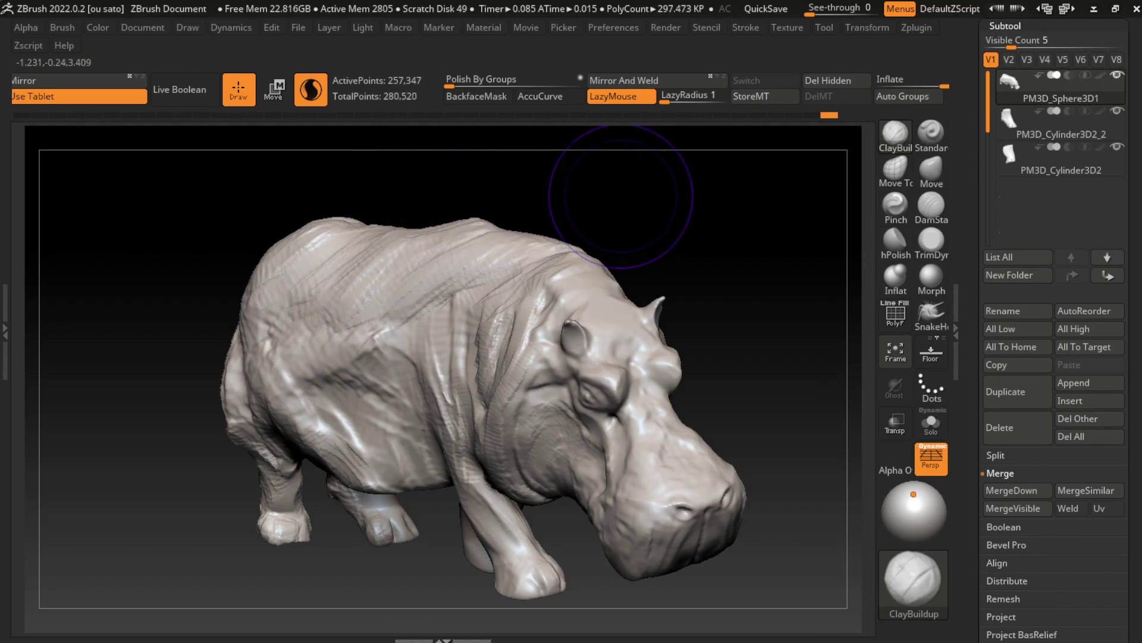
drag(631, 160, 512, 250)
drag(589, 155, 470, 286)
drag(785, 208, 773, 286)
mouse_move(571, 202)
mouse_down()
mouse_move(528, 227)
mouse_move(589, 250)
mouse_up()
drag(517, 206, 595, 274)
Return to a side view and add more skin detail
click(142, 28)
mouse_move(773, 178)
mouse_down()
mouse_move(714, 279)
mouse_move(794, 348)
mouse_move(693, 229)
mouse_move(722, 278)
mouse_up()
drag(559, 268, 636, 238)
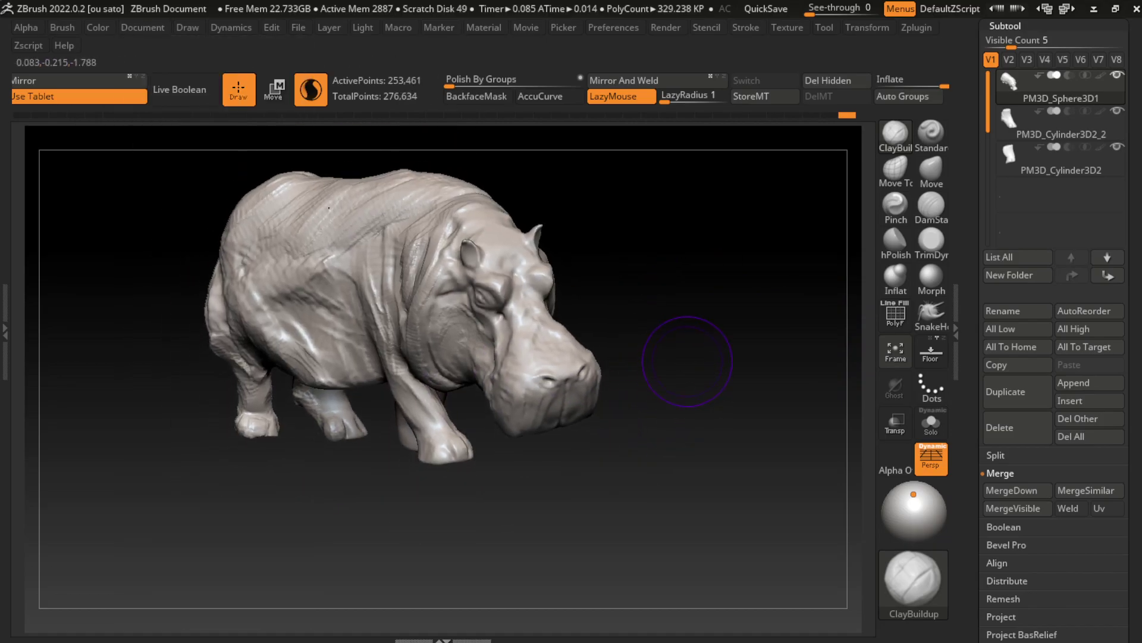
alt+drag(676, 352, 735, 398)
key(s)
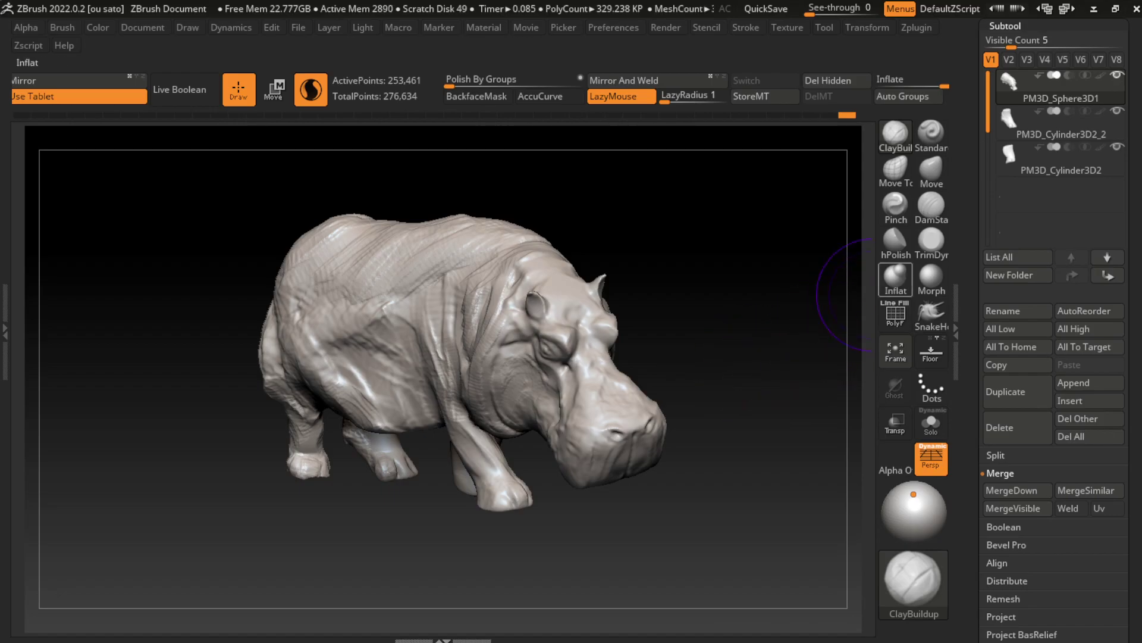
With the Move brush on the PM3D_Sphere3D1 body, mask the front-left leg and invert the mask
key(b)
key(m)
key(v)
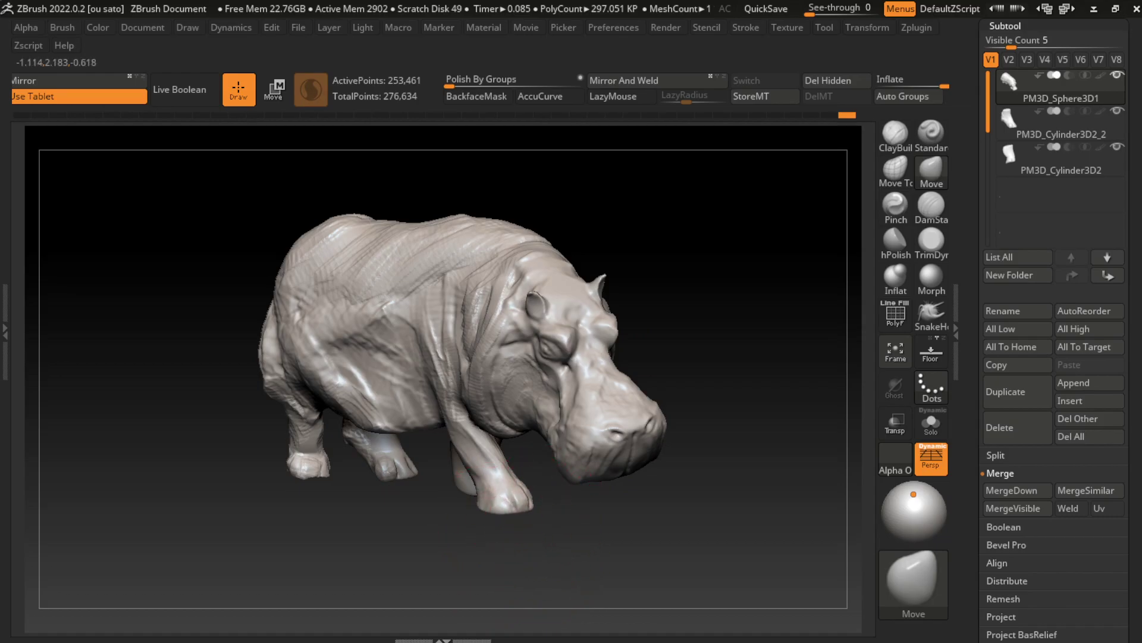
alt+click(390, 470)
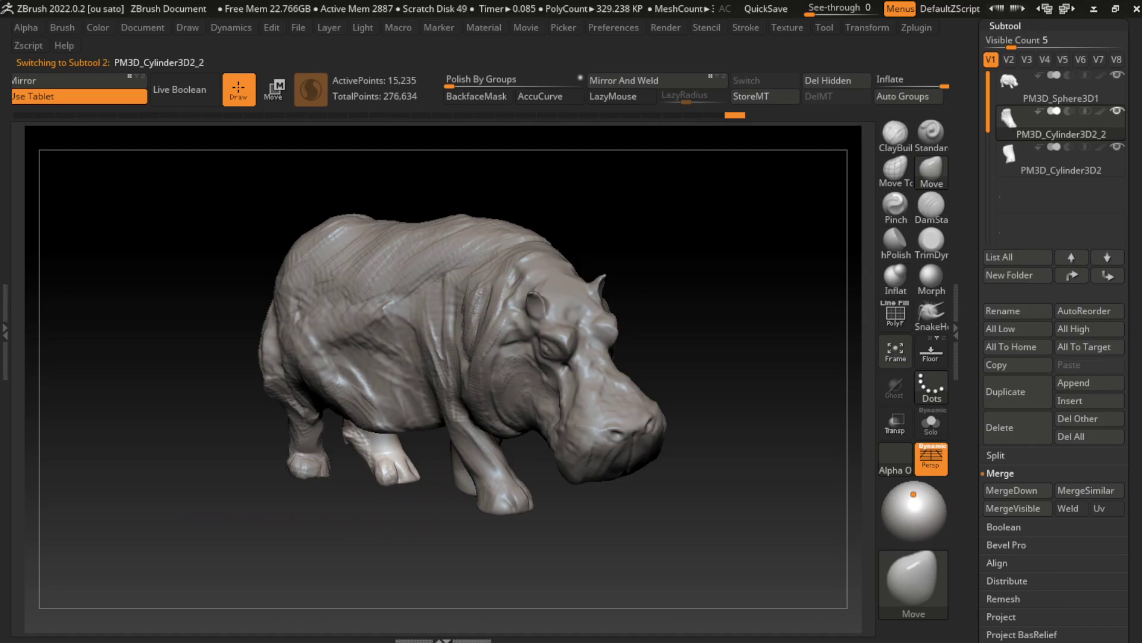
alt+click(298, 476)
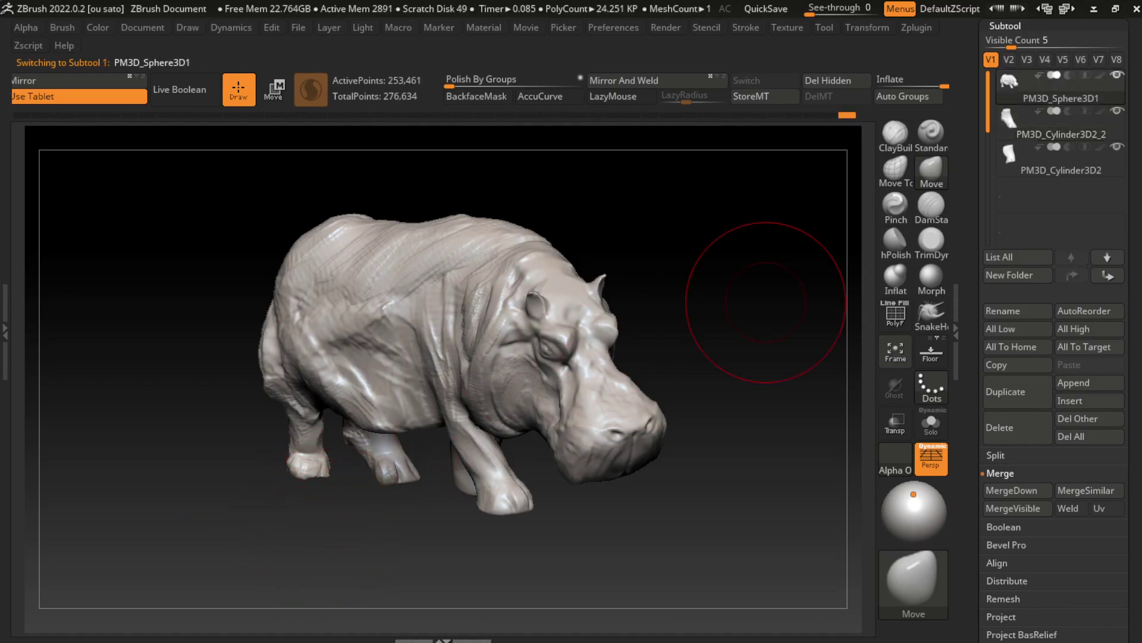
drag(744, 428, 313, 432)
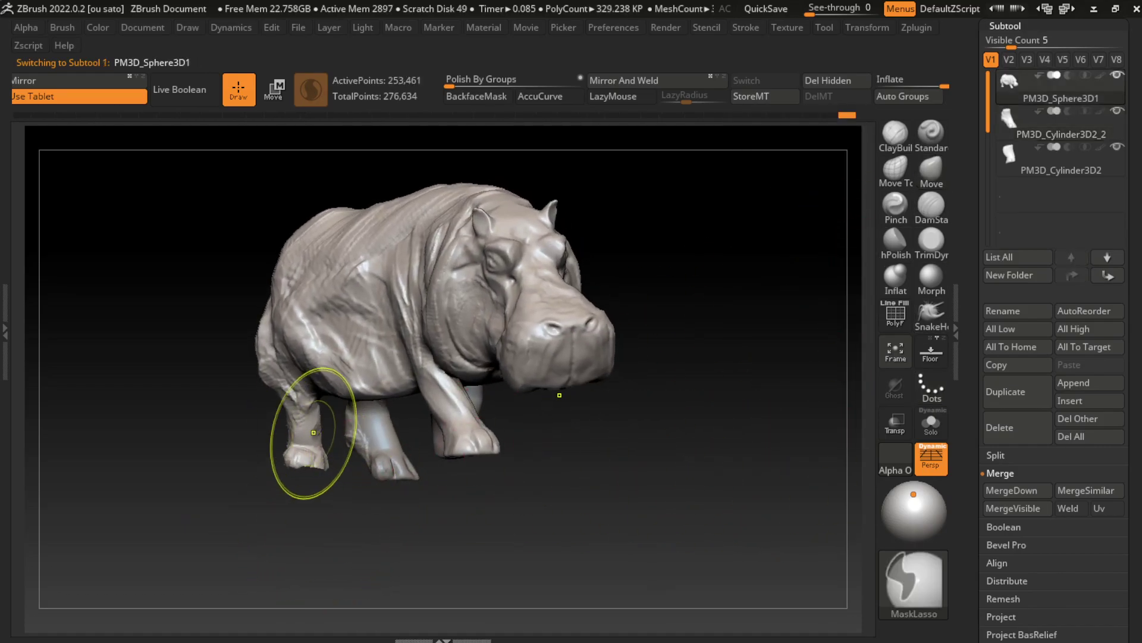
mouse_move(262, 523)
mouse_down()
mouse_move(452, 523)
mouse_move(306, 523)
mouse_up()
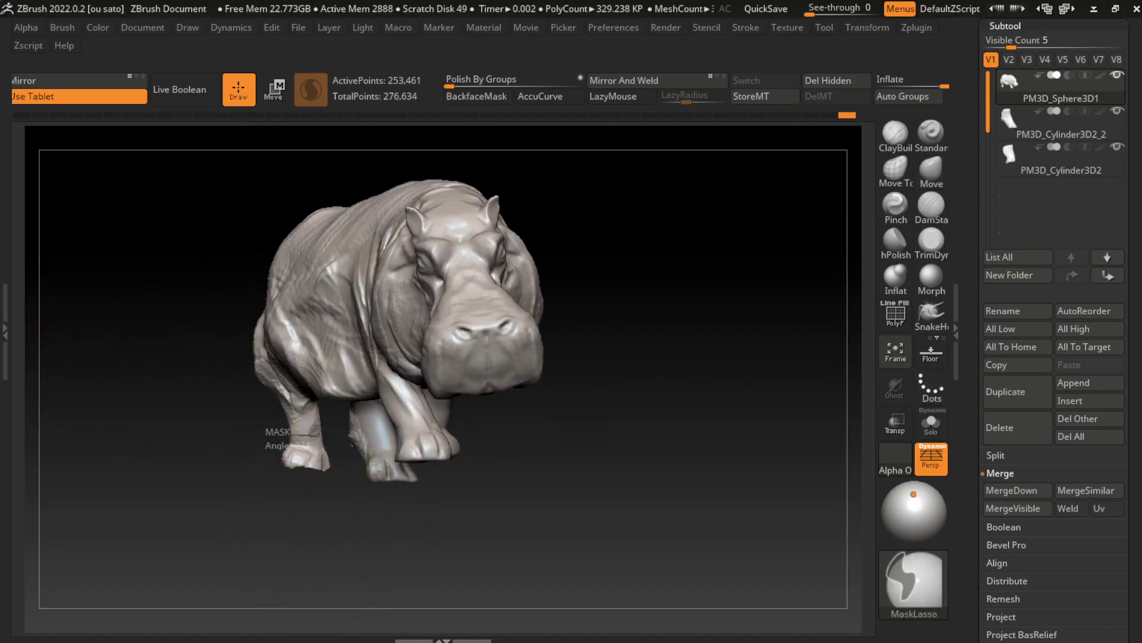
ctrl+click(331, 510)
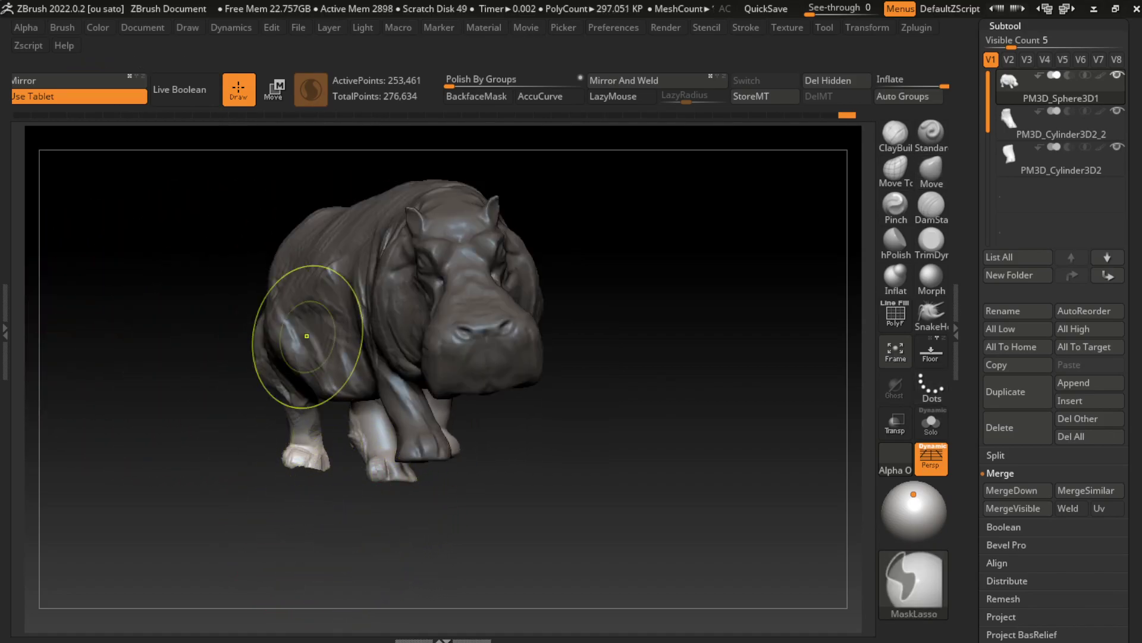
Select the leg subtool and drag it slightly lower with the Transpose move gizmo
key(w)
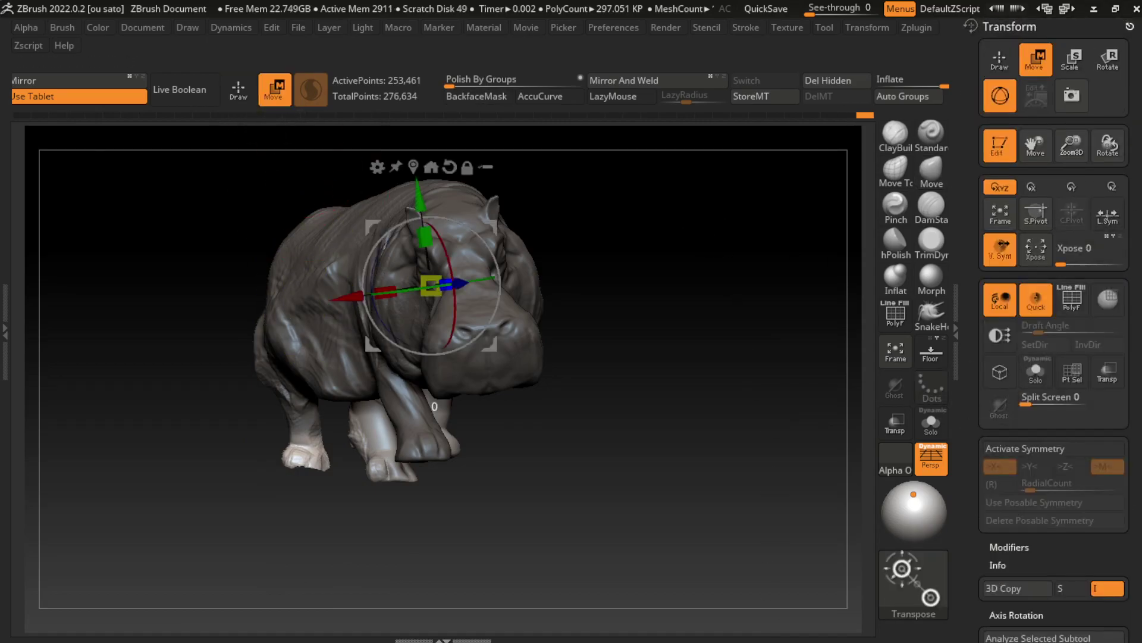
key(F1)
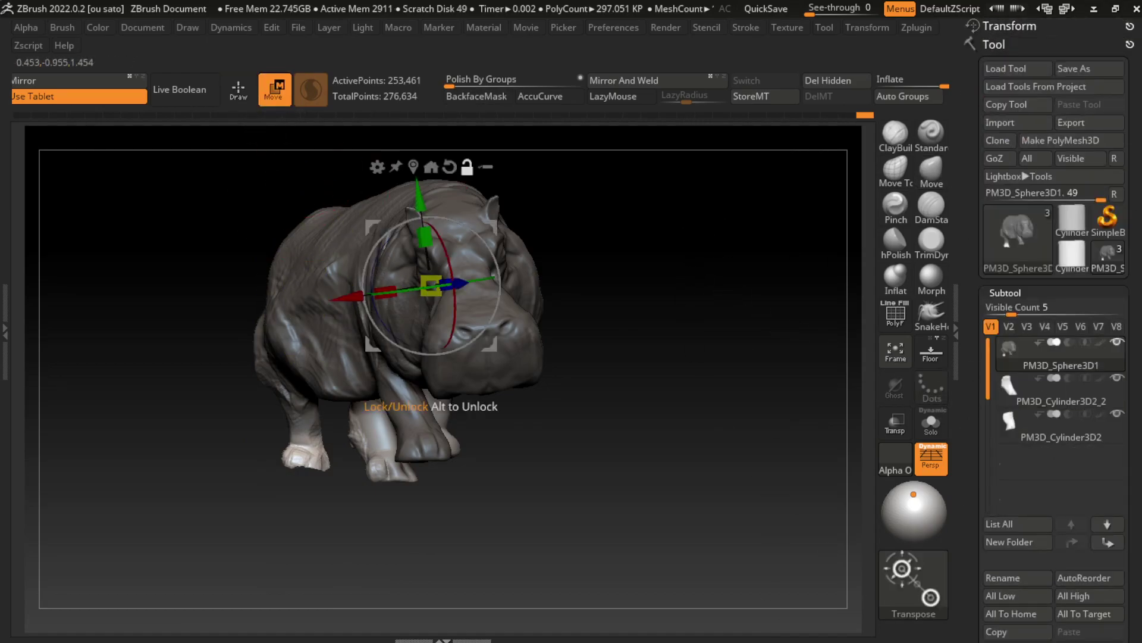
alt+click(289, 421)
alt+drag(290, 421, 302, 460)
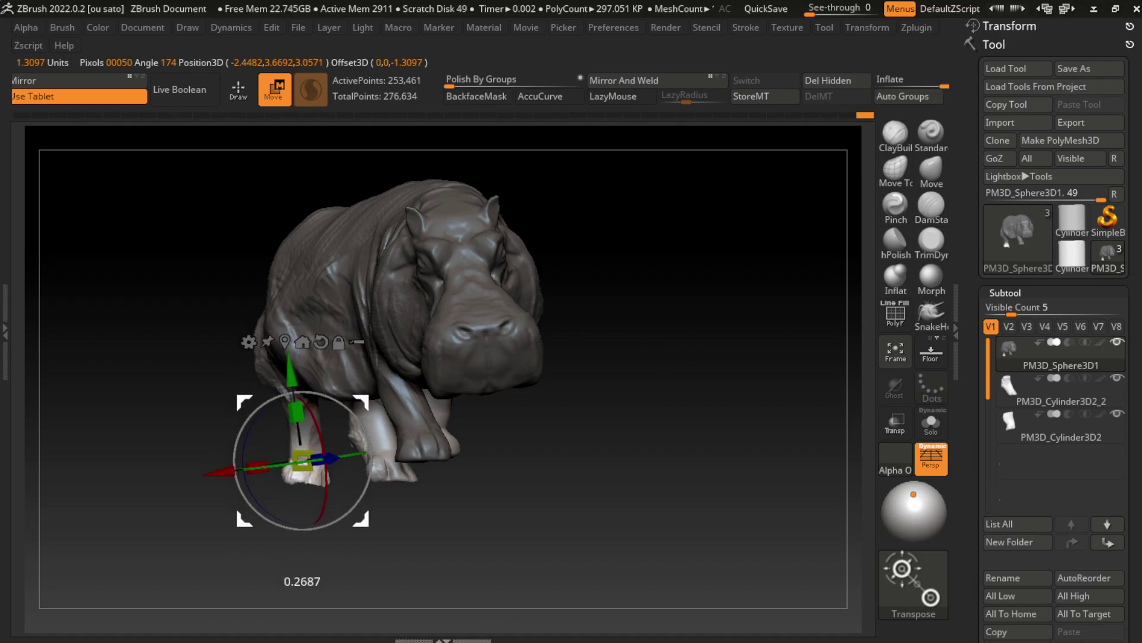
key(d)
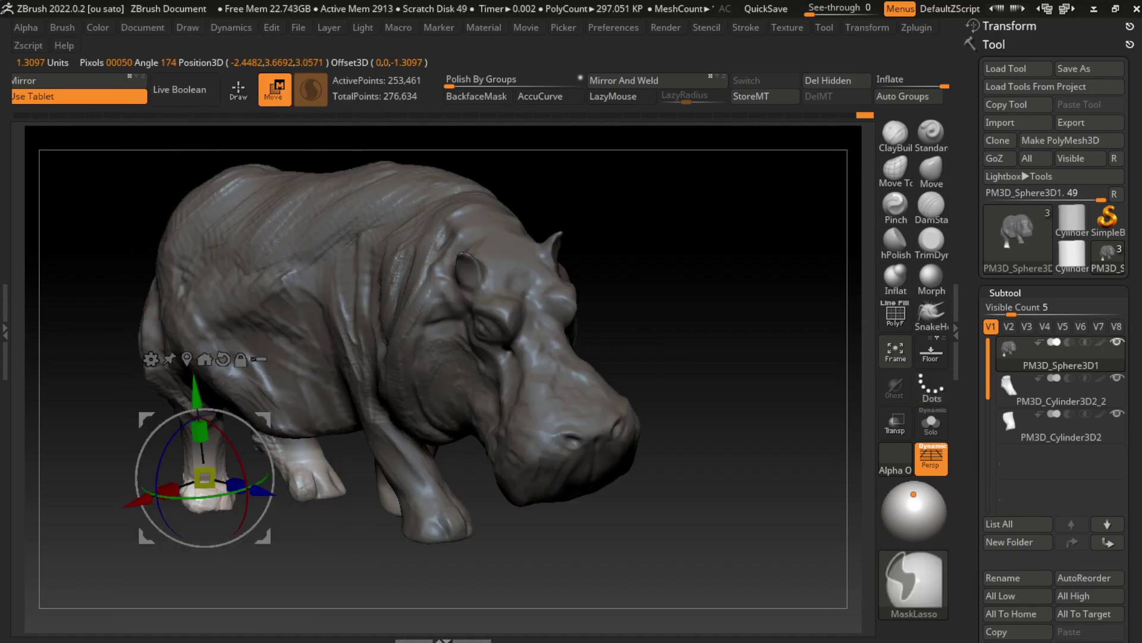
alt+click(301, 453)
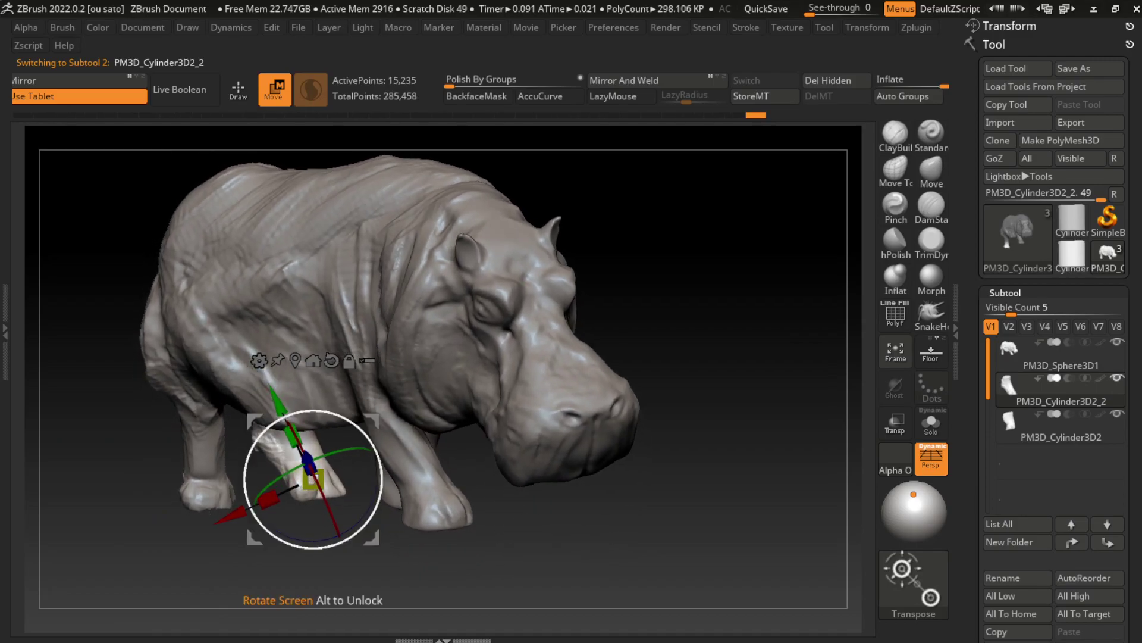
click(142, 27)
drag(312, 479, 306, 504)
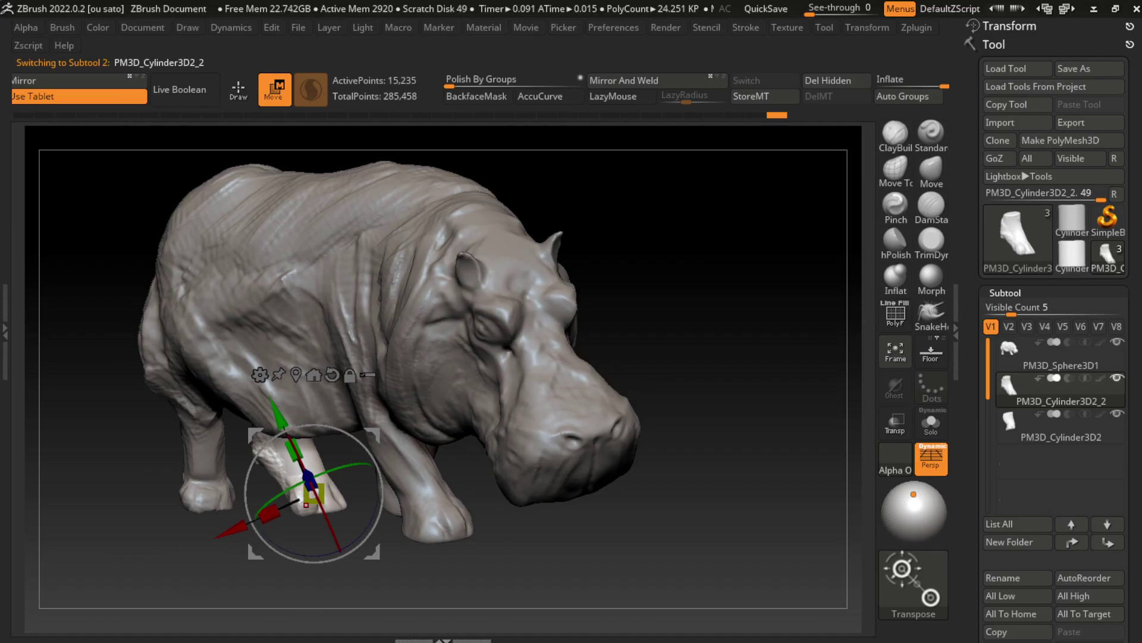
Reselect the PM3D_Sphere3D1 body in Draw mode and choose the ClayBuildup brush
alt+click(390, 321)
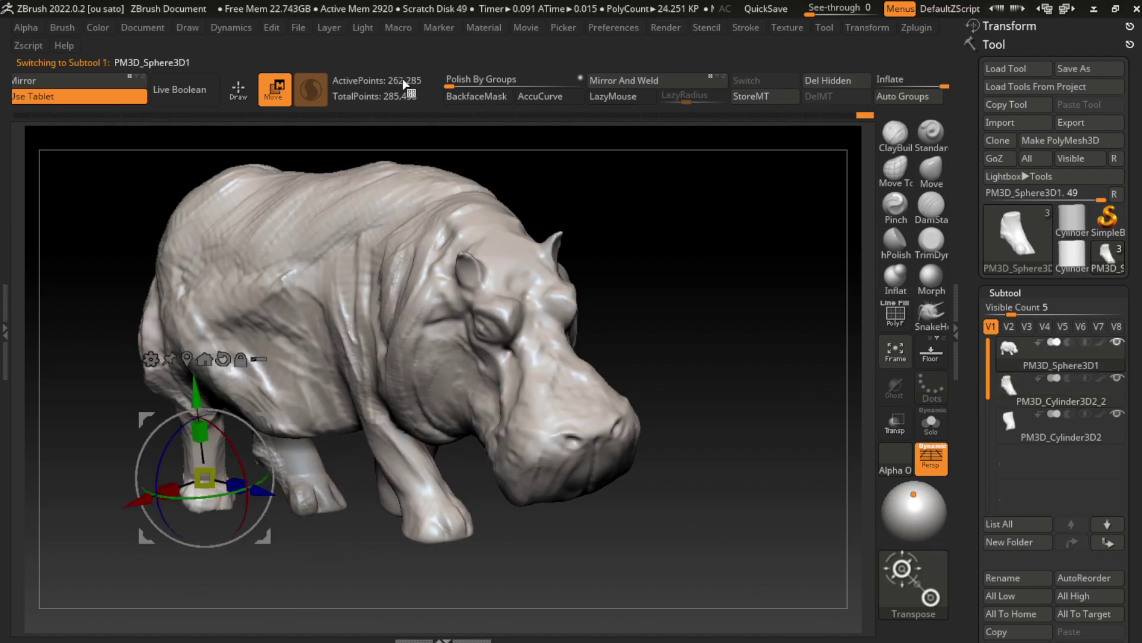
click(143, 27)
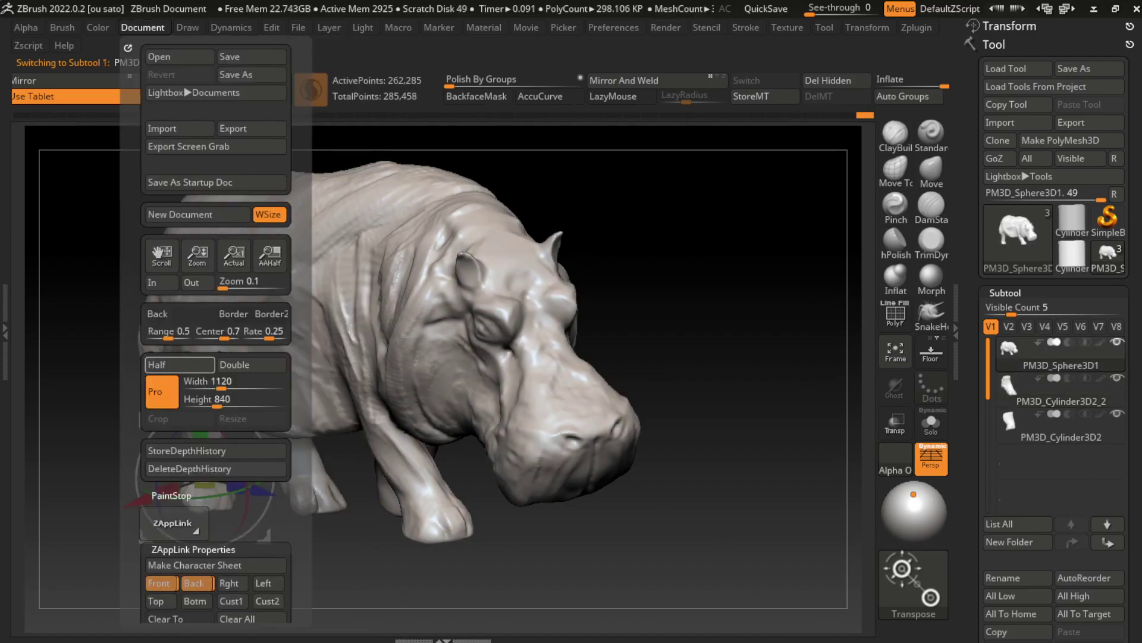
key(q)
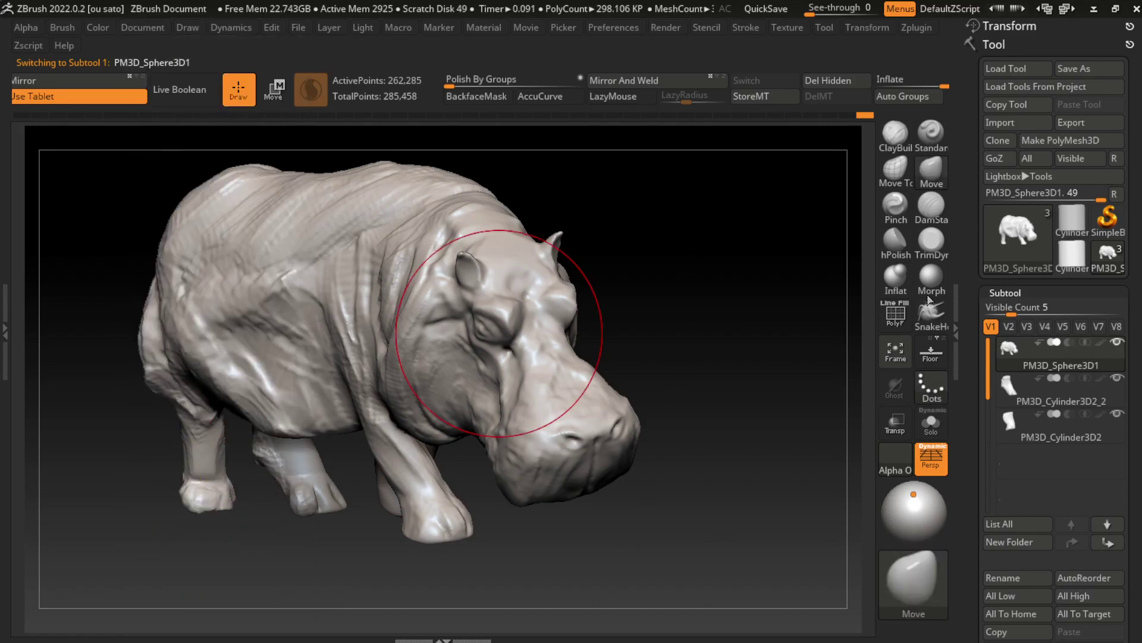
drag(485, 548, 571, 548)
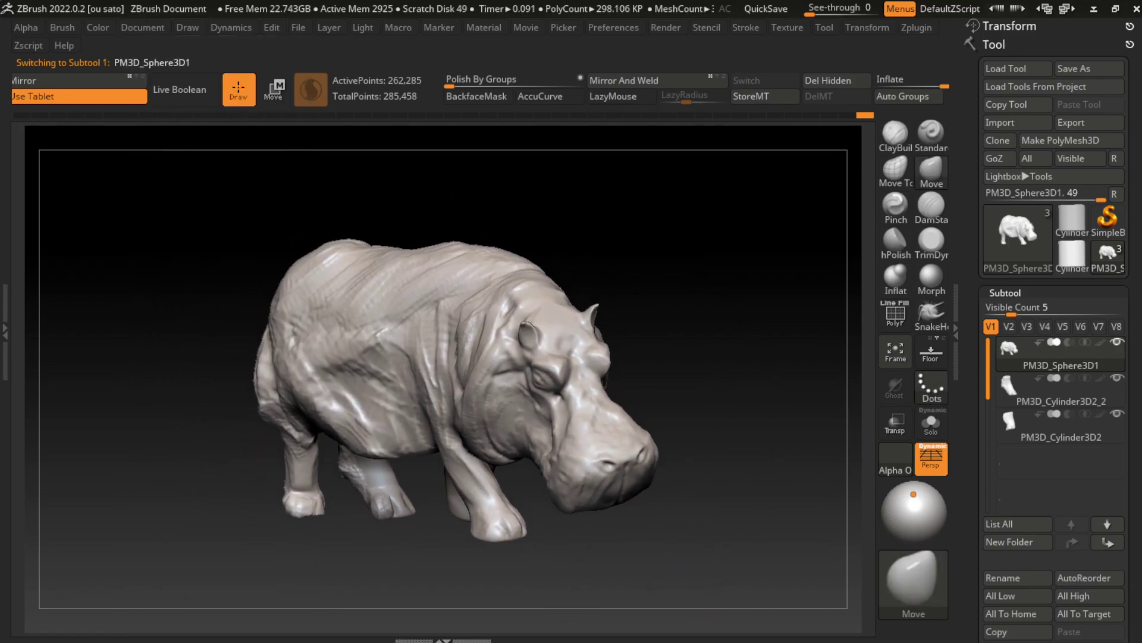
key(s)
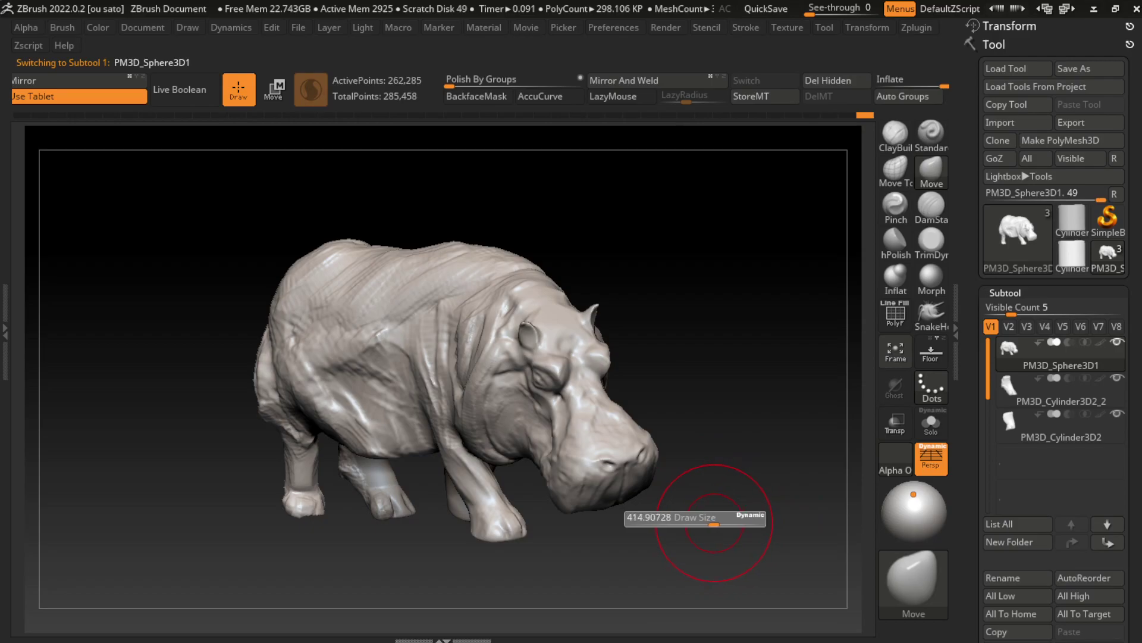
click(895, 134)
With LazyMouse on, layer ClayBuildup strokes over the belly, shoulder, flank and back ridge
key(l)
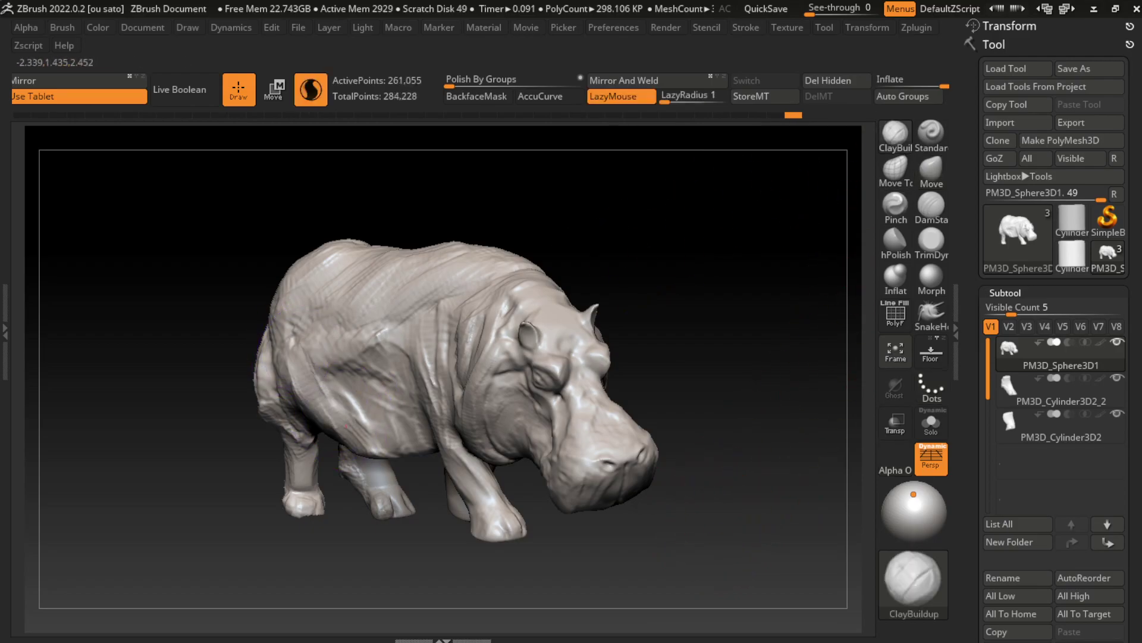
drag(347, 425, 375, 468)
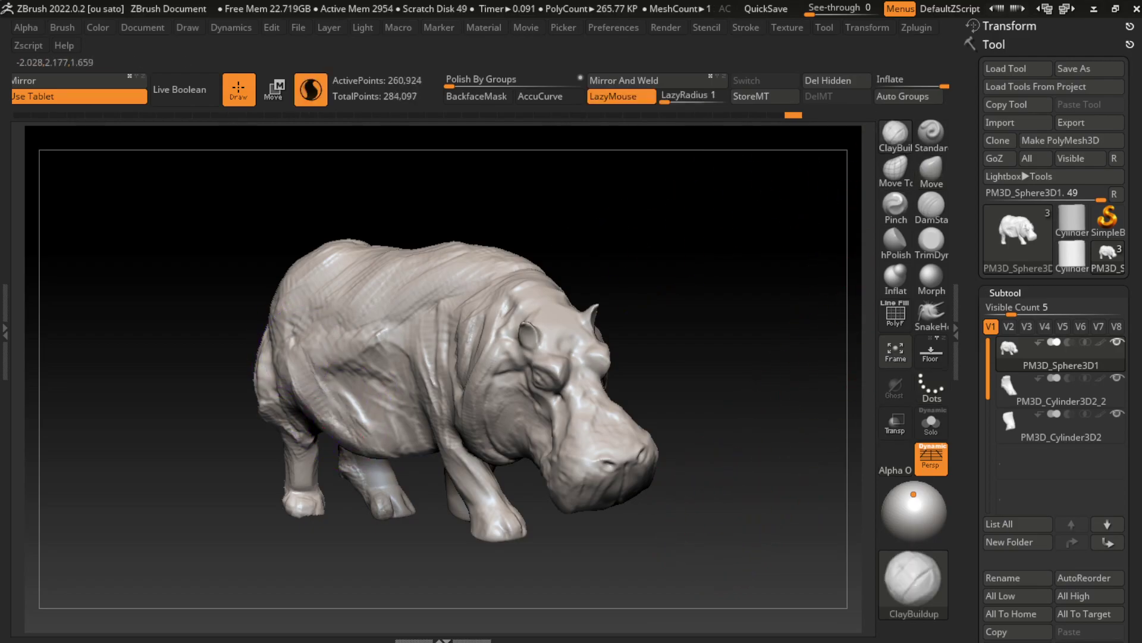
mouse_move(357, 422)
mouse_down()
mouse_move(381, 500)
mouse_move(458, 464)
mouse_move(333, 396)
mouse_move(381, 446)
mouse_move(425, 450)
mouse_move(303, 351)
mouse_up()
mouse_move(357, 386)
mouse_down()
mouse_move(303, 321)
mouse_move(300, 338)
mouse_move(306, 253)
mouse_up()
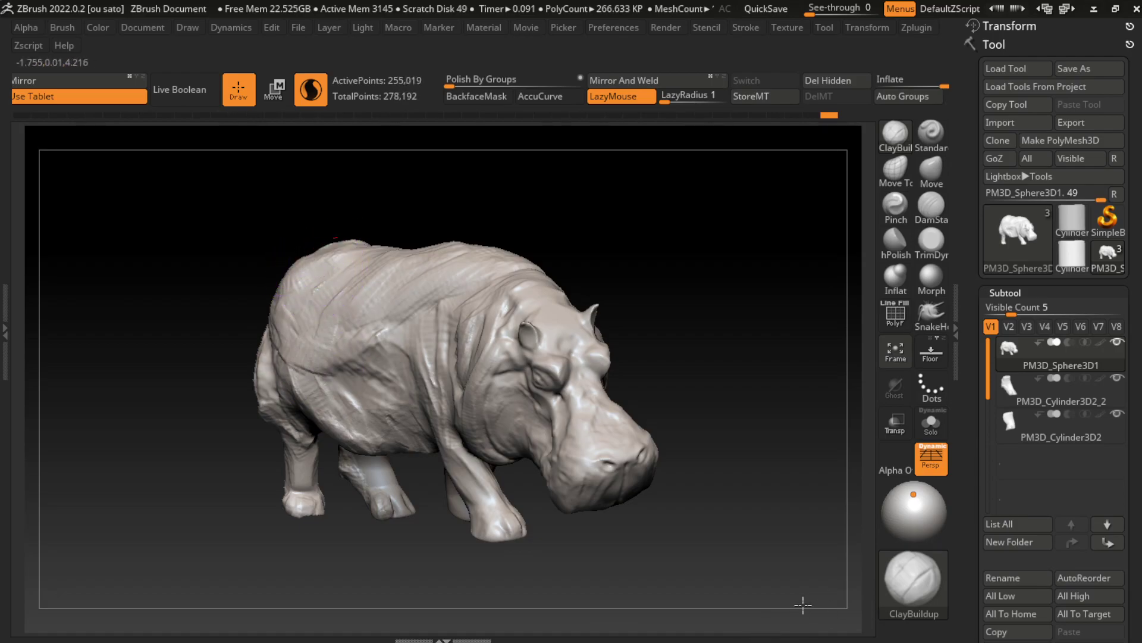
mouse_move(387, 252)
mouse_down()
mouse_move(332, 247)
mouse_move(303, 265)
mouse_up()
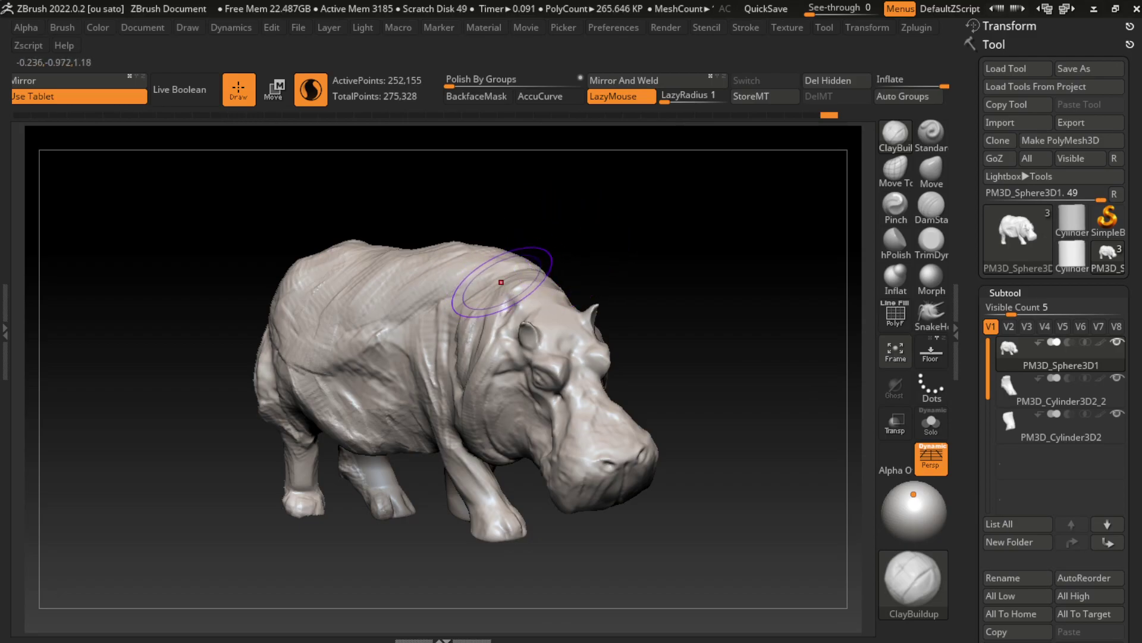
mouse_move(547, 279)
mouse_down()
mouse_move(464, 262)
mouse_move(387, 265)
mouse_move(339, 333)
mouse_move(332, 319)
mouse_up()
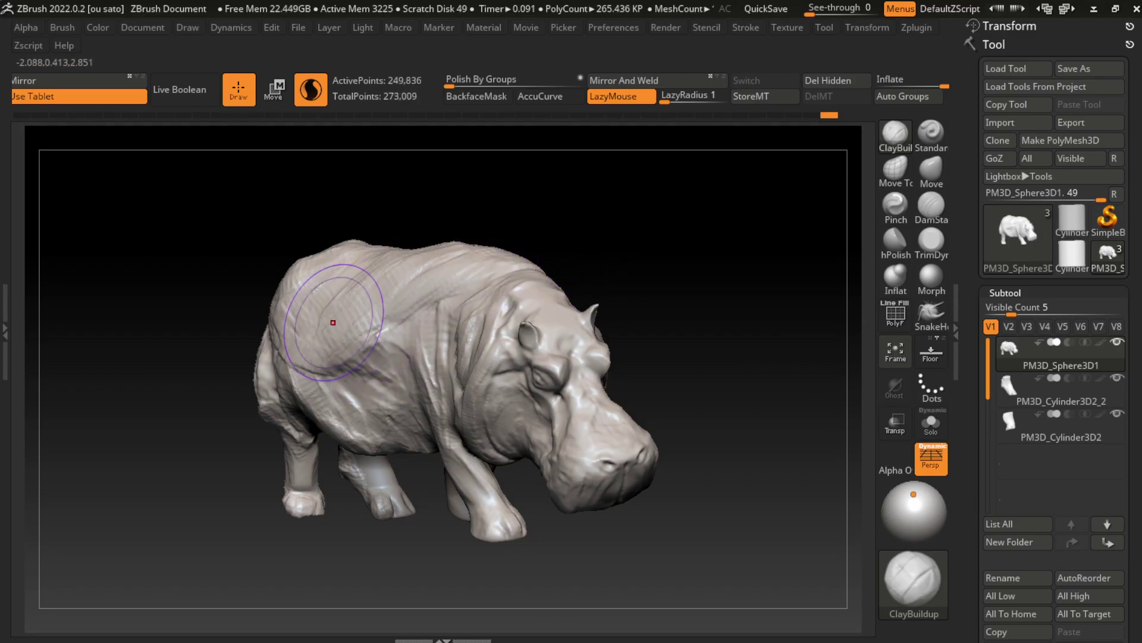
mouse_move(378, 255)
mouse_down()
mouse_move(294, 349)
mouse_move(377, 254)
mouse_up()
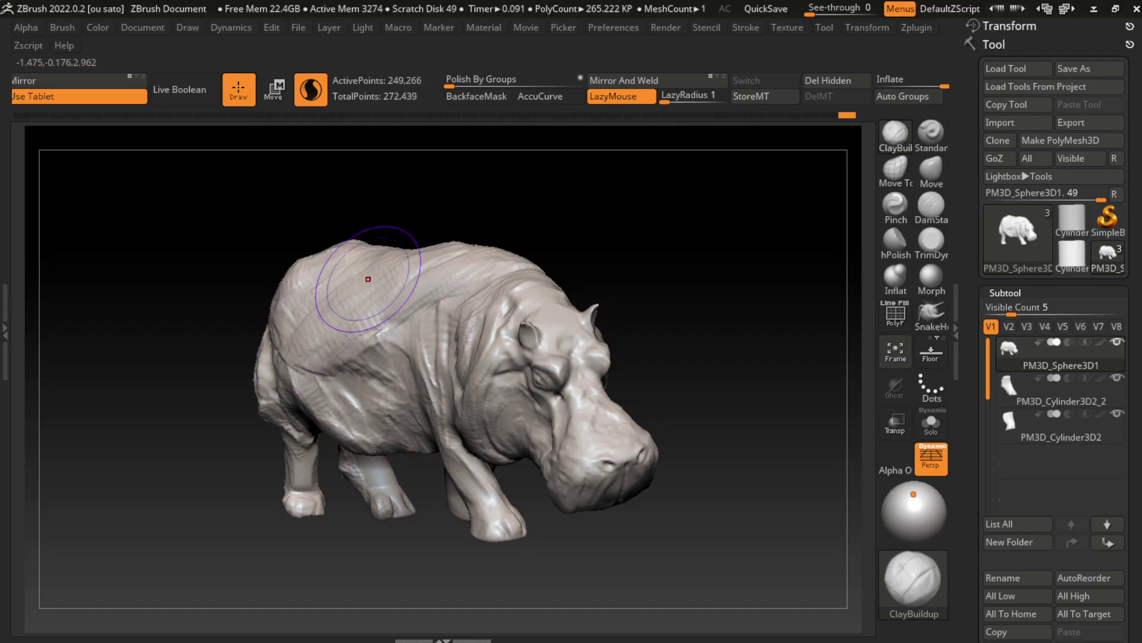
drag(334, 285, 452, 256)
drag(404, 310, 499, 268)
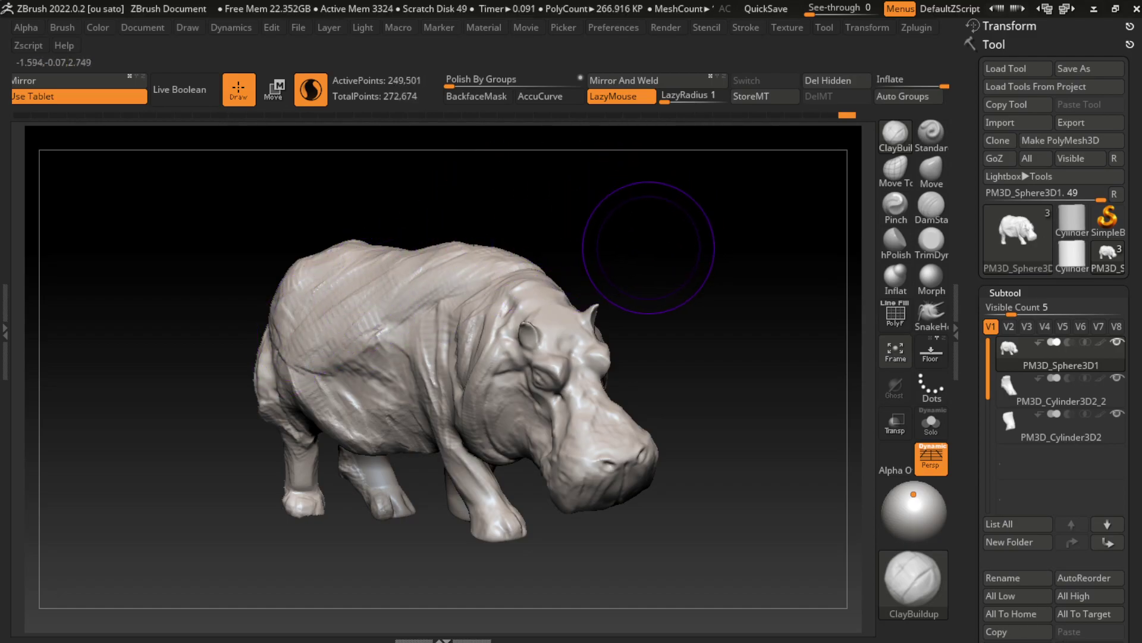
mouse_move(434, 256)
mouse_down()
mouse_move(452, 289)
mouse_move(437, 411)
mouse_up()
Carve several grooves into the hippo's shoulder and smooth them into soft folds
key(s)
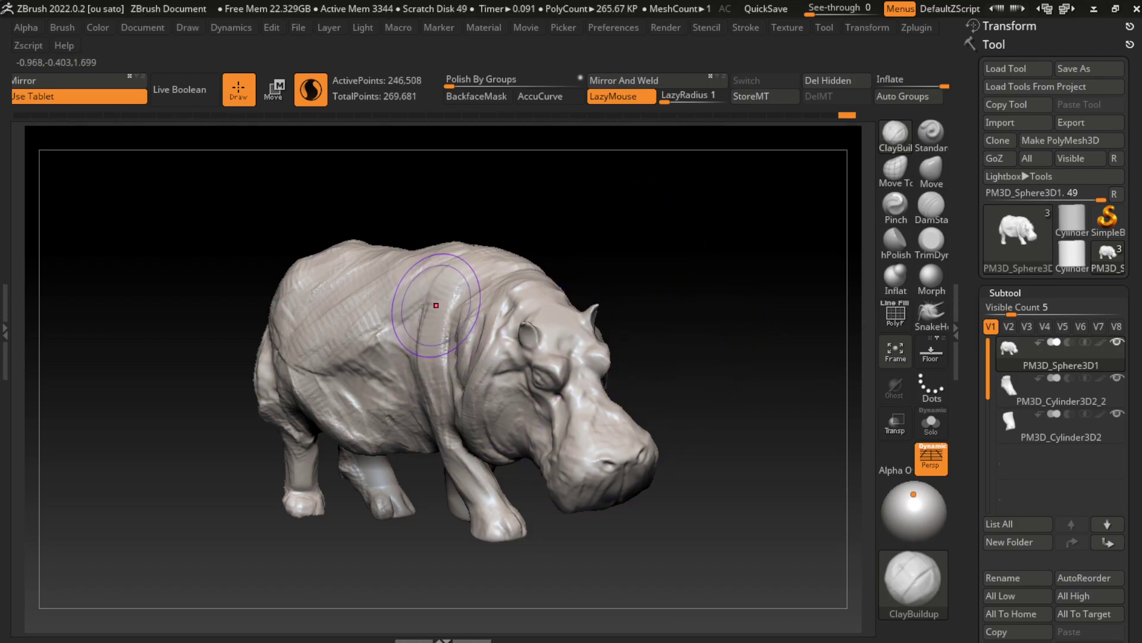
drag(436, 305, 437, 369)
drag(458, 280, 465, 381)
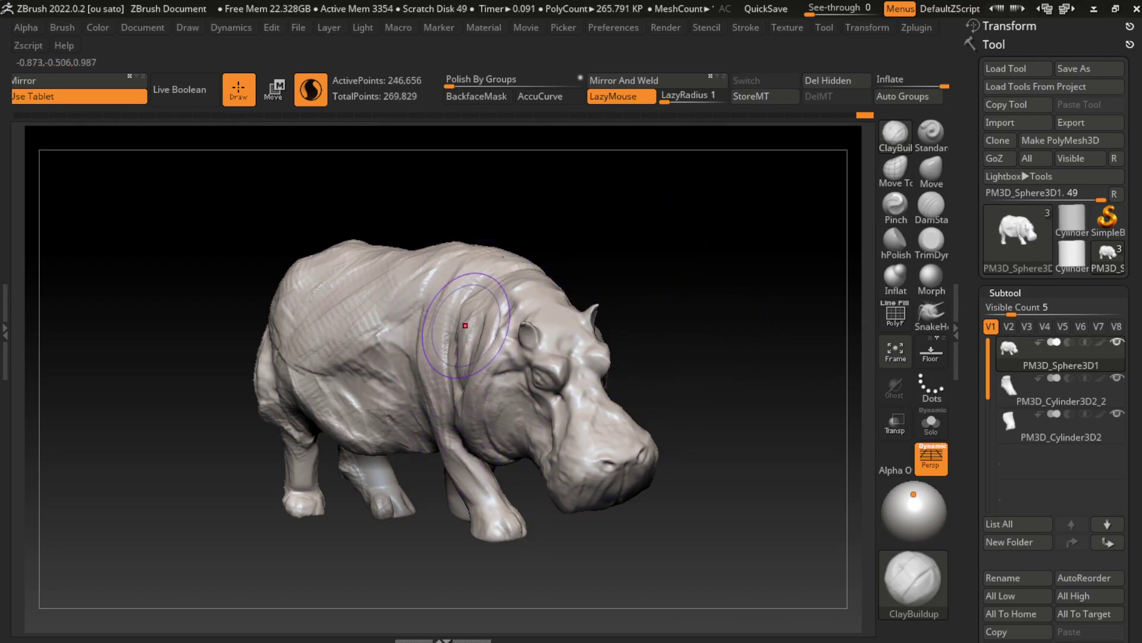
mouse_move(466, 326)
shift+mouse_down()
mouse_move(476, 339)
mouse_move(468, 277)
shift+mouse_up()
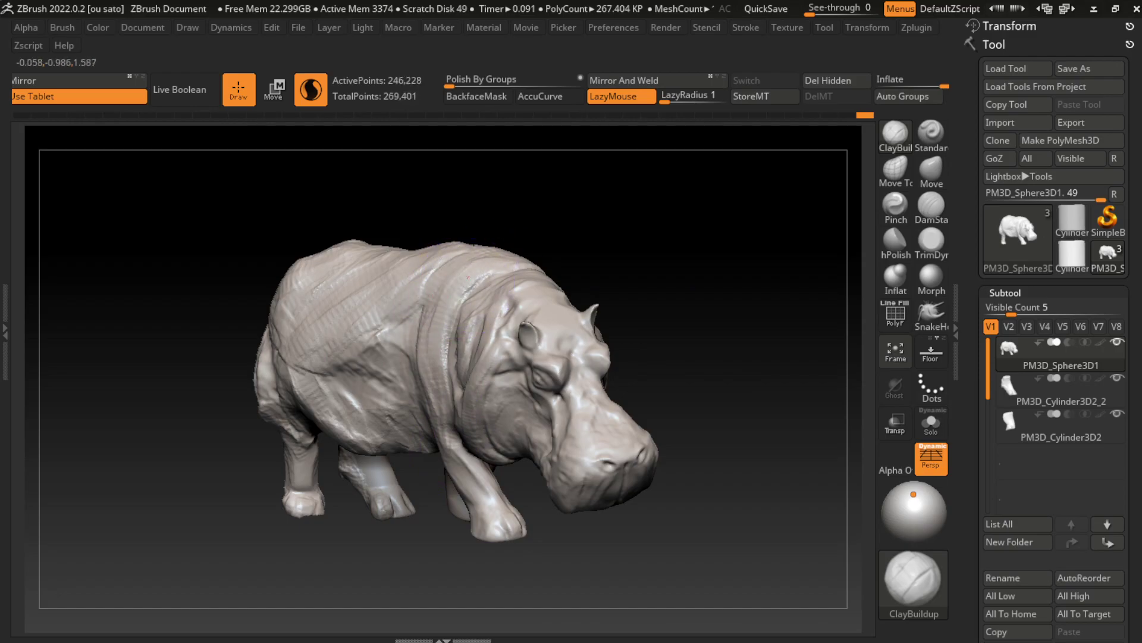
mouse_move(441, 318)
mouse_down()
mouse_move(448, 365)
mouse_move(457, 339)
mouse_up()
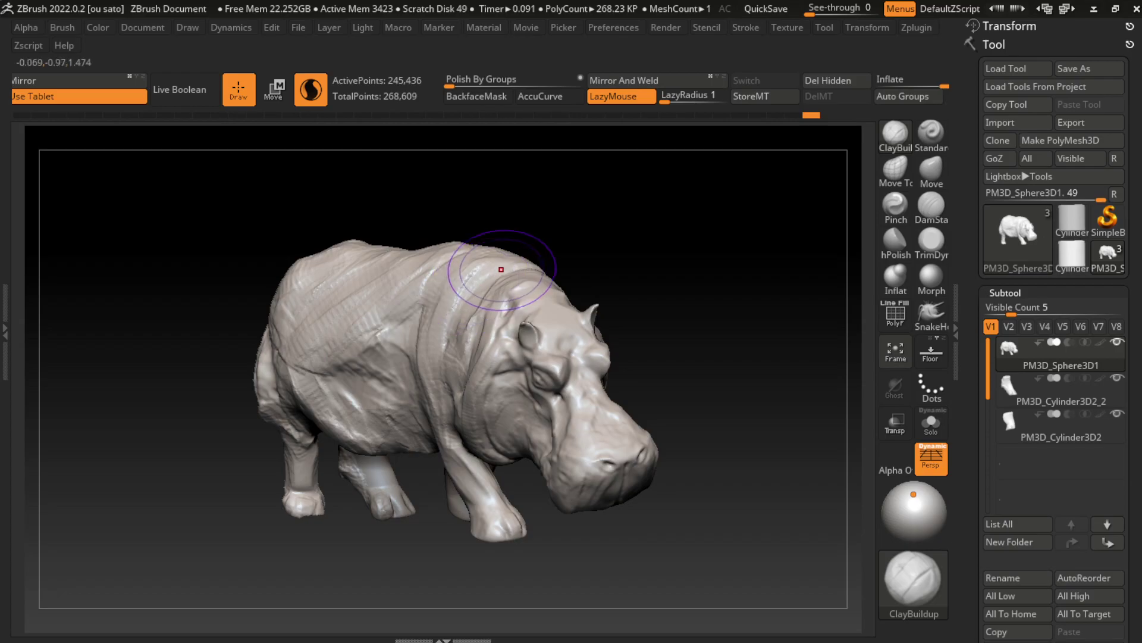
shift+drag(467, 279, 459, 351)
shift+drag(503, 280, 470, 323)
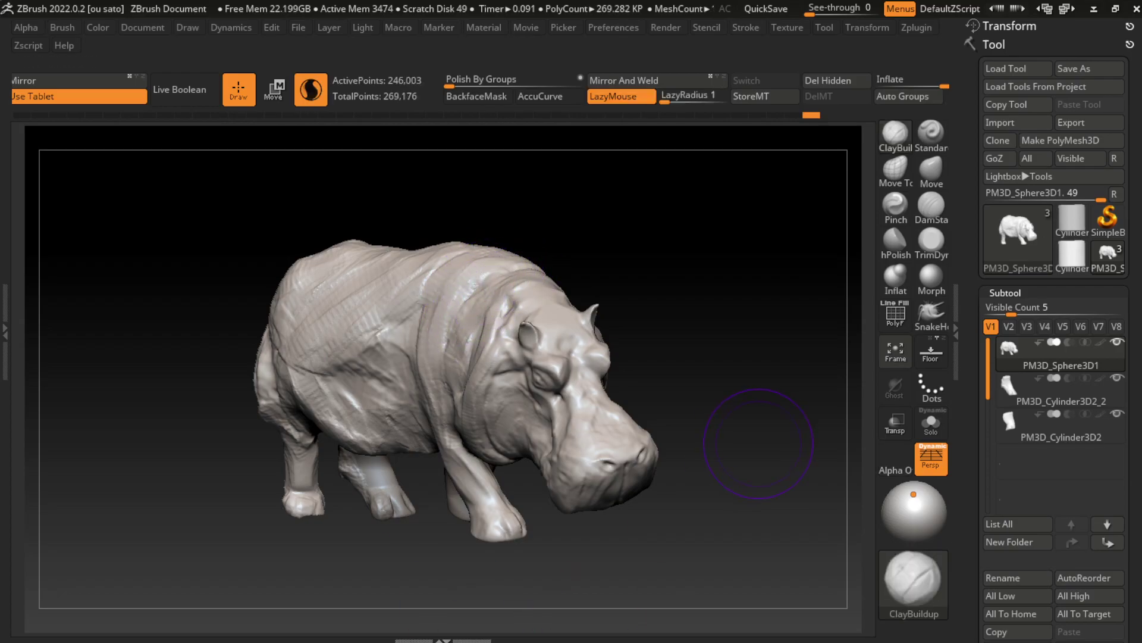
Shrink the brush, dab clay on the front leg, smooth the brow, and stroke the head
key(s)
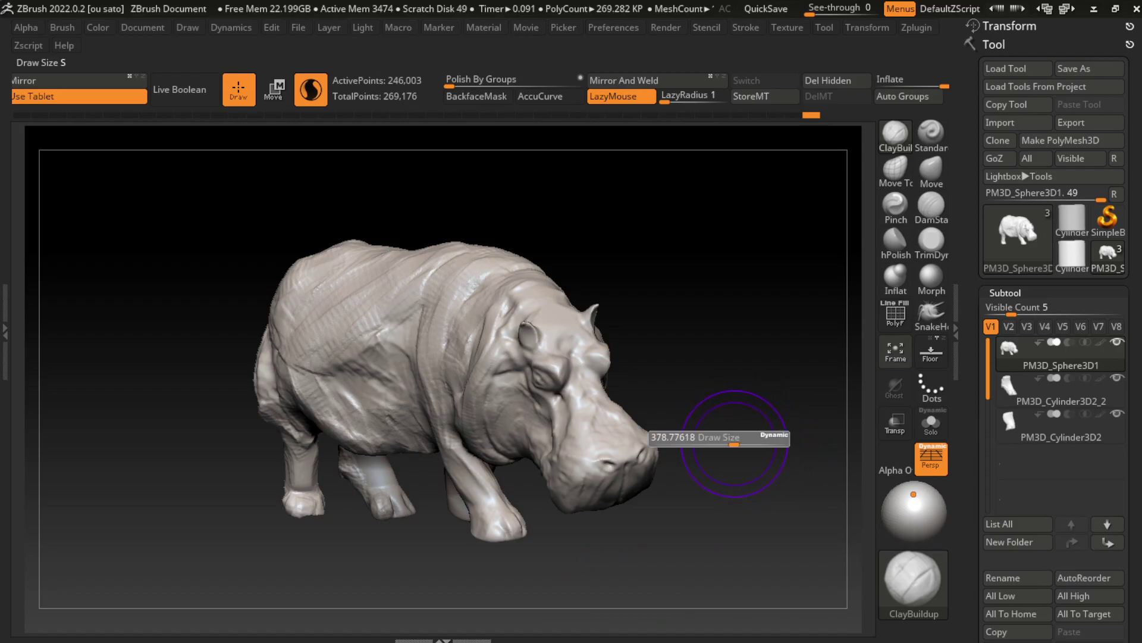
key(b)
key(s)
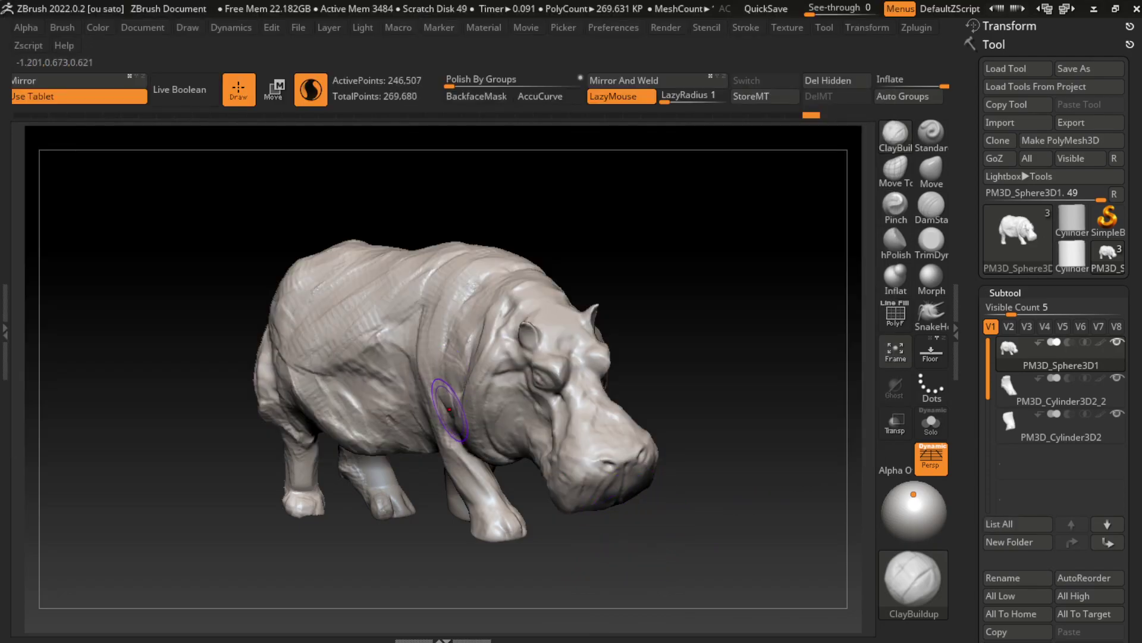
click(462, 441)
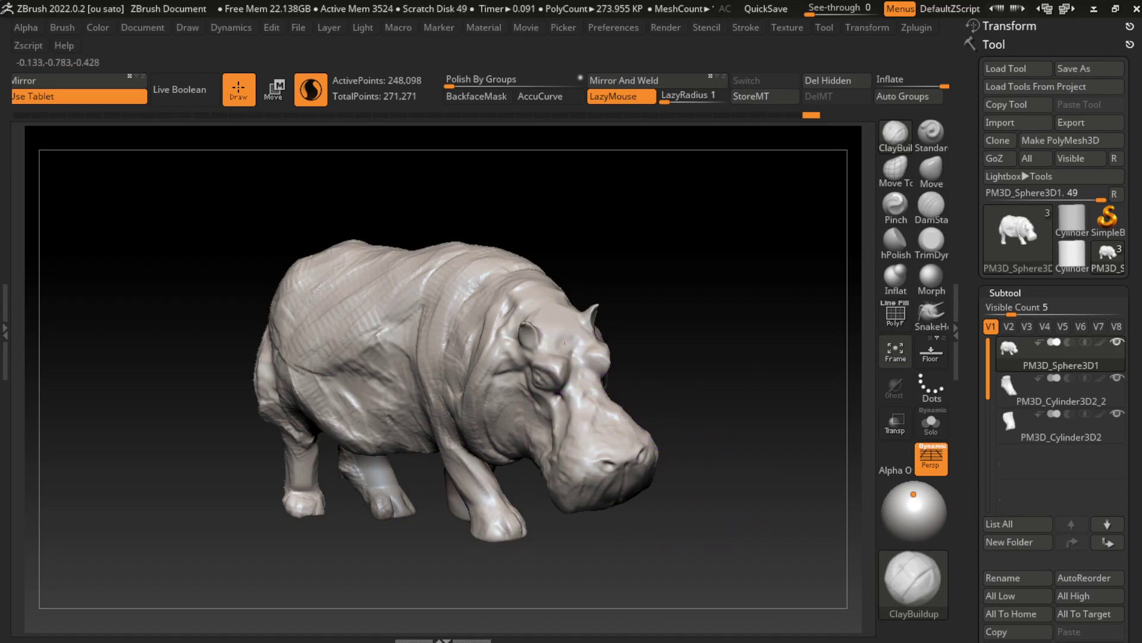
mouse_move(579, 339)
shift+mouse_down()
mouse_move(601, 348)
mouse_move(571, 416)
shift+mouse_up()
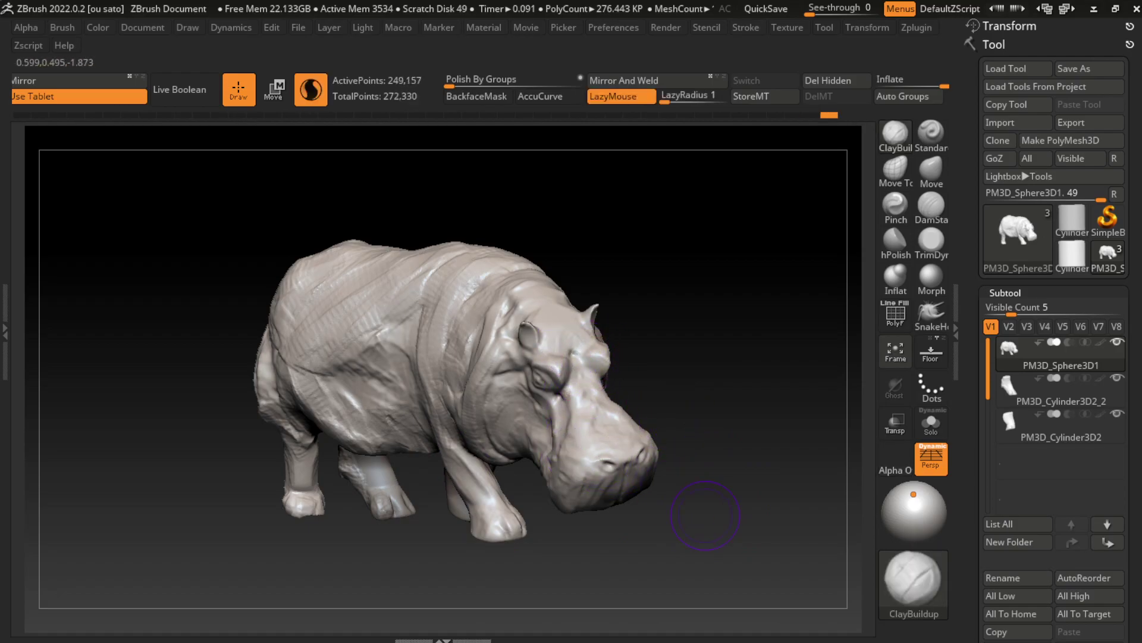
mouse_move(688, 510)
mouse_down()
mouse_move(698, 542)
mouse_move(720, 543)
mouse_up()
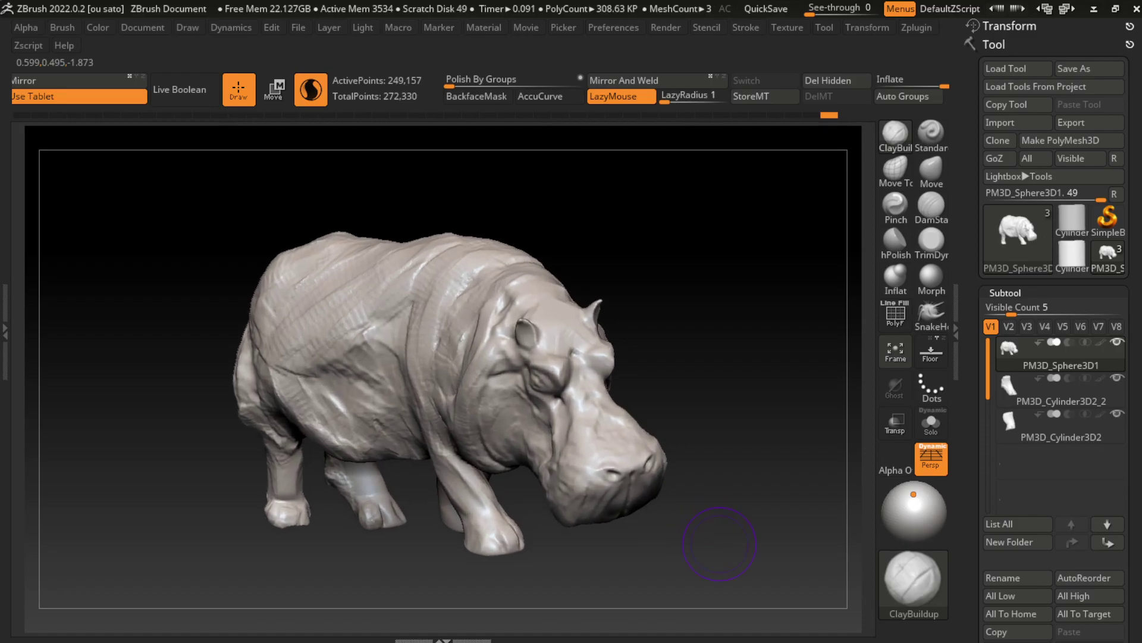